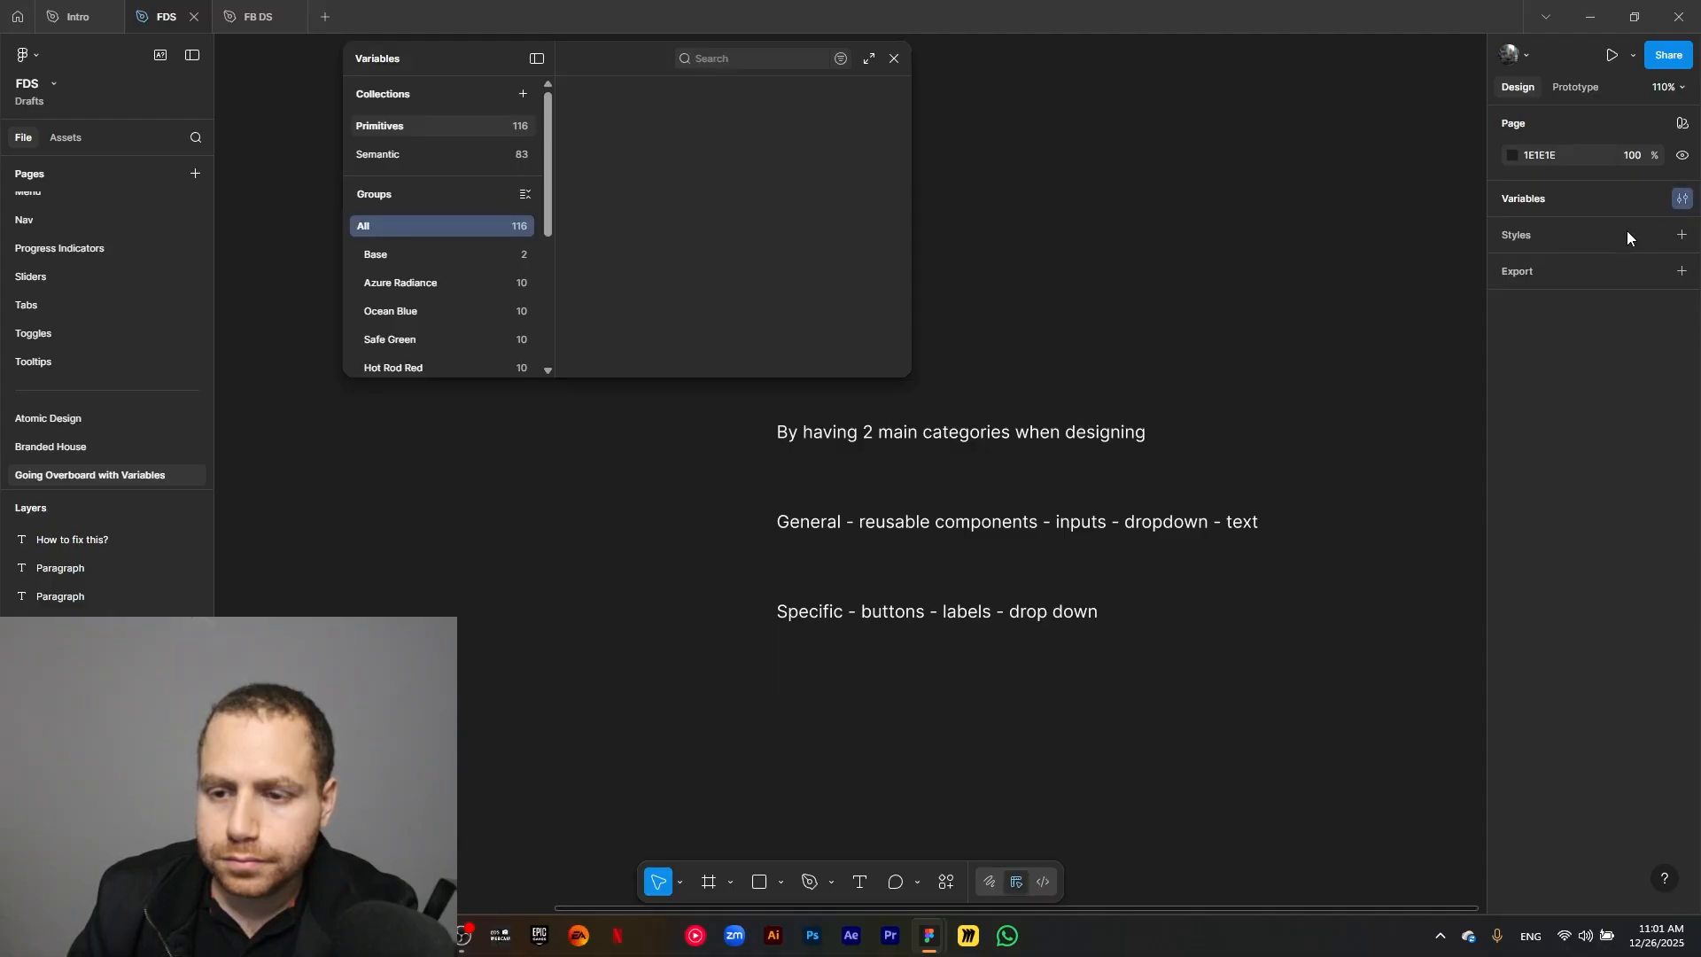
# Enlarge the Variables window and create a new variable collection named Component.
pyautogui.moveTo(910, 376); pyautogui.dragTo(1334, 852)
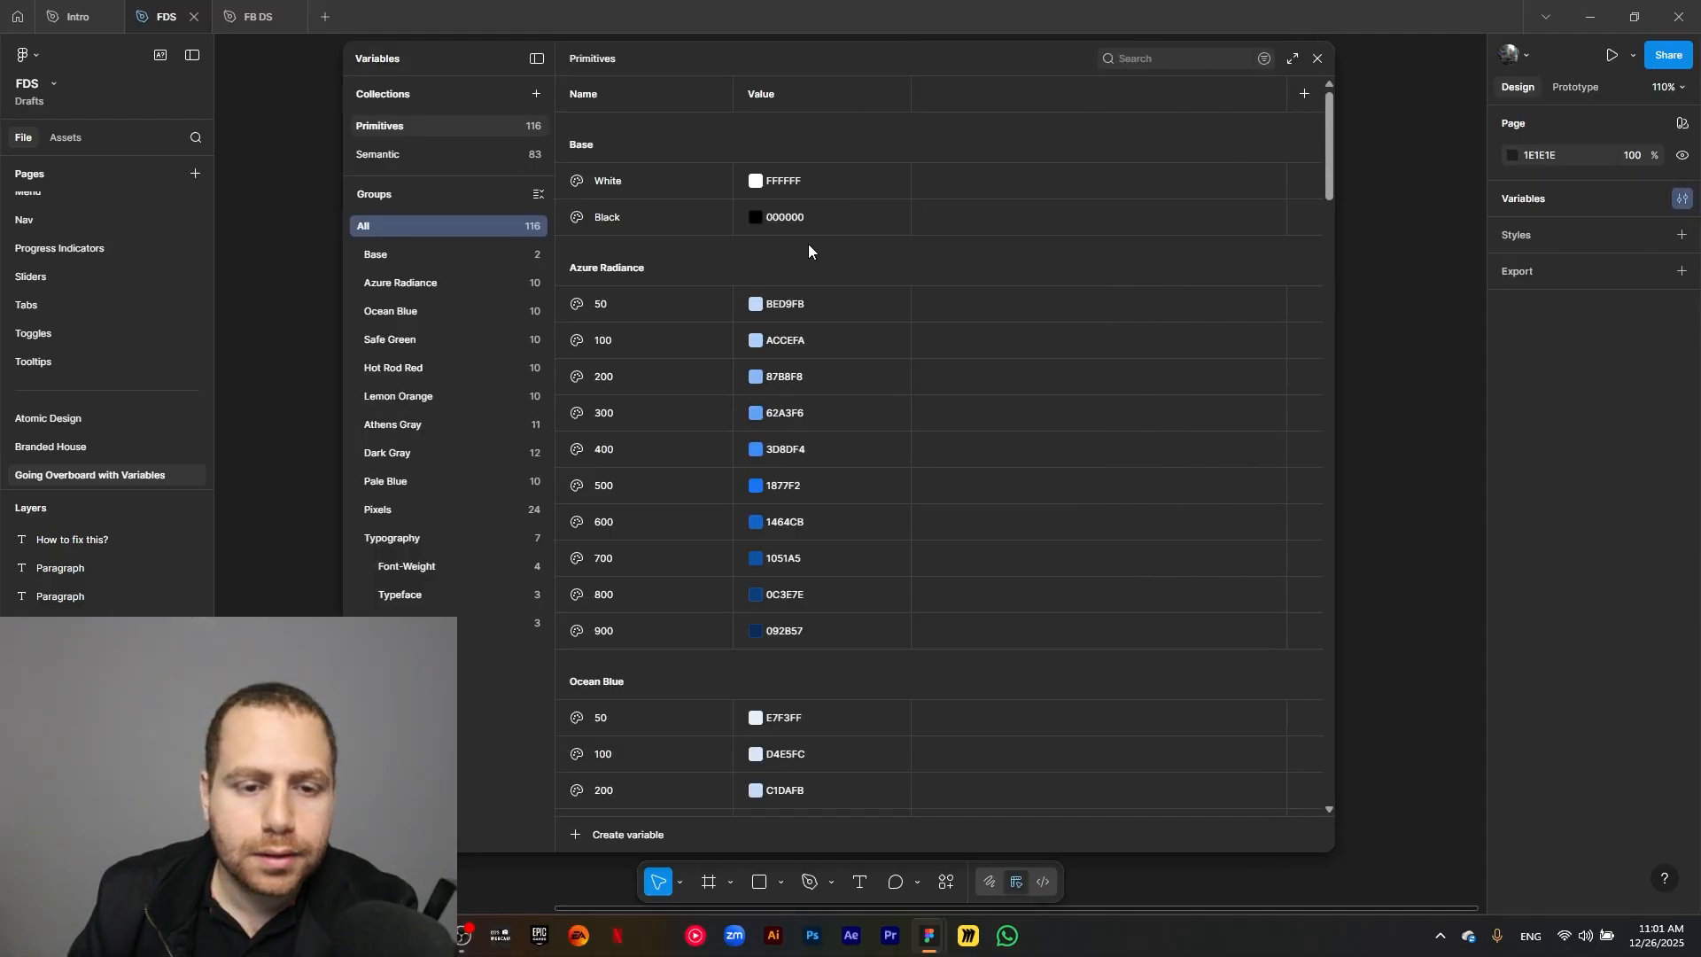
pyautogui.click(536, 94)
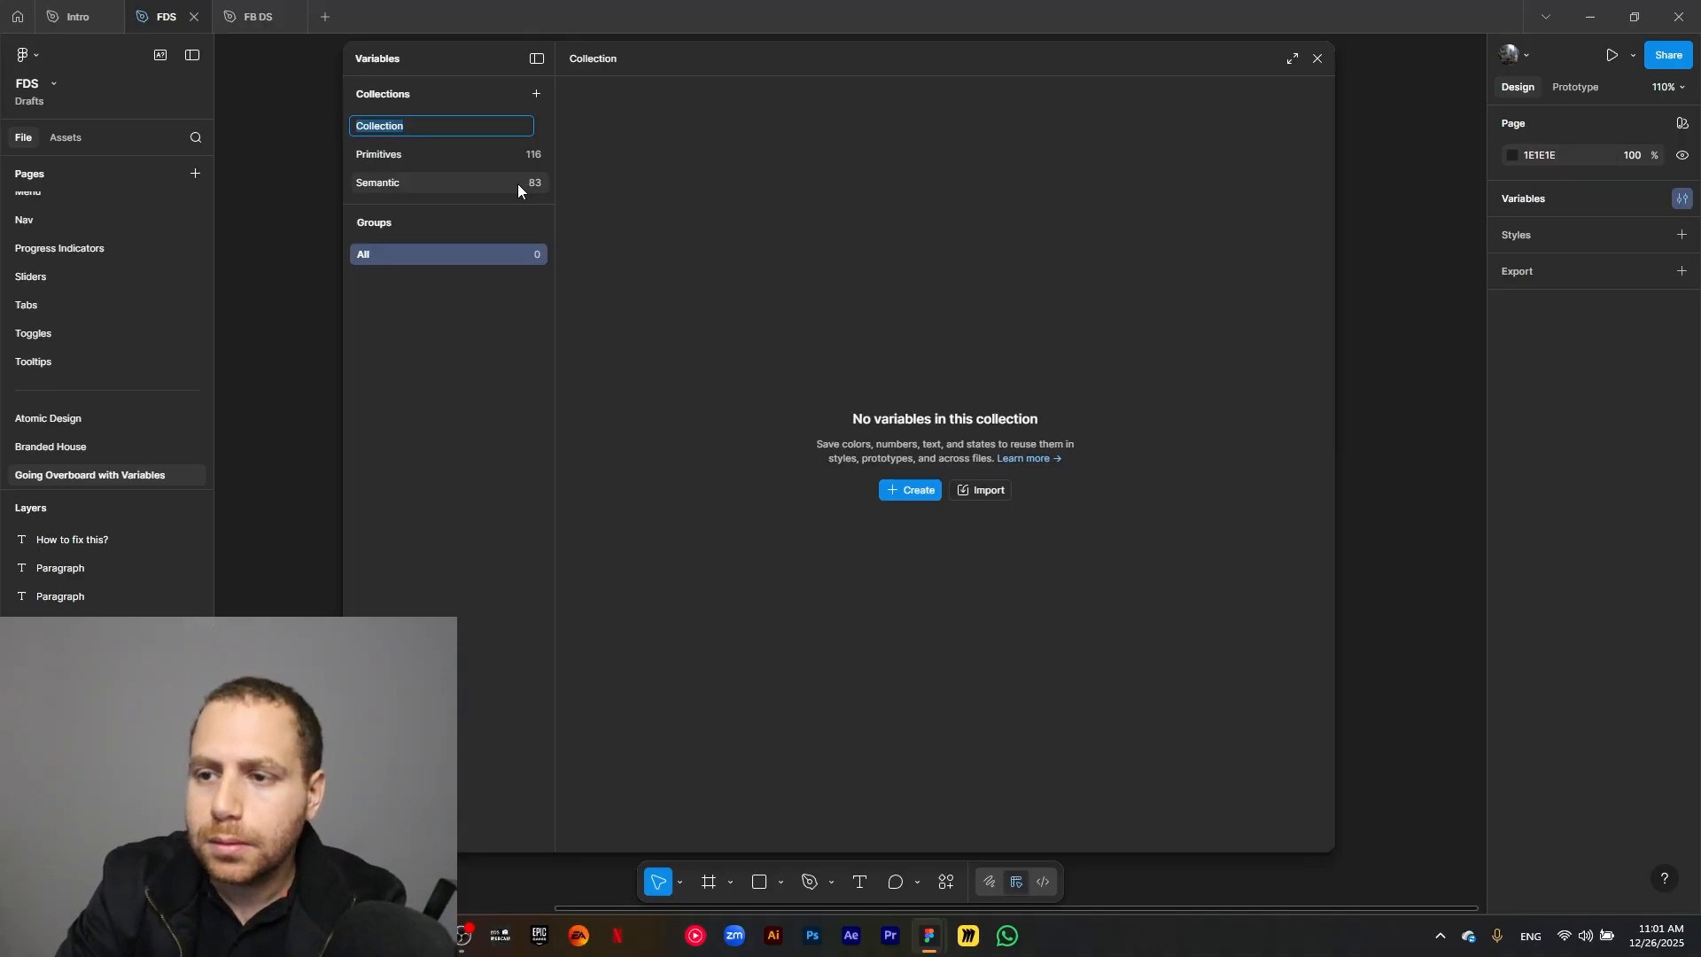
pyautogui.write('Compo')
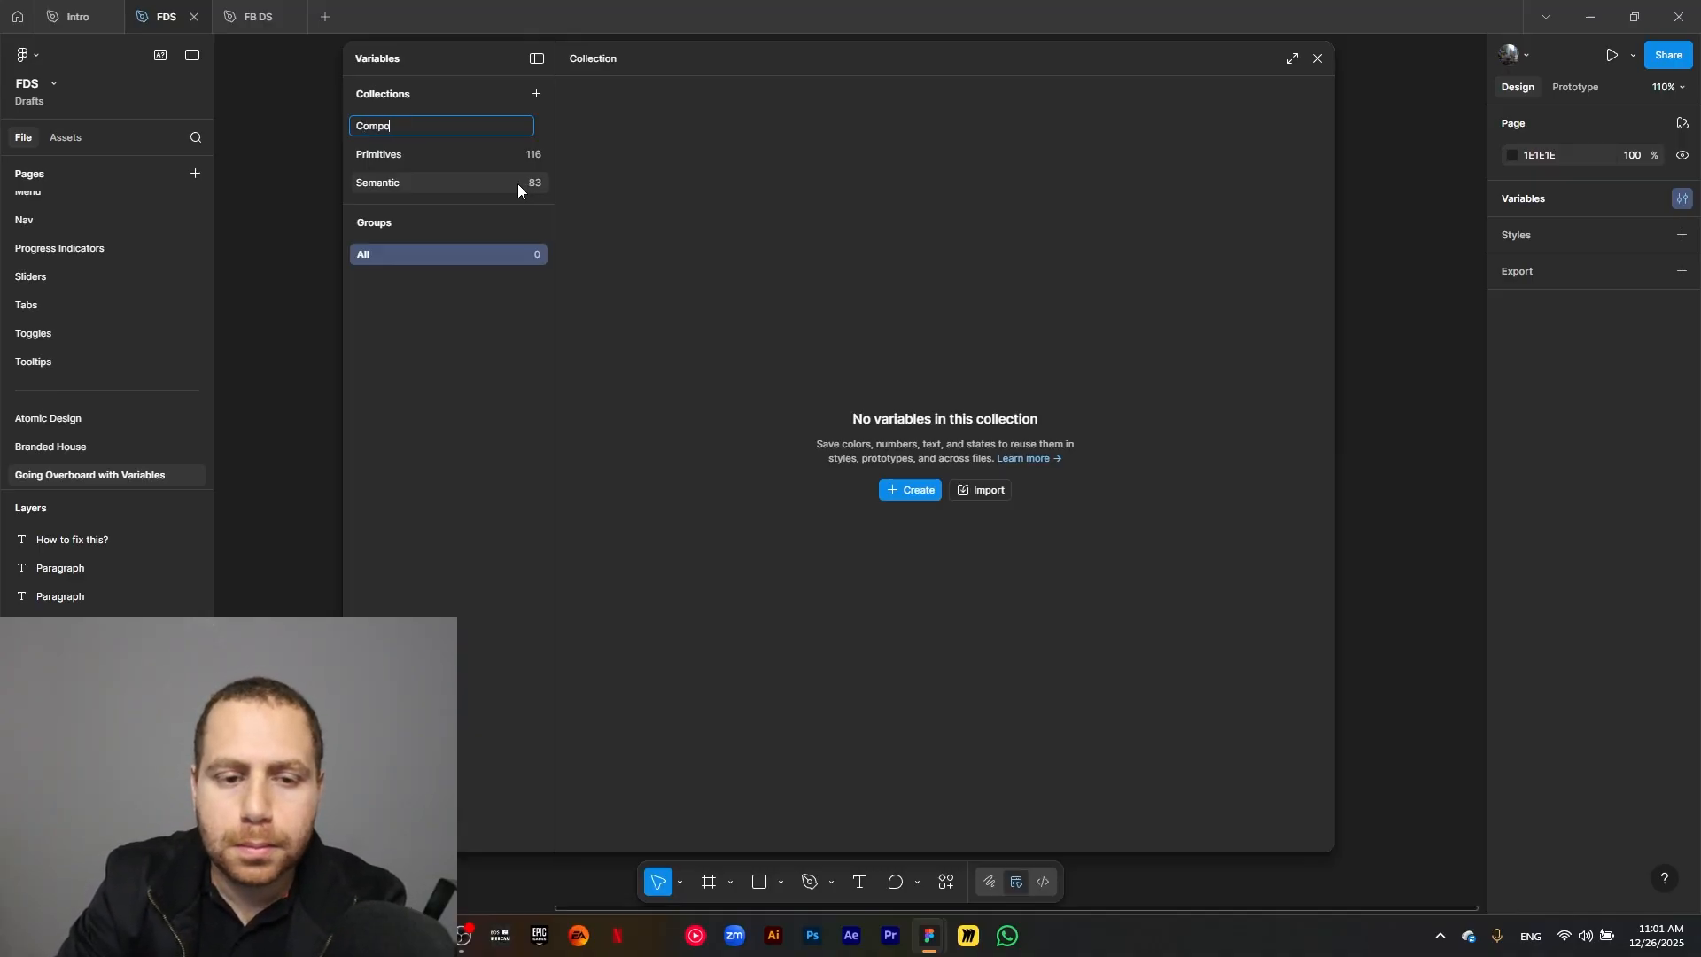
pyautogui.write('nent')
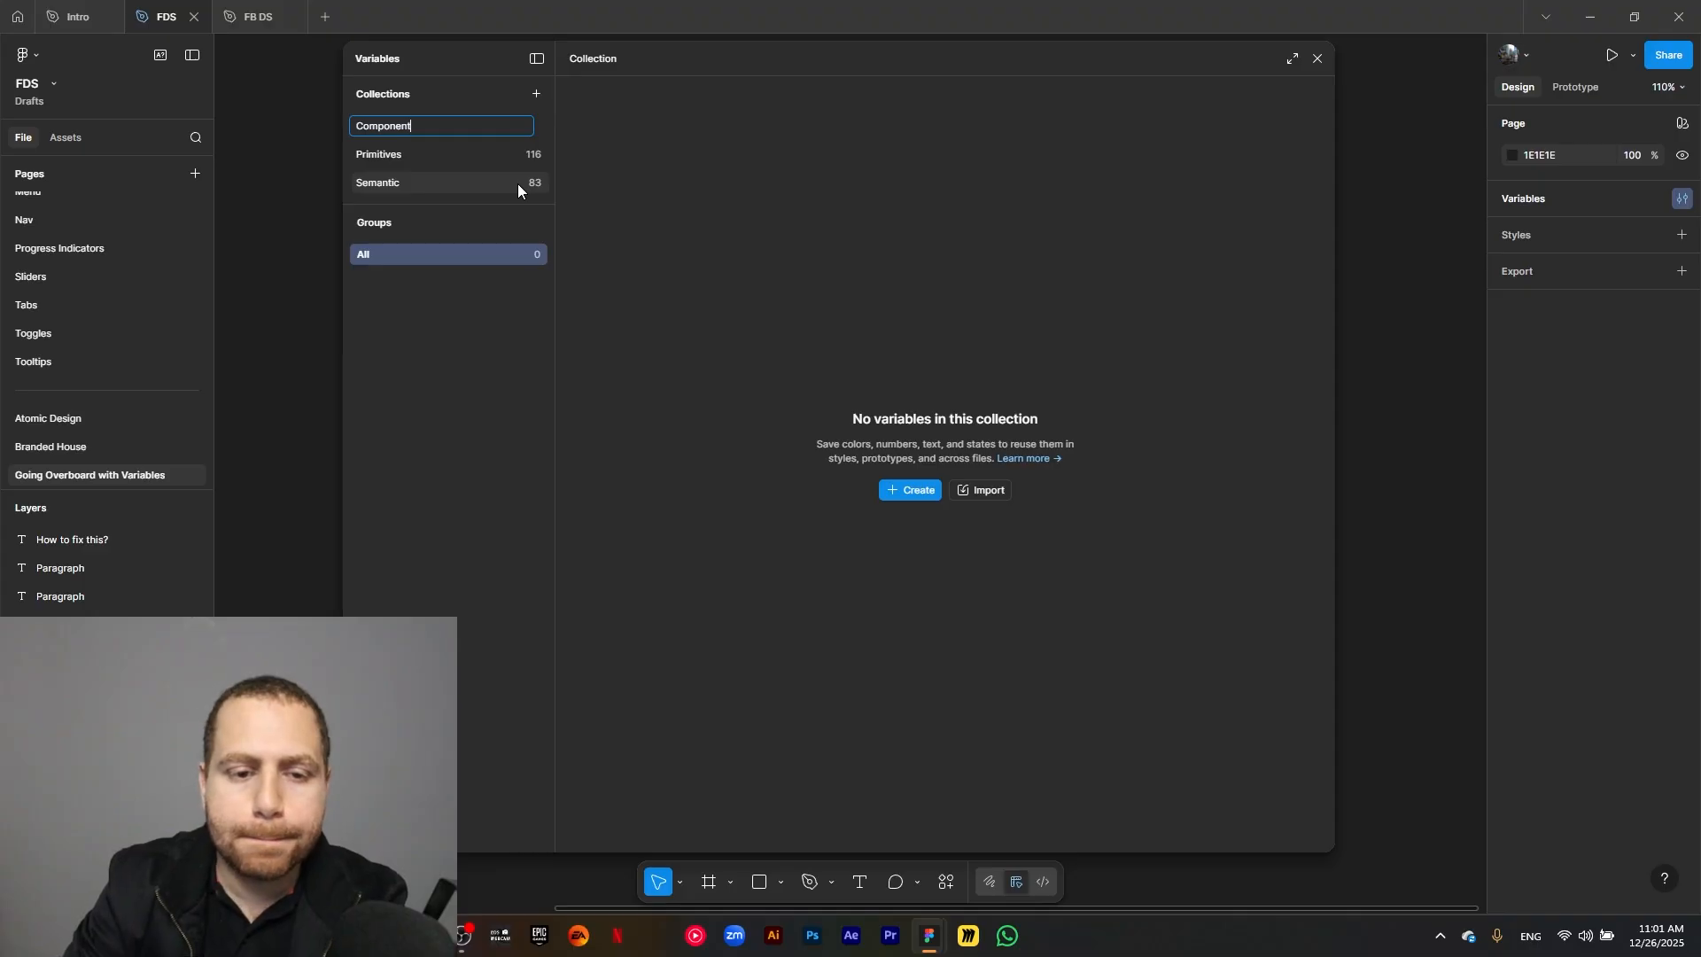
# Create a color variable named General/Surface/Primary/default in the Component collection.
pyautogui.click(890, 493)
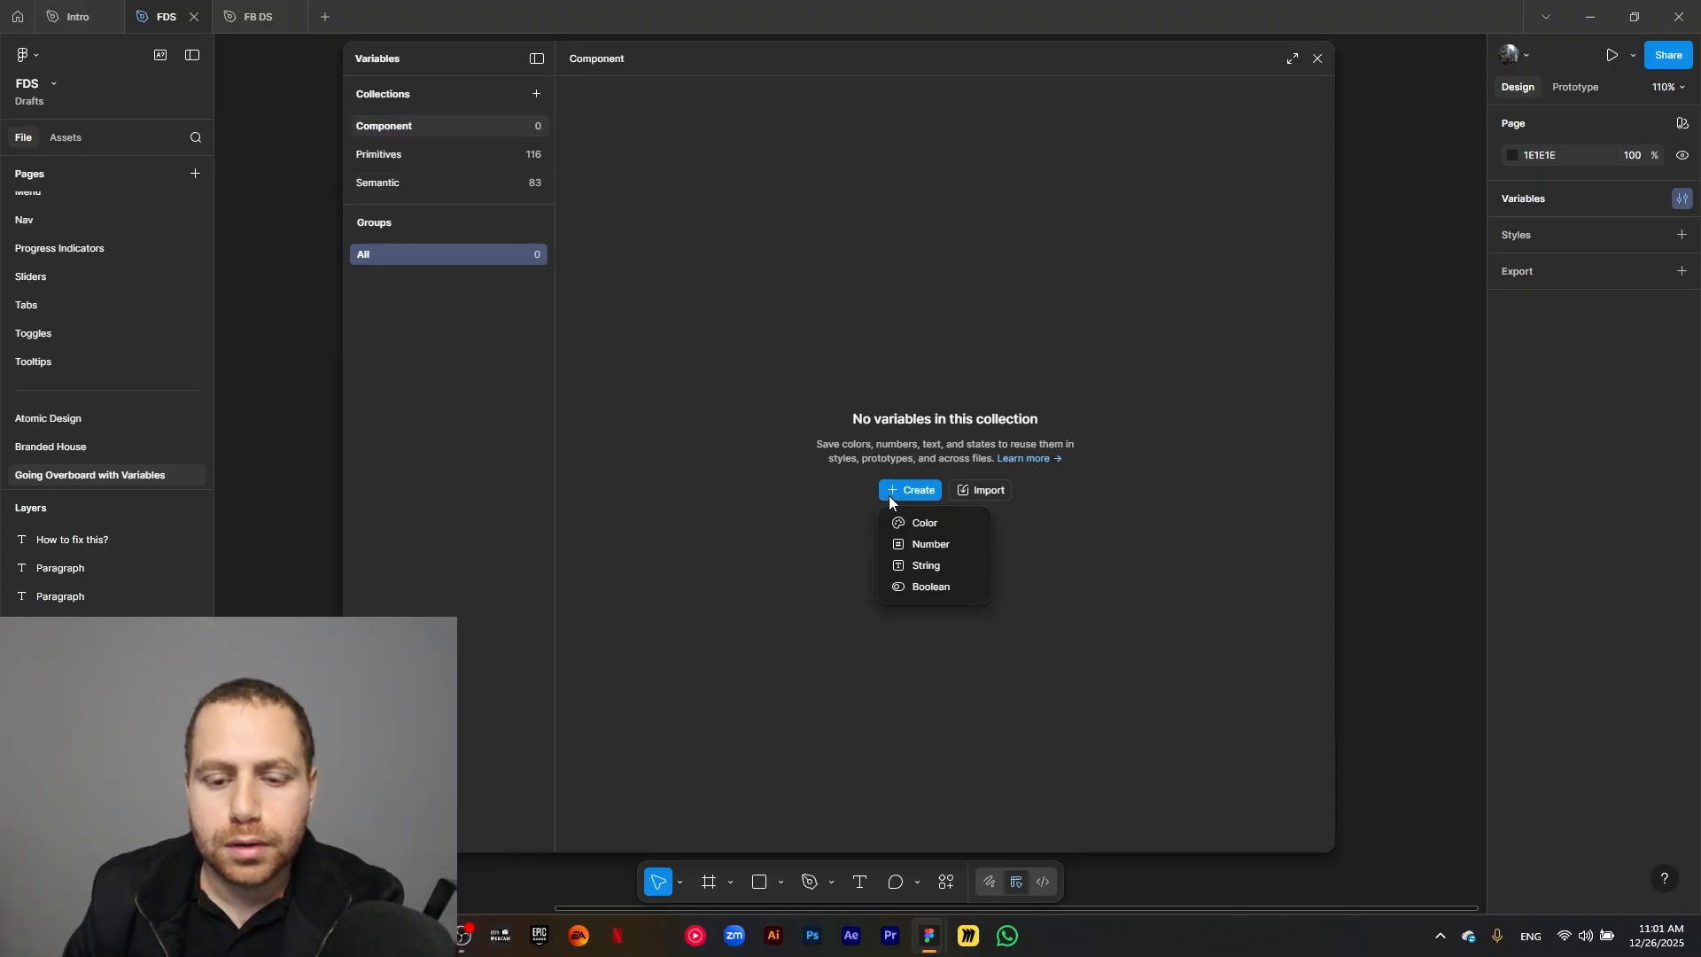
pyautogui.click(941, 526)
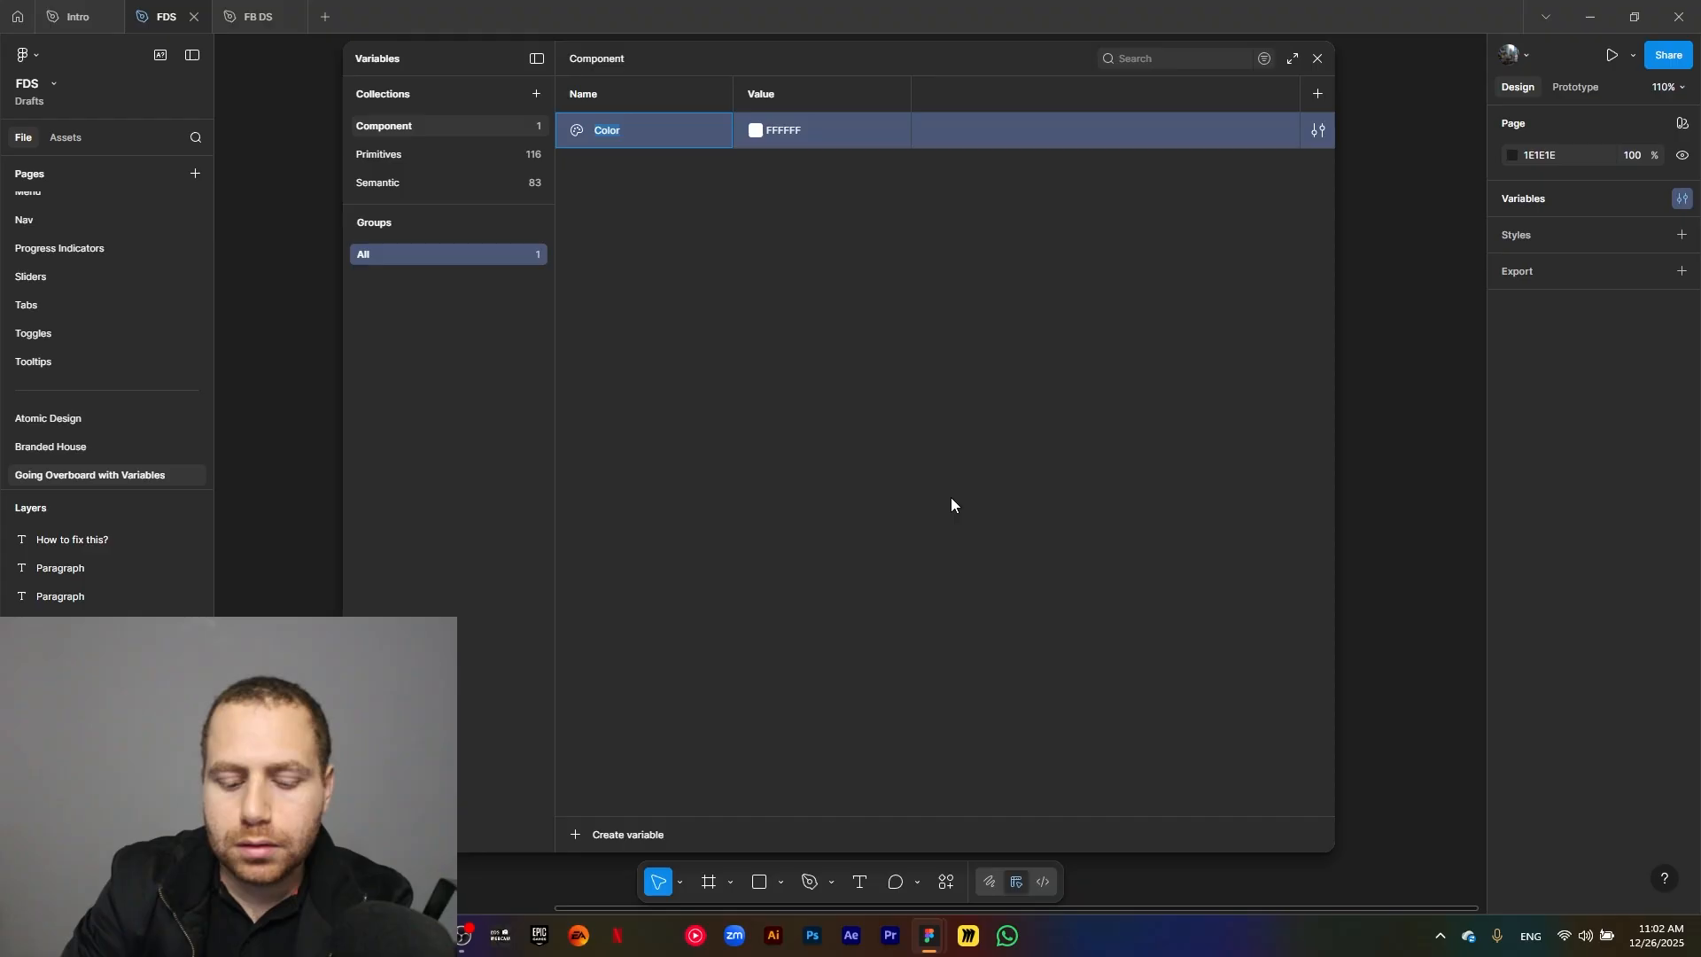
pyautogui.write('General')
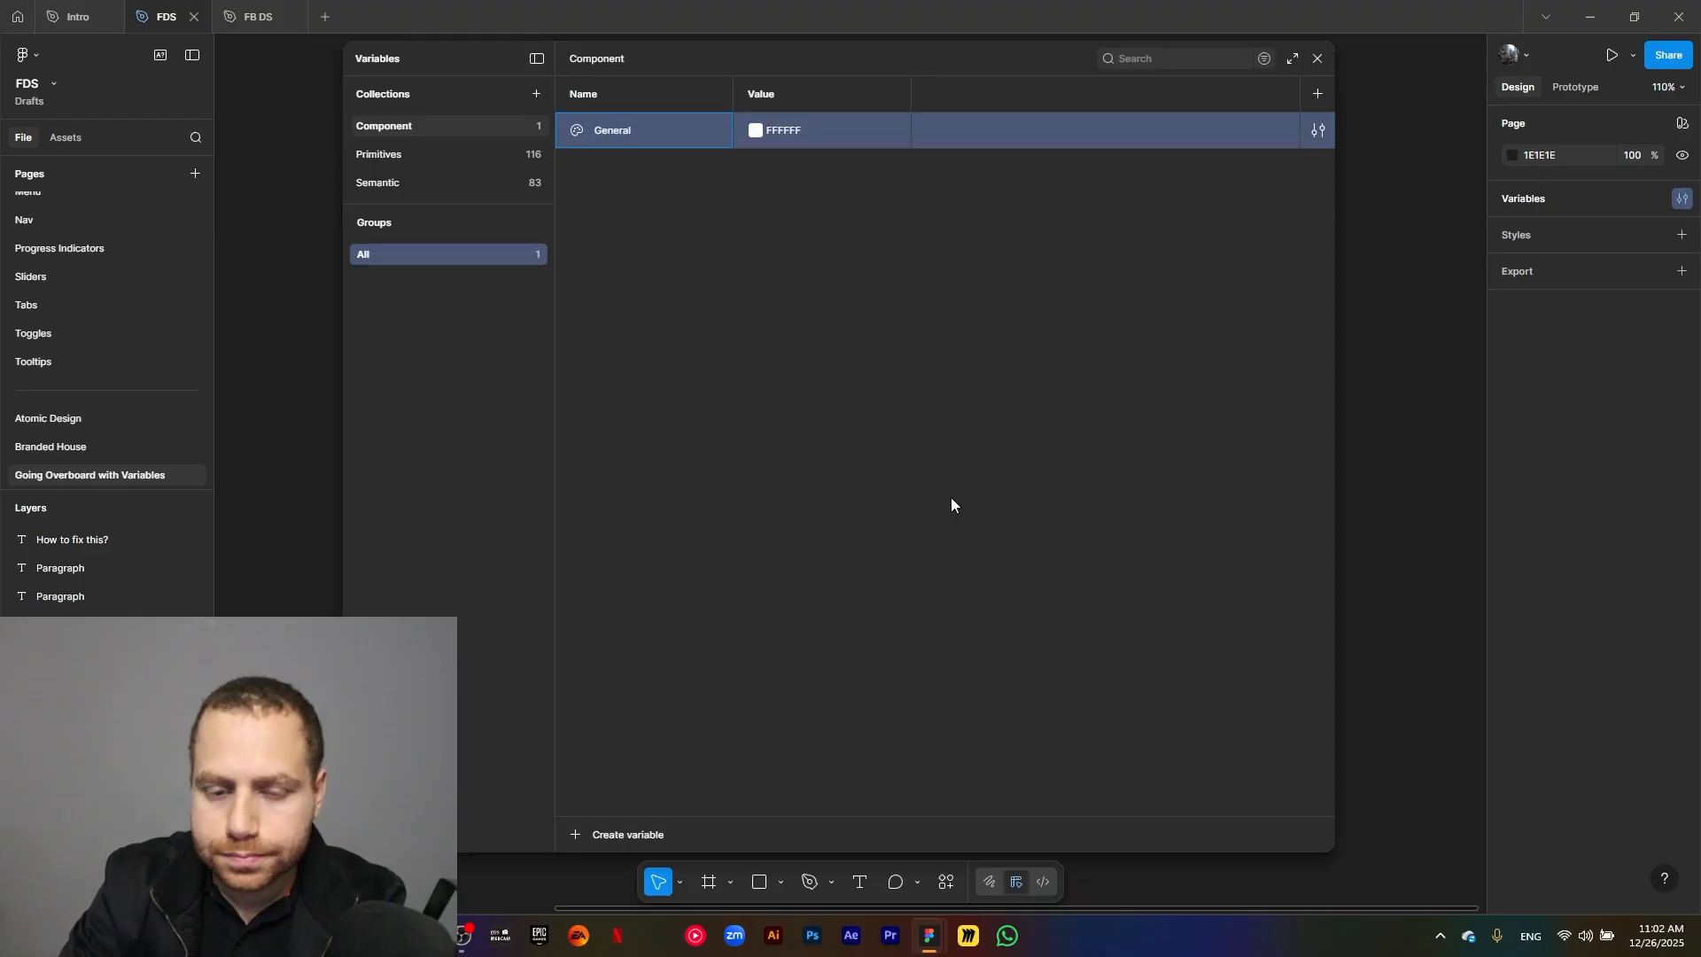
pyautogui.write('/Surface')
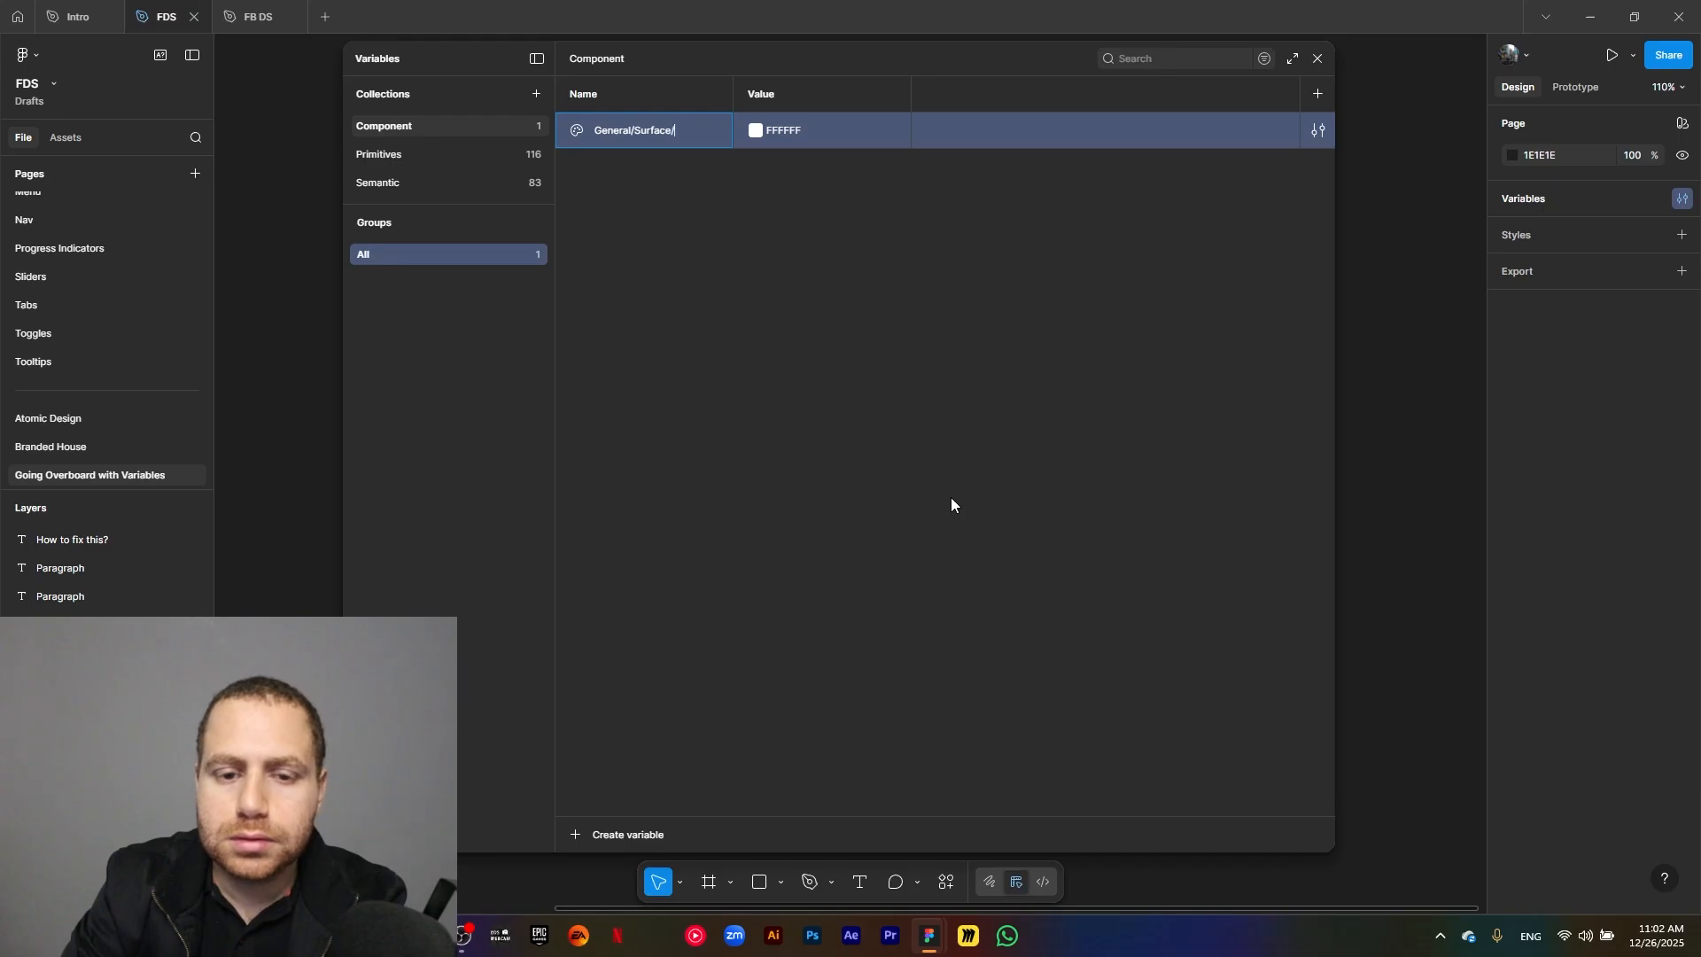
pyautogui.write('/Primary')
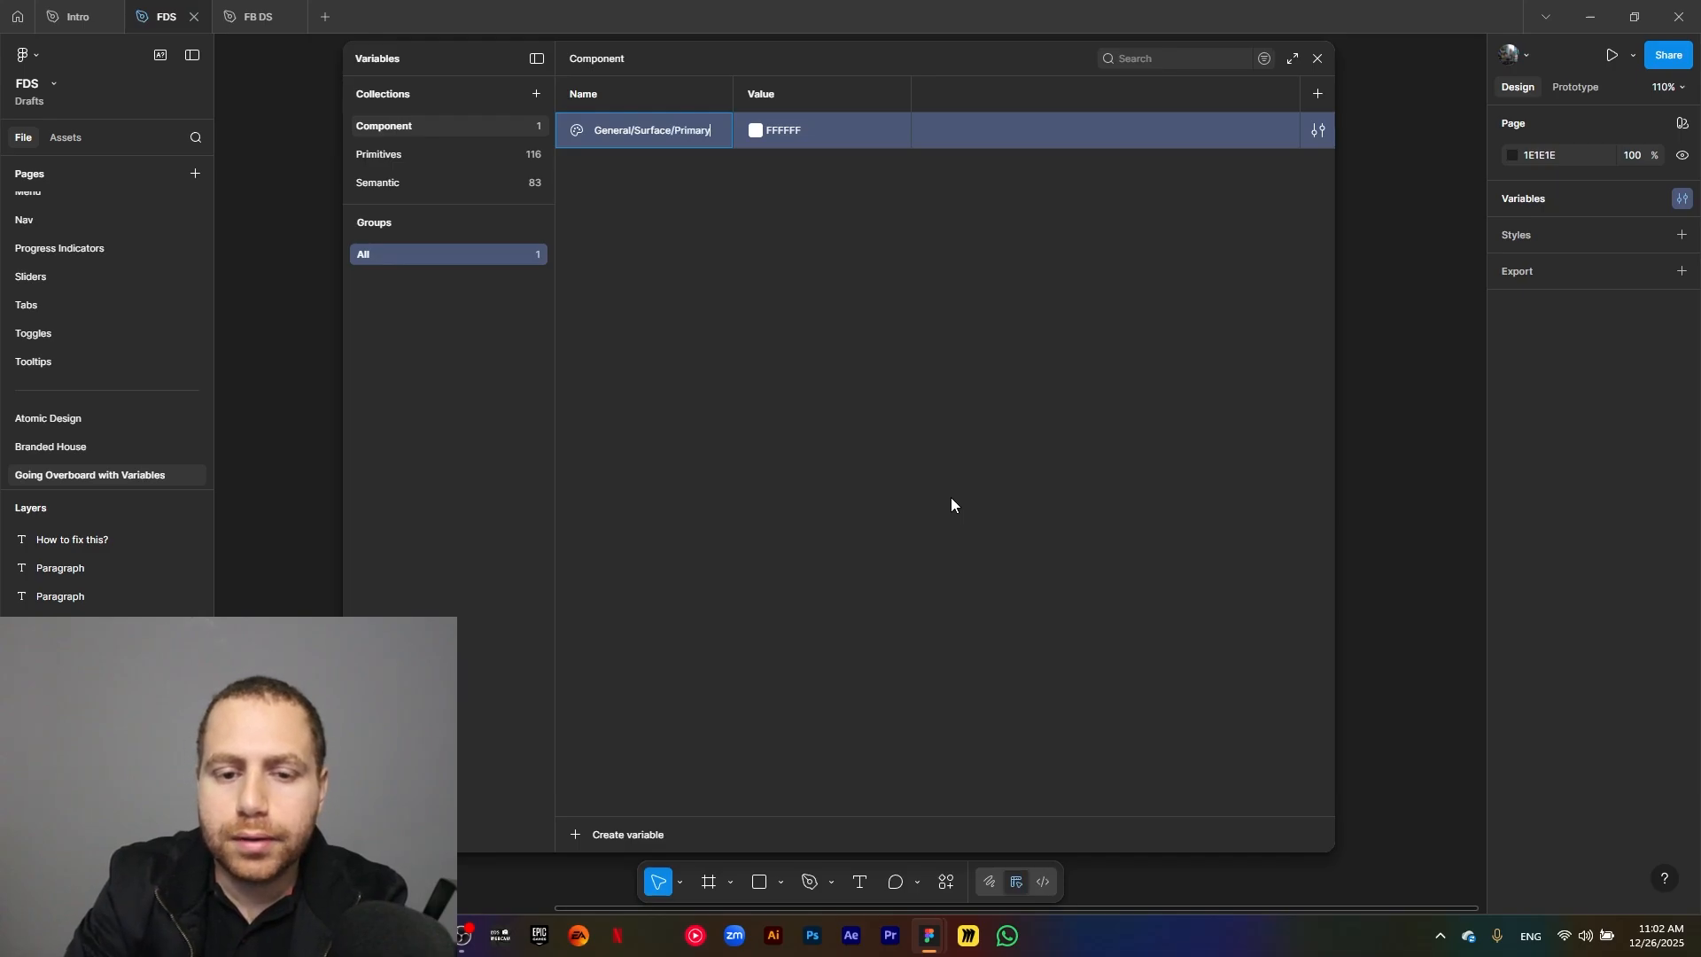
pyautogui.write('/default')
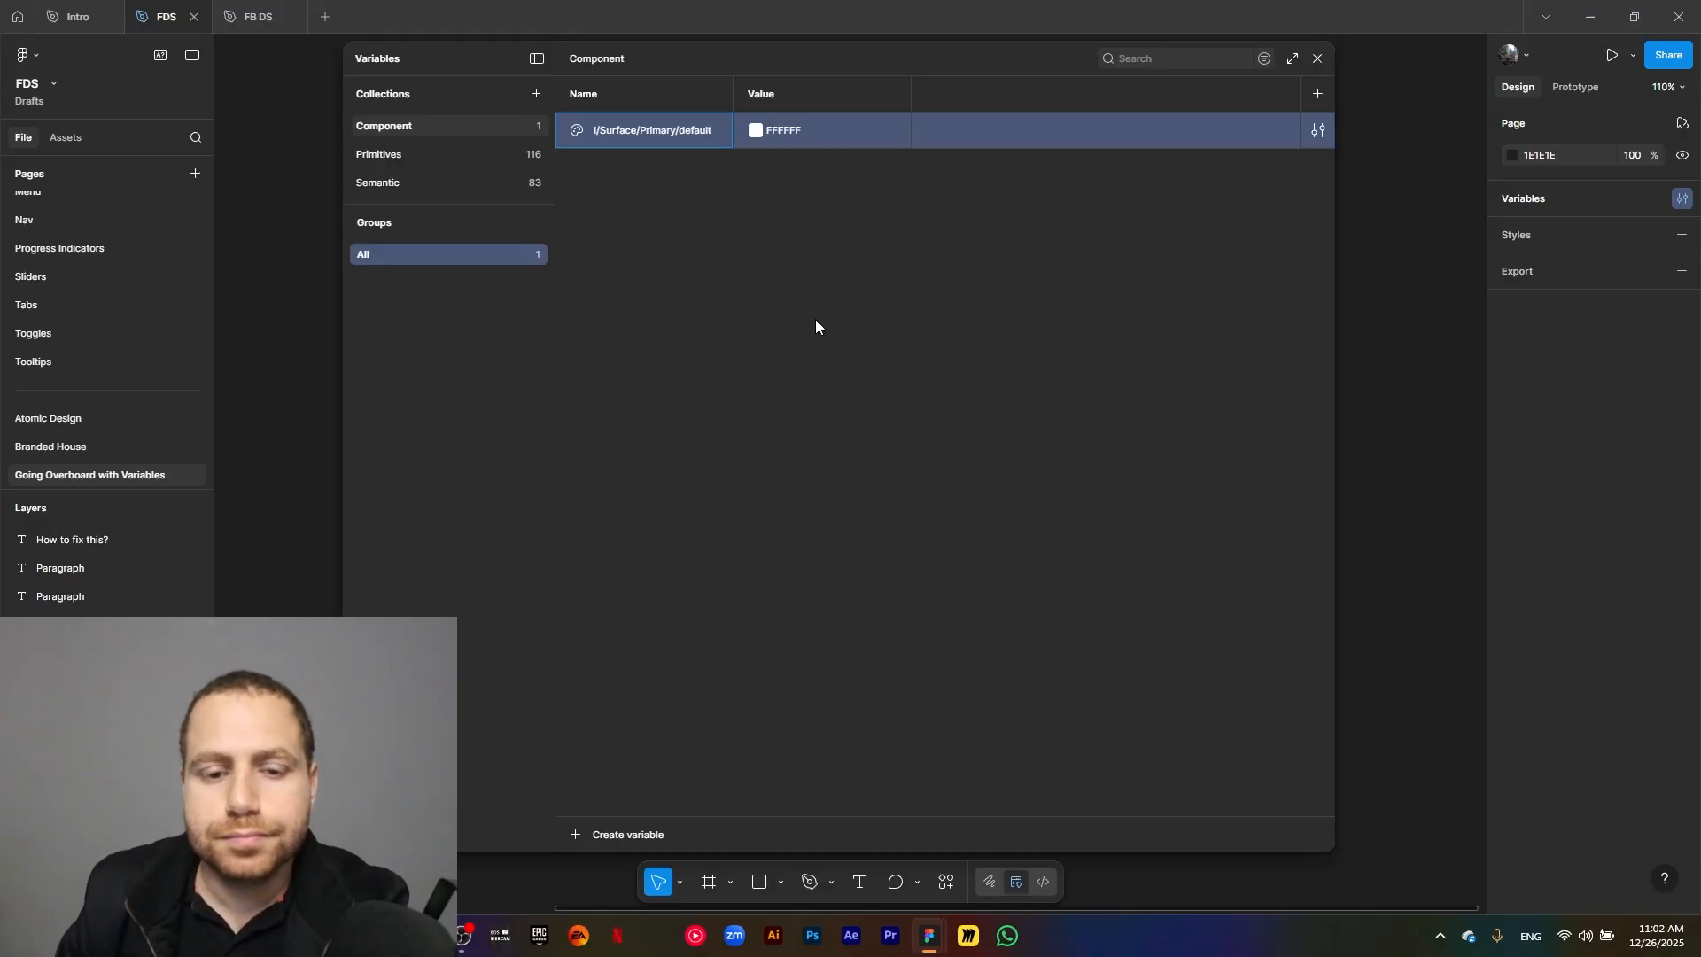
pyautogui.click(764, 231)
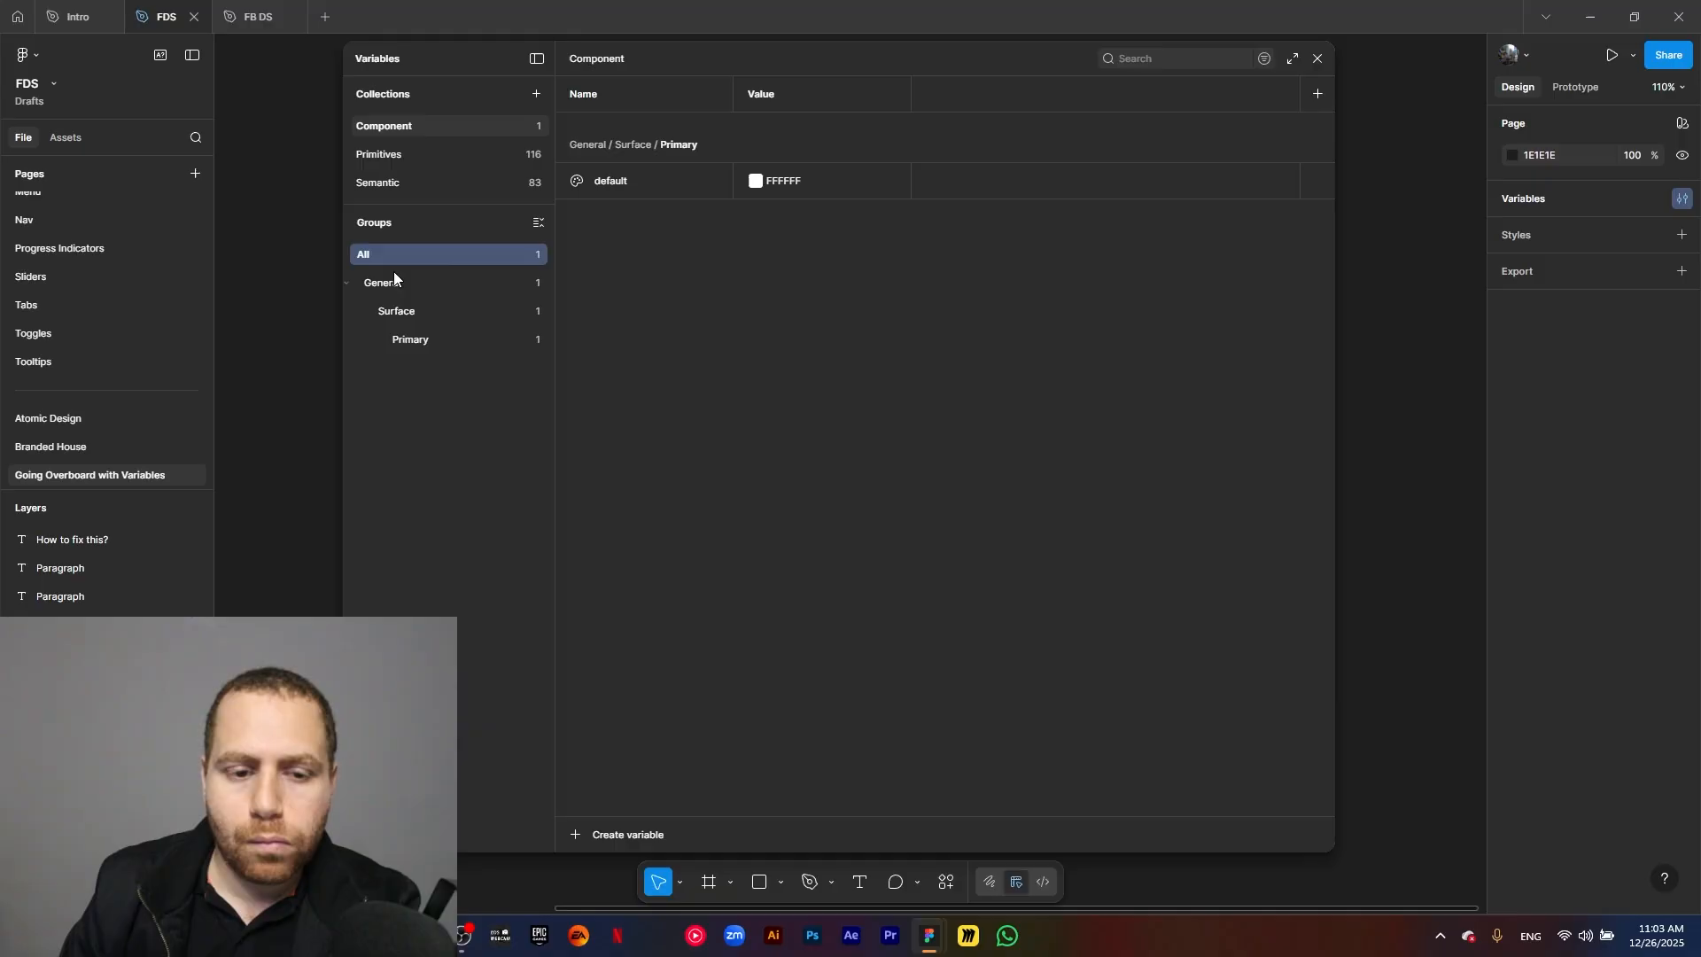
# Add a color variable named bg directly inside the General/Surface group.
pyautogui.click(428, 284)
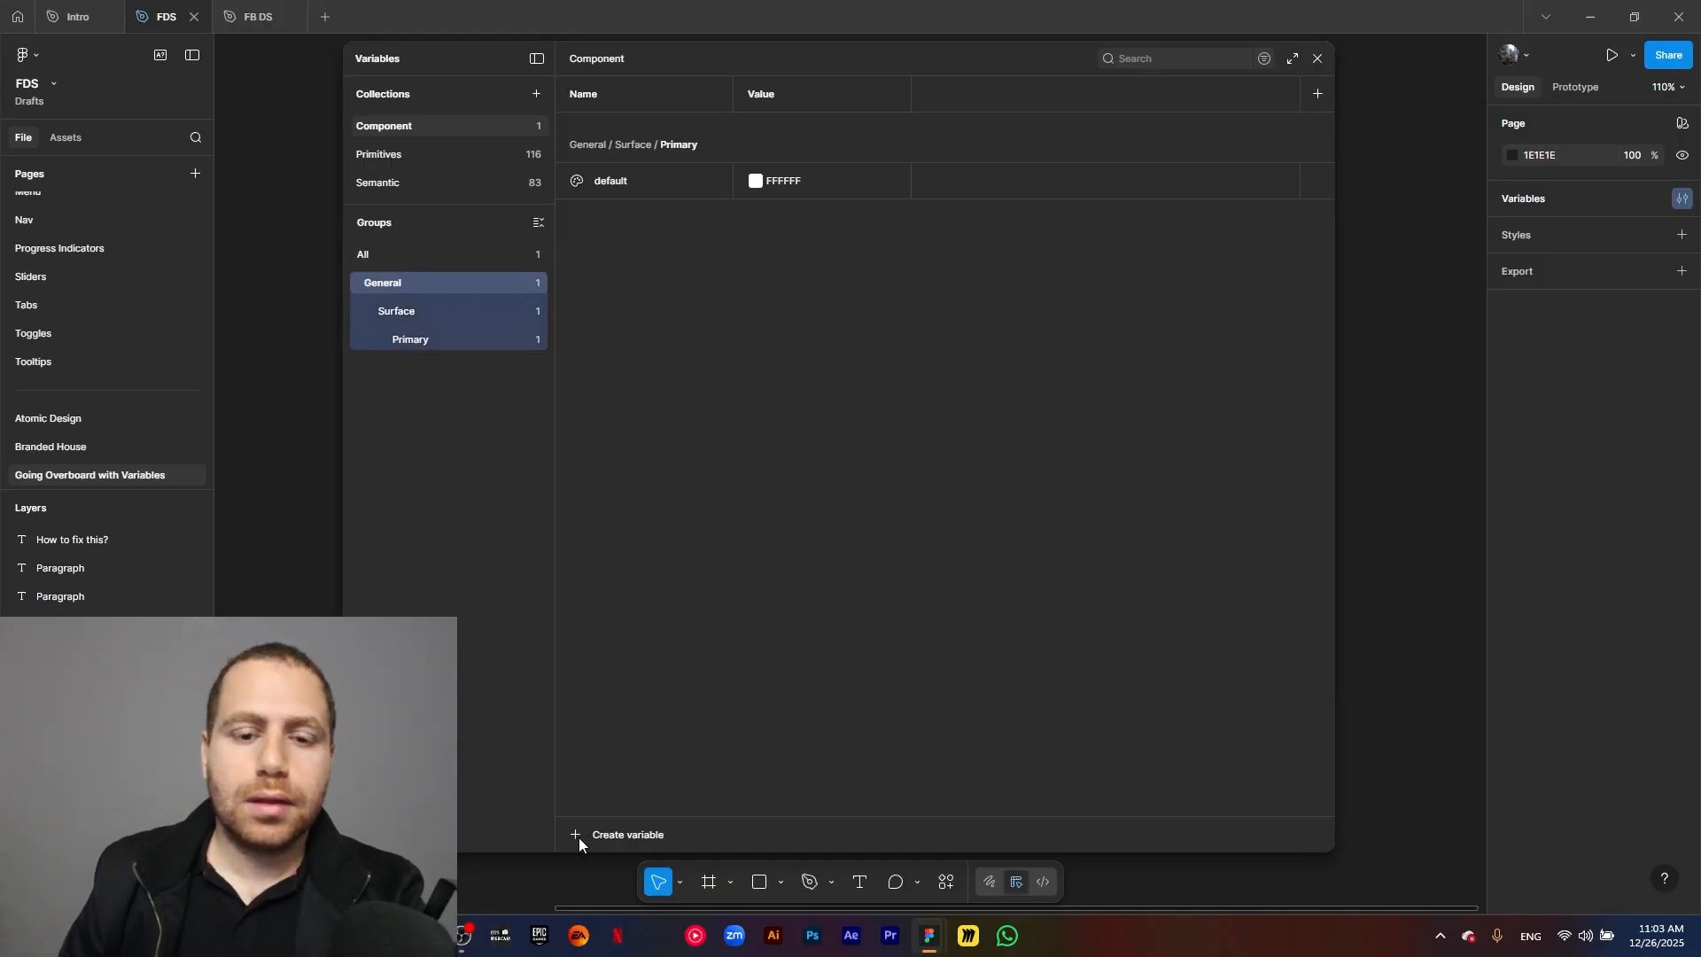
pyautogui.click(402, 317)
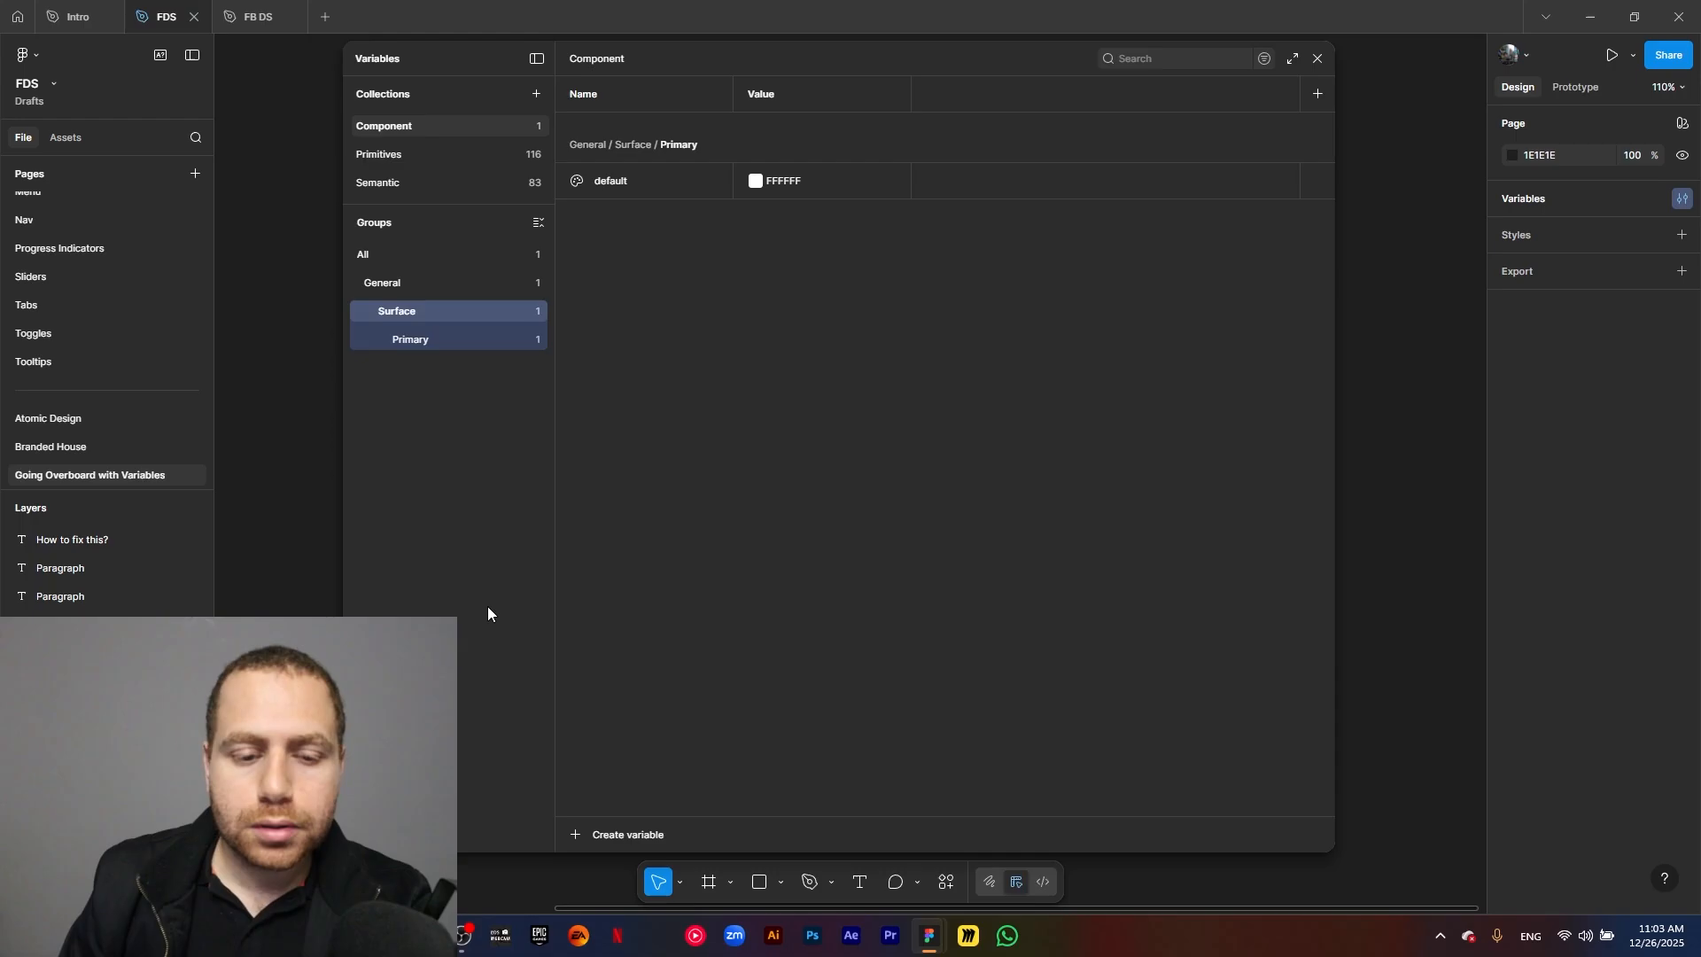
pyautogui.click(581, 841)
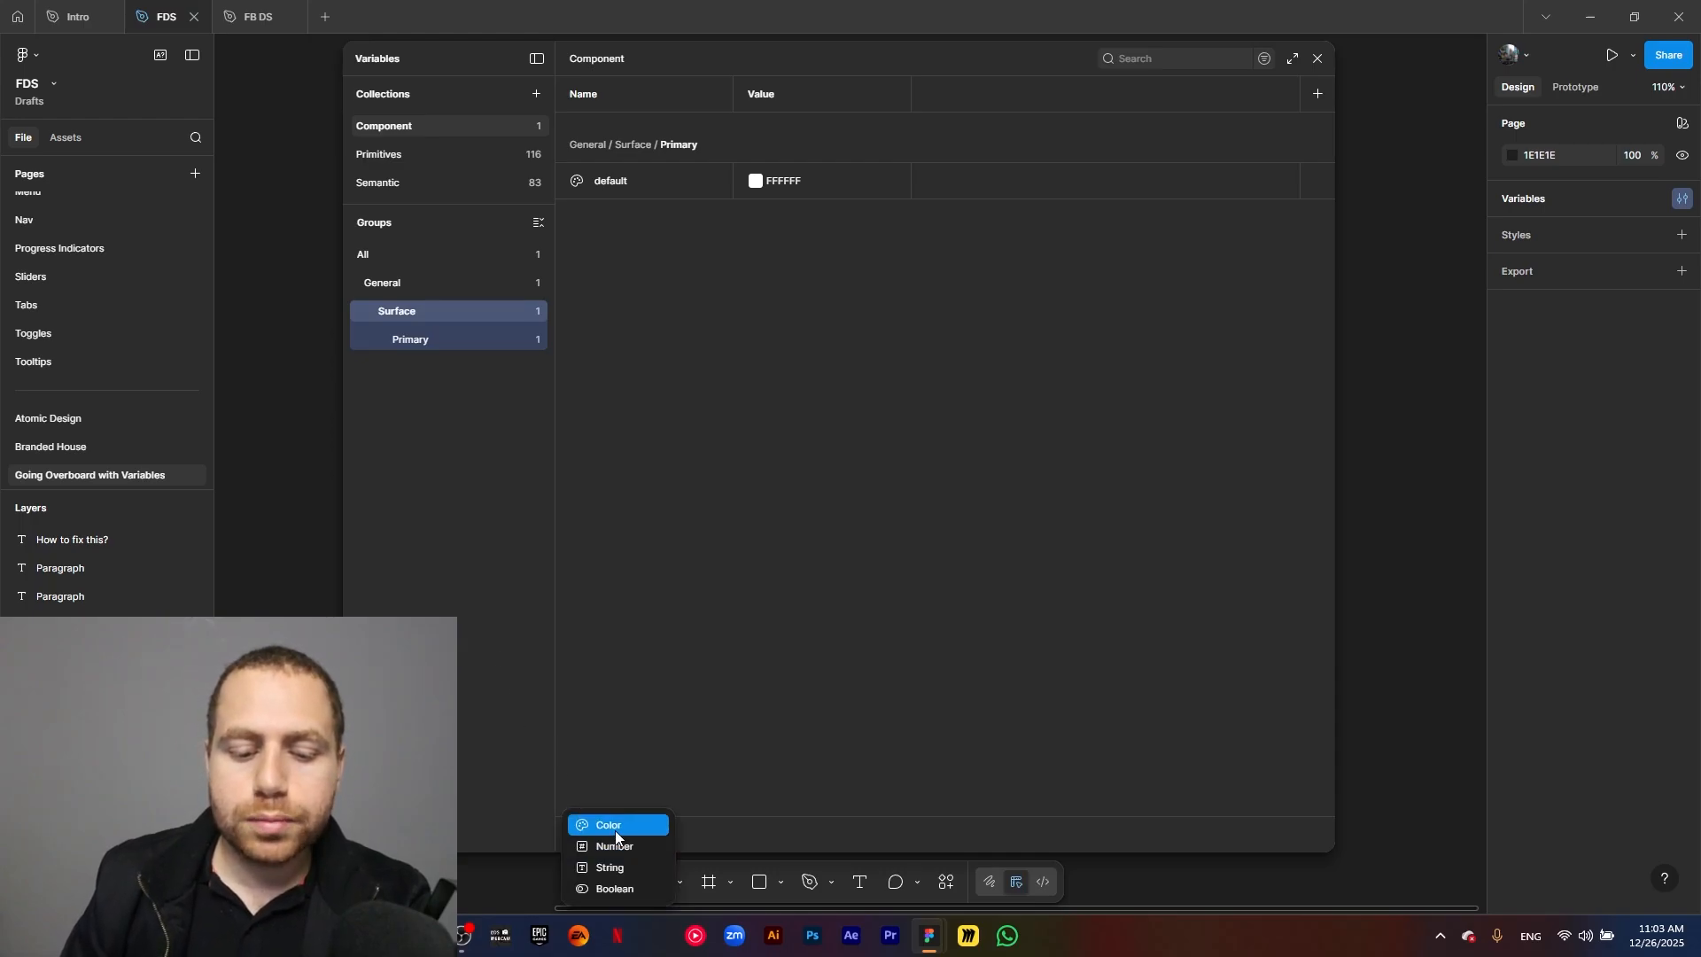
pyautogui.click(613, 824)
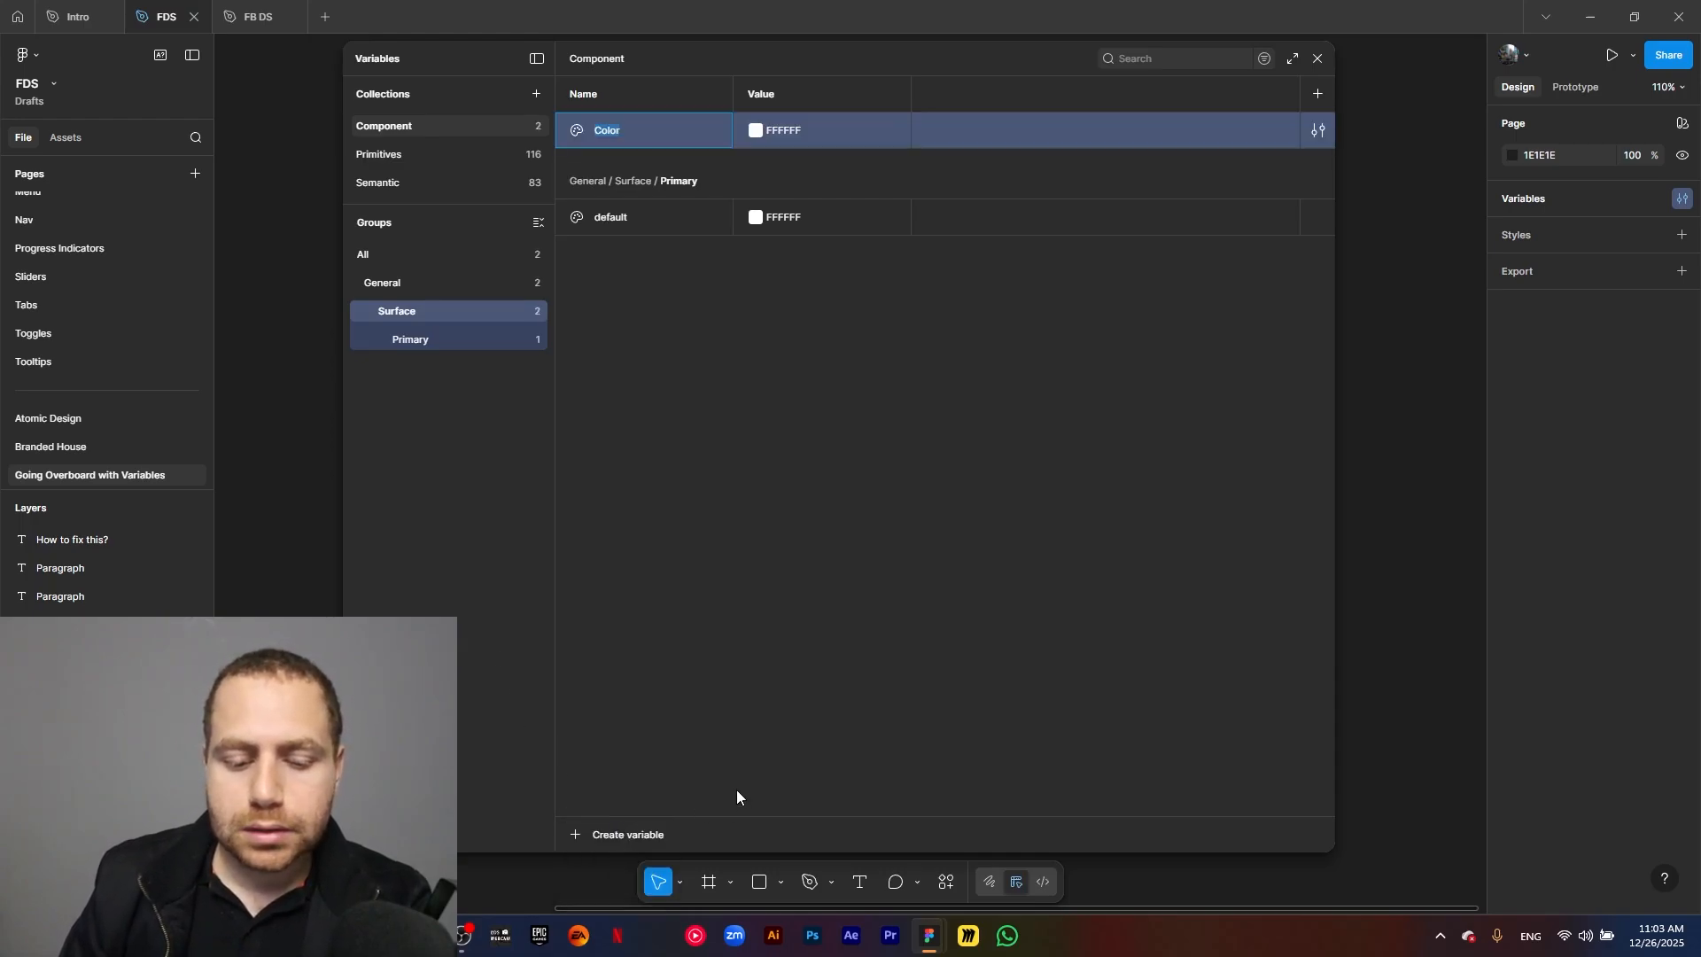
pyautogui.write('bg')
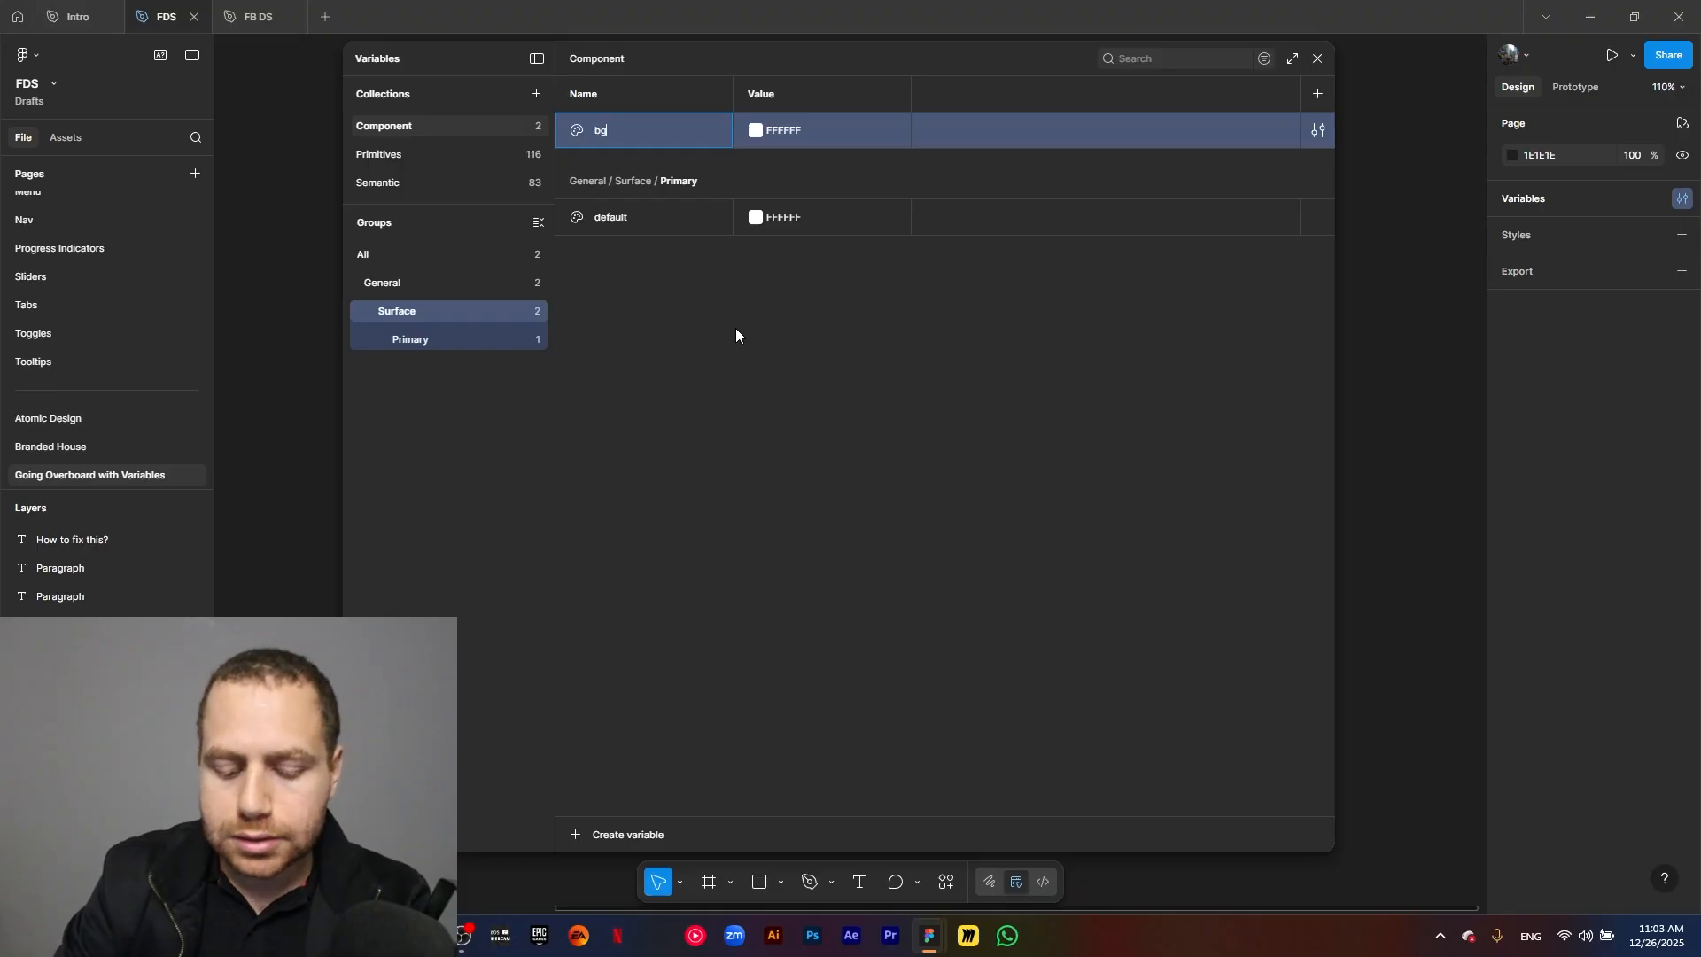
pyautogui.press('Return')
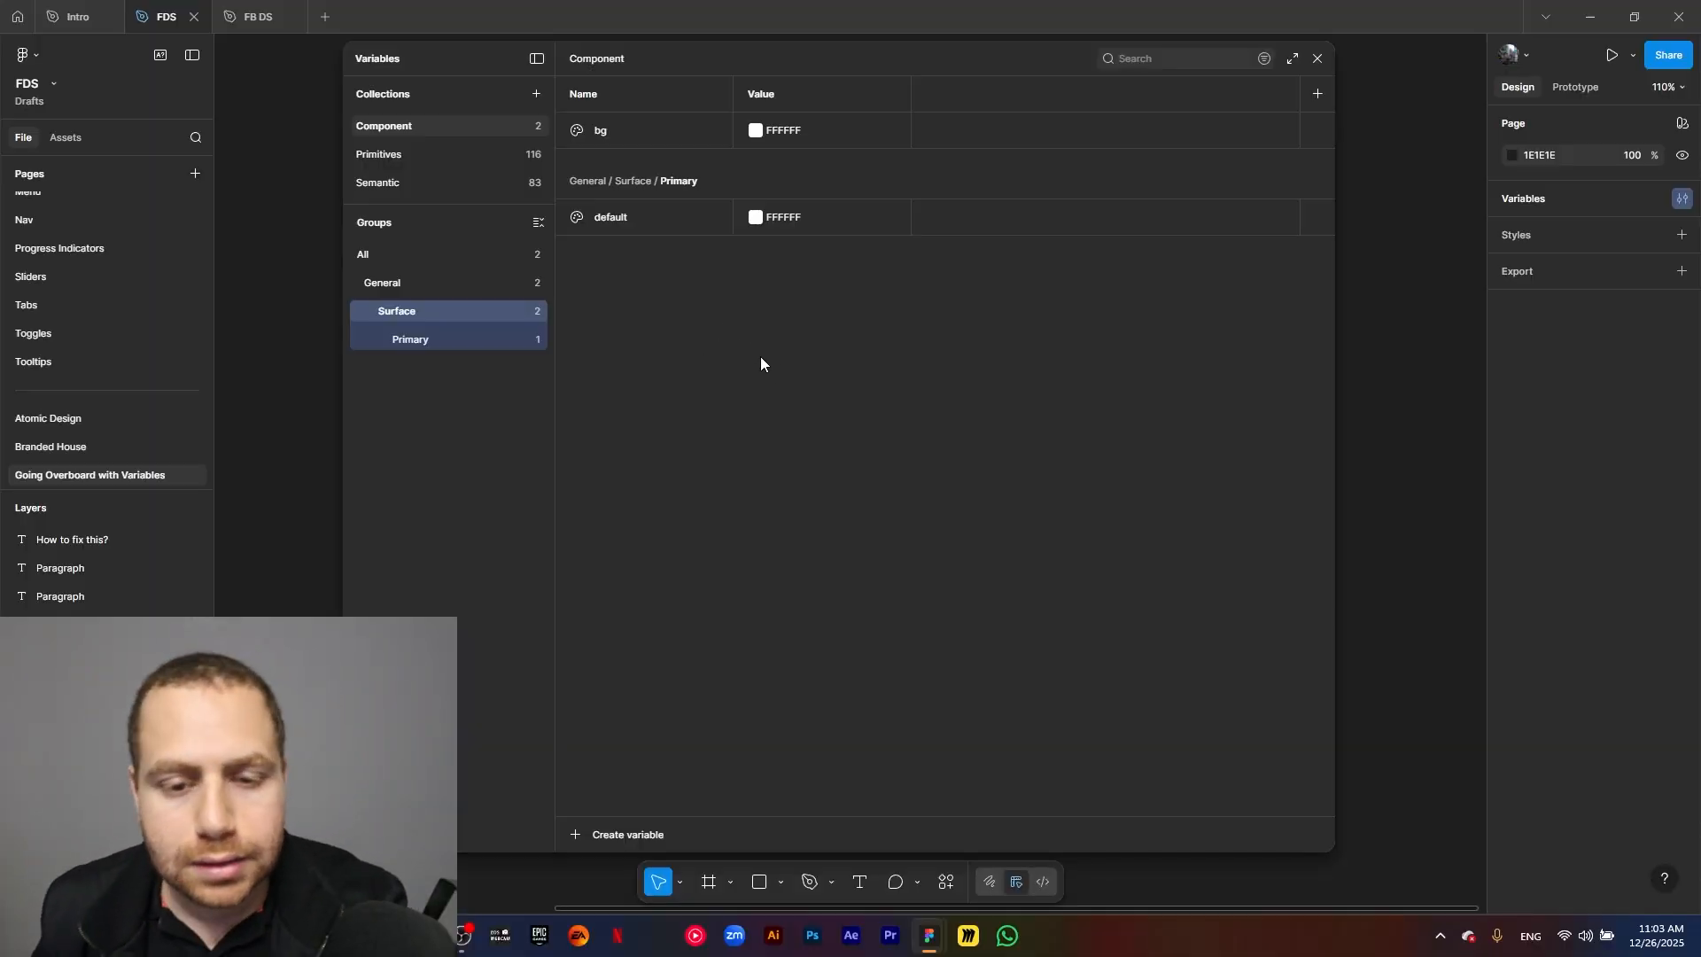
# Link the bg variable's value to the library color Neutral/Light/25.
pyautogui.click(756, 132)
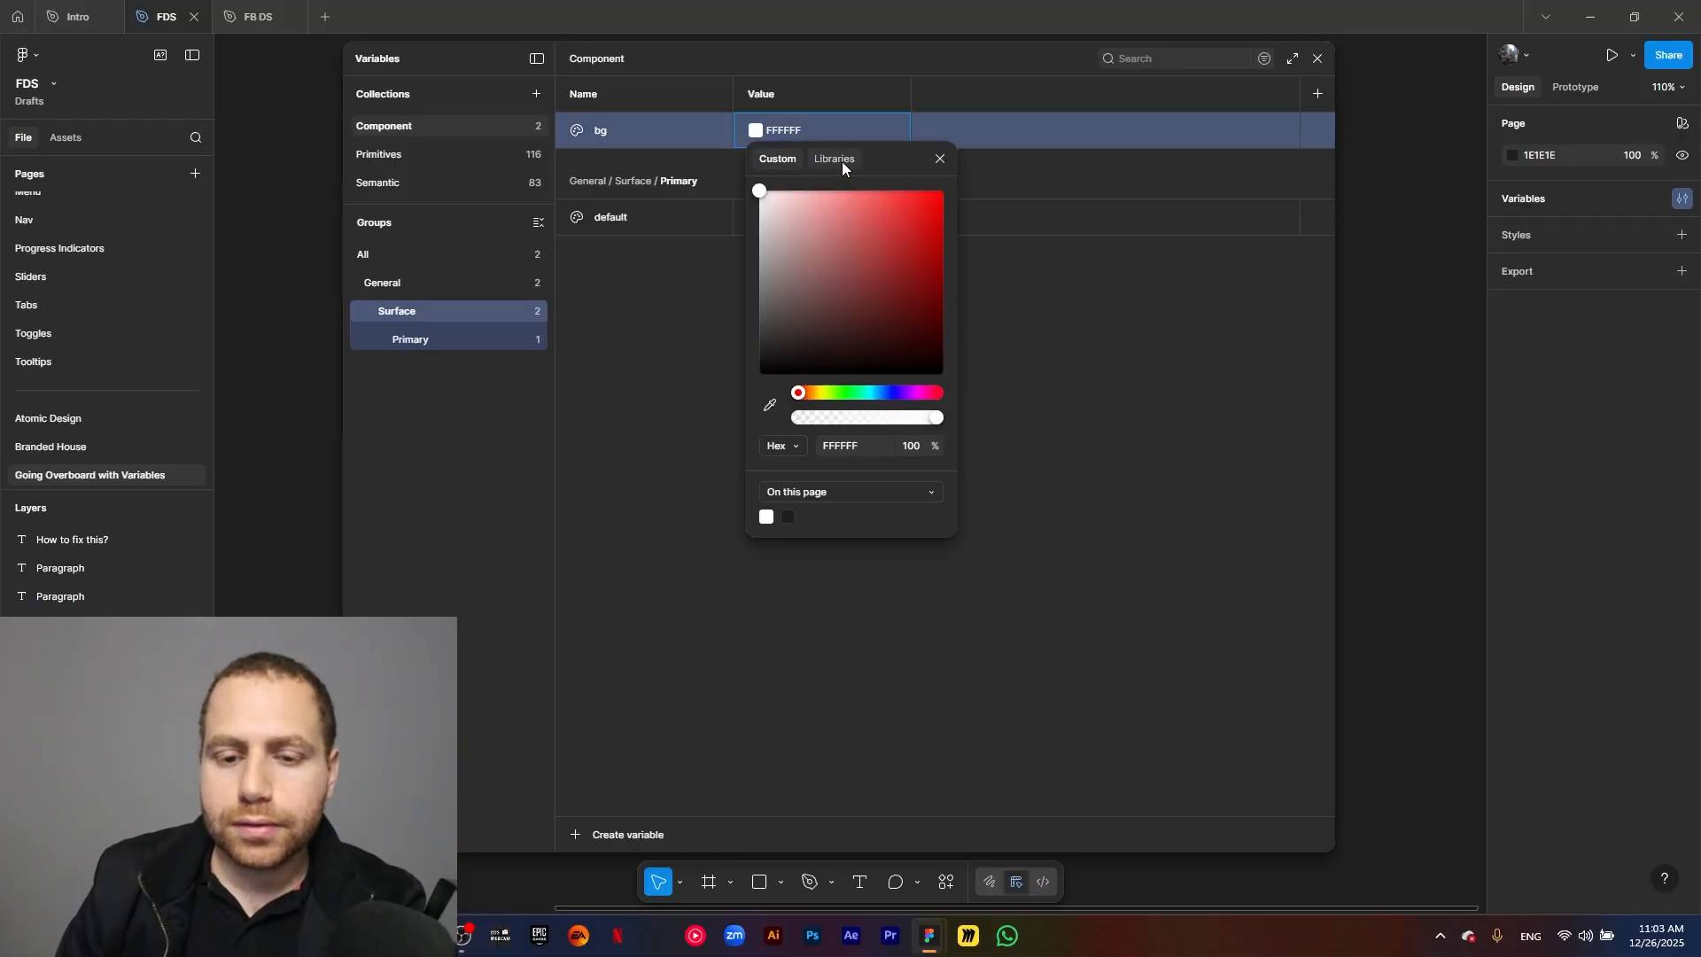
pyautogui.click(840, 159)
pyautogui.write('neutral l')
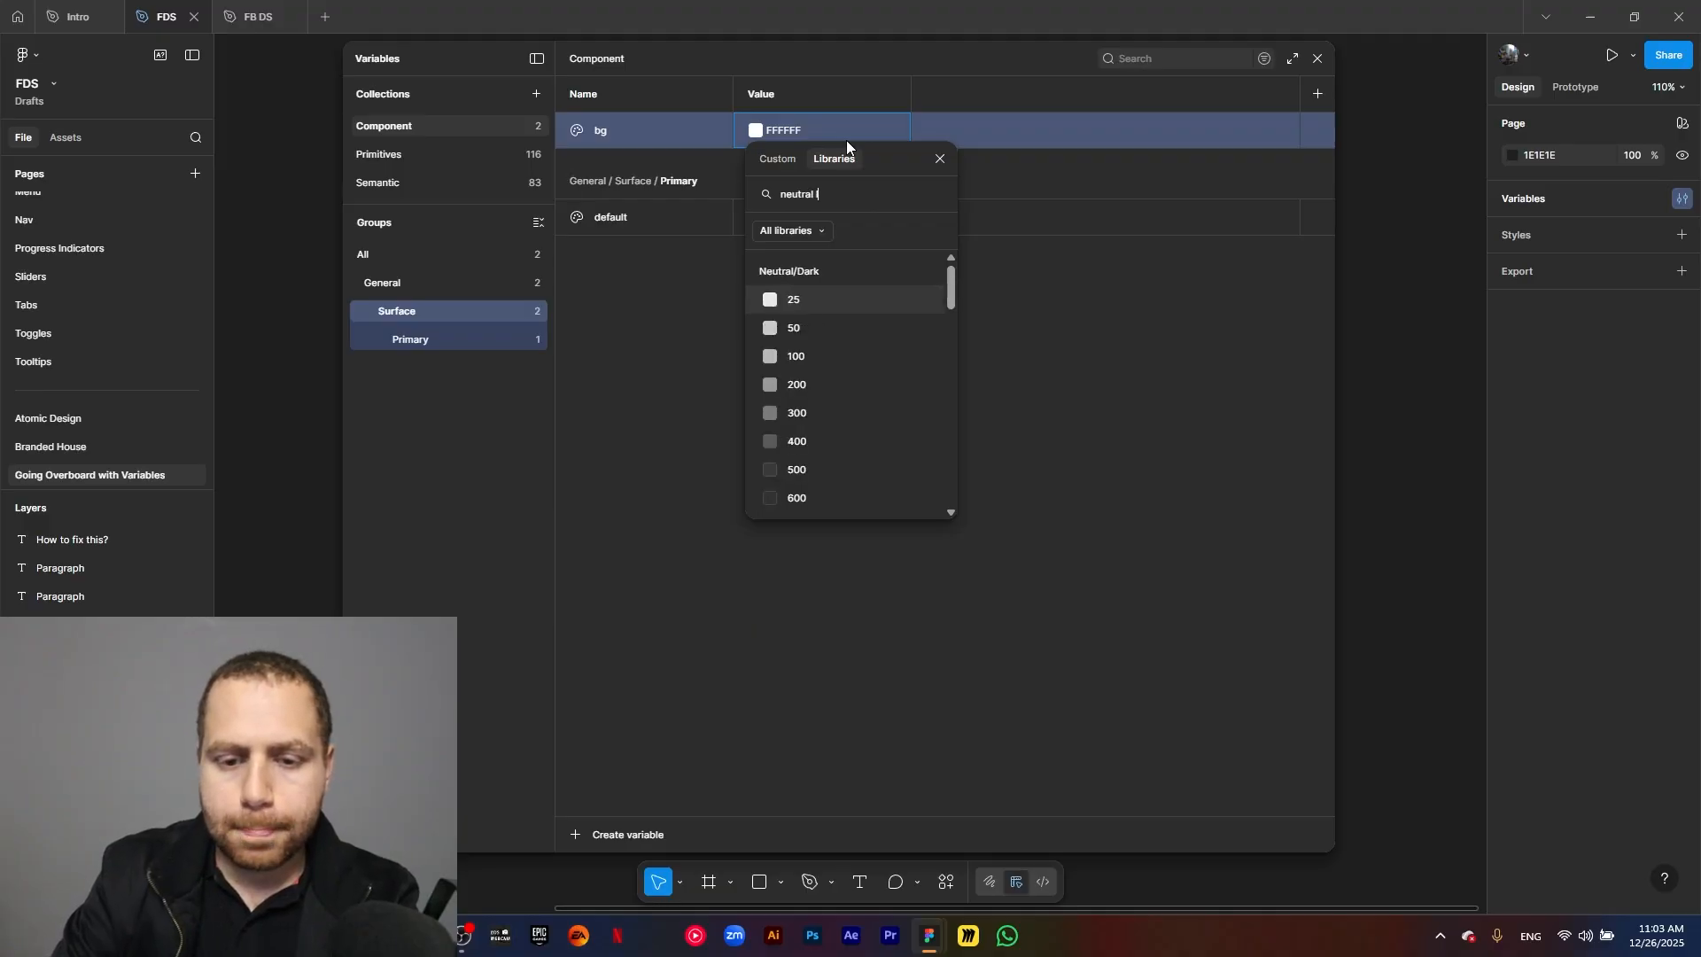
pyautogui.write('g')
pyautogui.press('BackSpace')
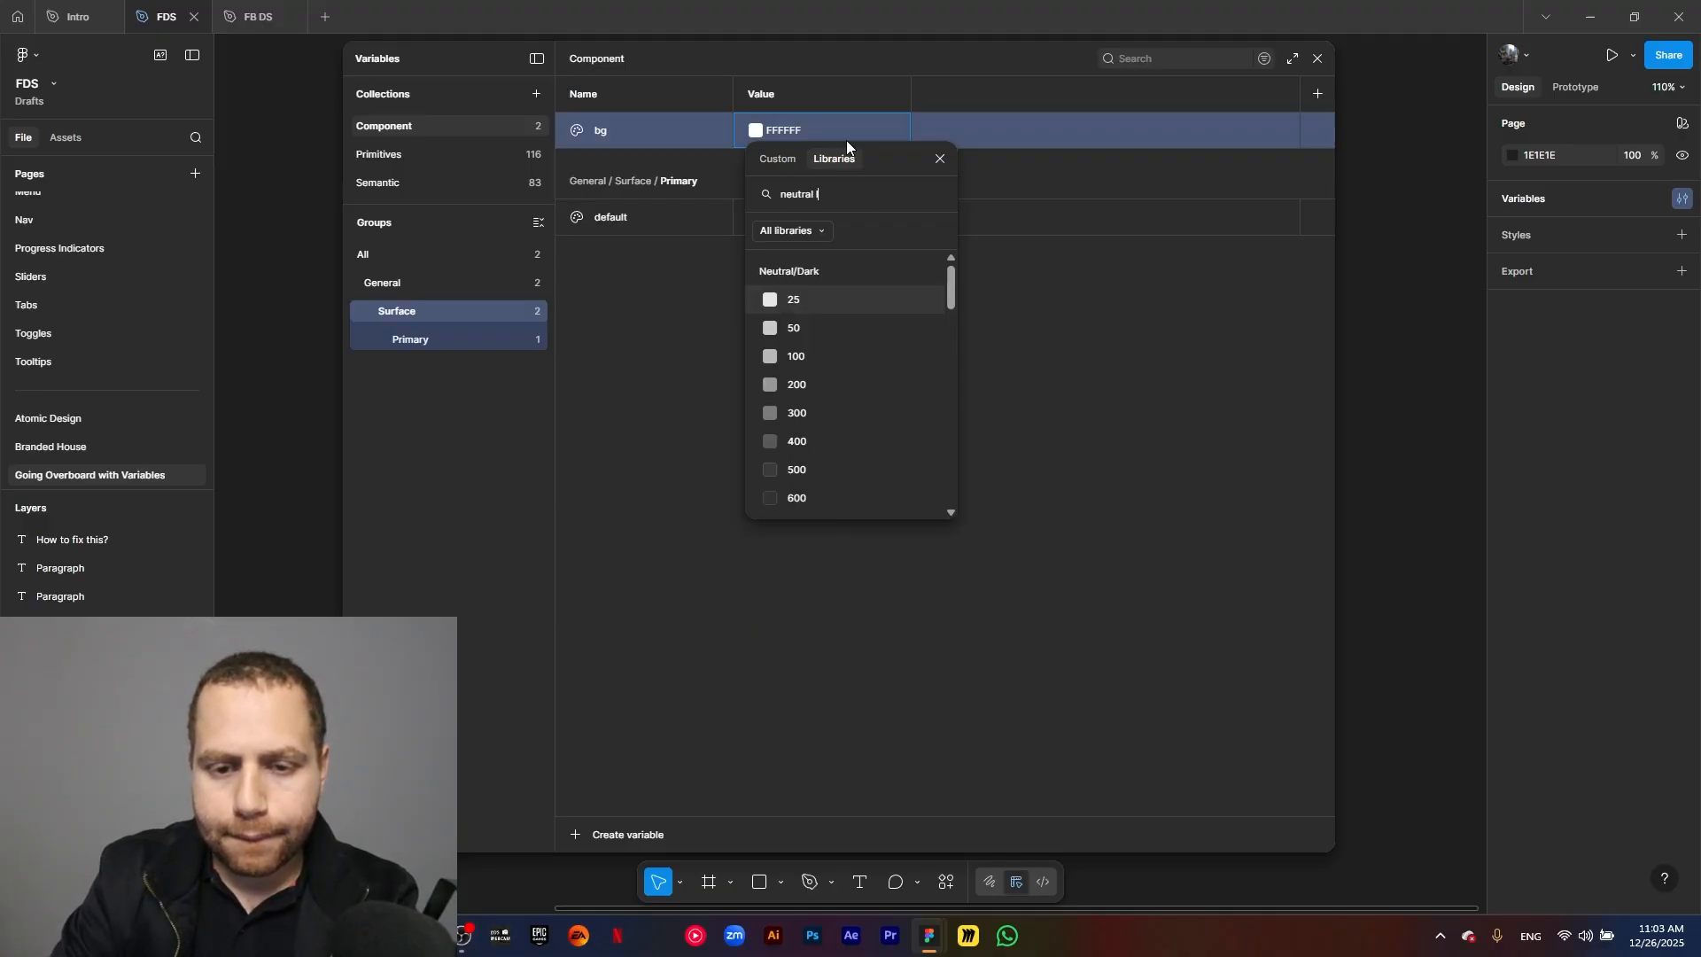
pyautogui.write('light')
pyautogui.click(799, 299)
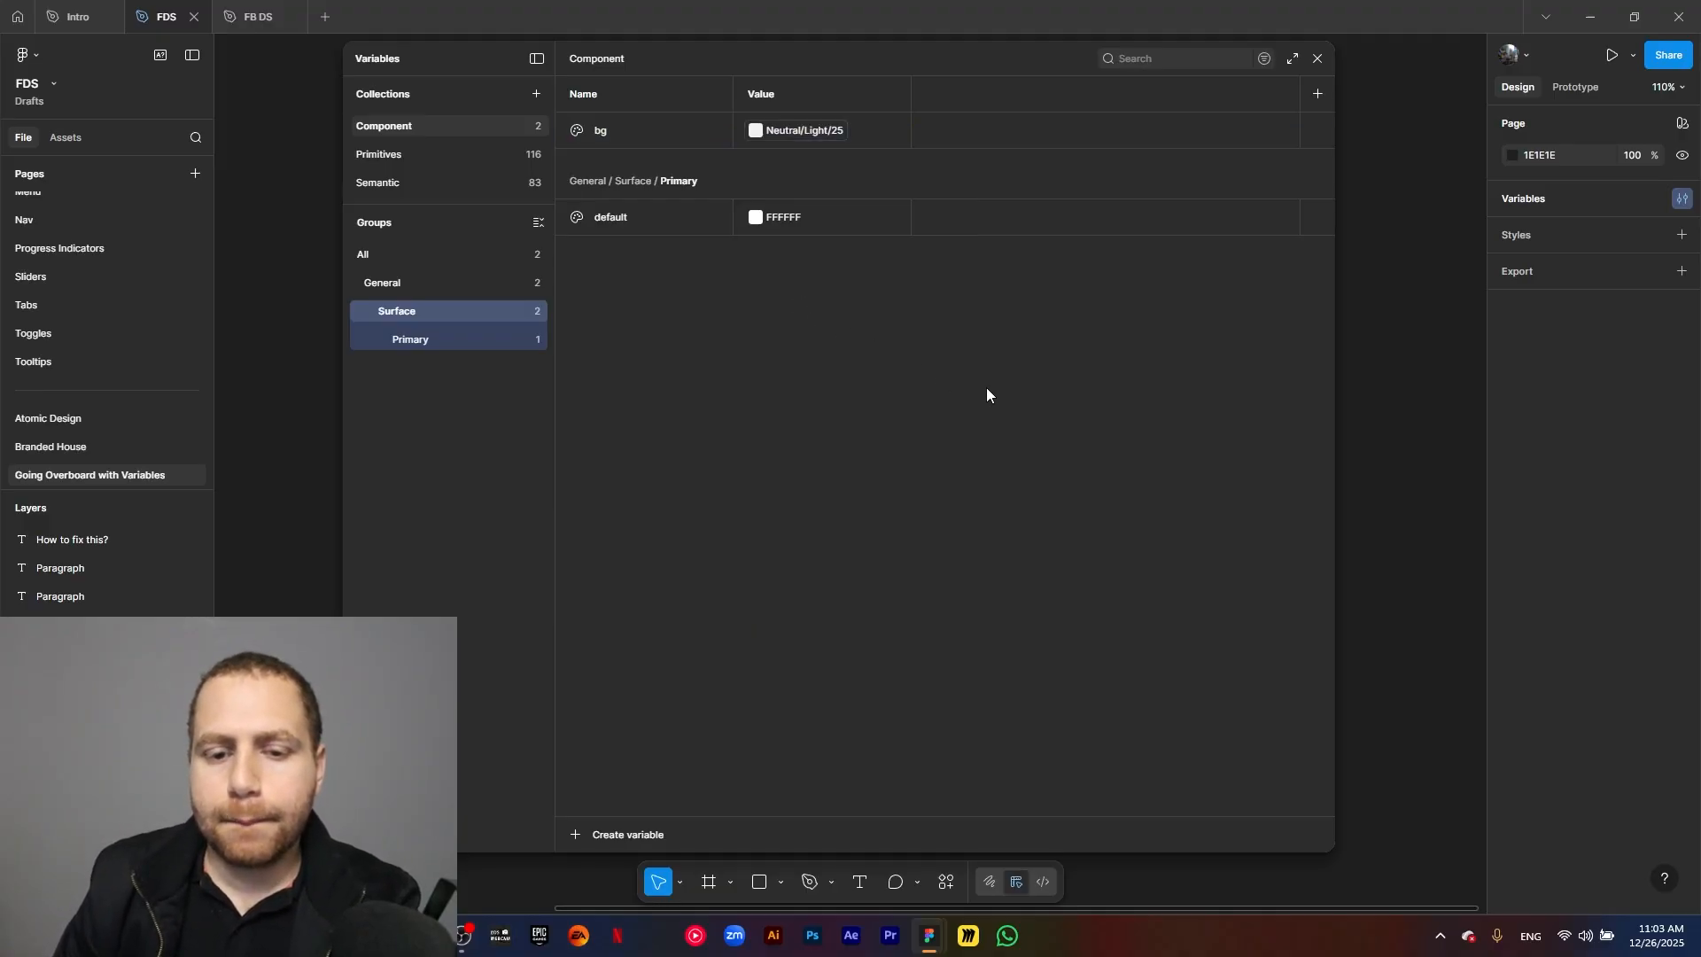
# Duplicate the bg variable in the Surface group and name the copy s1.
pyautogui.click(668, 136)
pyautogui.hotkey('ctrl', 'd')
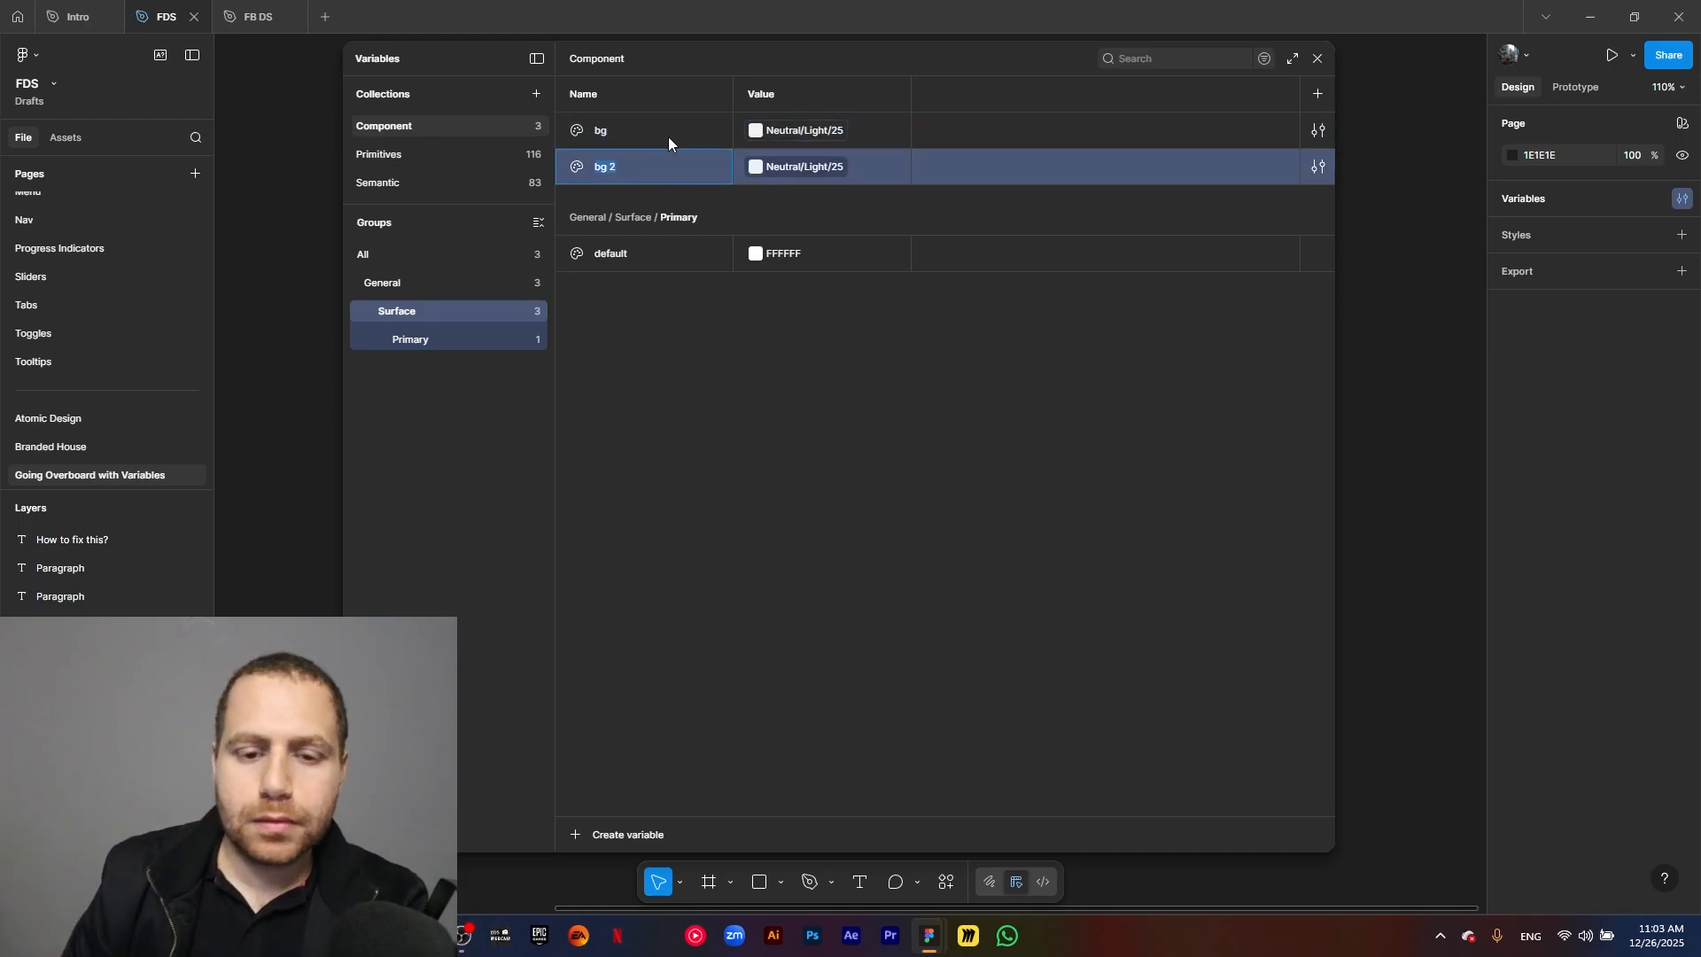
pyautogui.write('s1')
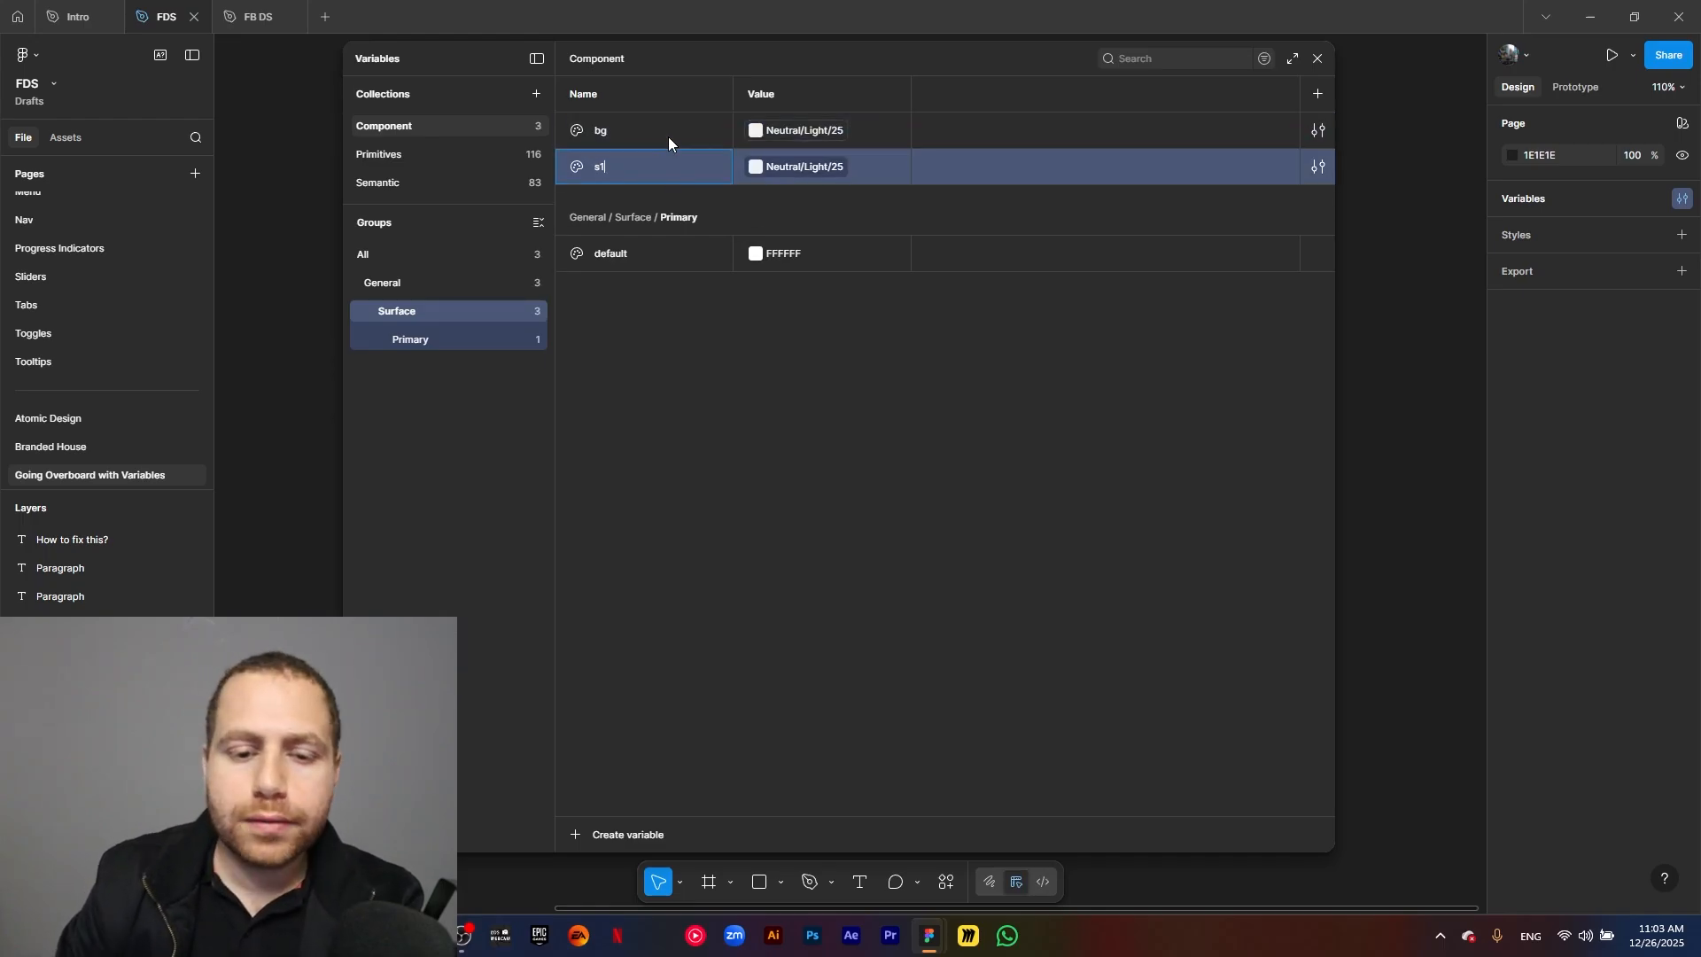
pyautogui.click(746, 397)
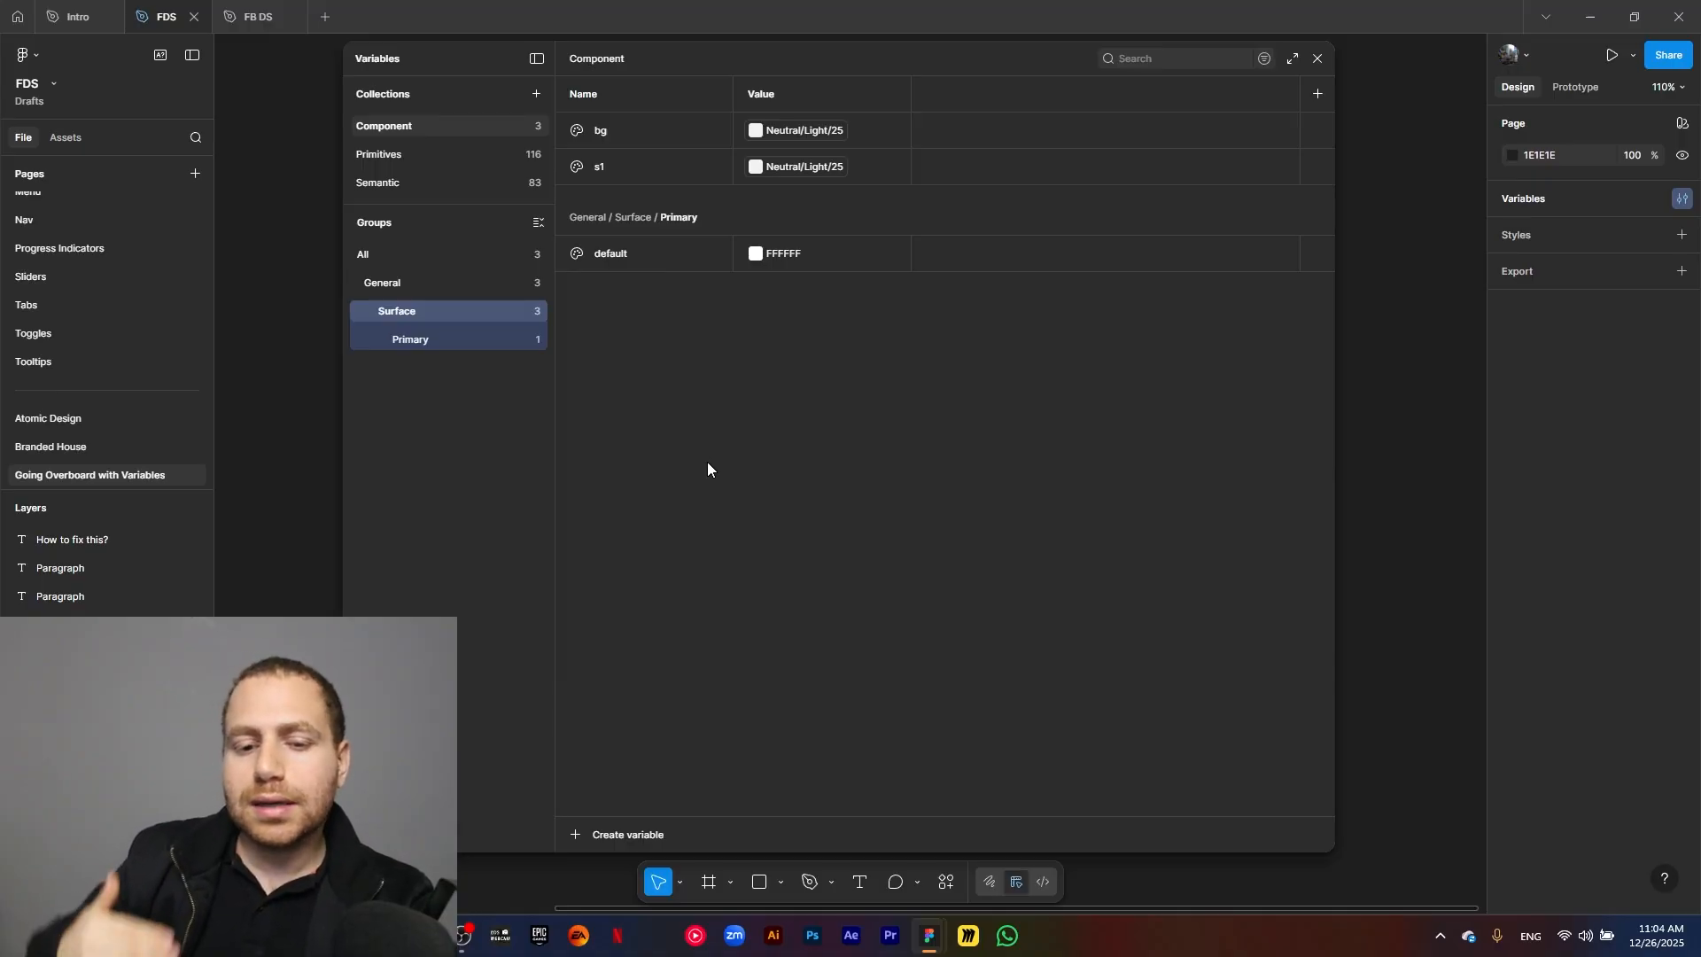
# Link the s1 variable's value to the library color Base/White.
pyautogui.click(789, 172)
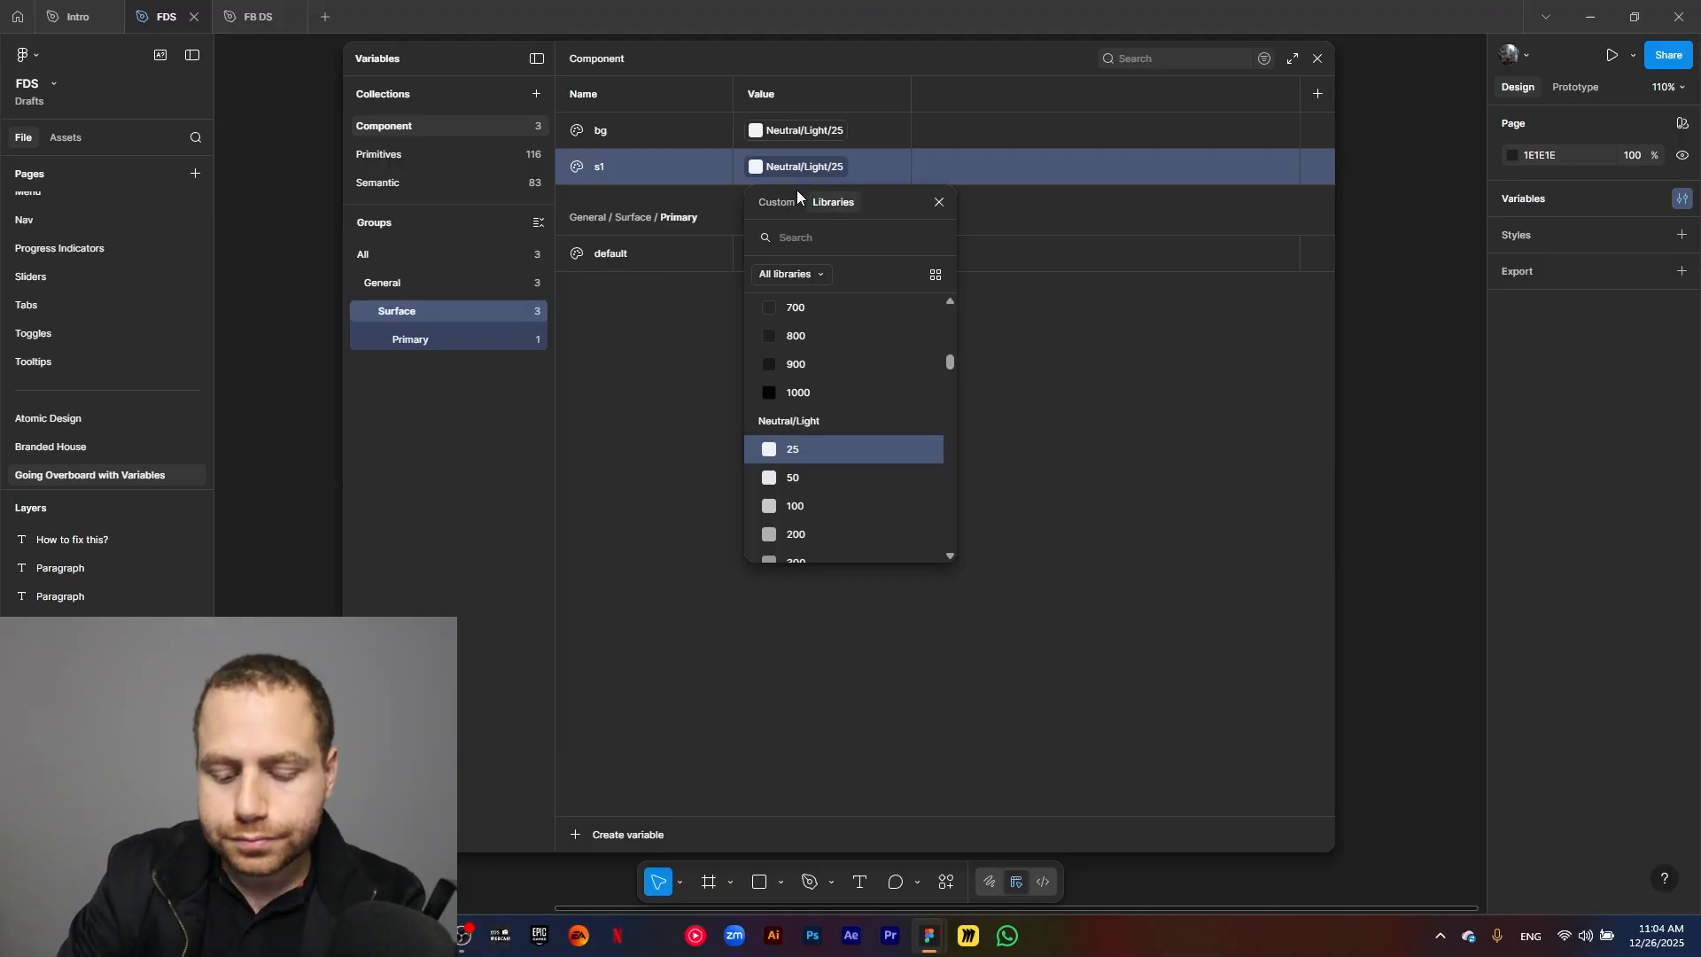
pyautogui.write('white')
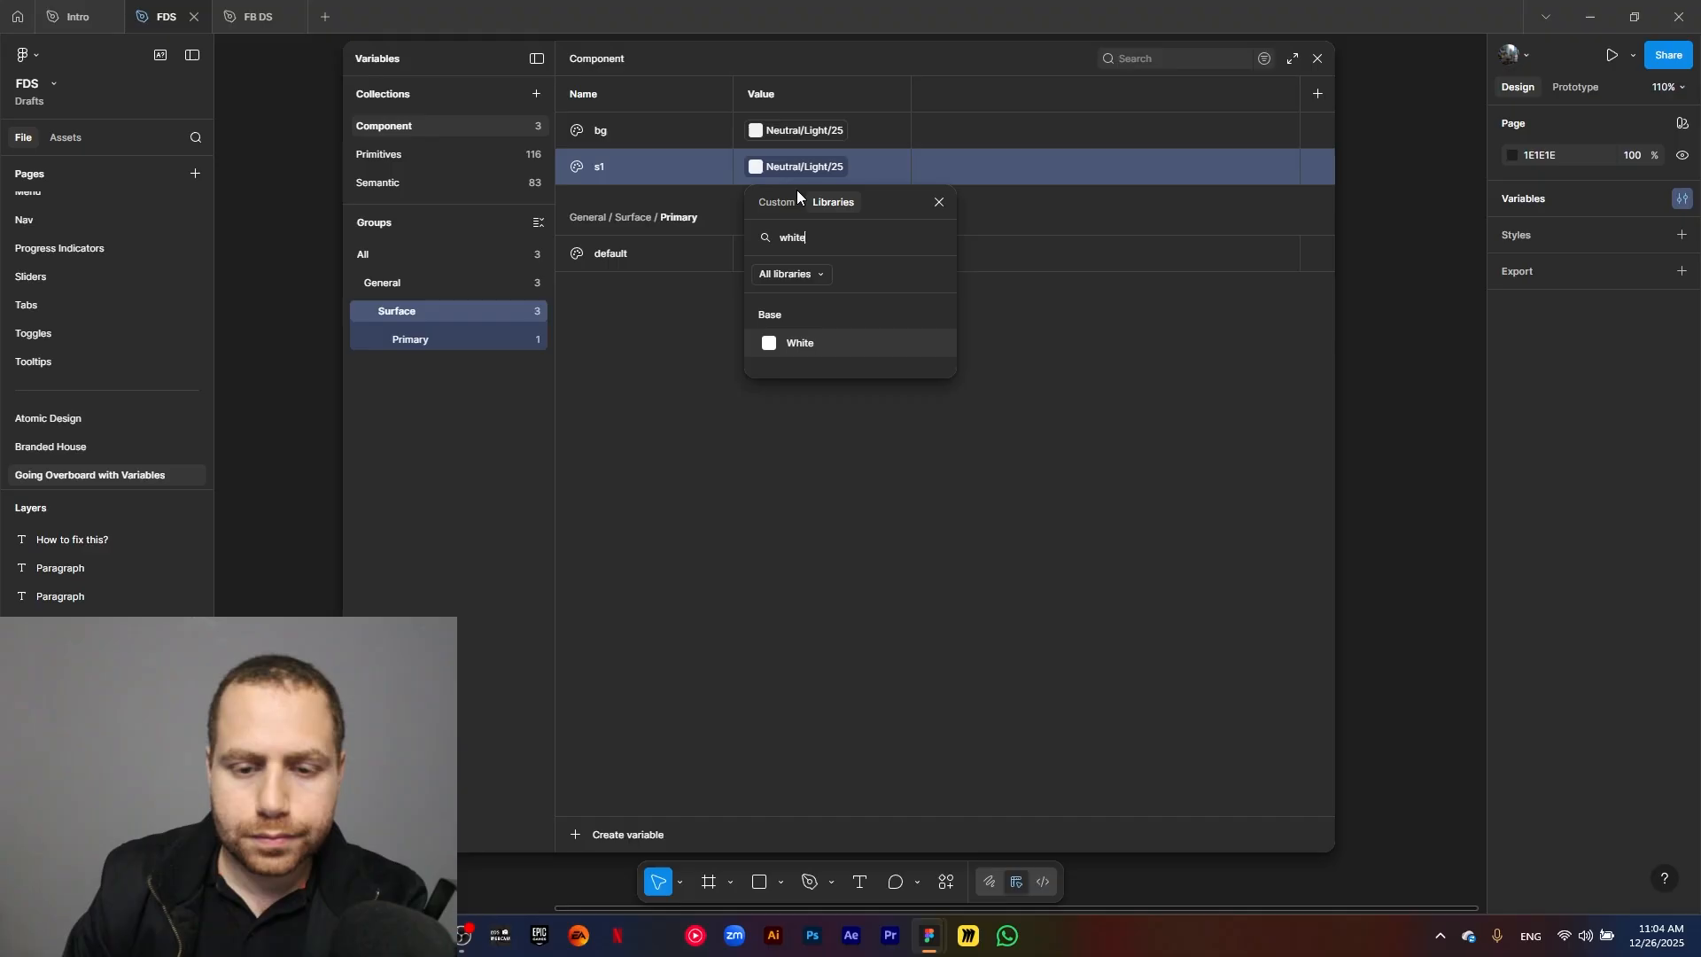
pyautogui.press('Return')
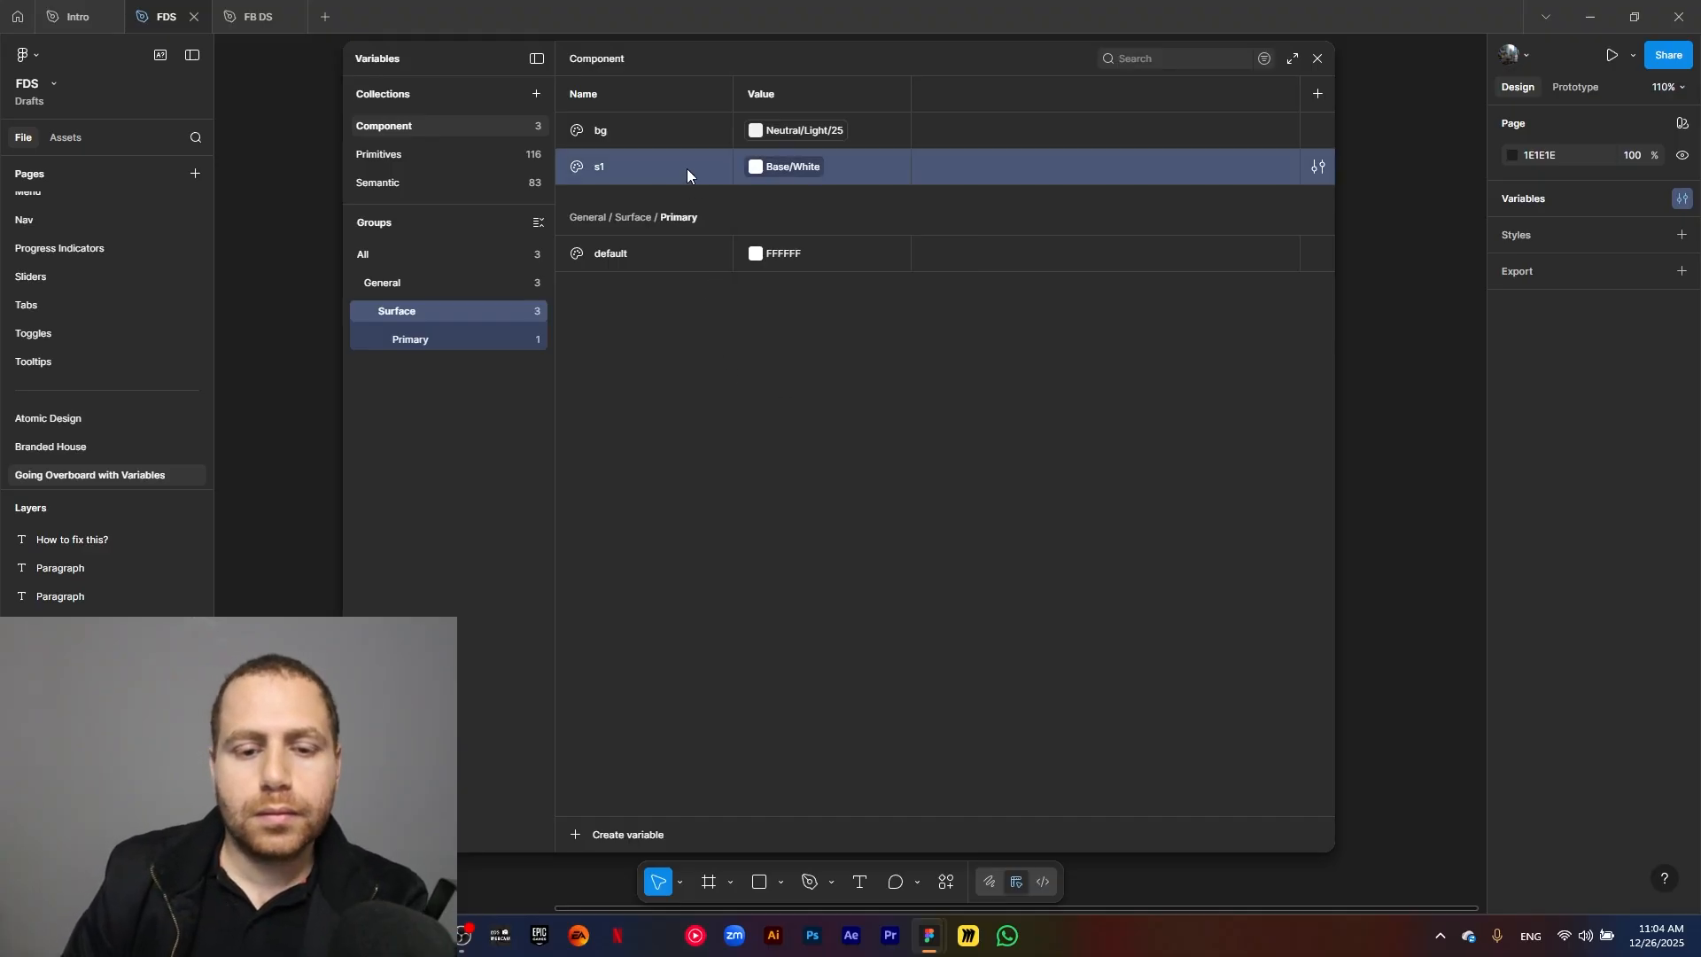
# Duplicate the s1 variable as s2, keeping its Base/White value.
pyautogui.hotkey('shift', 'Return')
pyautogui.write('s2')
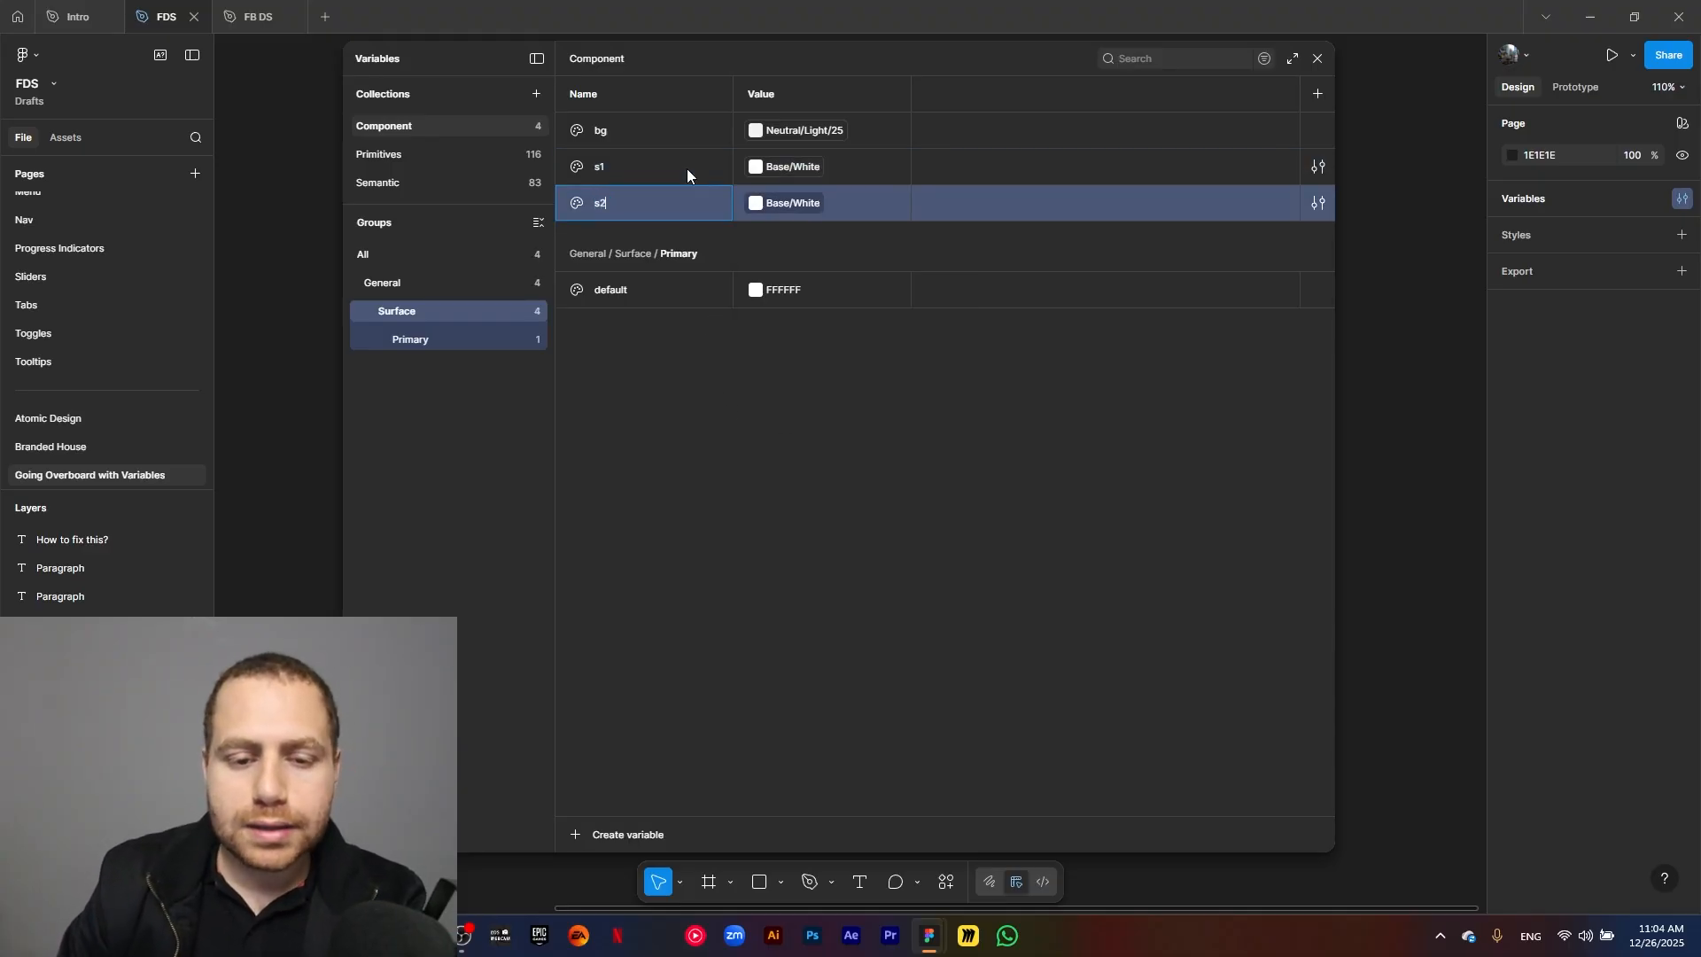
pyautogui.click(713, 473)
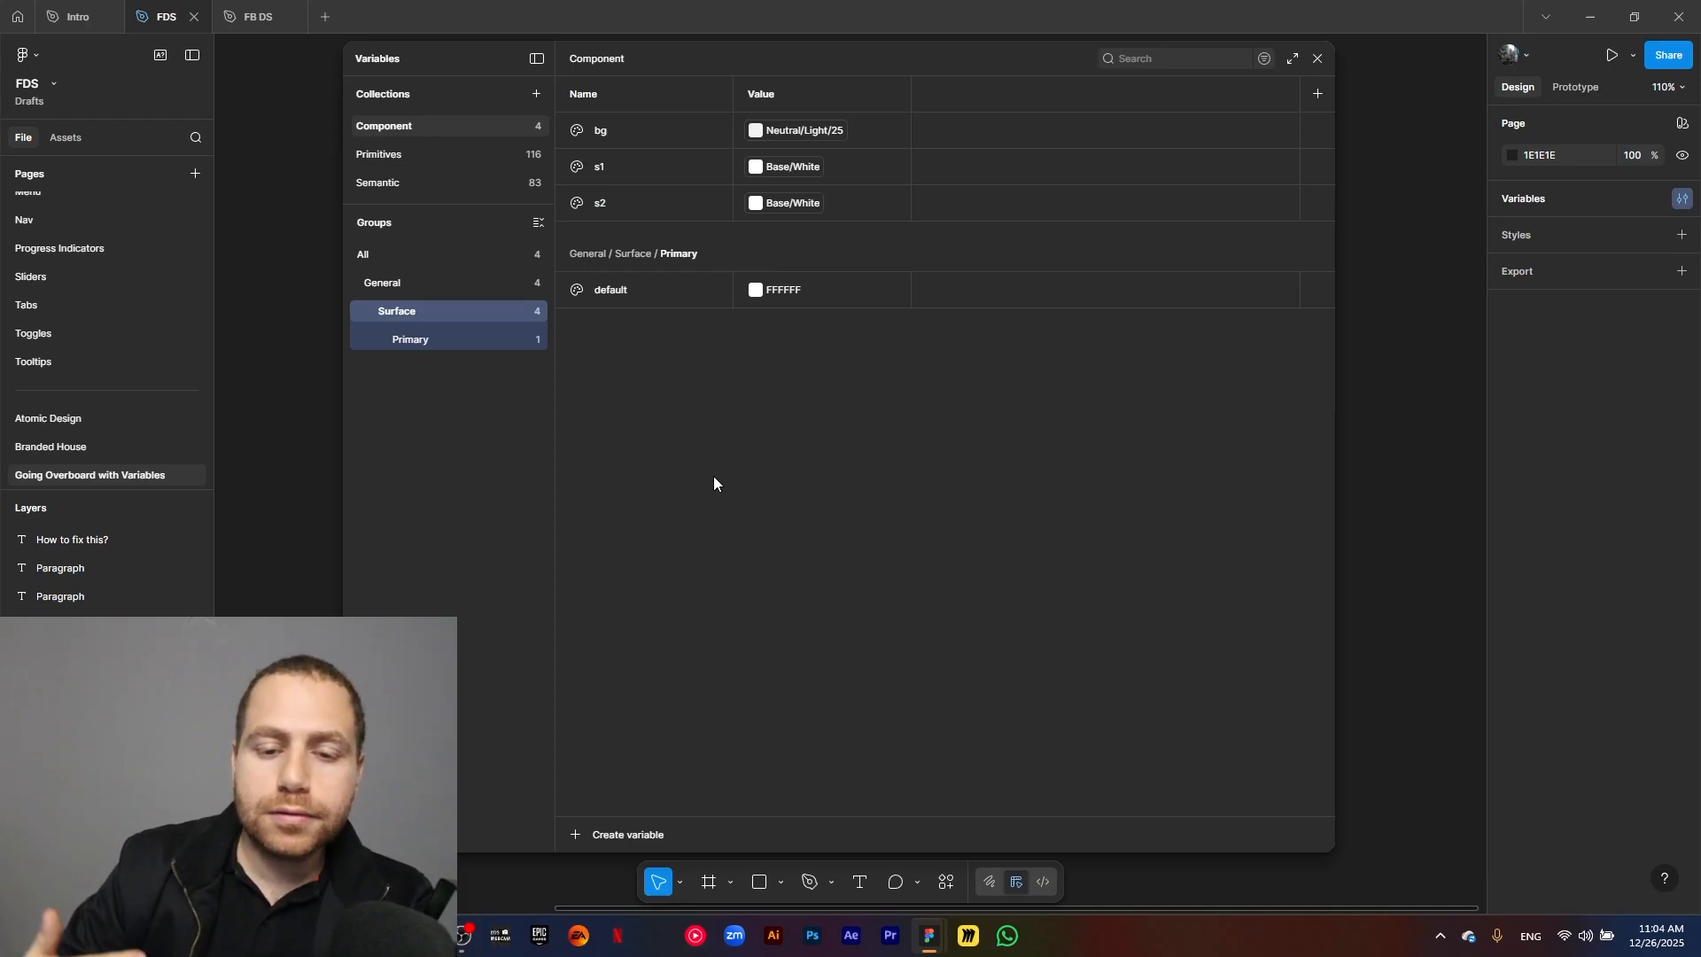
pyautogui.click(778, 205)
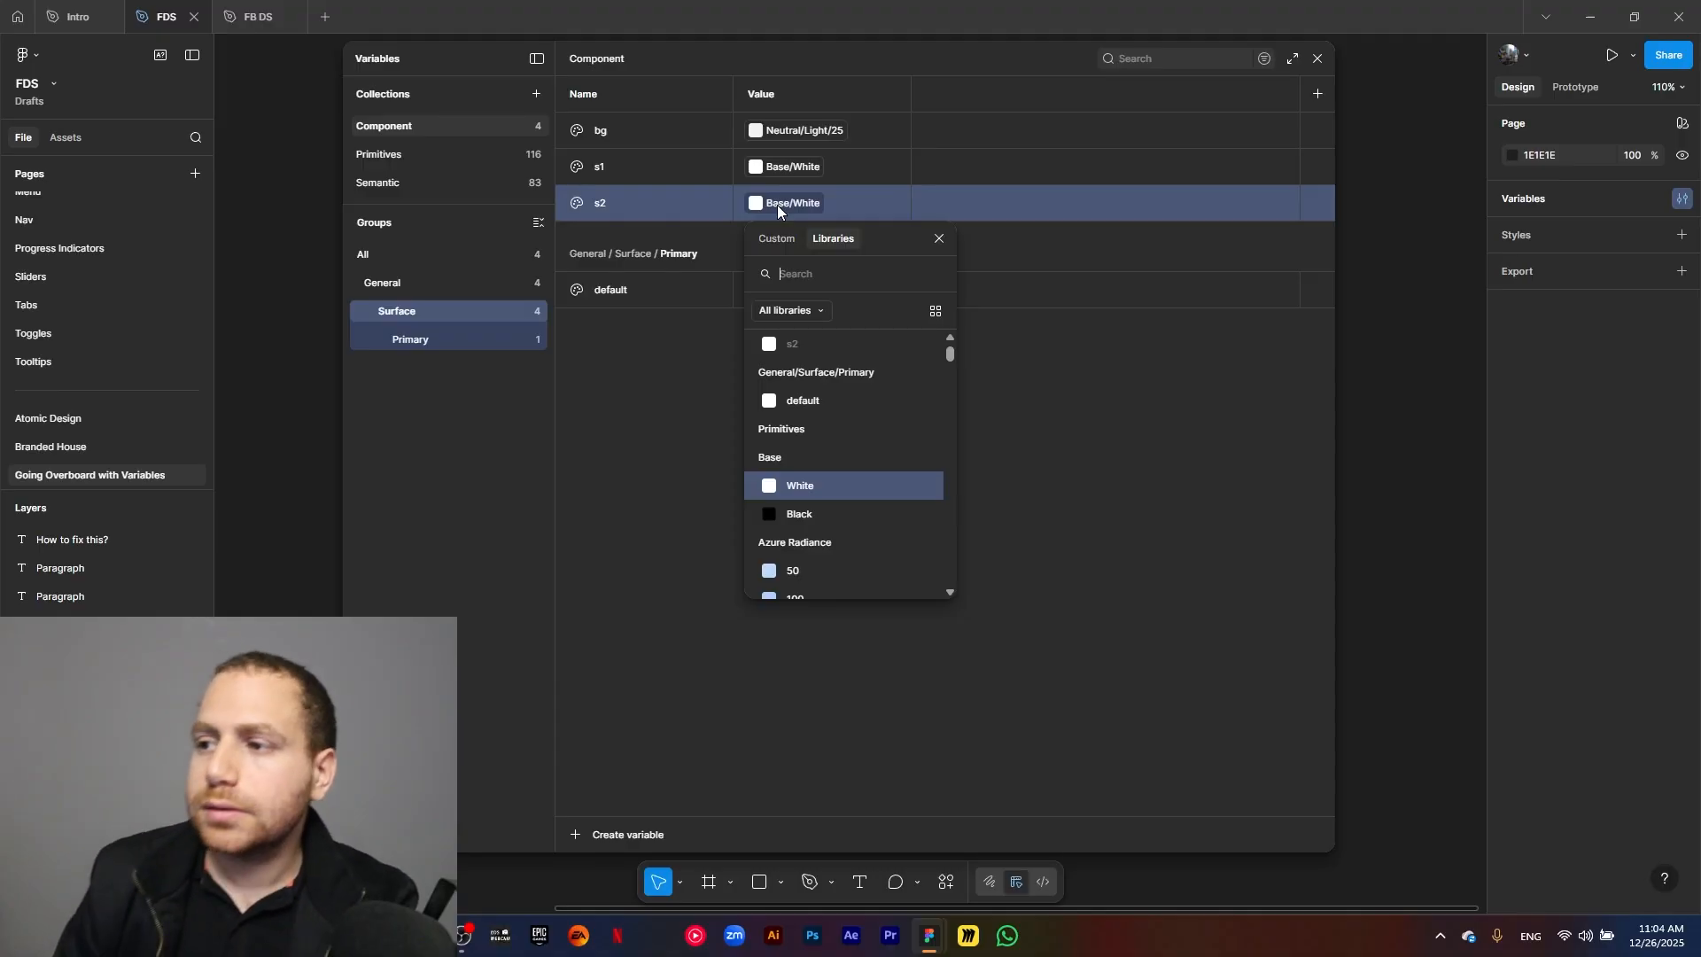
pyautogui.press('Escape')
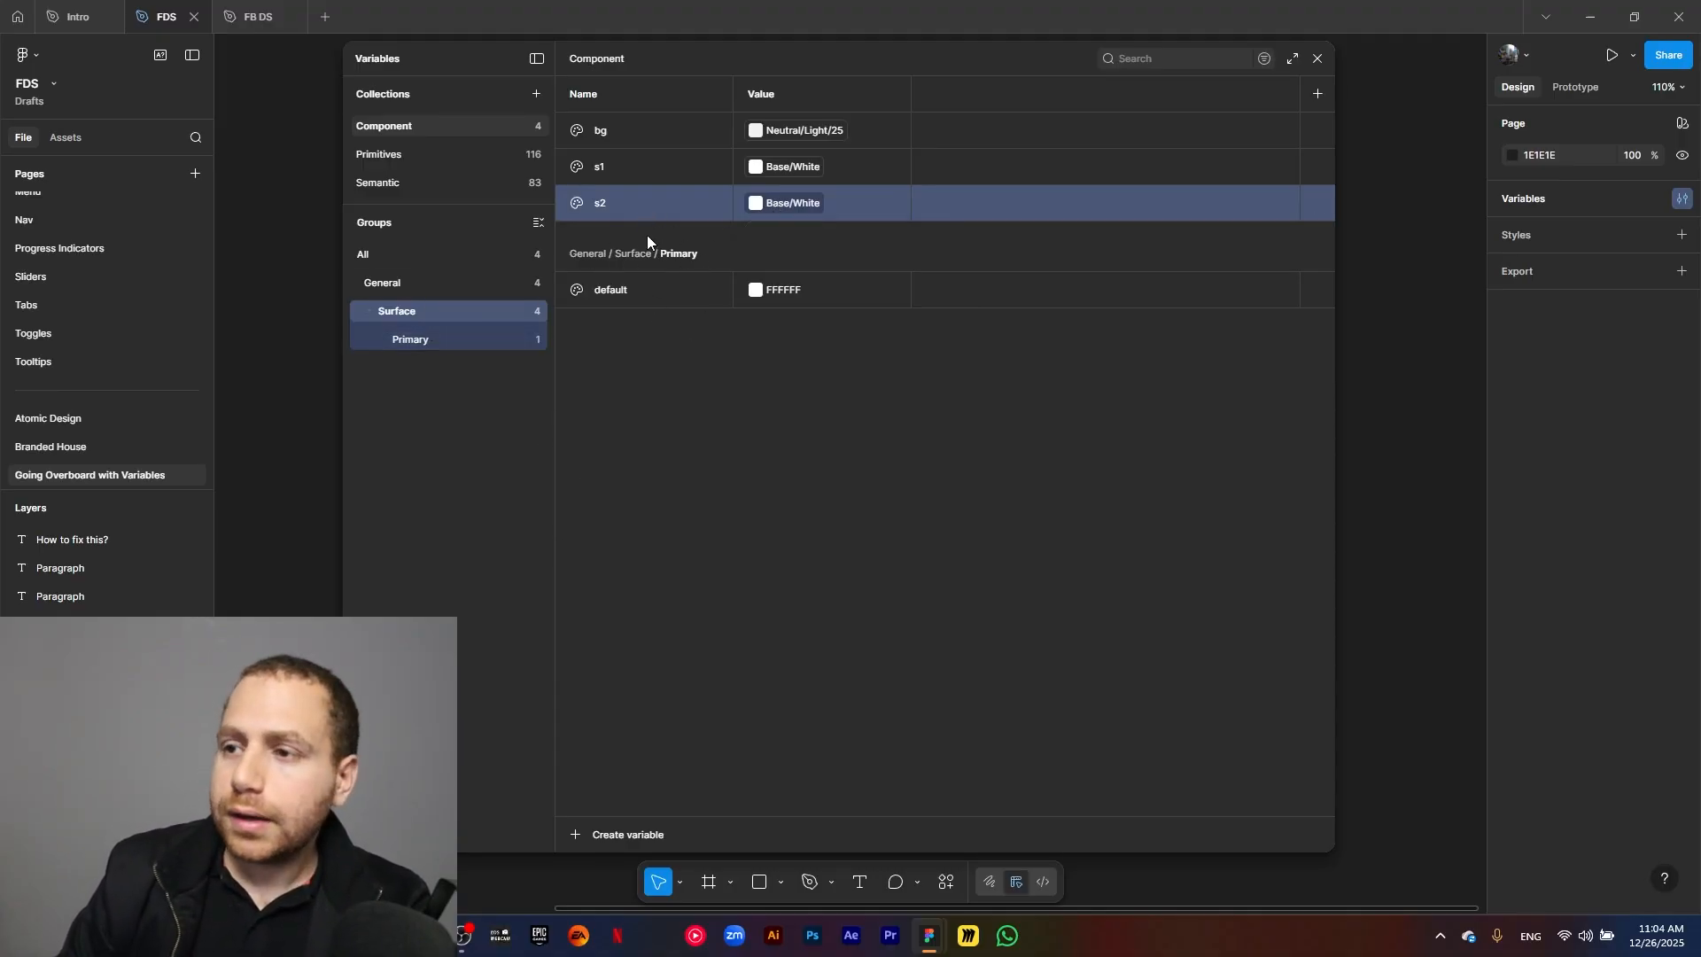
# Duplicate the s2 variable as focus and link its value to the library color Primary/300.
pyautogui.hotkey('ctrl', 'd')
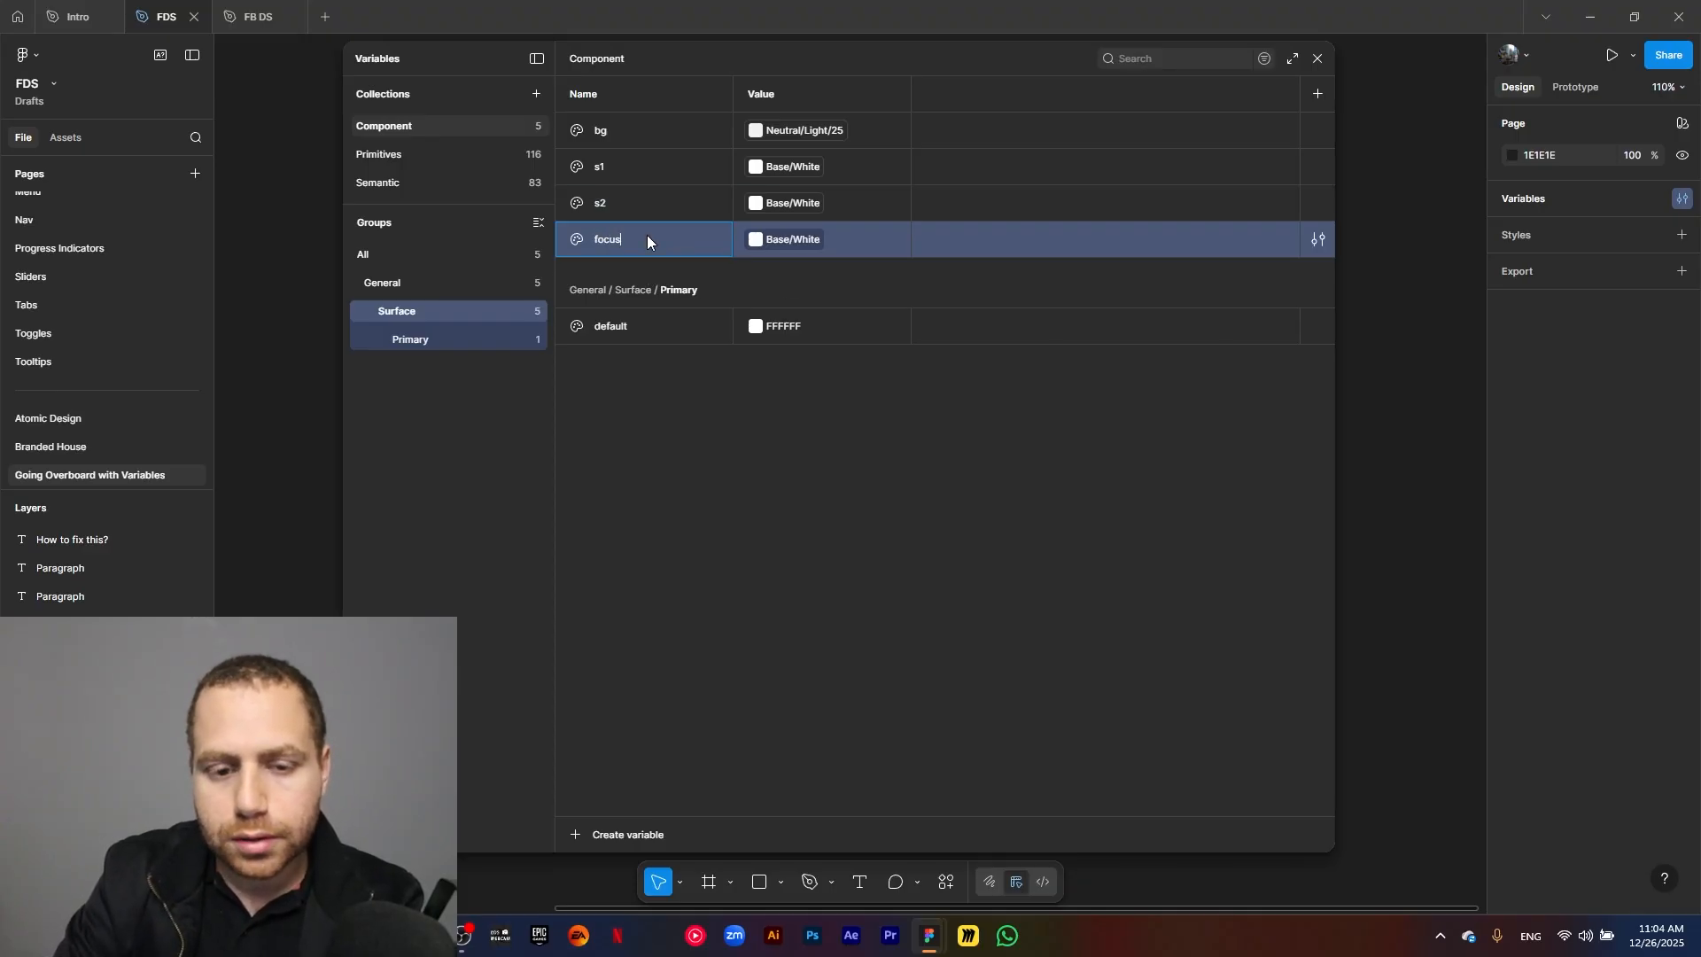
pyautogui.click(719, 438)
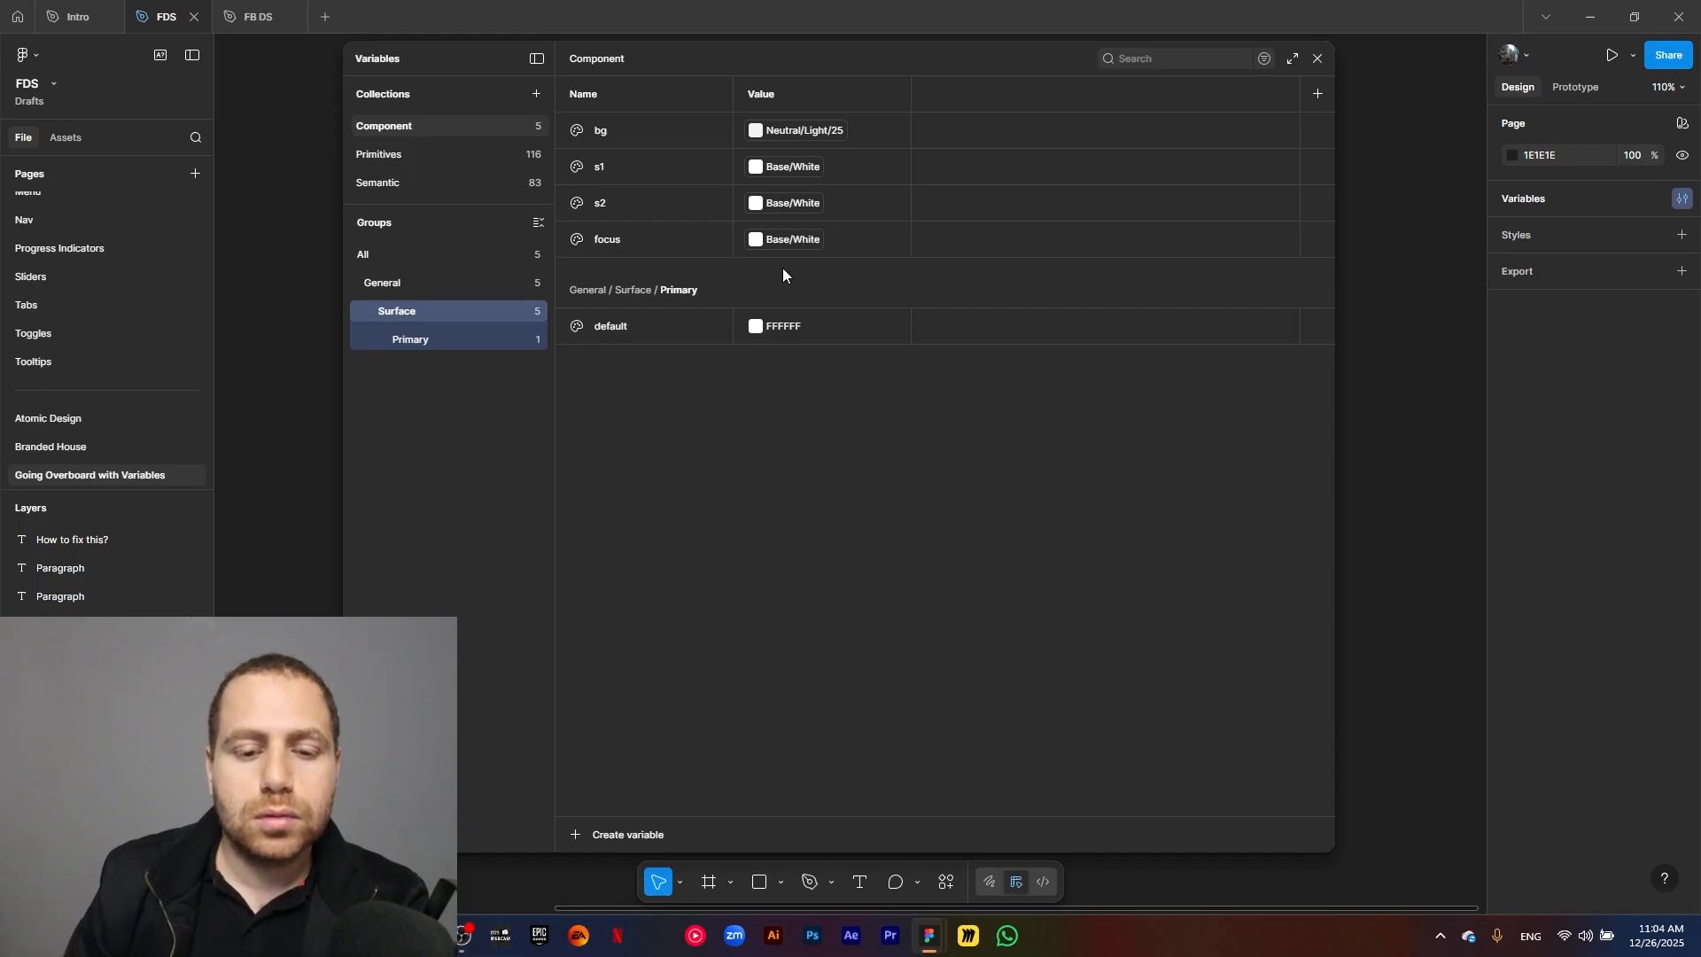
pyautogui.click(783, 244)
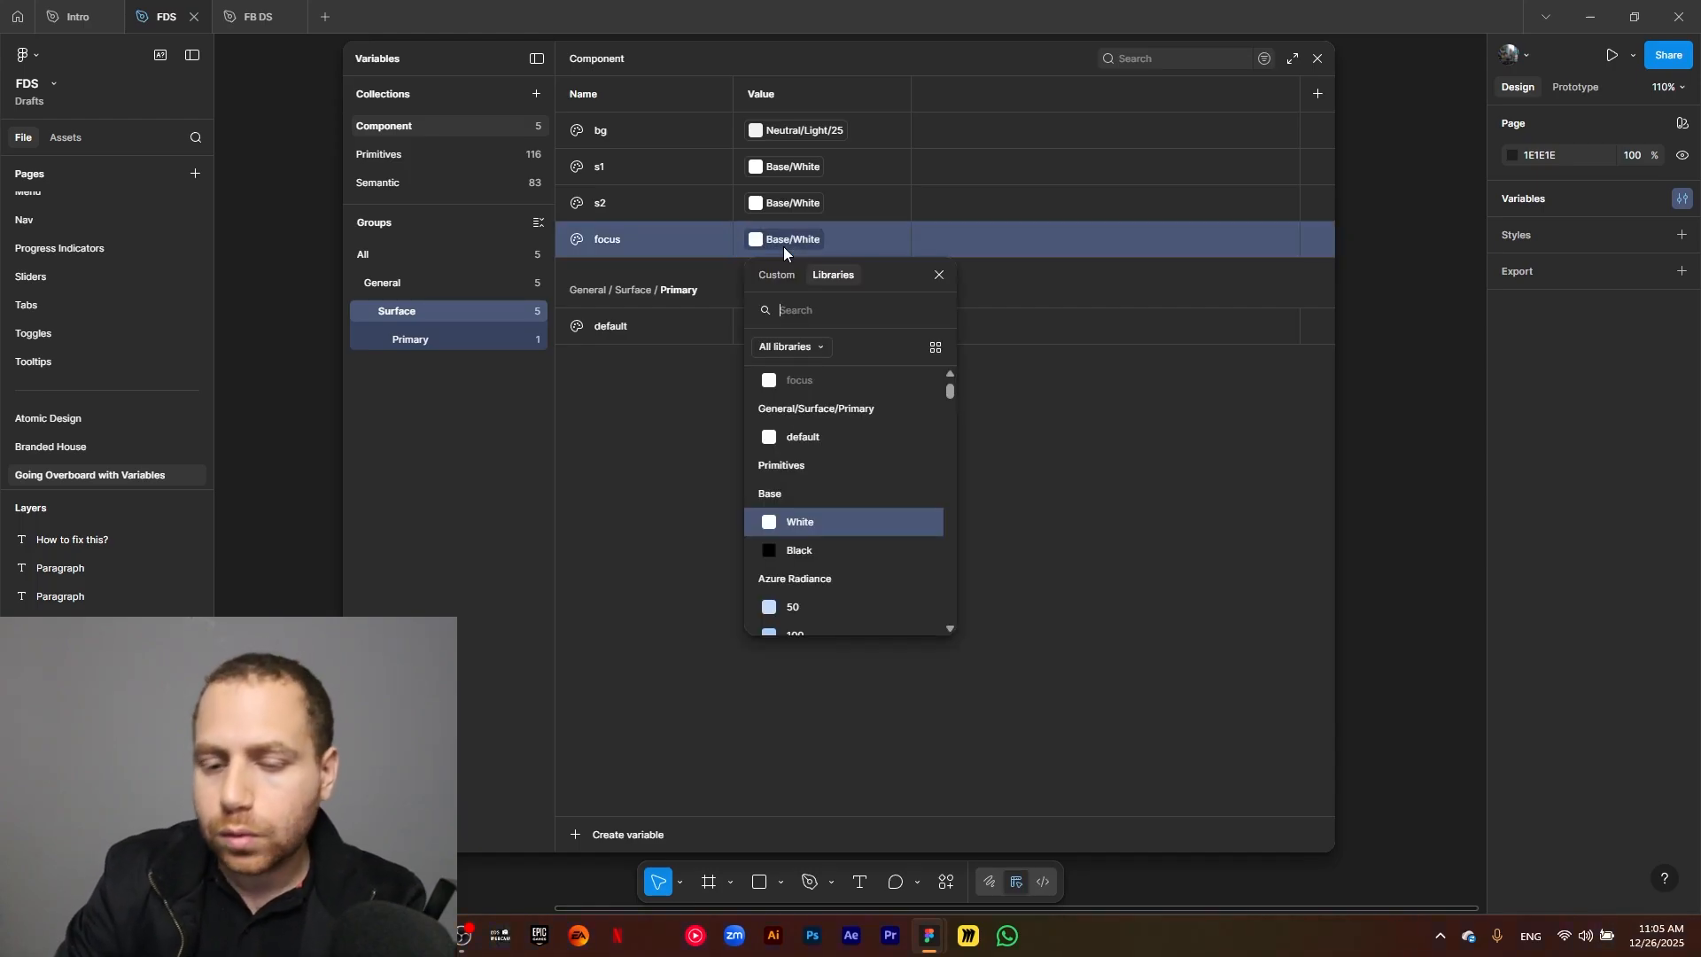
pyautogui.write('primary')
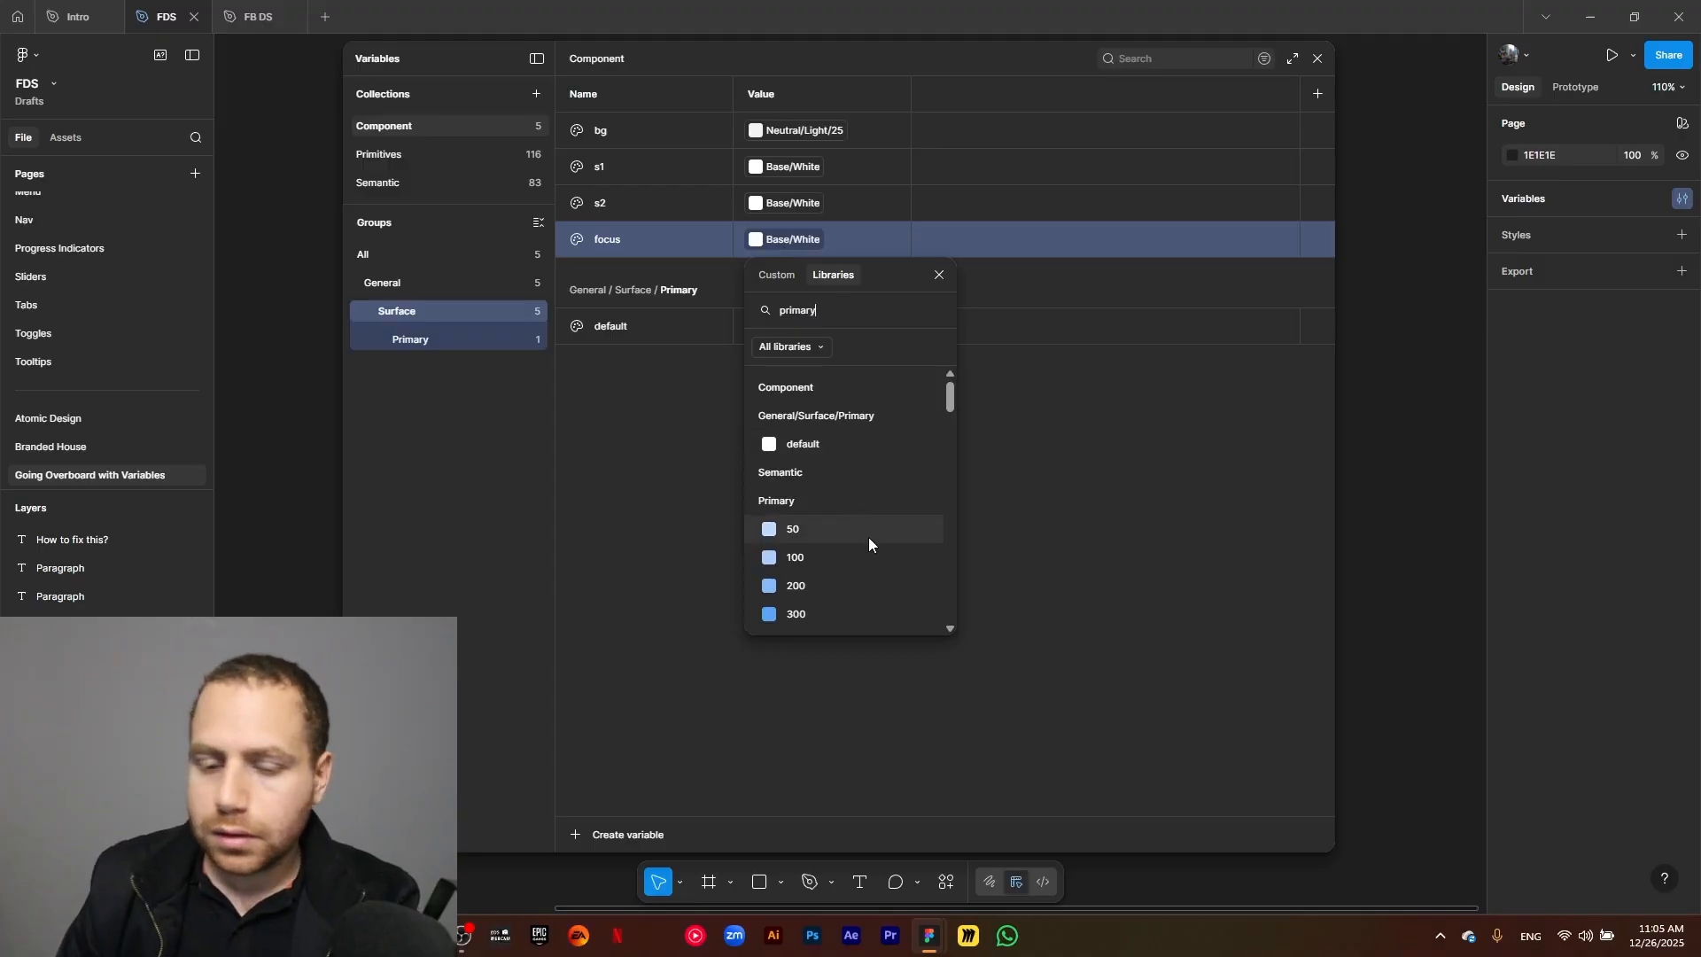
pyautogui.scroll(-2, 873, 544)
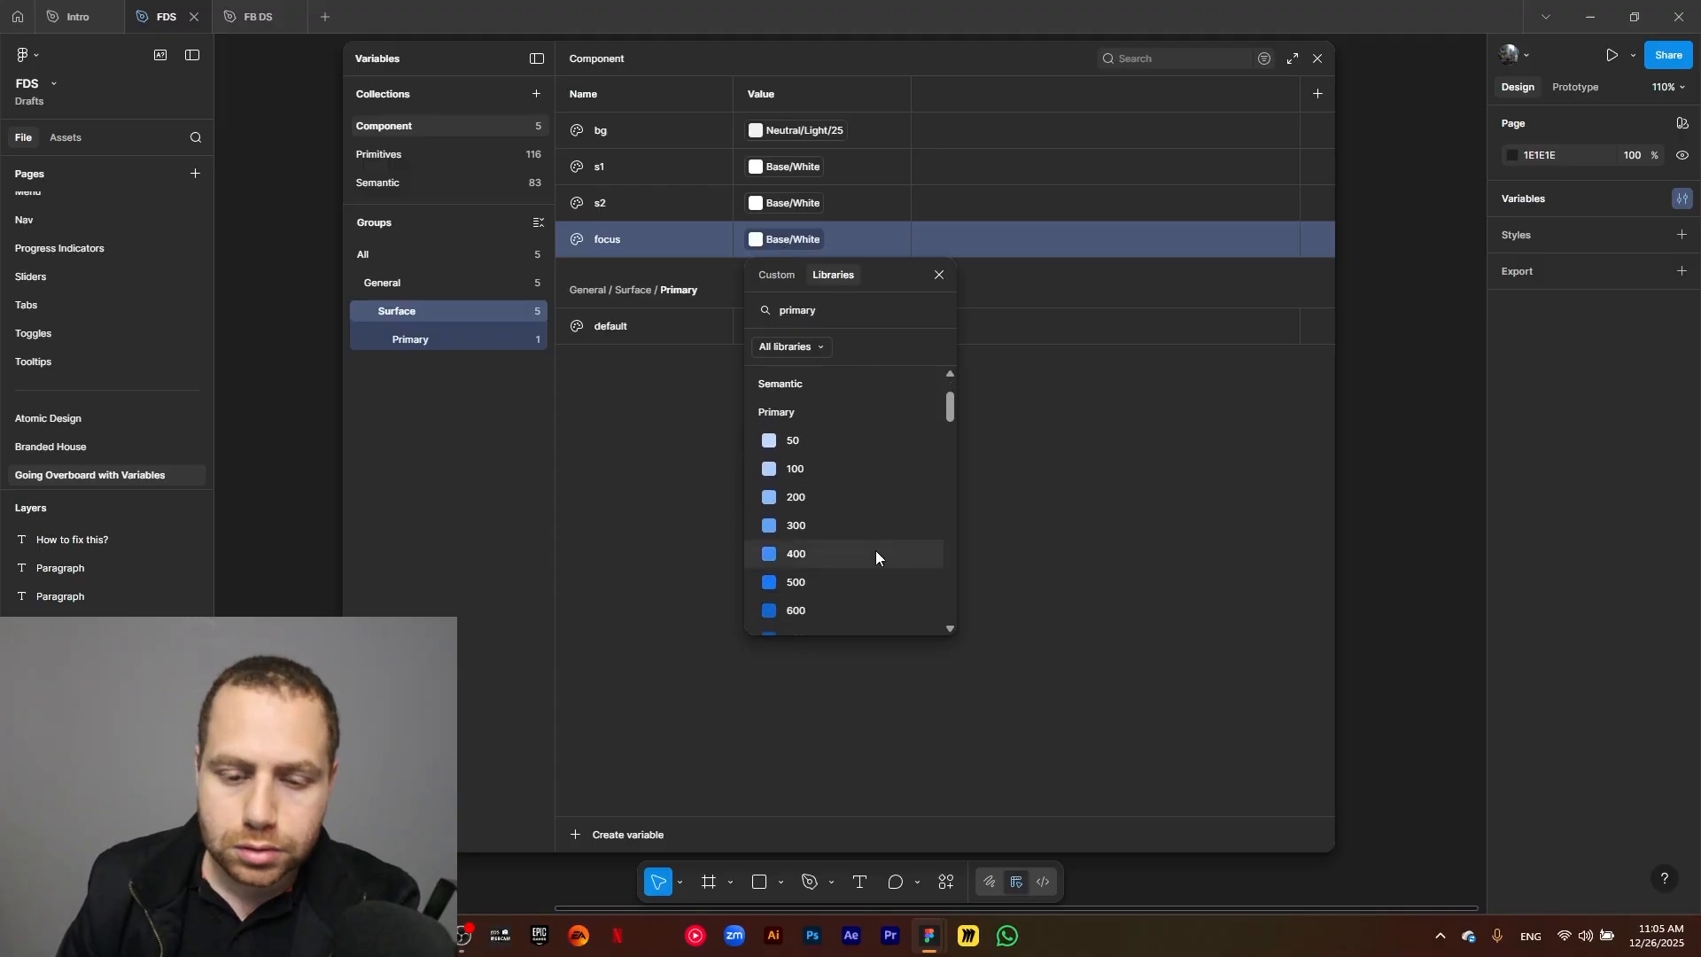
pyautogui.click(848, 528)
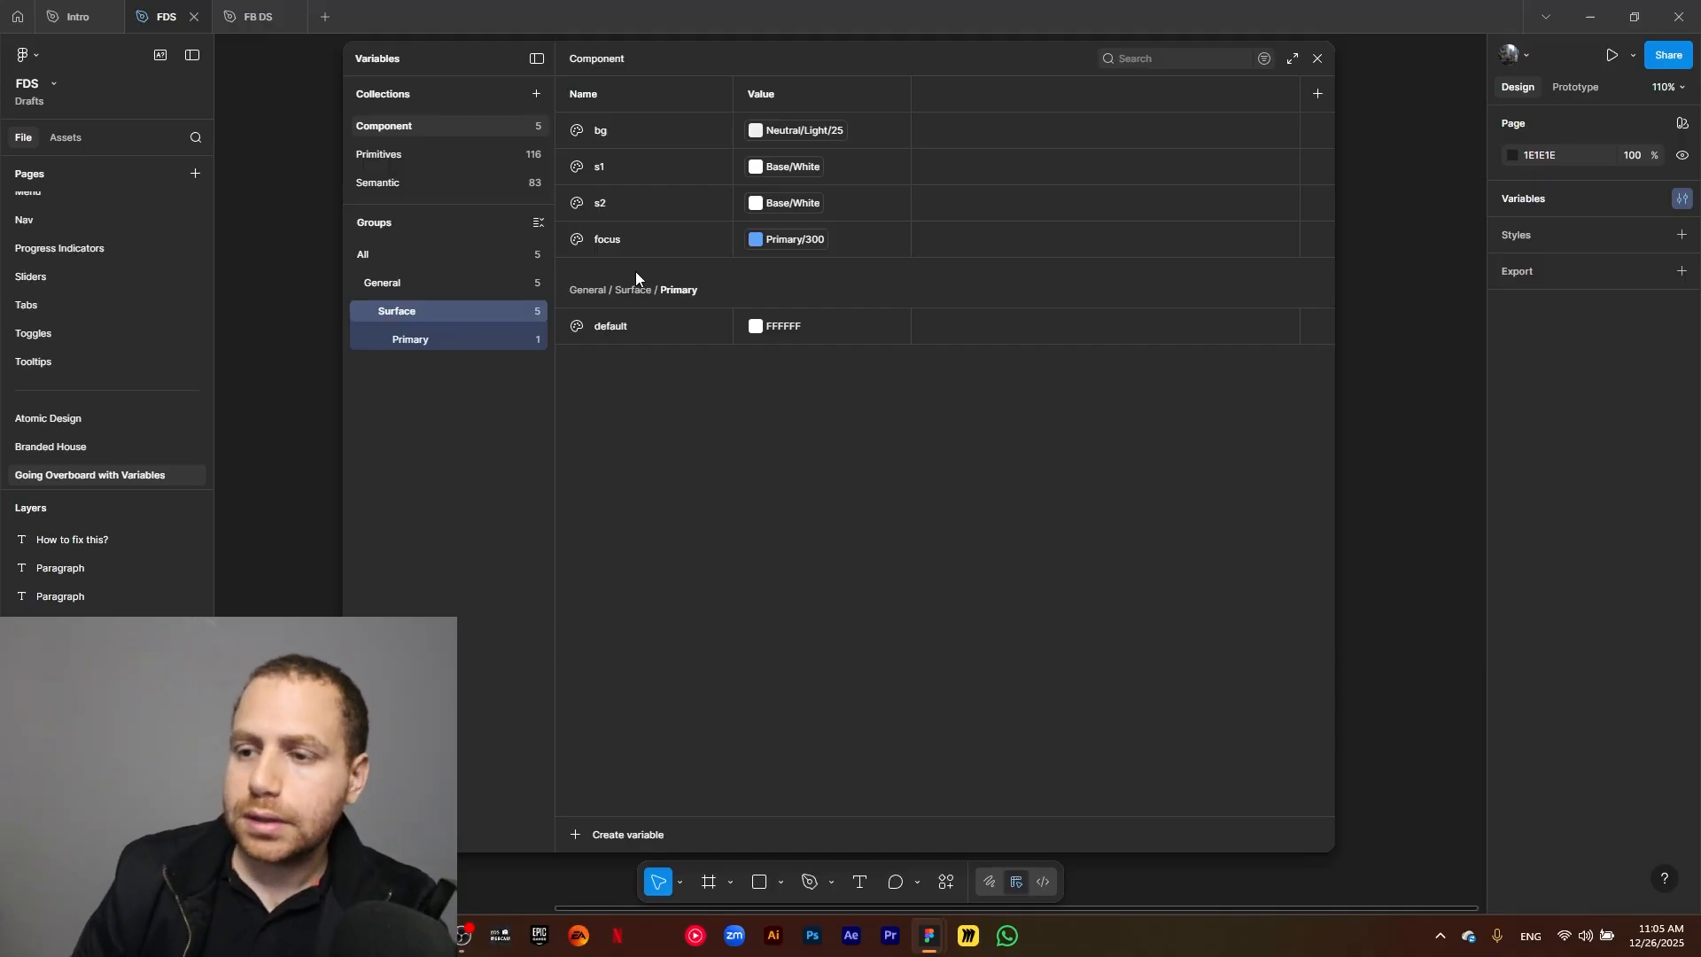
# Link the default variable in the Surface/Primary group to the library color Primary/500.
pyautogui.click(437, 340)
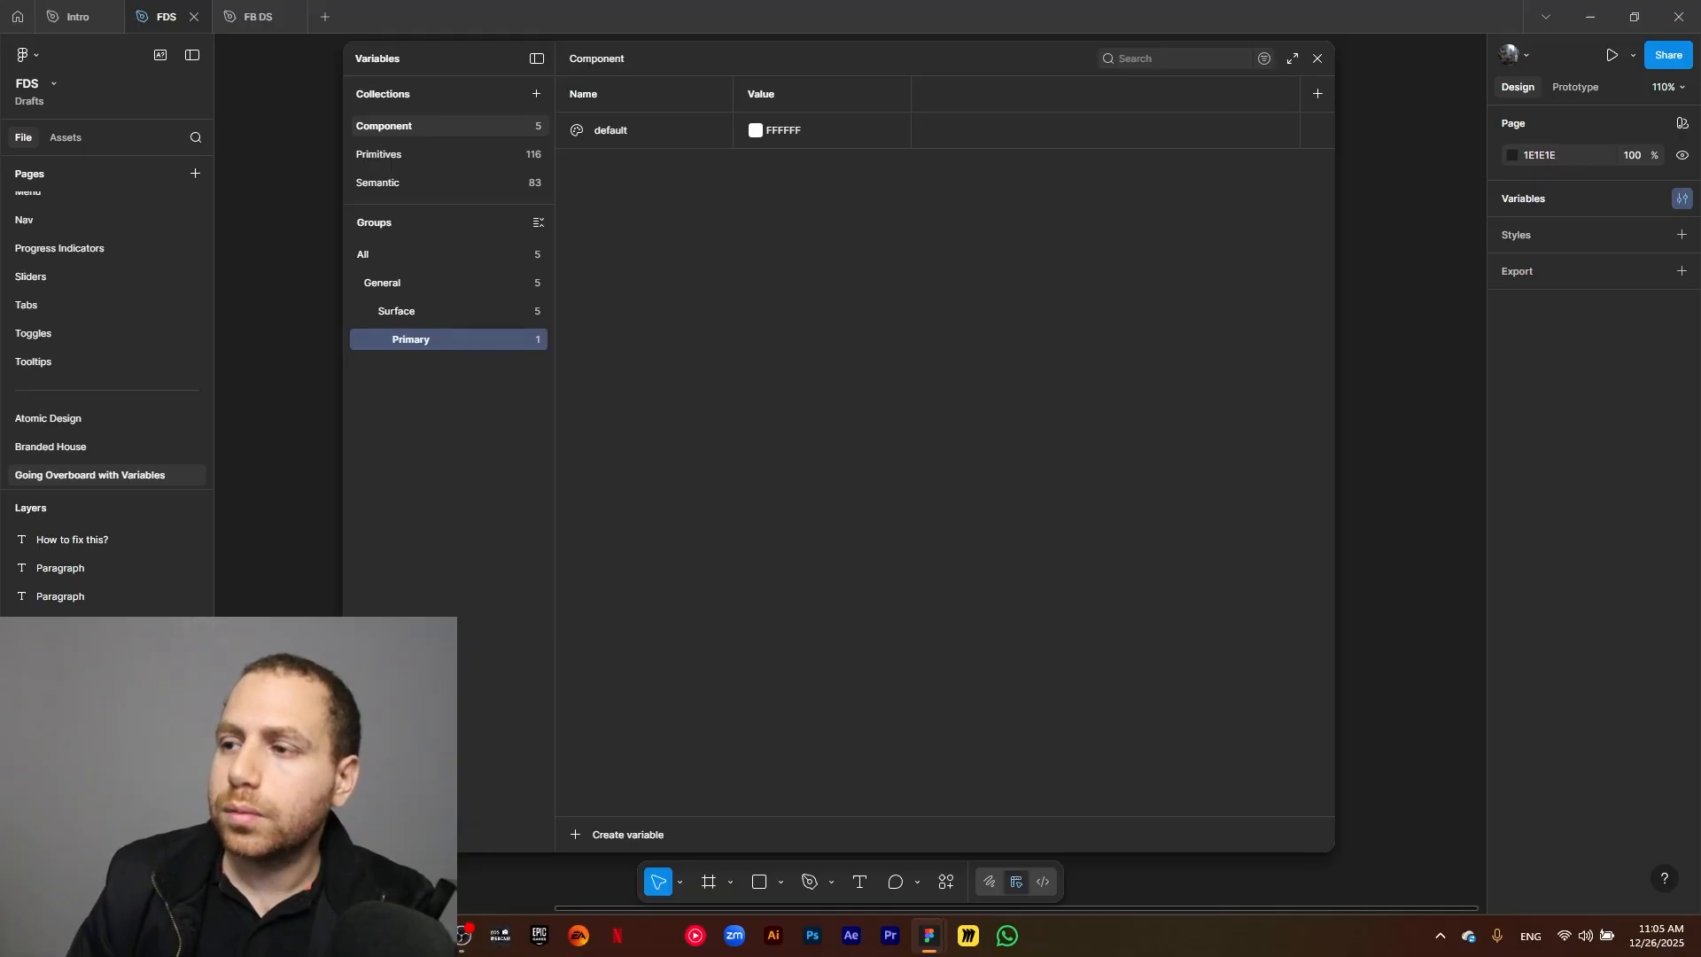
pyautogui.click(754, 132)
pyautogui.click(833, 160)
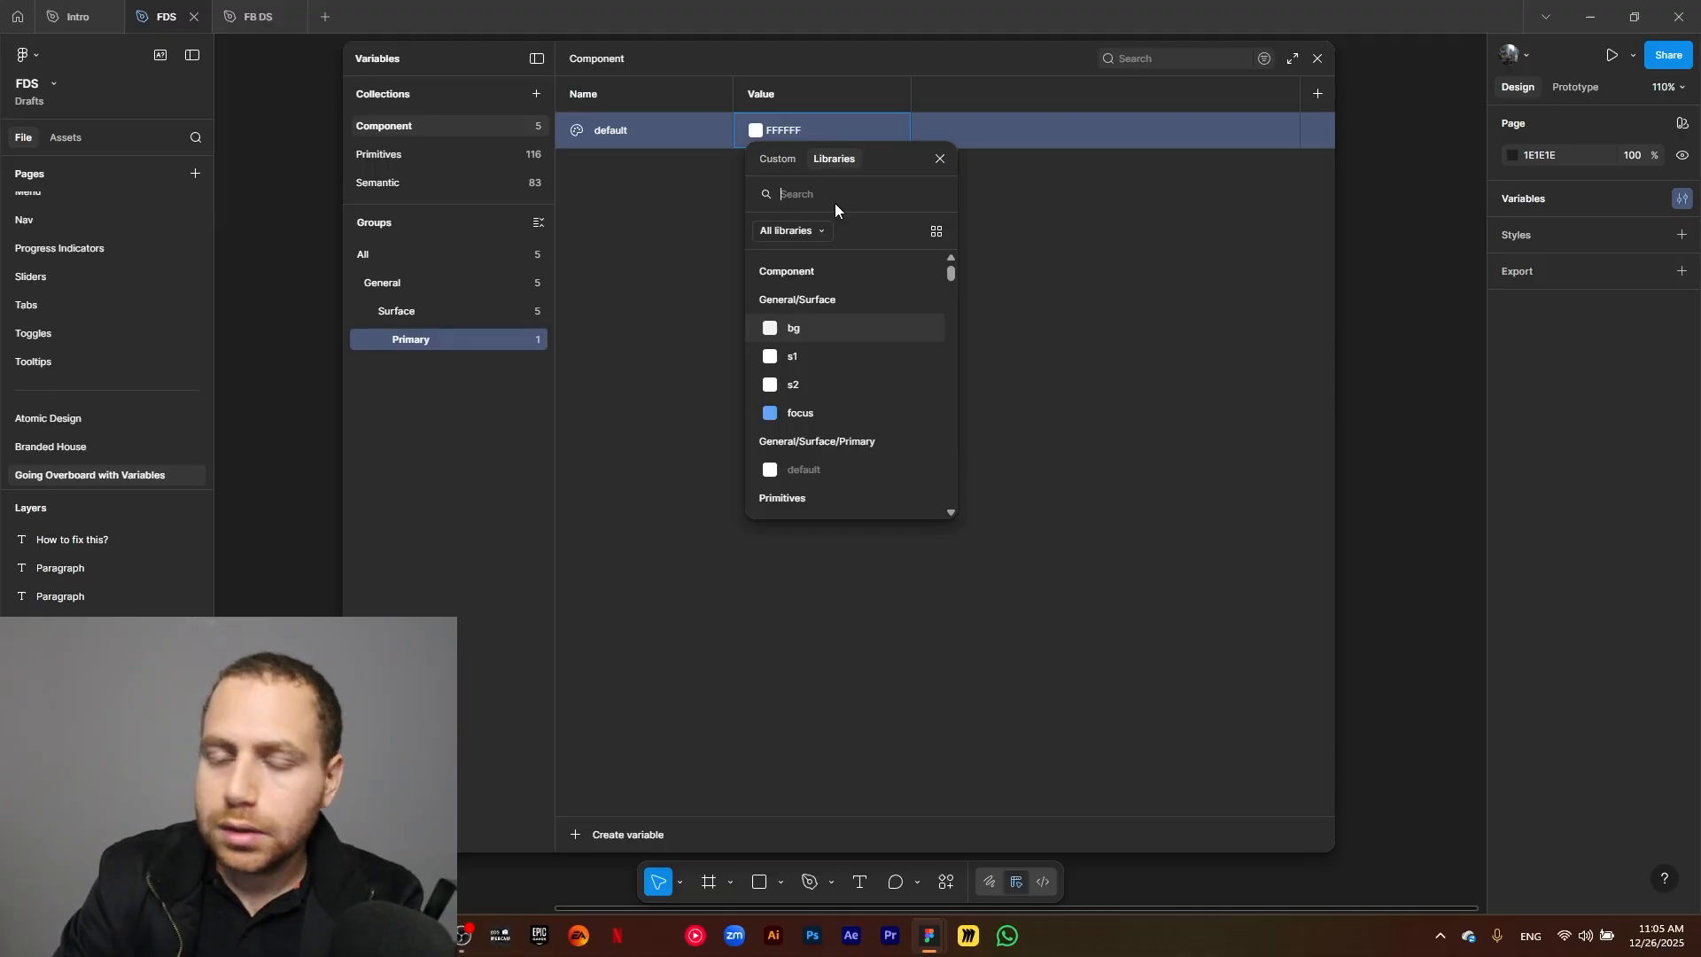
pyautogui.write('primar')
pyautogui.scroll(-2, 882, 358)
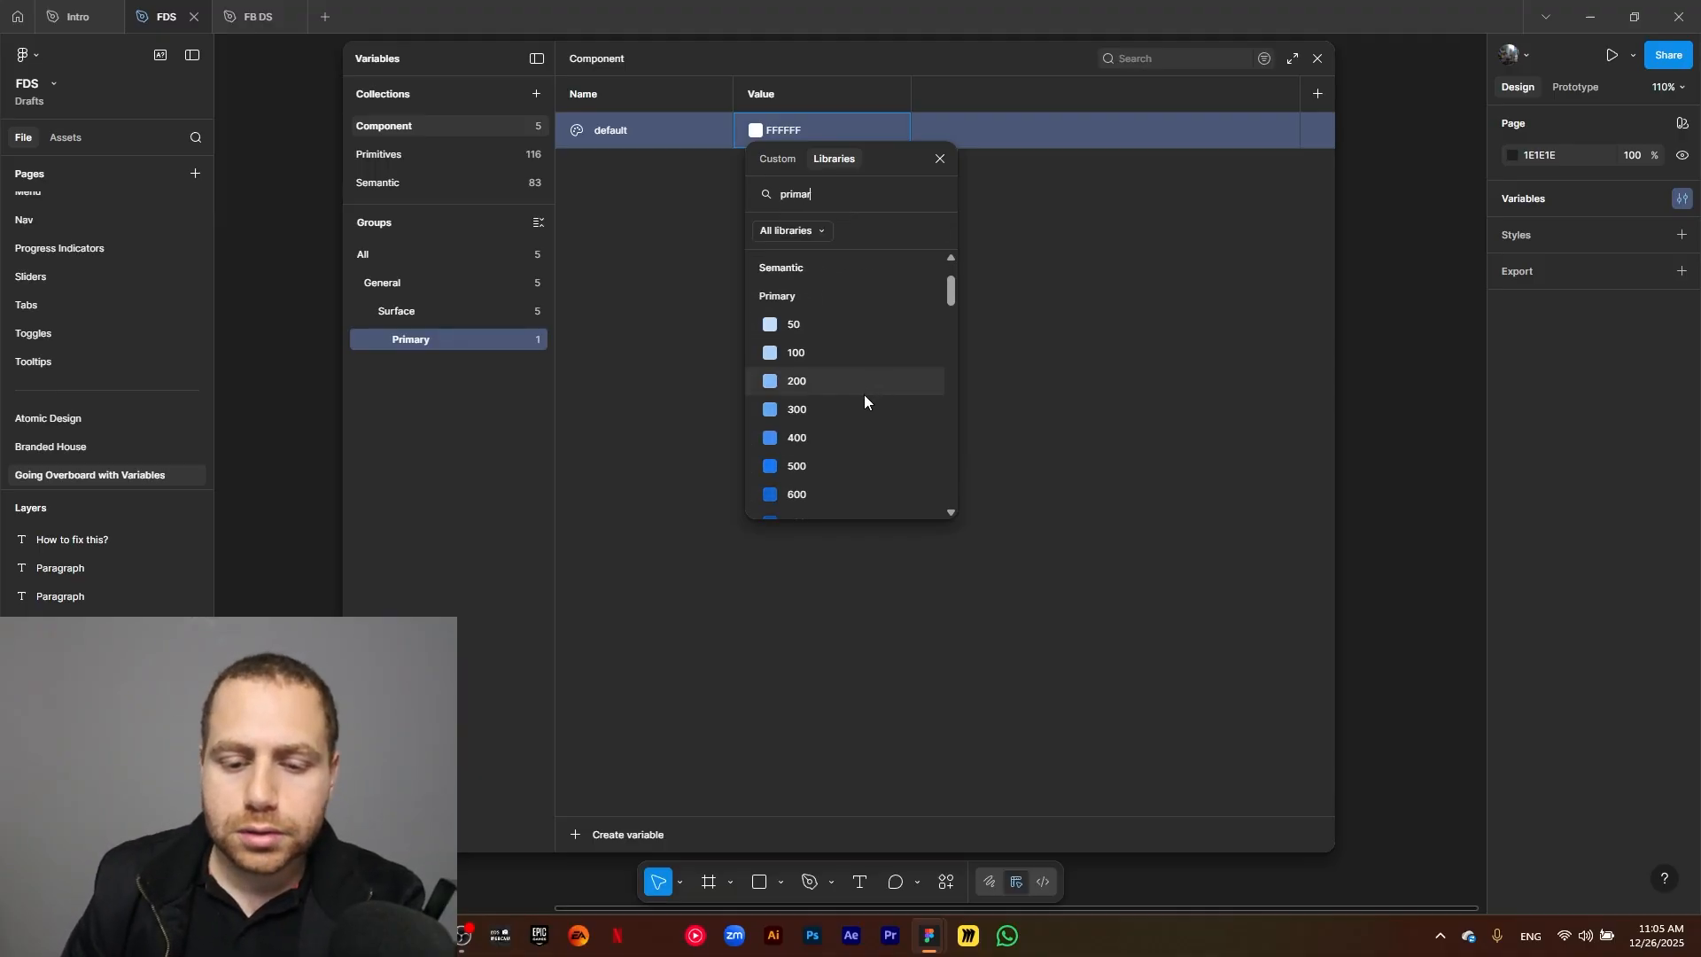
pyautogui.click(826, 470)
# Duplicate the Primary group's default variable as hover and link the copy to Primary/600.
pyautogui.click(671, 135)
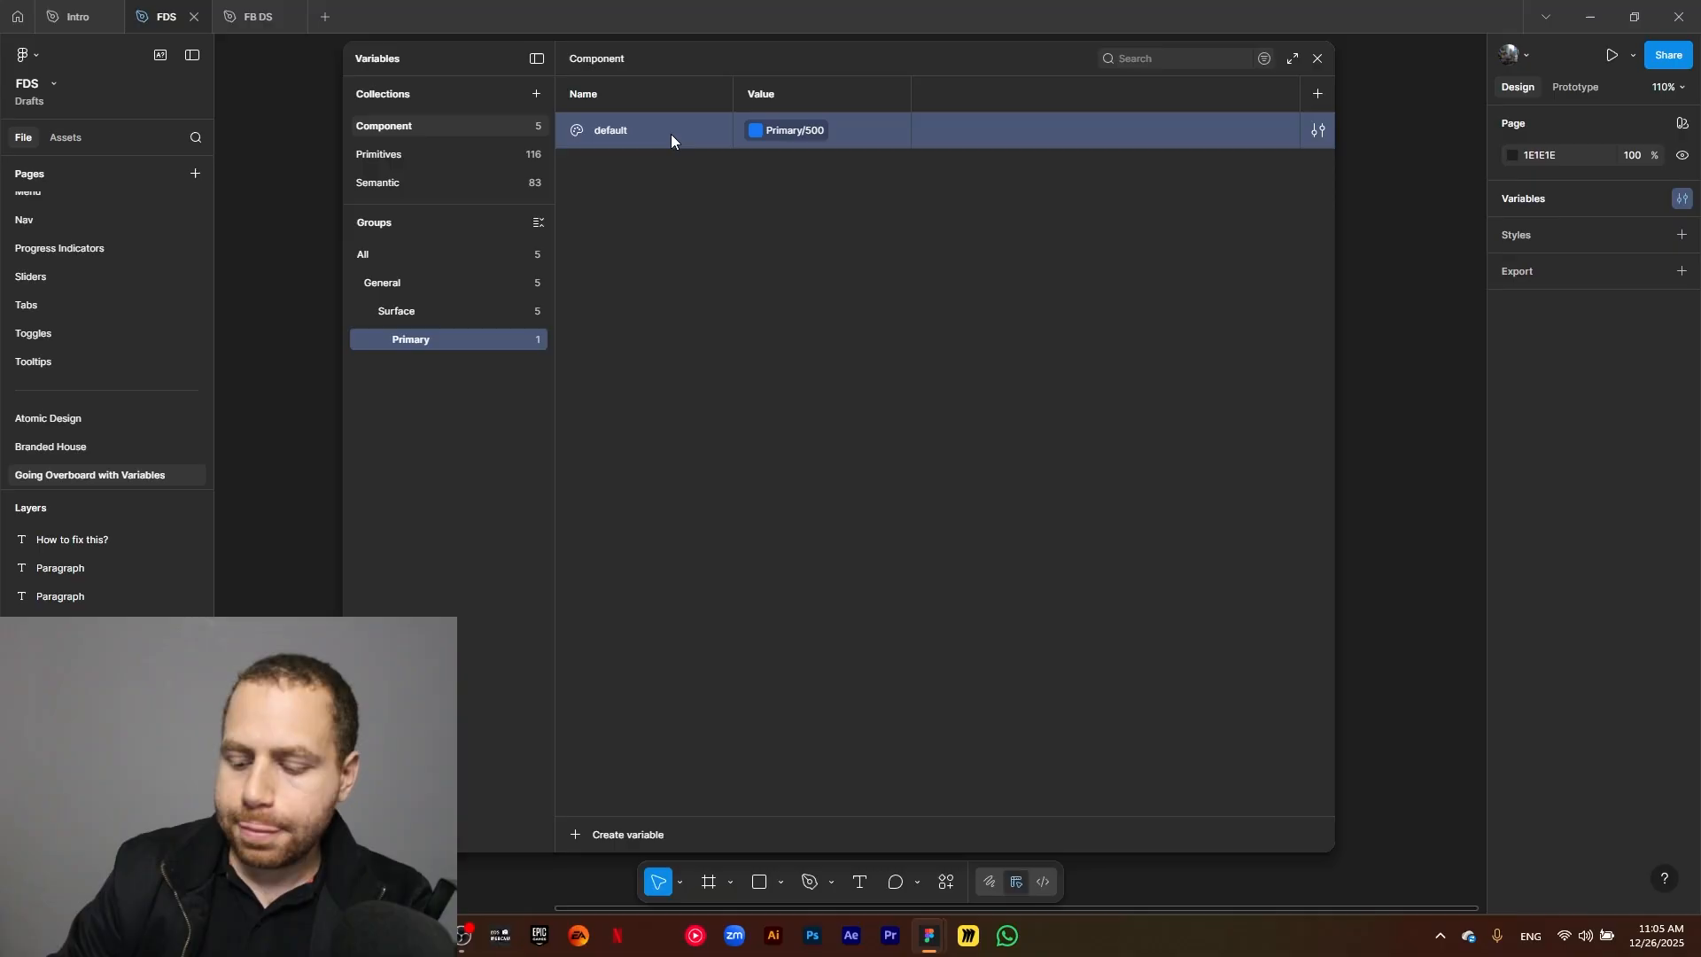
pyautogui.hotkey('ctrl', 'd')
pyautogui.doubleClick(615, 156)
pyautogui.write('hov')
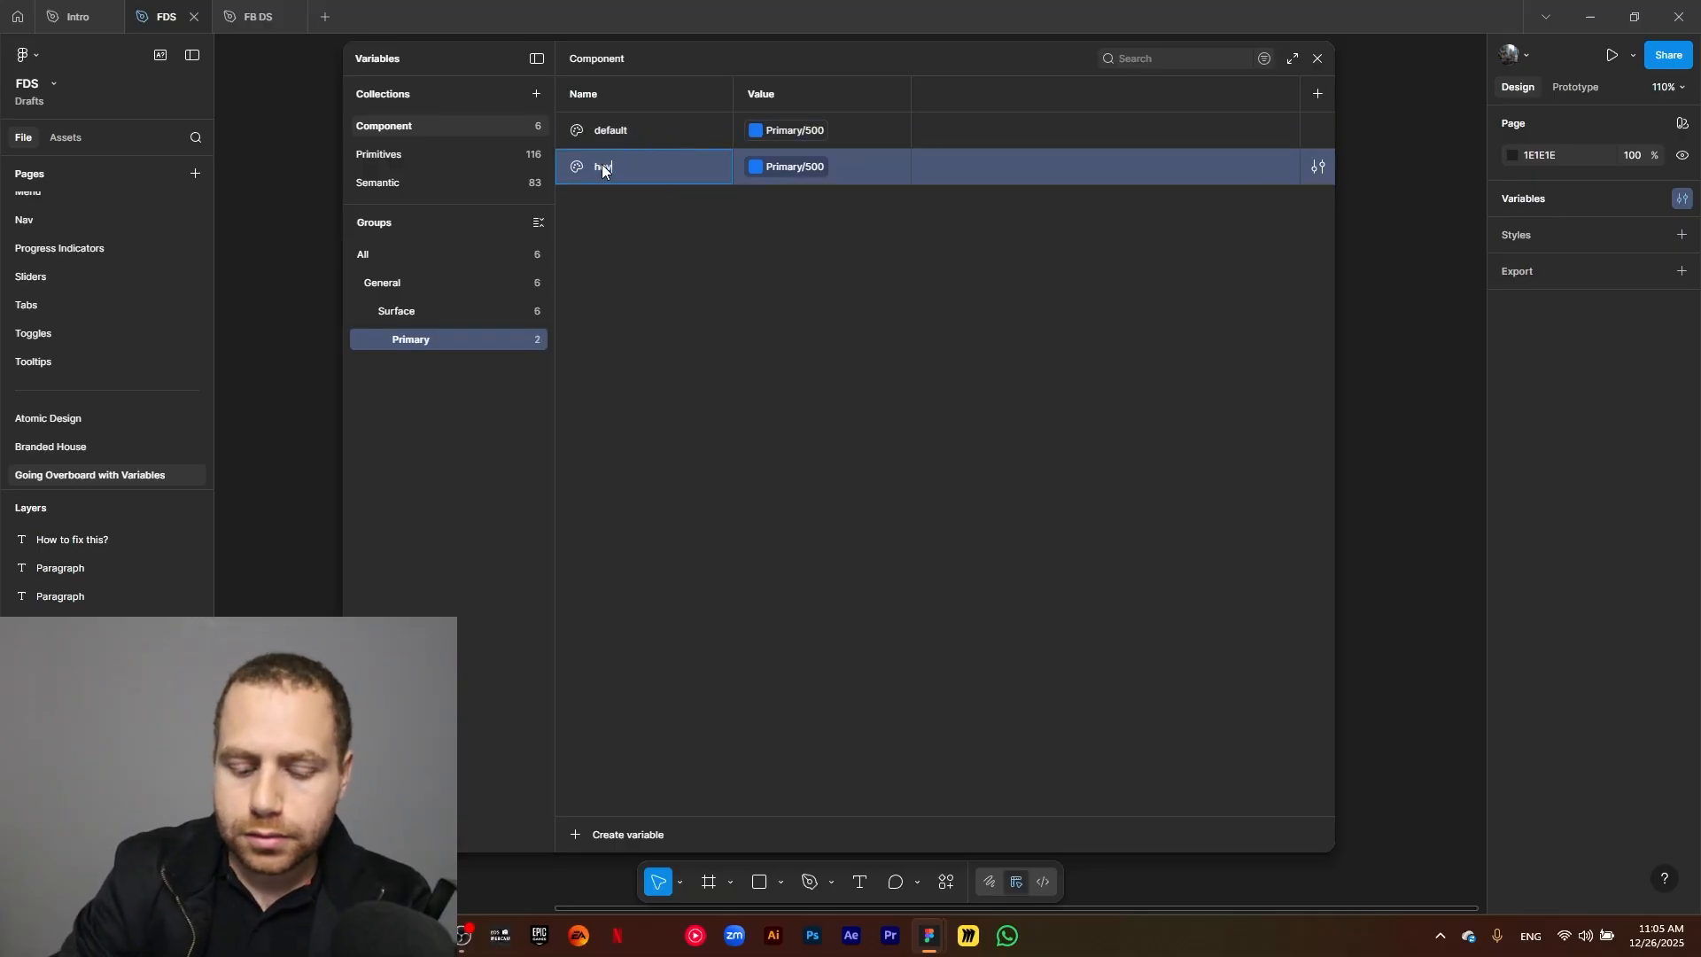
pyautogui.write('er')
pyautogui.press('Return')
pyautogui.click(790, 166)
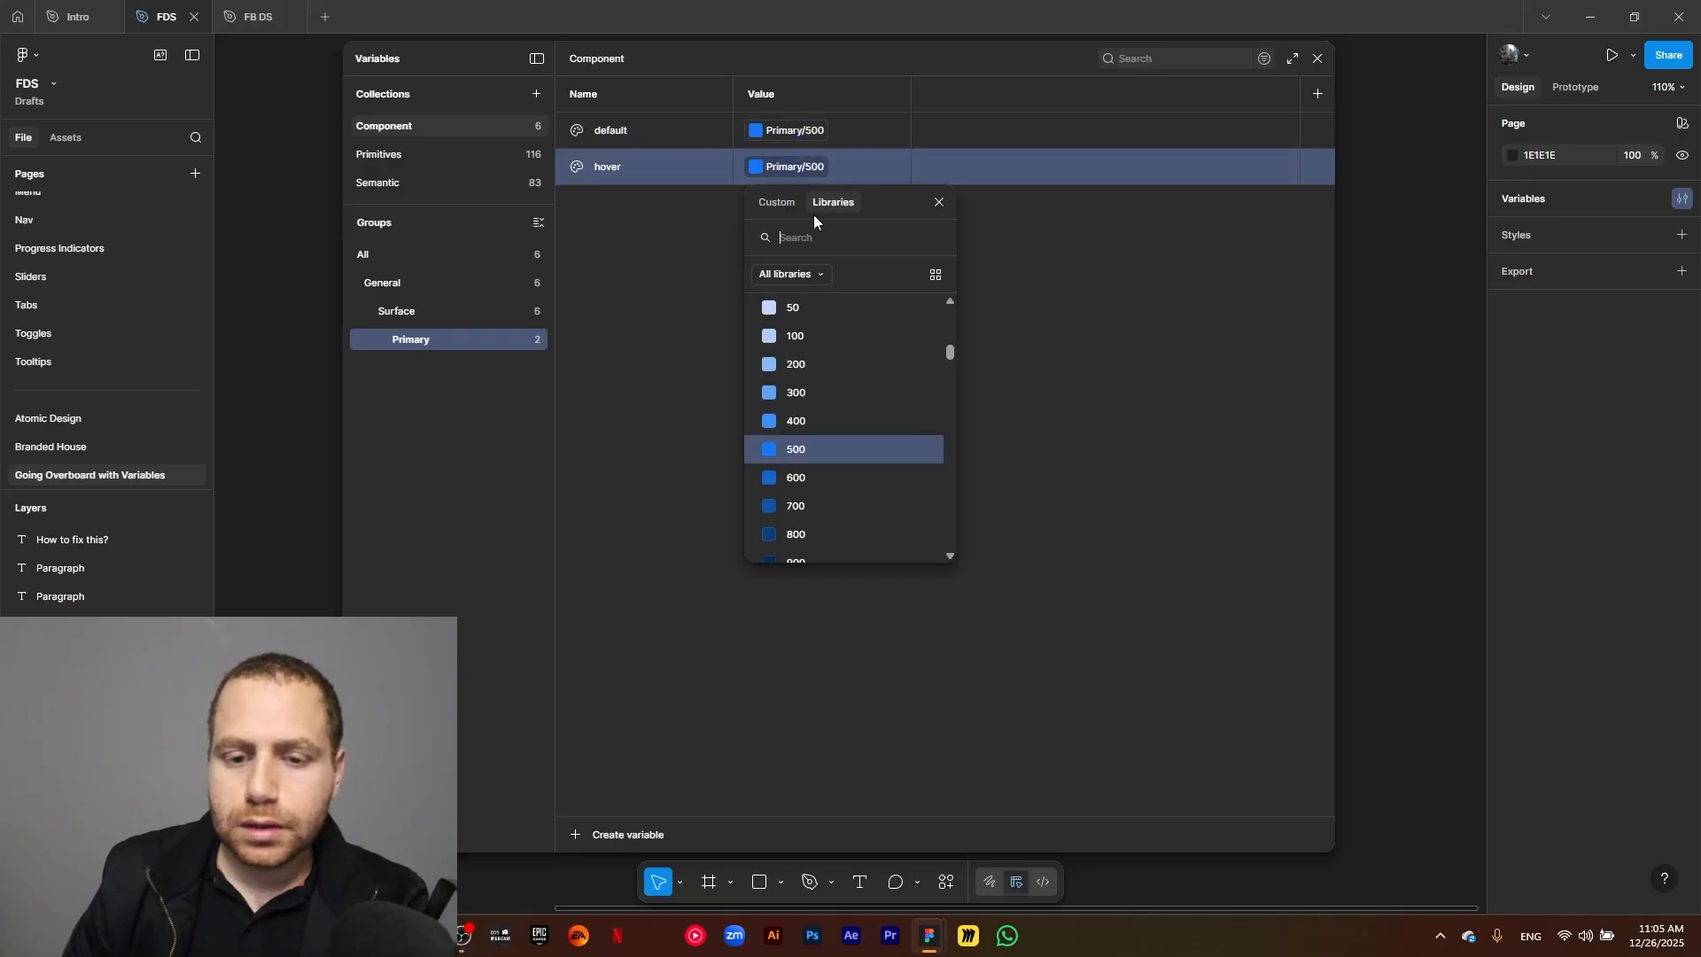
pyautogui.click(833, 471)
# Duplicate the Primary group's hover variable as pressed and link the copy to Primary/700.
pyautogui.hotkey('ctrl', 'd')
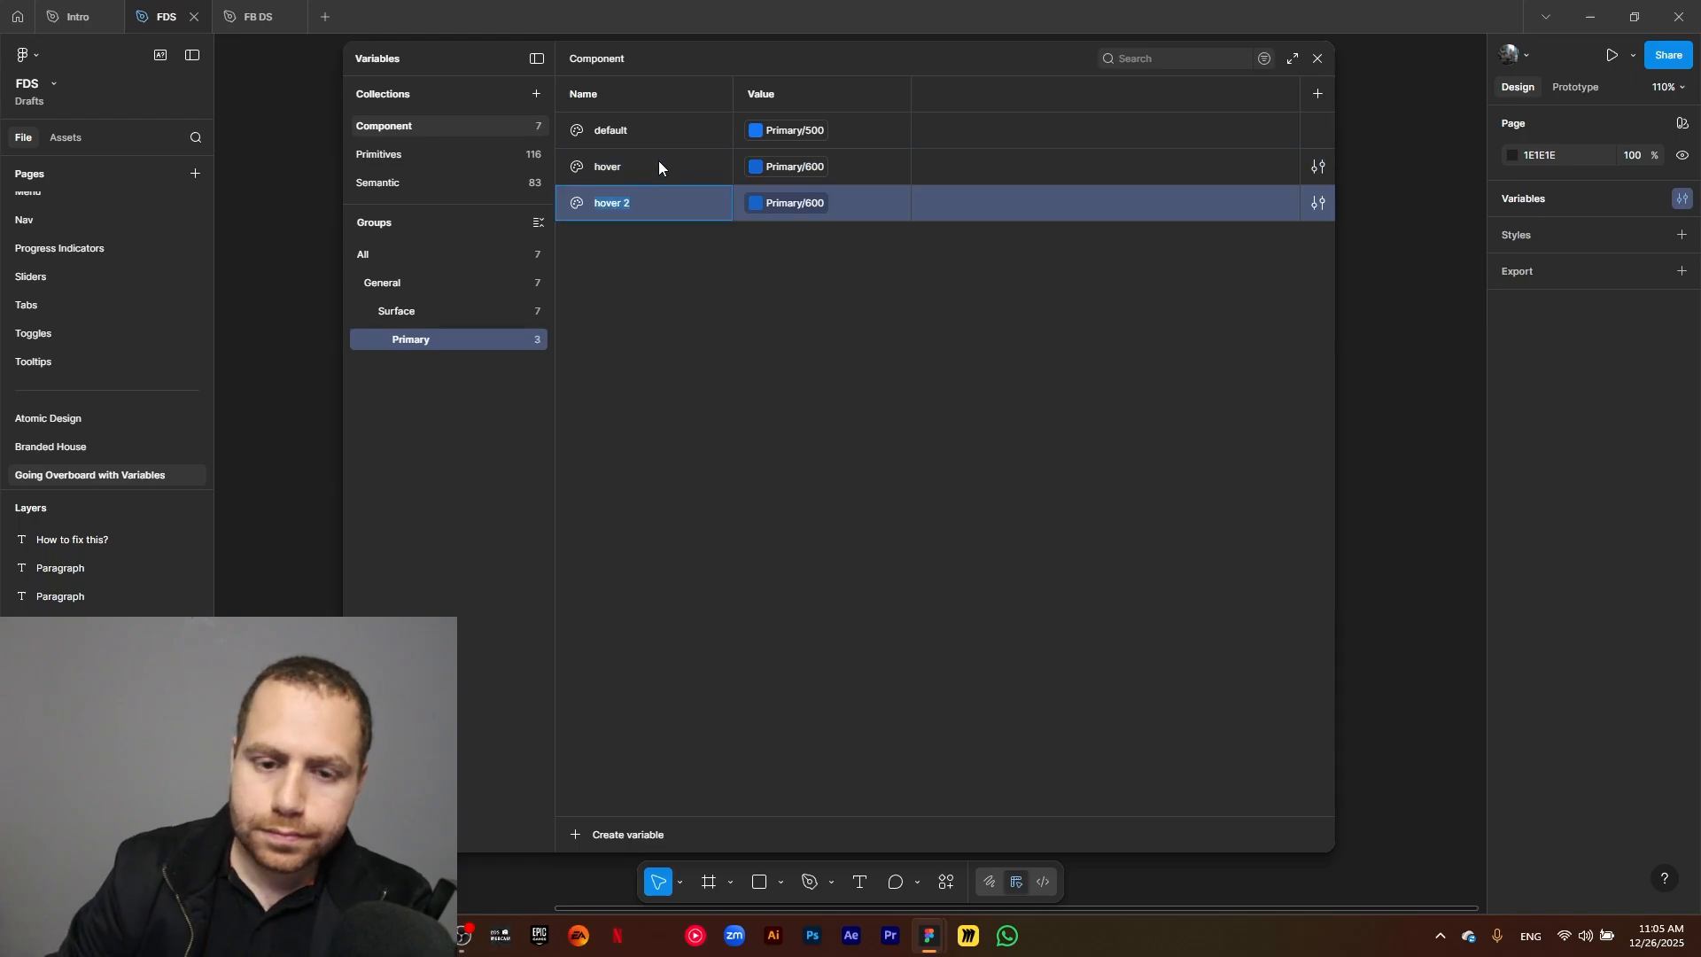
pyautogui.write('pressed')
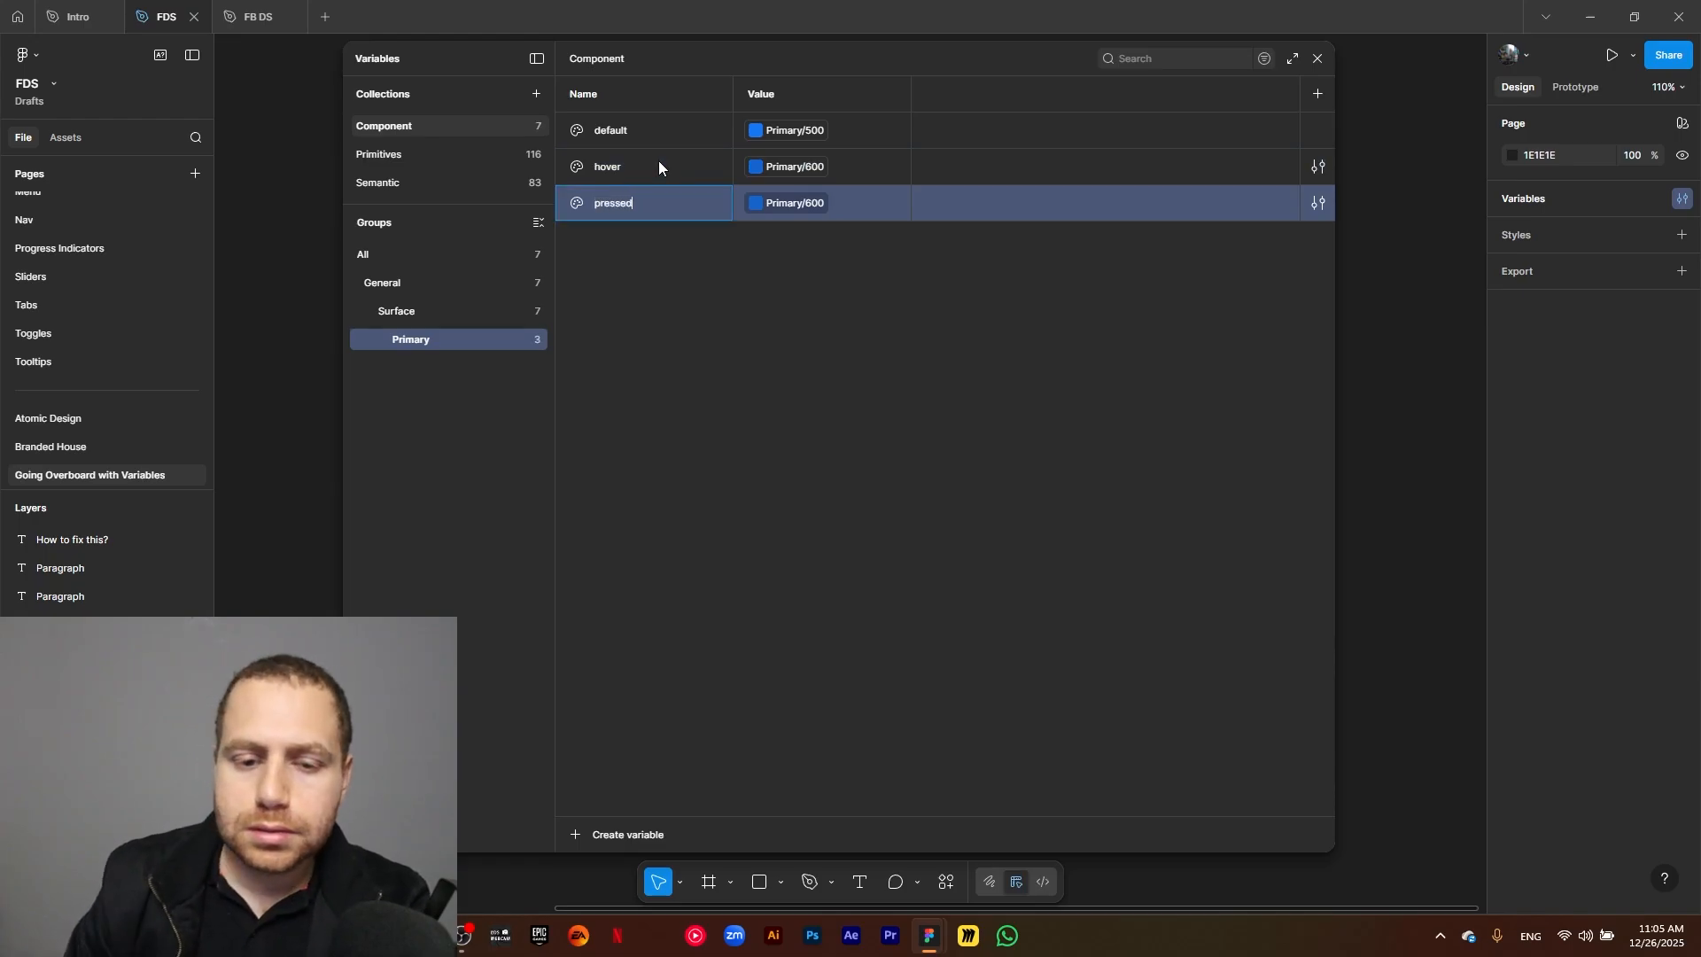
pyautogui.click(797, 203)
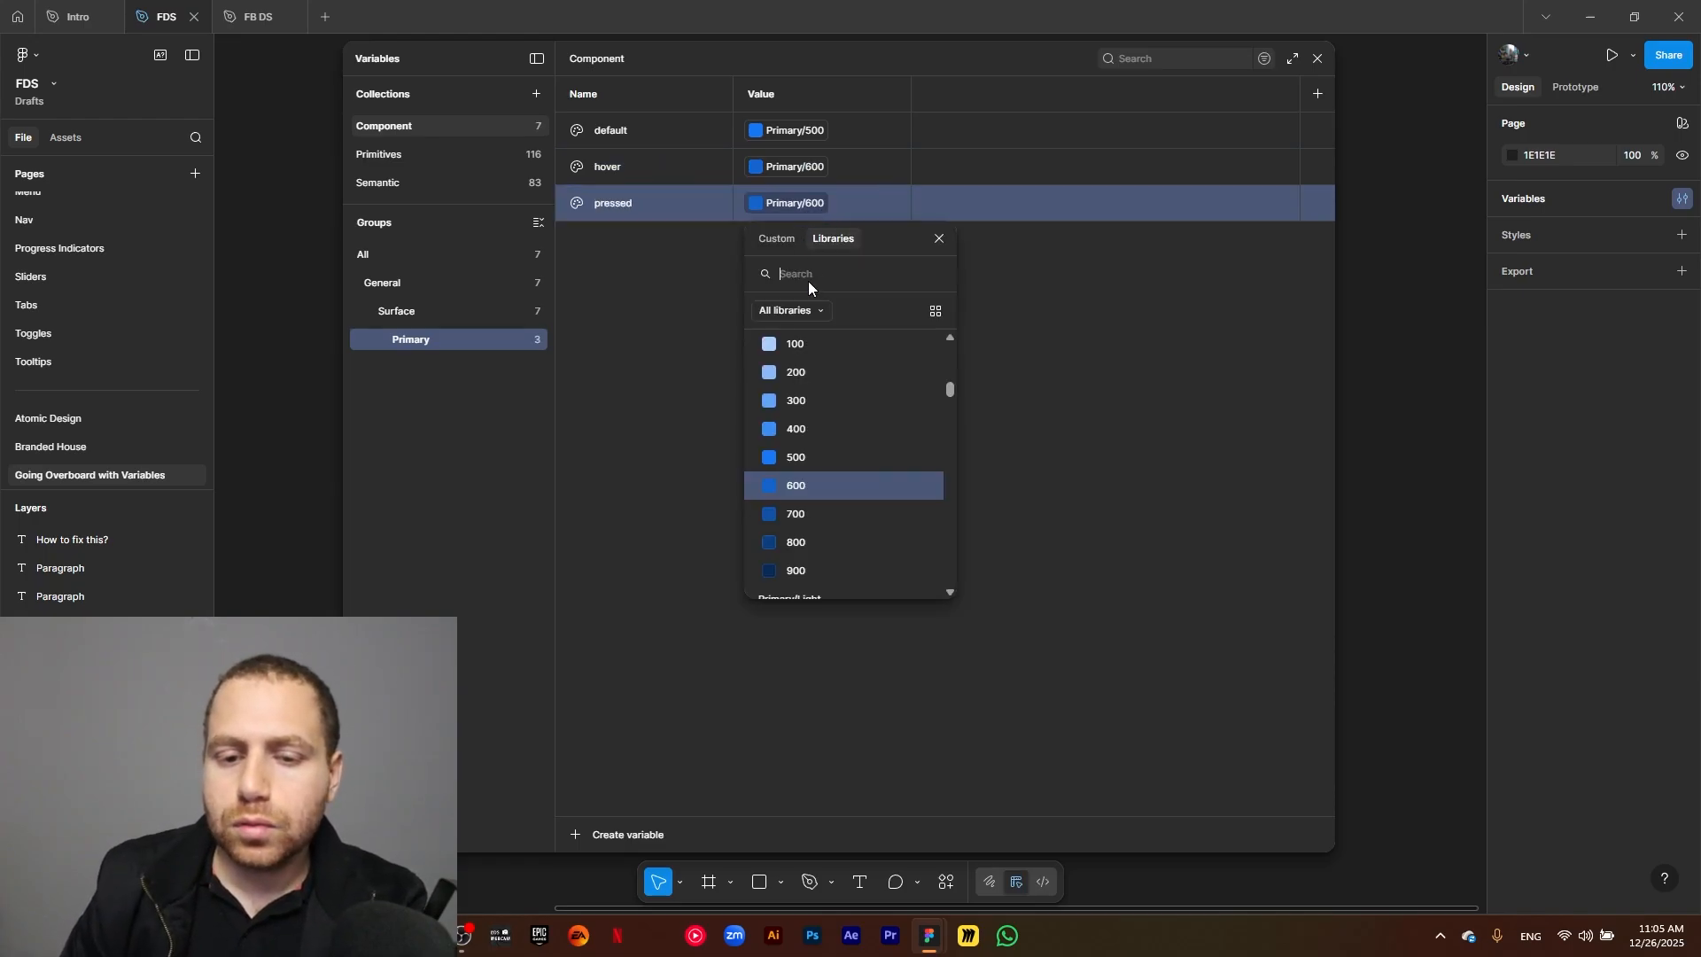
pyautogui.click(802, 513)
pyautogui.click(688, 449)
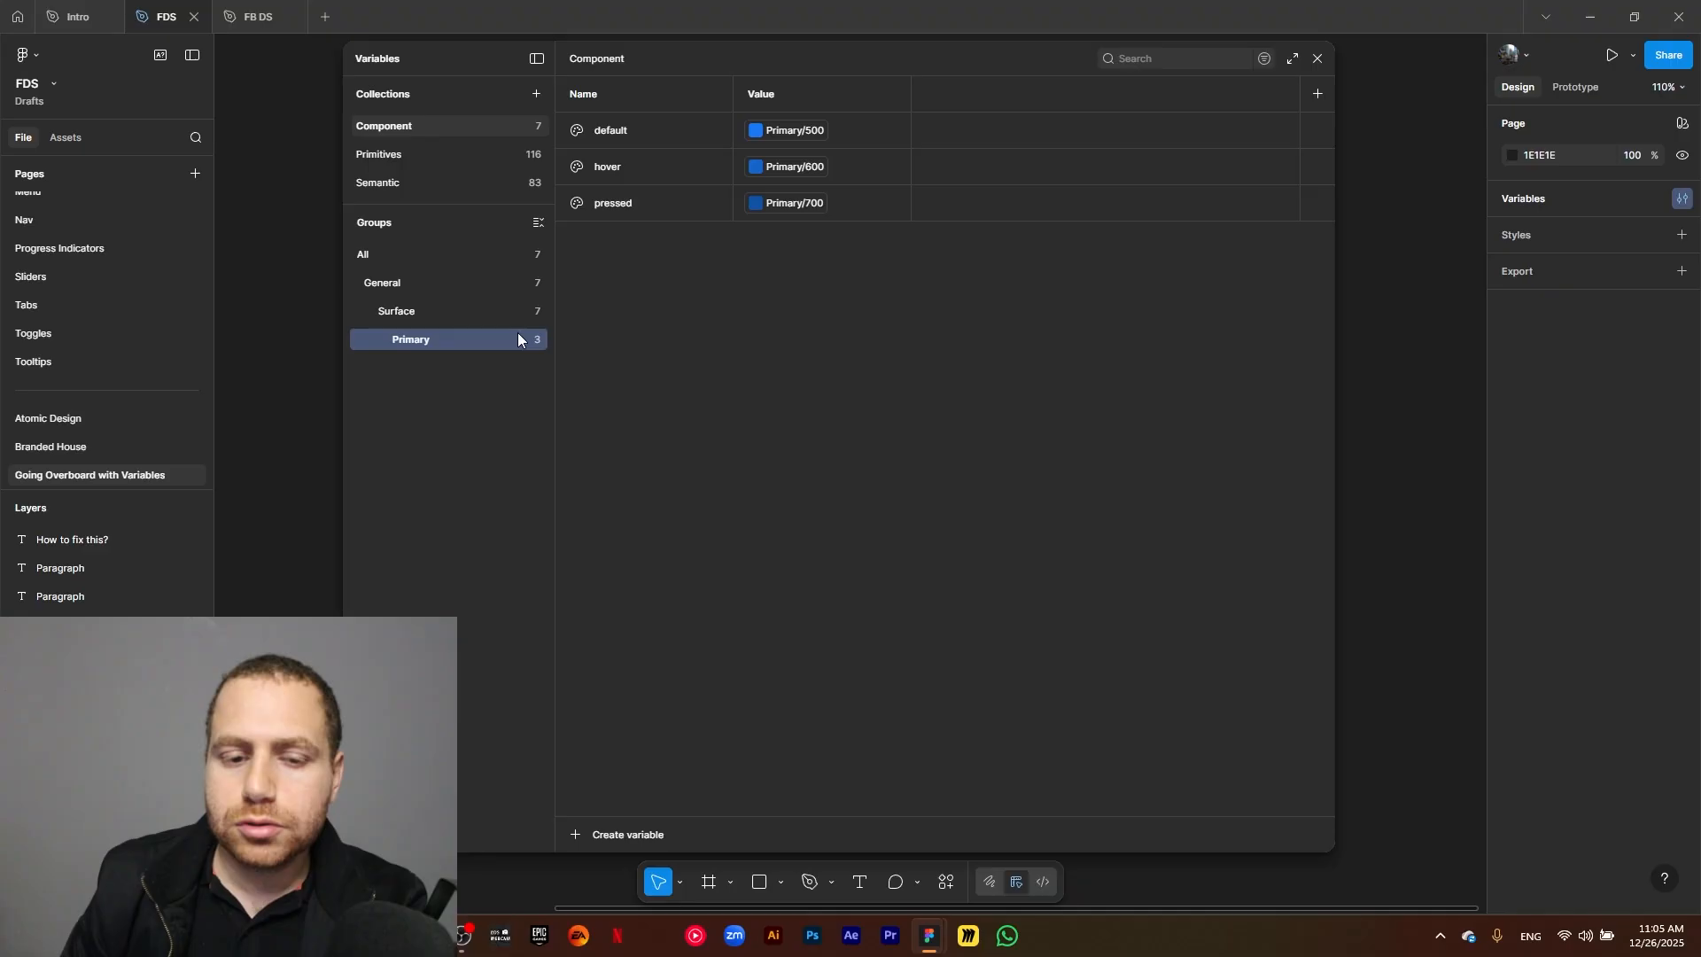
# Duplicate the Primary group's pressed variable and name the copy subtle/default to place it in a nested subtle group.
pyautogui.click(640, 214)
pyautogui.hotkey('ctrl', 'd')
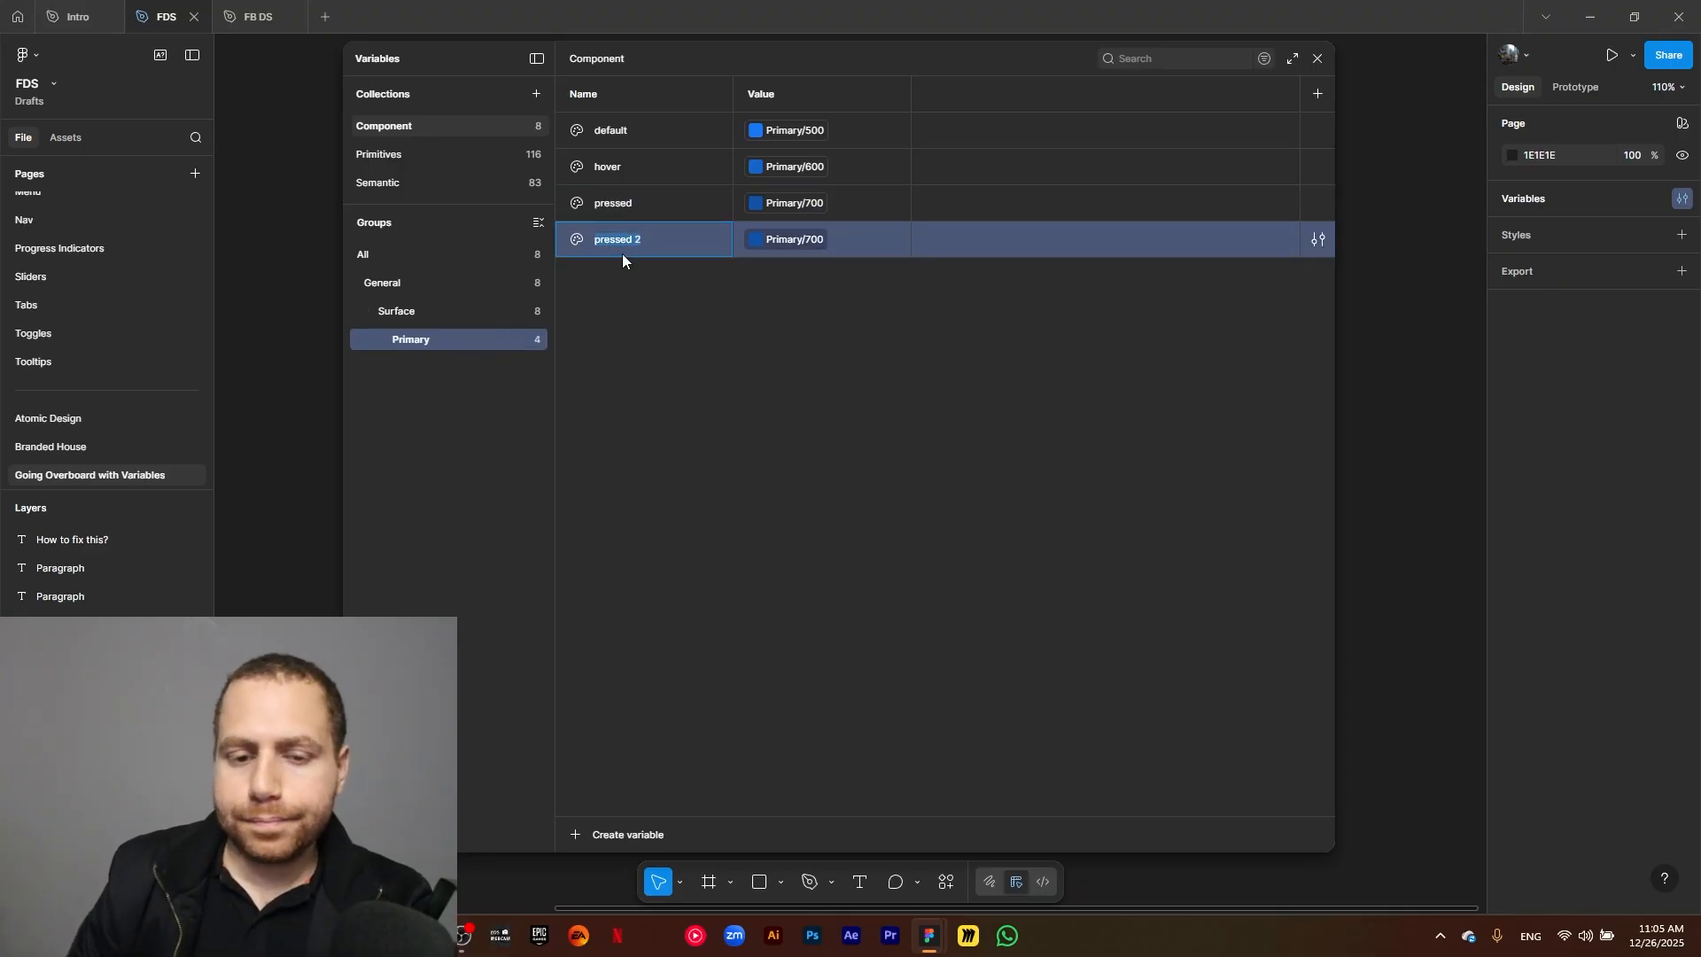
pyautogui.moveTo(654, 237); pyautogui.dragTo(594, 239)
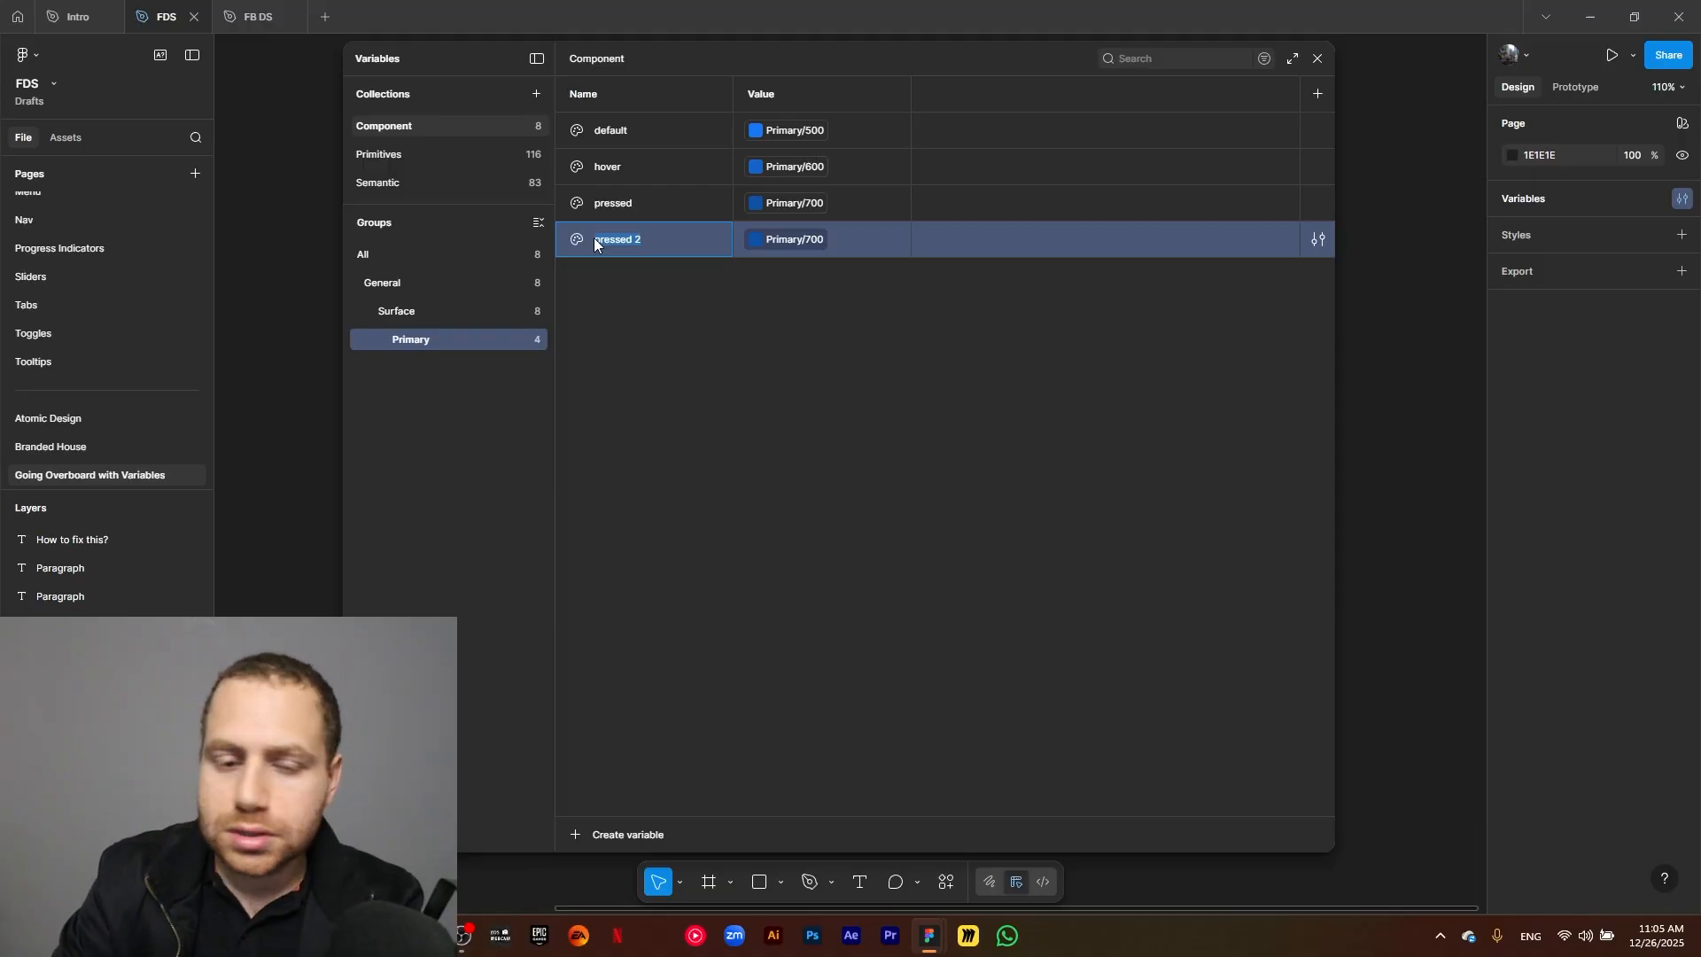
pyautogui.write('subtle')
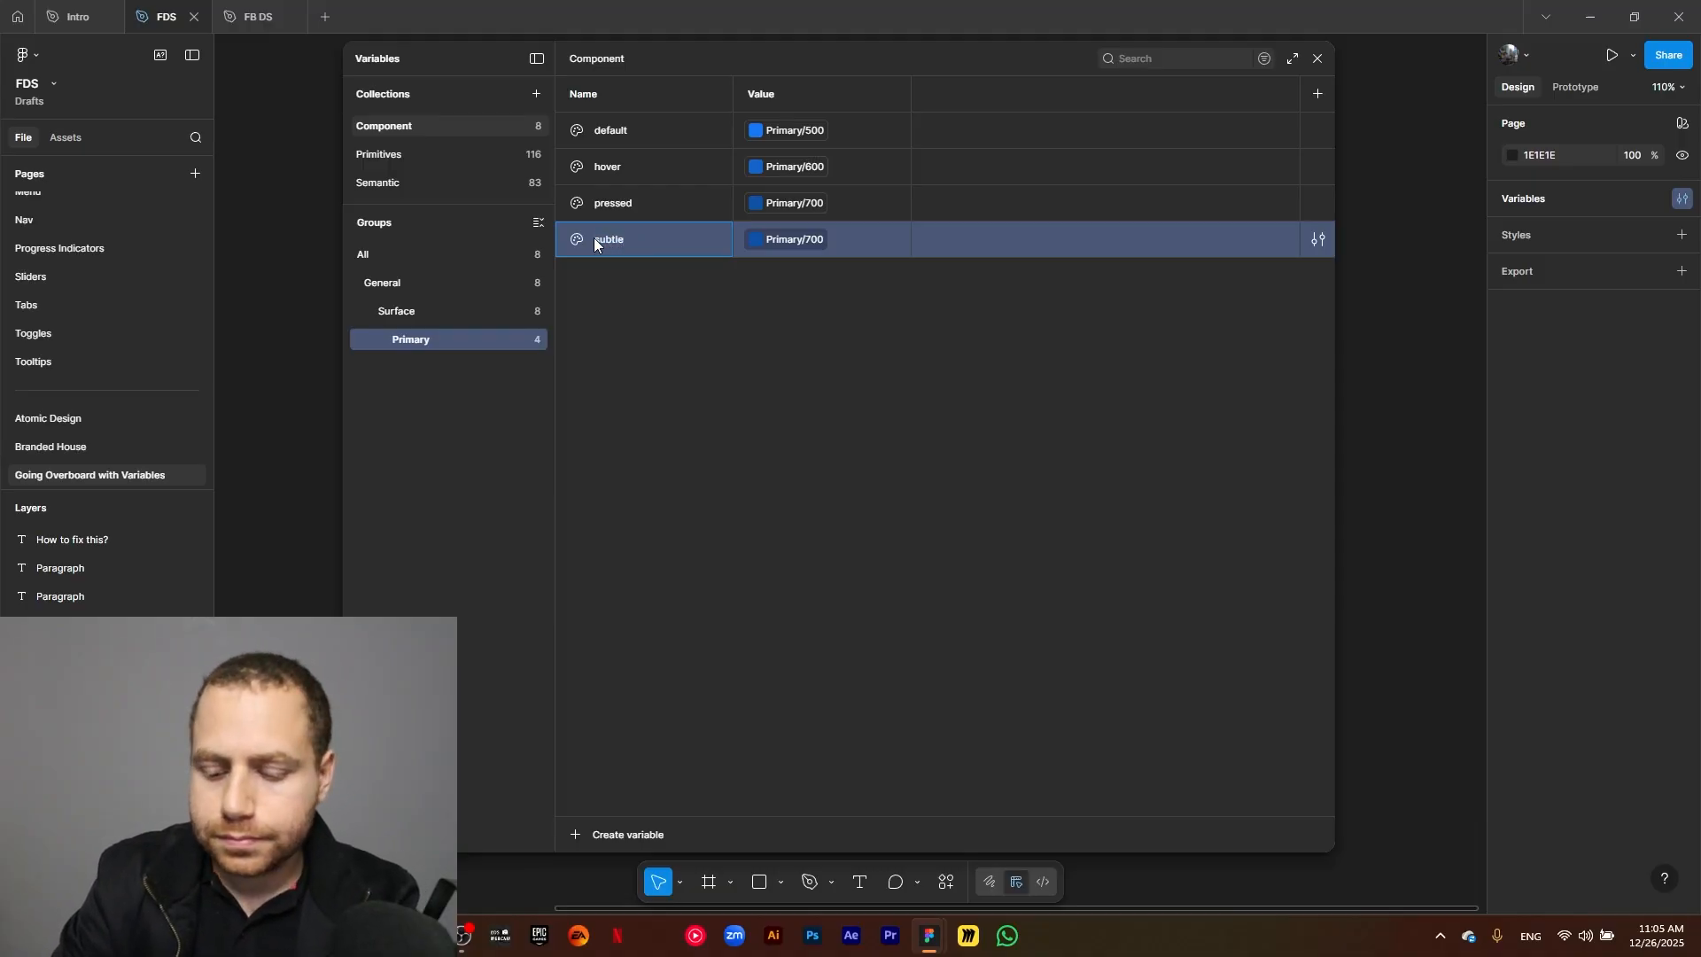
pyautogui.write('/def')
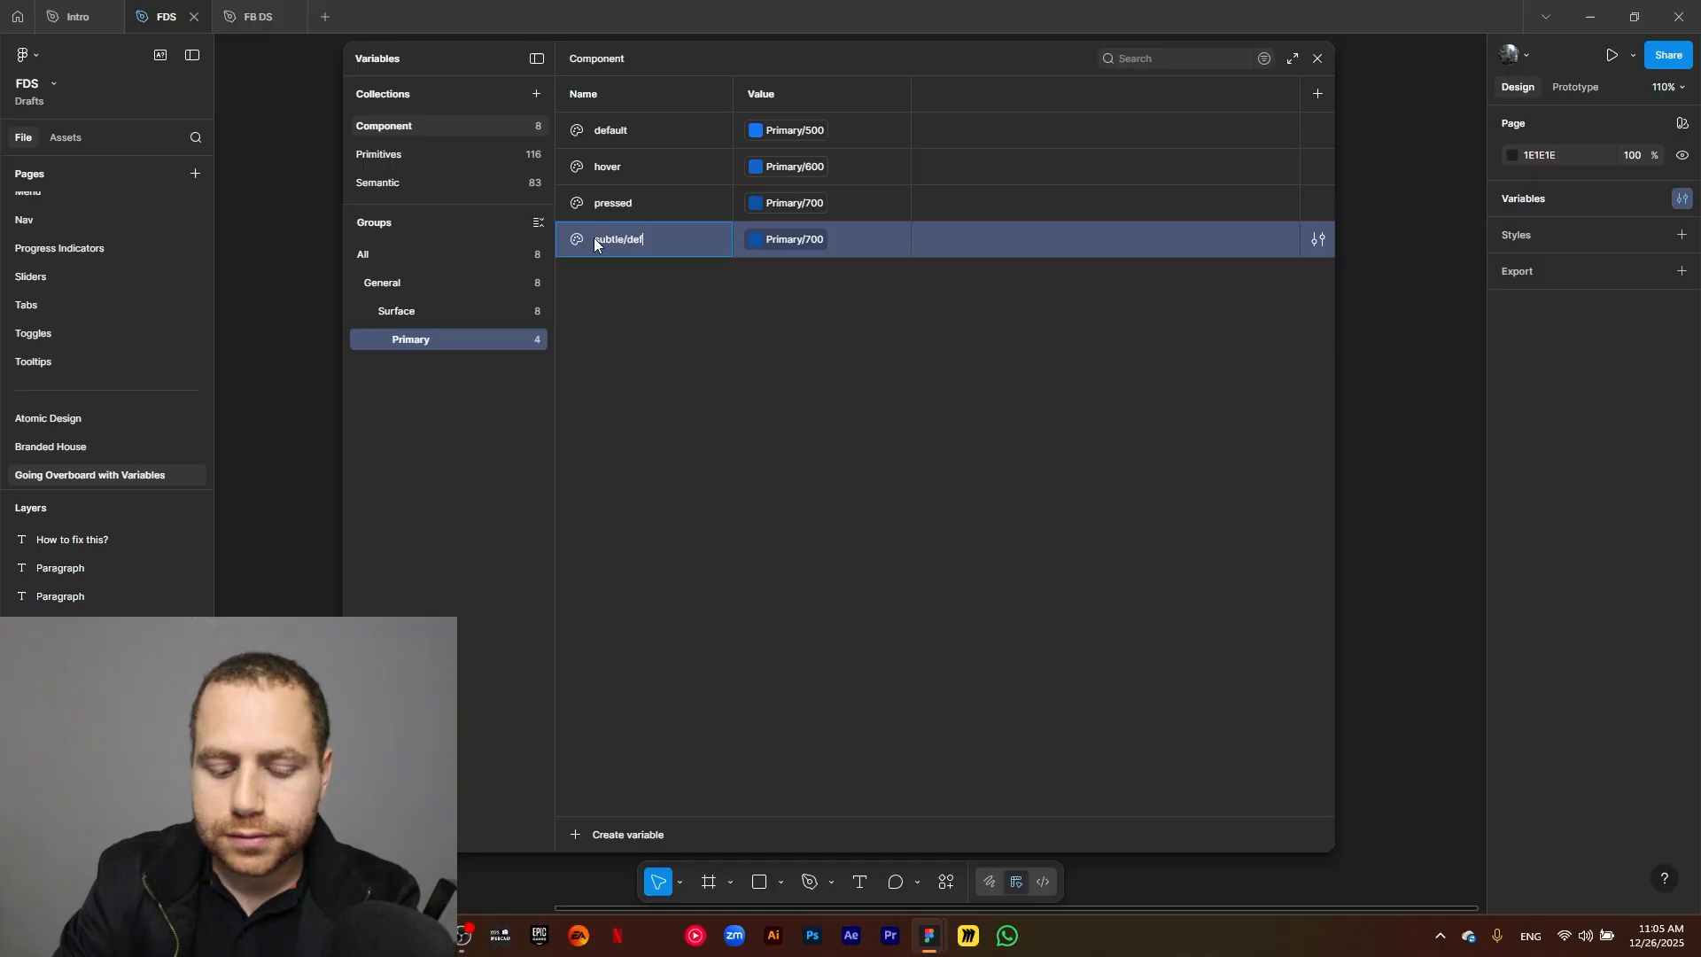
pyautogui.write('ault')
pyautogui.press('Return')
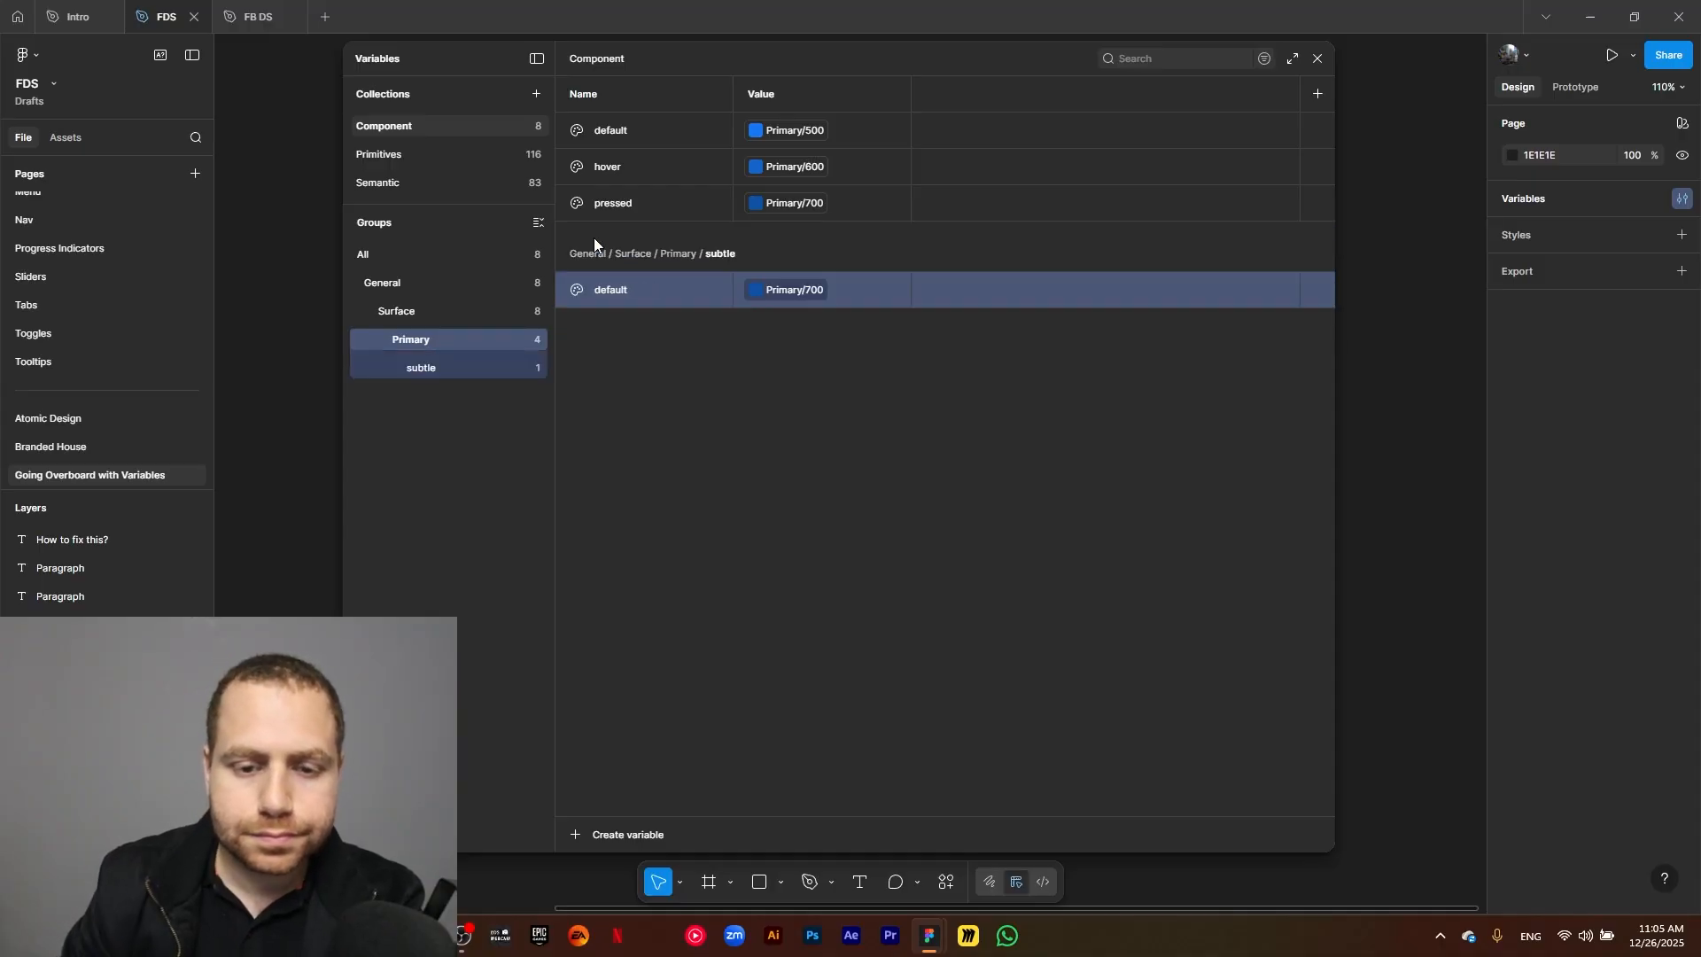
# Link the subtle group's default variable to the library color Primary/Light/100.
pyautogui.click(812, 293)
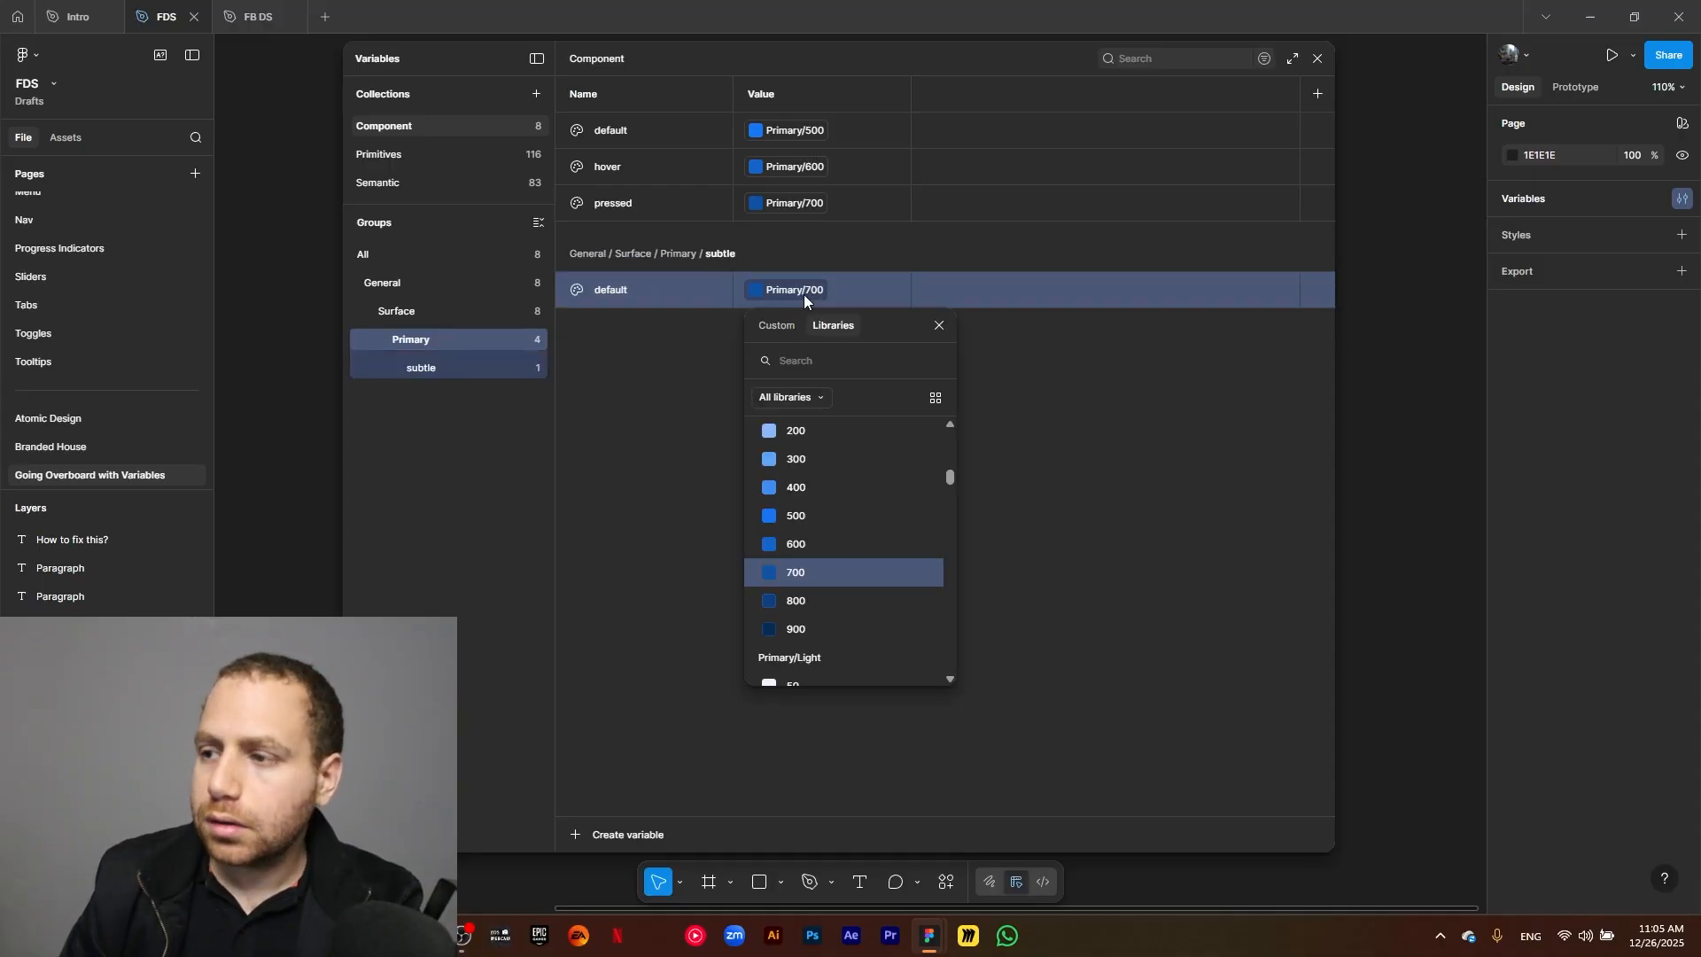
pyautogui.scroll(-2, 833, 553)
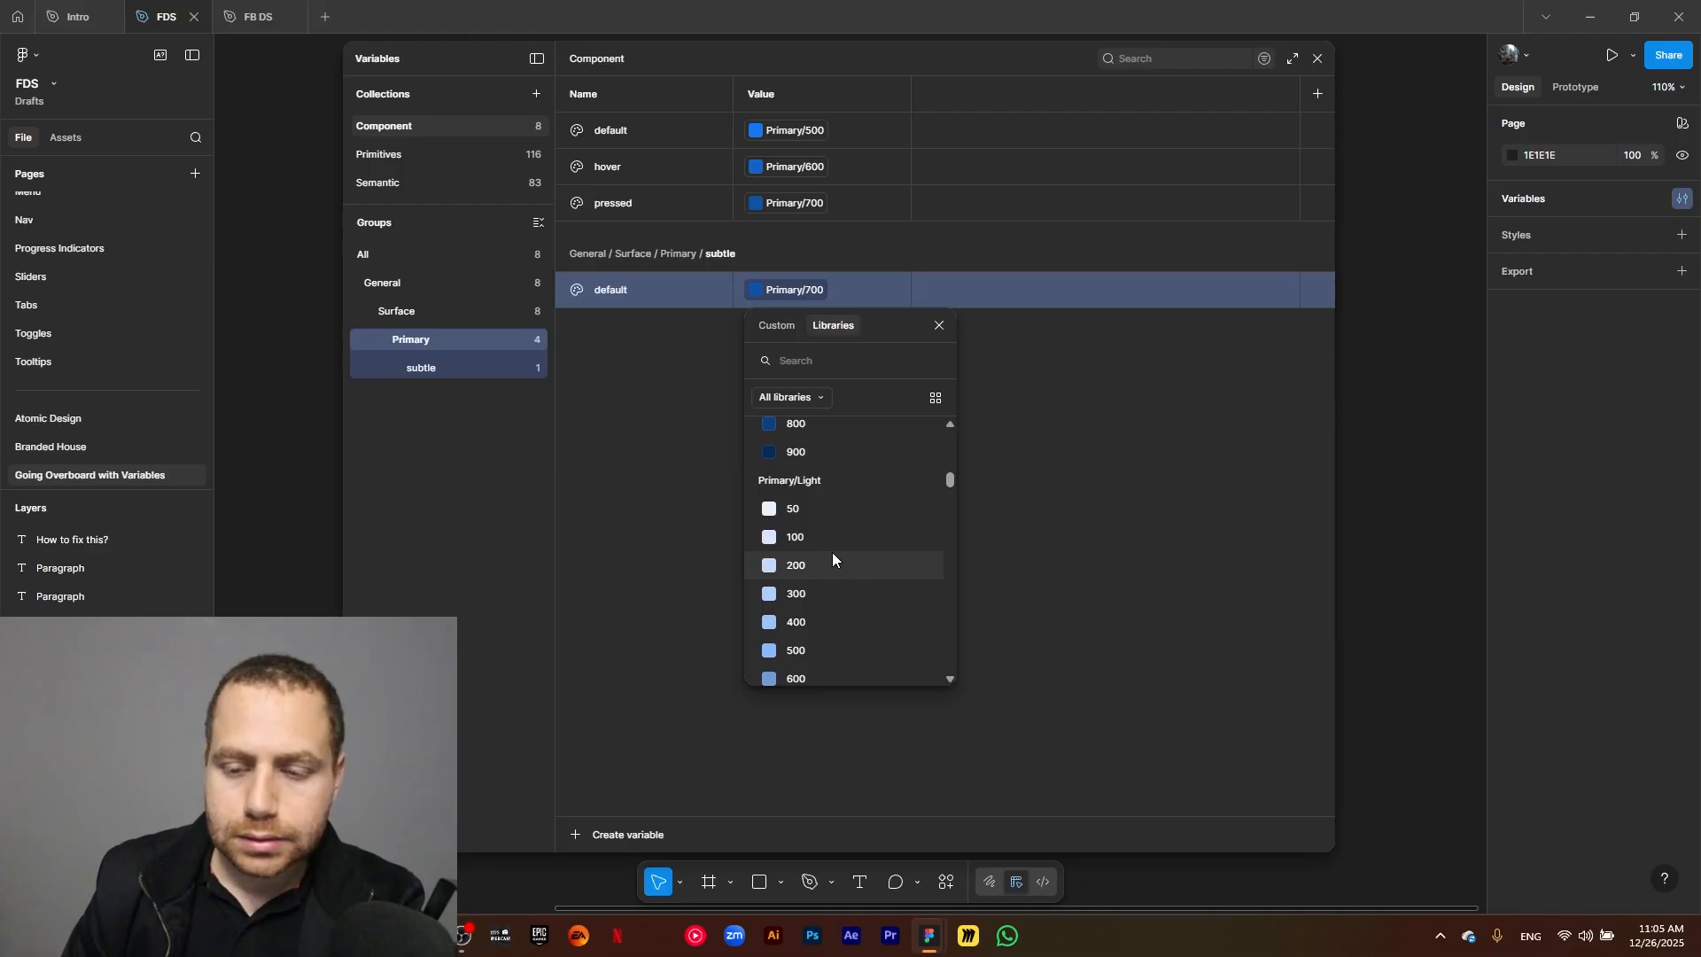
pyautogui.click(832, 540)
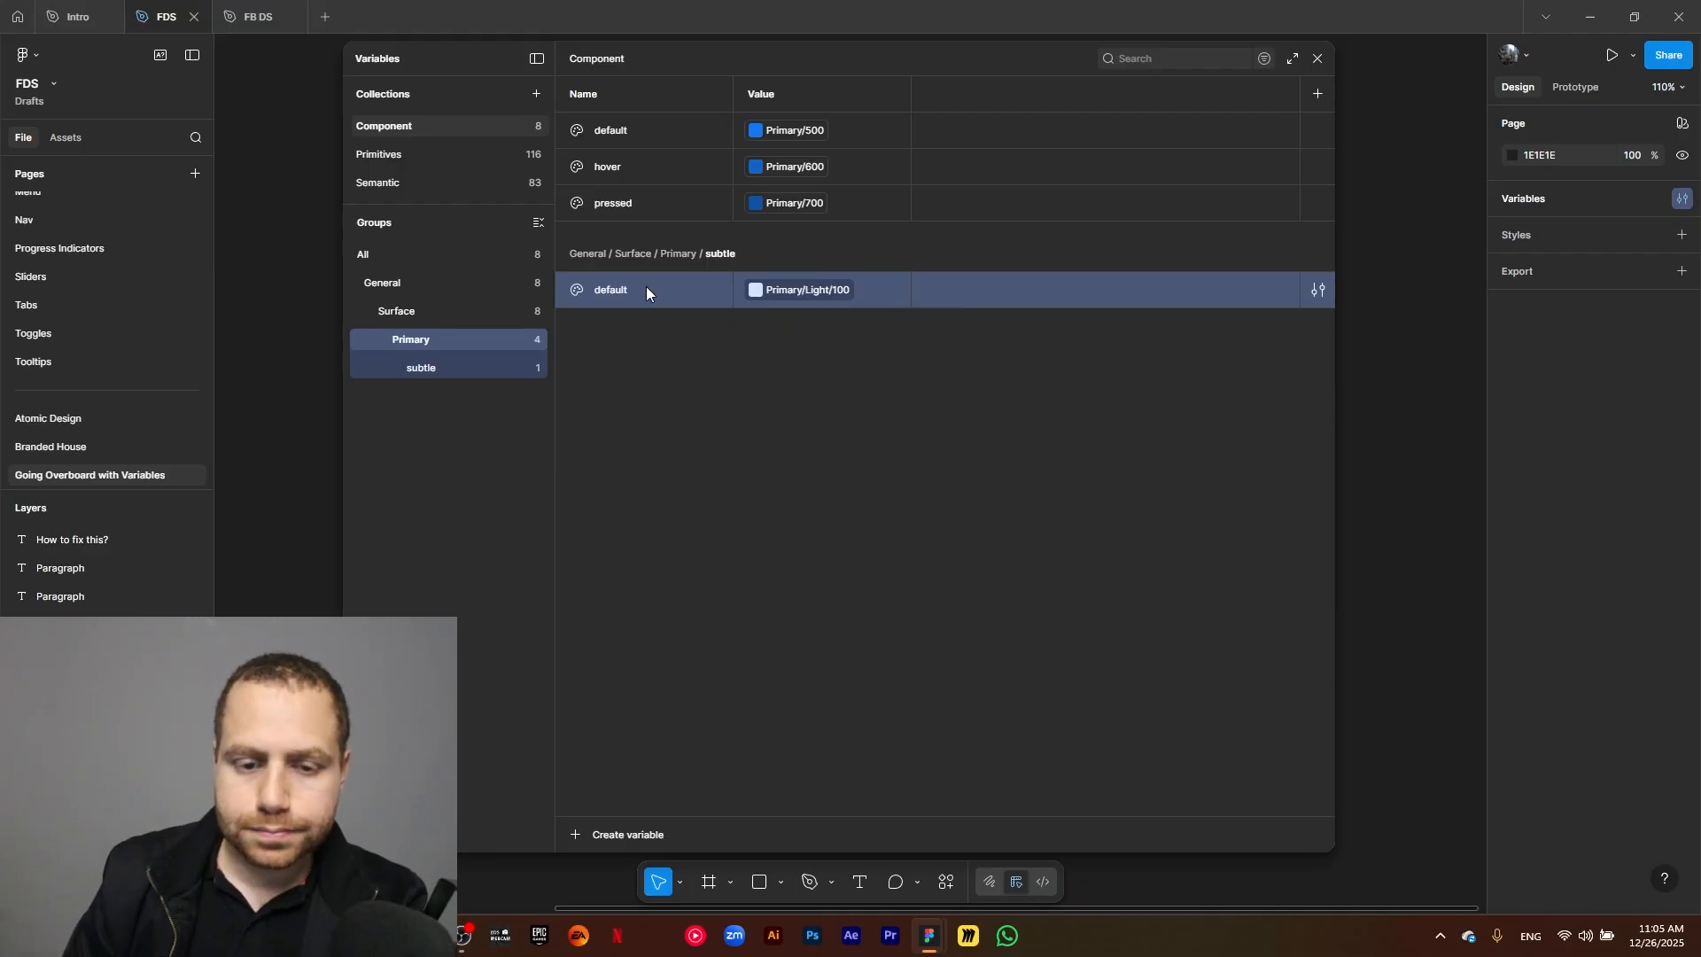
# Duplicate the subtle group's default variable as hover and link the copy to Primary/Light/200.
pyautogui.hotkey('ctrl', 'd')
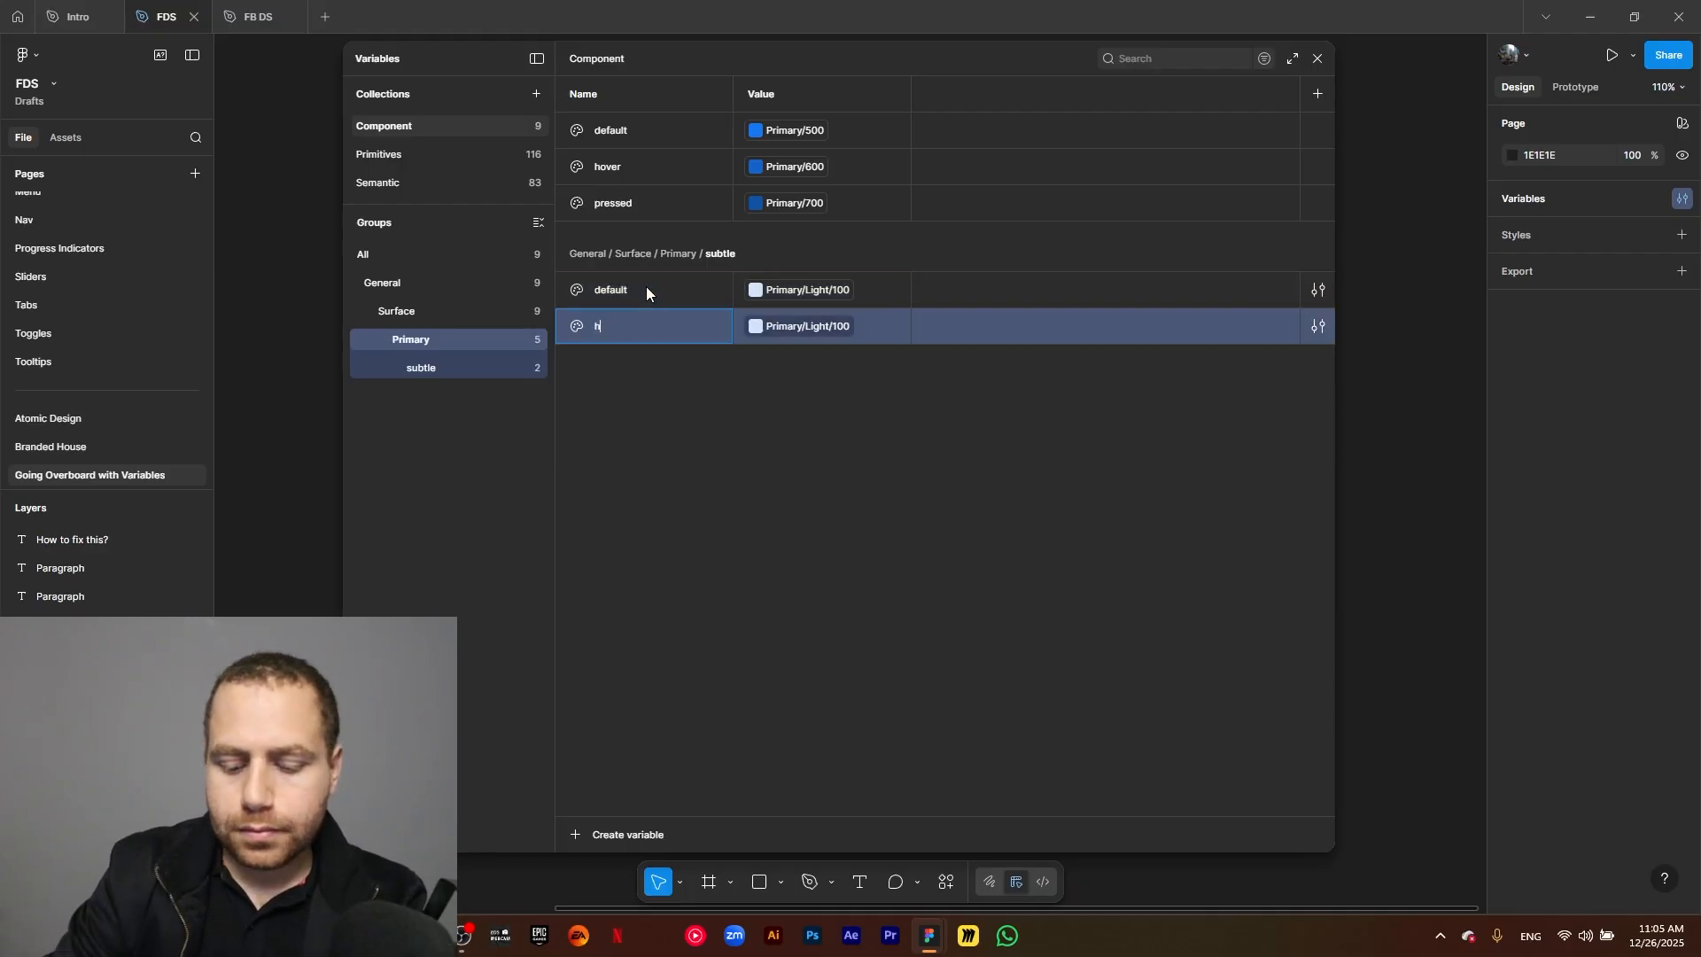
pyautogui.write('hover')
pyautogui.press('Return')
pyautogui.click(831, 328)
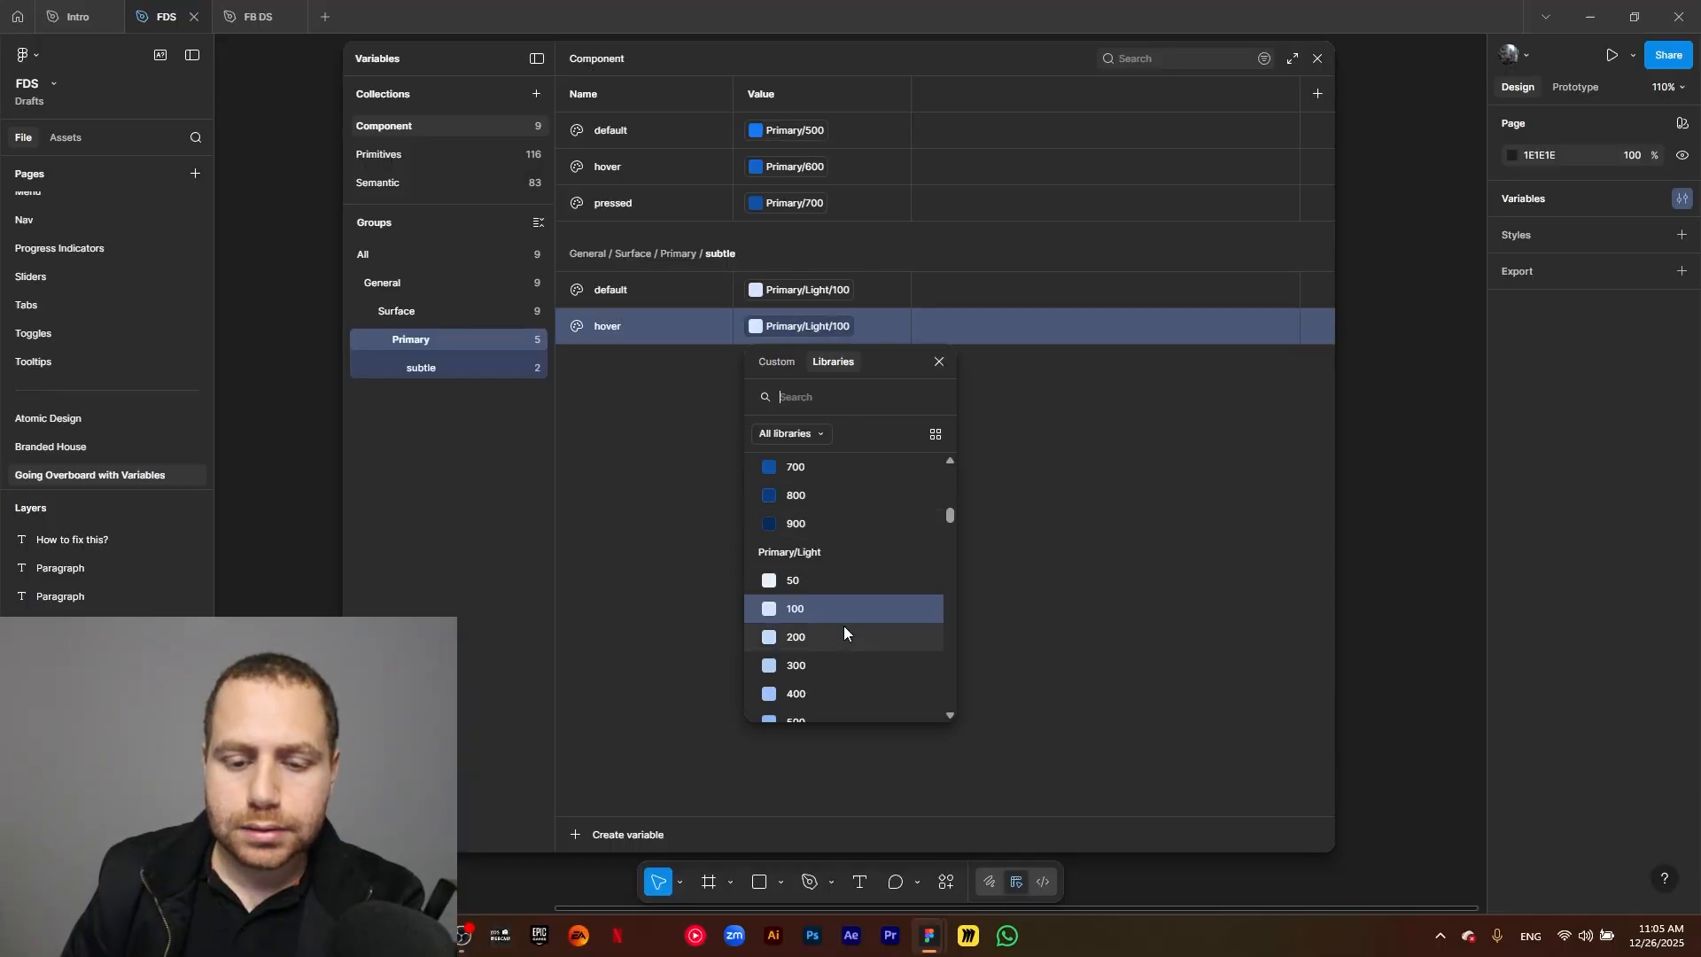
pyautogui.click(843, 630)
# Duplicate the subtle group's hover variable as pressed and link the copy to Primary/Light/300.
pyautogui.click(644, 332)
pyautogui.hotkey('ctrl', 'd')
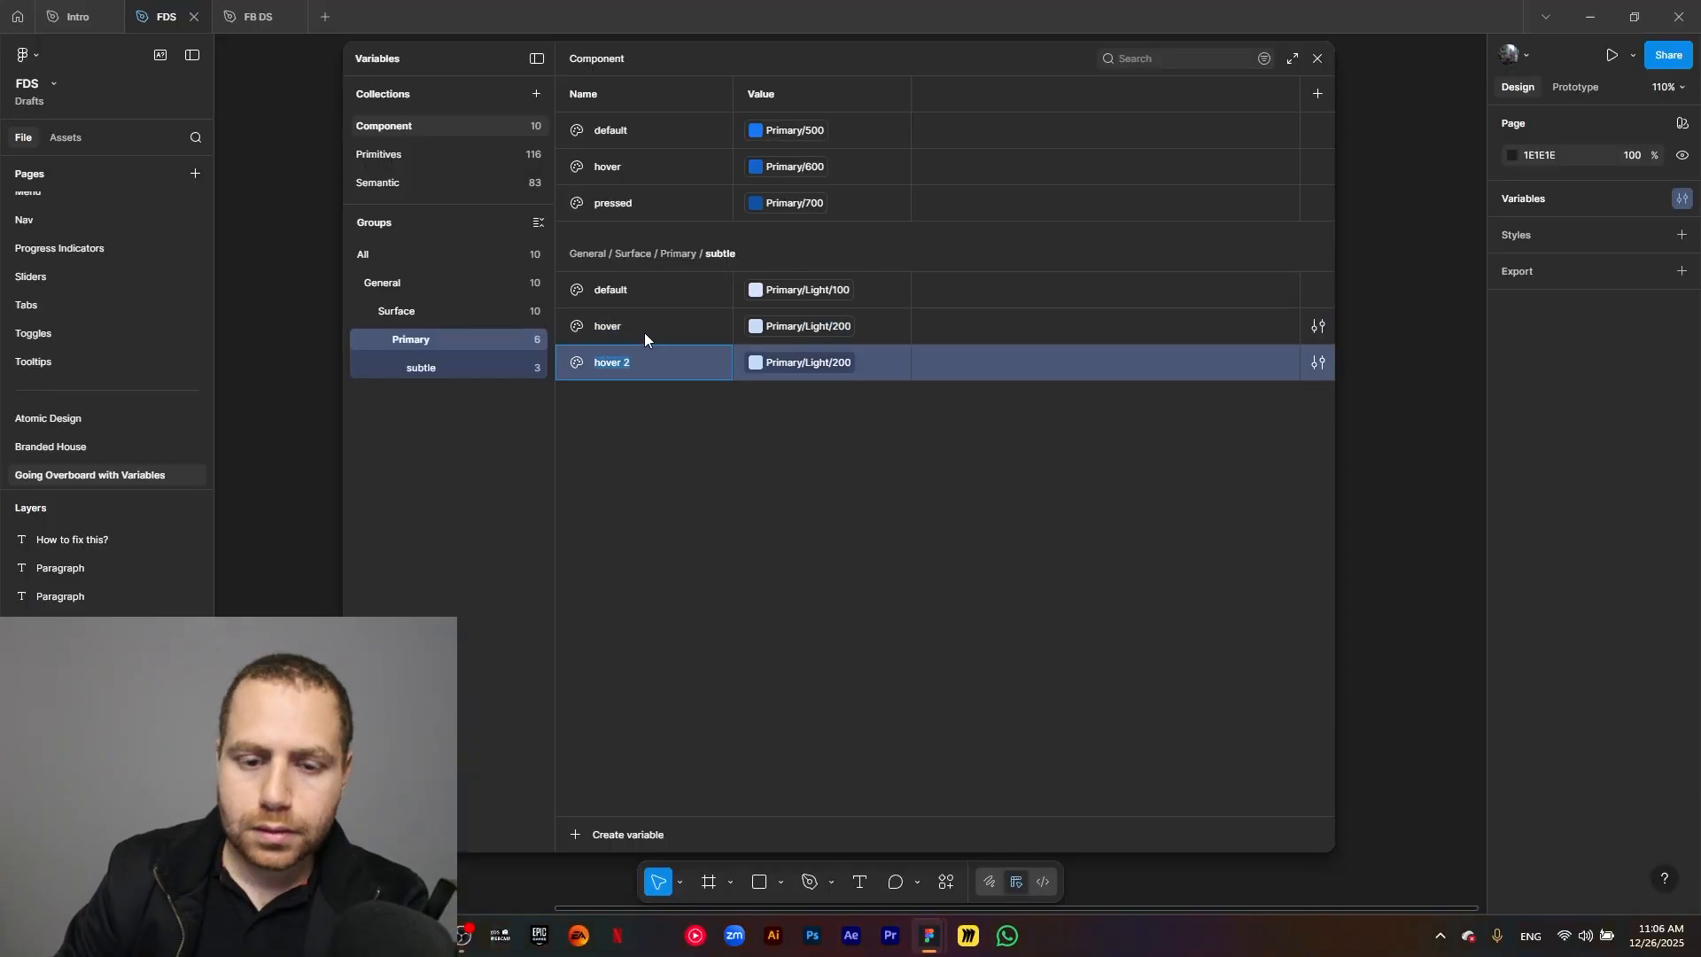
pyautogui.write('pressed')
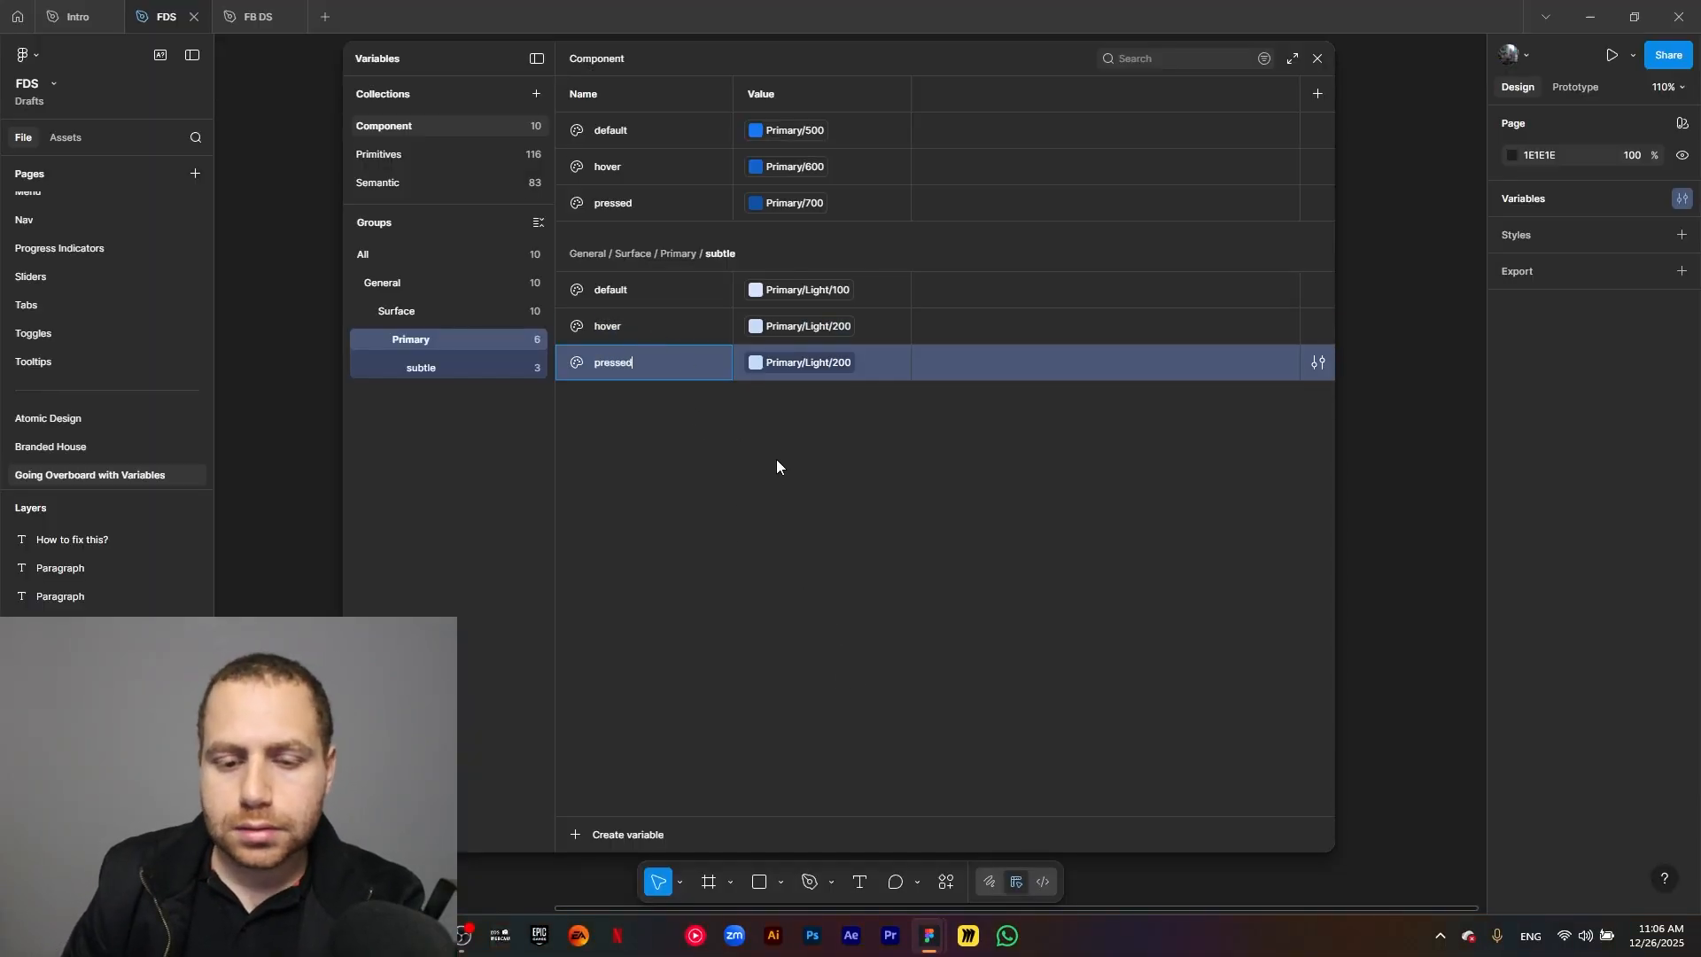
pyautogui.click(775, 459)
pyautogui.click(832, 364)
pyautogui.click(822, 664)
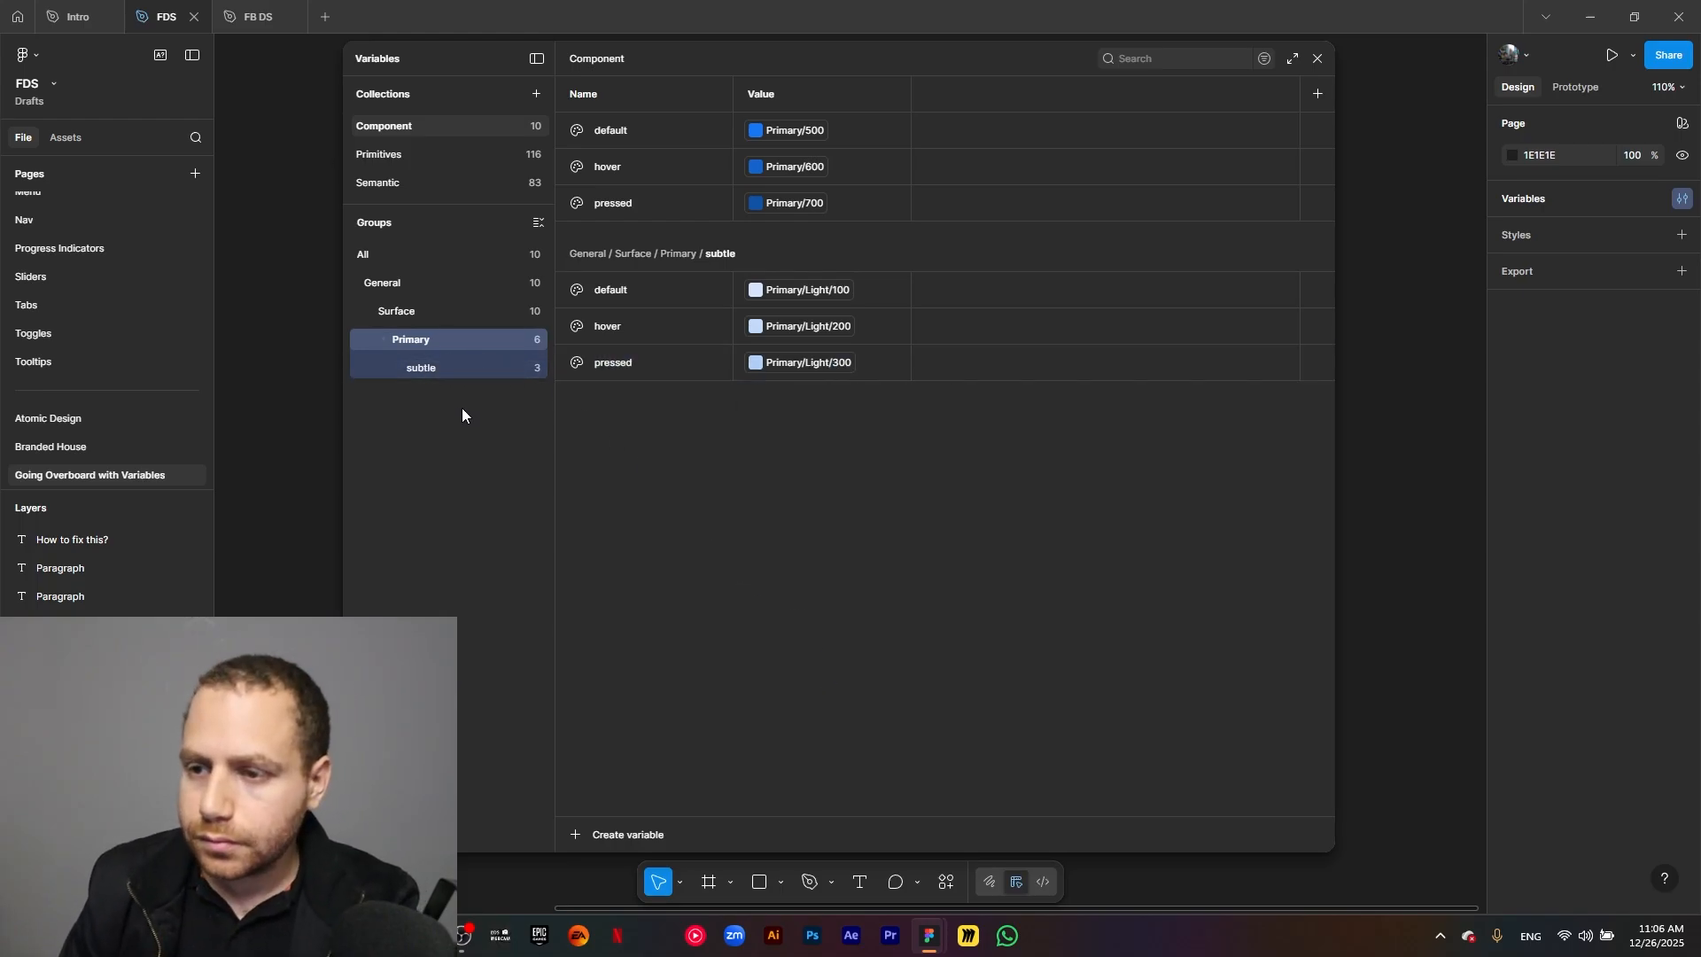
# Create a color variable named neutral/default in the Surface group and show only the new neutral group.
pyautogui.click(411, 310)
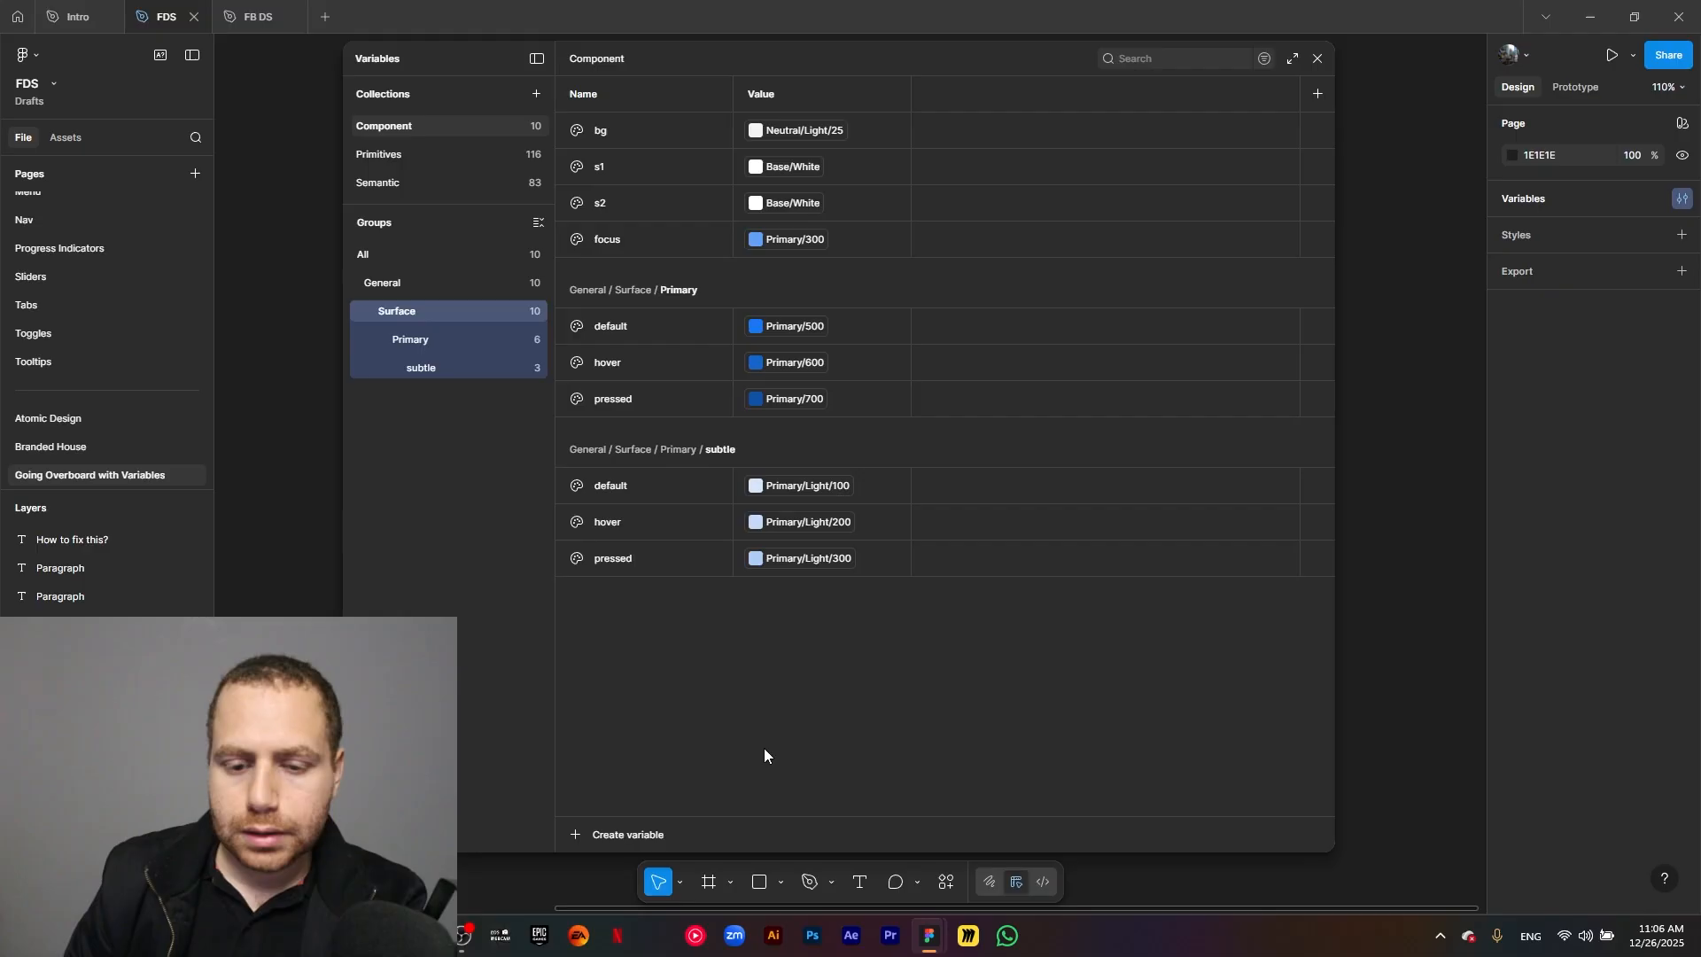
pyautogui.click(574, 836)
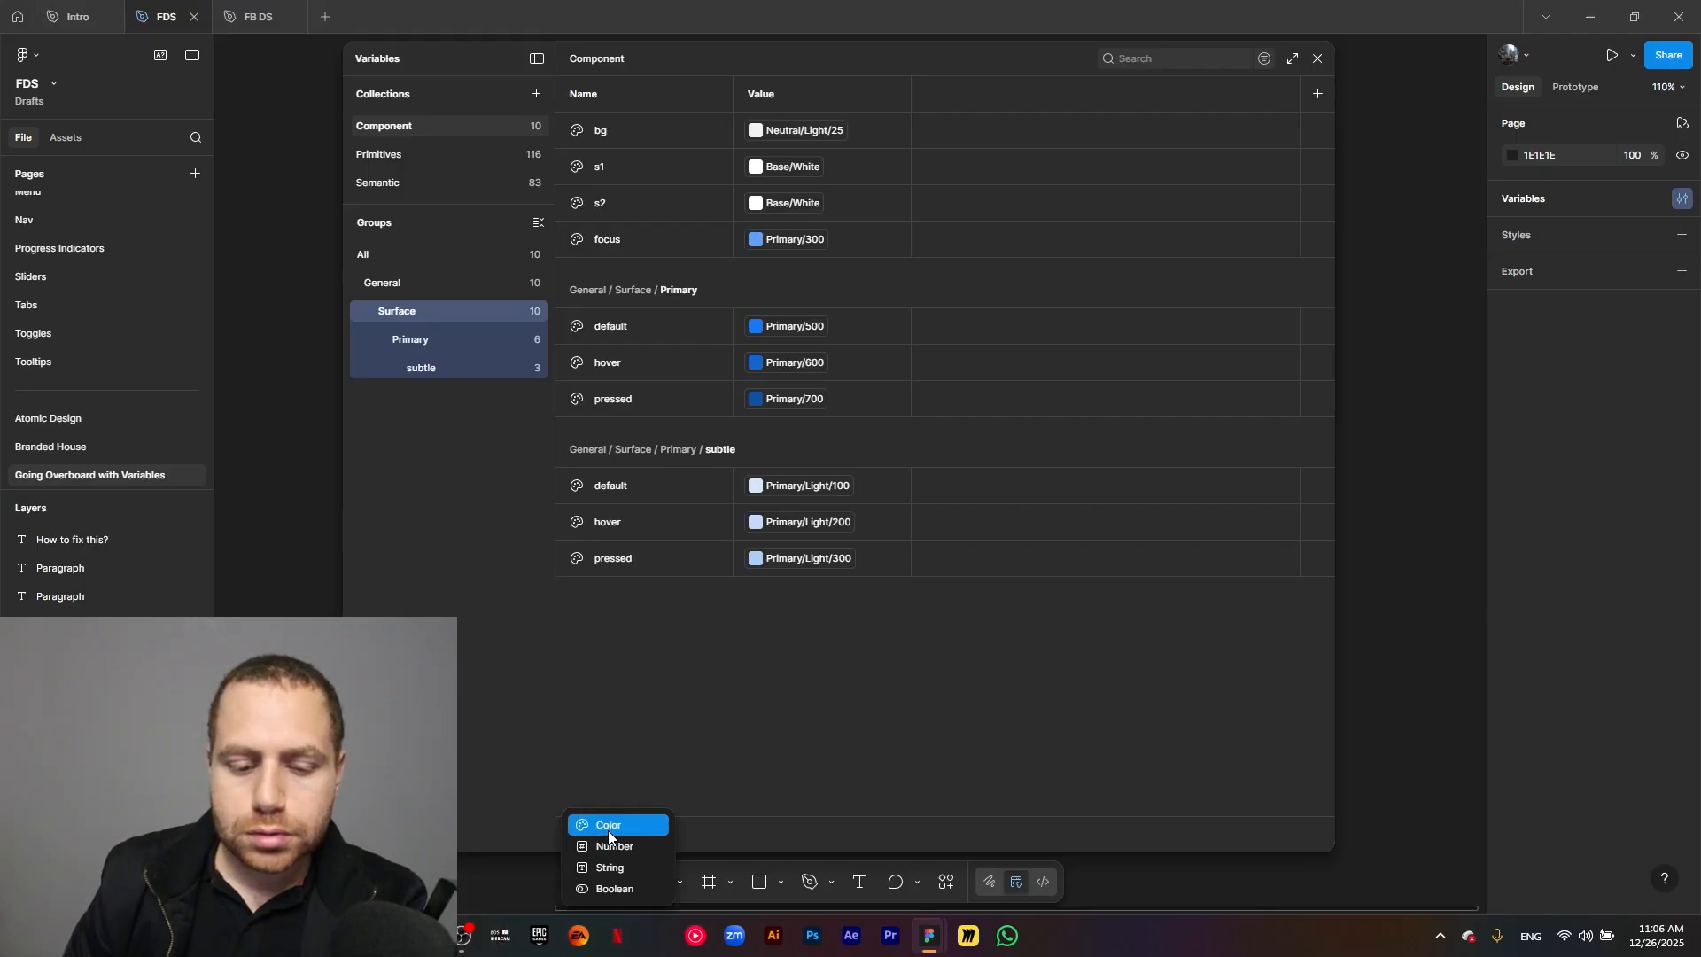
pyautogui.click(608, 831)
pyautogui.write('neutra')
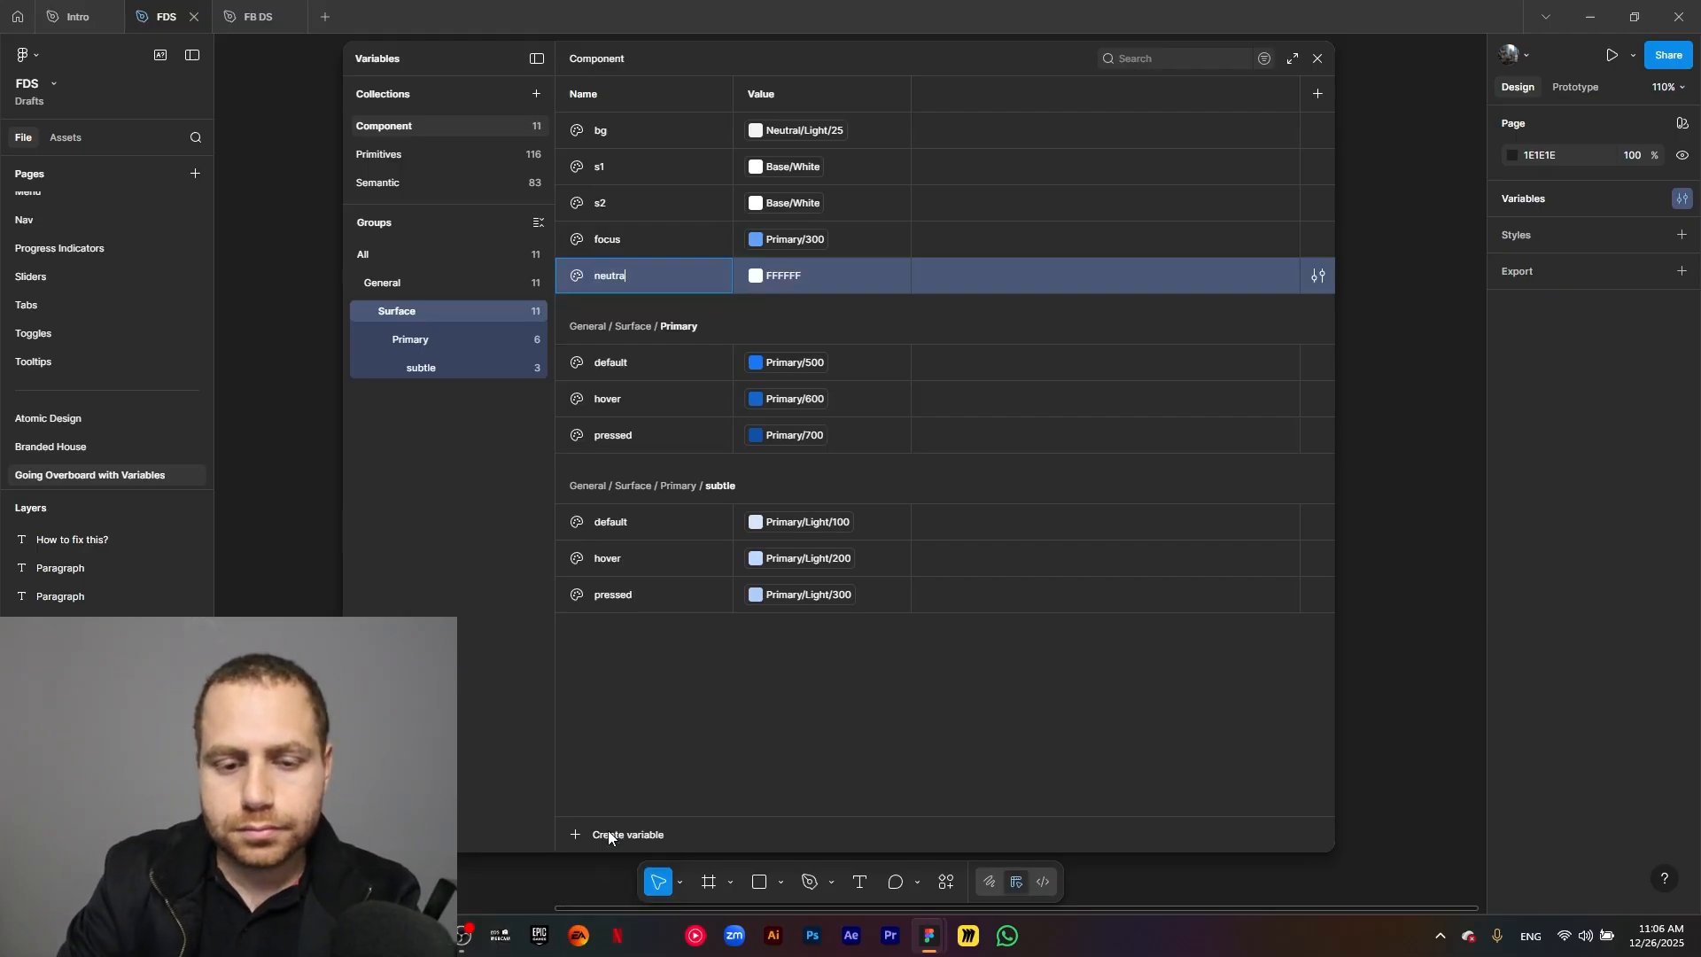
pyautogui.write('l/default')
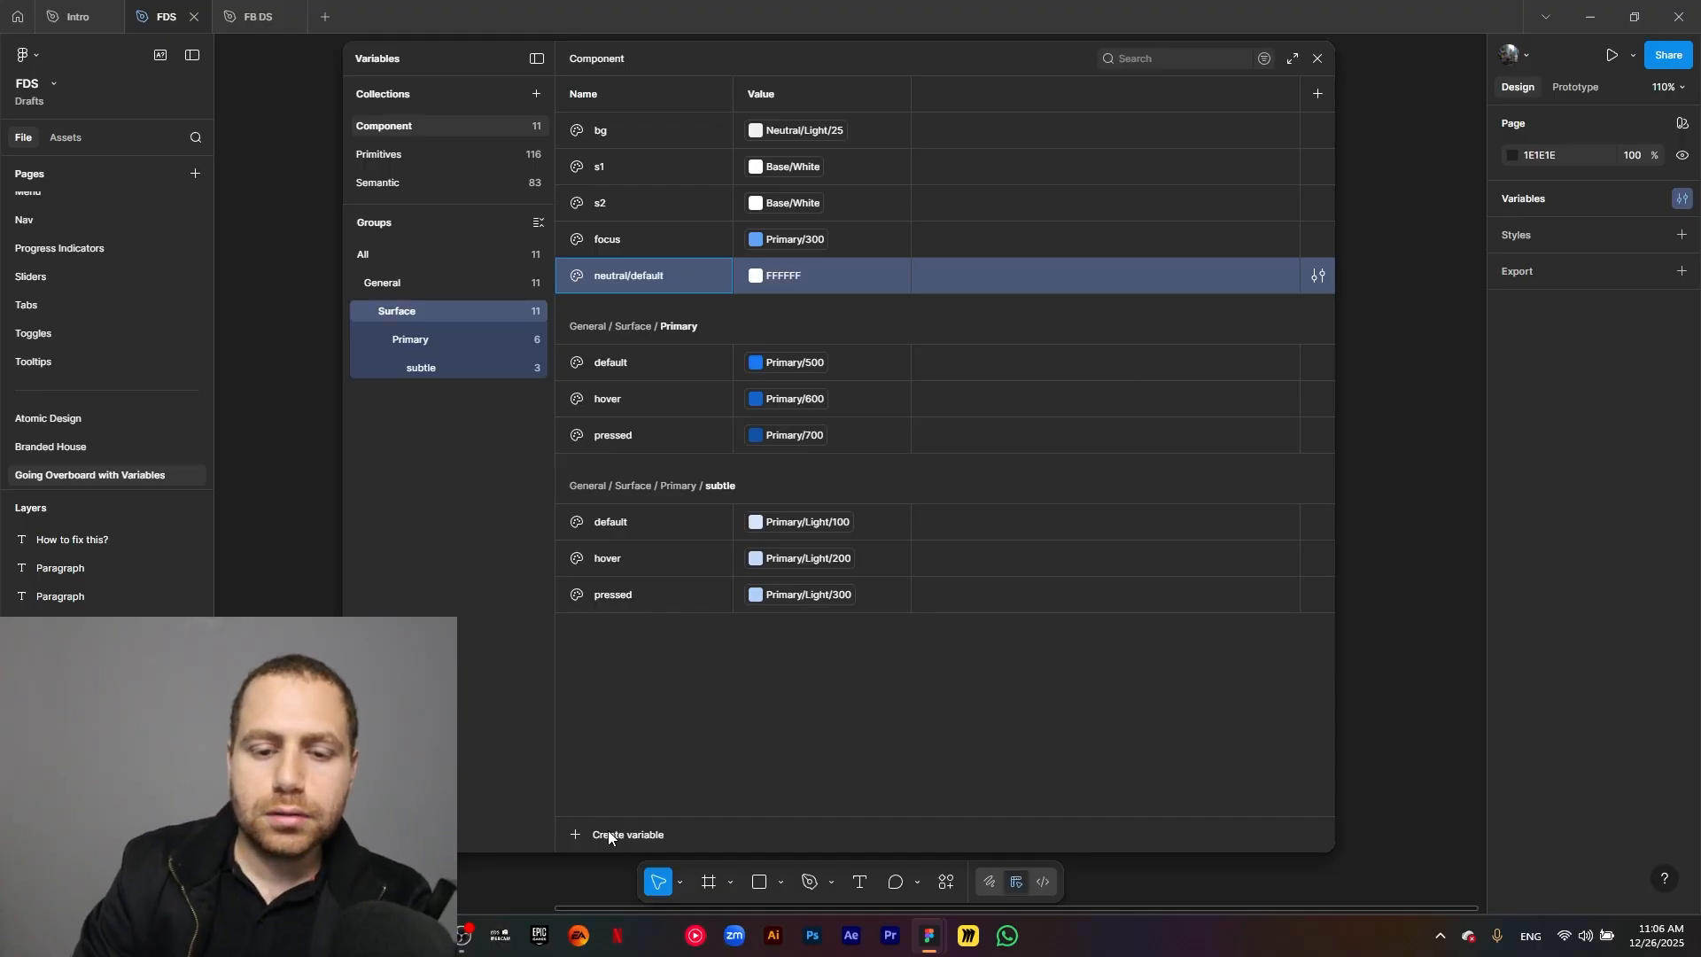
pyautogui.press('Return')
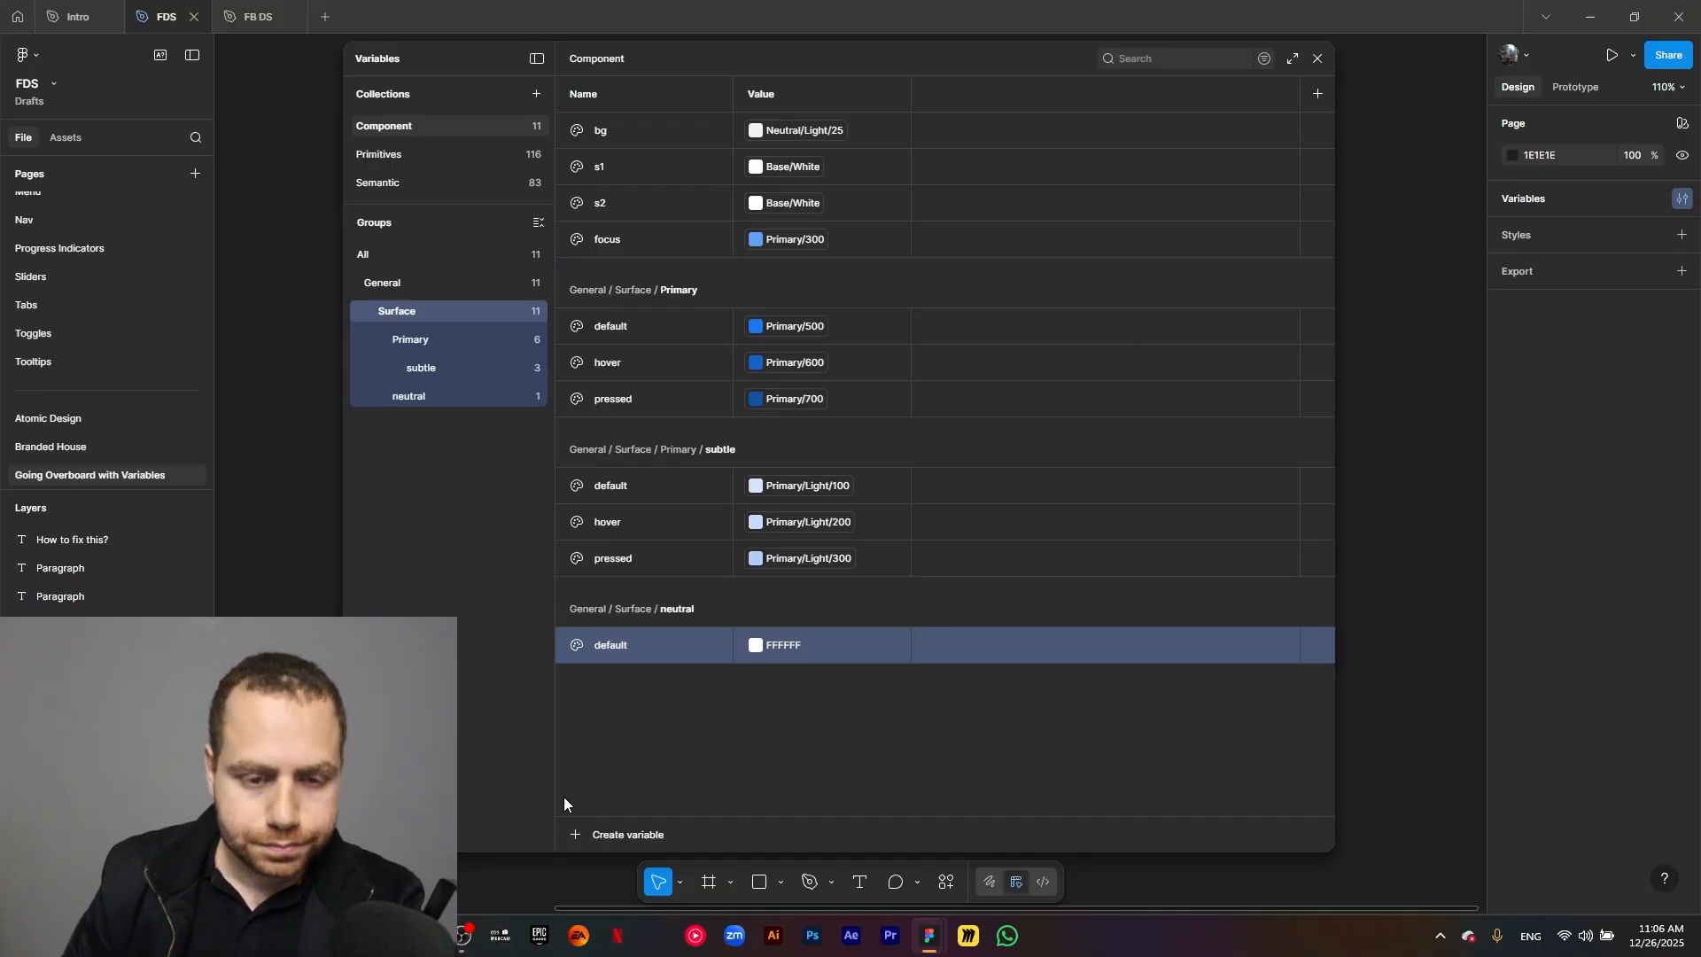
pyautogui.click(435, 396)
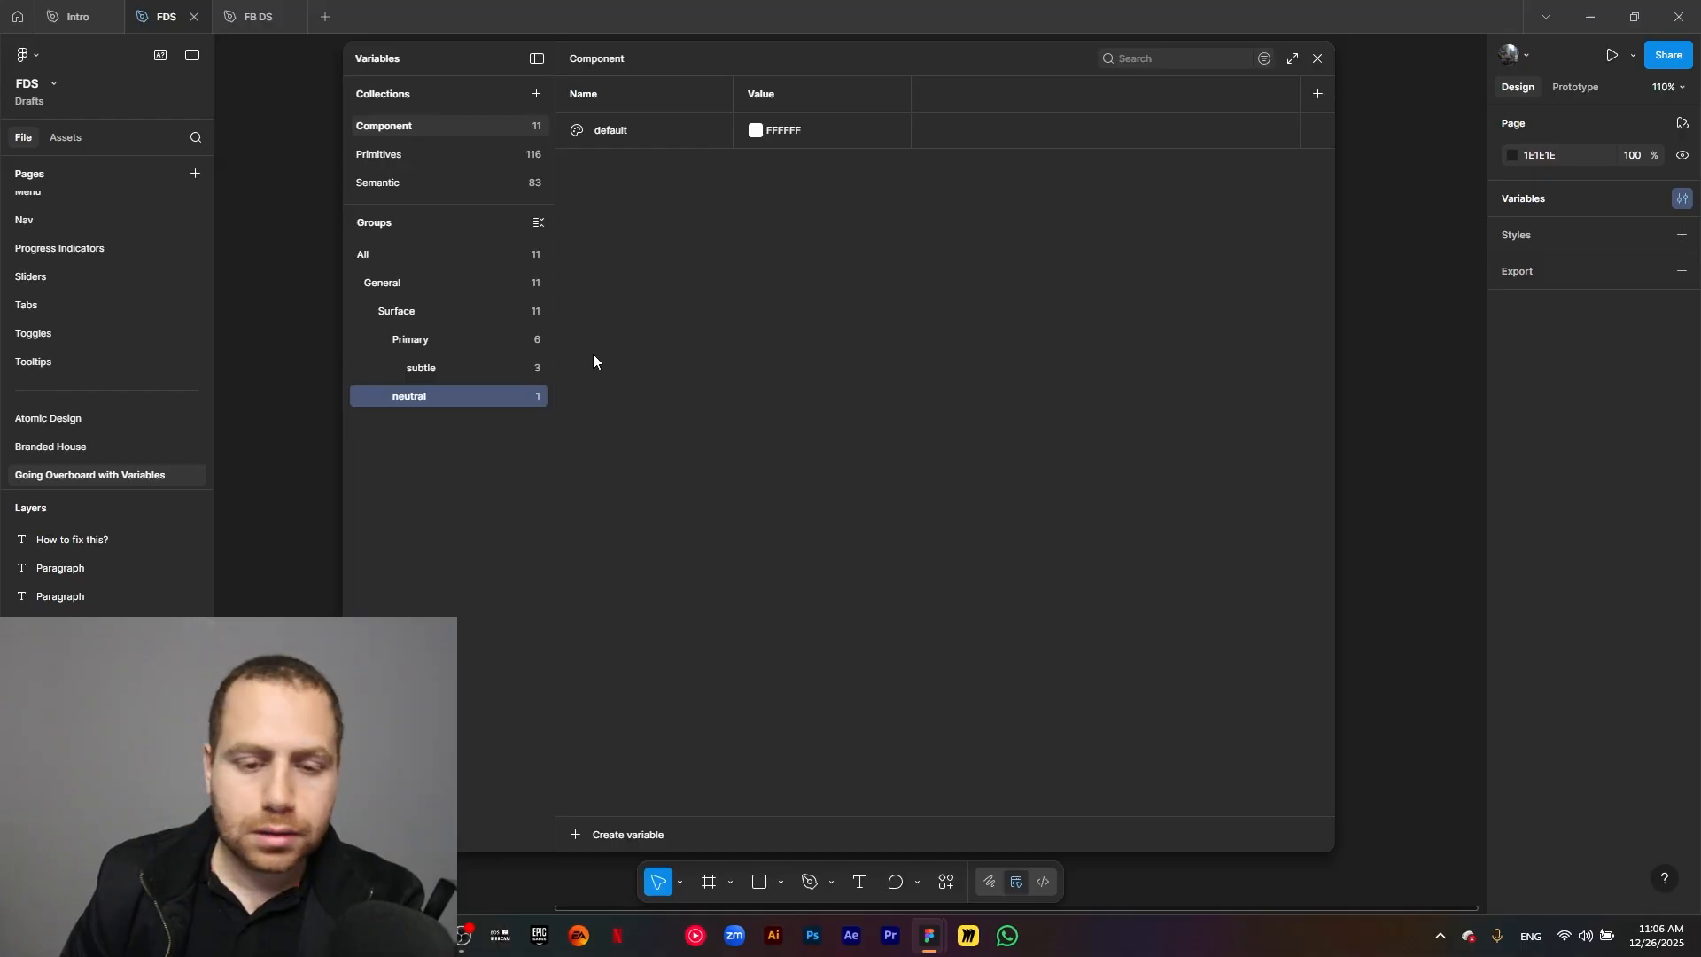
# Link the neutral group's default variable to the library color Neutral/Light/50.
pyautogui.click(754, 131)
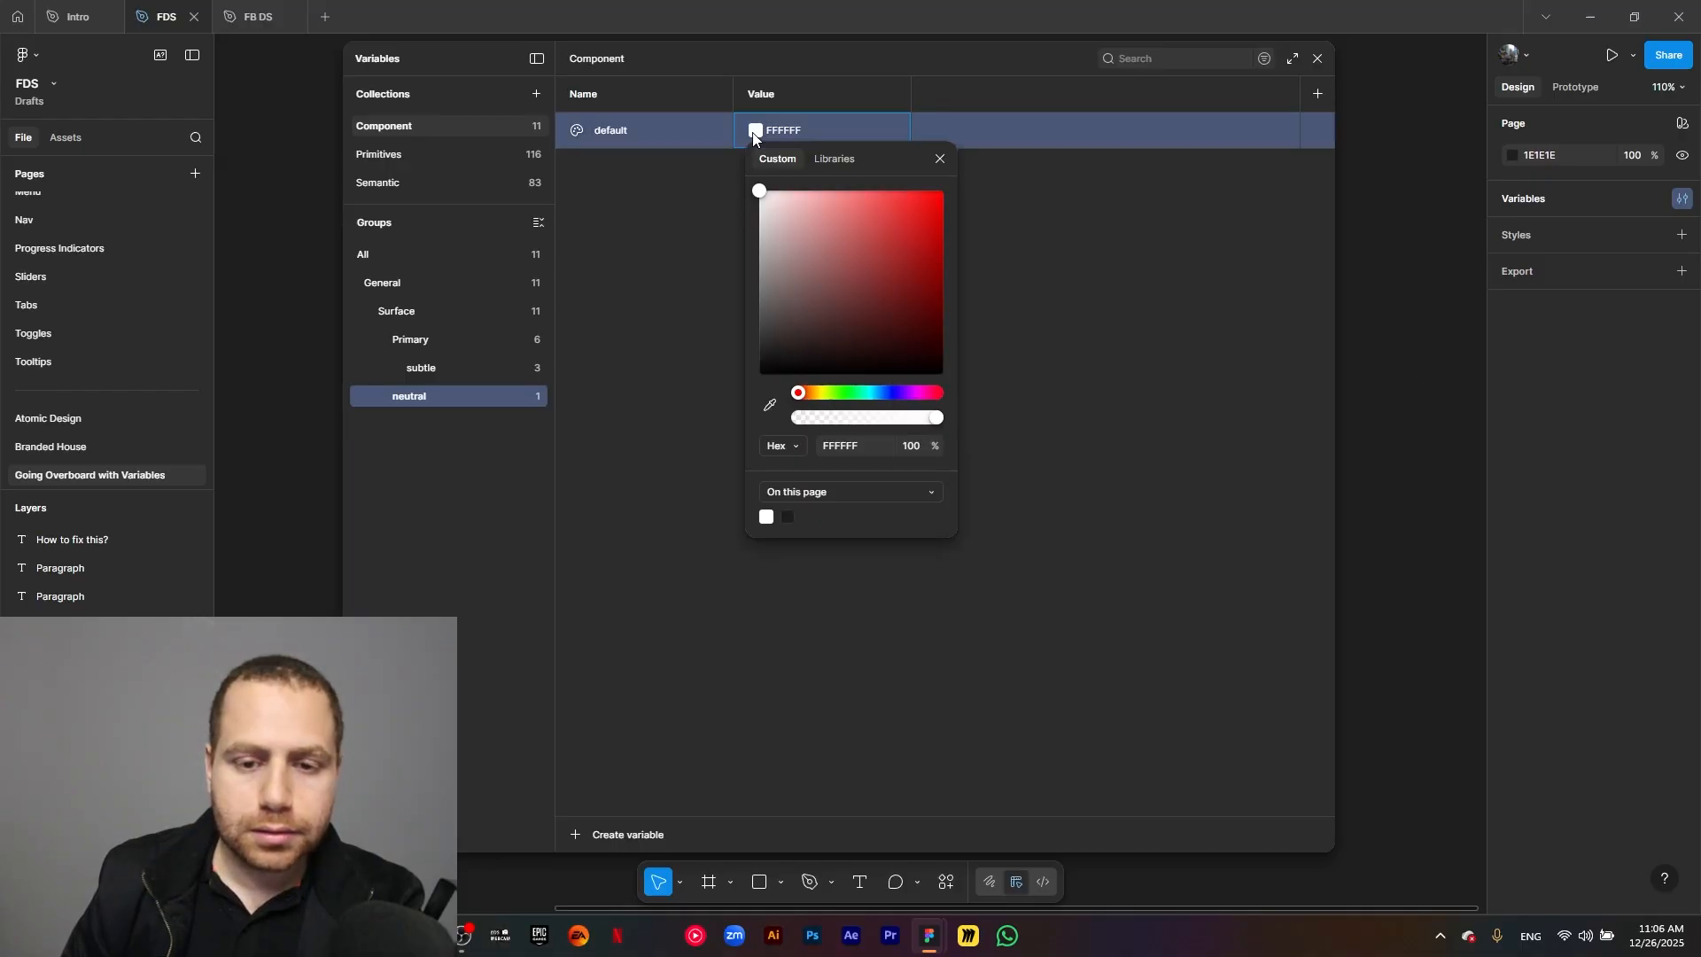
pyautogui.click(828, 161)
pyautogui.write('neutral light')
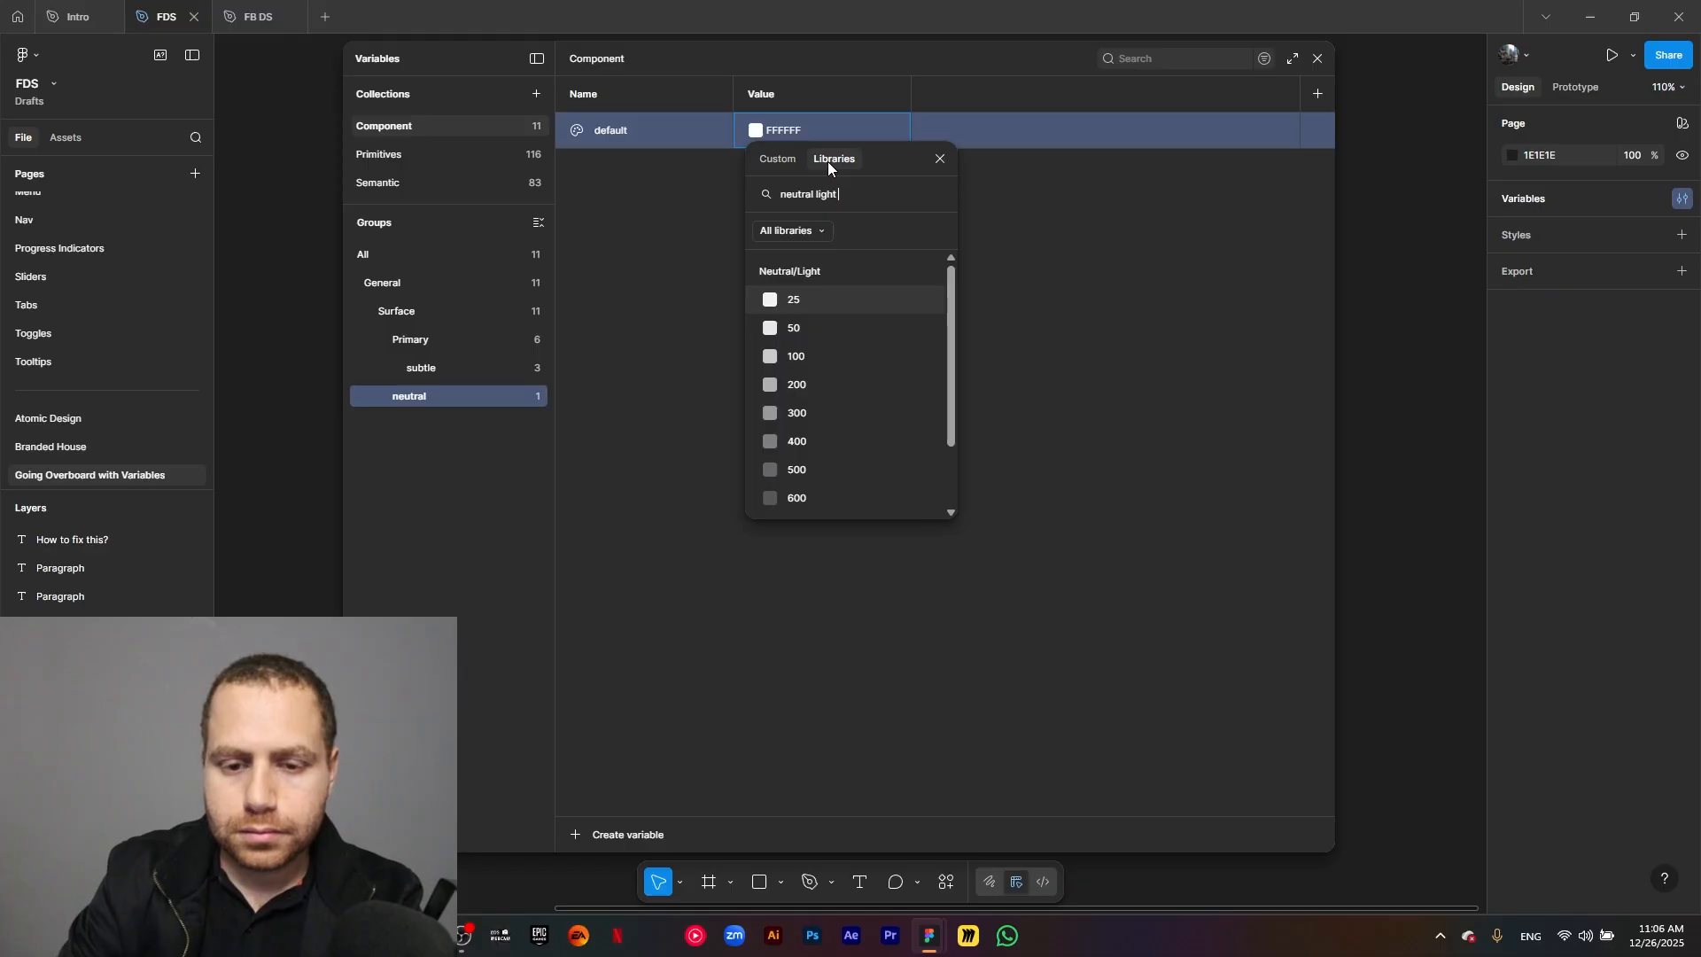
pyautogui.click(784, 329)
# Duplicate the neutral group's default variable as hover and link the copy to Neutral/Light/100.
pyautogui.hotkey('ctrl', 'd')
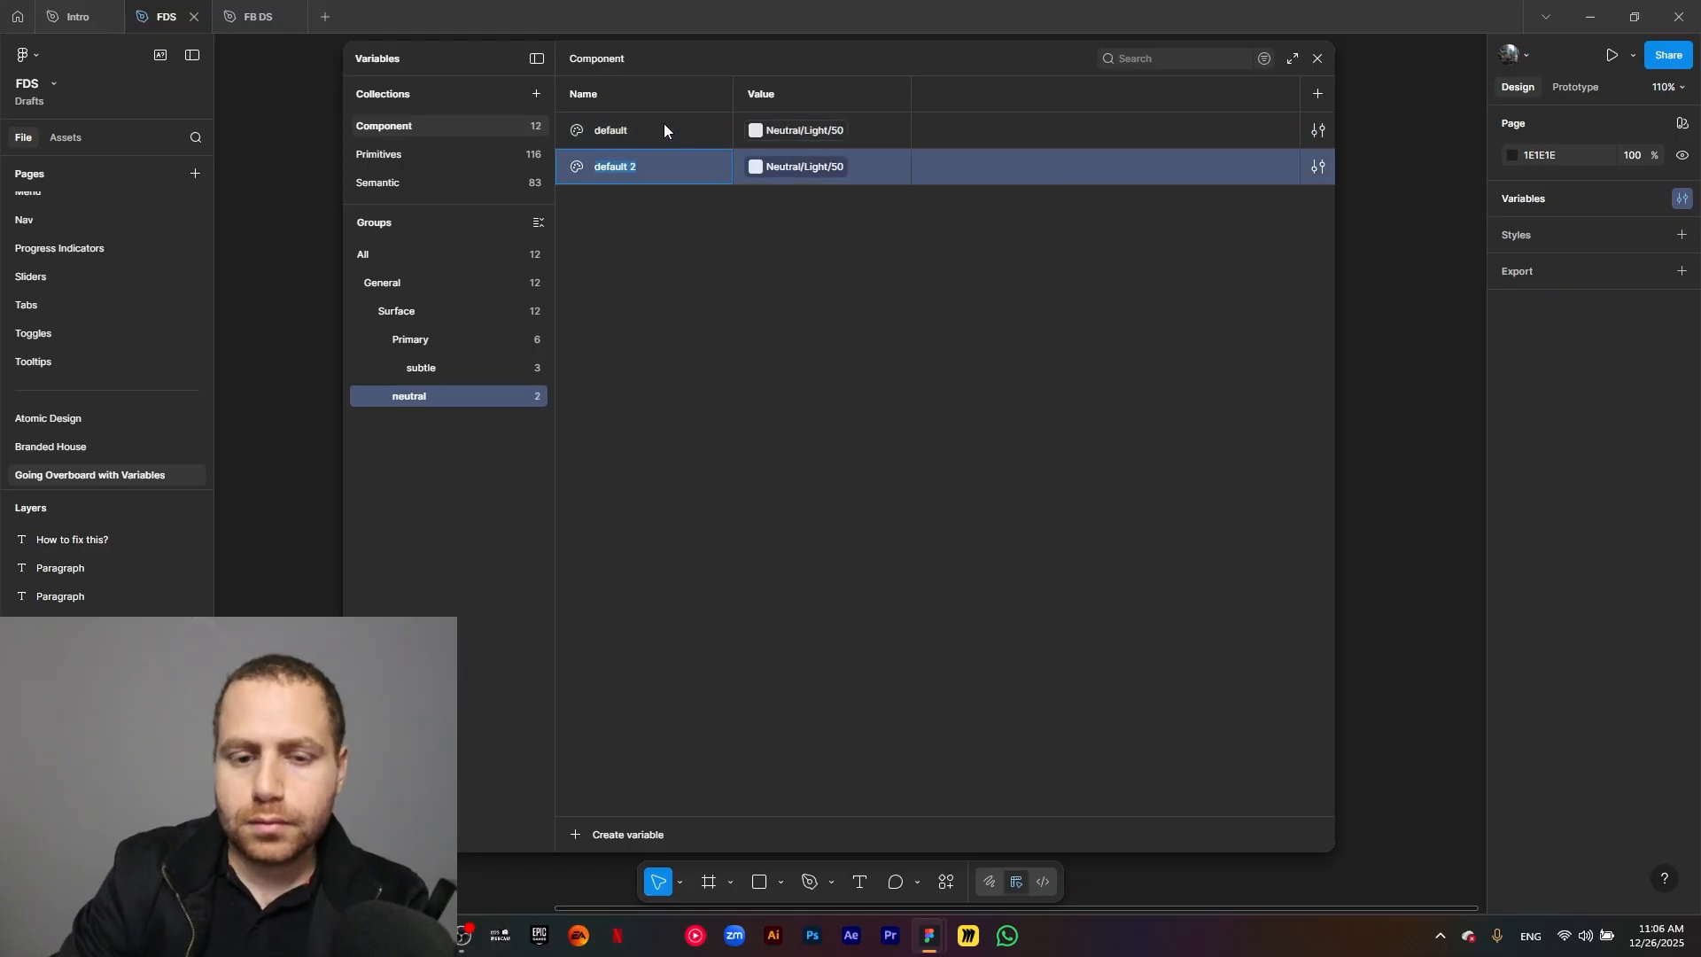
pyautogui.write('hover')
pyautogui.click(808, 168)
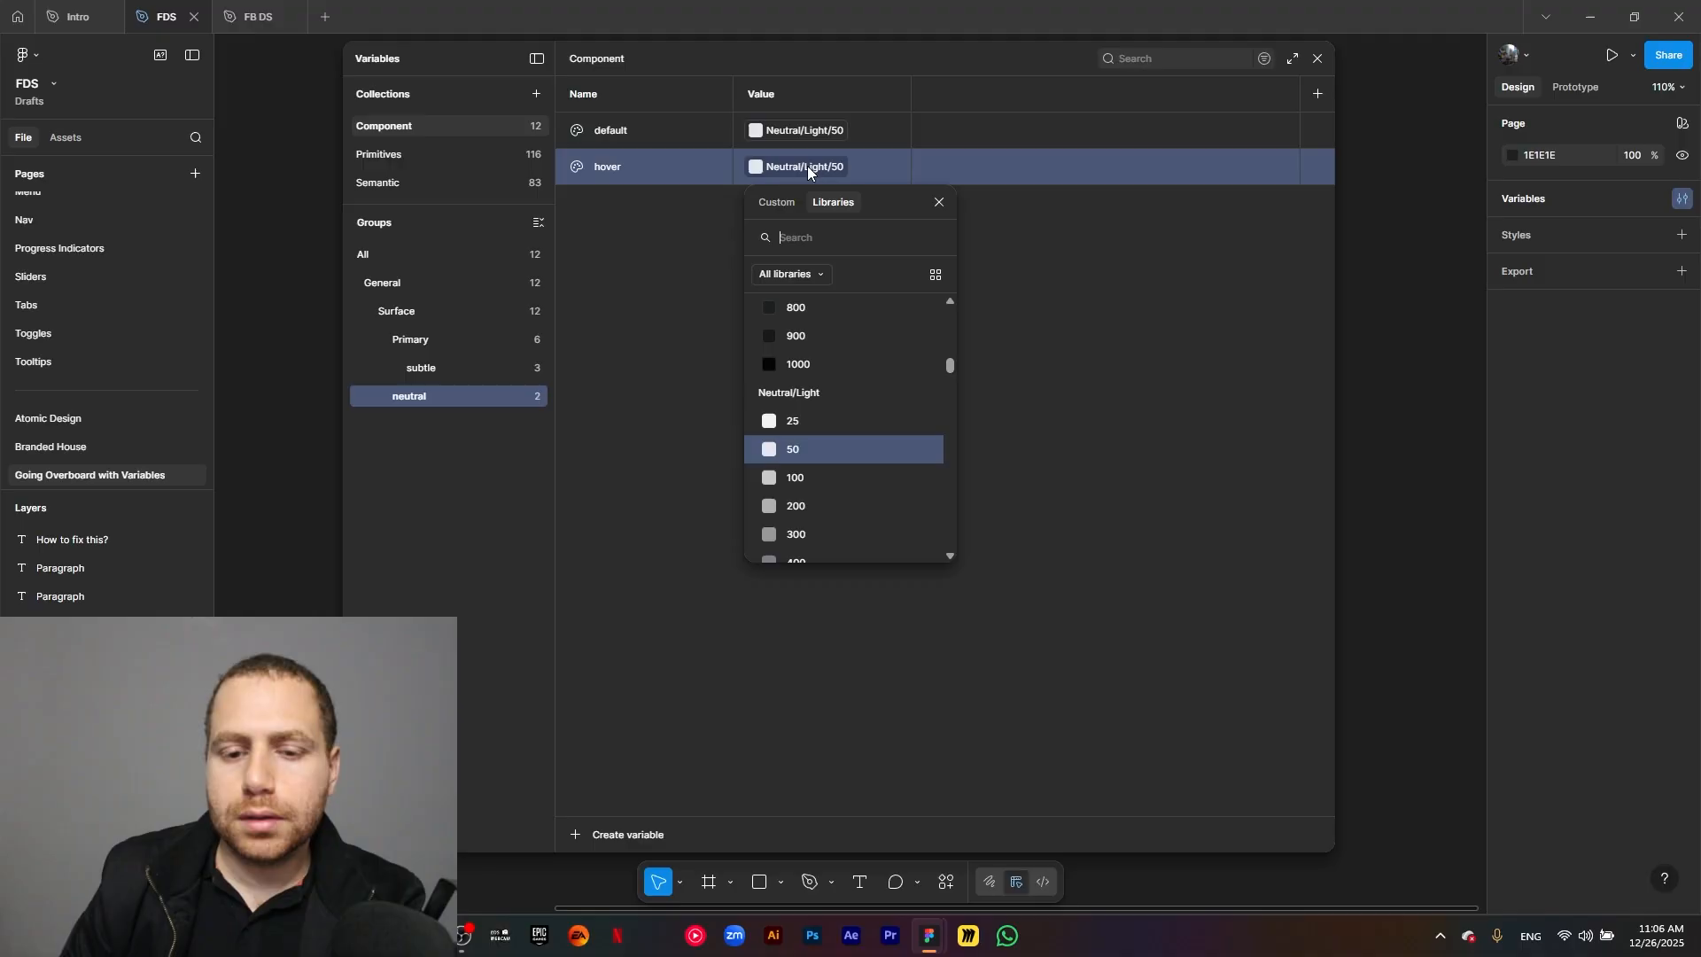
pyautogui.click(808, 479)
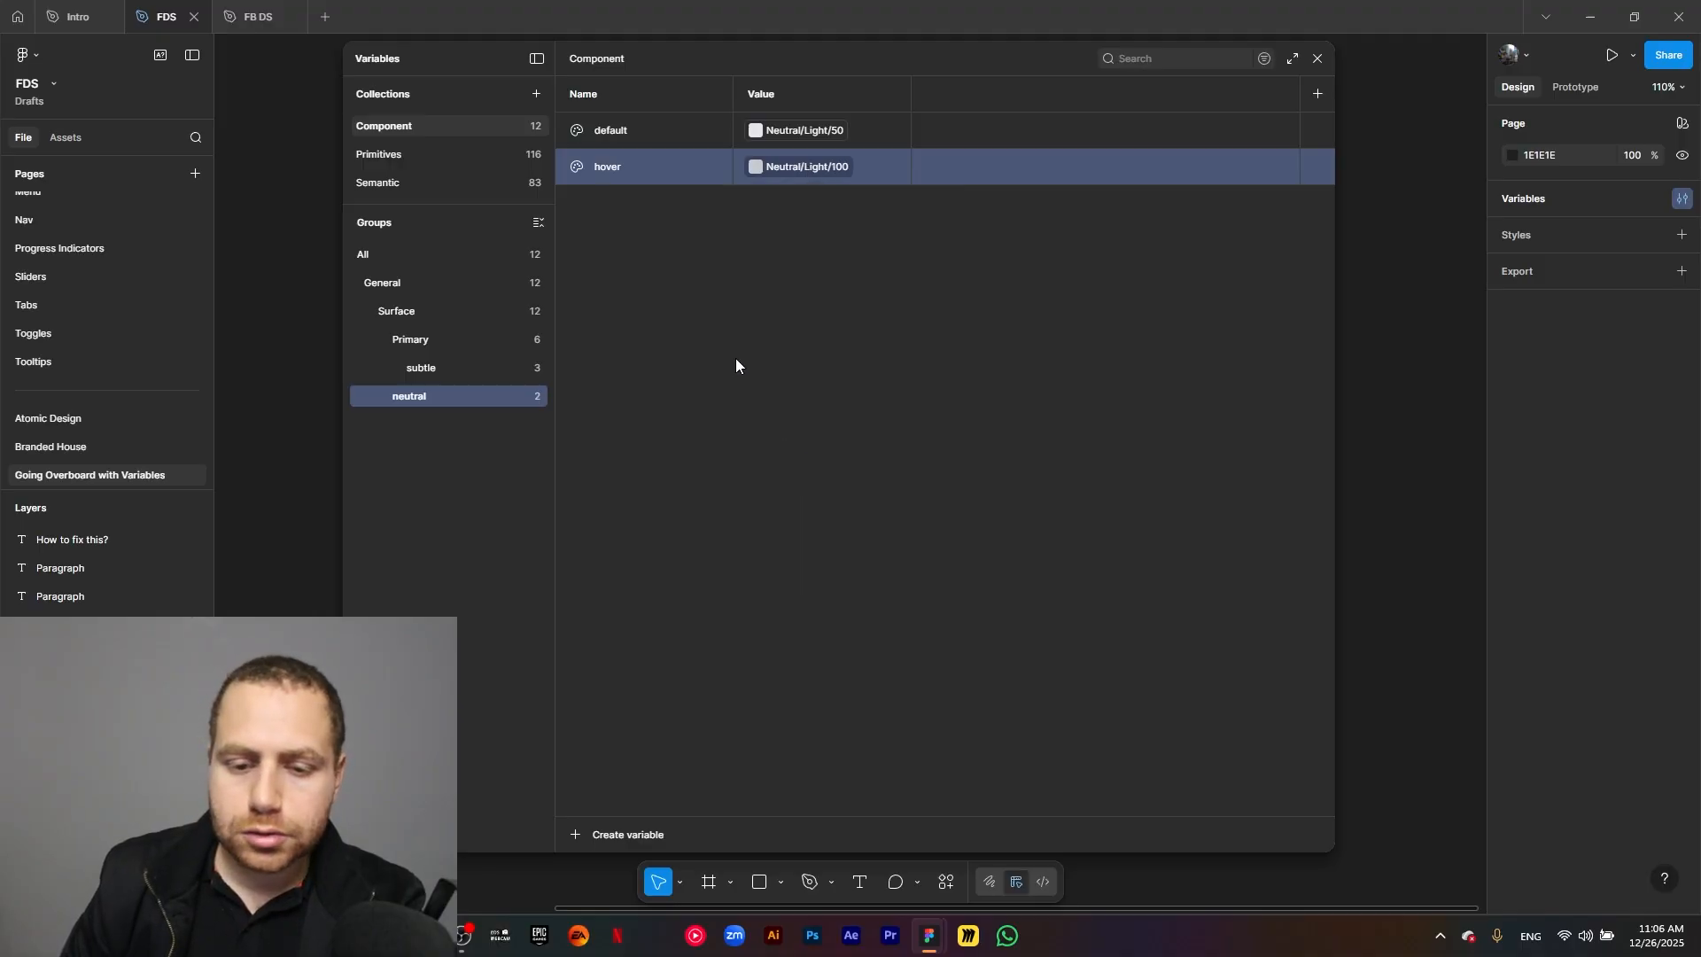
# Duplicate the neutral group's hover variable as pressed and link the copy to Neutral/Light/200.
pyautogui.hotkey('ctrl', 'd')
pyautogui.write('p')
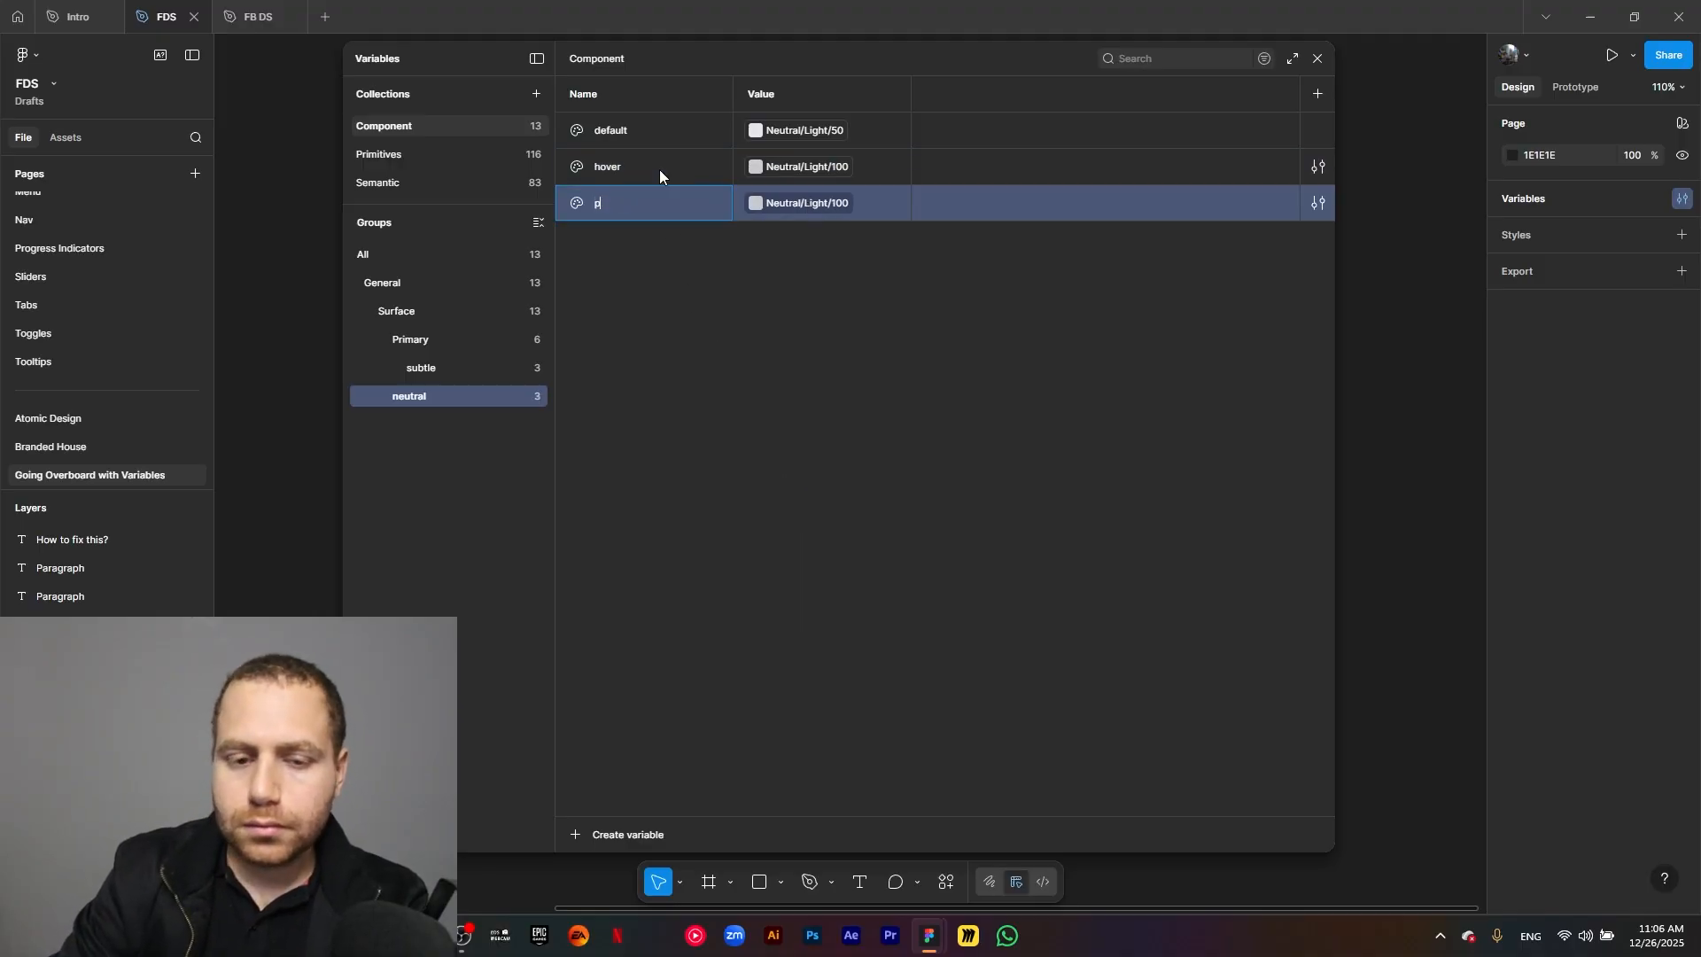
pyautogui.write('ressed')
pyautogui.click(799, 206)
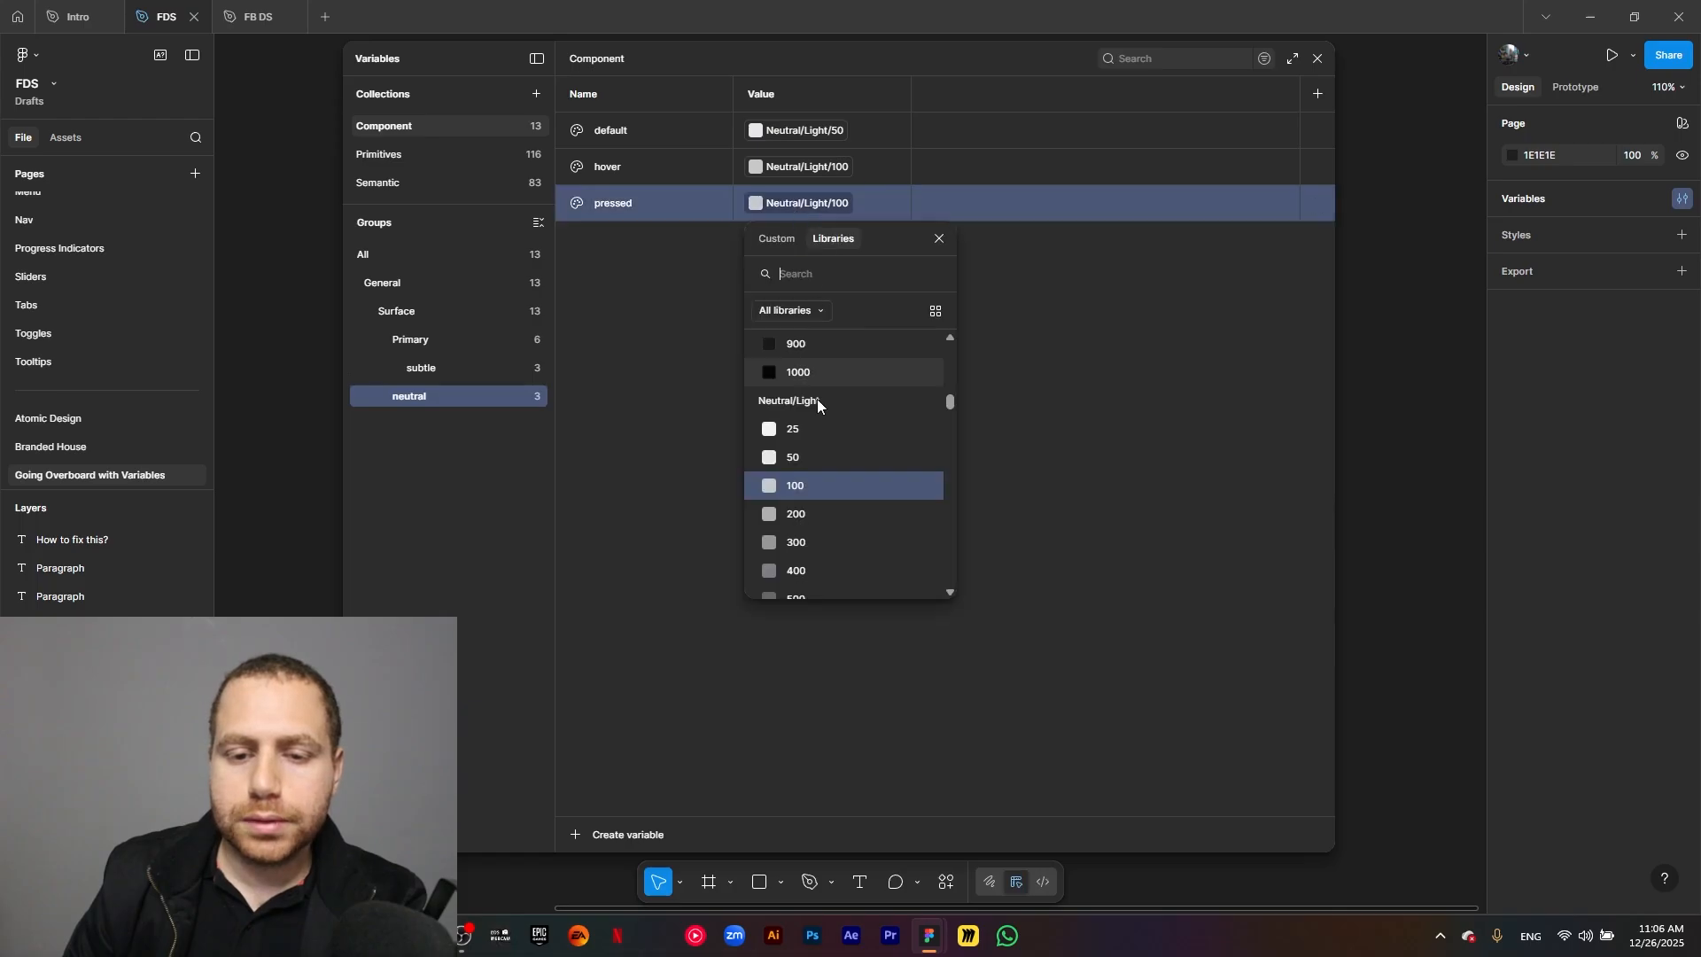
pyautogui.click(812, 515)
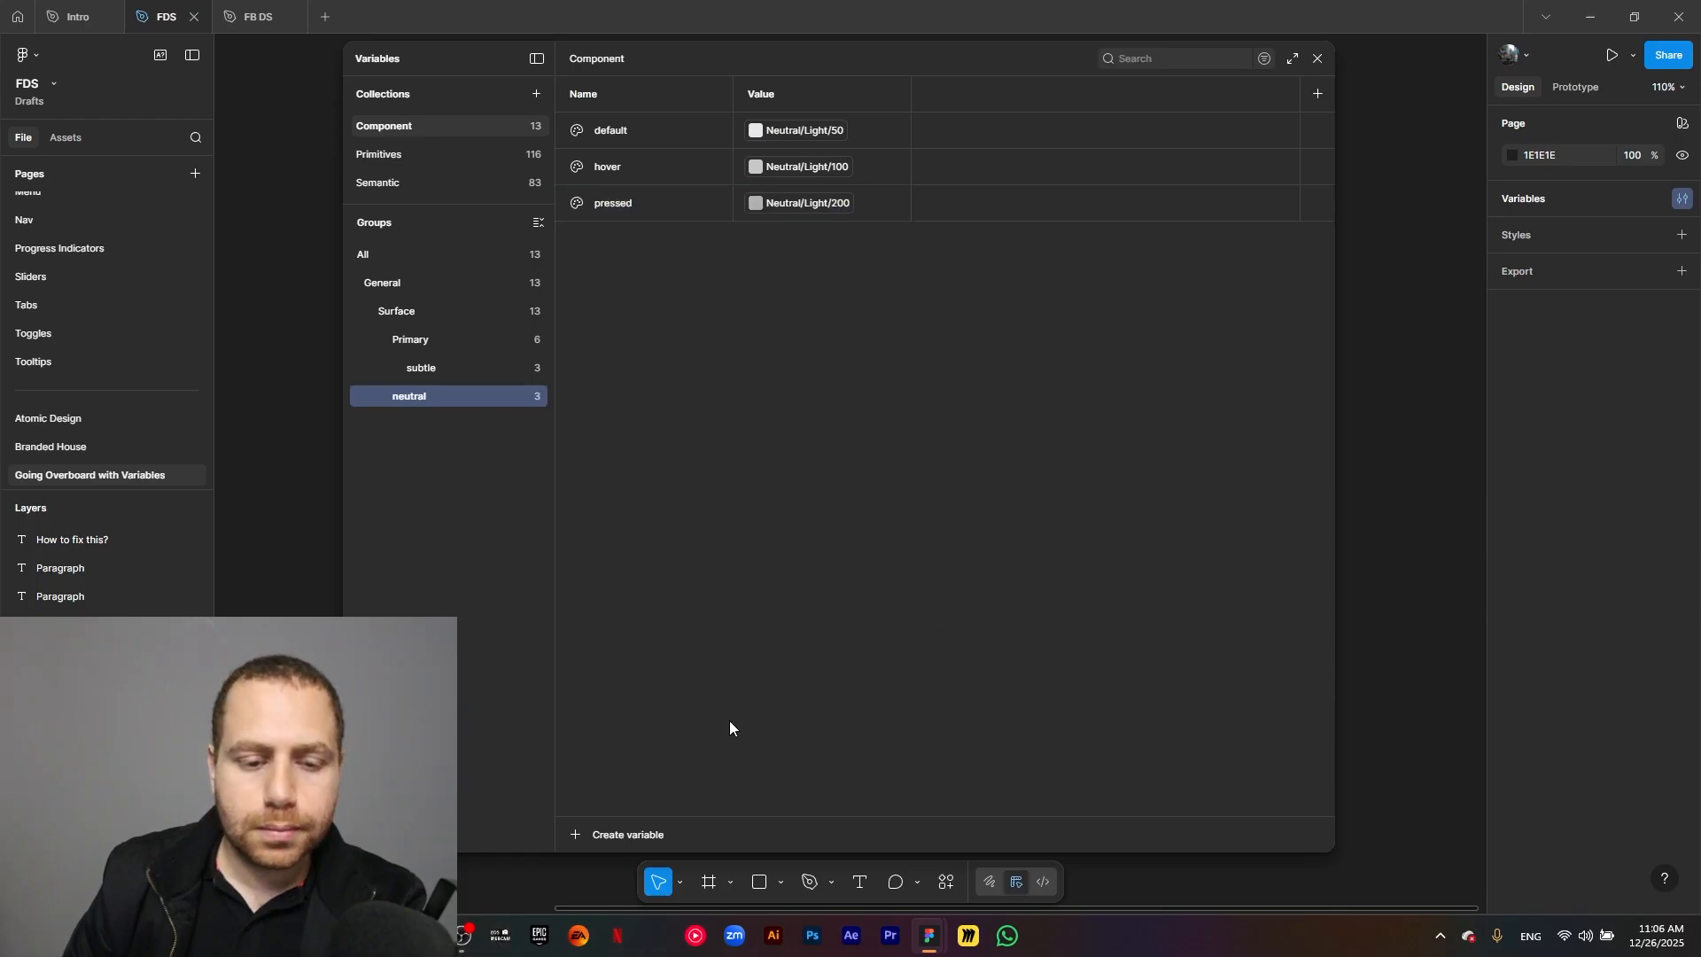
# Create a color variable named success/default in the Surface group.
pyautogui.click(404, 309)
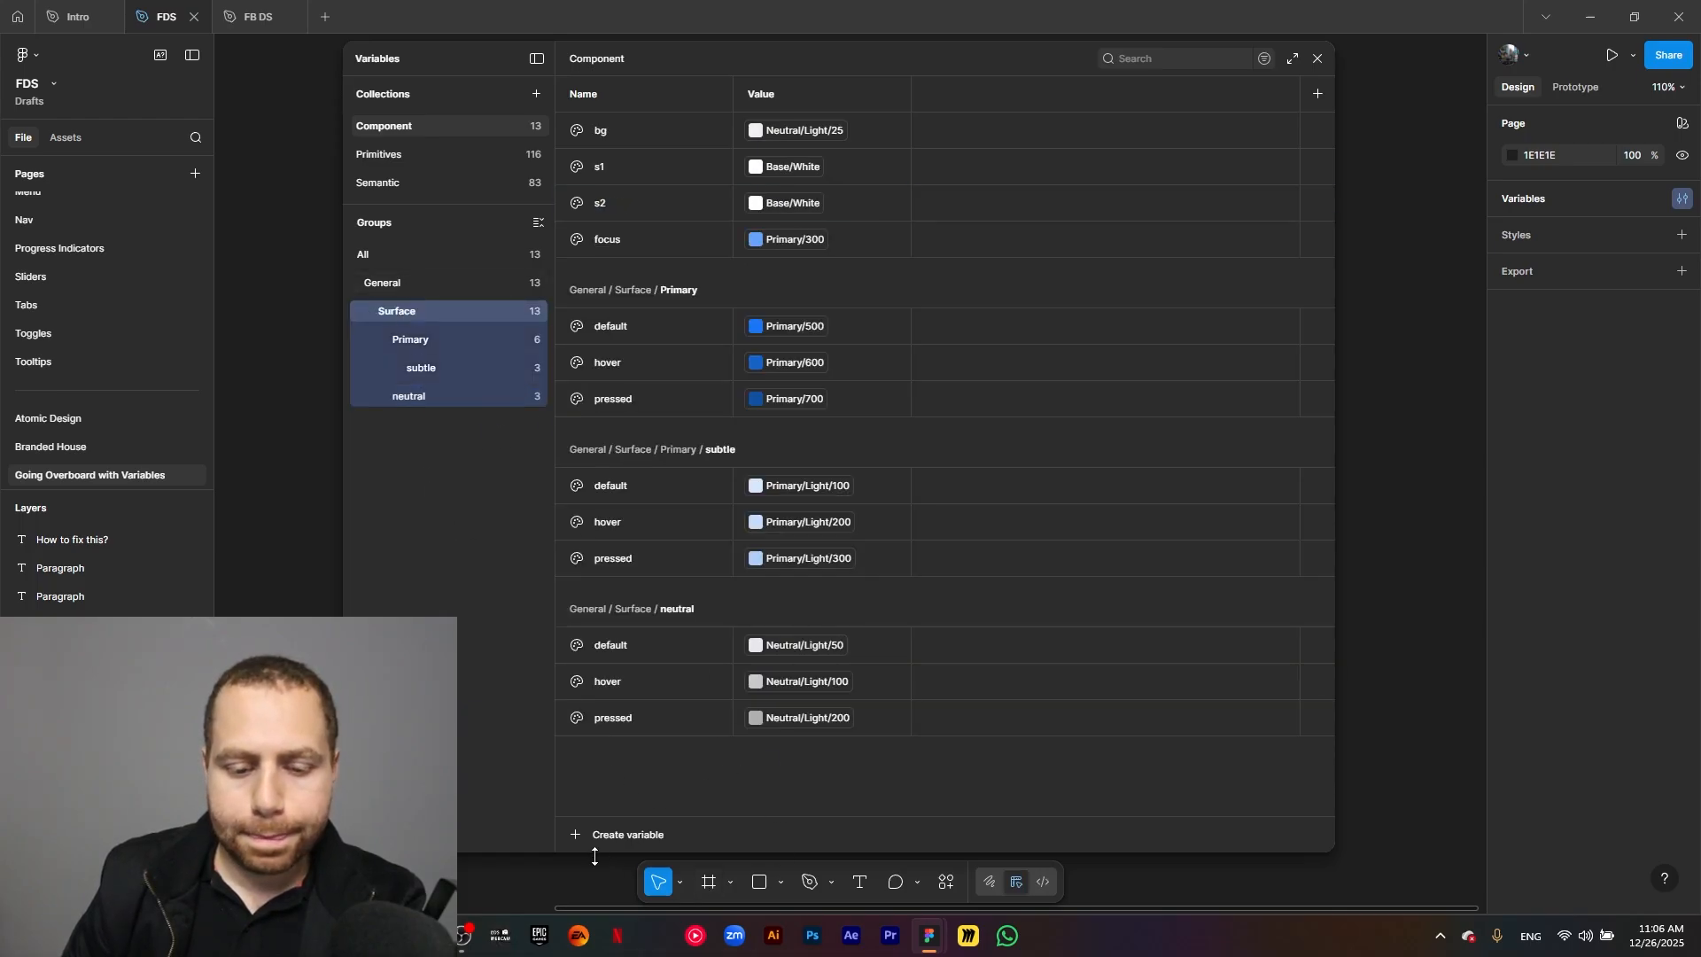
pyautogui.click(576, 836)
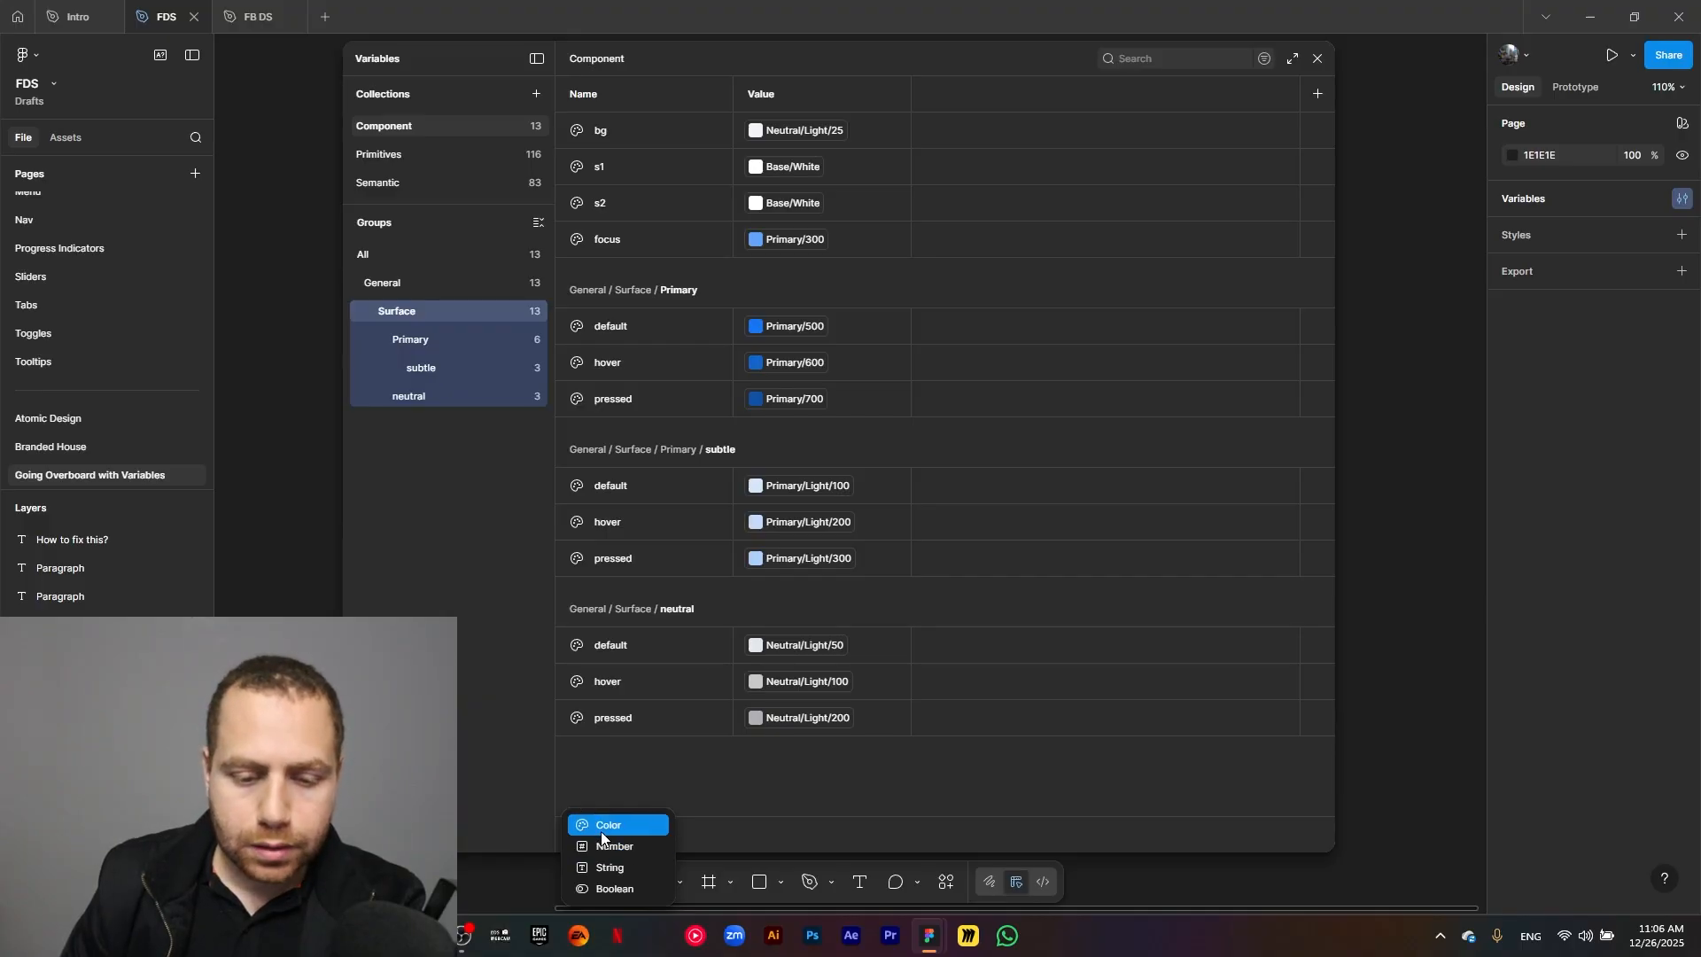
pyautogui.click(601, 831)
pyautogui.write('suc')
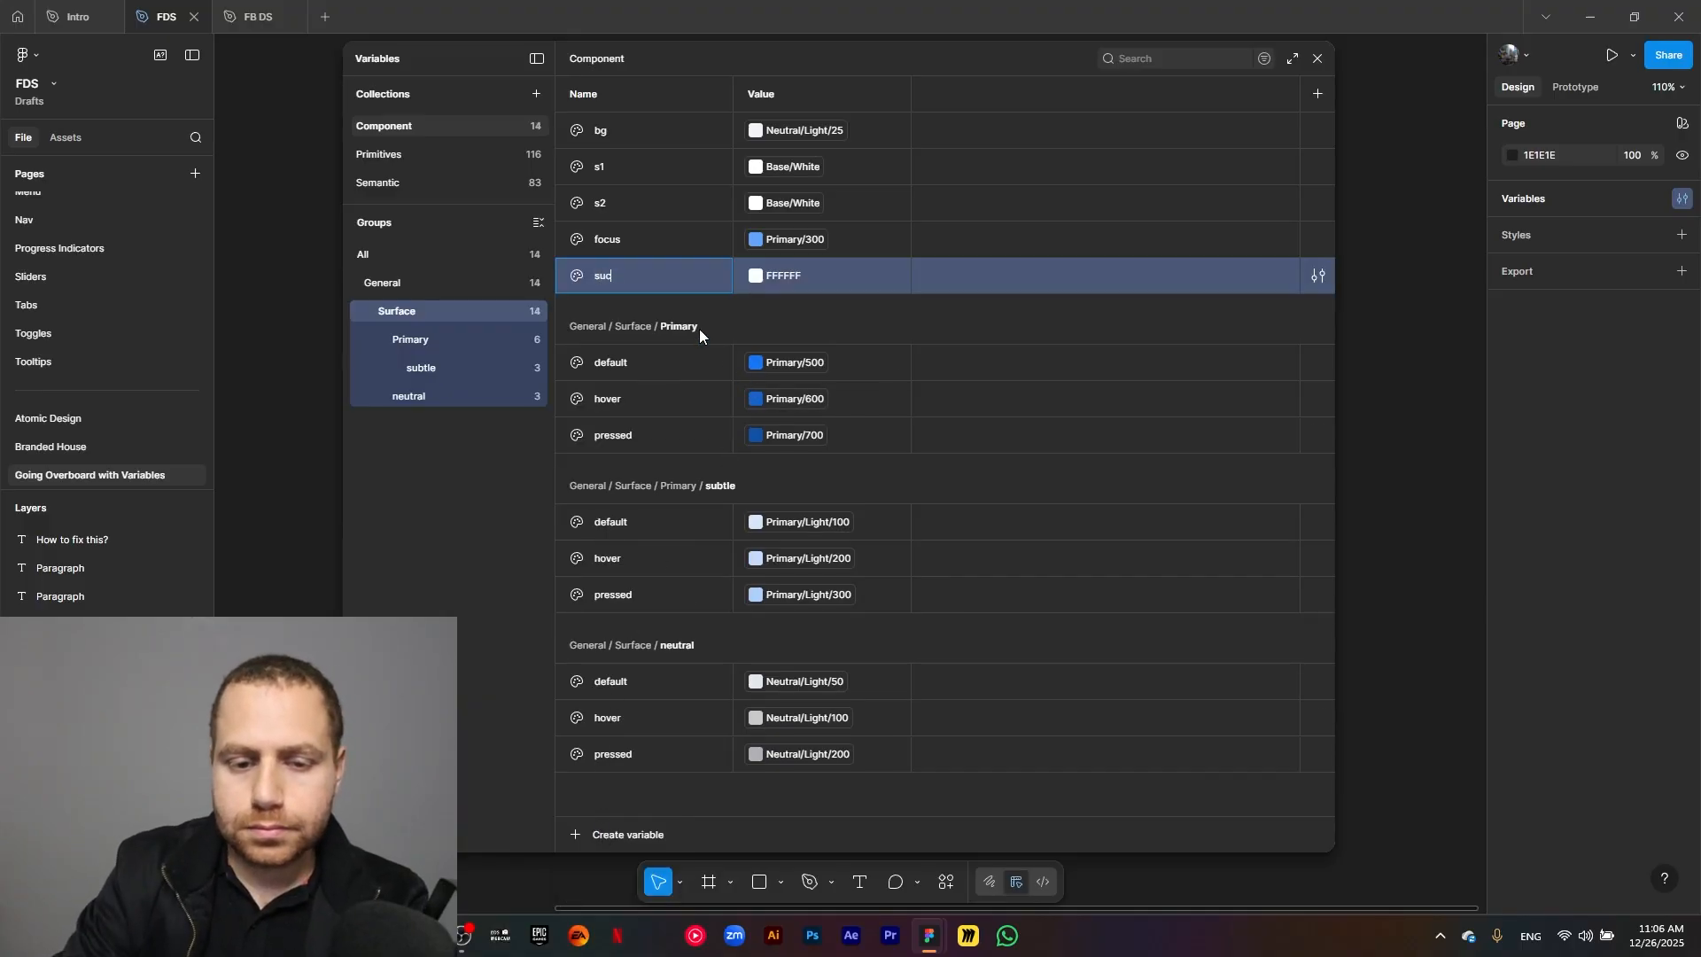
pyautogui.write('cess/defau')
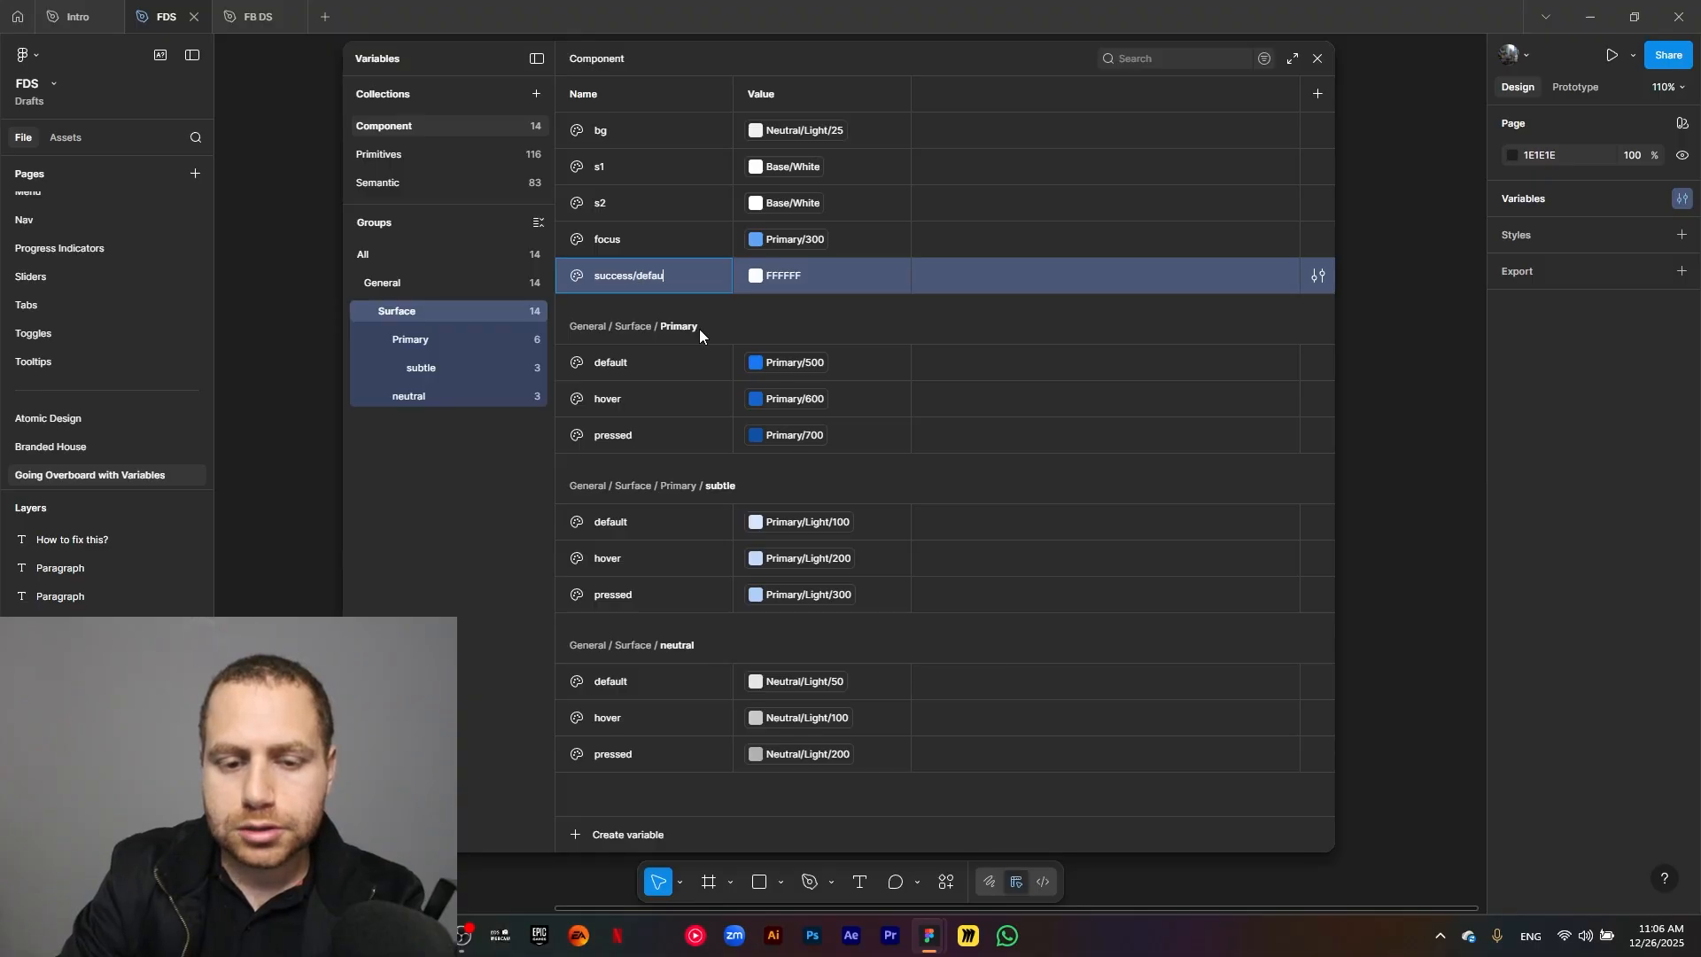
pyautogui.write('lt')
pyautogui.press('Return')
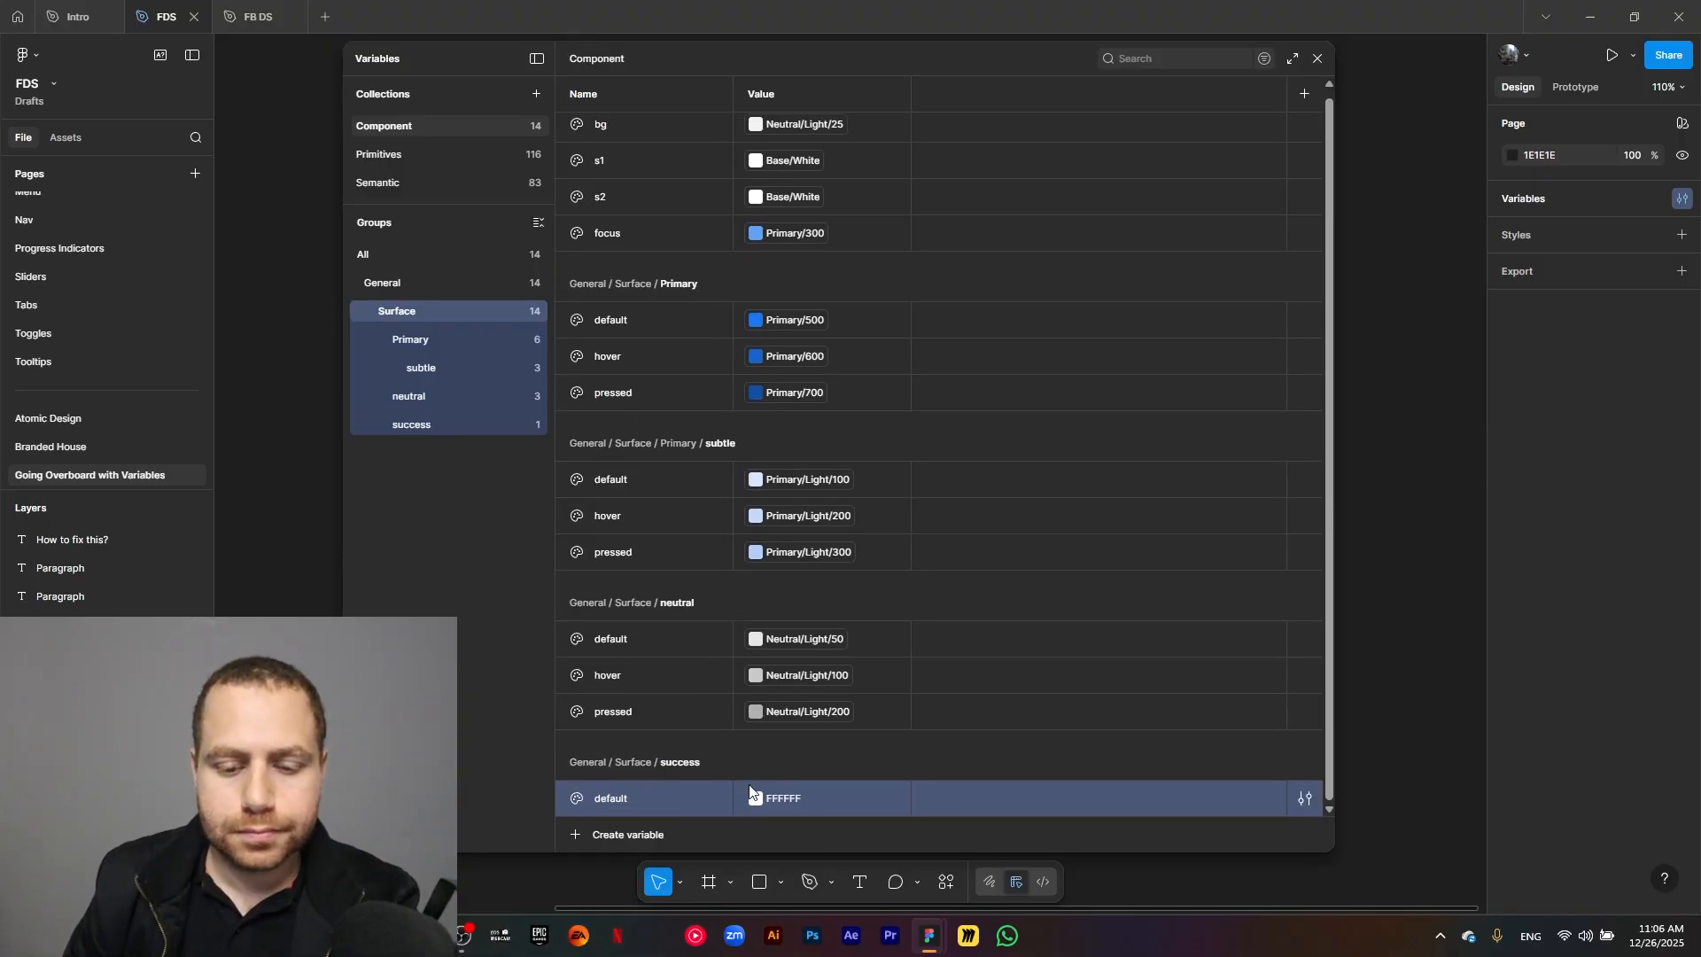
# Link the success group's default variable to the library color Success/500.
pyautogui.click(754, 796)
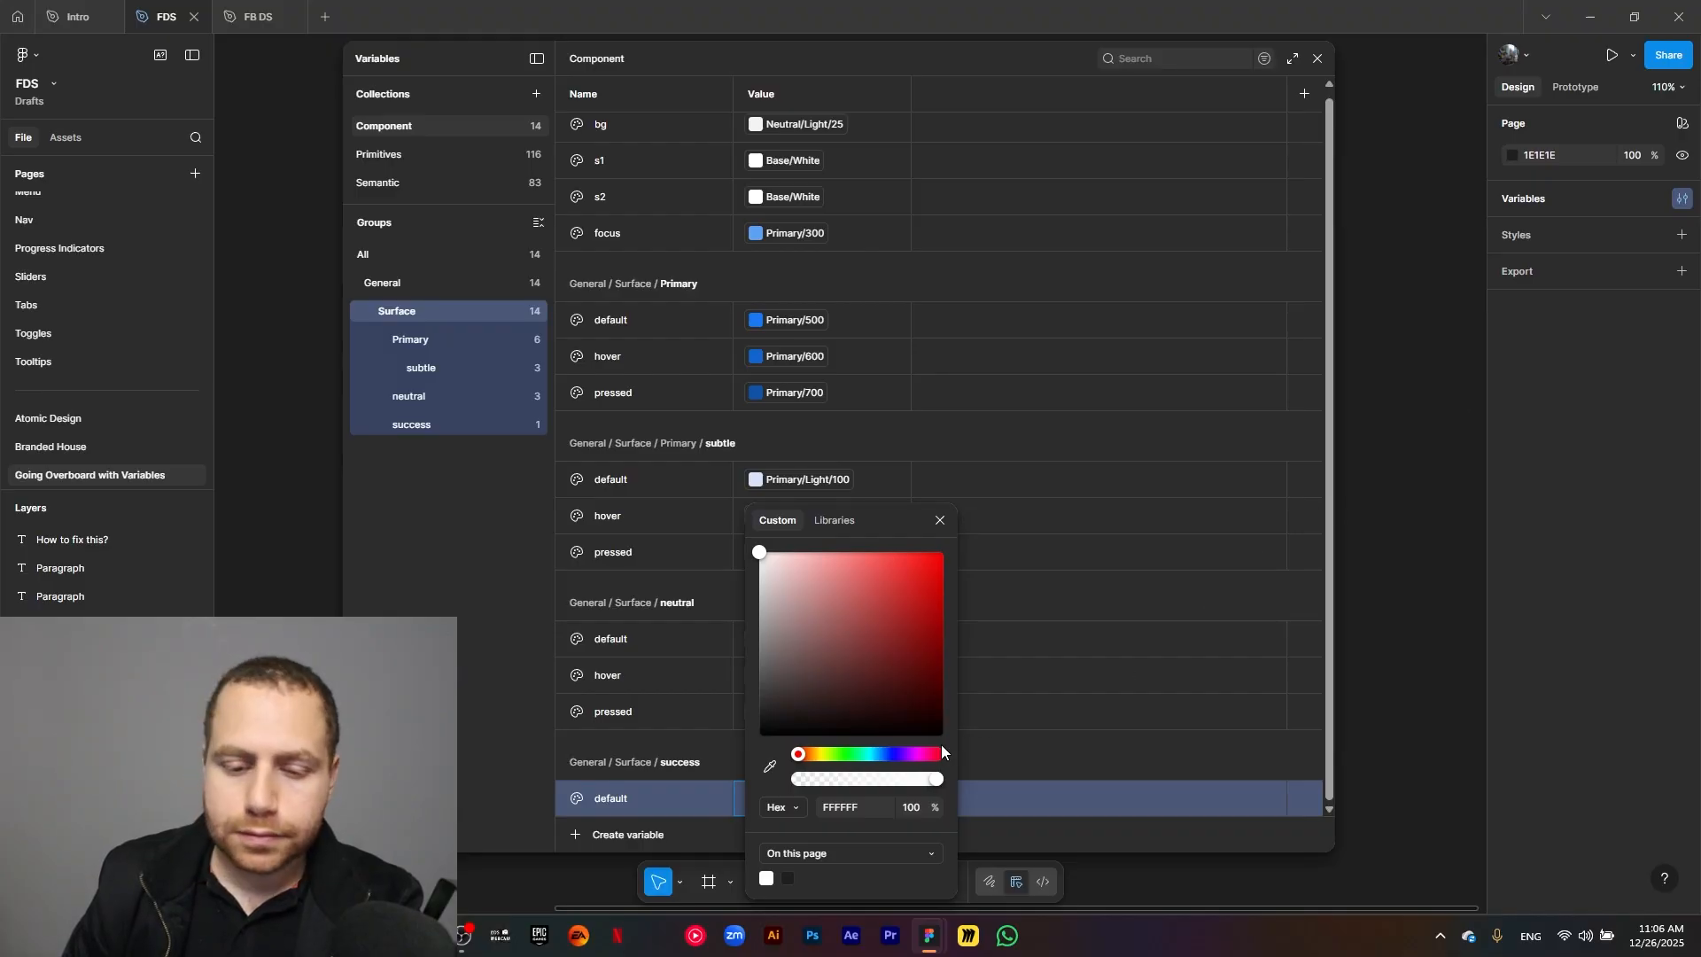
pyautogui.click(847, 527)
pyautogui.write('success')
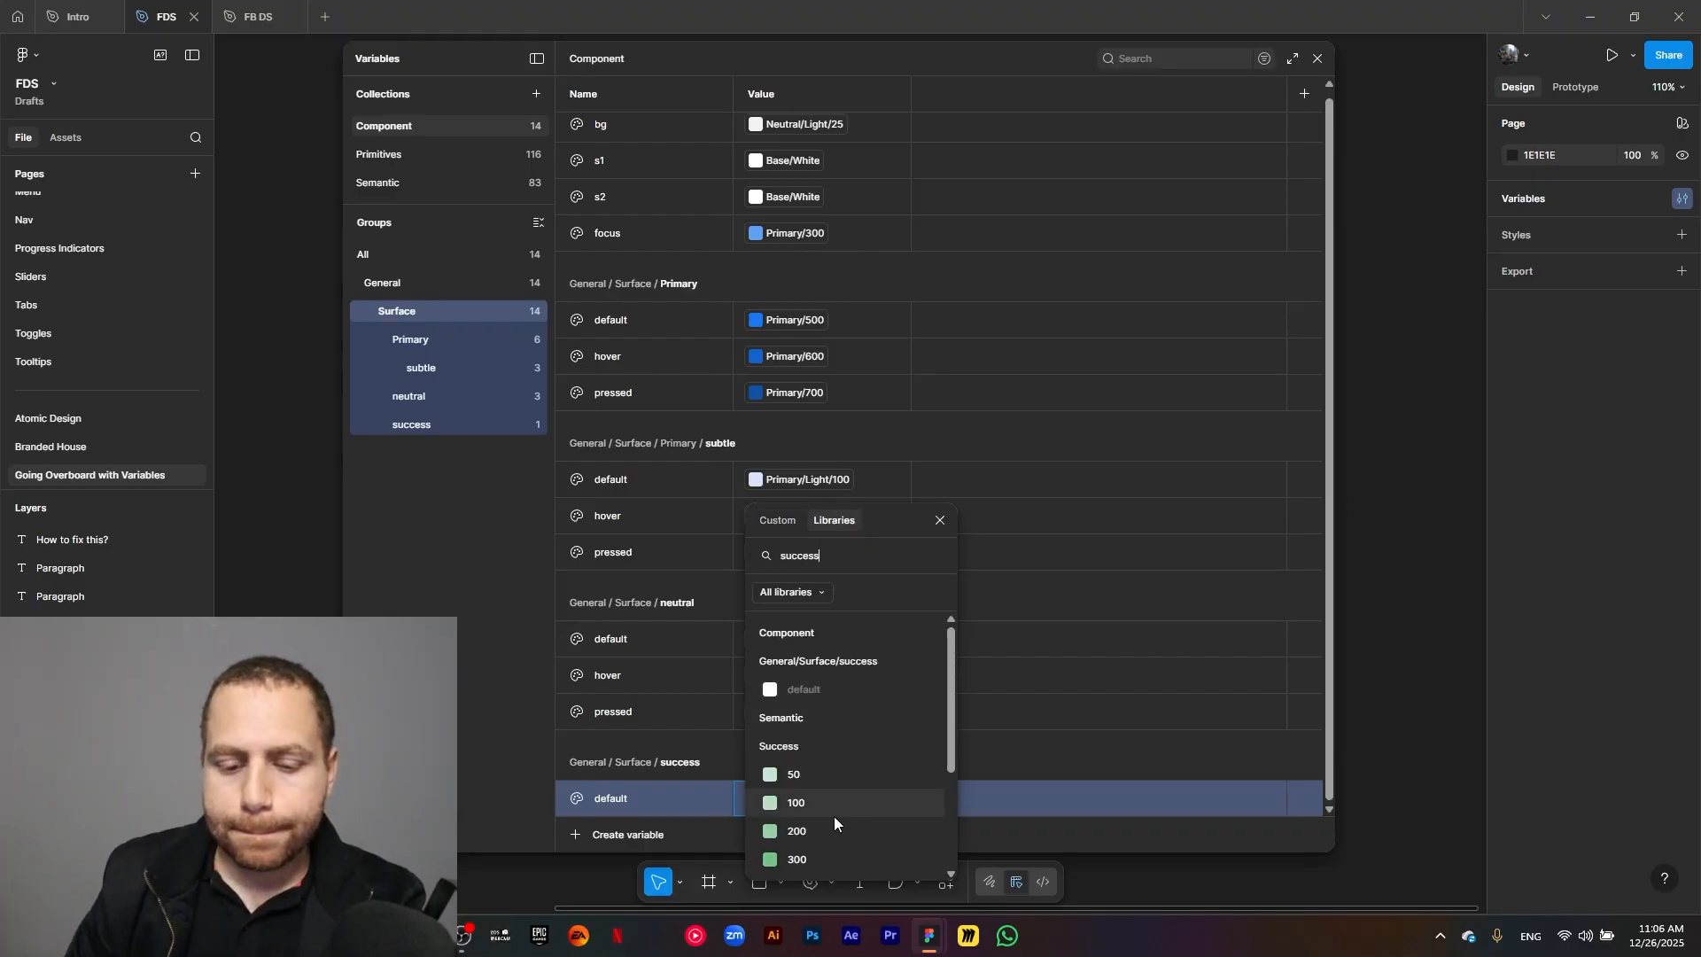
pyautogui.scroll(-2, 834, 808)
pyautogui.click(833, 820)
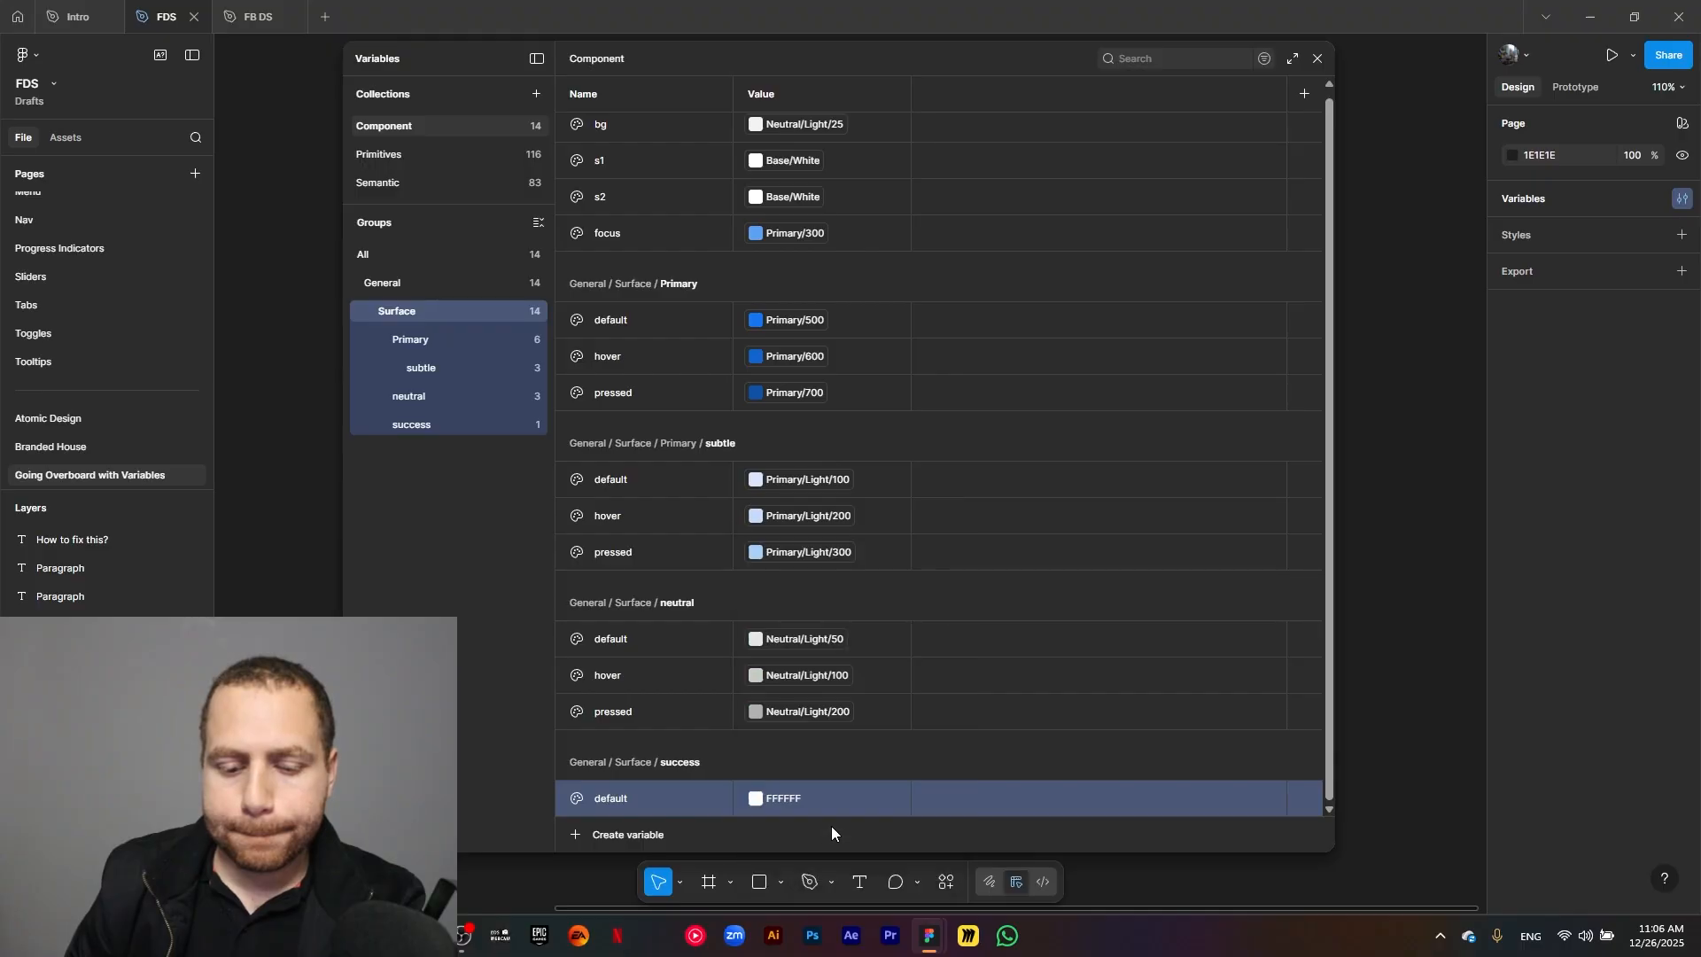
# Show only the success group and duplicate its default variable into two more variables named hover and pressed.
pyautogui.click(418, 423)
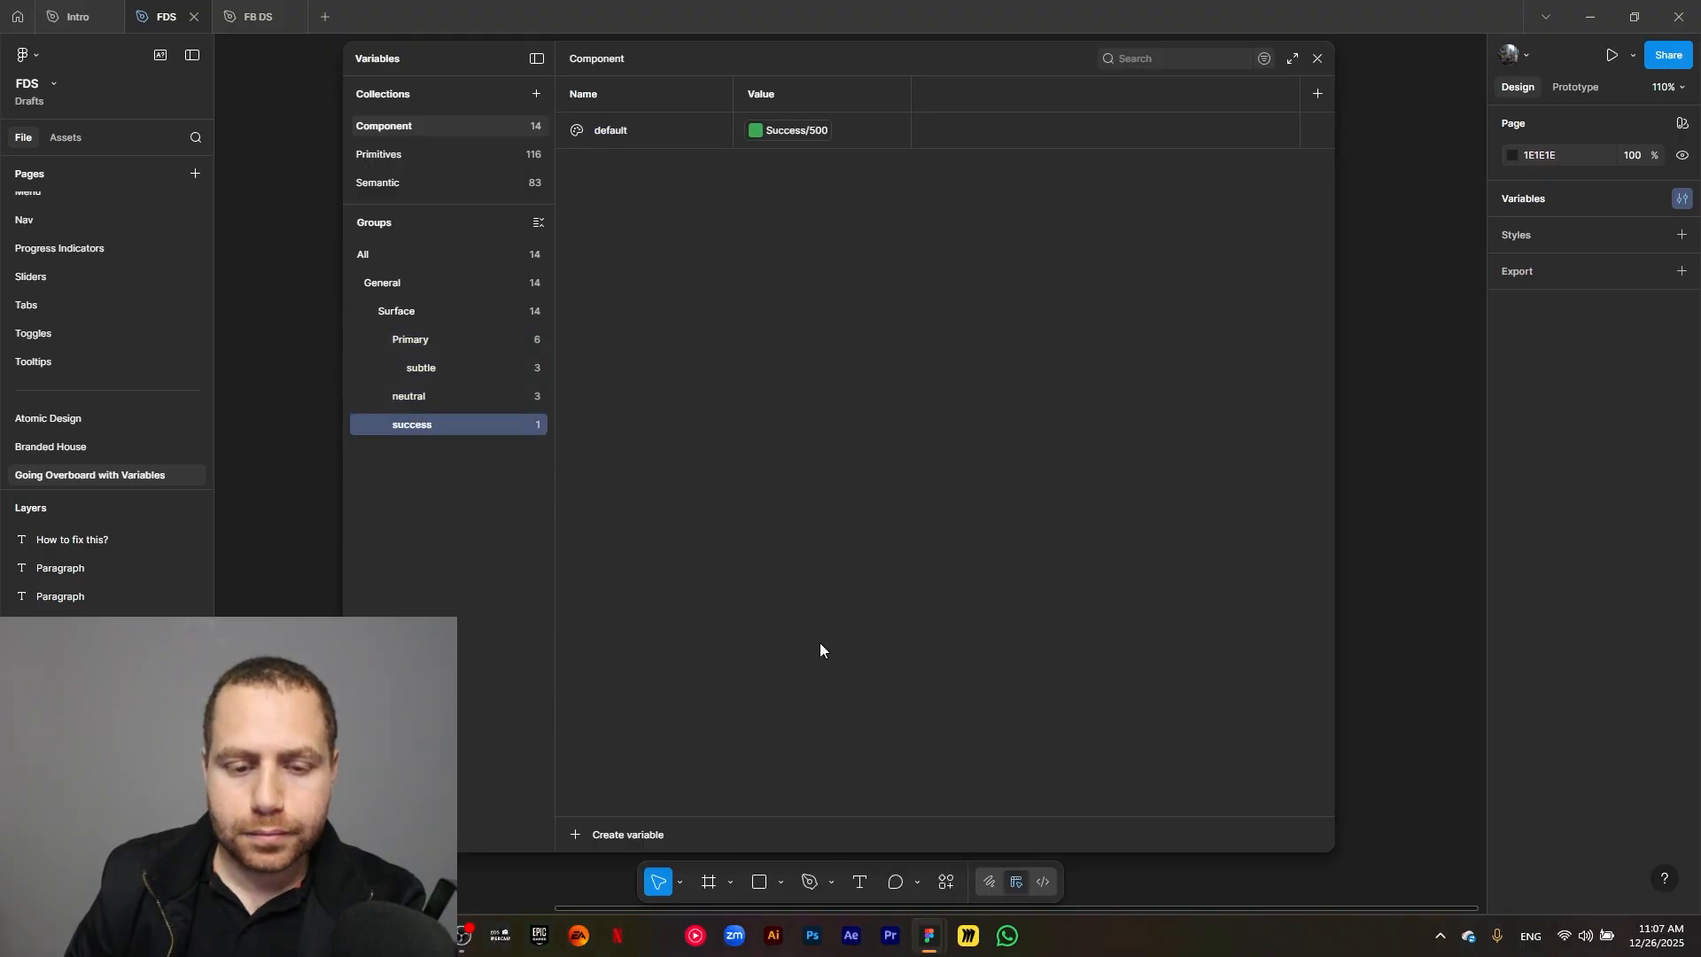
pyautogui.click(651, 130)
pyautogui.hotkey('ctrl', 'd')
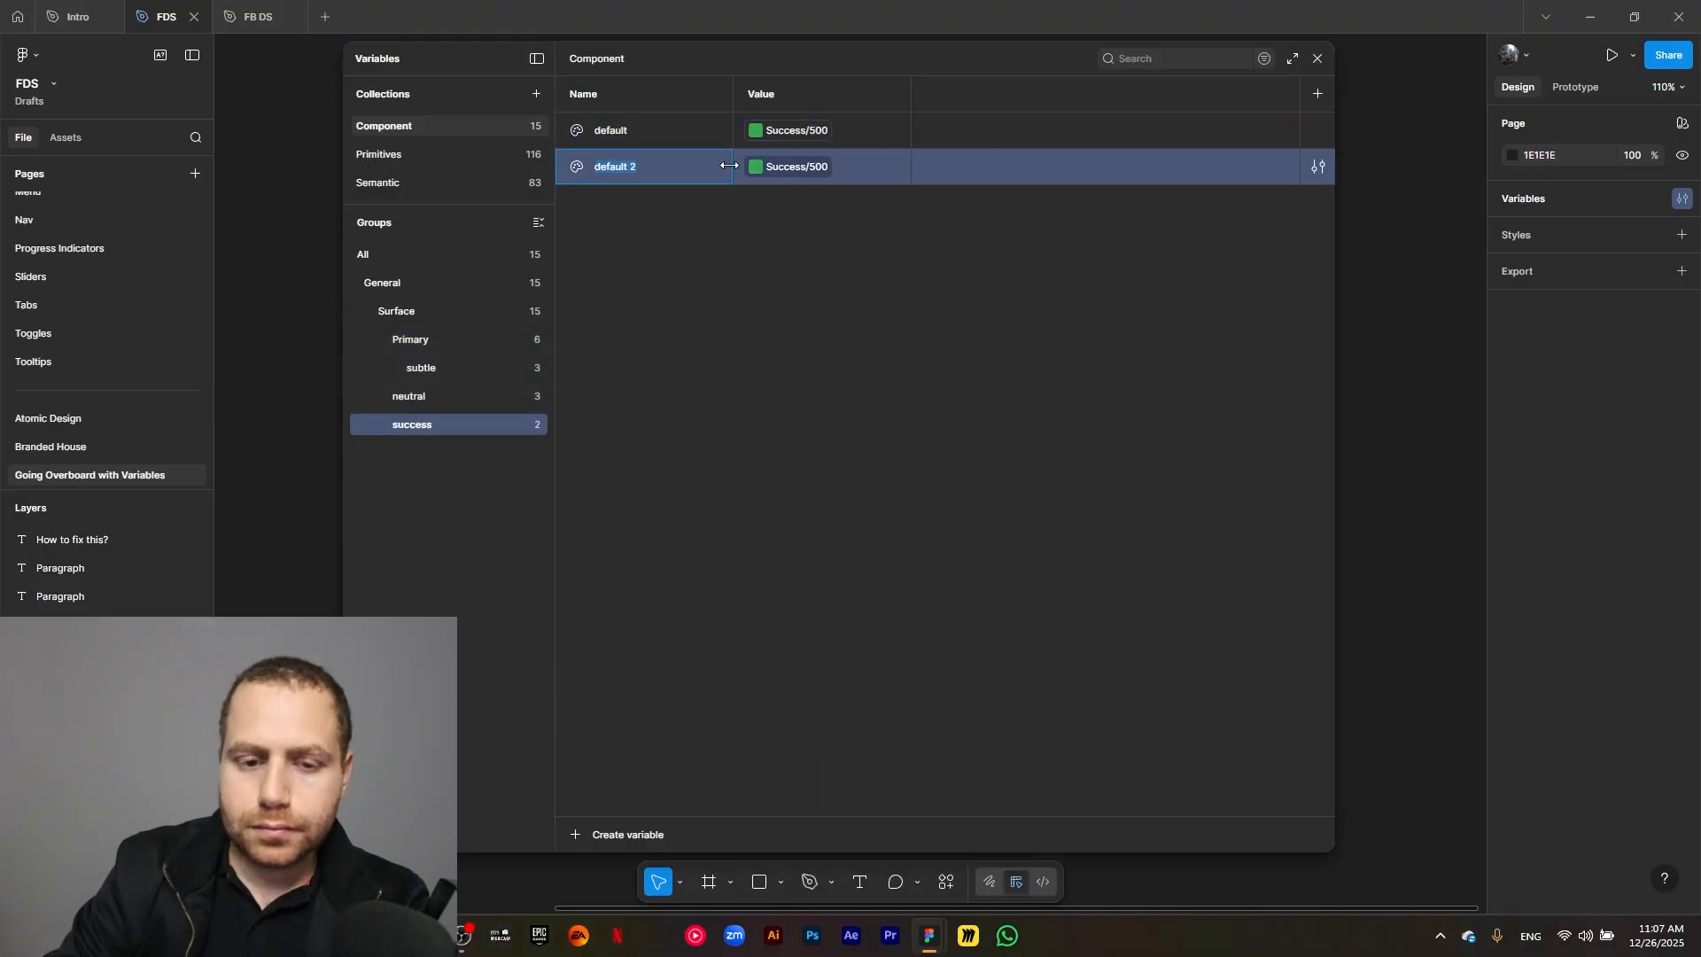
pyautogui.write('hover')
pyautogui.click(723, 200)
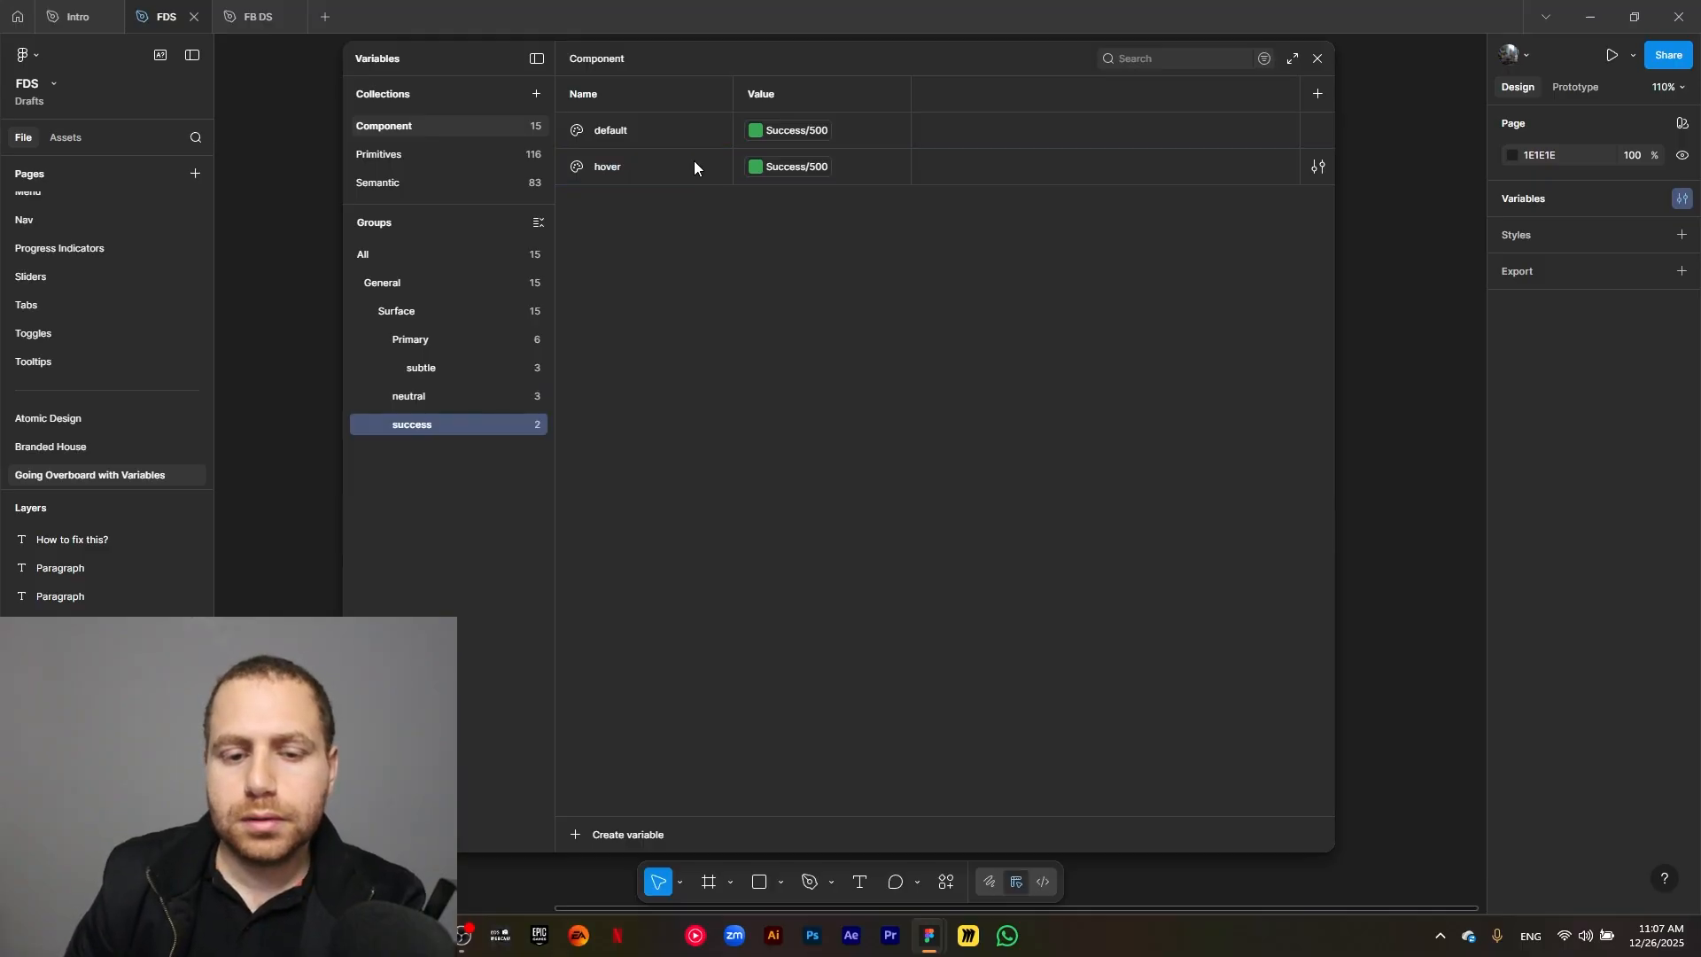
pyautogui.click(695, 161)
pyautogui.hotkey('ctrl', 'd')
pyautogui.write('pressed')
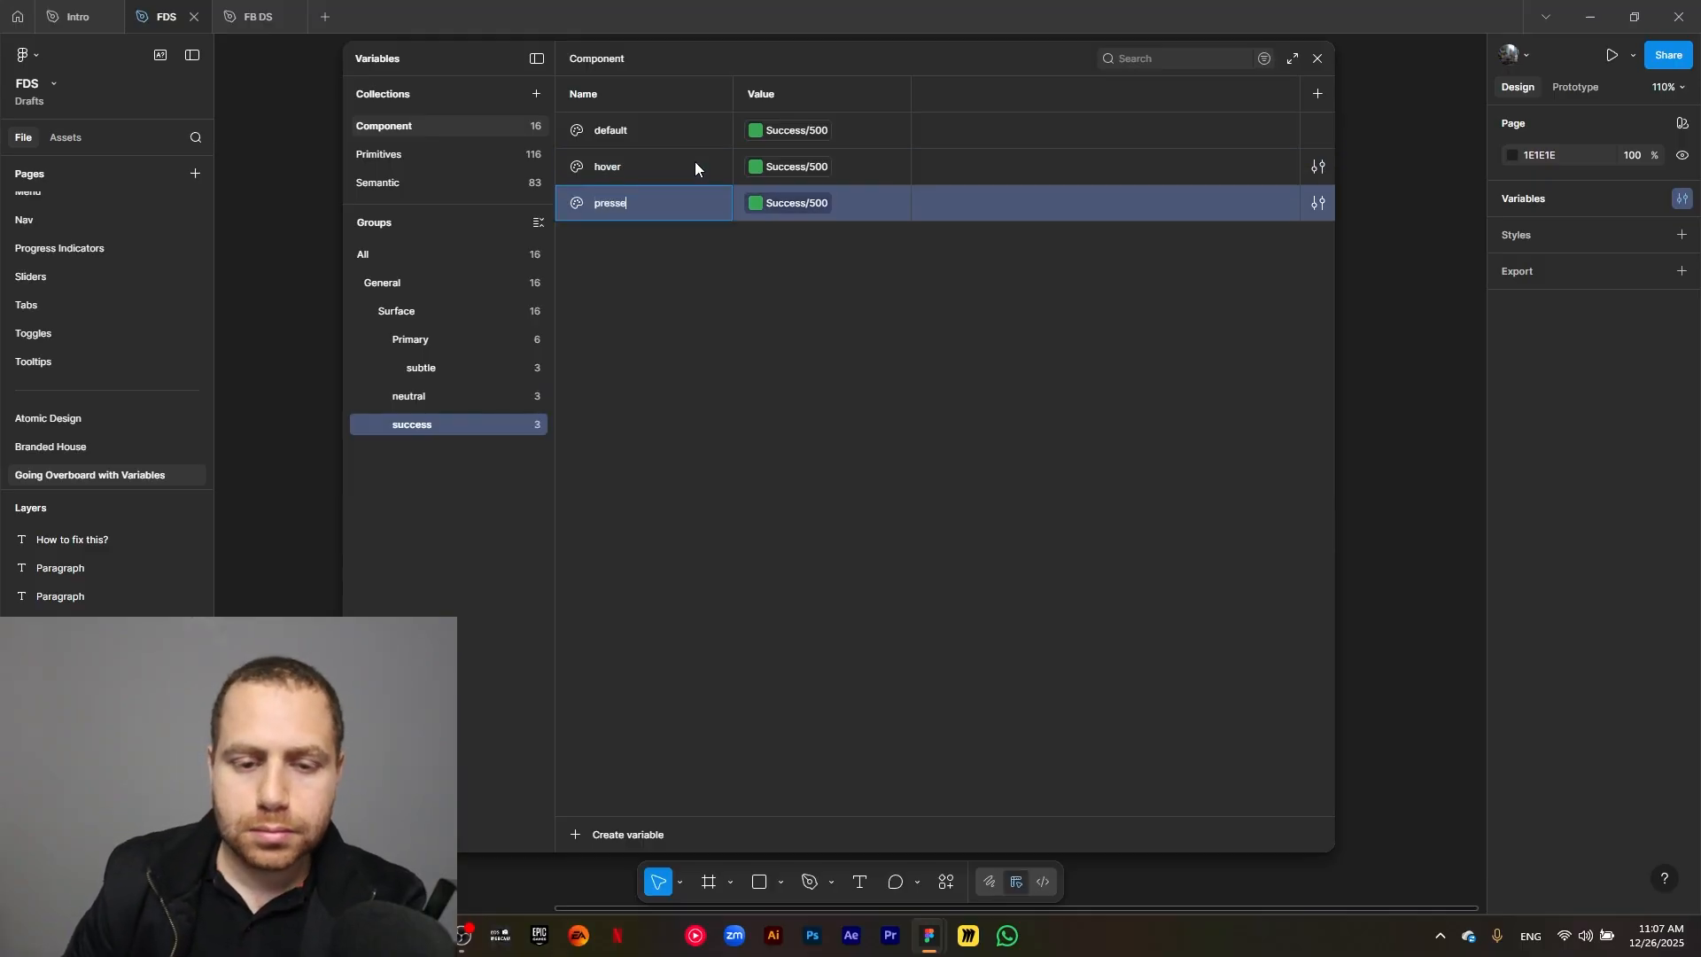
pyautogui.click(850, 262)
# Link the success group's hover variable to Success/600 and its pressed variable to Success/700.
pyautogui.click(797, 167)
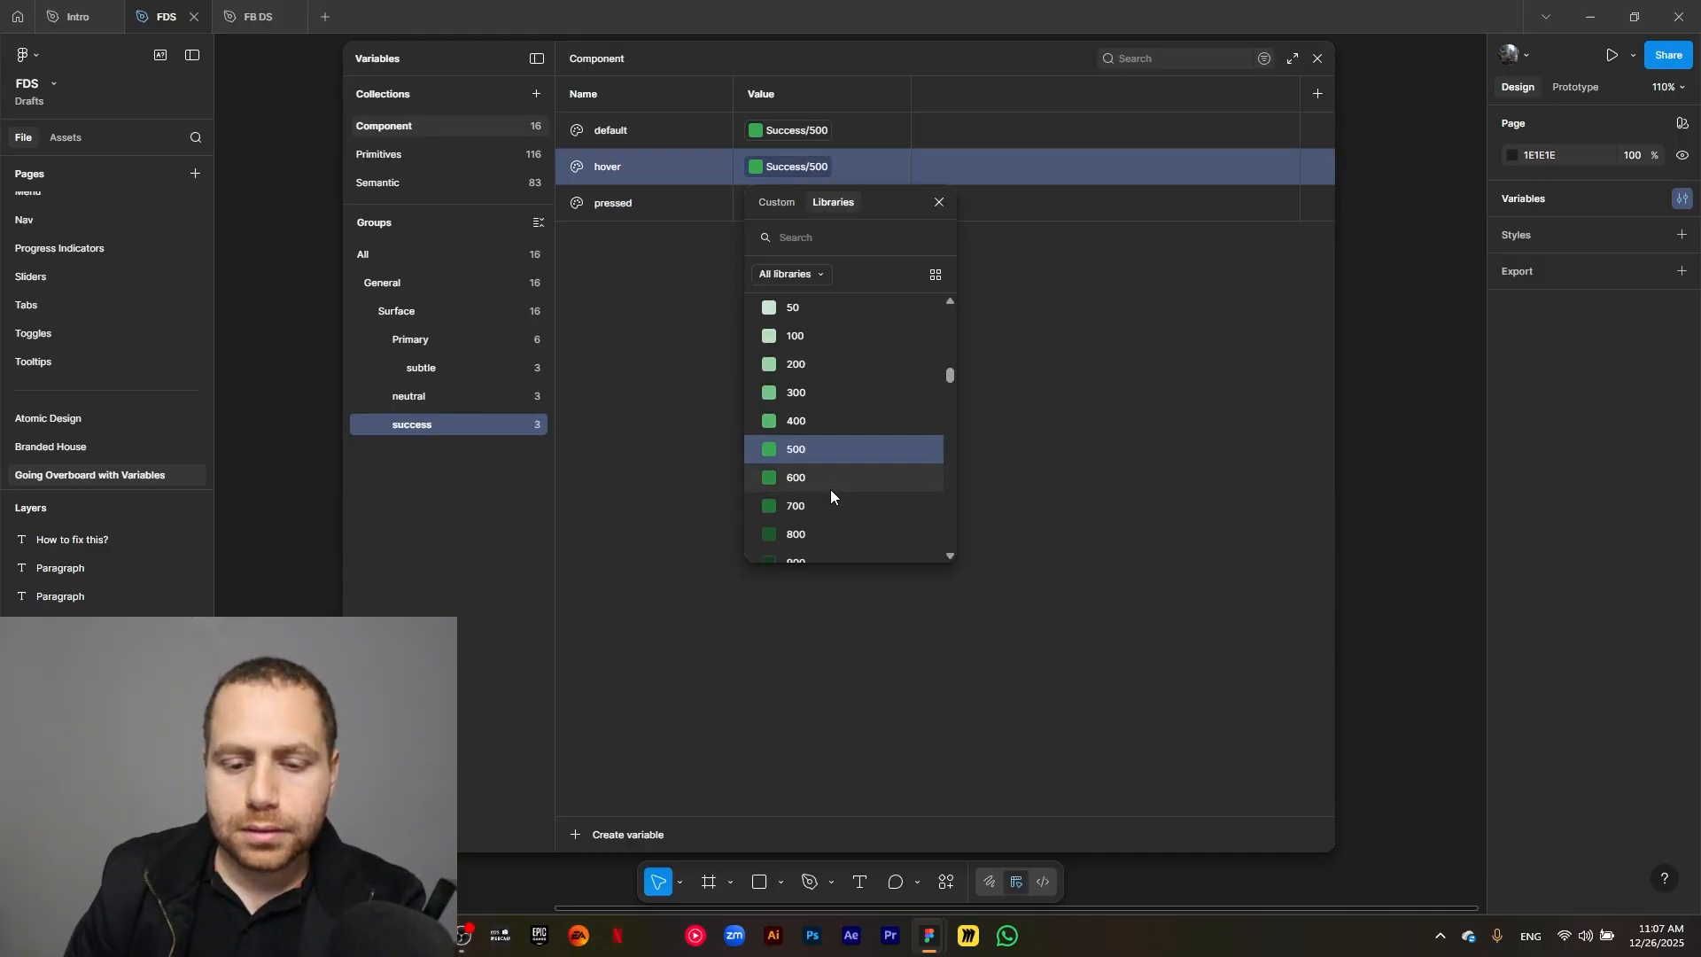
pyautogui.click(831, 487)
pyautogui.click(797, 203)
pyautogui.click(843, 532)
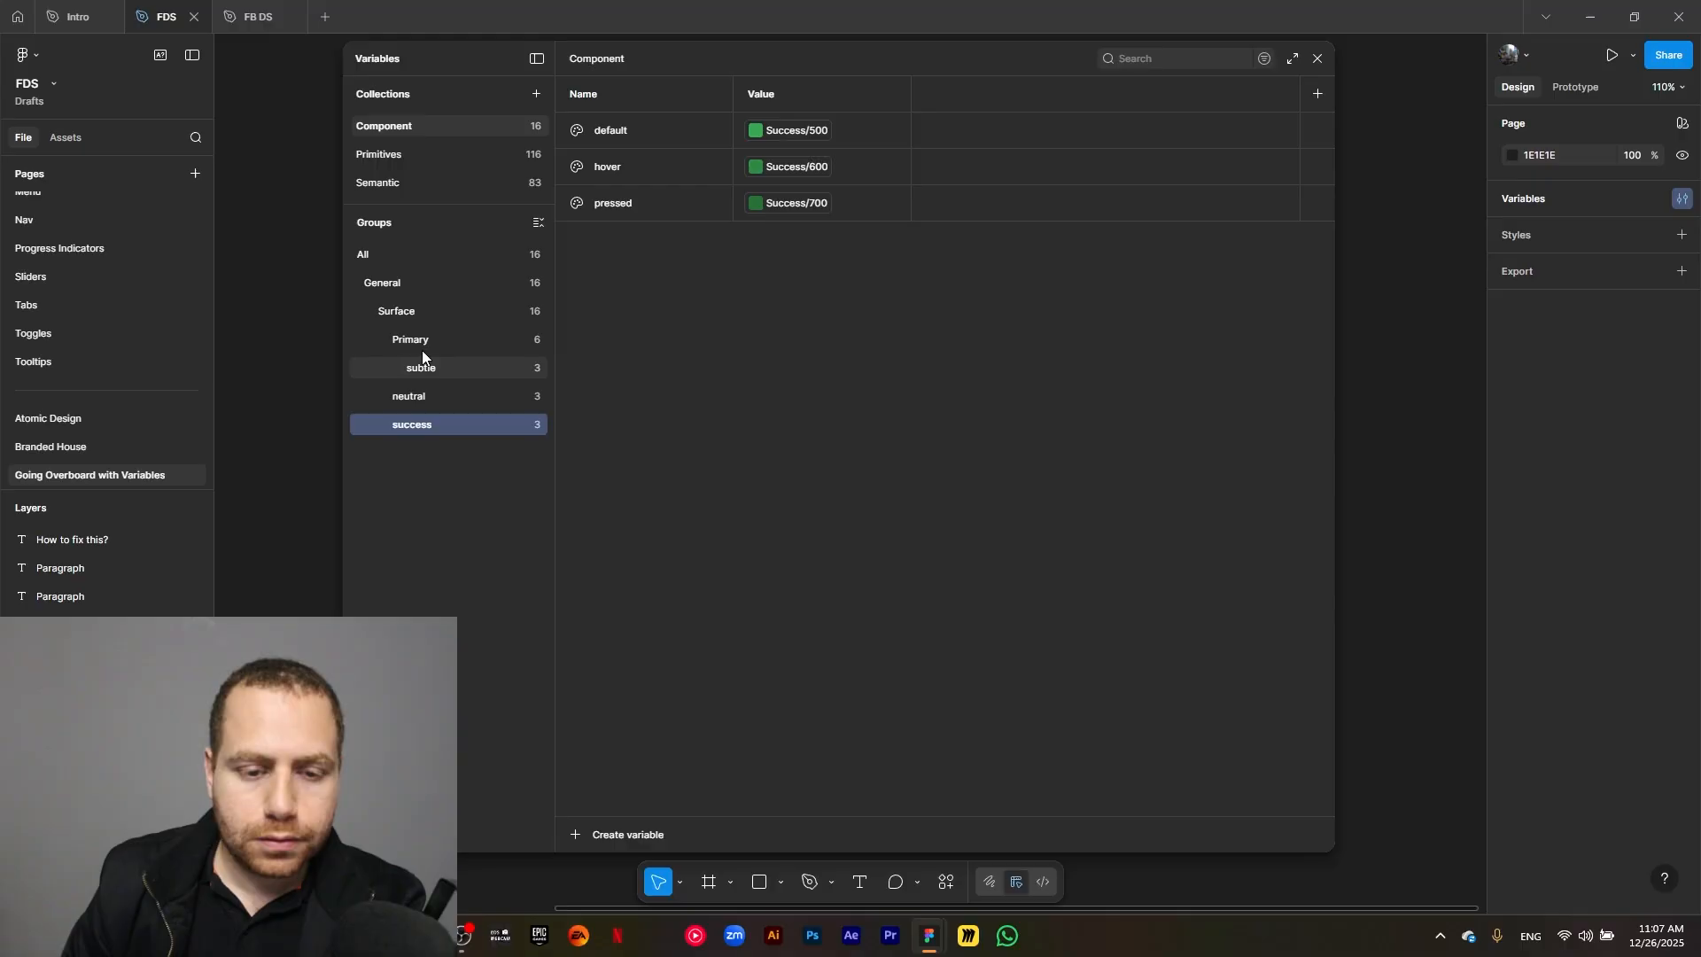
# Create a color variable named error/default in the Surface group.
pyautogui.click(422, 311)
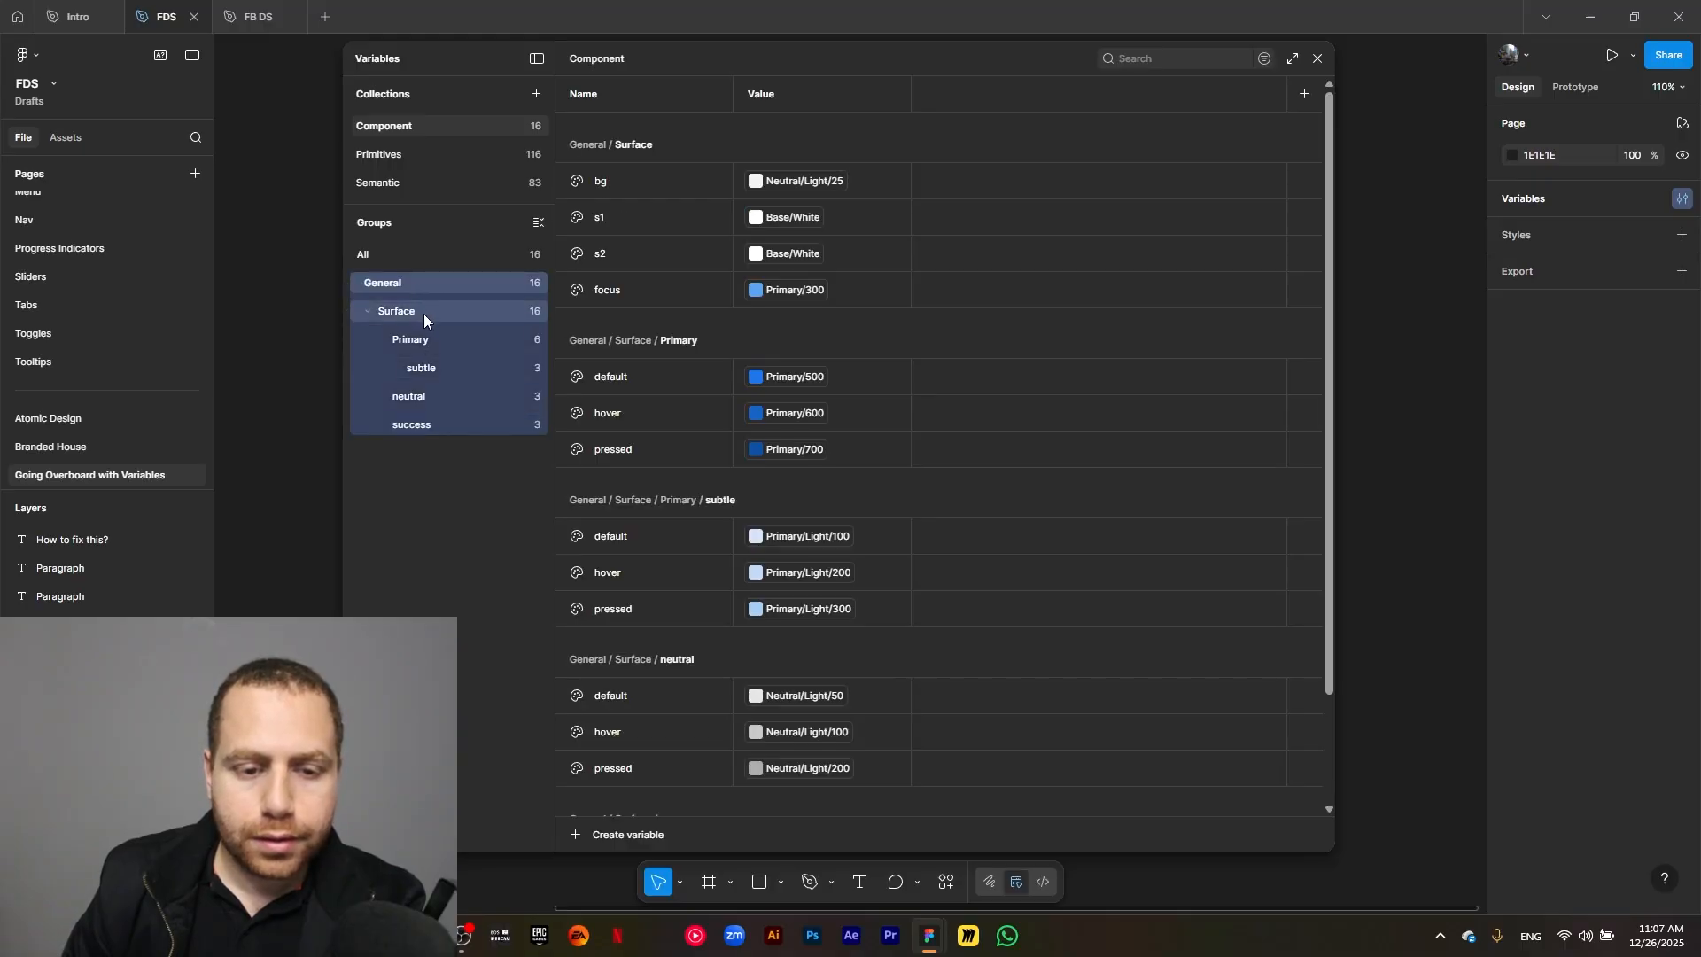
pyautogui.click(586, 833)
pyautogui.click(595, 819)
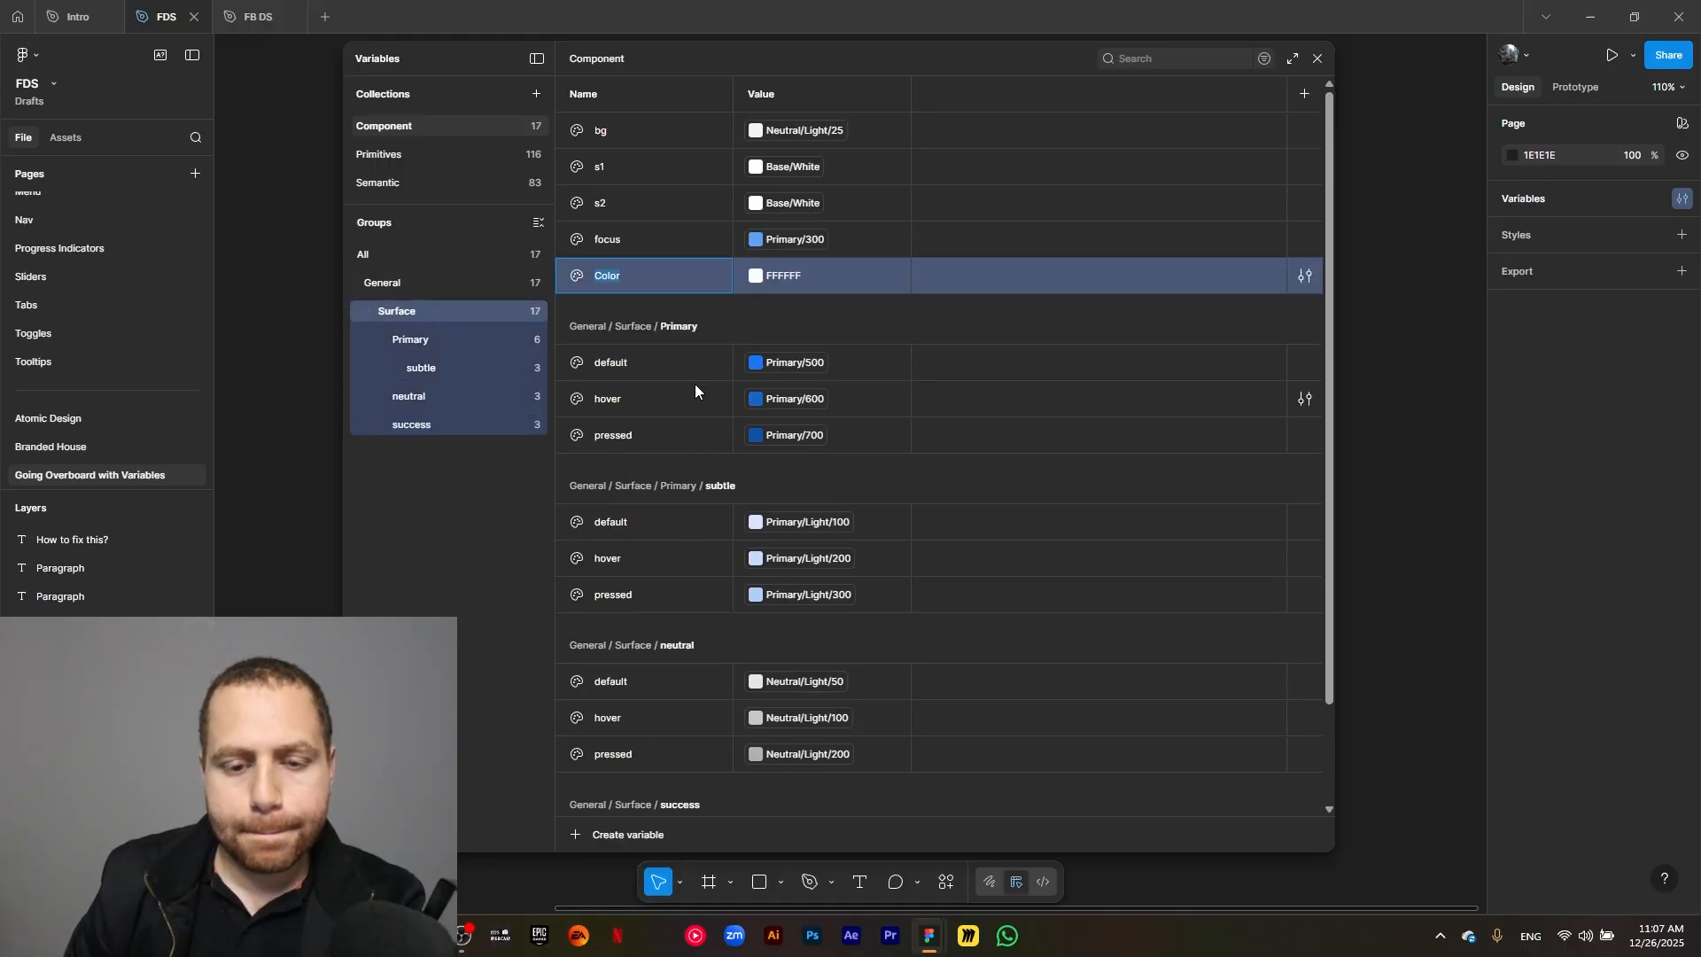
pyautogui.write('error')
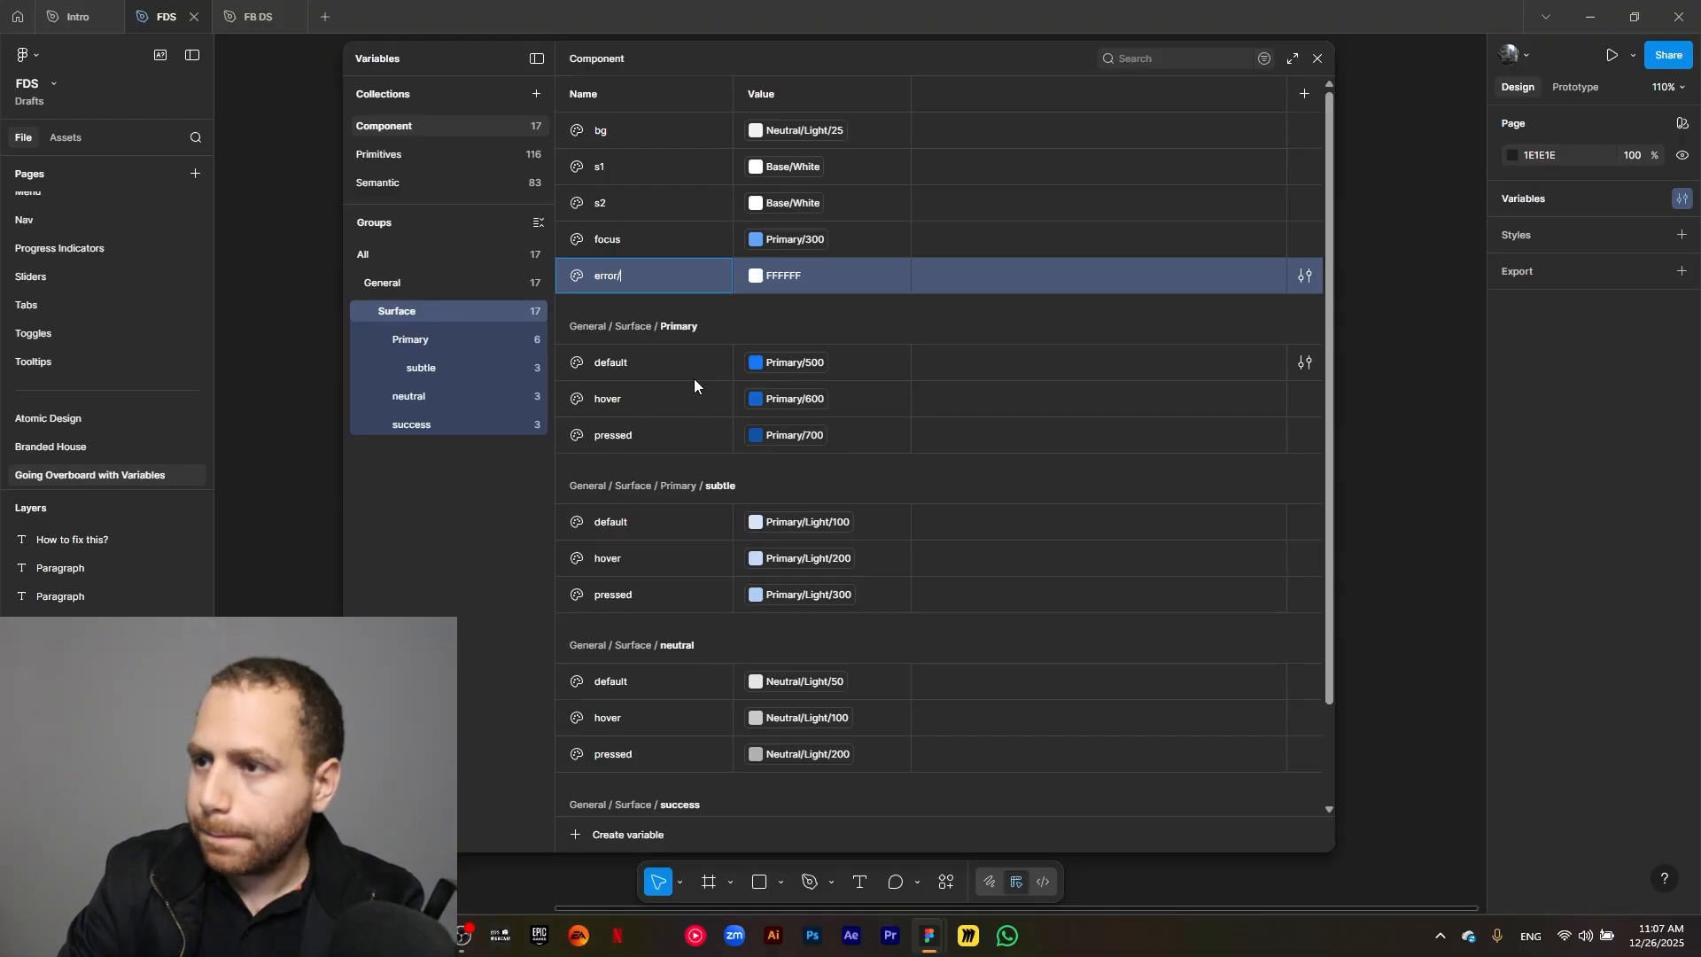
pyautogui.write('/default')
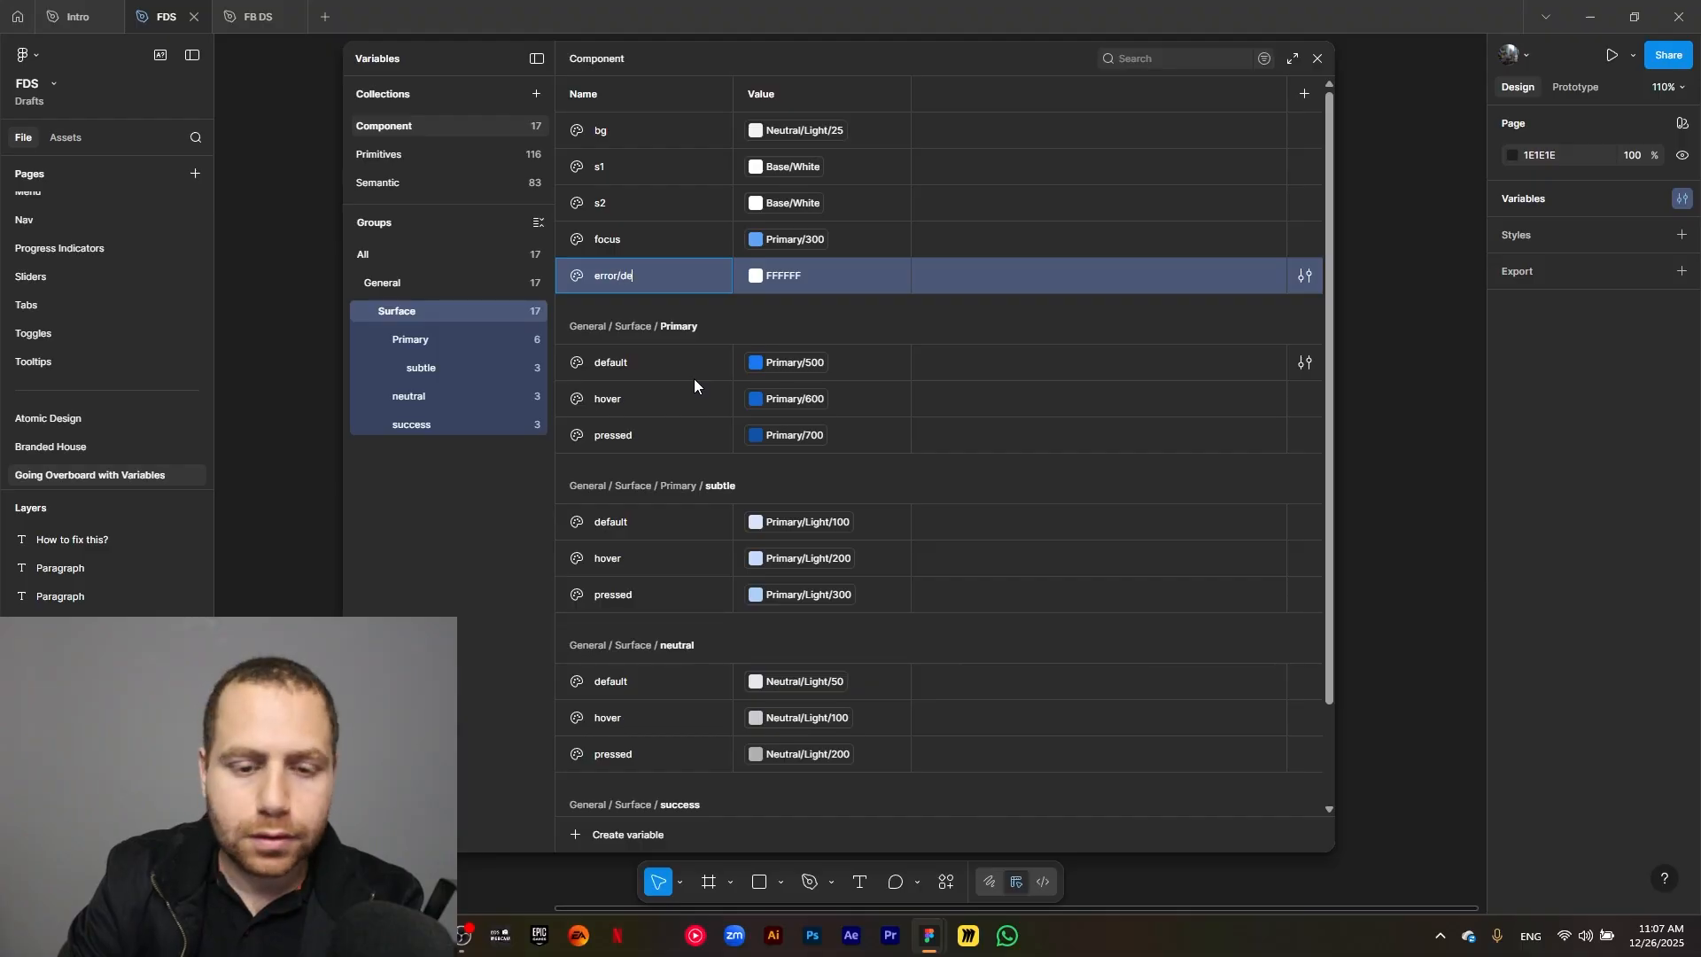
pyautogui.press('Return')
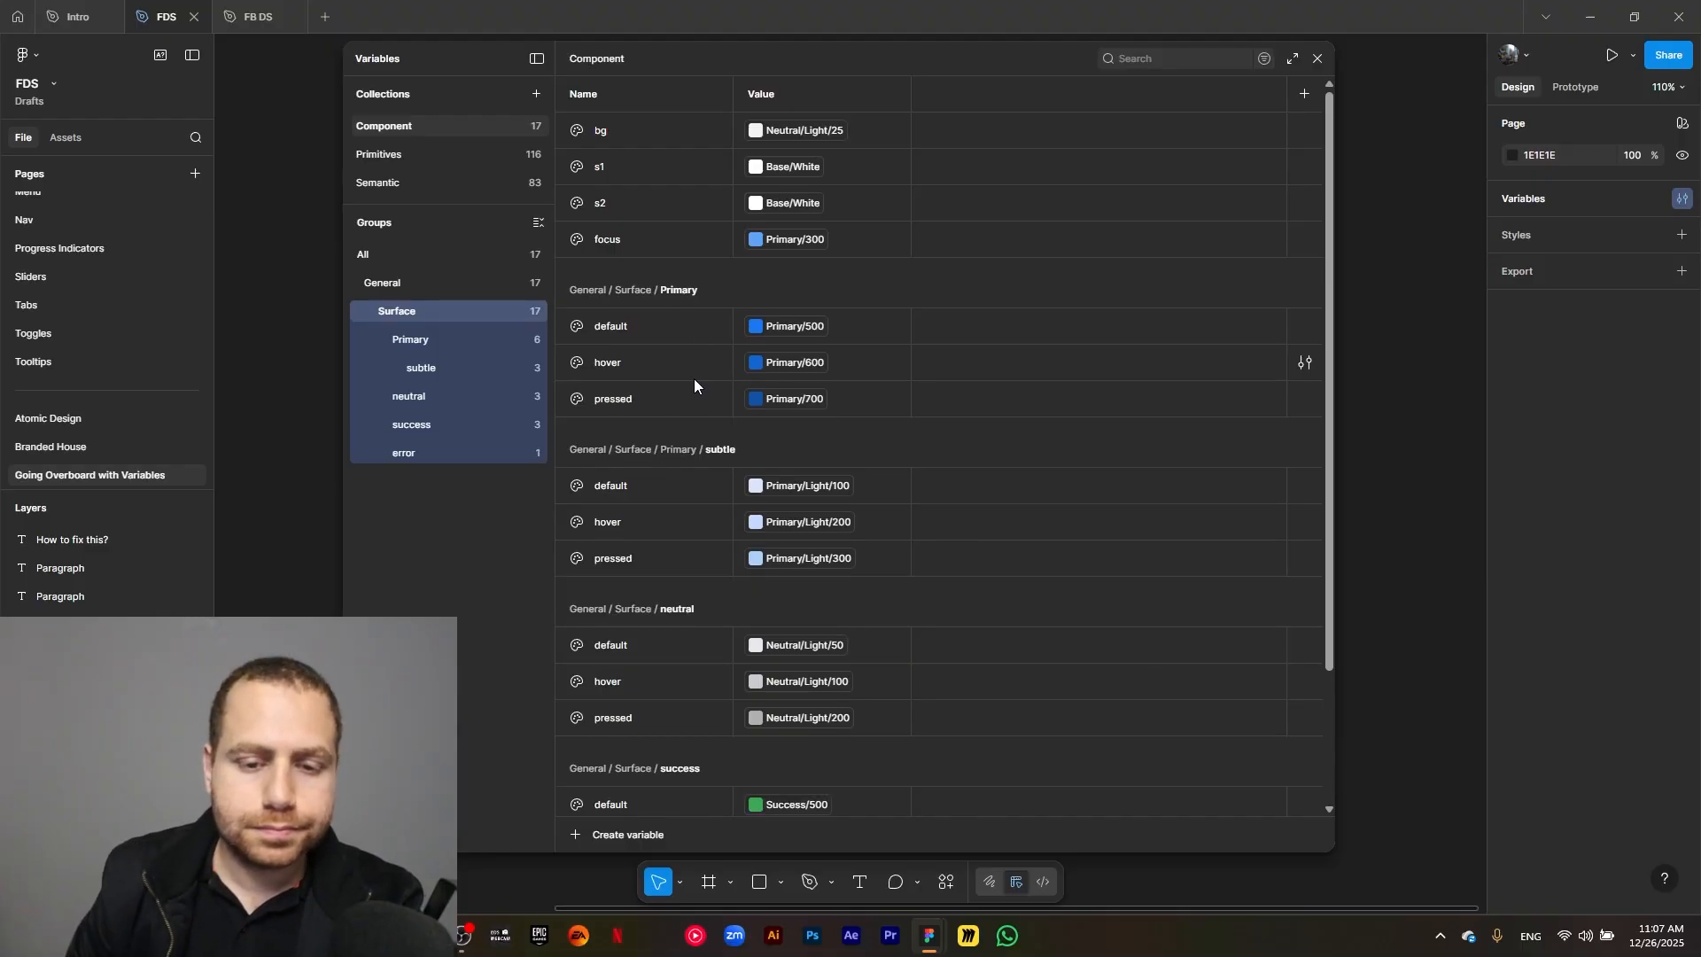
# Show only the error group and link its default variable to the library color Error/500.
pyautogui.click(411, 450)
pyautogui.click(753, 132)
pyautogui.click(831, 162)
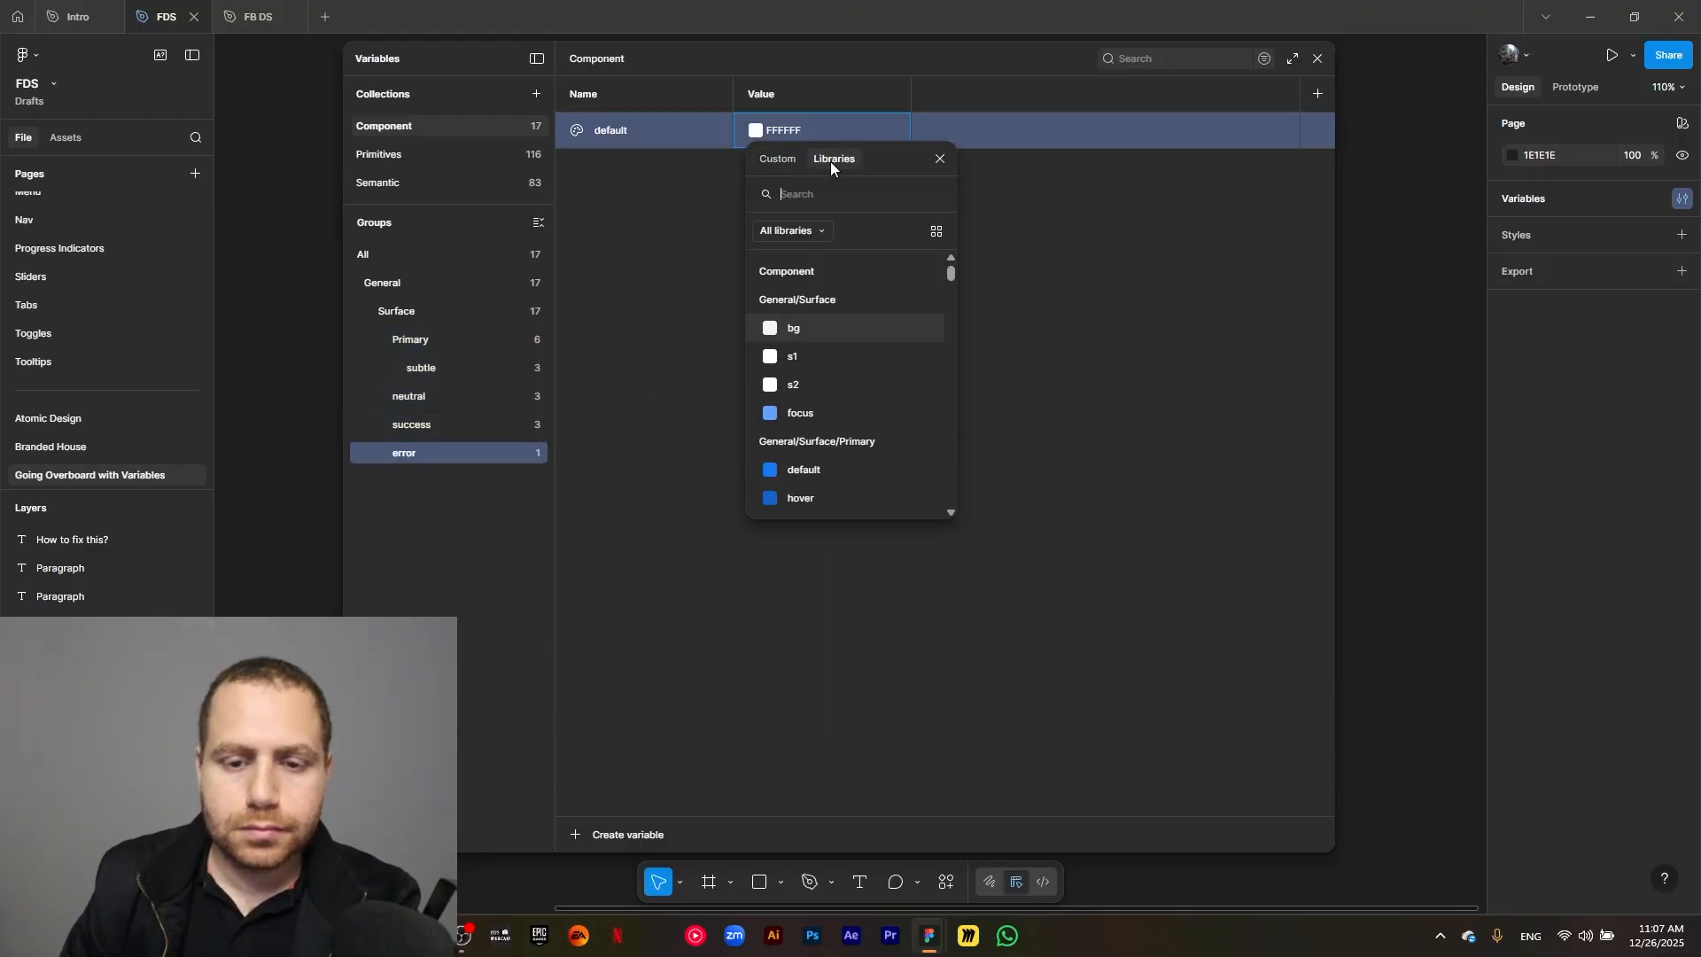
pyautogui.write('error')
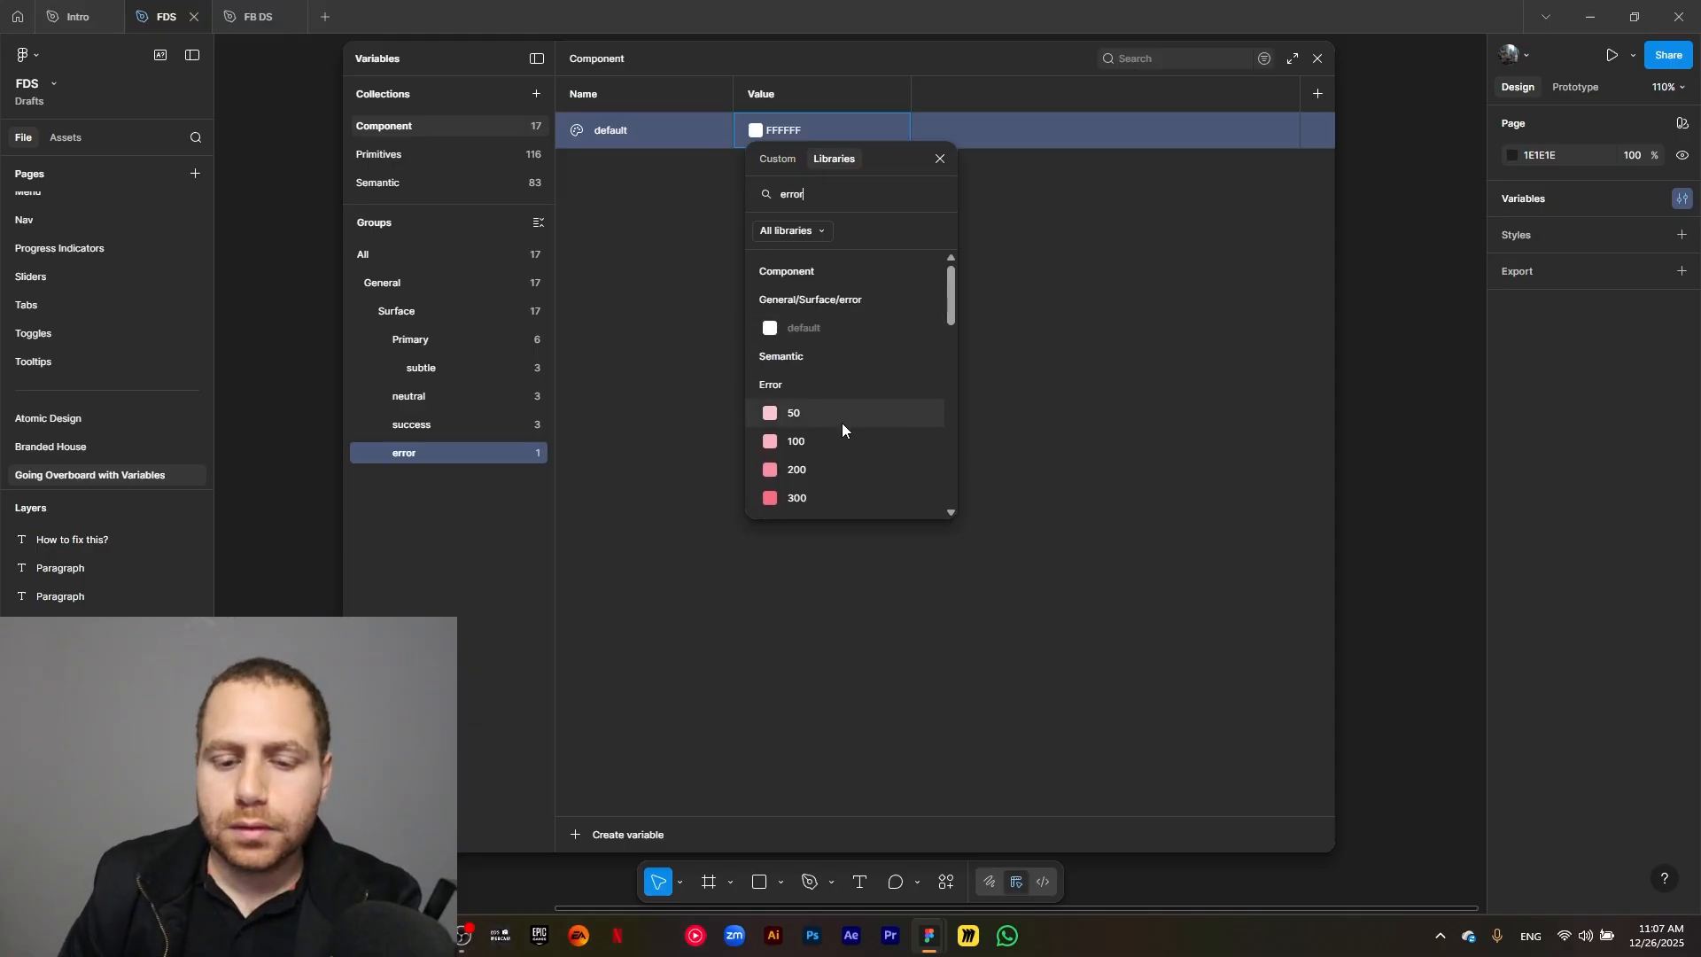
pyautogui.scroll(-2, 847, 458)
pyautogui.click(848, 465)
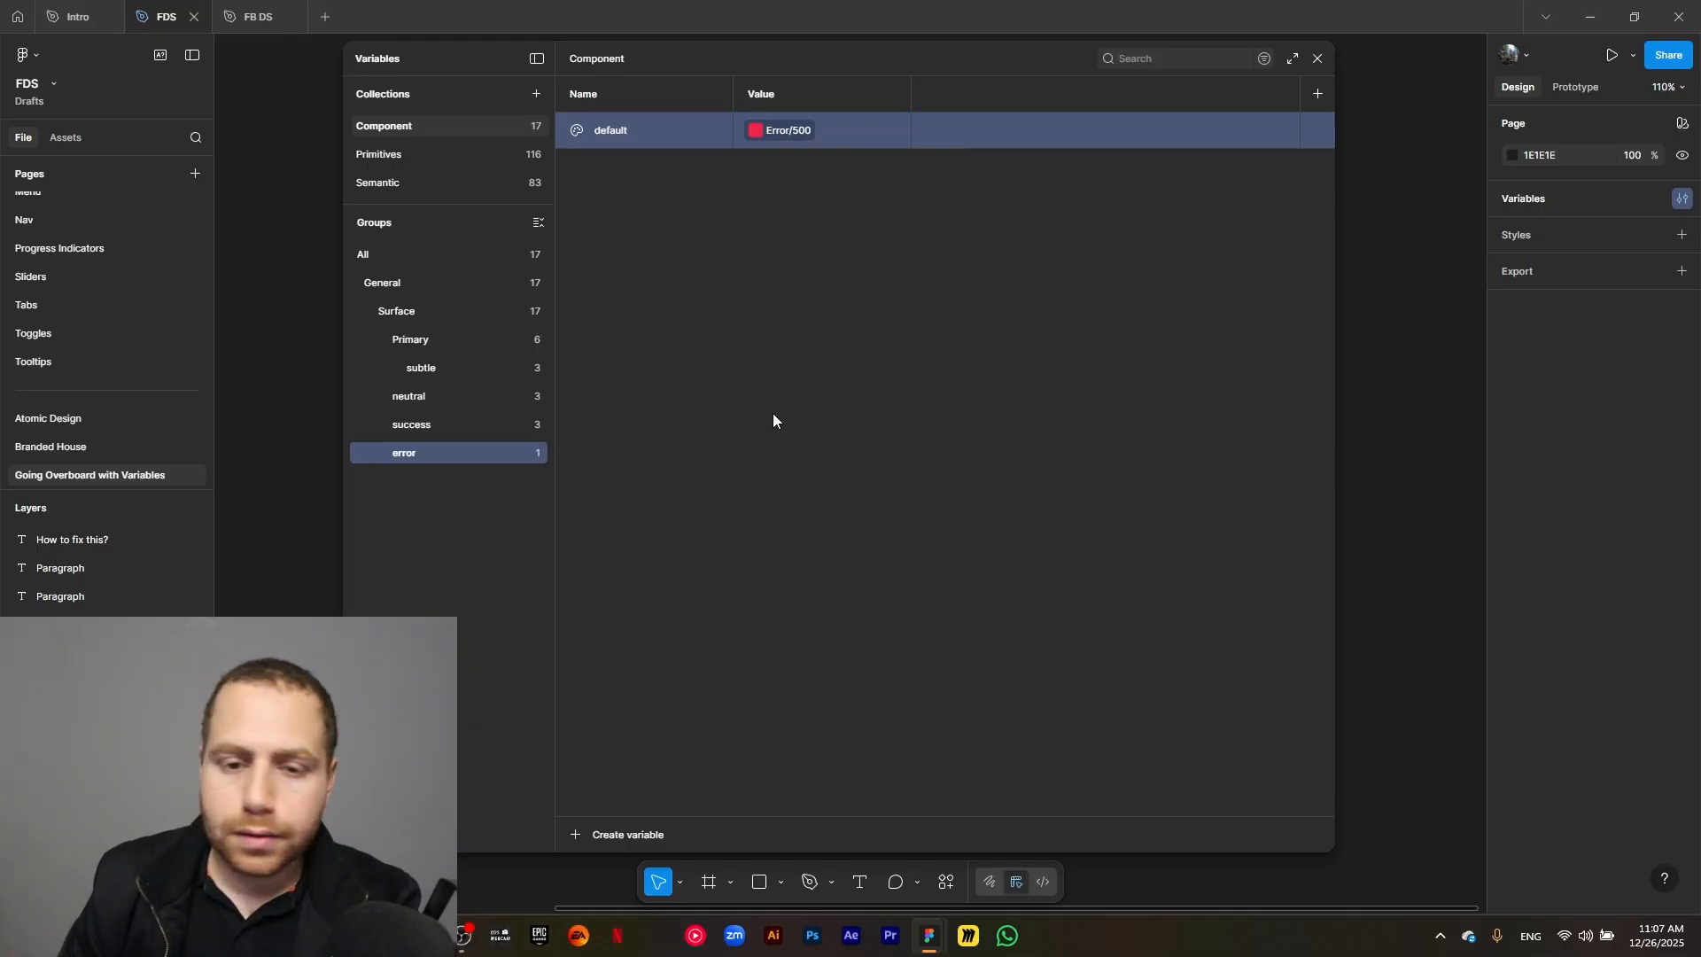
# Duplicate the error group's default variable as hover and link the copy to Error/600.
pyautogui.click(658, 141)
pyautogui.hotkey('ctrl', 'd')
pyautogui.write('hover')
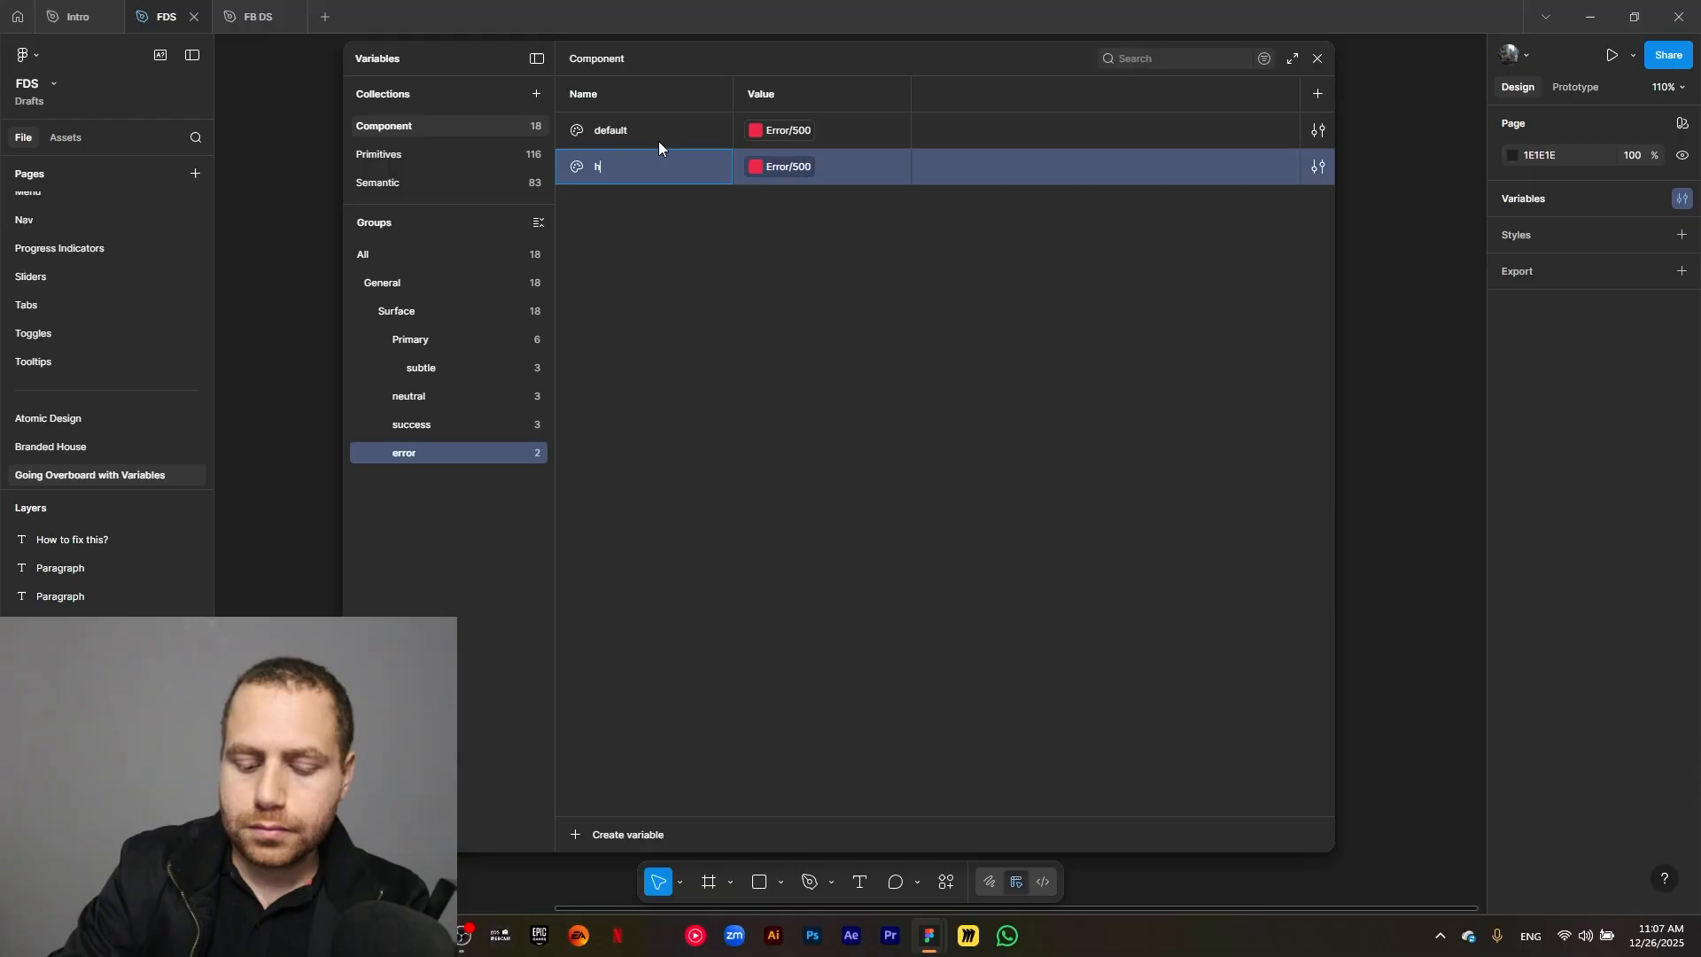
pyautogui.click(801, 168)
pyautogui.click(841, 477)
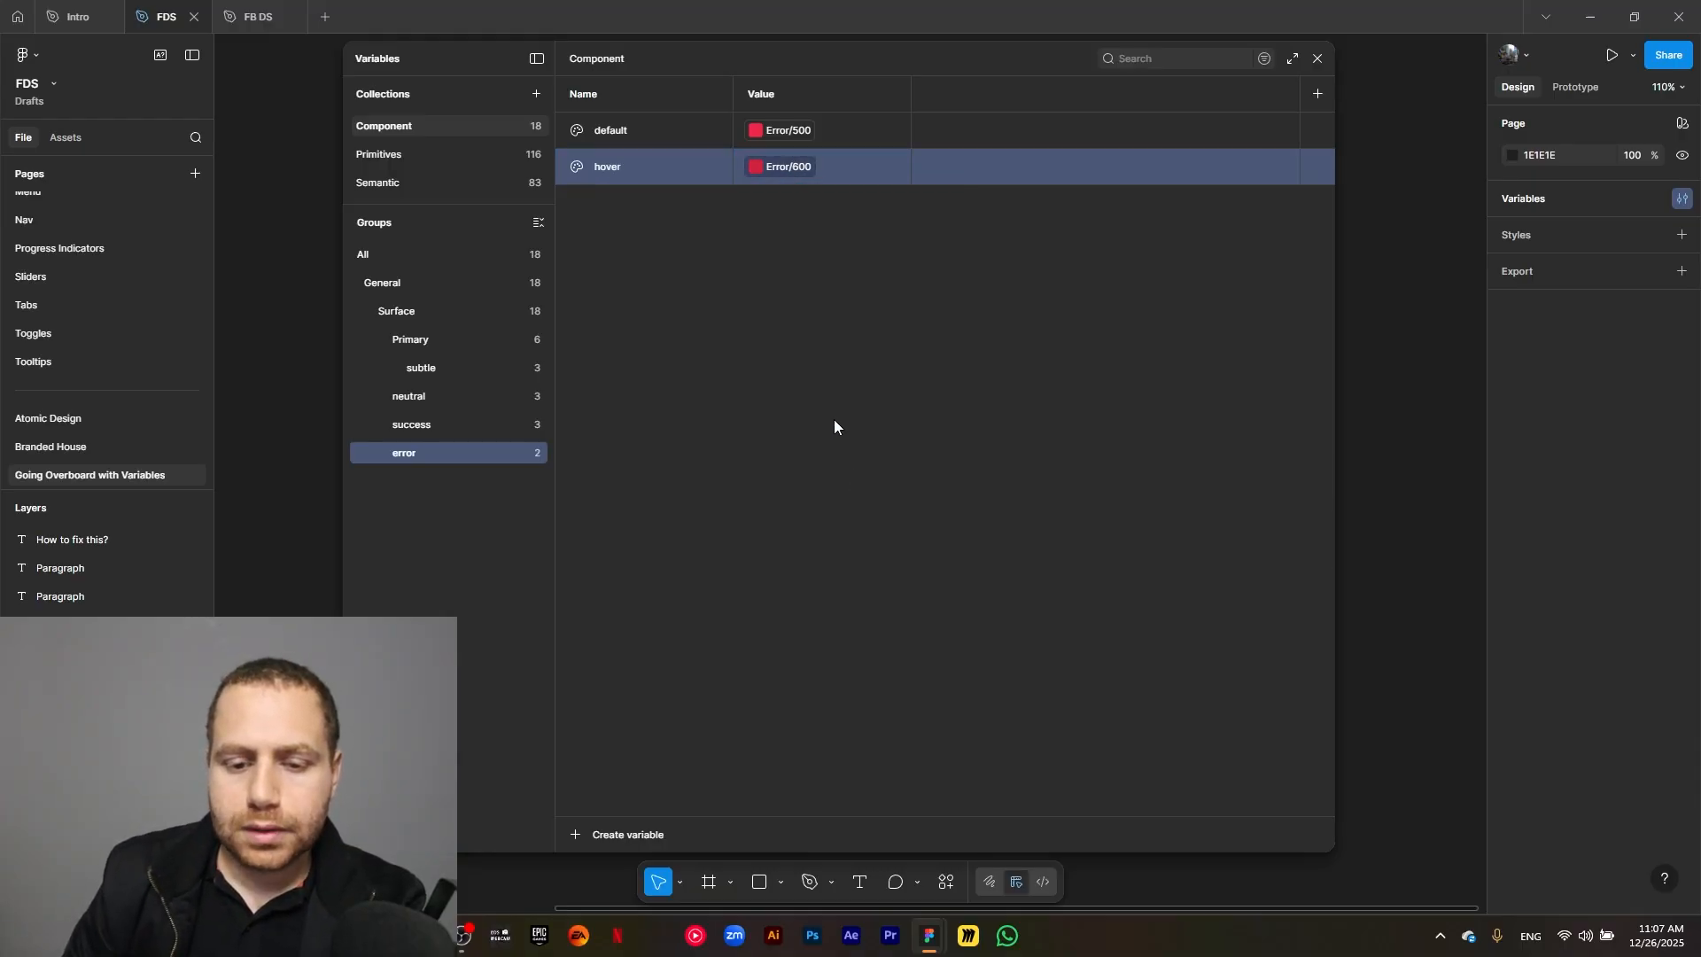
# Duplicate the error group's hover variable as pressed and link the copy to Error/700.
pyautogui.click(662, 176)
pyautogui.hotkey('ctrl', 'd')
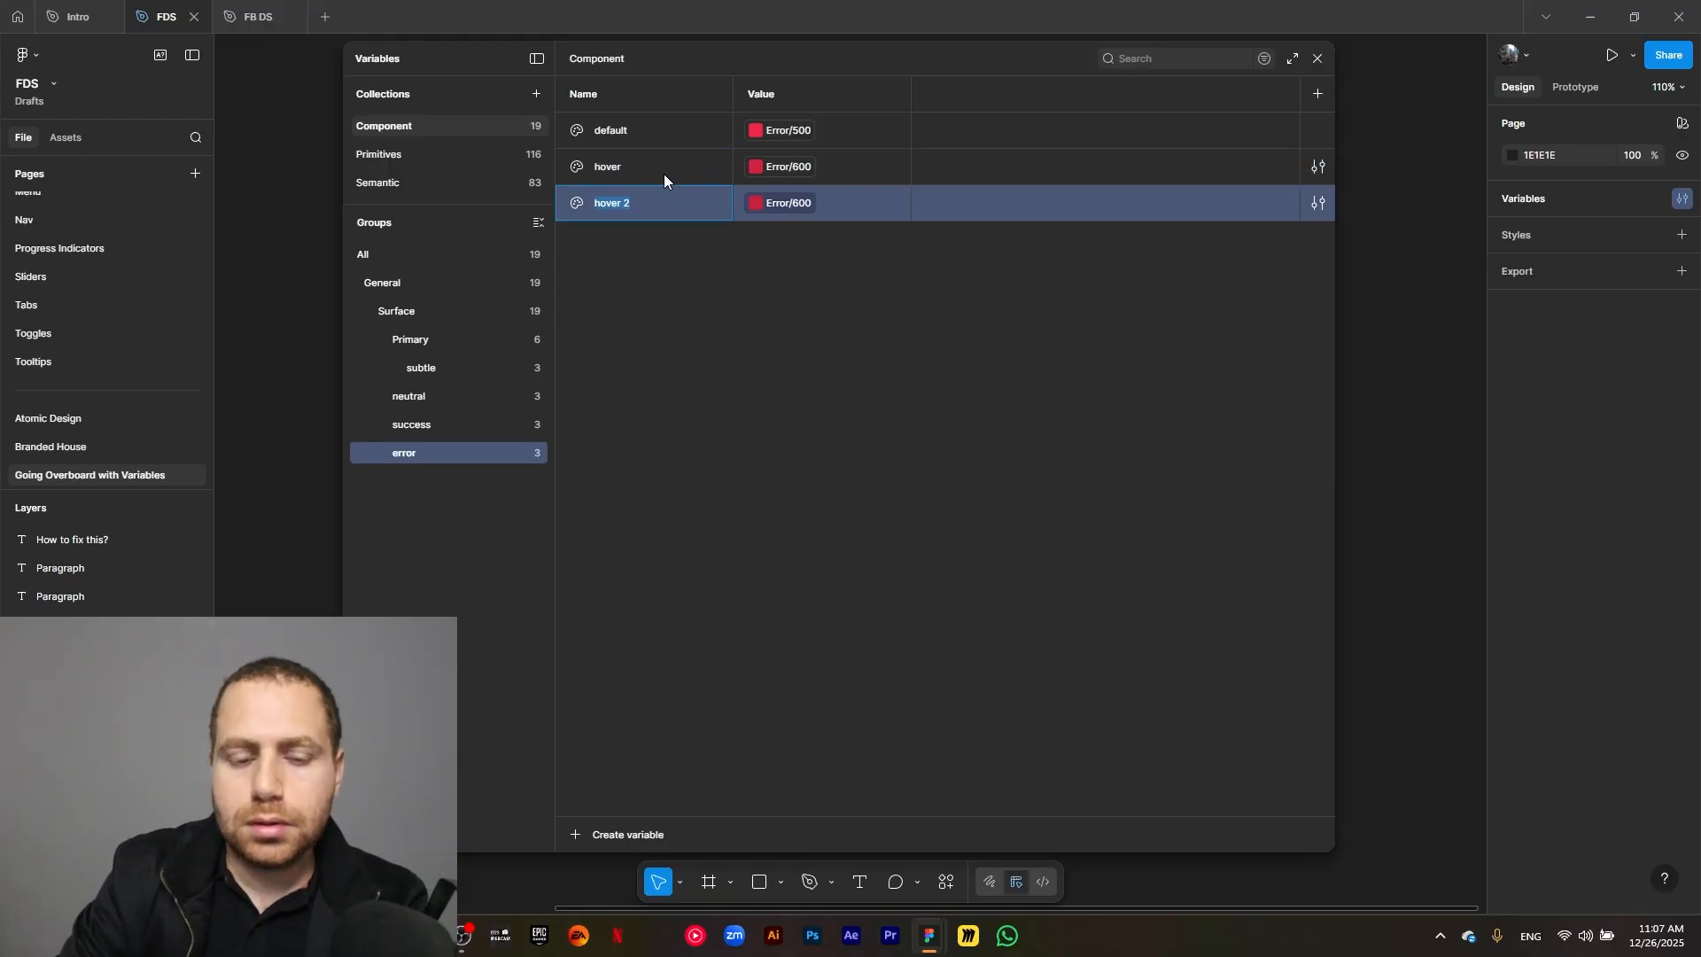
pyautogui.write('pressed')
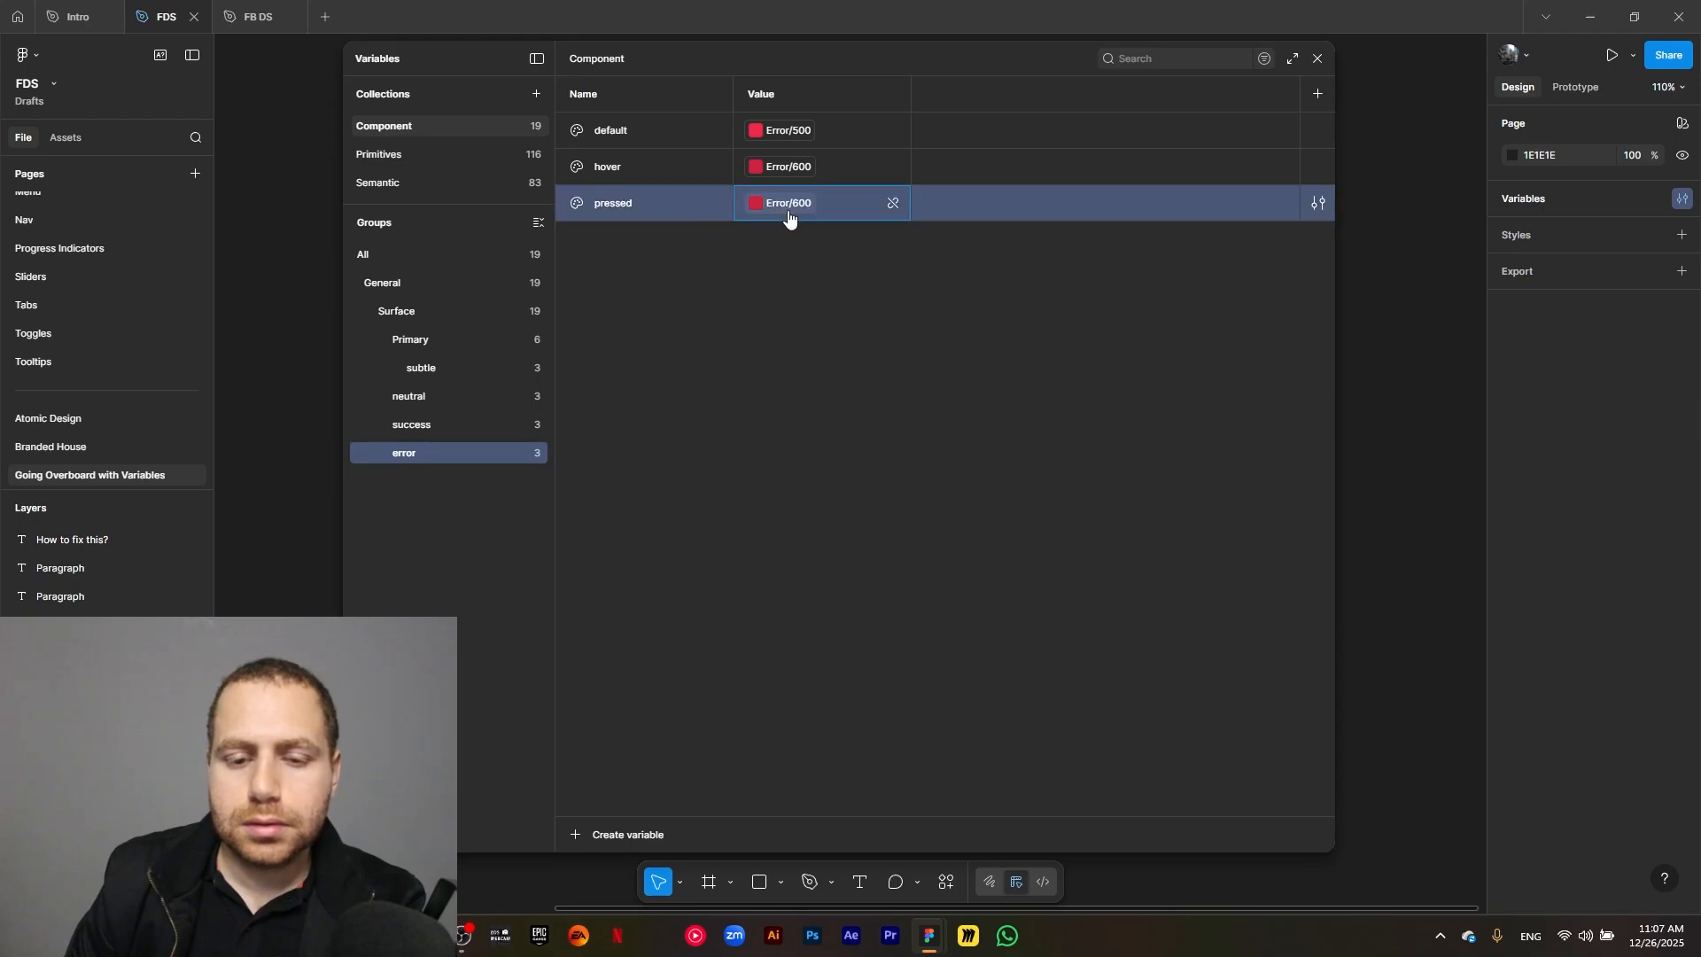
pyautogui.click(785, 205)
pyautogui.click(833, 523)
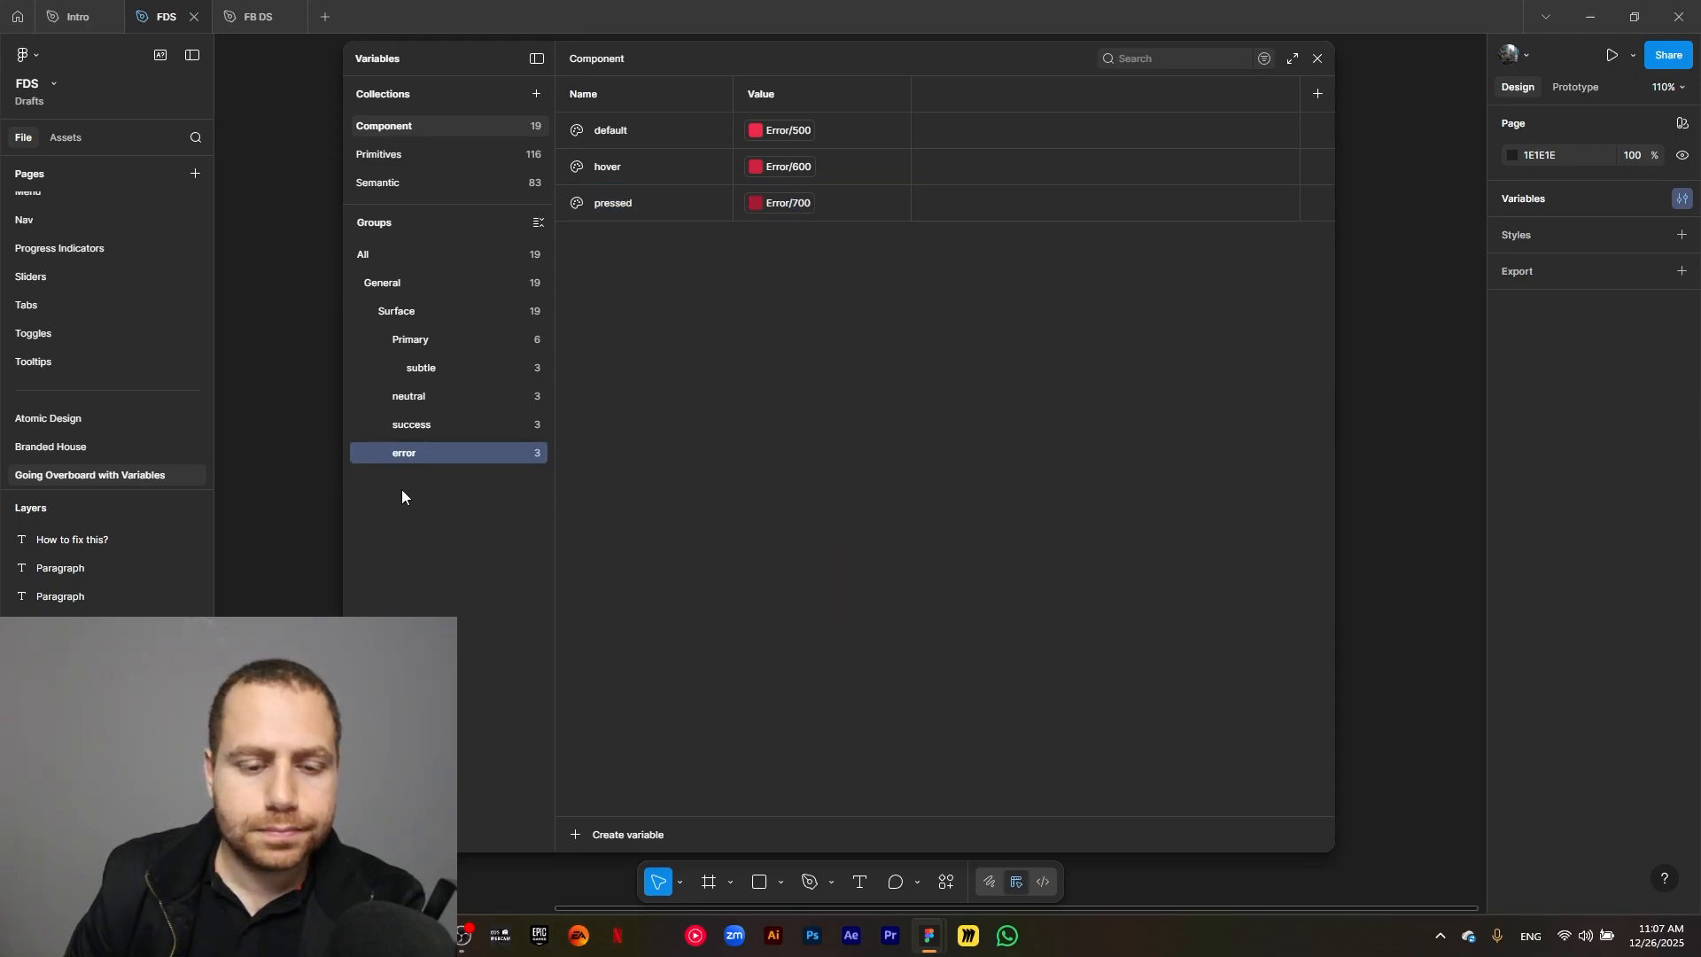
# Create a color variable named disabled/default in the Surface group.
pyautogui.click(406, 316)
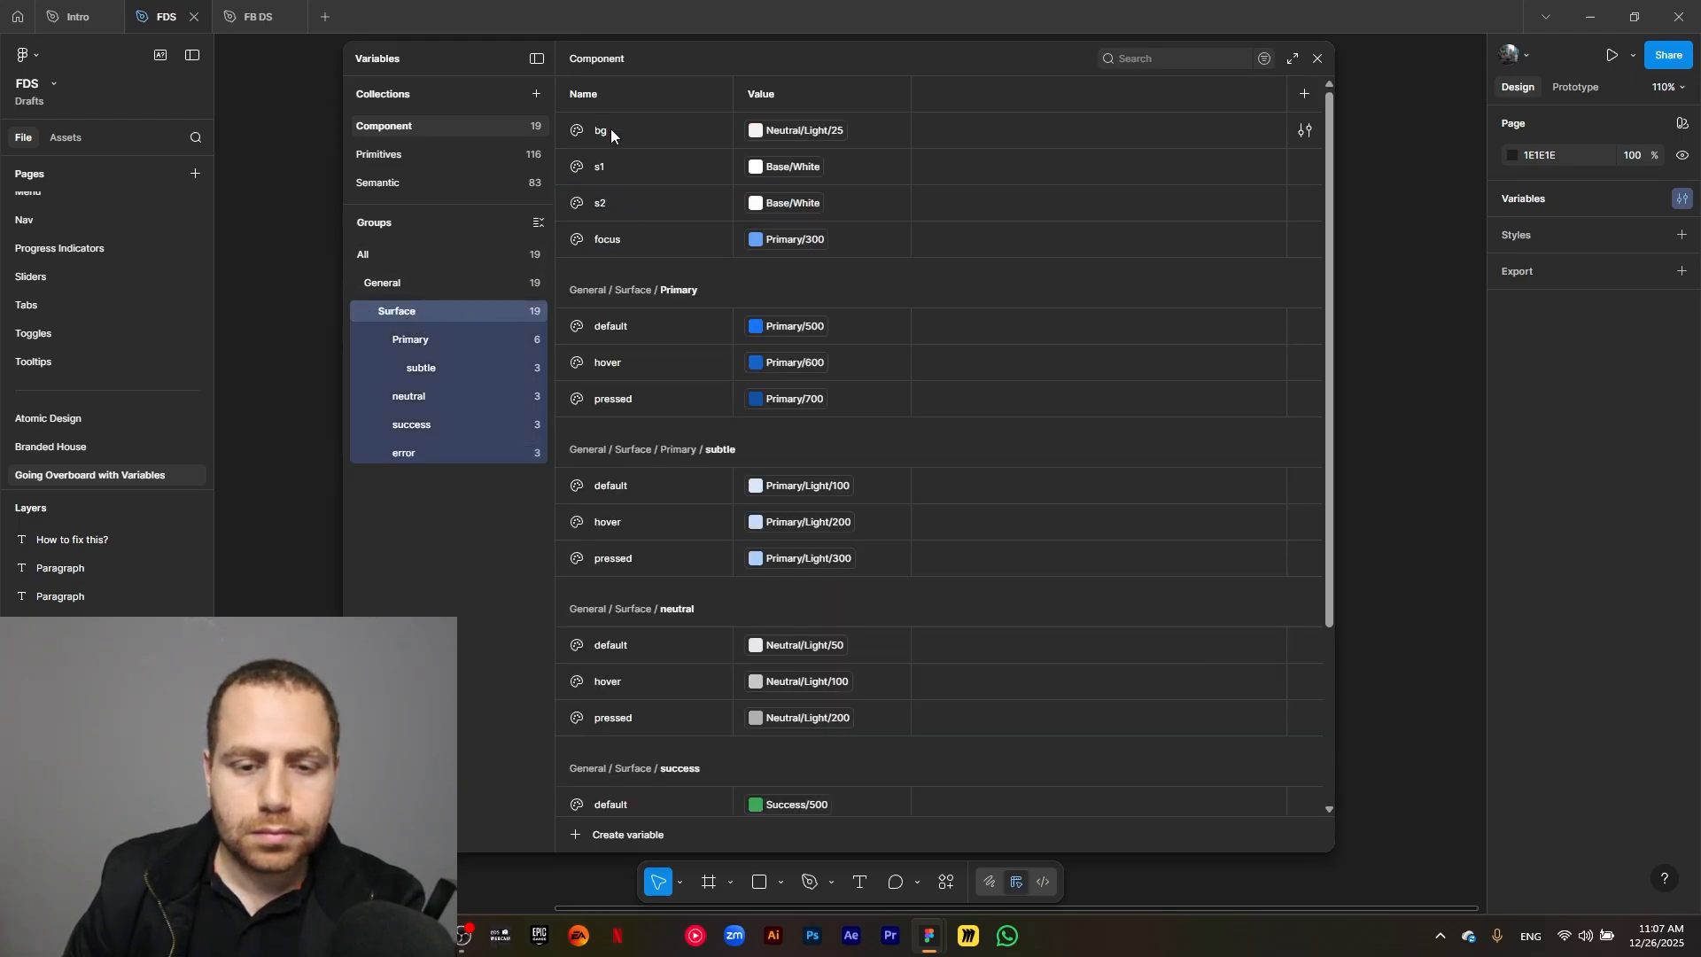
pyautogui.click(582, 832)
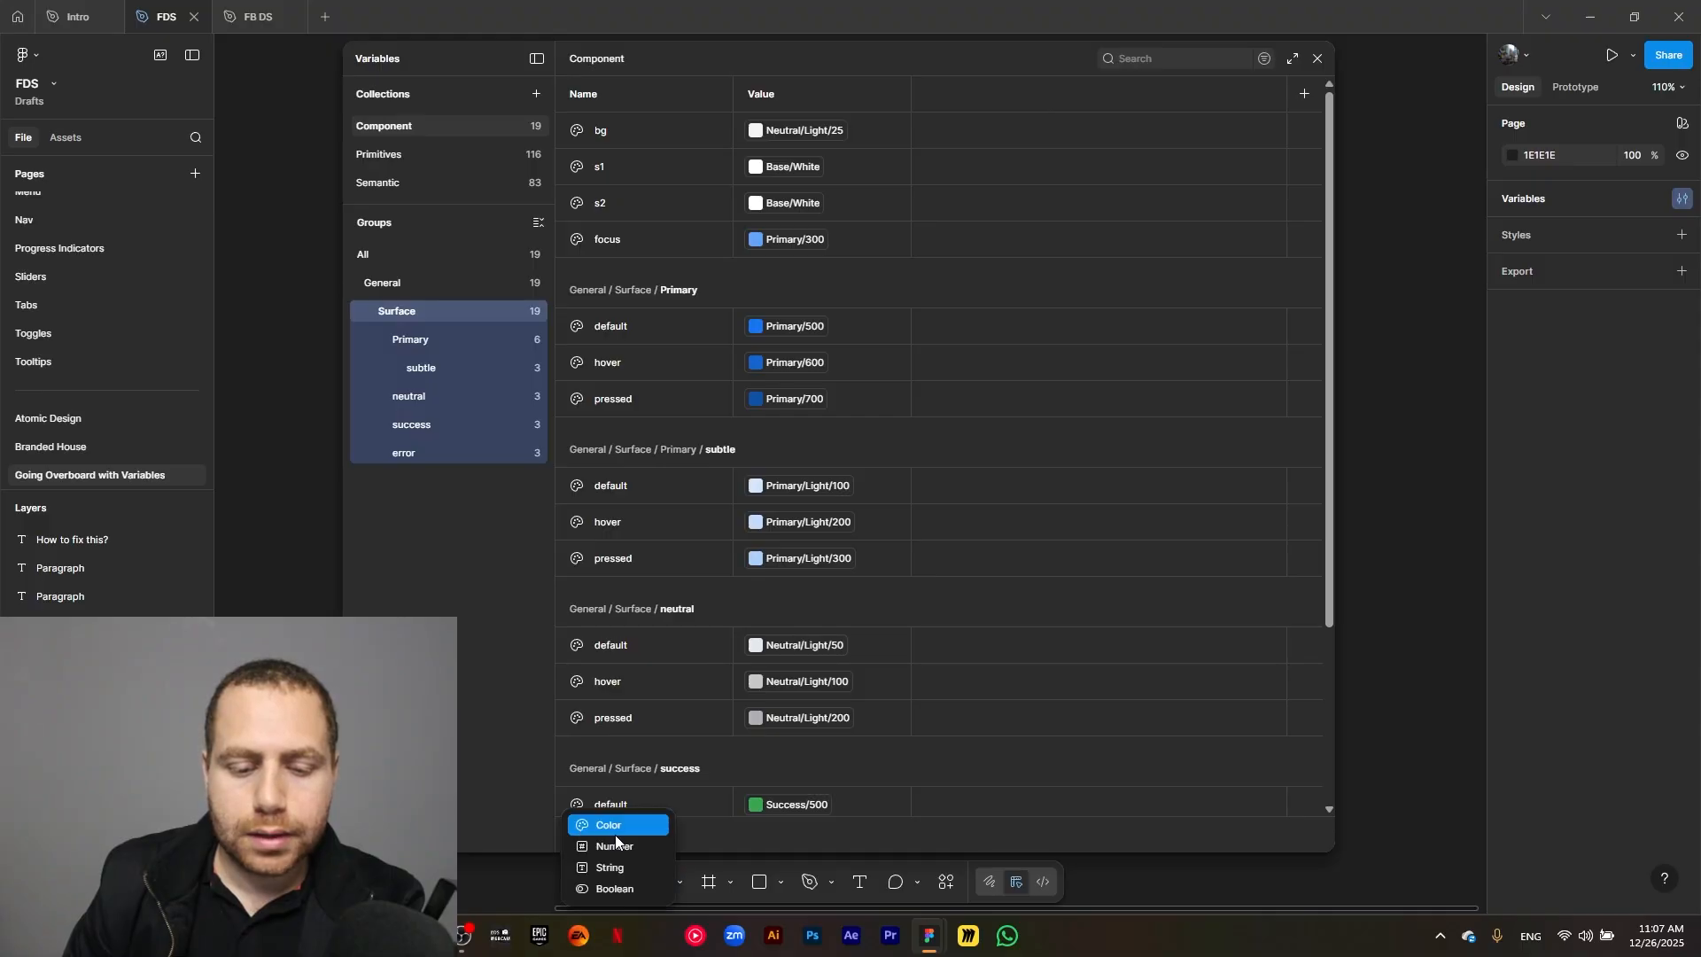
pyautogui.click(609, 831)
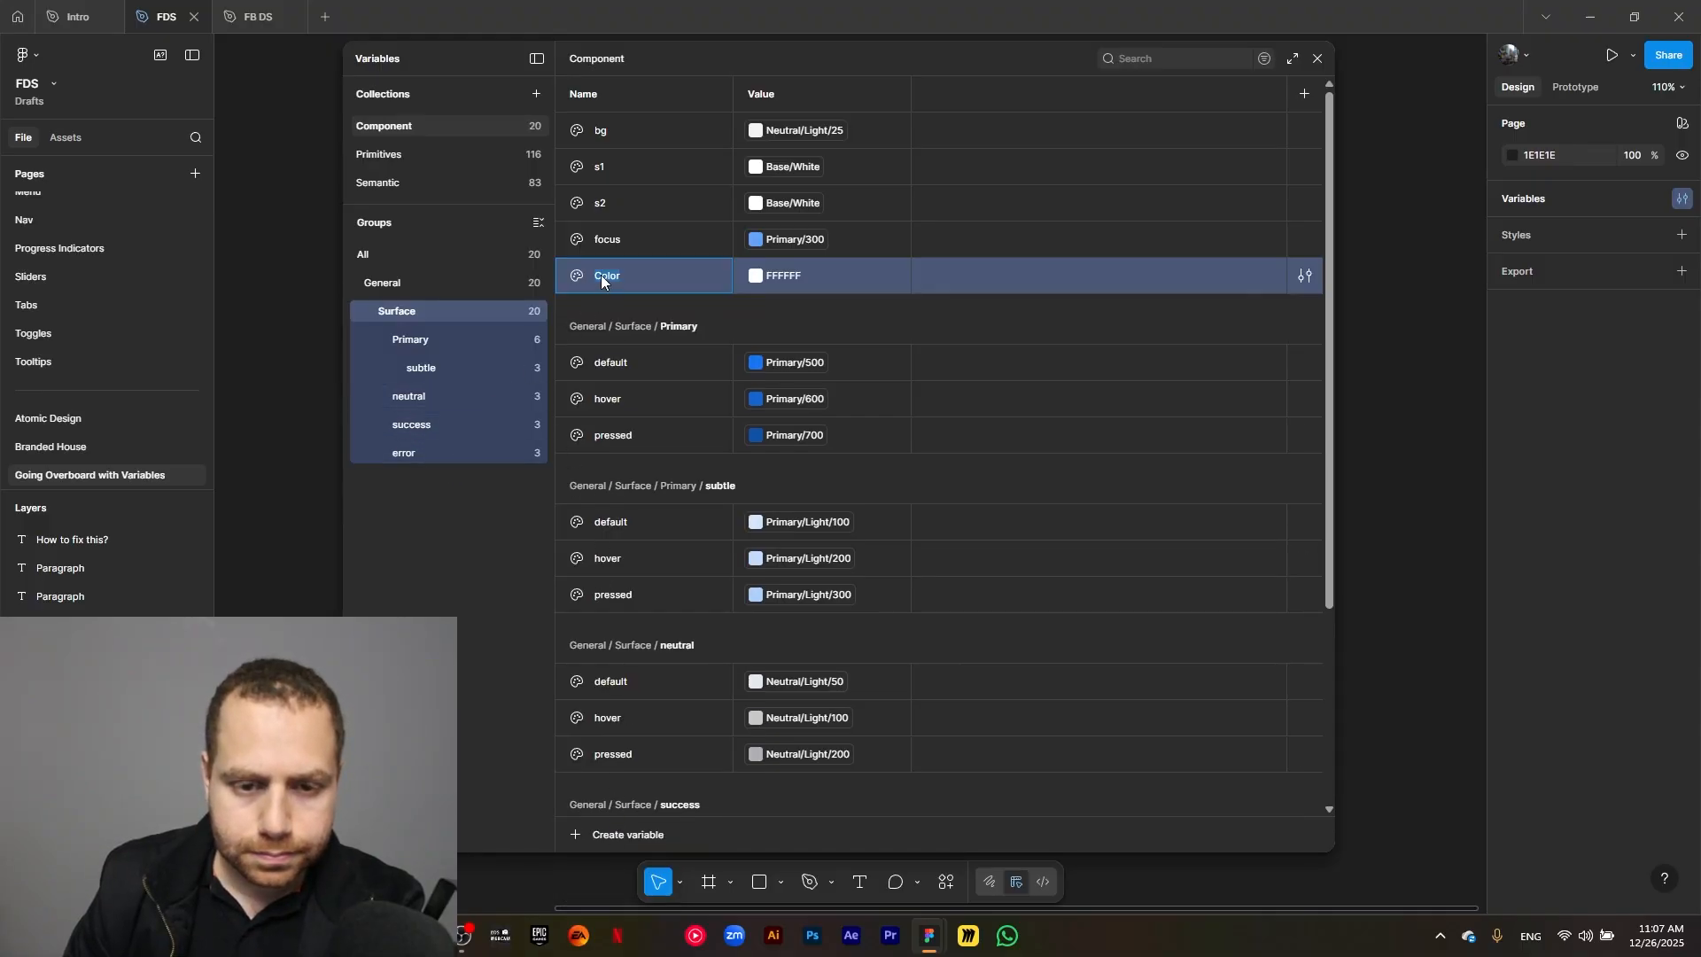
pyautogui.write('disabled/de')
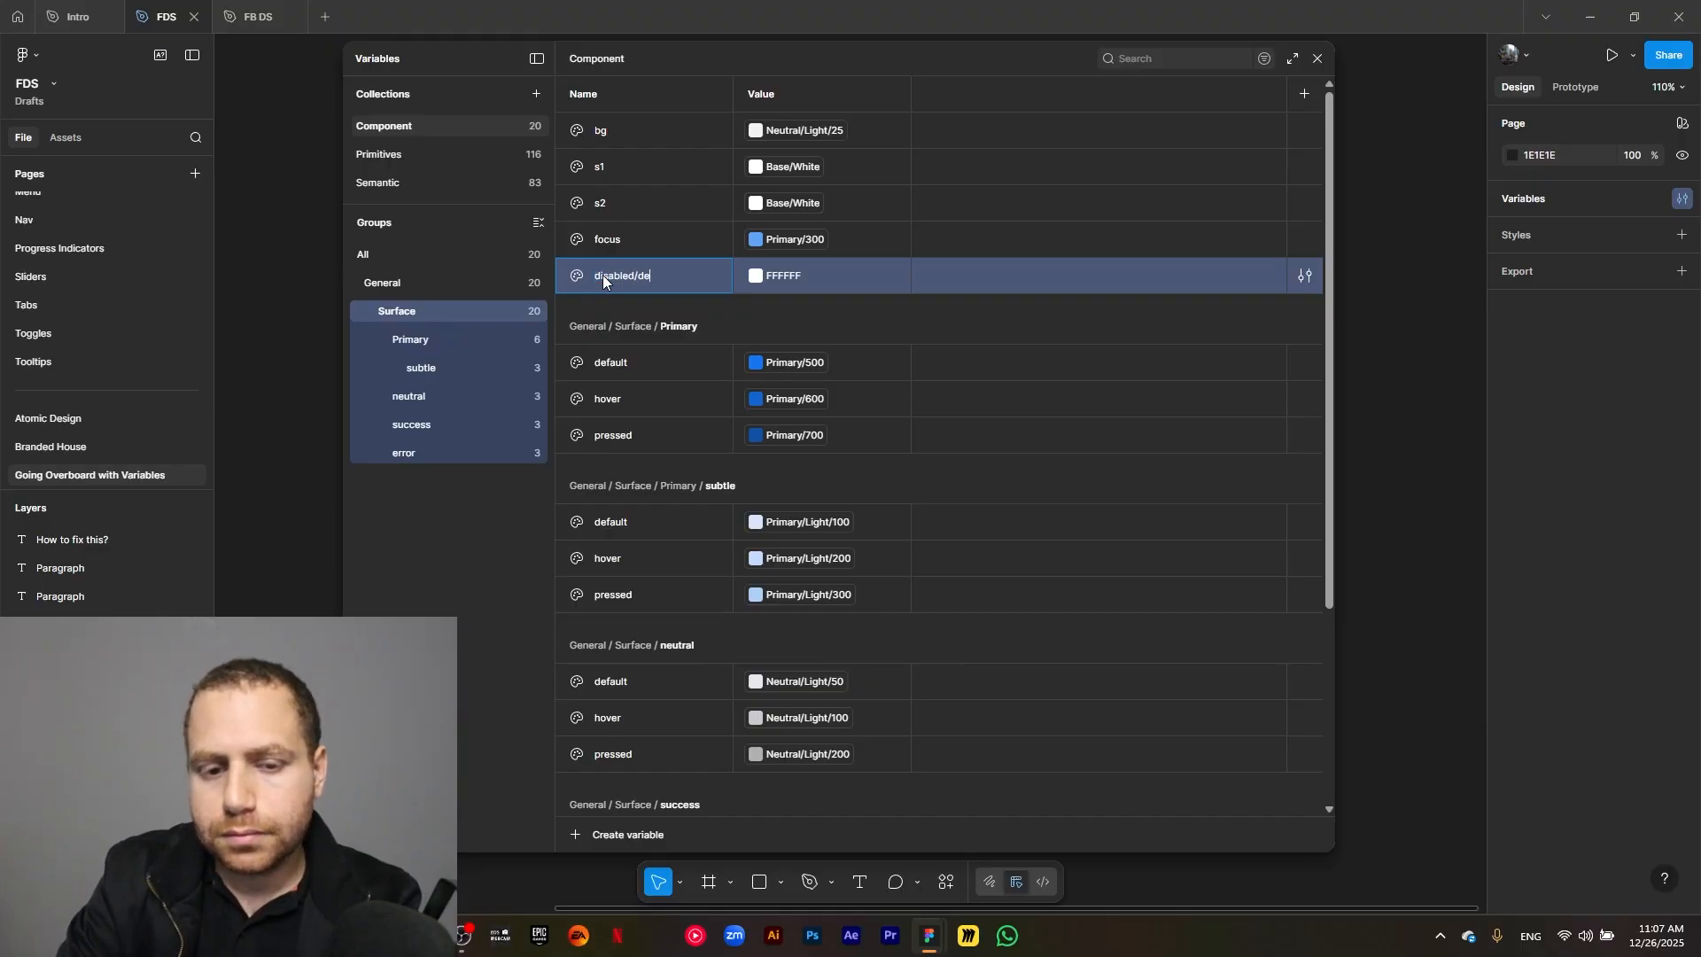
pyautogui.write('fault')
pyautogui.press('Return')
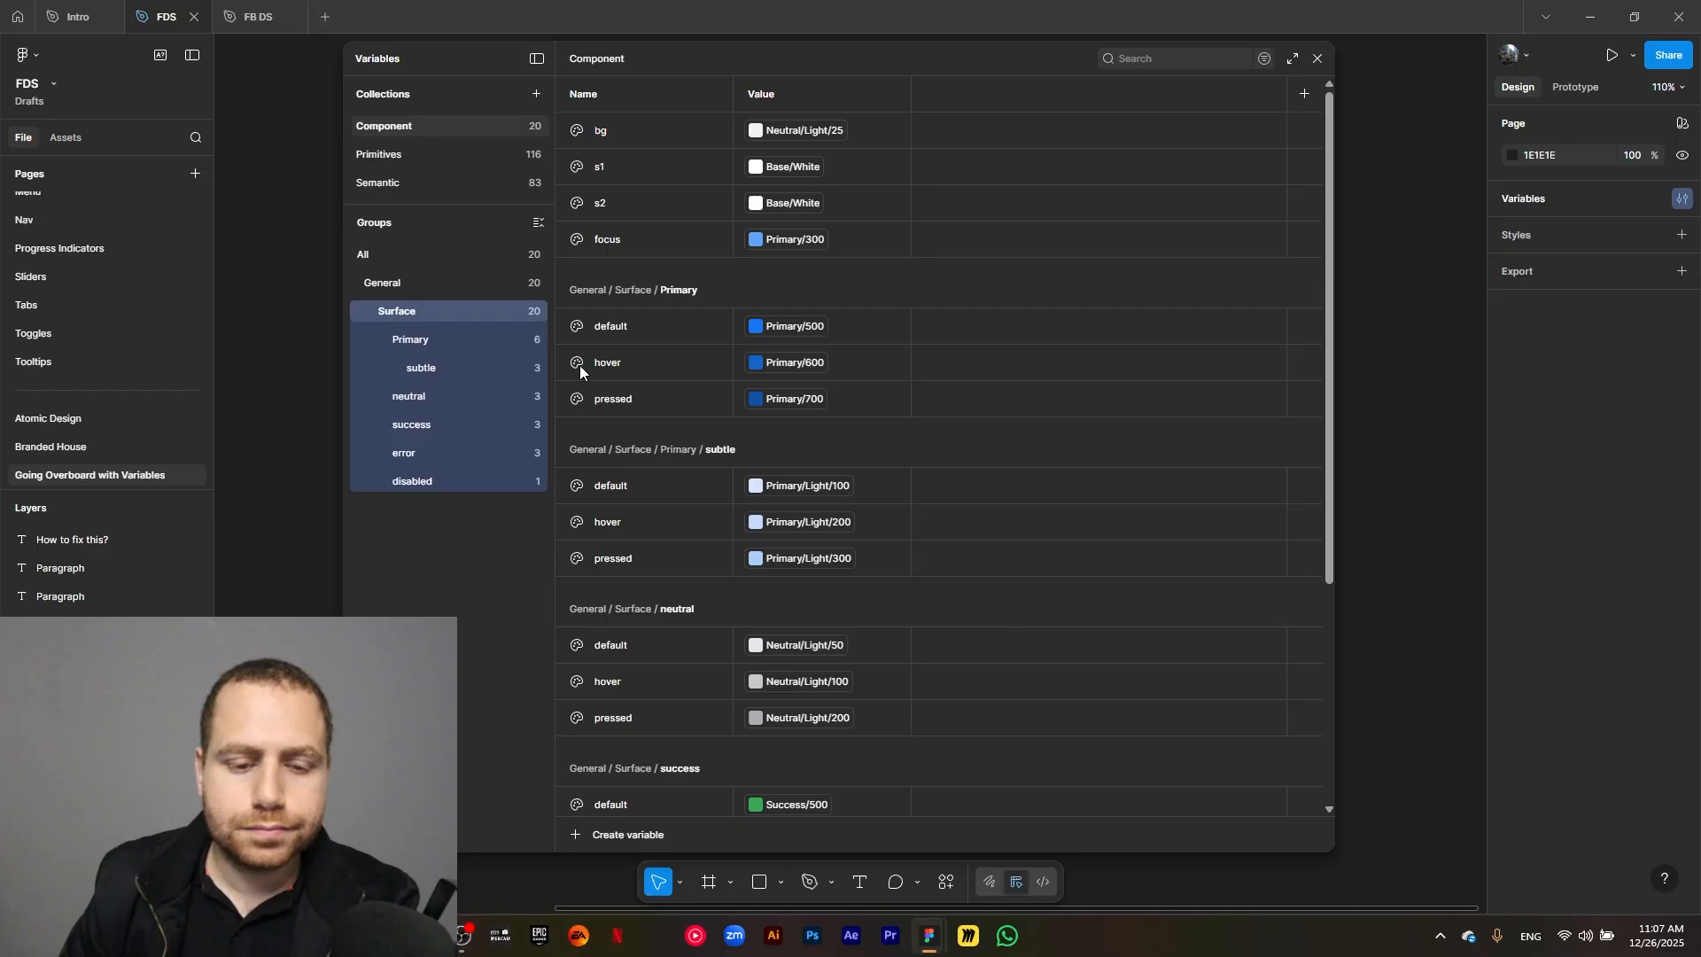
# Show only the disabled group and link its default variable to the library color Neutral/Light/25.
pyautogui.click(457, 484)
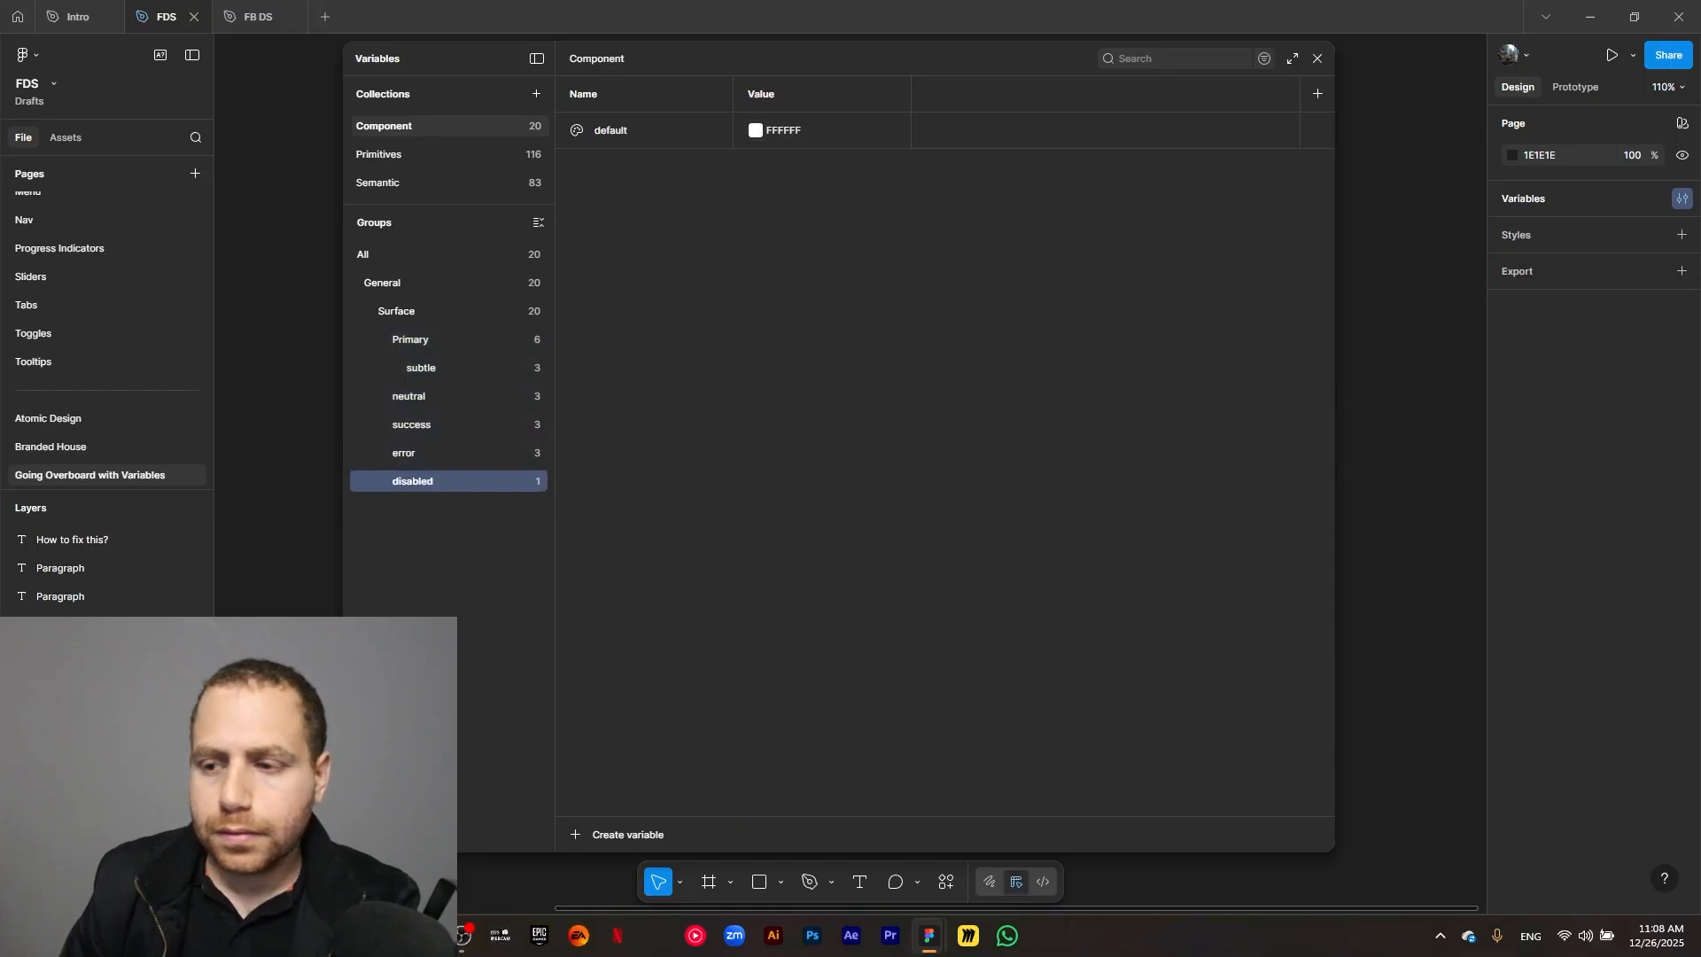
pyautogui.click(756, 130)
pyautogui.click(833, 163)
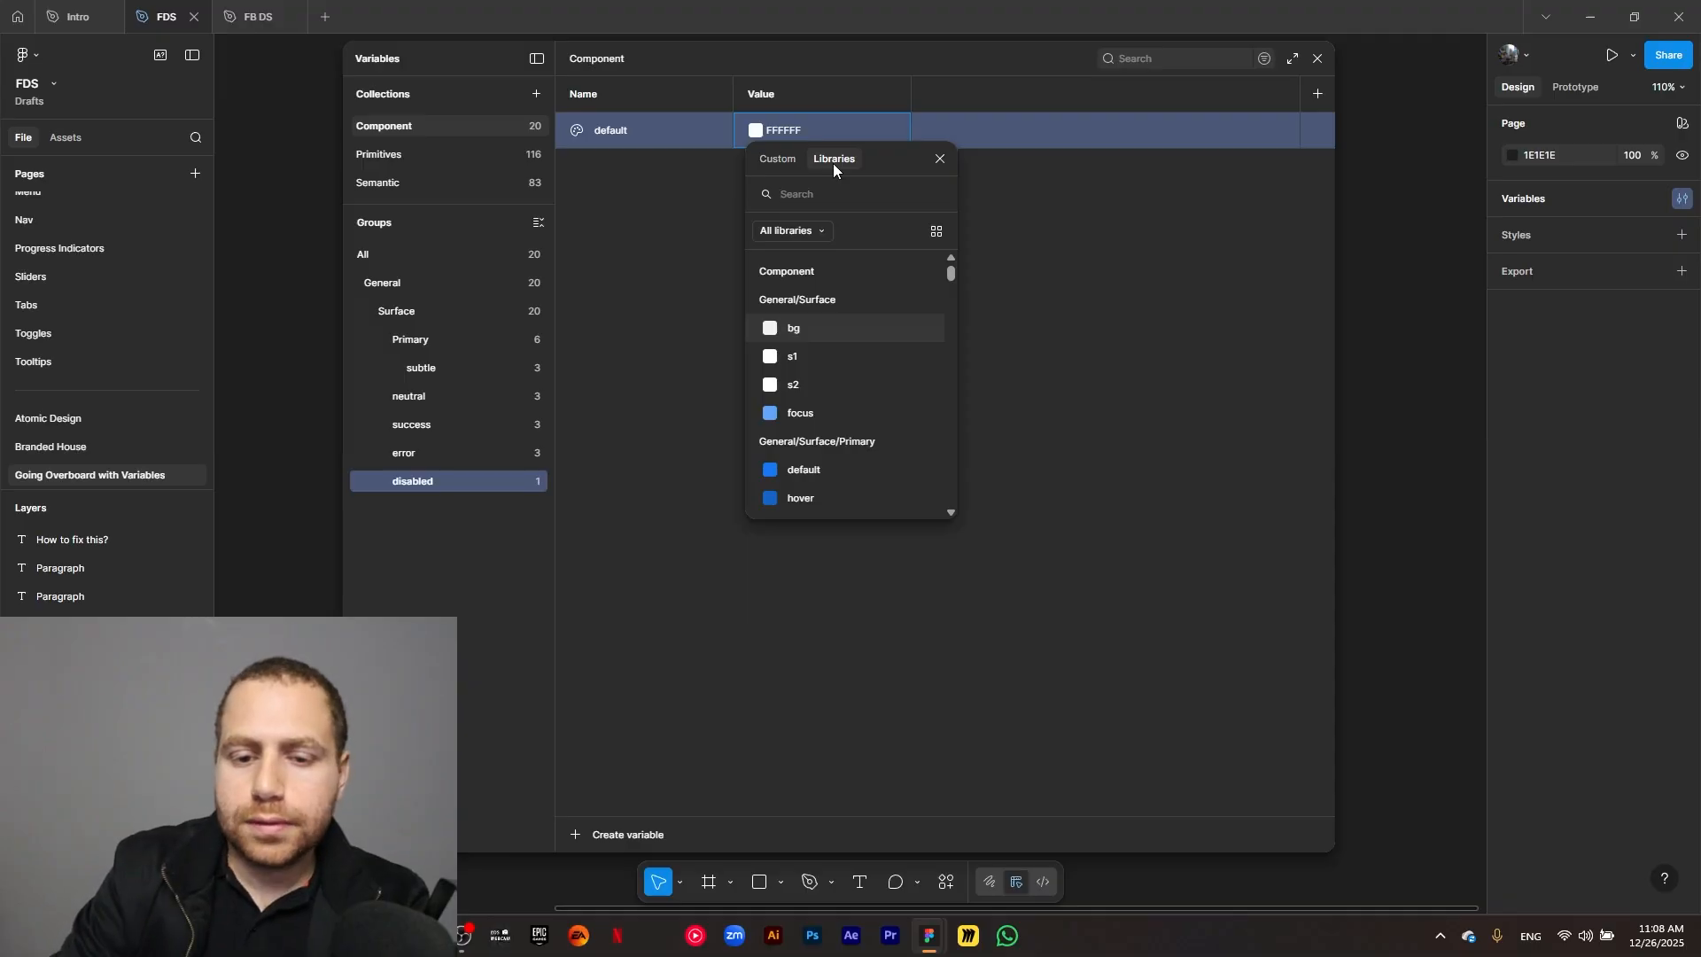
pyautogui.write('neutra')
pyautogui.press('BackSpace')
pyautogui.press('BackSpace')
pyautogui.press('BackSpace')
pyautogui.write('utra')
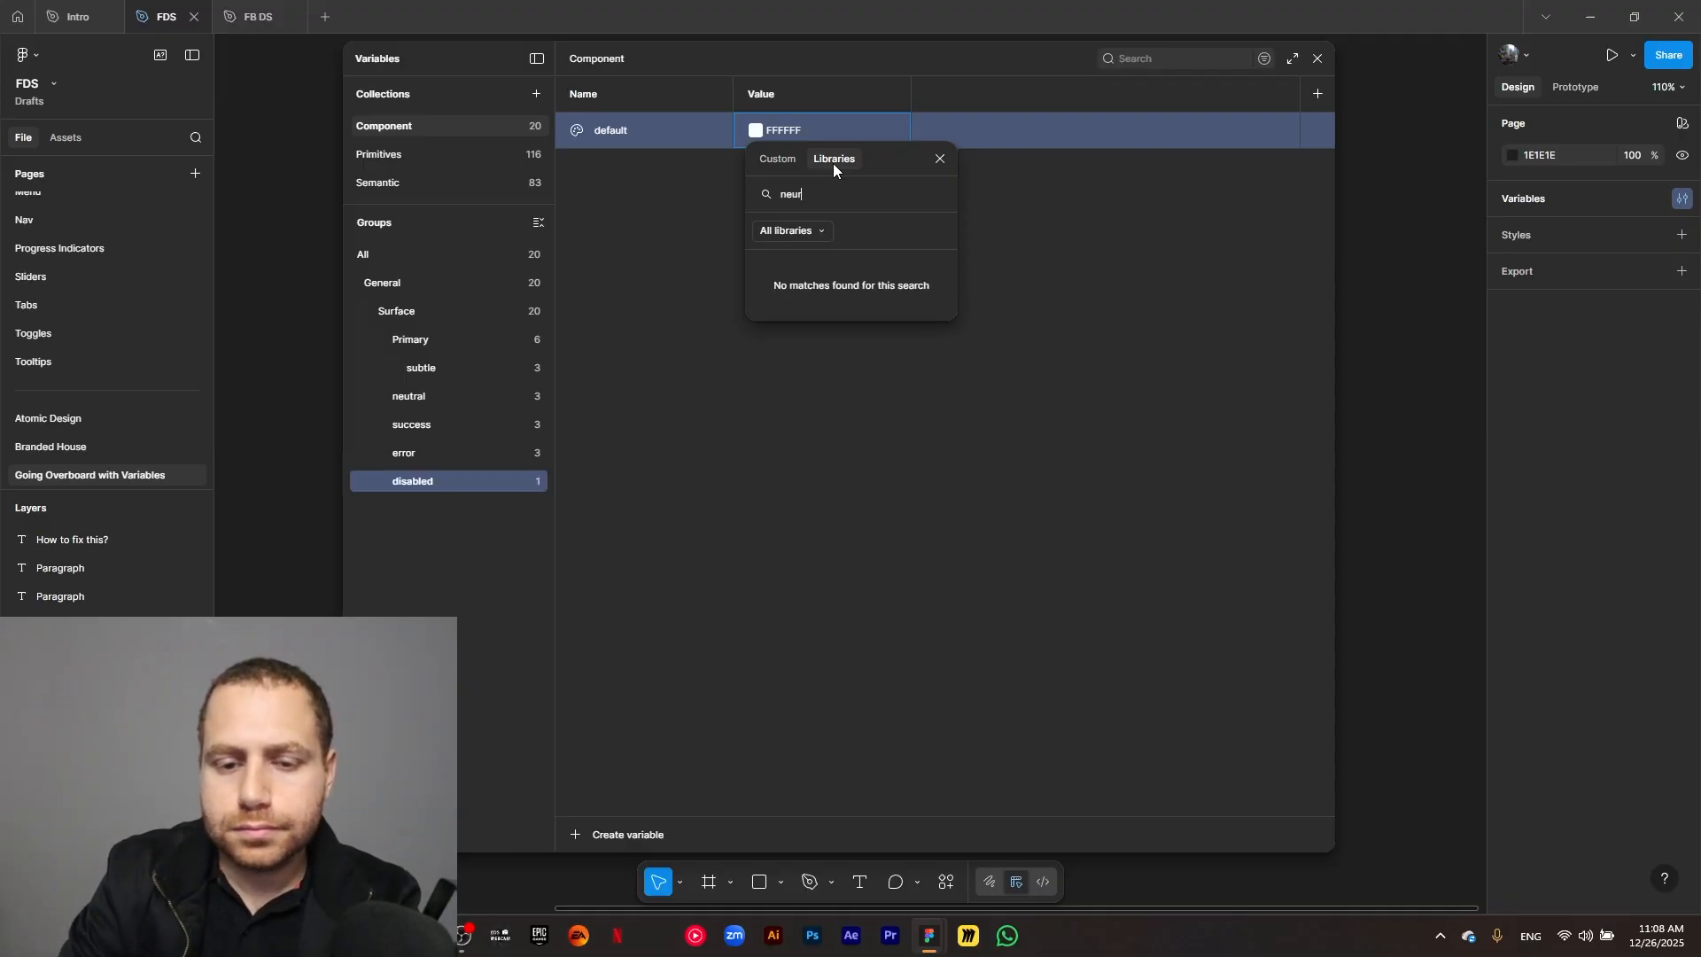
pyautogui.write('l light')
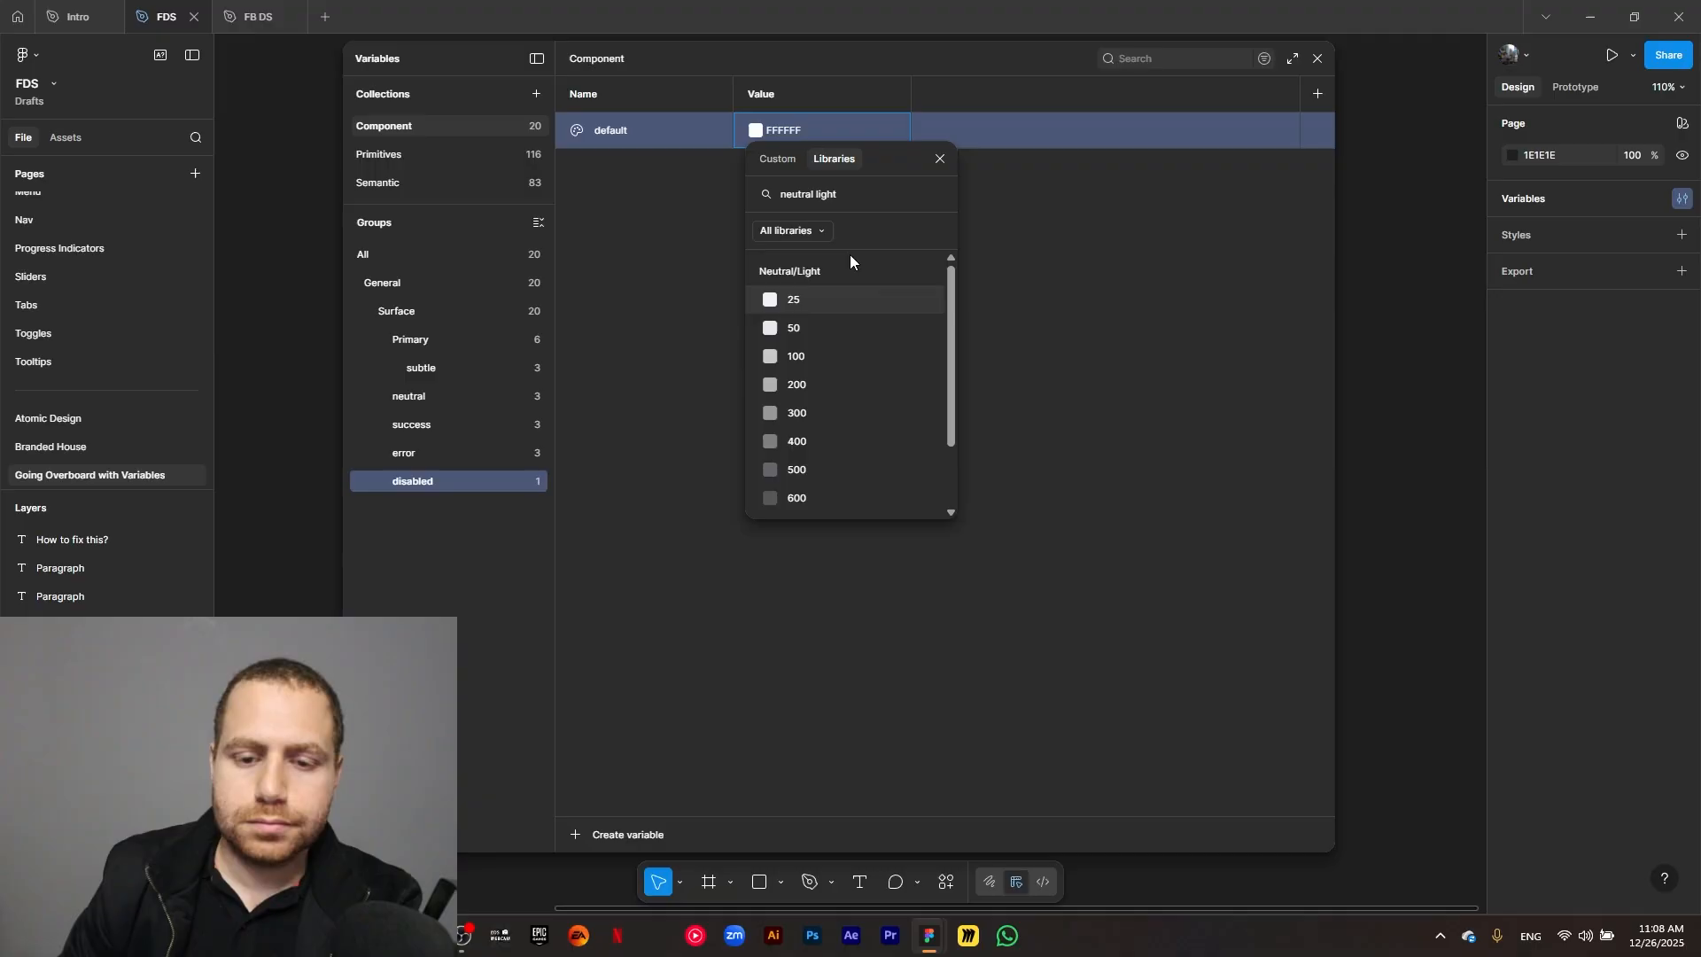
pyautogui.click(834, 298)
pyautogui.click(654, 282)
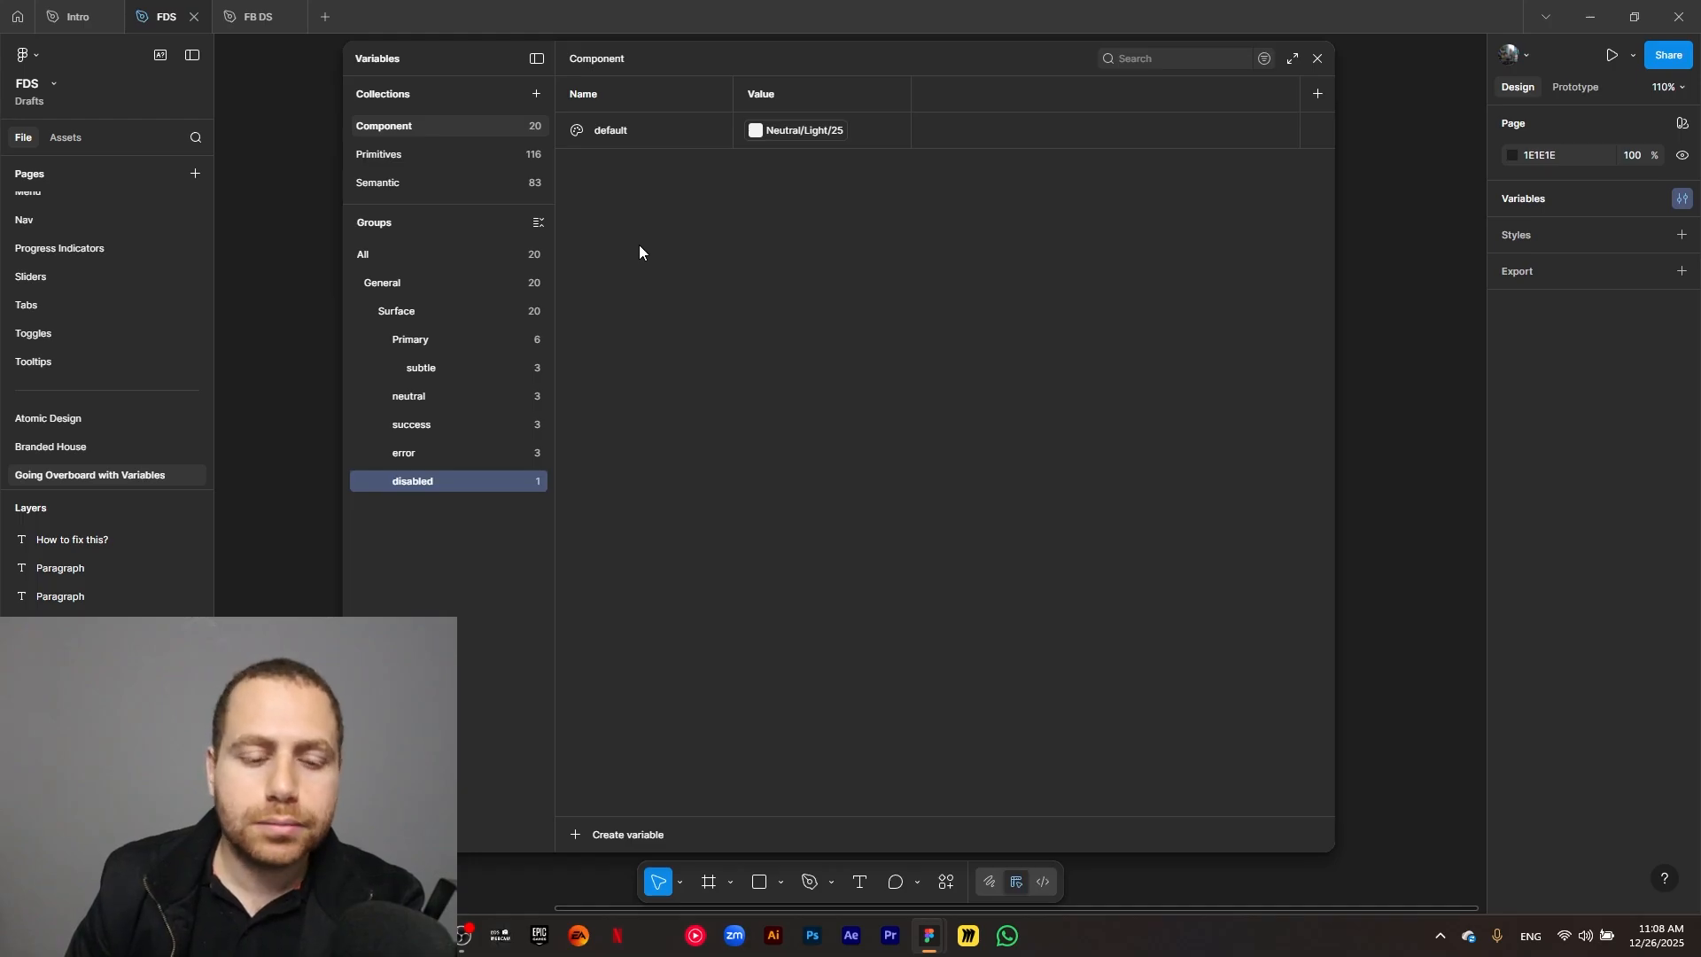
# Create a color variable named warning/default in the Surface group.
pyautogui.click(426, 311)
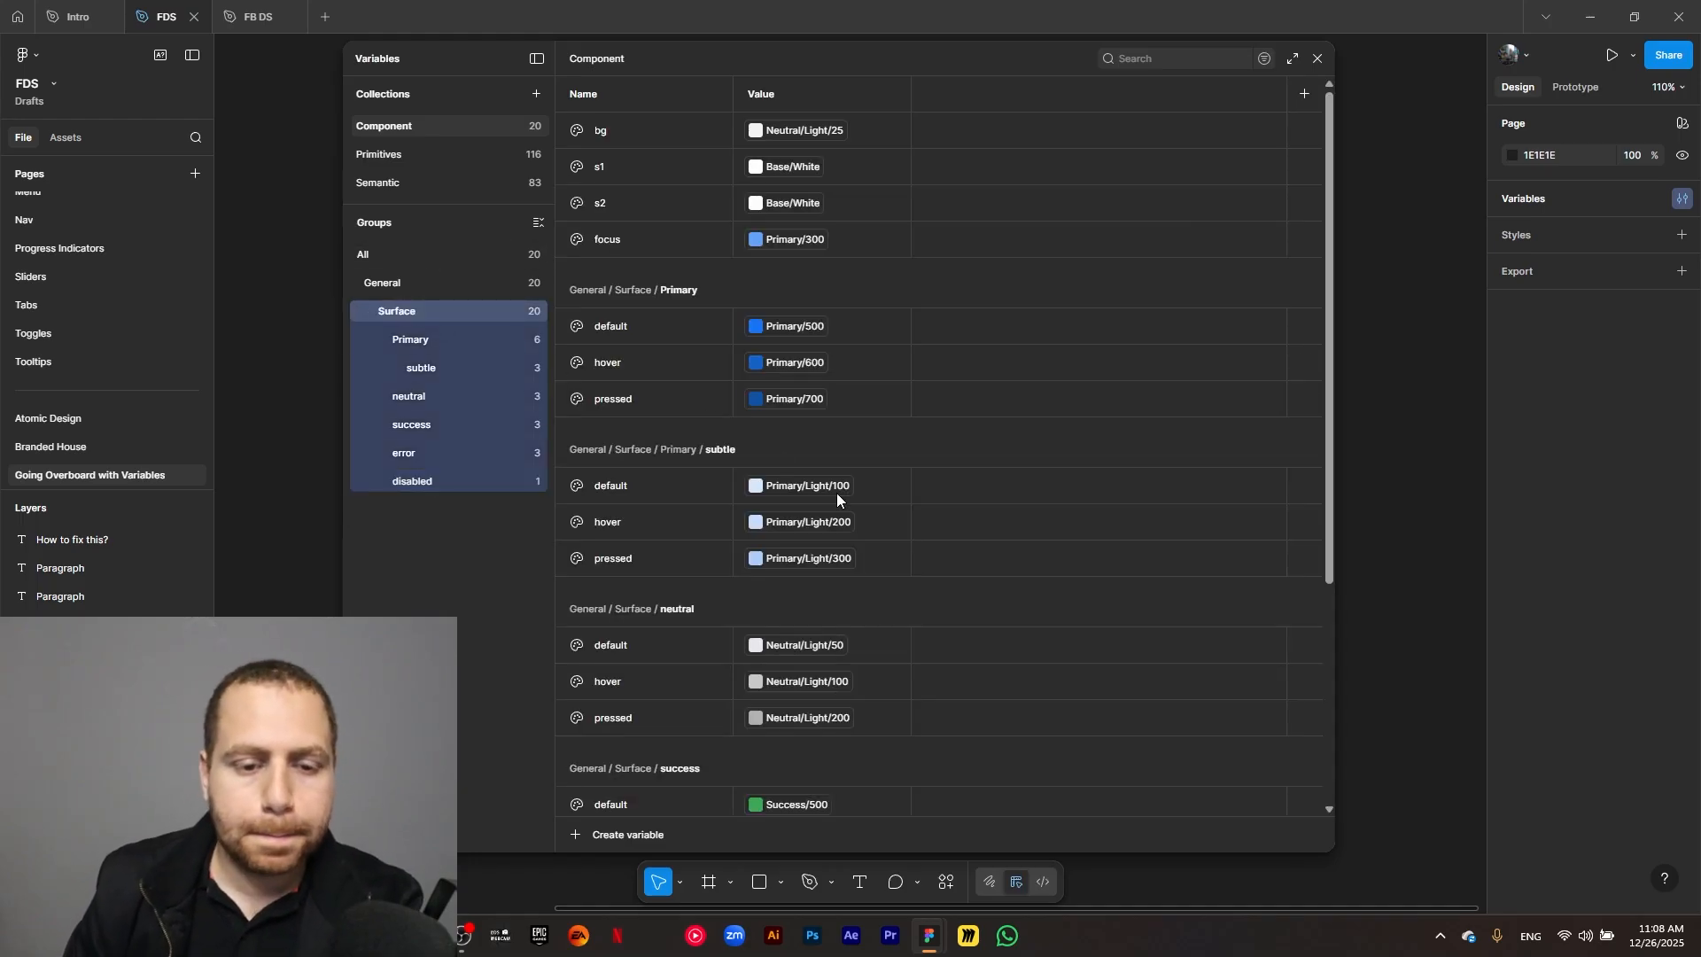
pyautogui.click(570, 832)
pyautogui.click(598, 828)
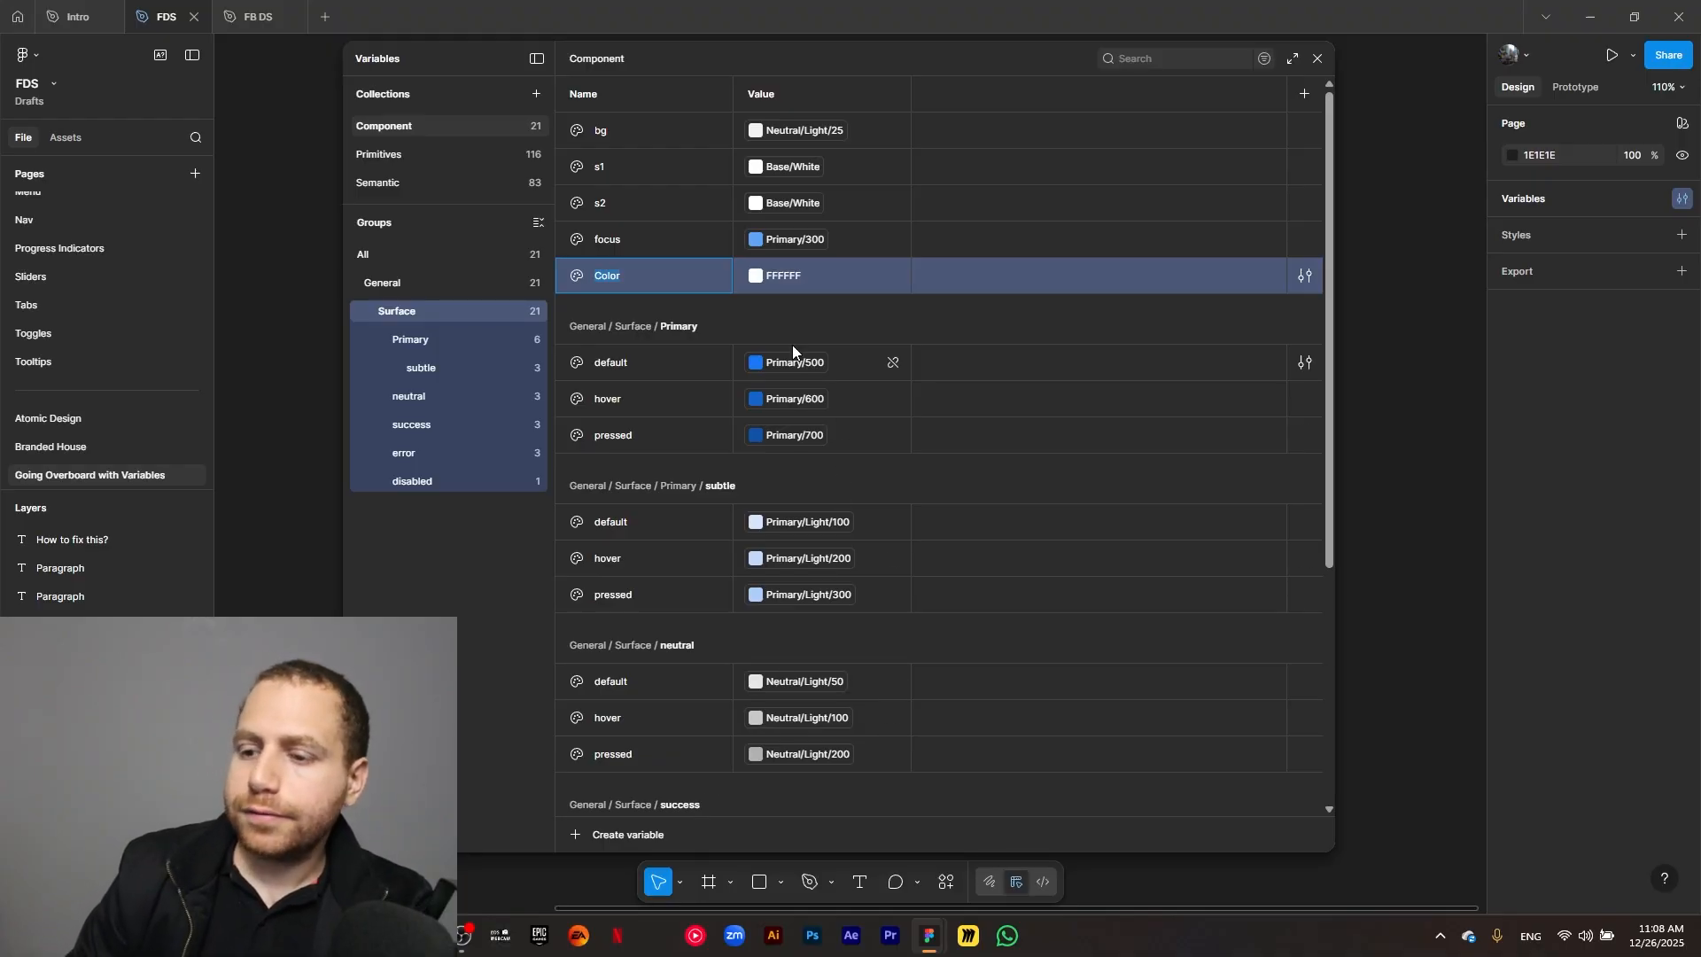
pyautogui.press('Return')
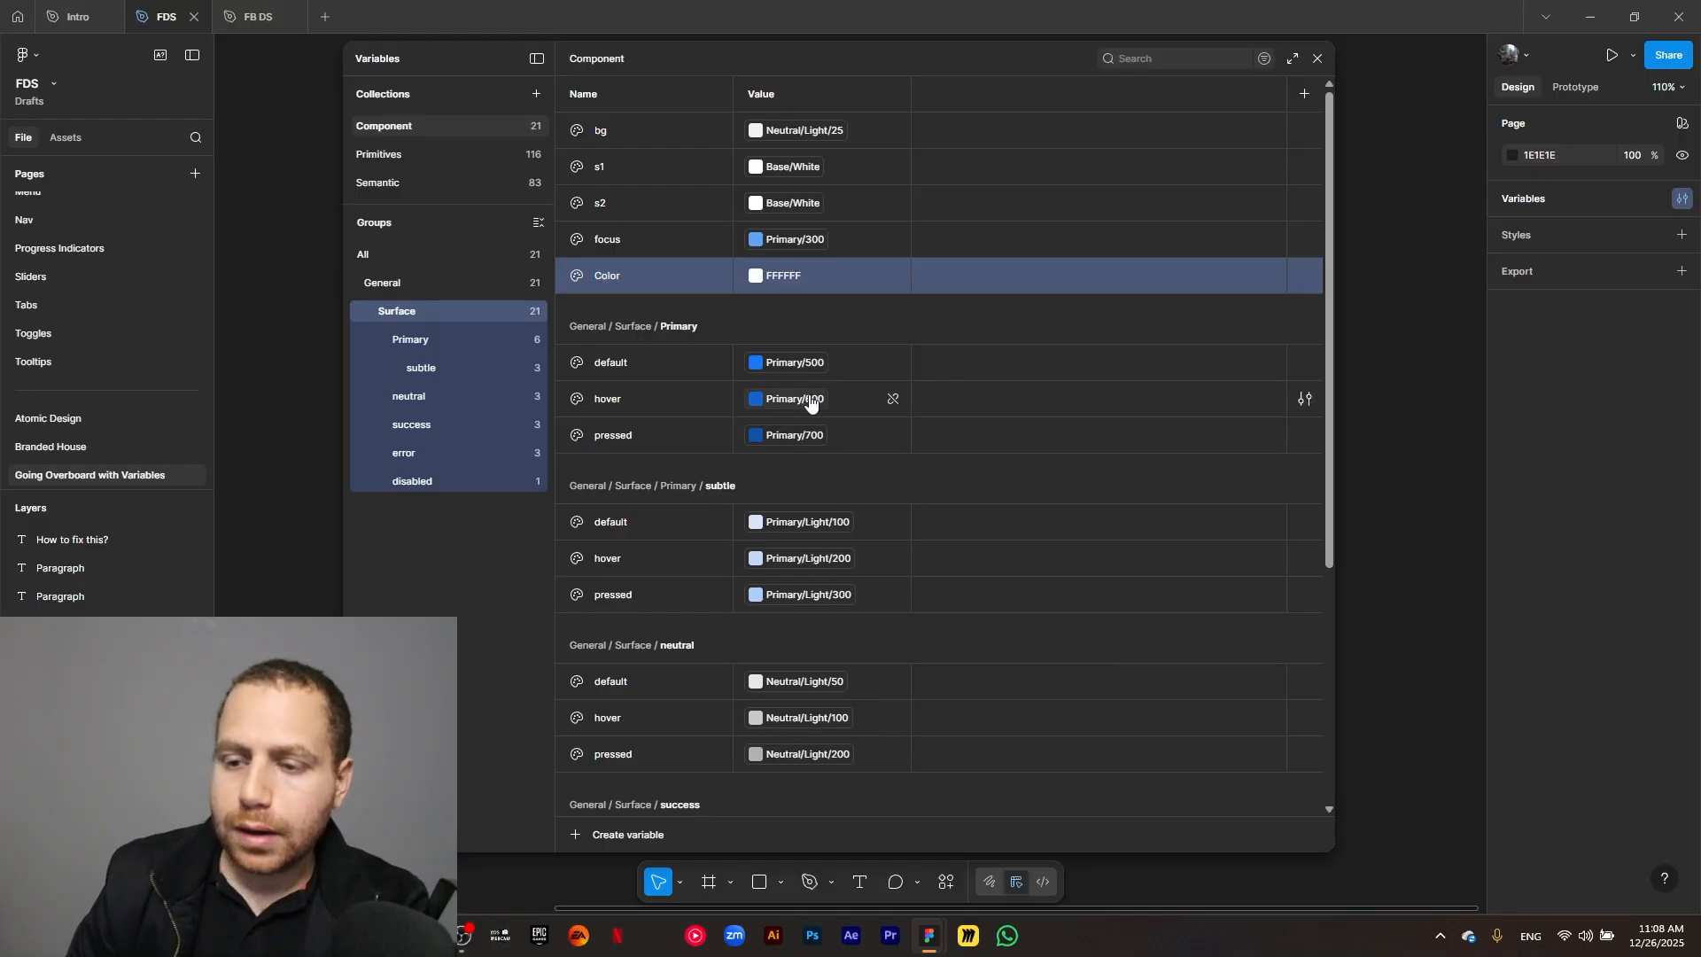
pyautogui.doubleClick(598, 275)
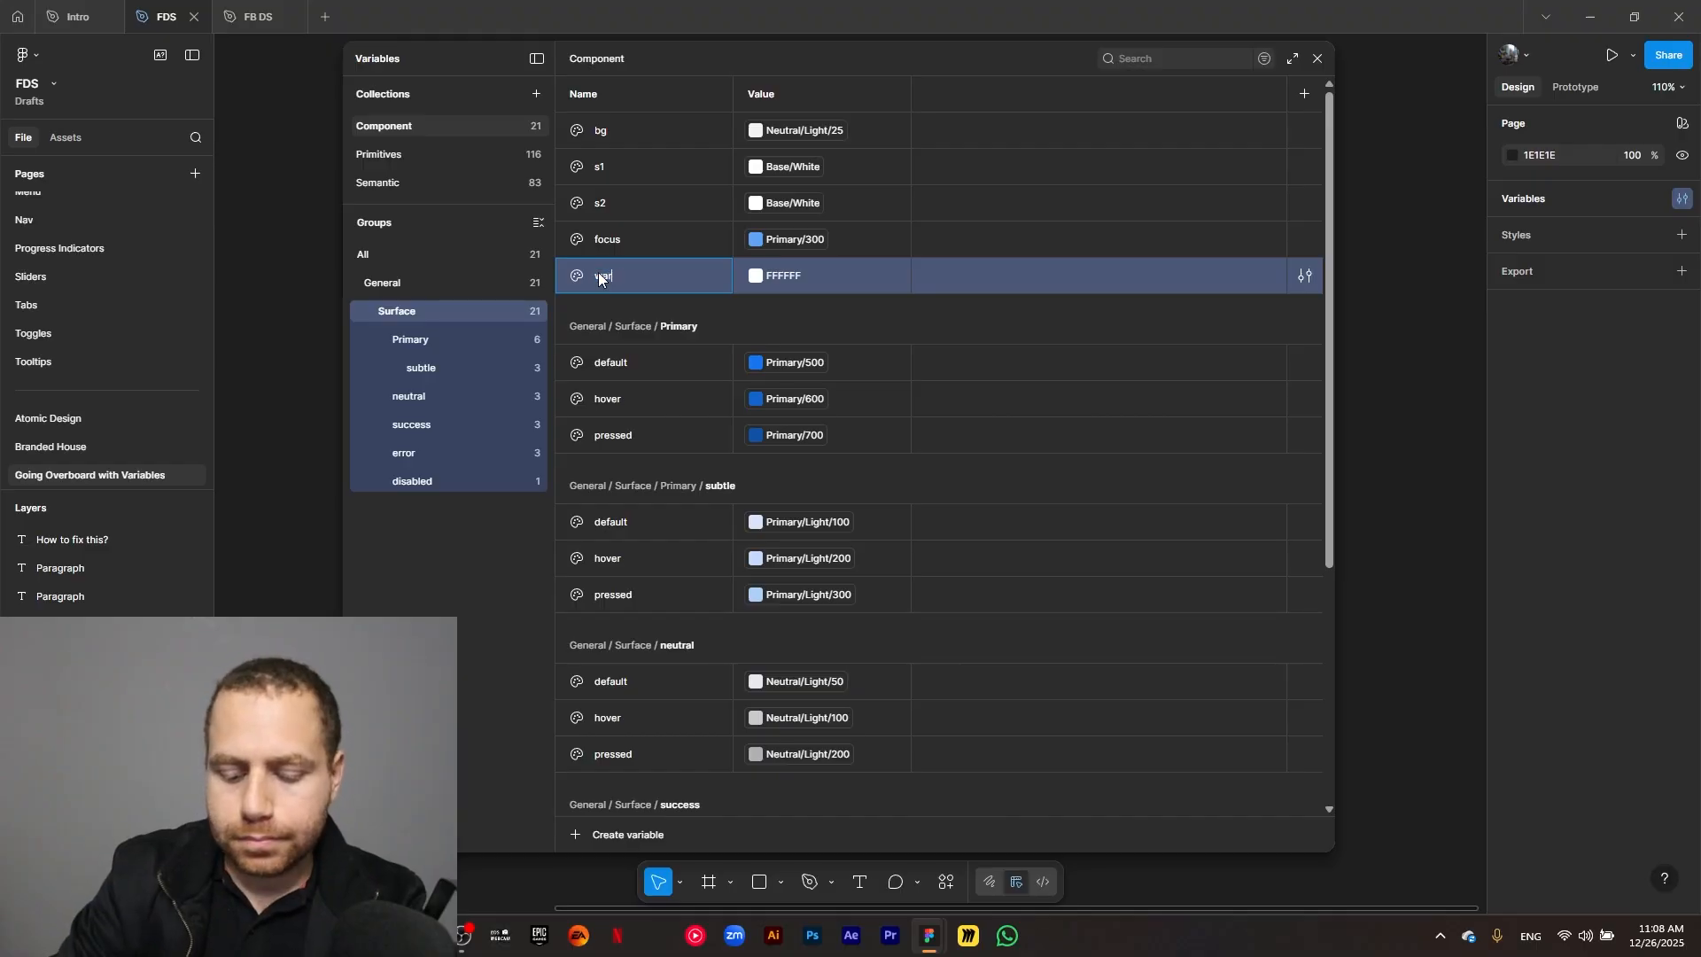
pyautogui.write('warning/de')
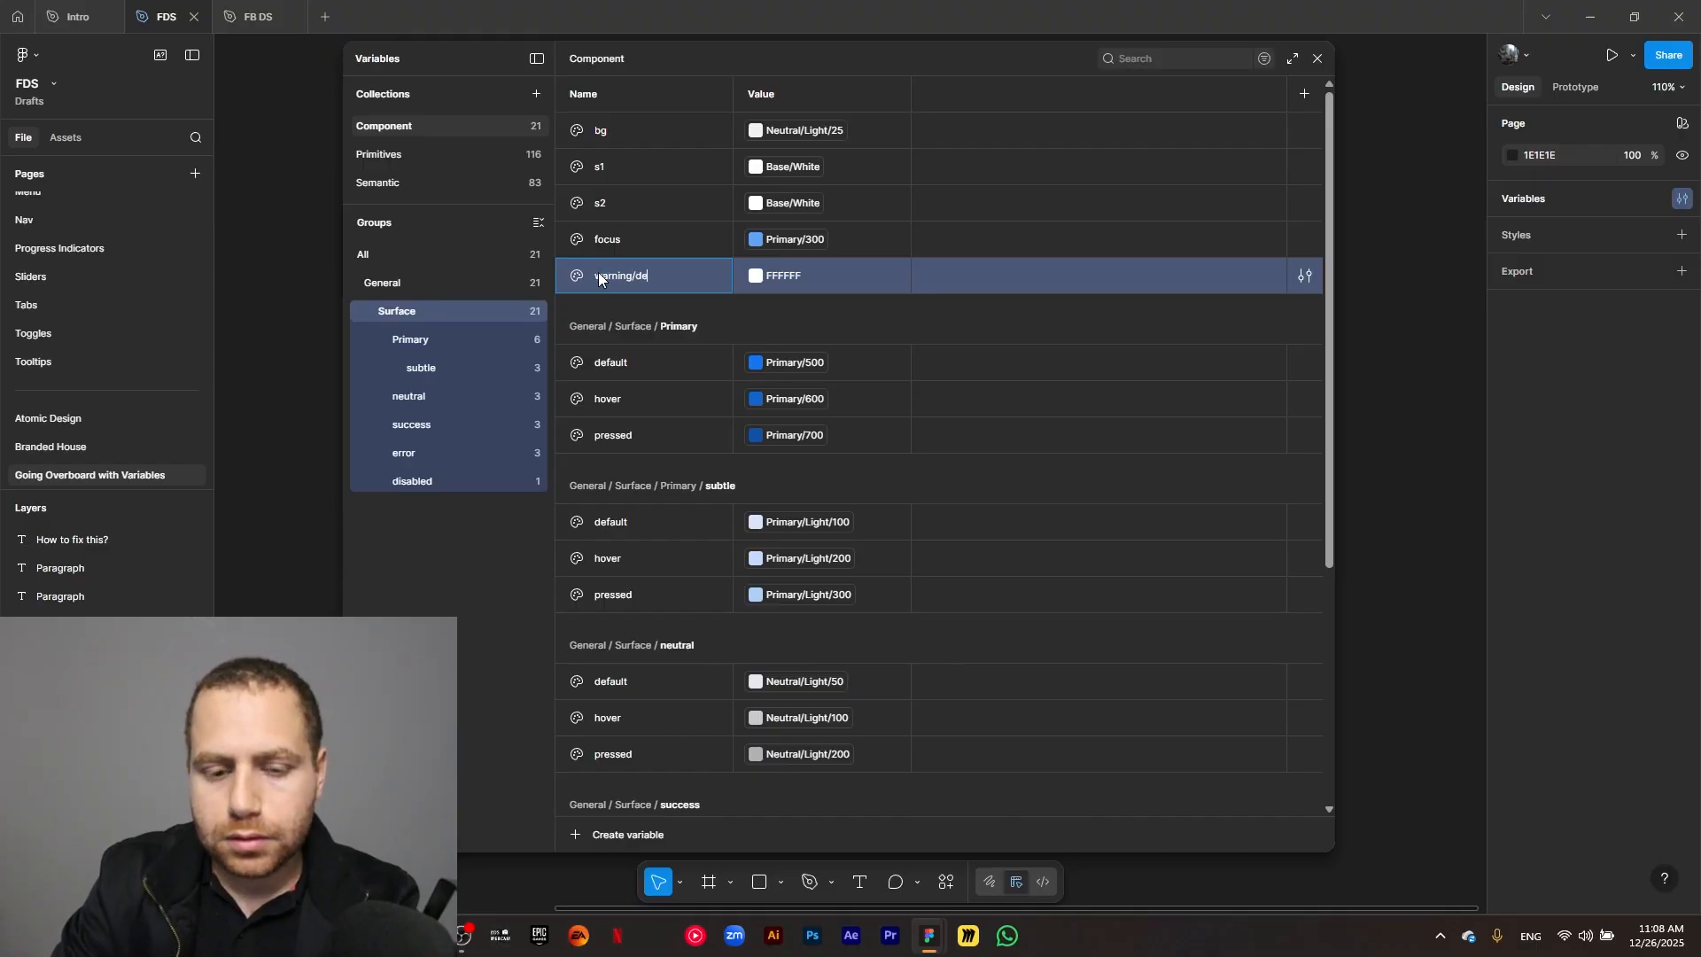
pyautogui.write('fault')
pyautogui.press('Return')
# Show only the warning group and link its default variable to the library color Warning/500.
pyautogui.click(461, 511)
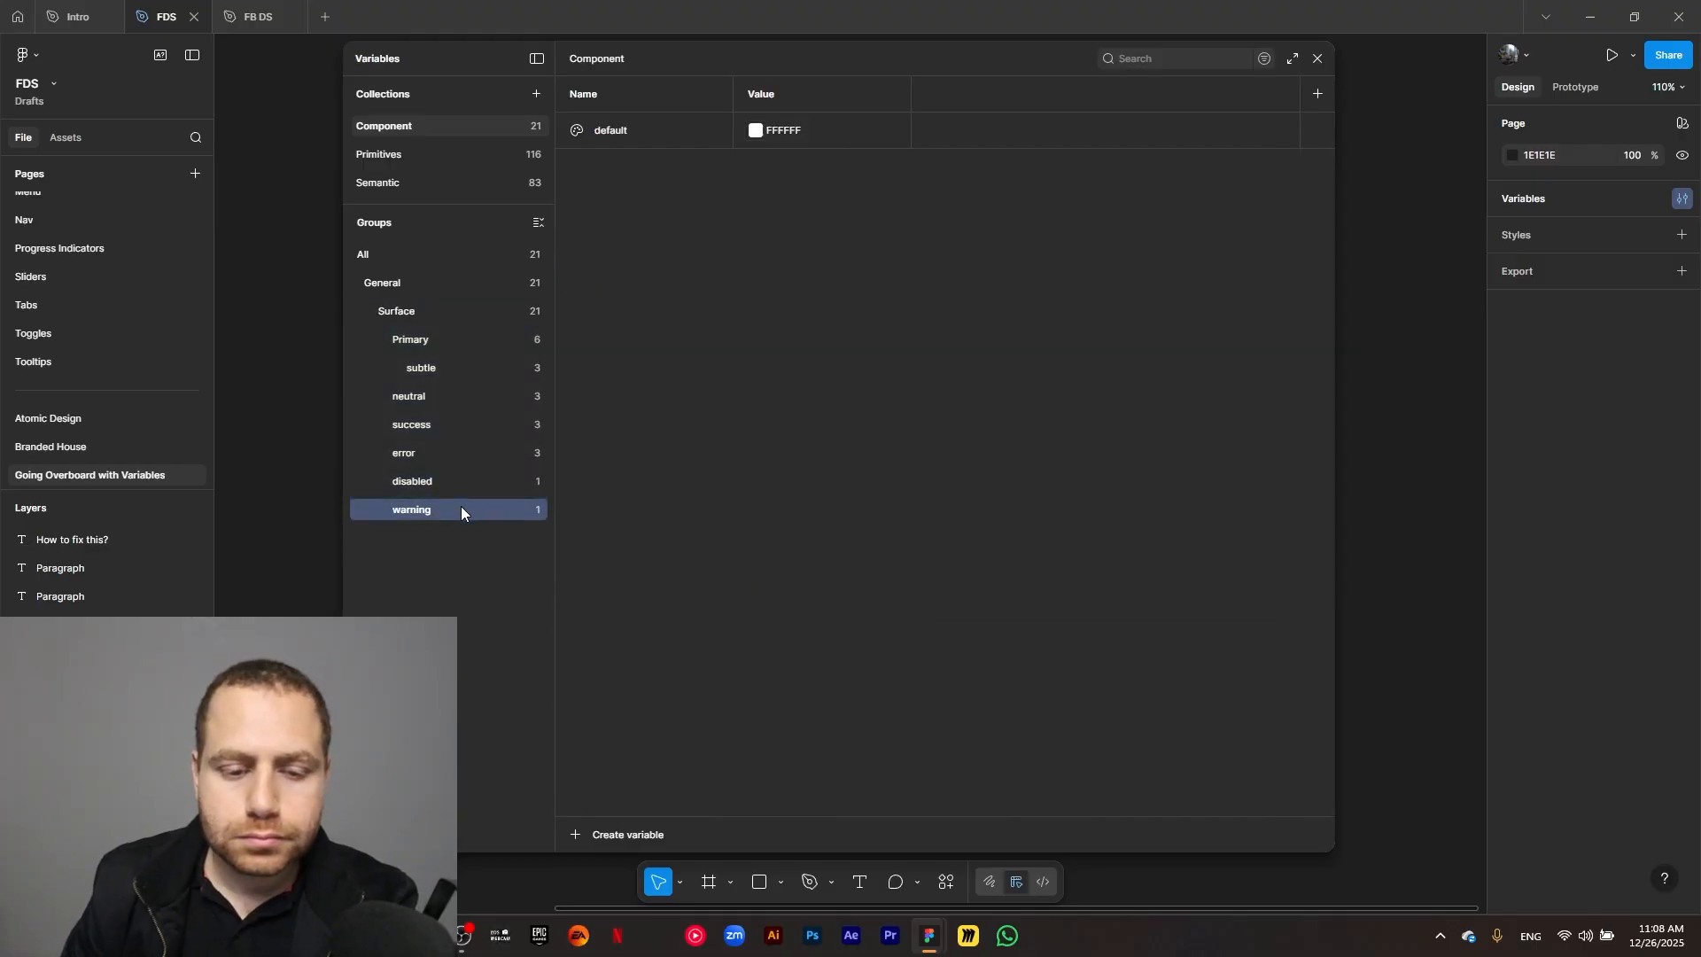
pyautogui.click(755, 133)
pyautogui.click(833, 159)
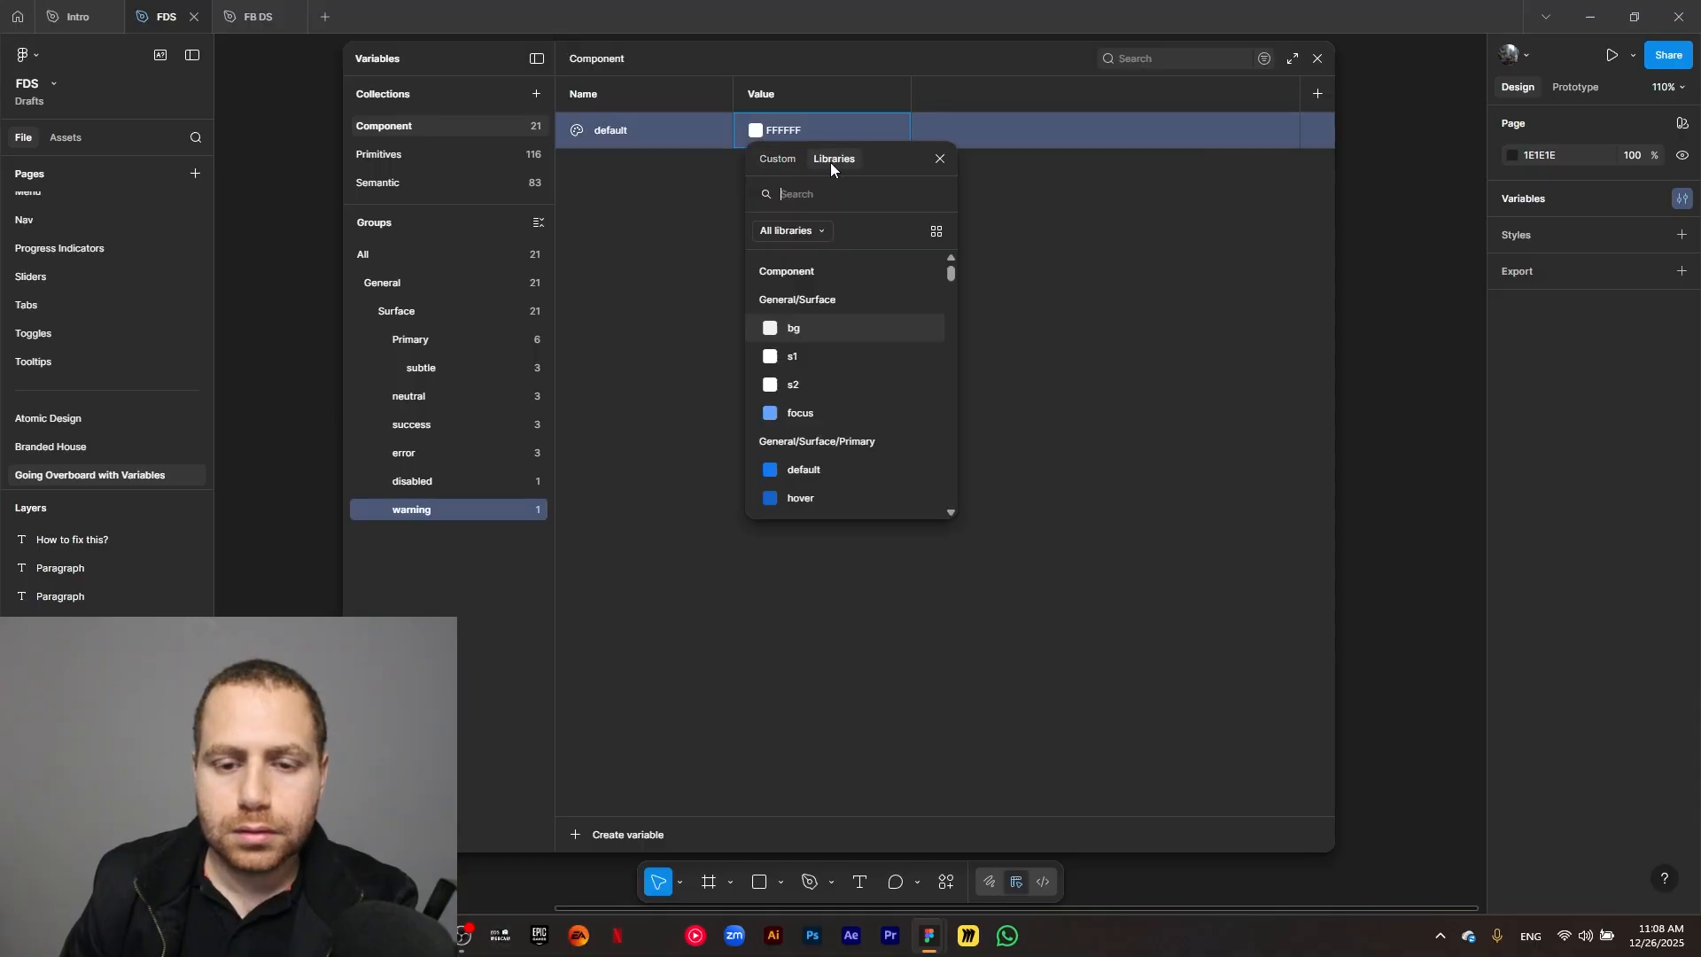
pyautogui.write('warning')
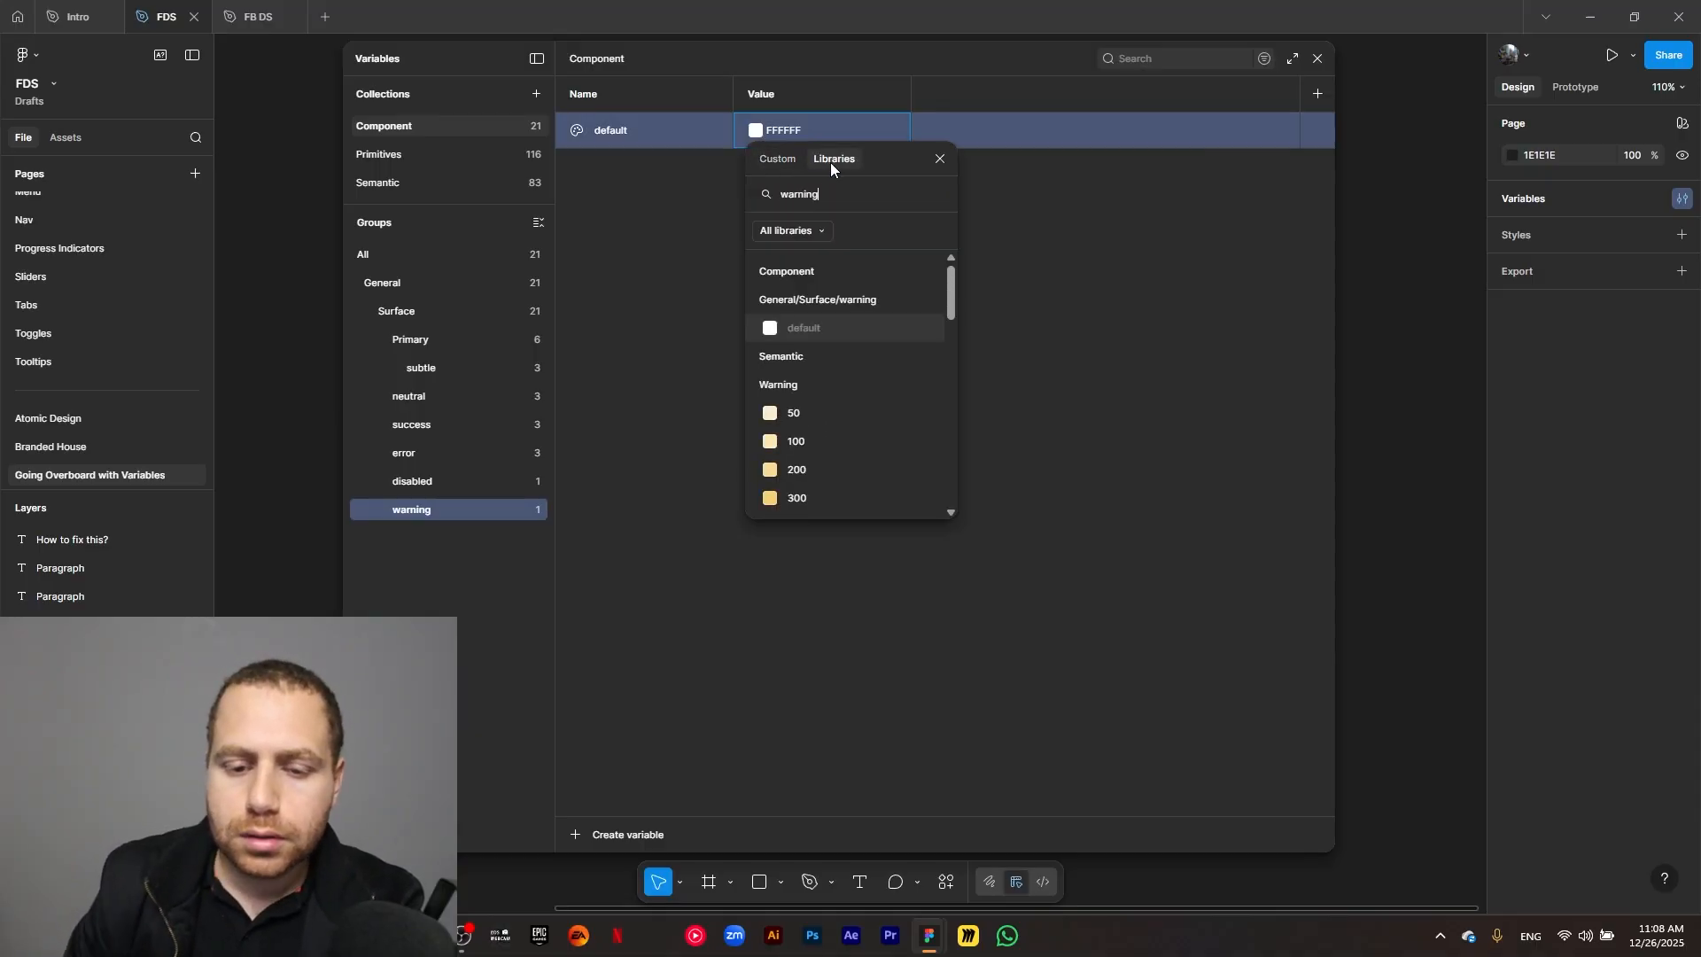
pyautogui.scroll(-3, 830, 323)
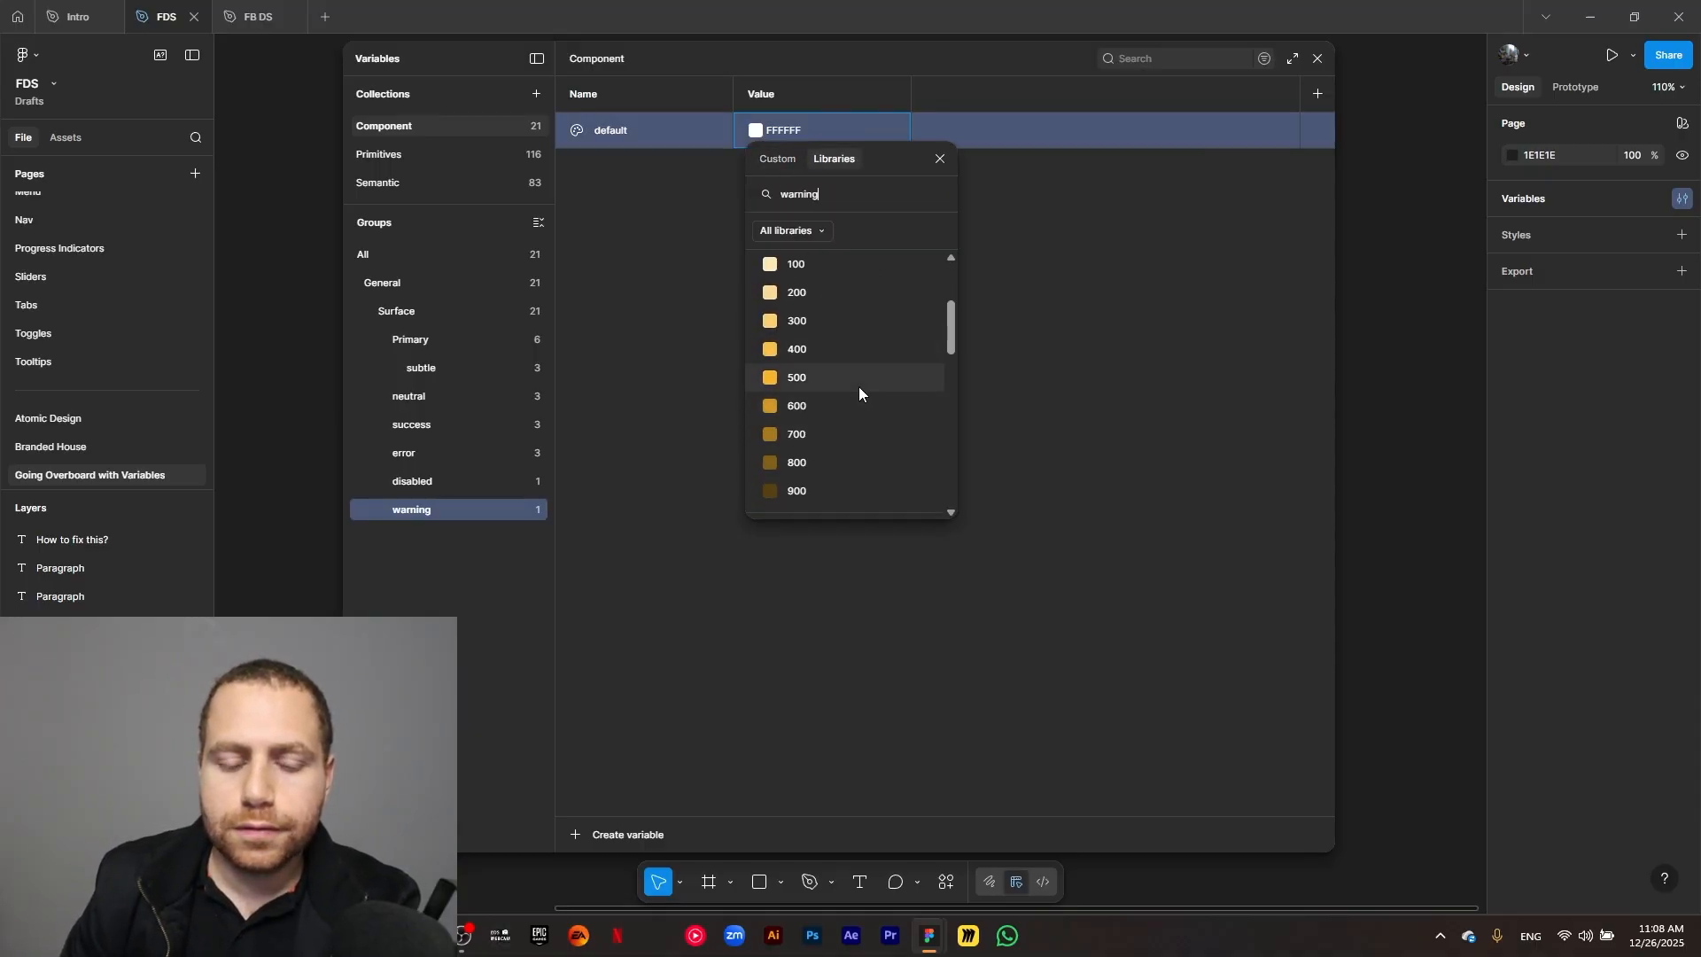
pyautogui.click(858, 386)
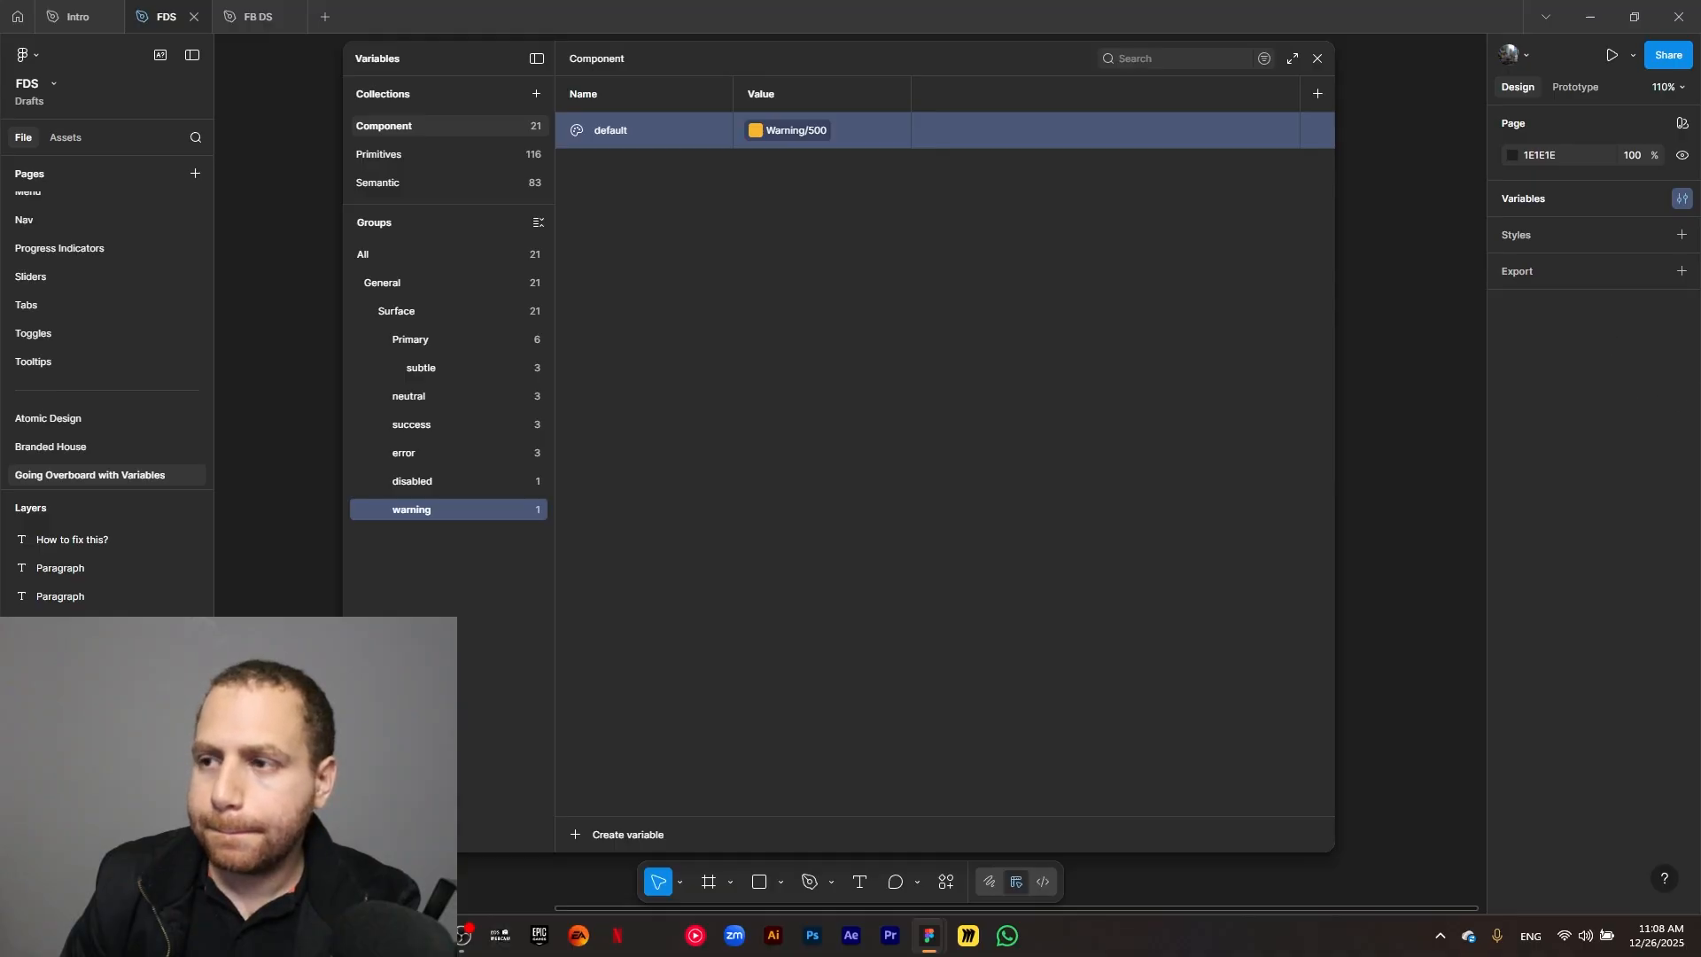
# Duplicate the warning group's default variable as hover and link the copy to Warning/600.
pyautogui.hotkey('ctrl', 'd')
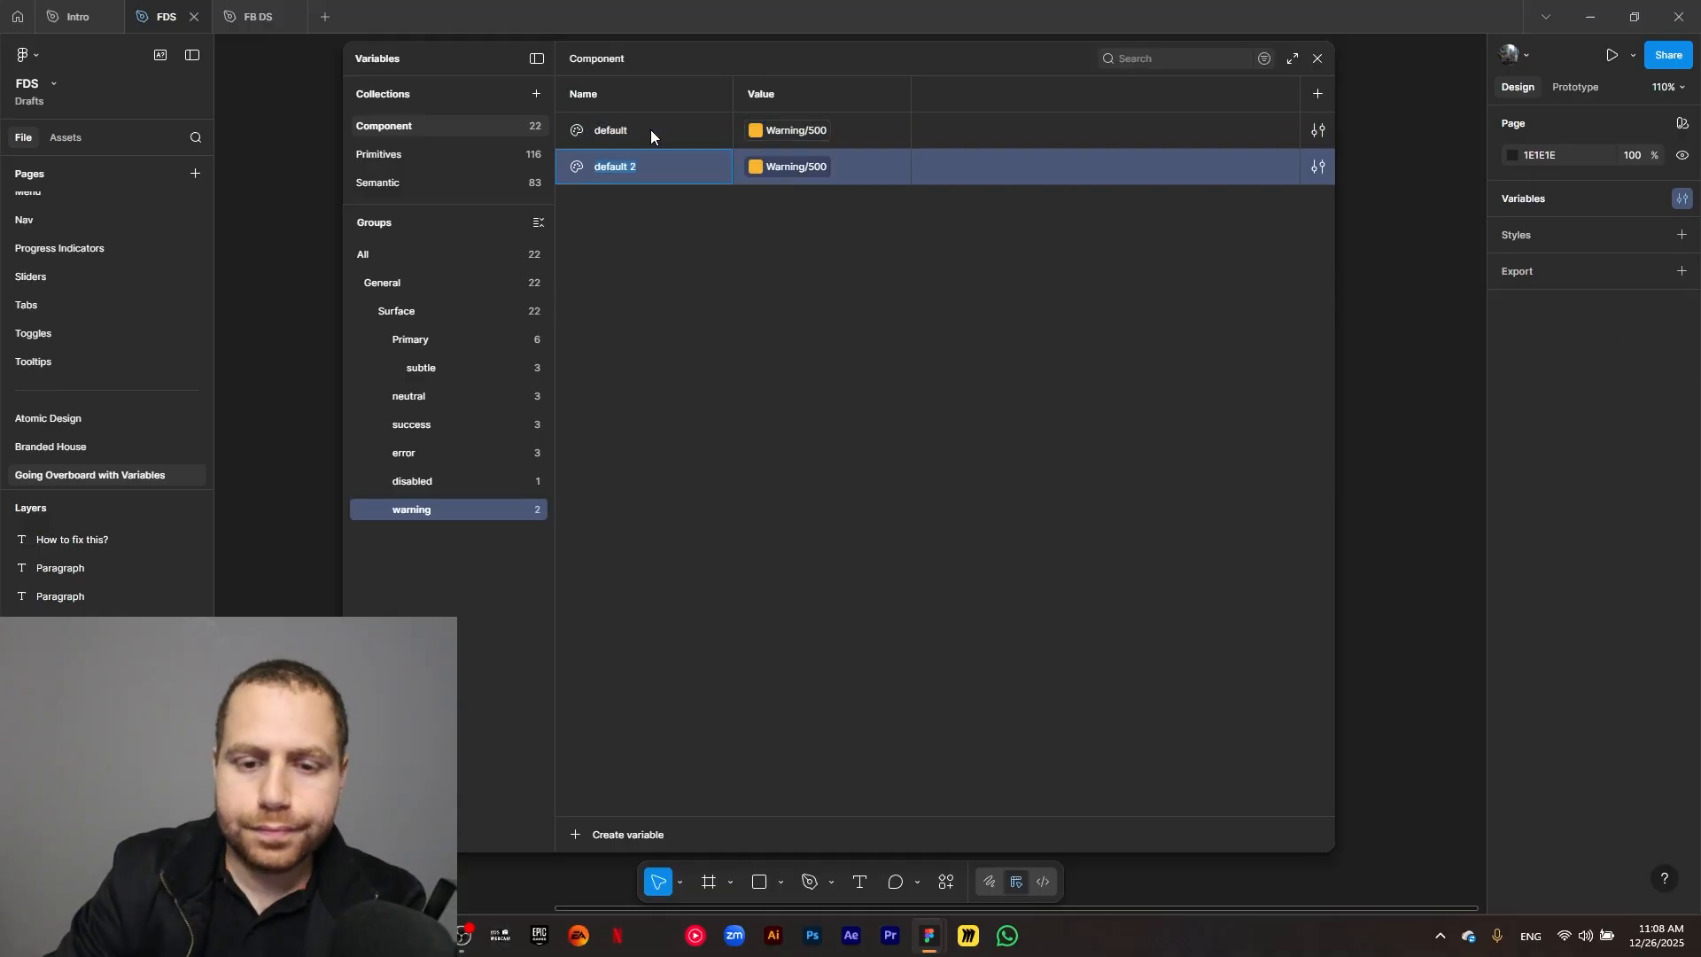
pyautogui.write('hover')
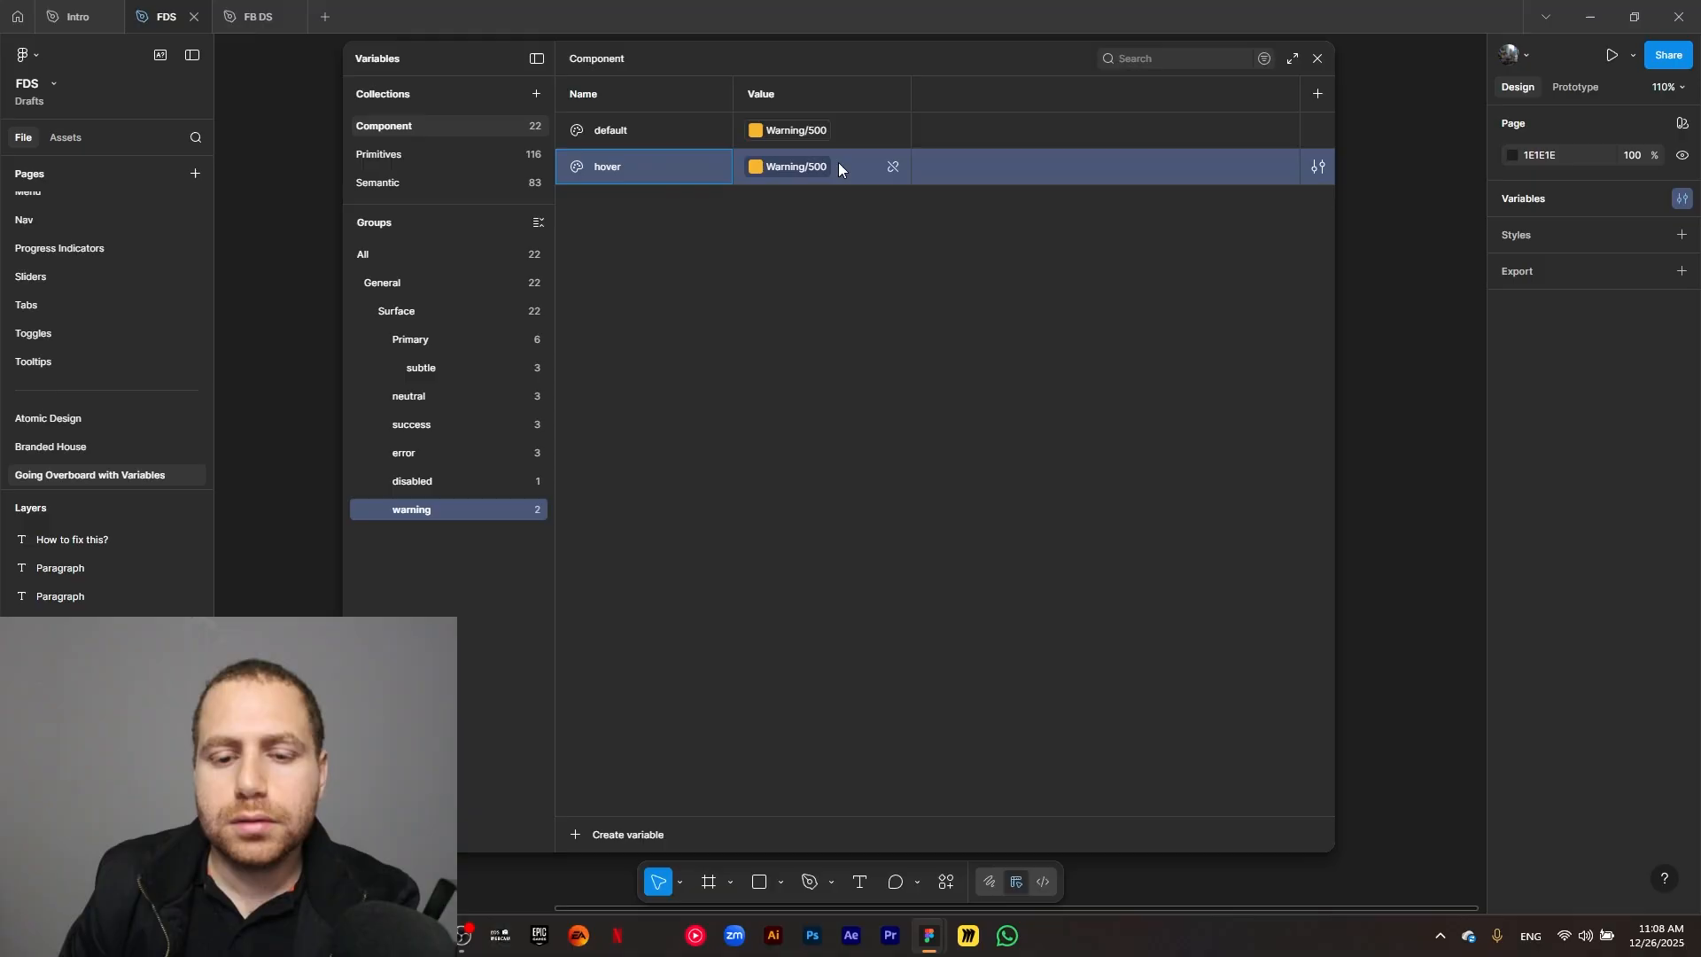
pyautogui.click(838, 162)
pyautogui.click(824, 450)
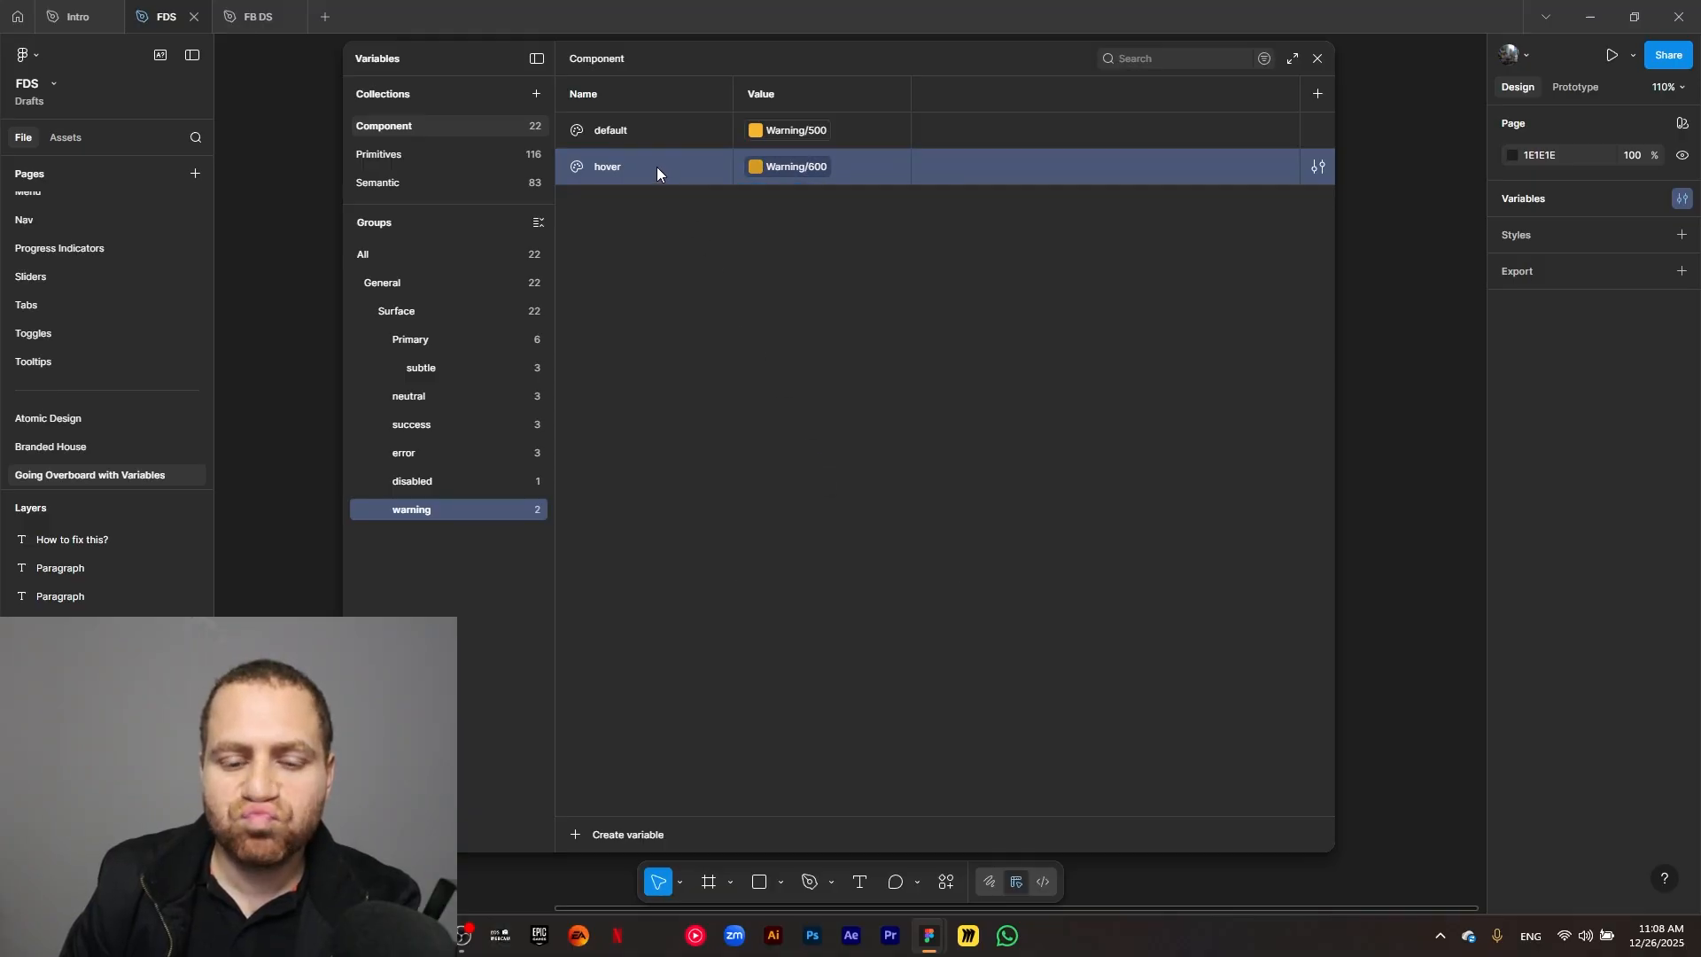
# Duplicate the warning group's hover variable as pressed, with the copy linked to Warning/600.
pyautogui.hotkey('ctrl', 'd')
pyautogui.write('pressed')
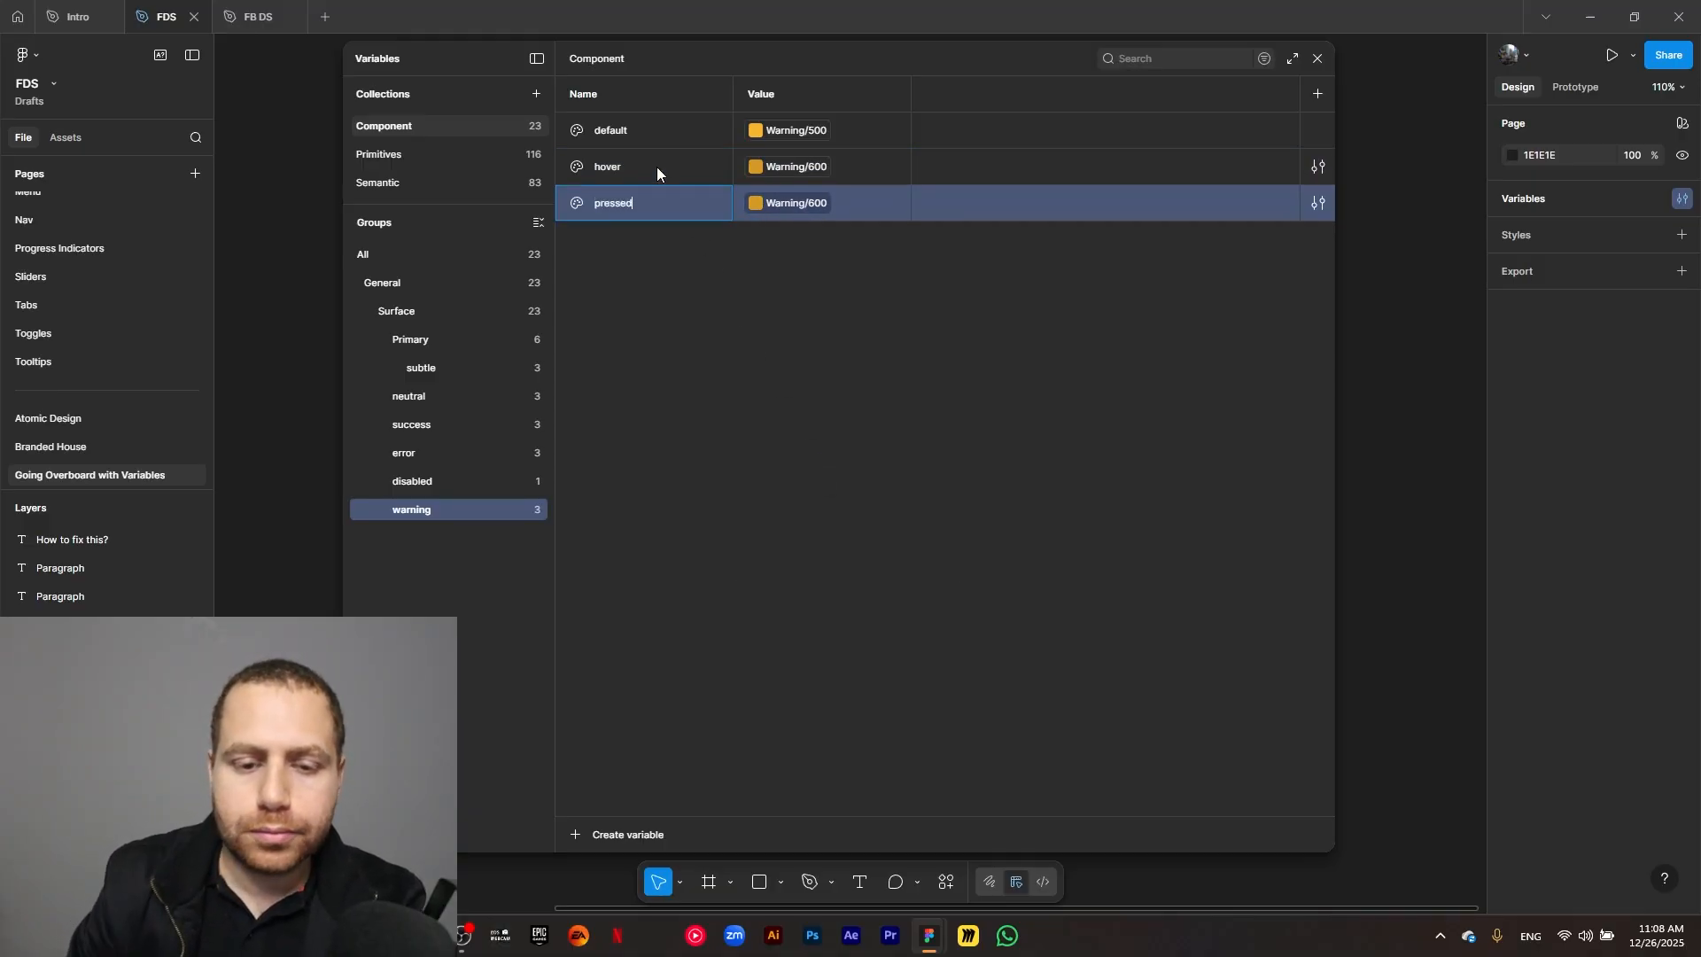
pyautogui.click(780, 203)
pyautogui.click(821, 523)
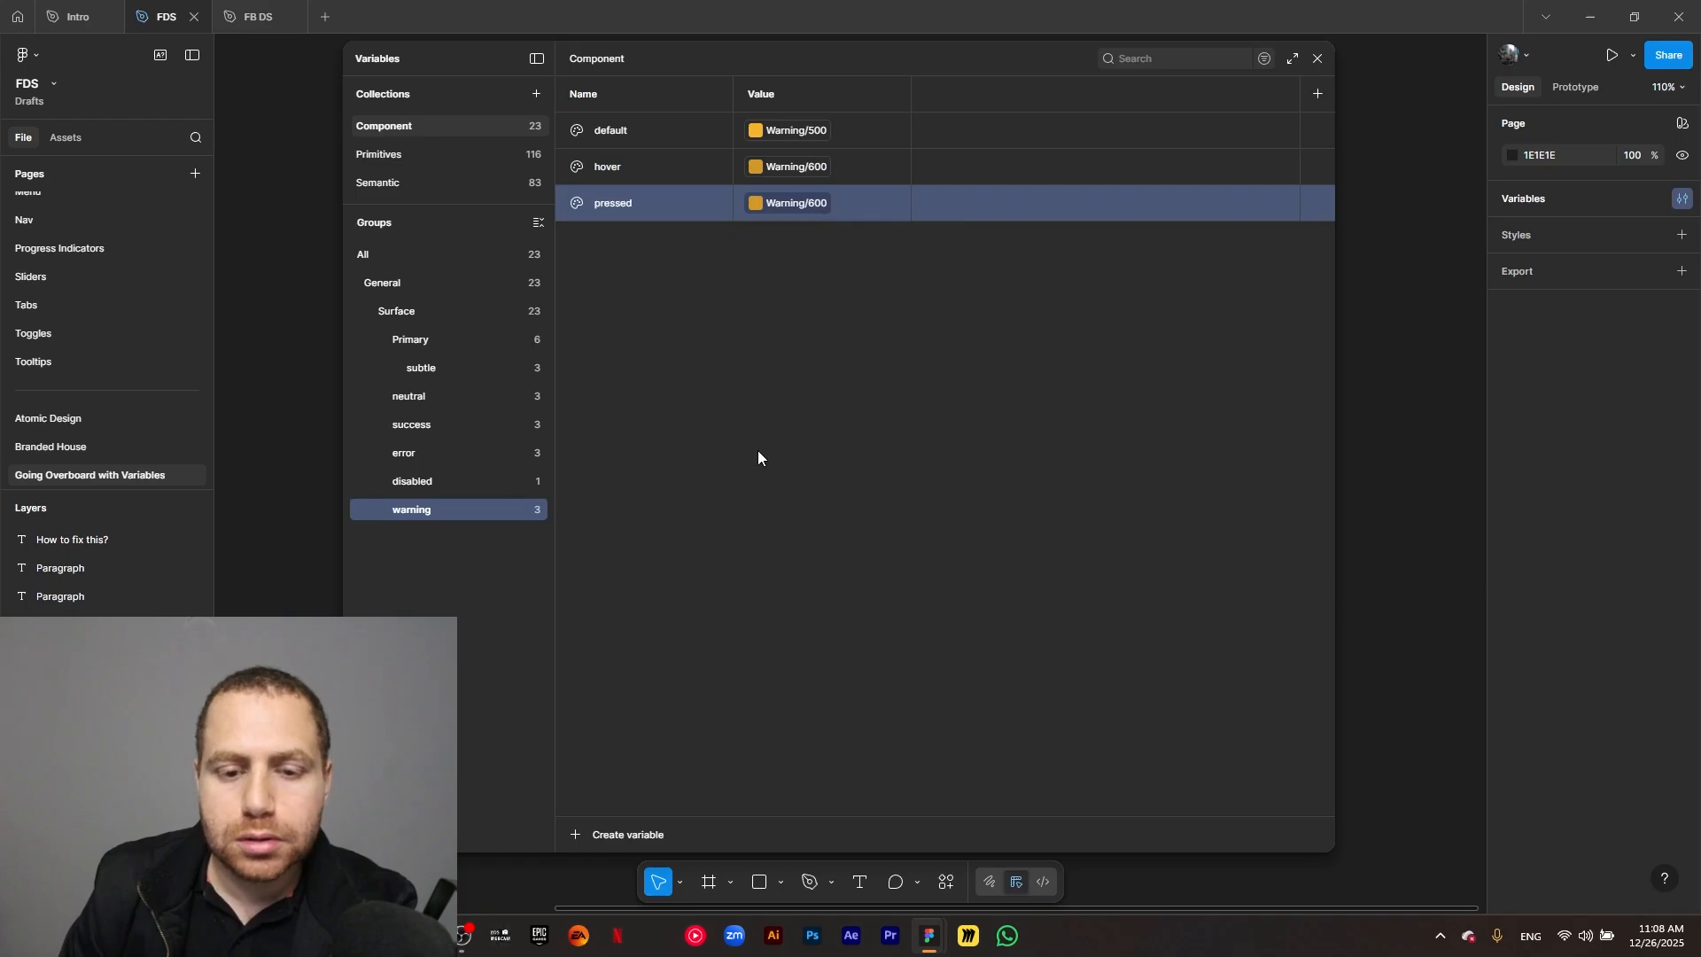
# Create a color variable named info/default in the Surface group.
pyautogui.click(430, 315)
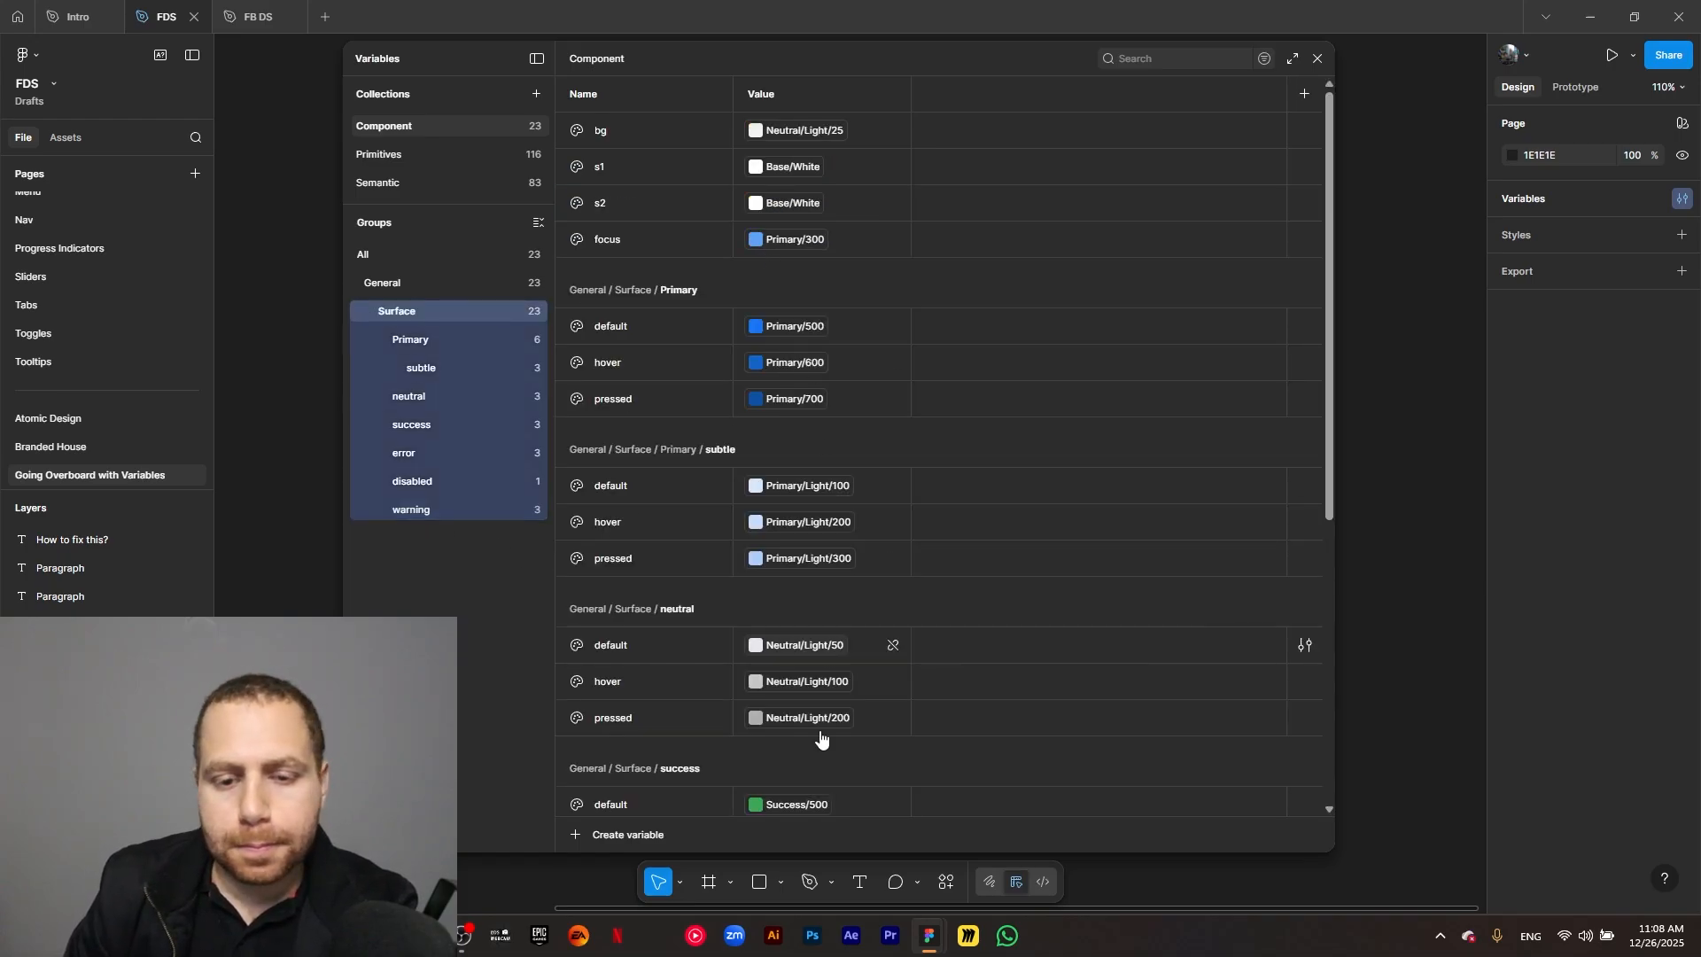
pyautogui.click(608, 837)
pyautogui.click(600, 828)
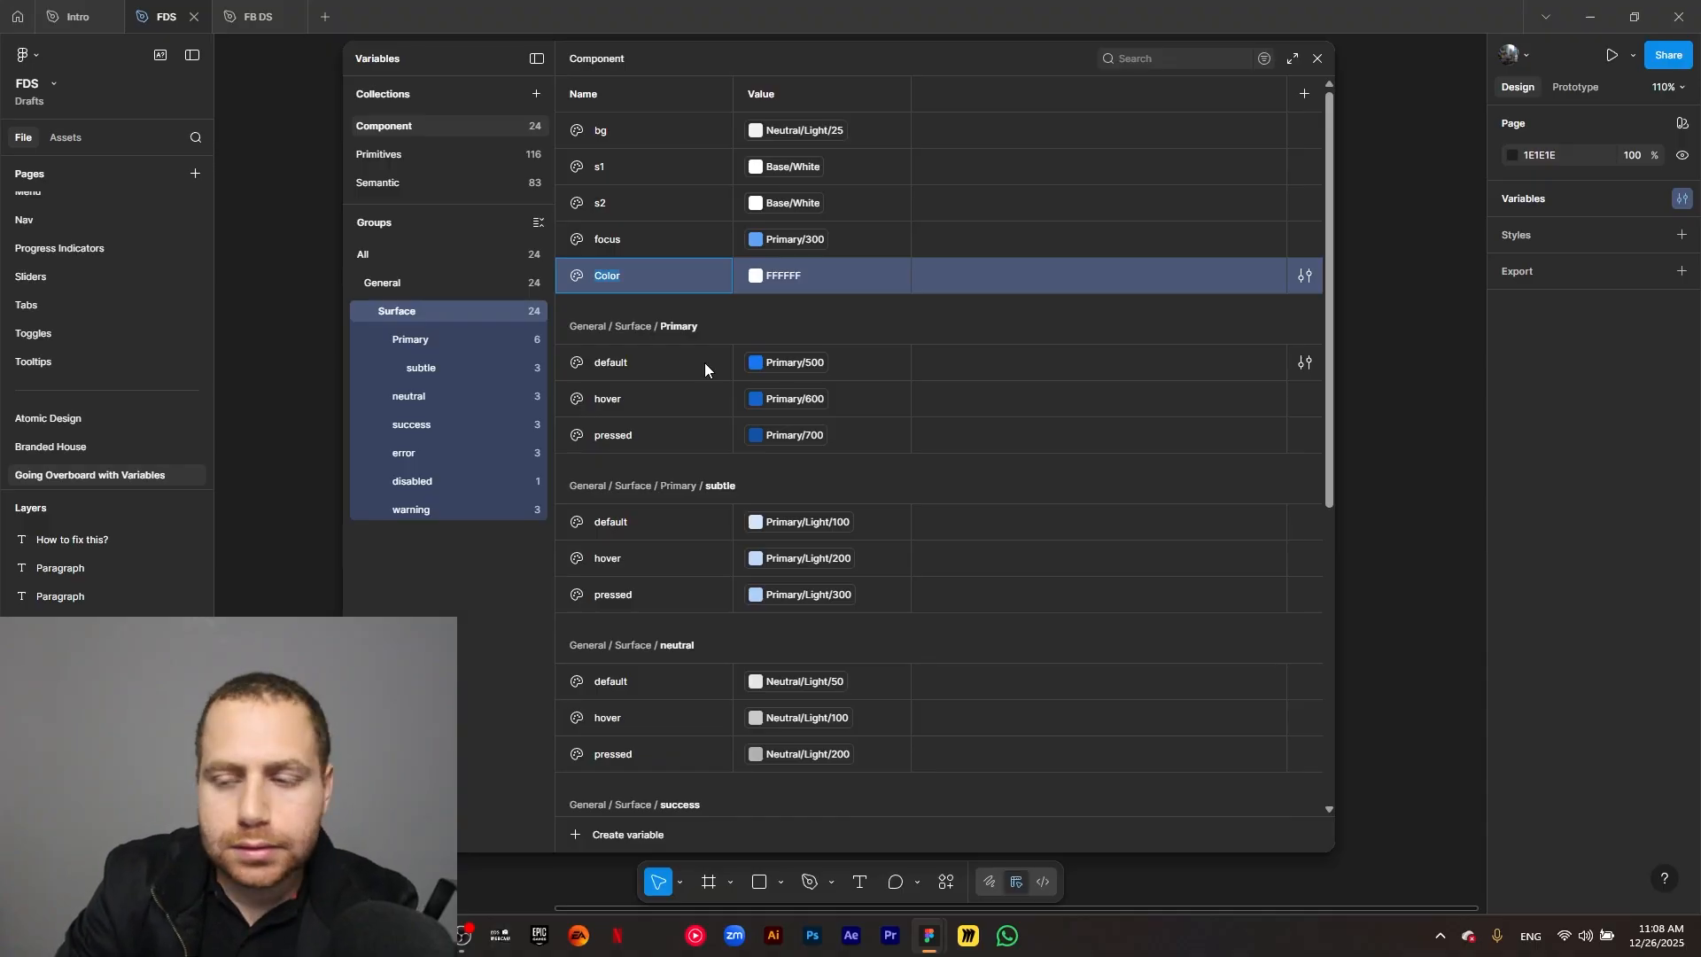
pyautogui.write('info')
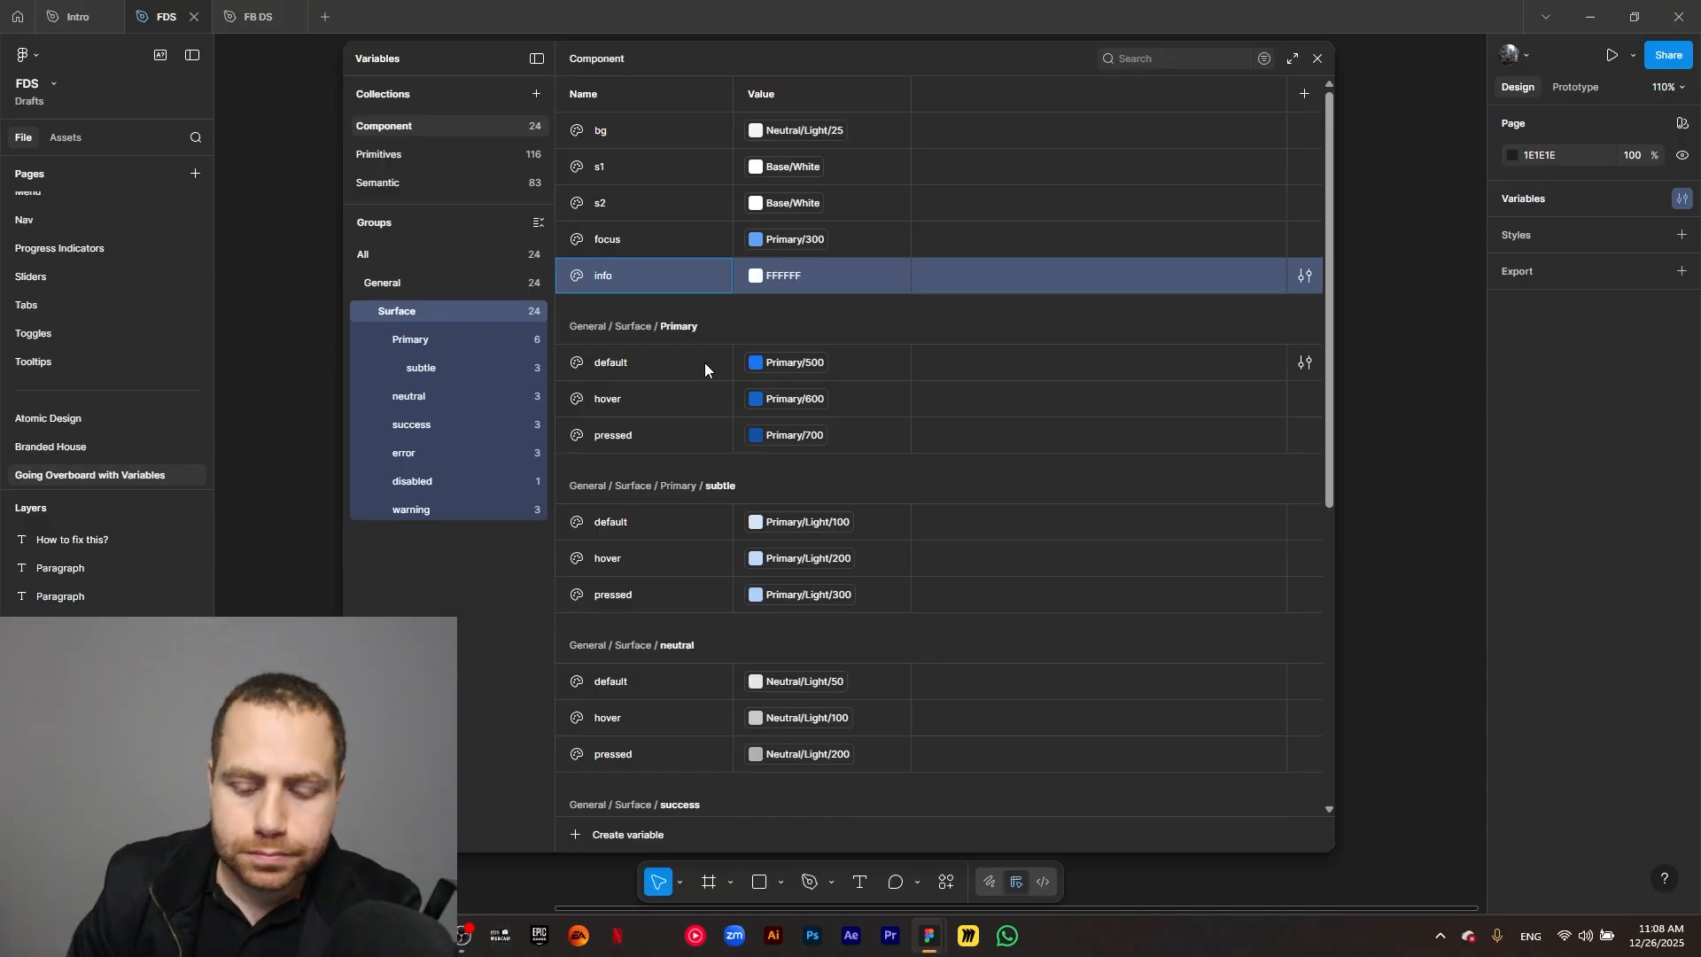
pyautogui.write('/default')
pyautogui.press('Return')
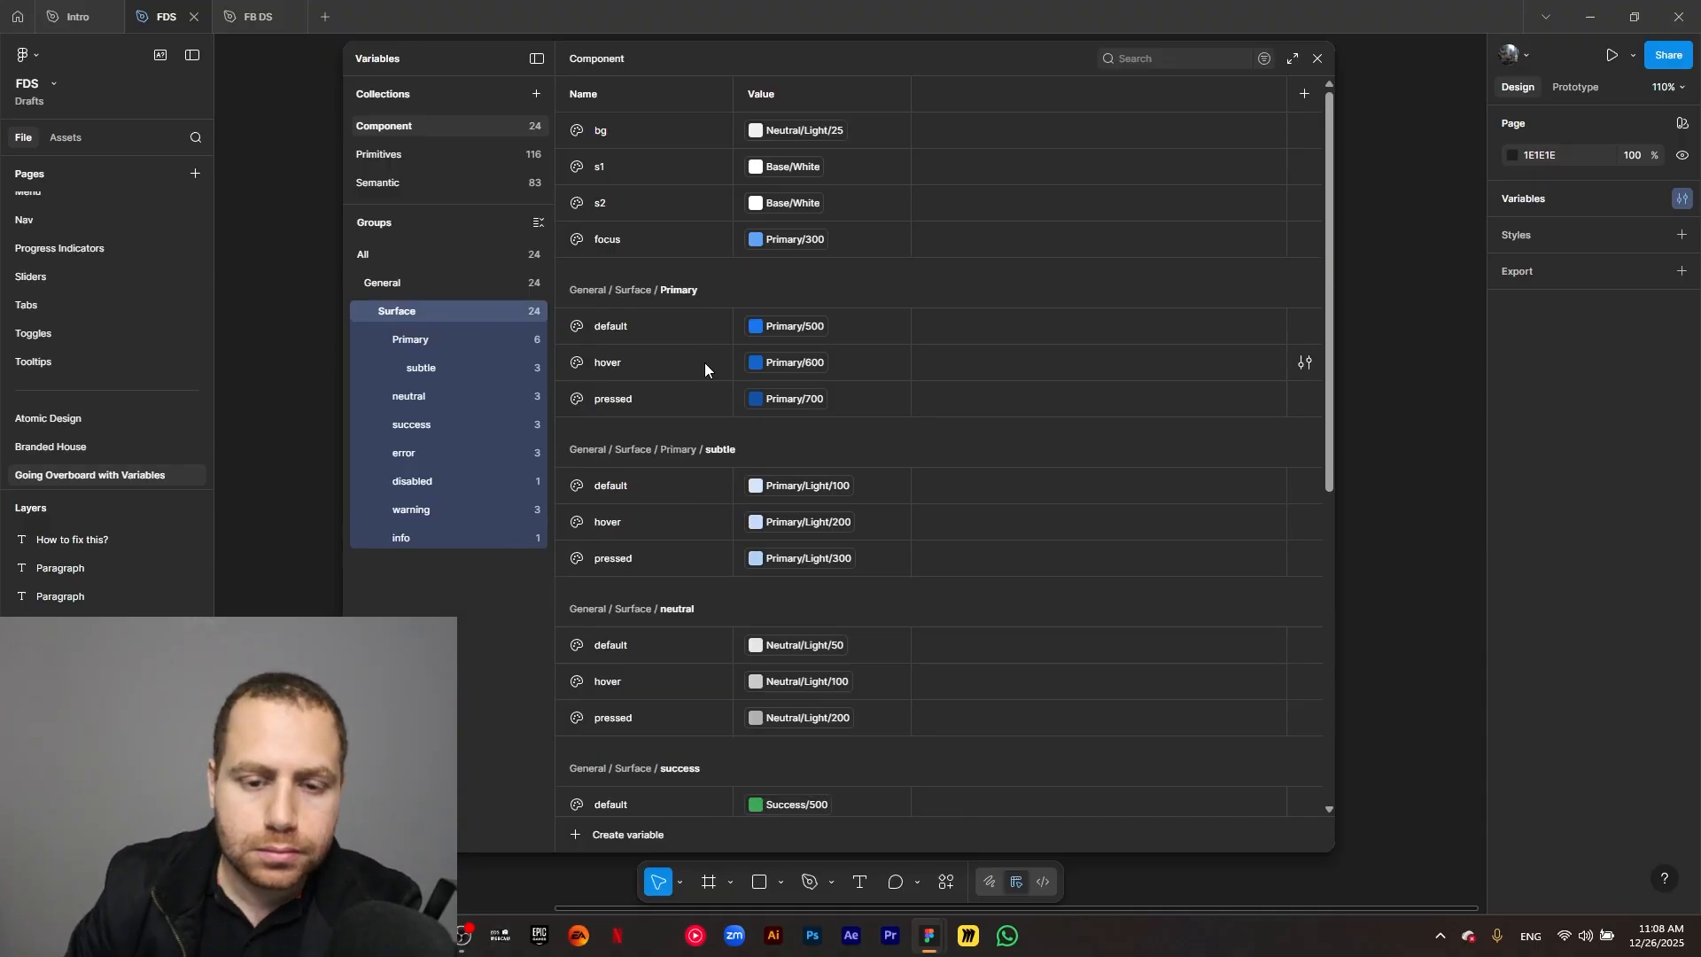
# Show only the info group and link its default variable to the library color Information/500.
pyautogui.click(423, 540)
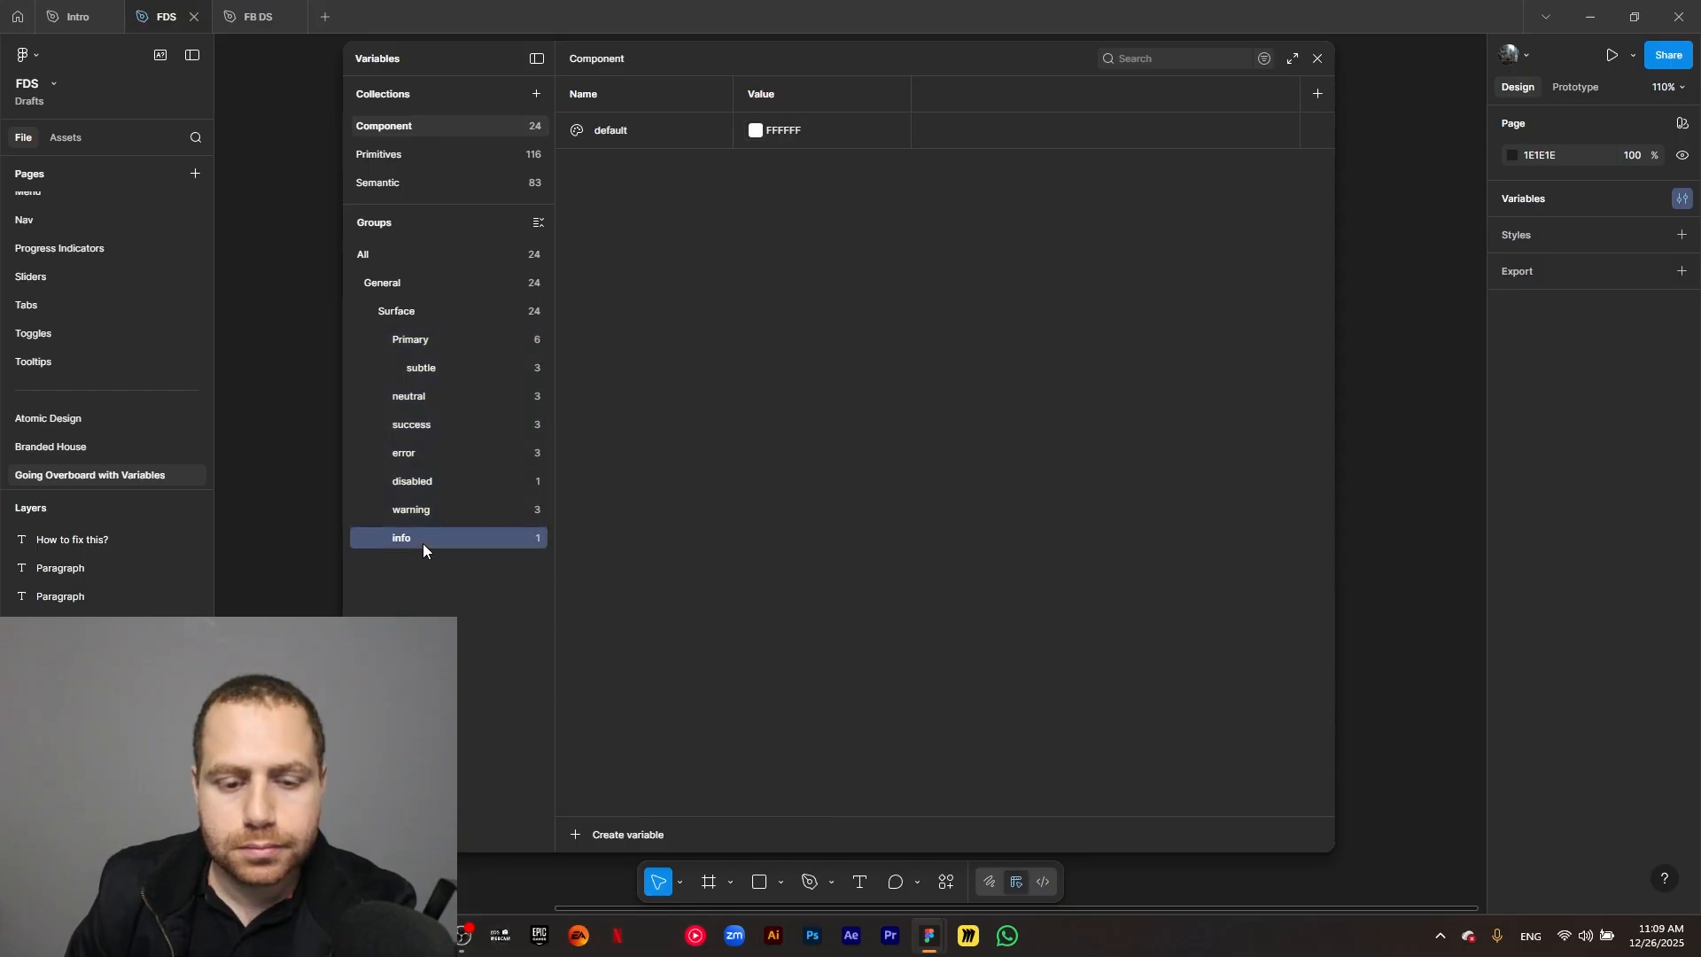
pyautogui.click(758, 131)
pyautogui.click(818, 156)
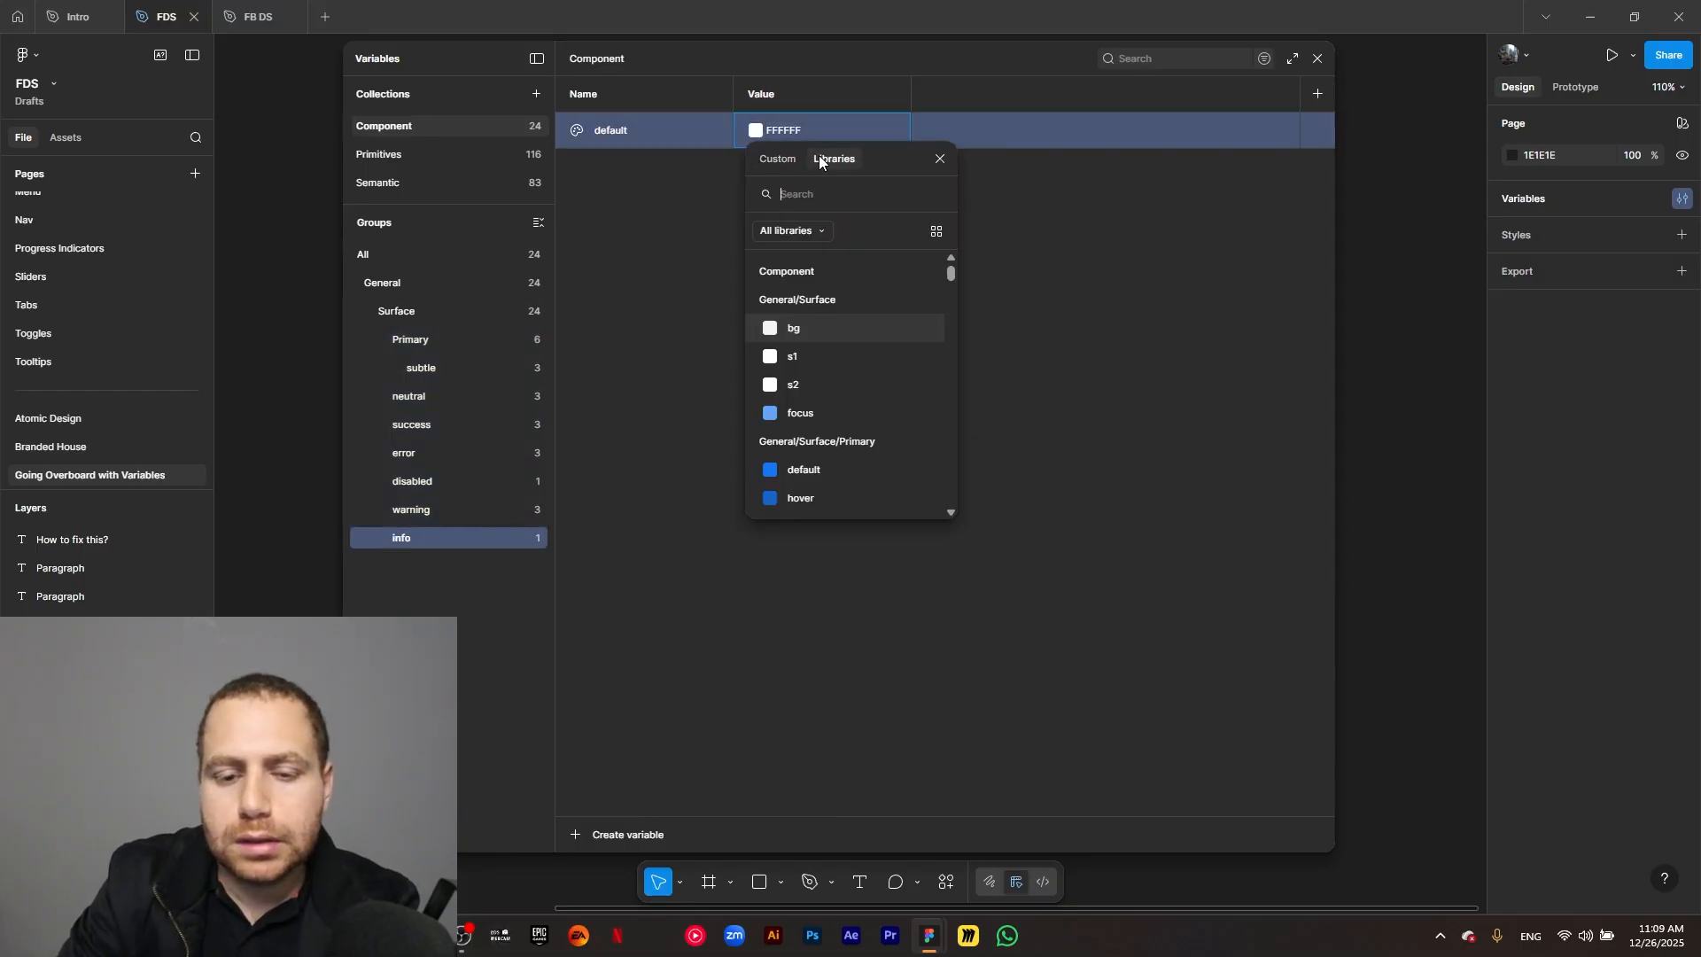
pyautogui.write('info')
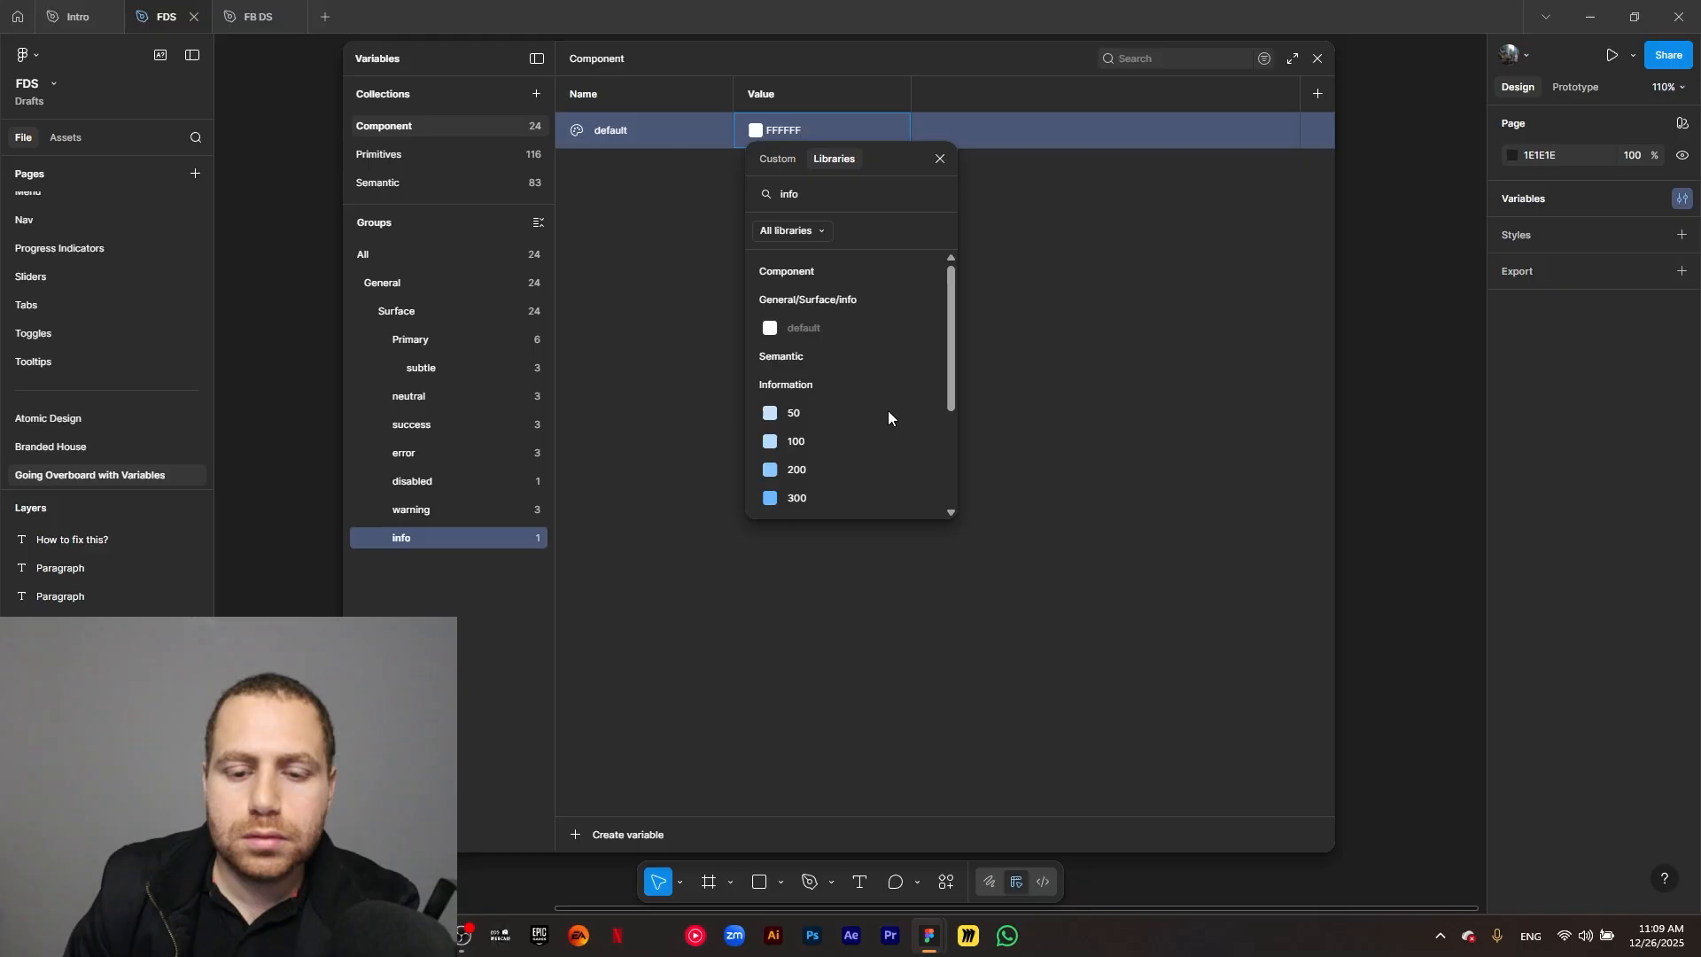
pyautogui.scroll(-3, 887, 411)
pyautogui.click(855, 390)
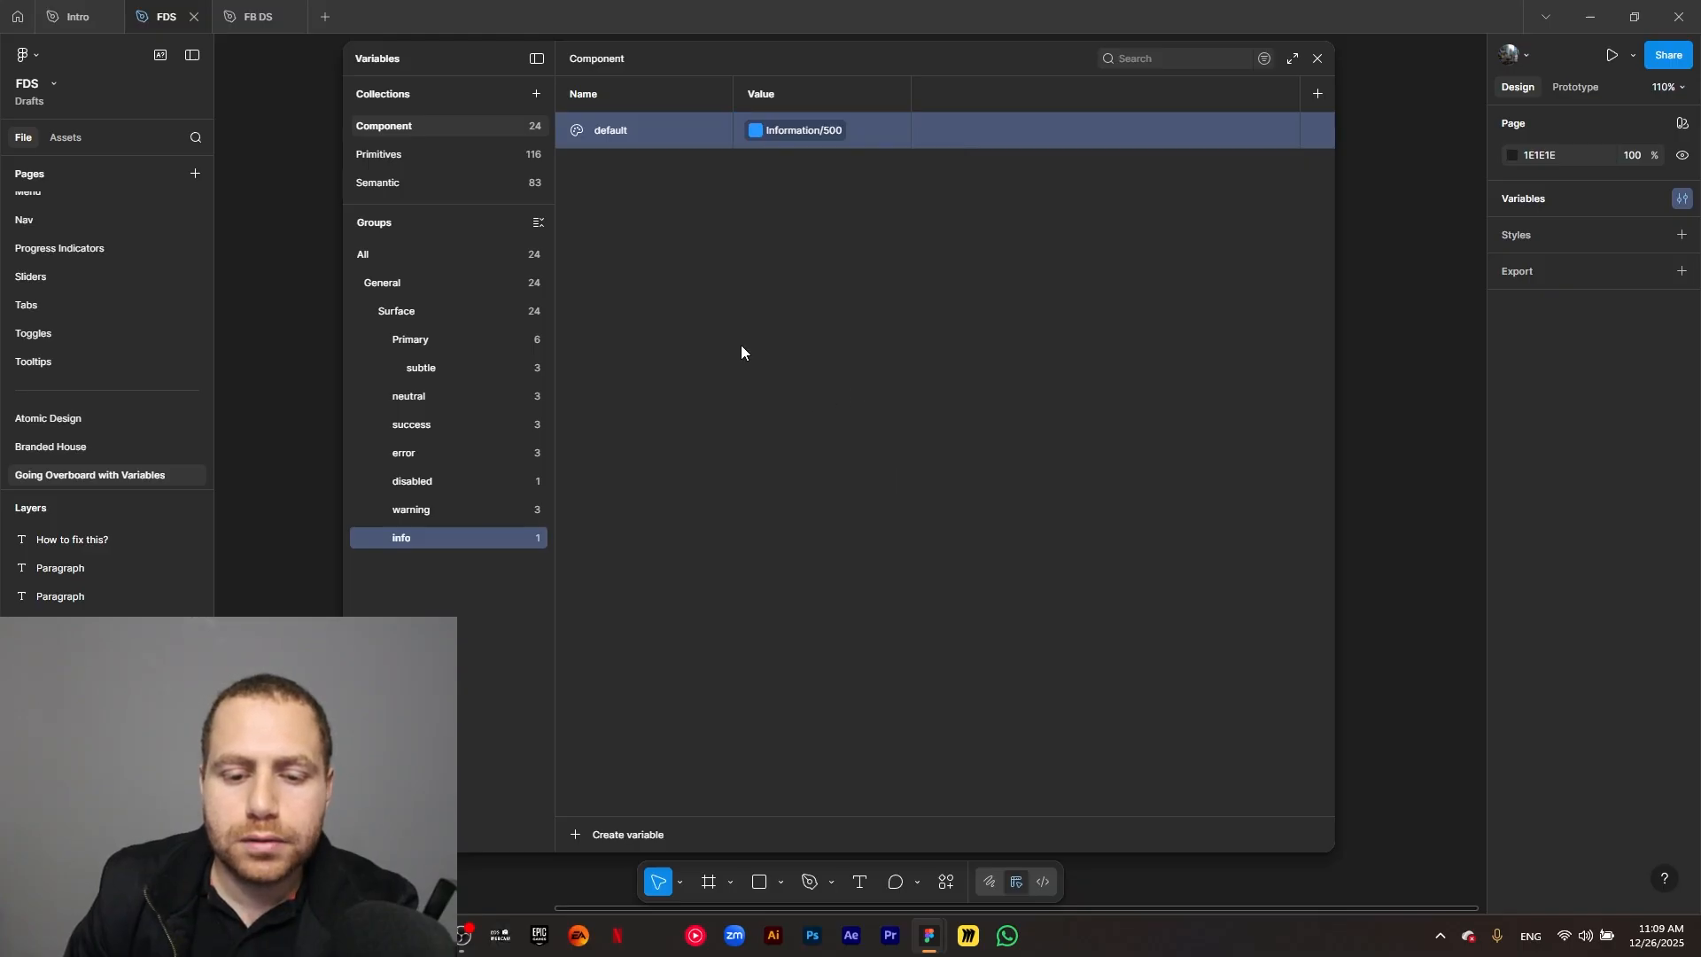
# Duplicate the info group's default variable as hover, and duplicate hover as pressed.
pyautogui.hotkey('ctrl', 'd')
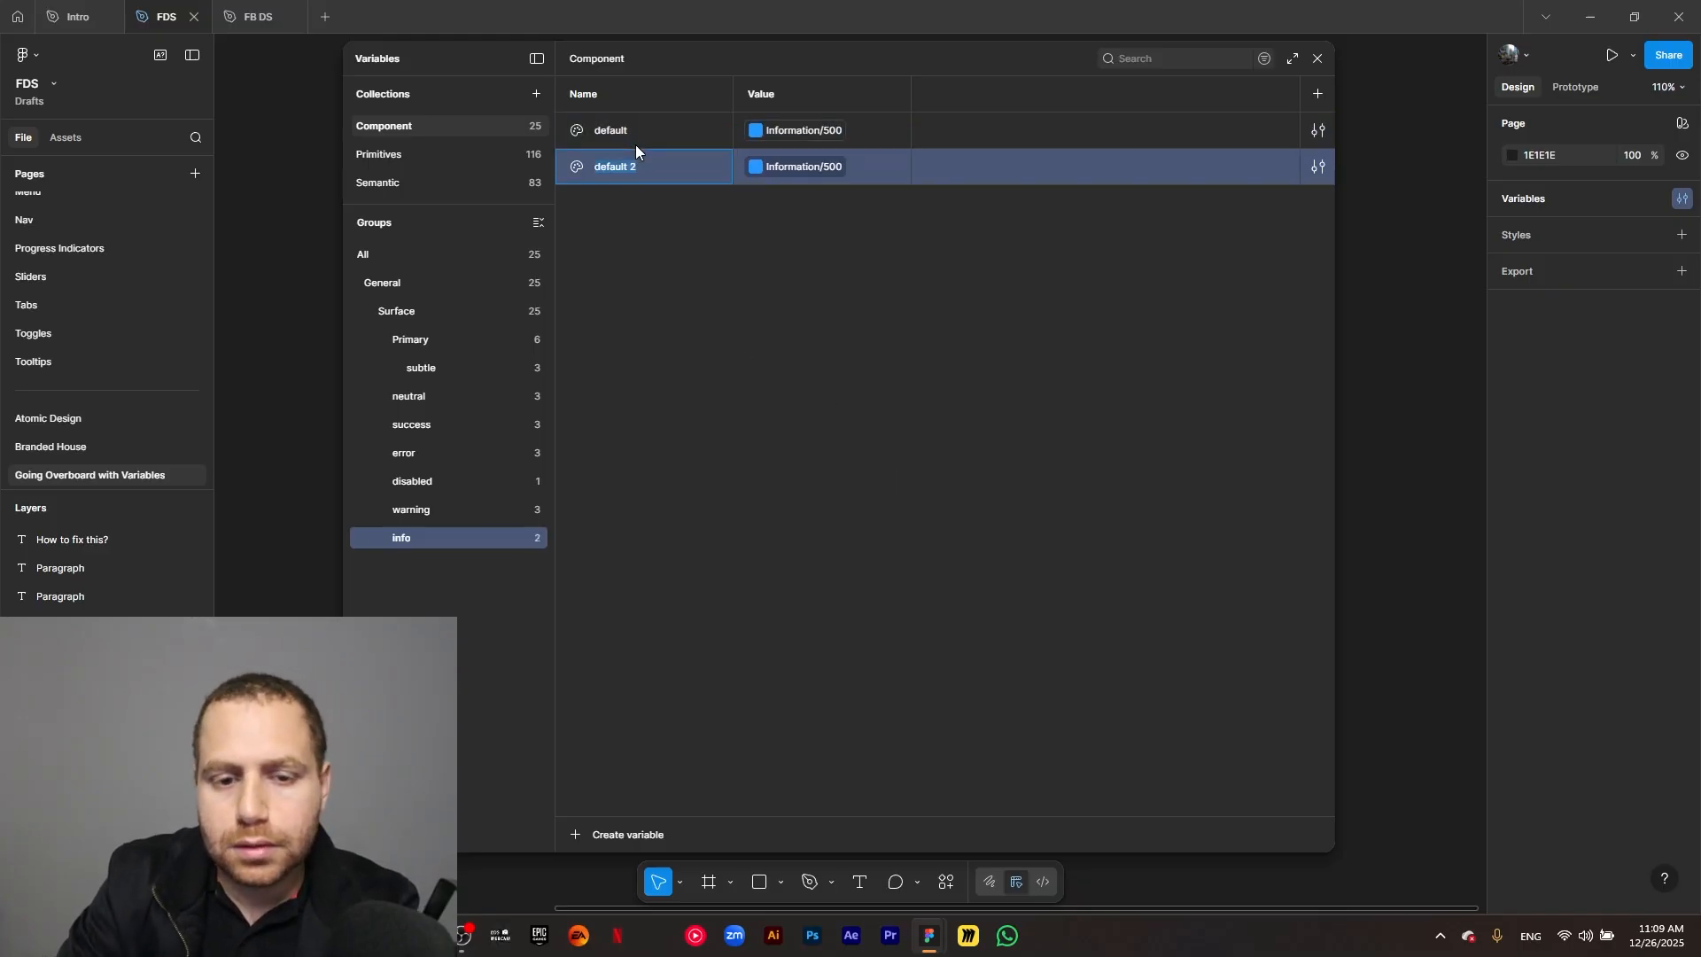
pyautogui.write('hover')
pyautogui.press('Return')
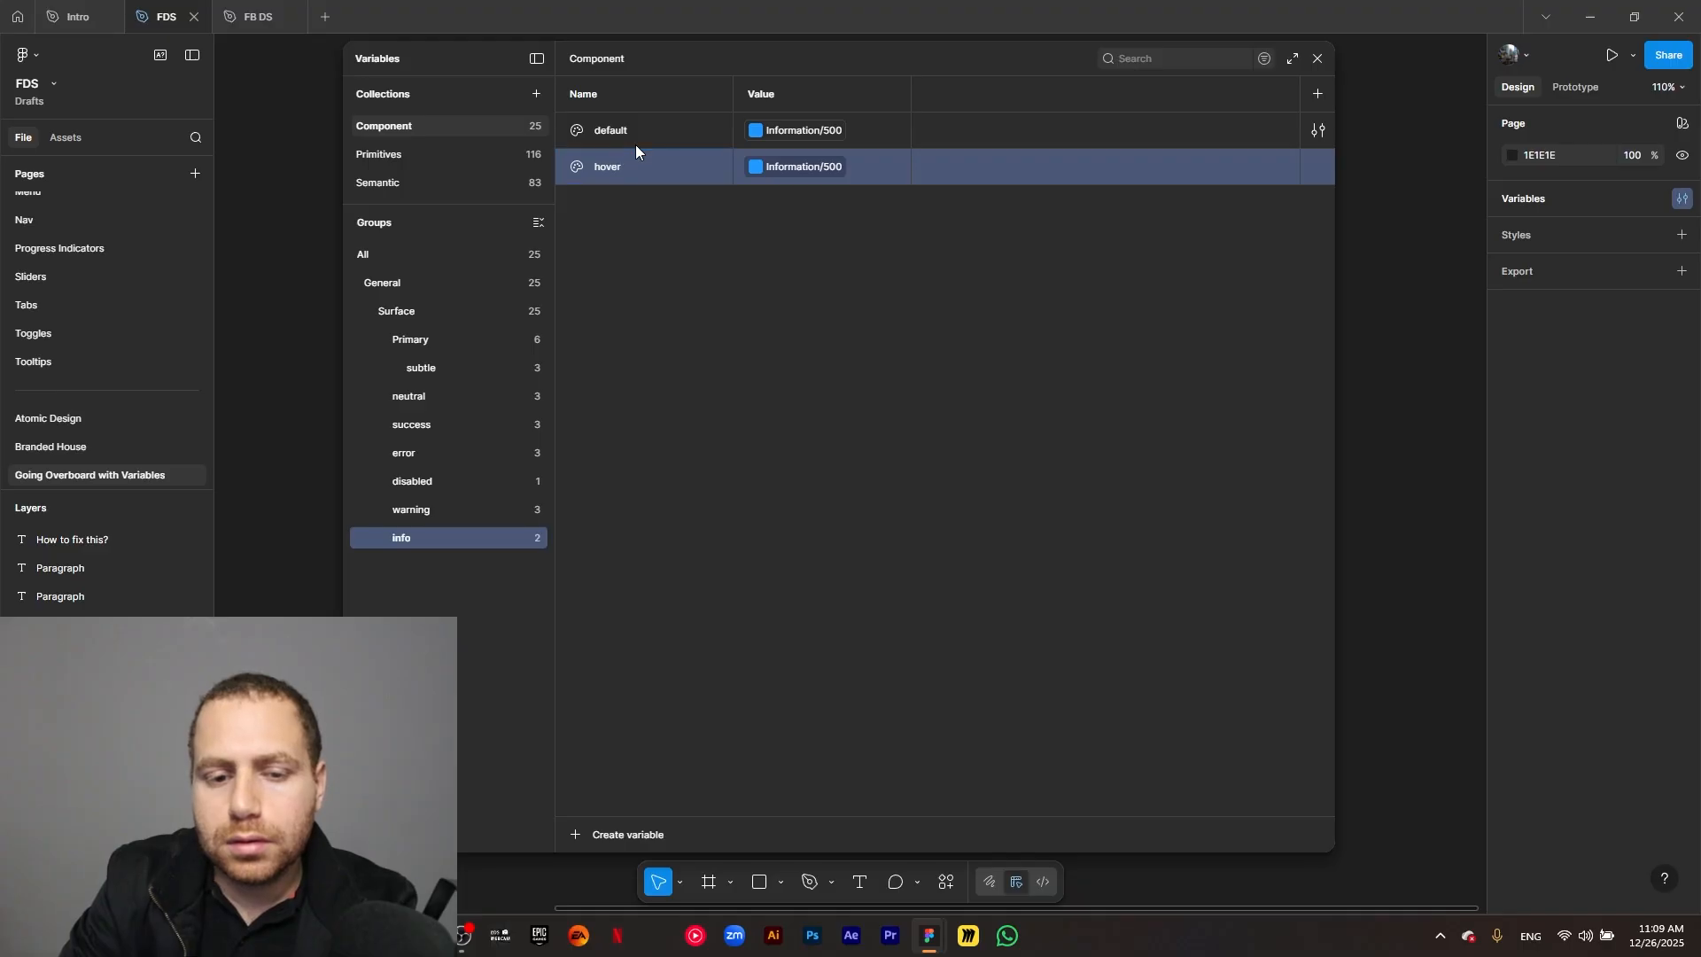
pyautogui.hotkey('ctrl', 'd')
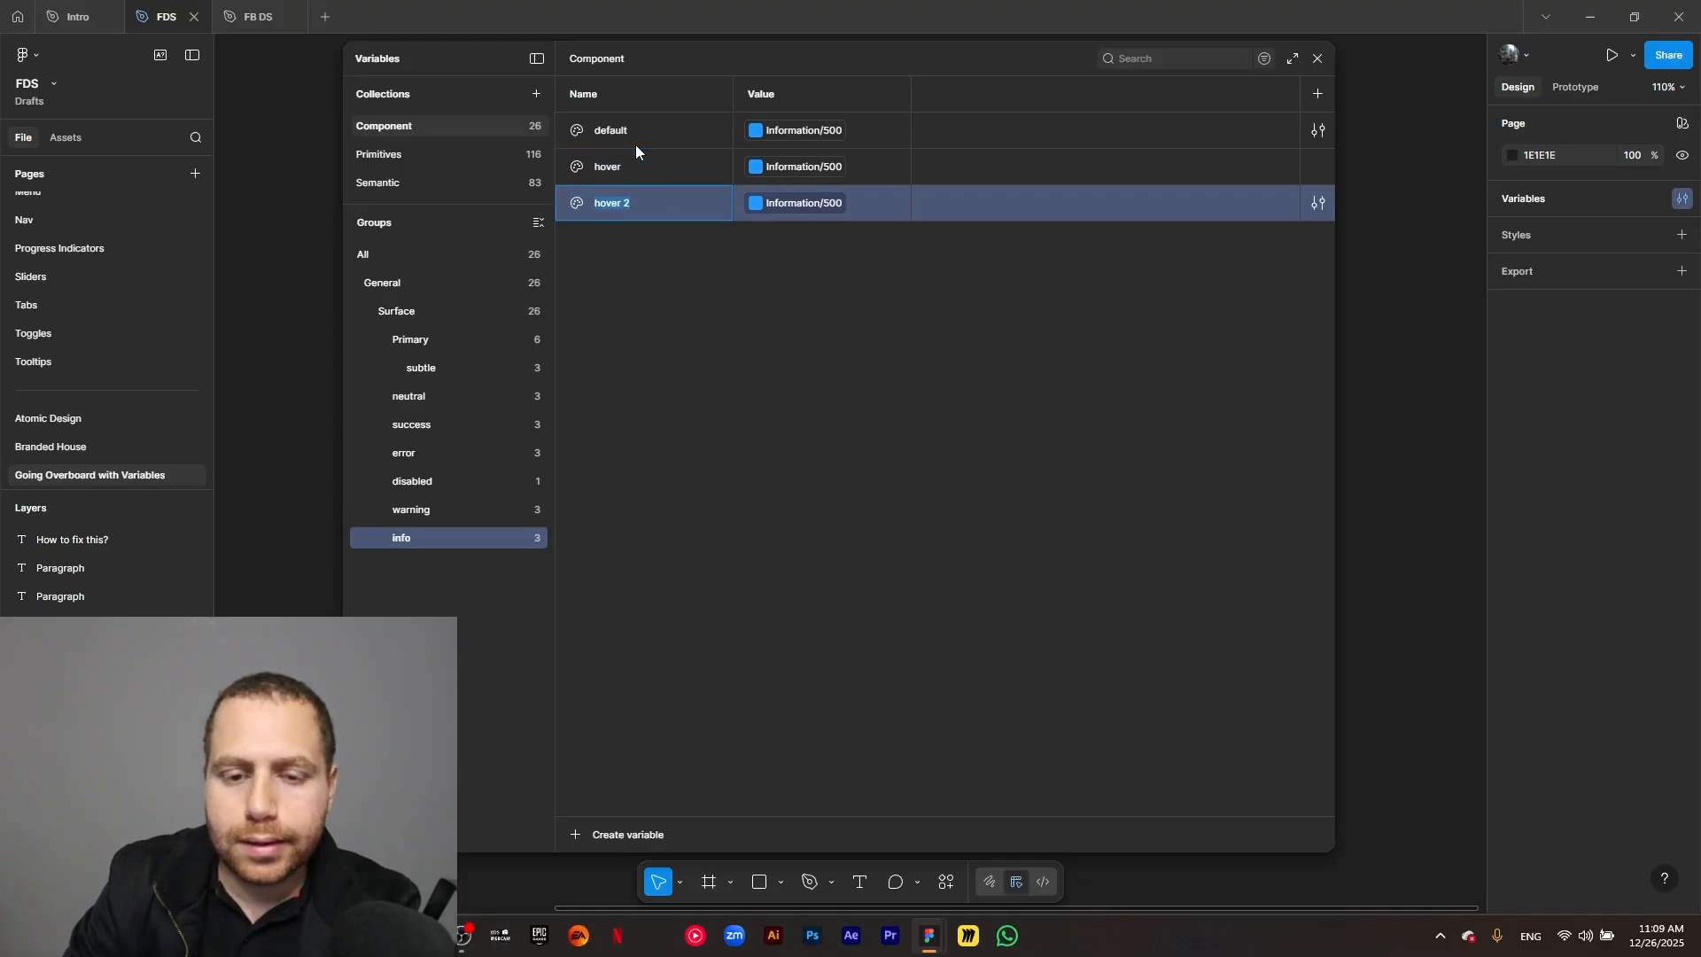
pyautogui.write('pressed')
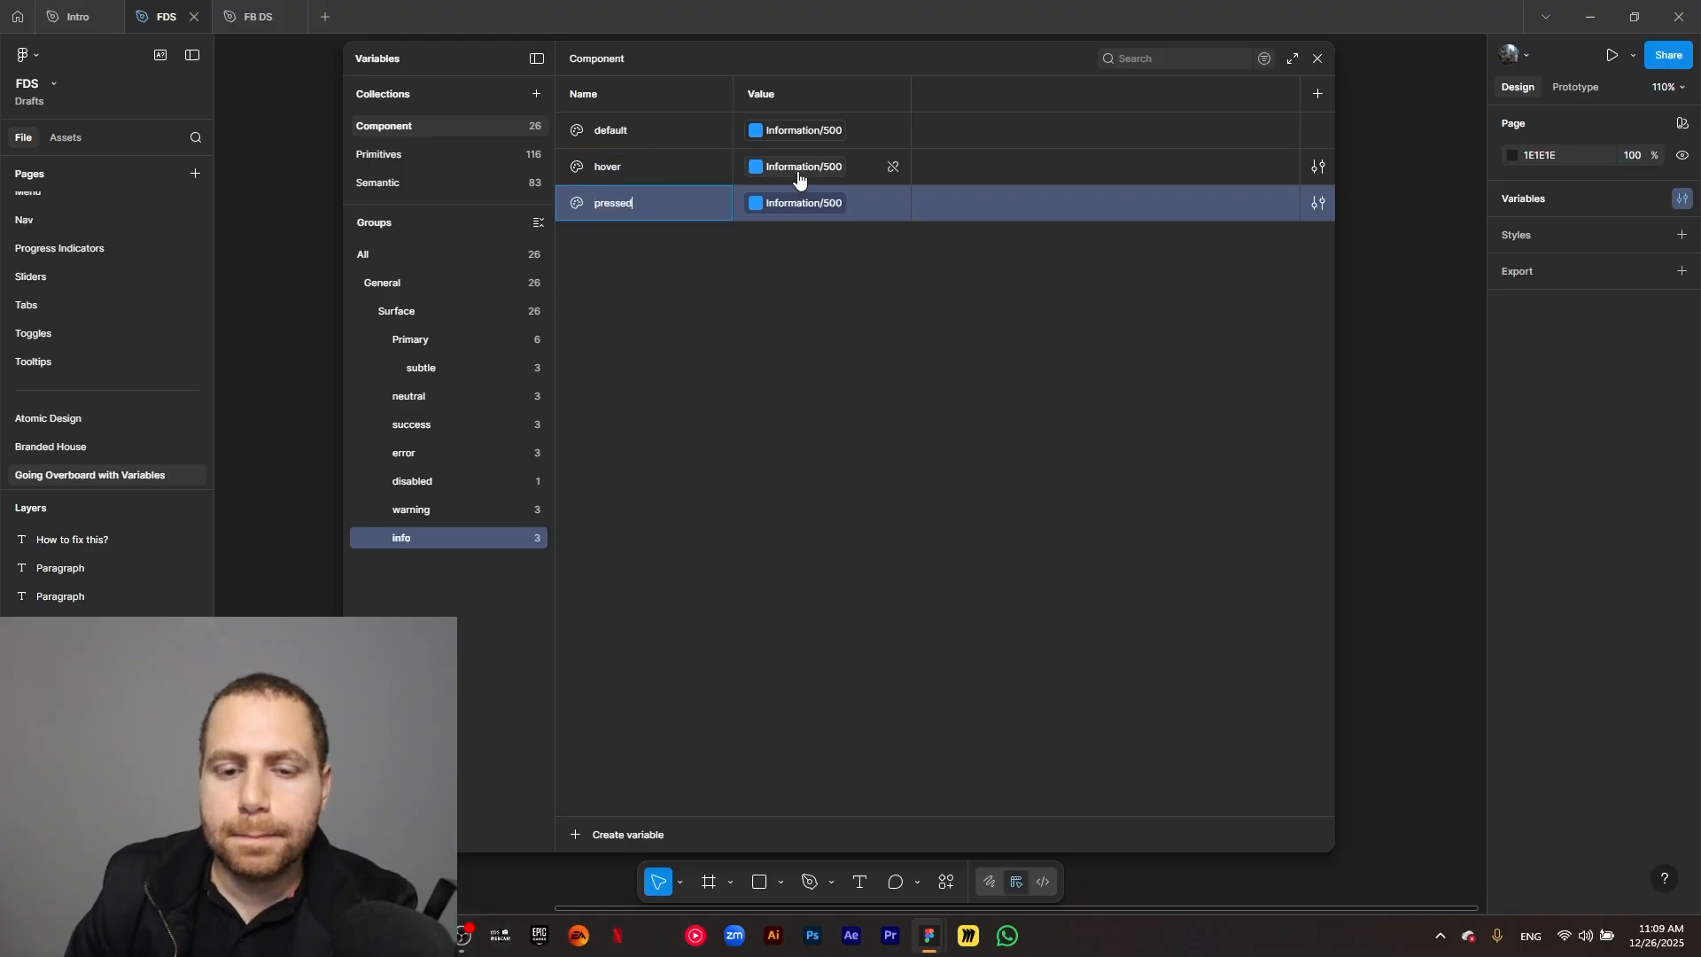
# Link the info group's hover variable to Information/600 and its pressed variable to Information/700.
pyautogui.click(800, 168)
pyautogui.click(820, 478)
pyautogui.click(801, 206)
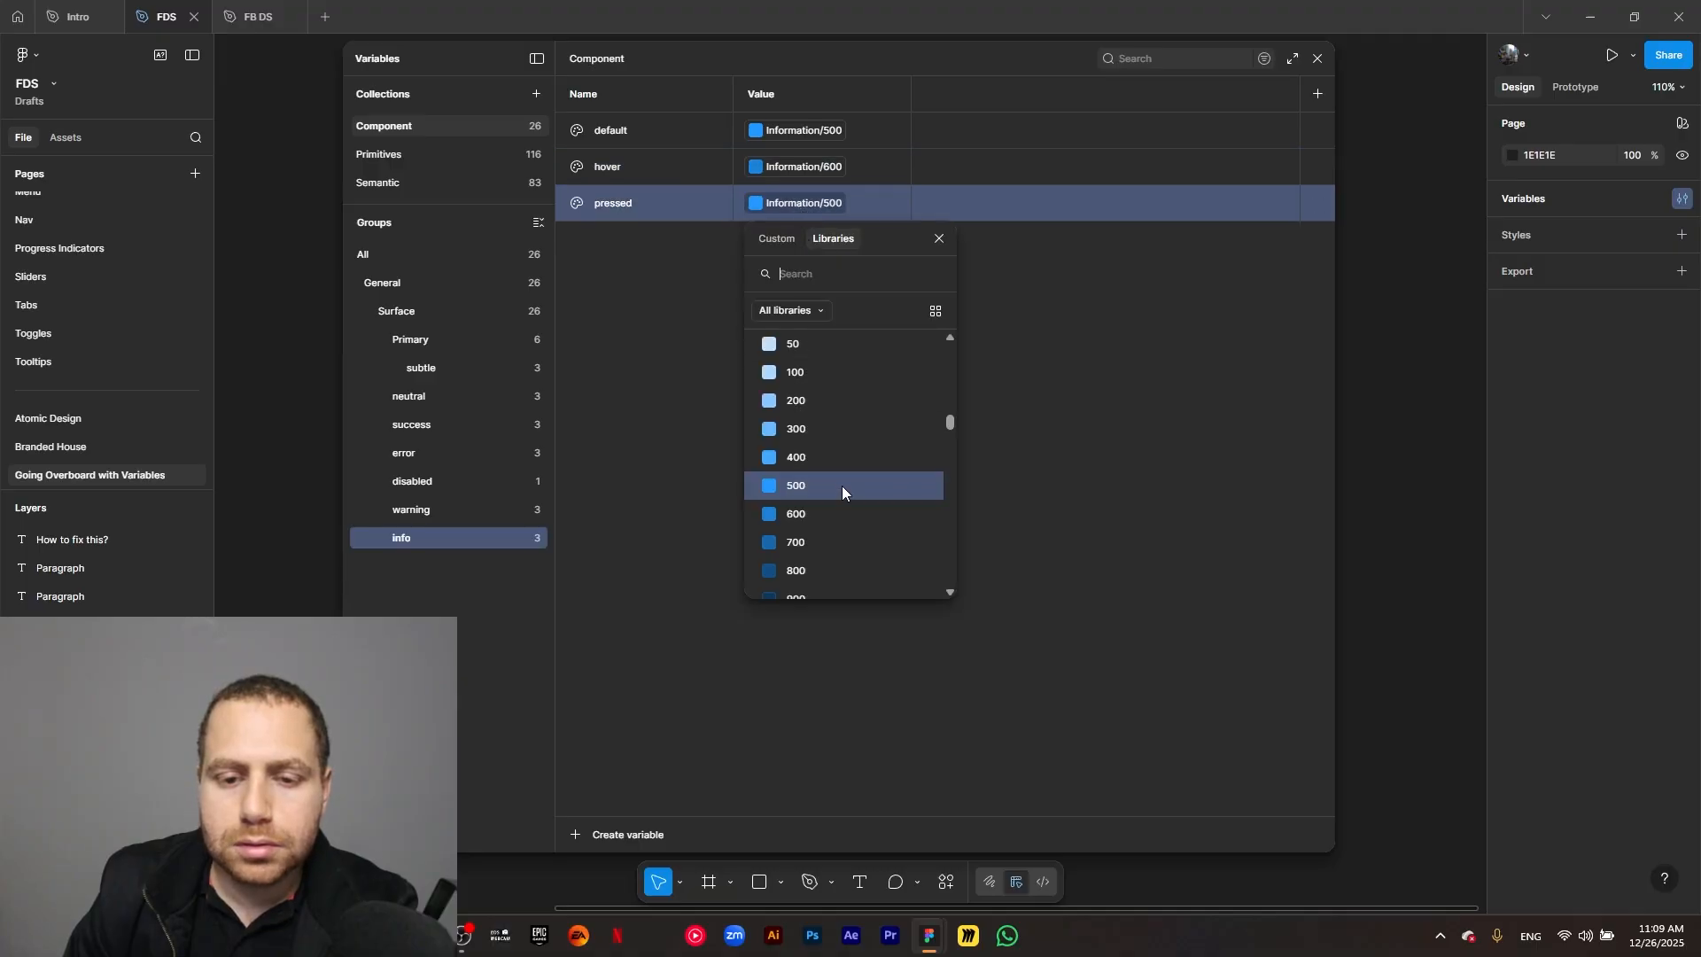
pyautogui.click(833, 542)
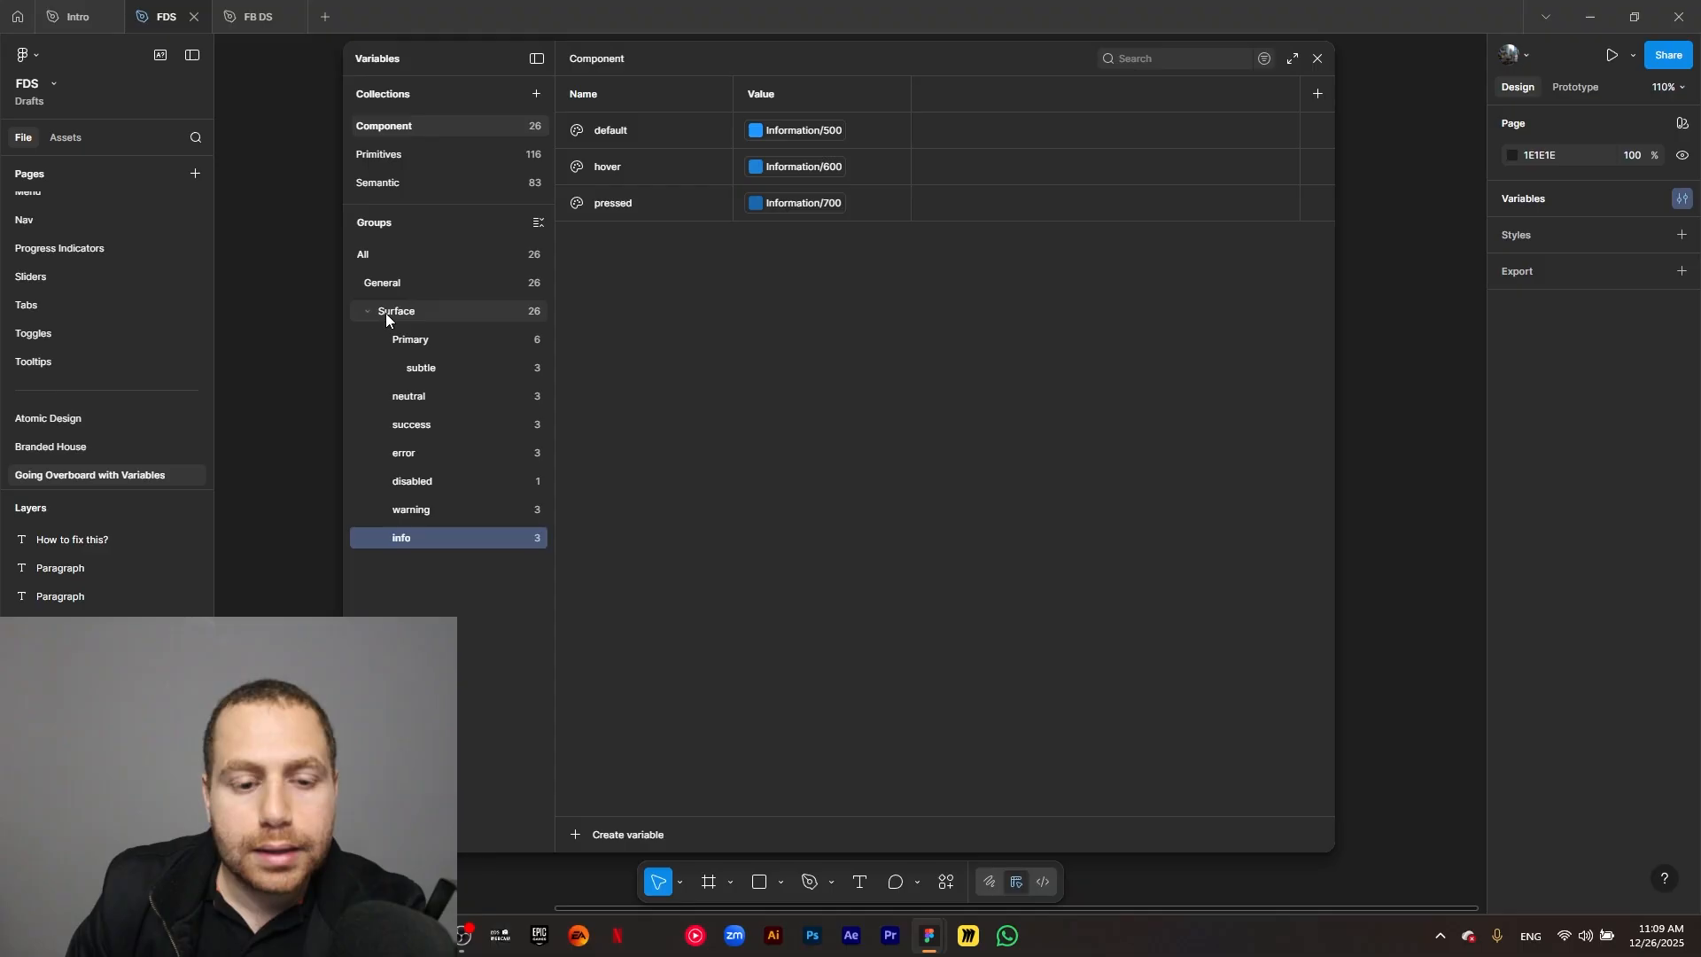
# Add a new color variable directly in the General group of the Component collection.
pyautogui.click(388, 284)
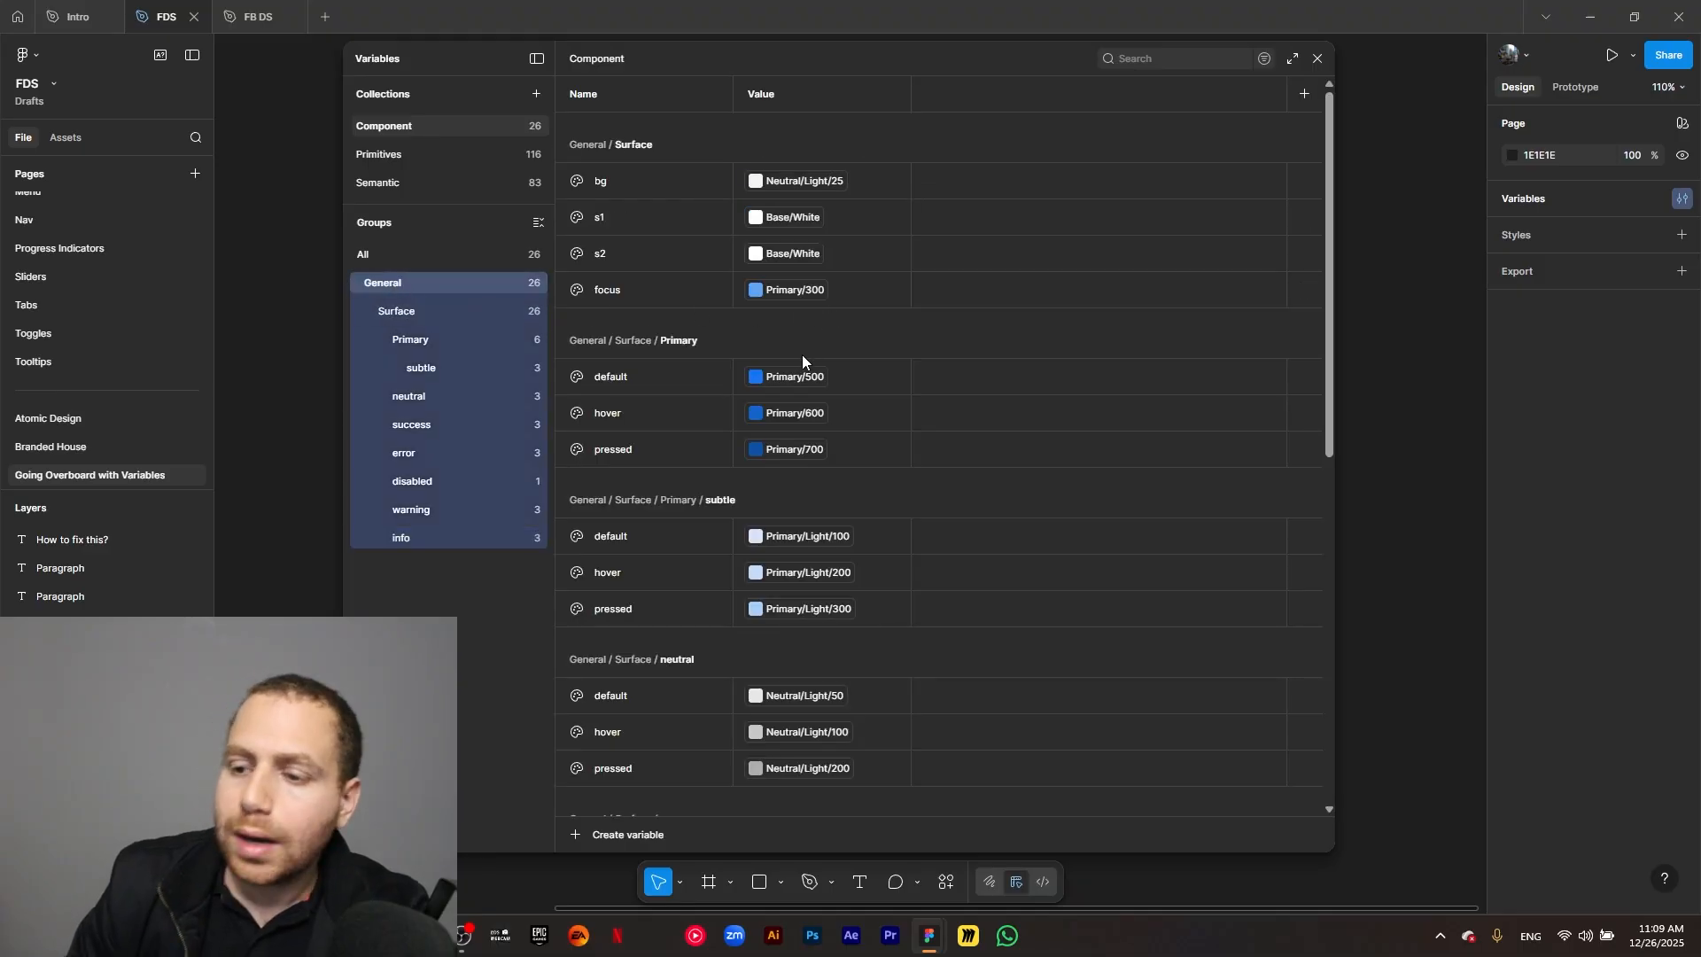
pyautogui.click(585, 834)
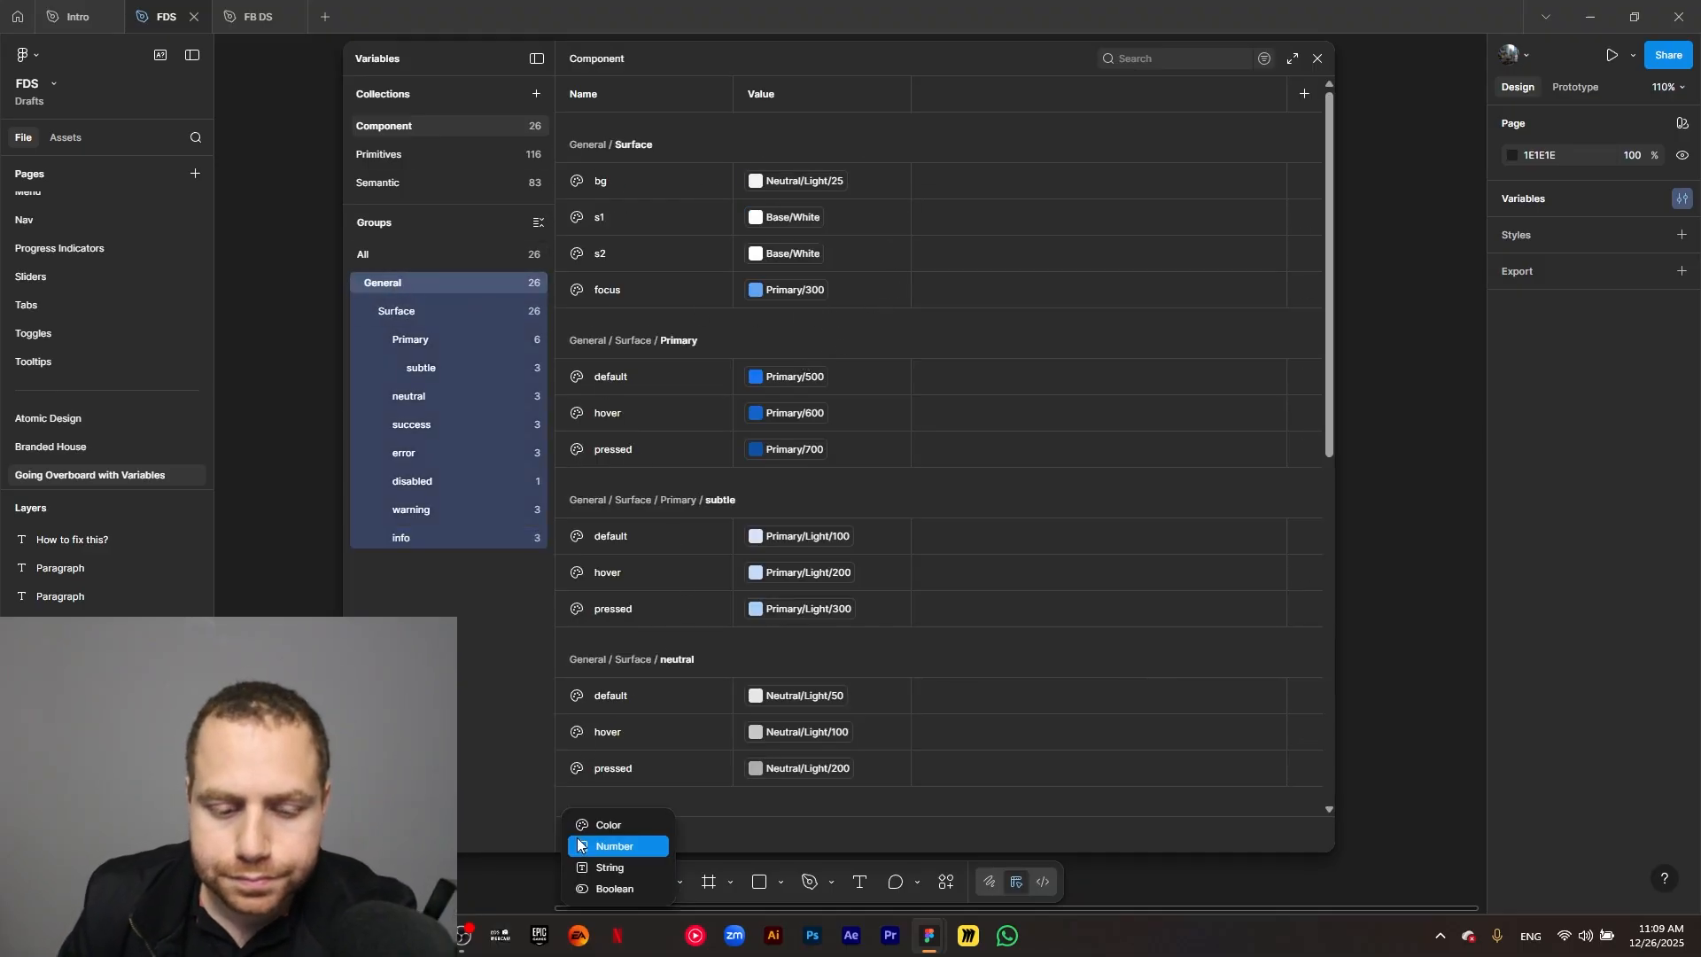
pyautogui.click(597, 827)
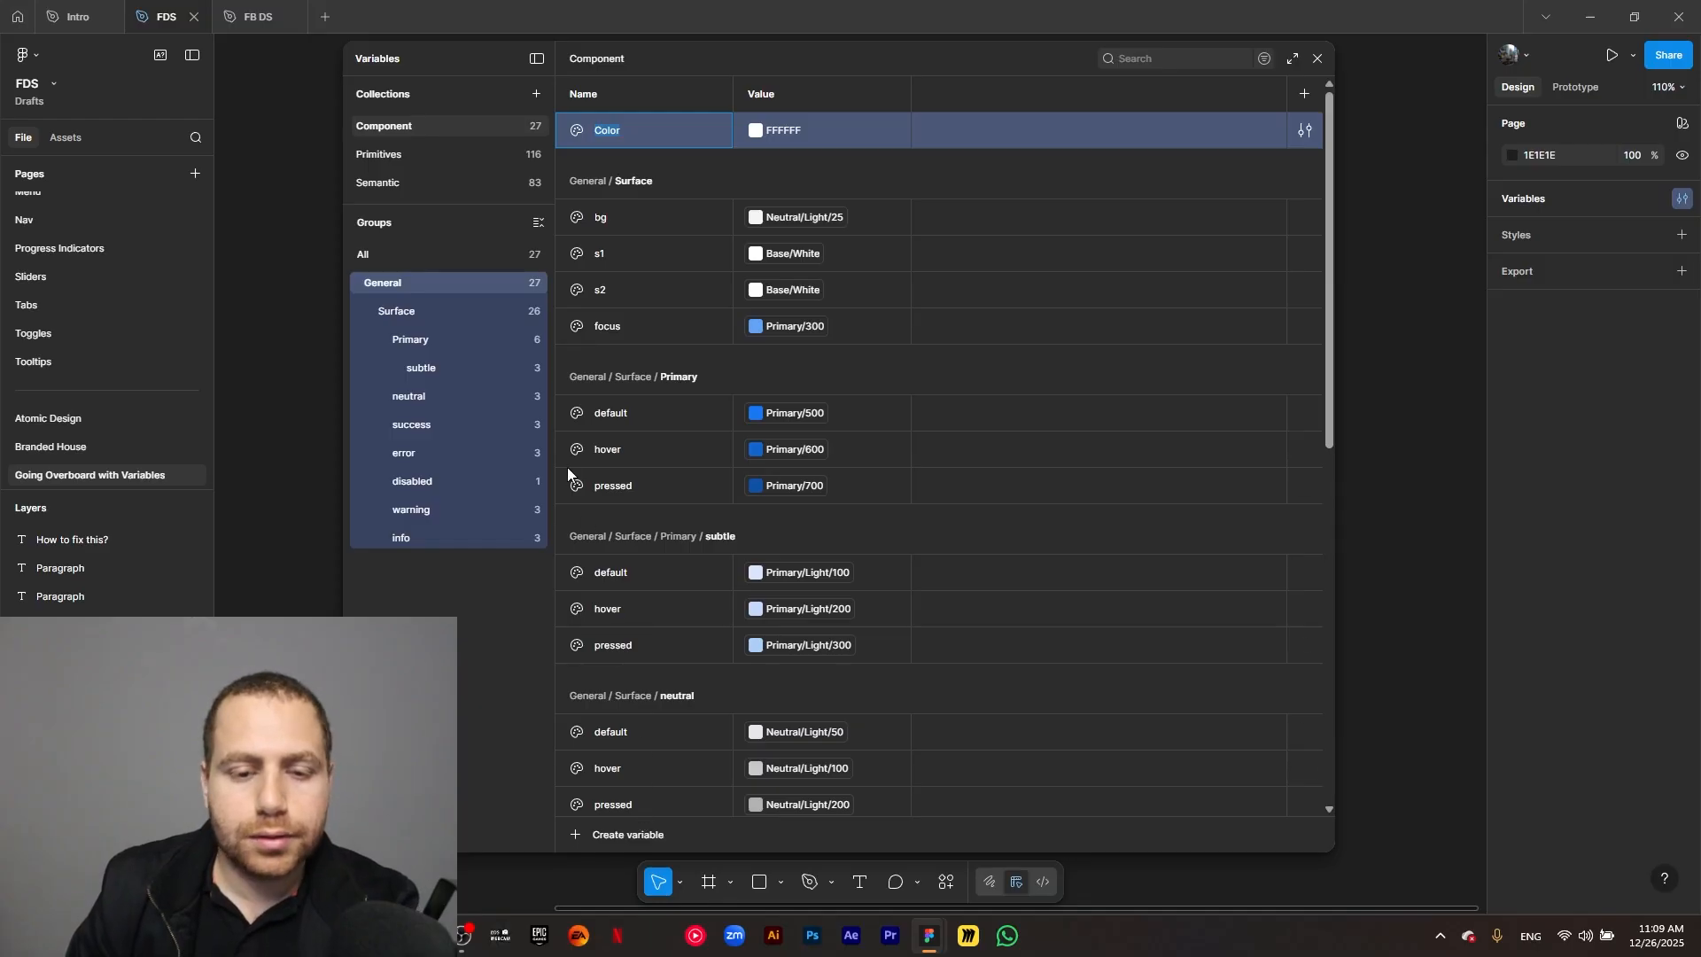
pyautogui.write('text/')
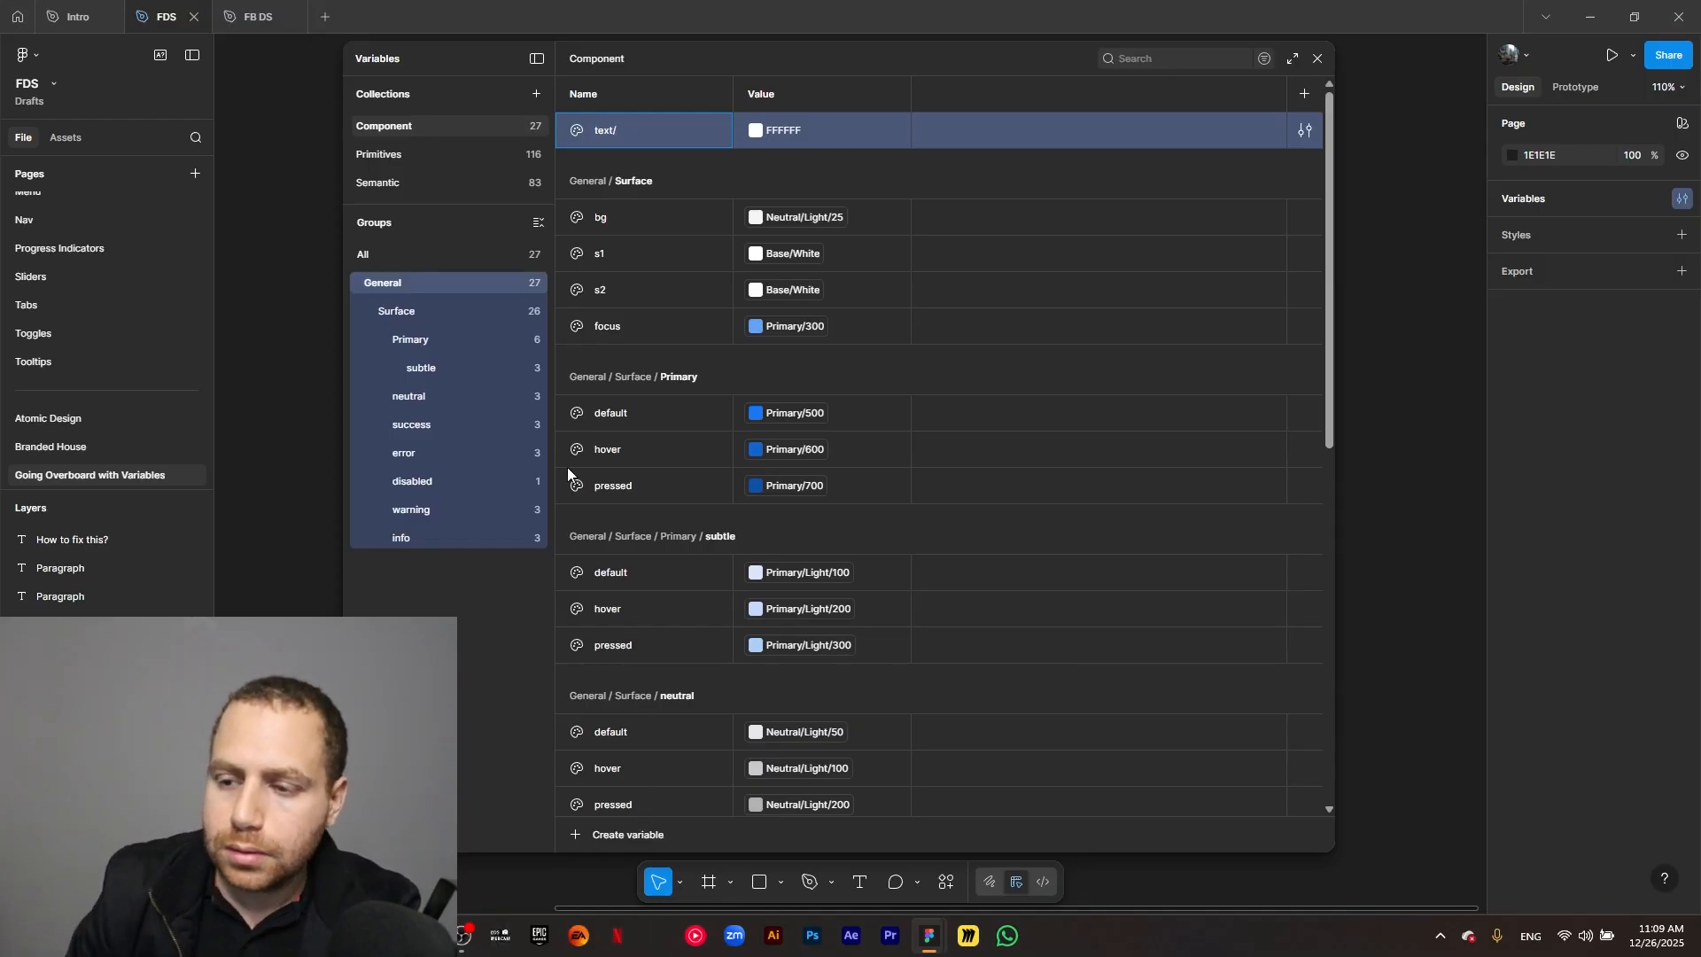
pyautogui.press('Return')
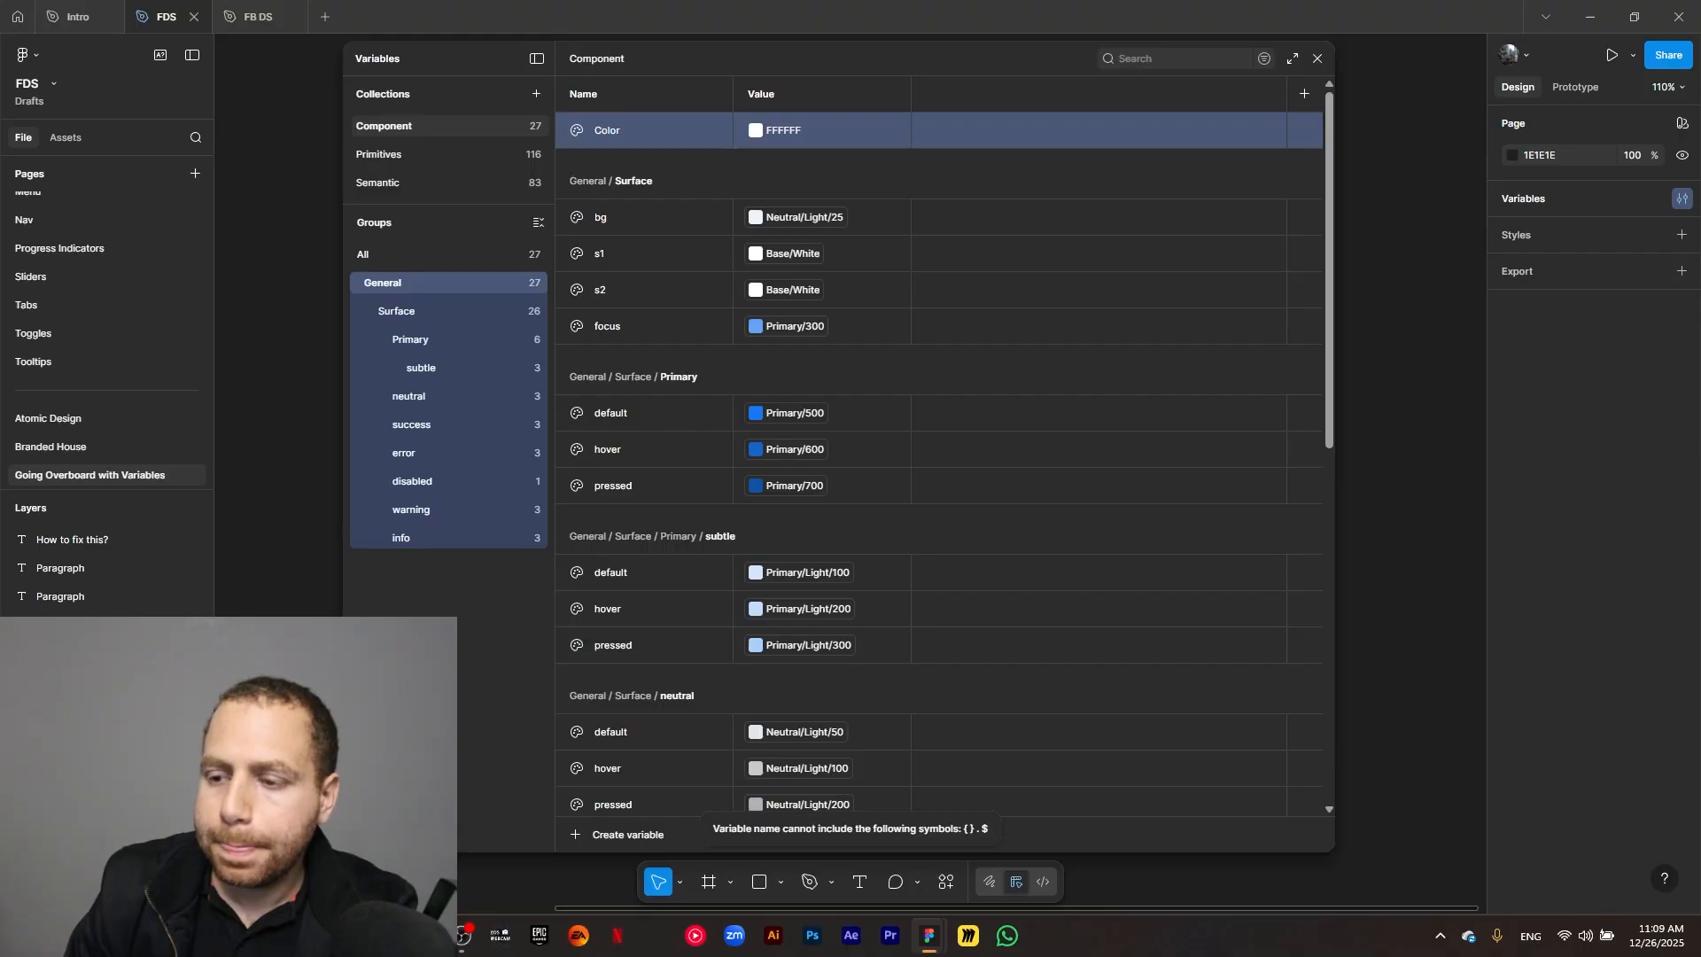
pyautogui.doubleClick(607, 131)
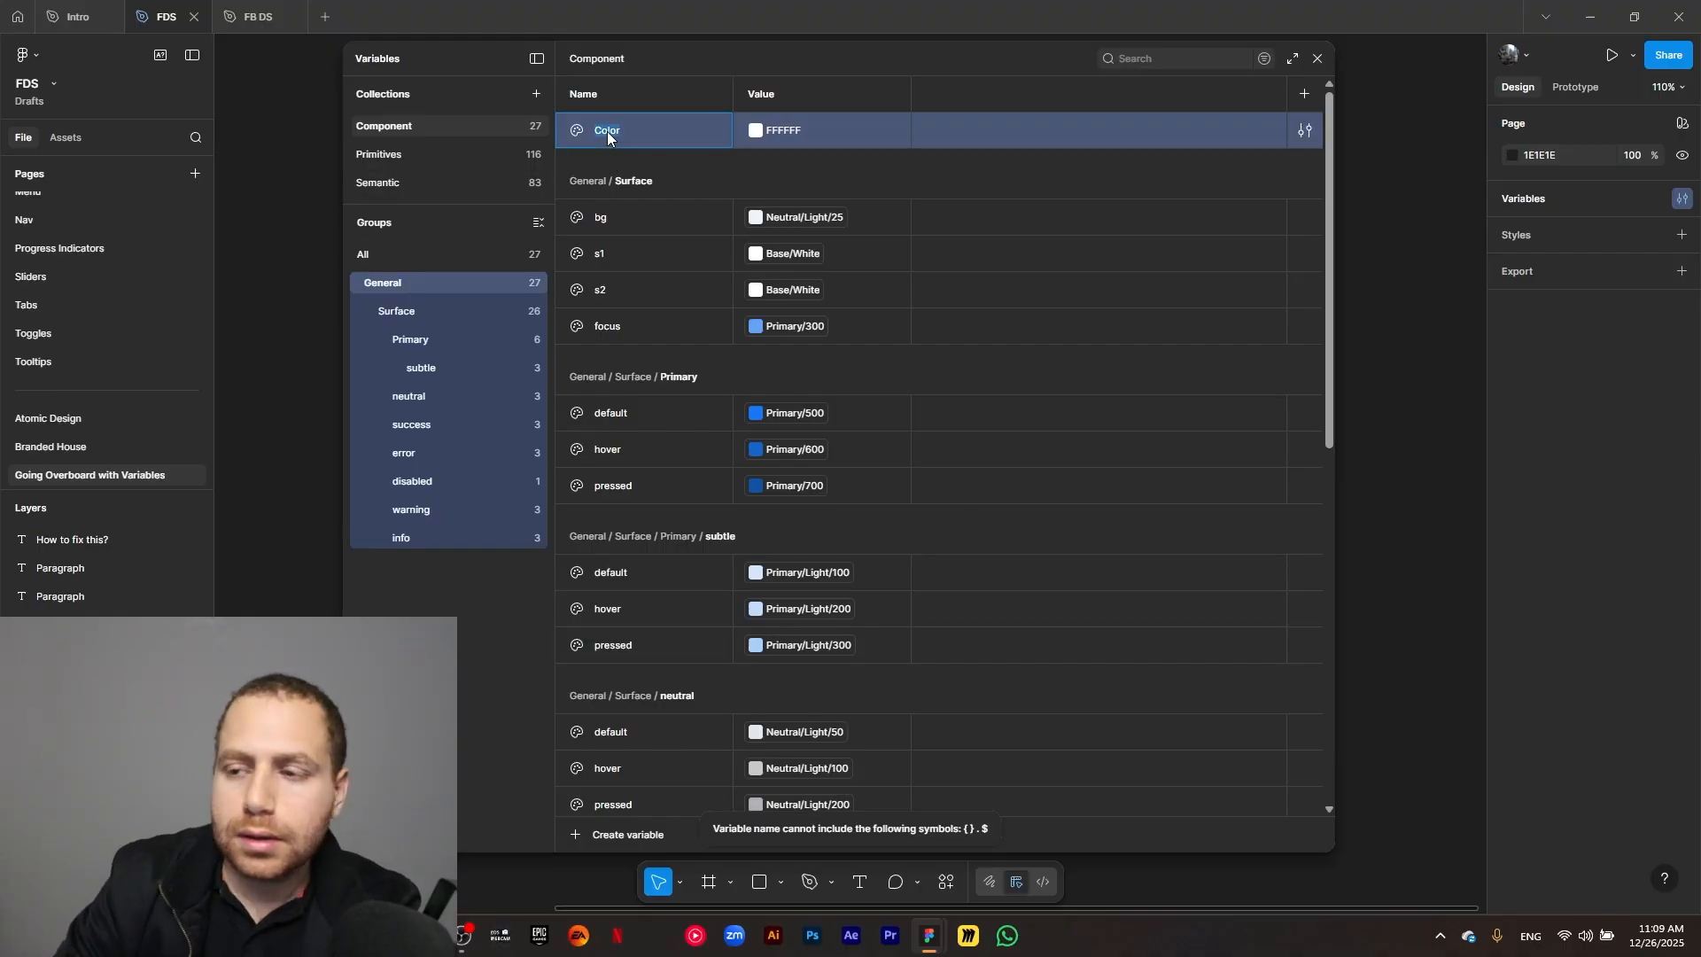
pyautogui.write('defa')
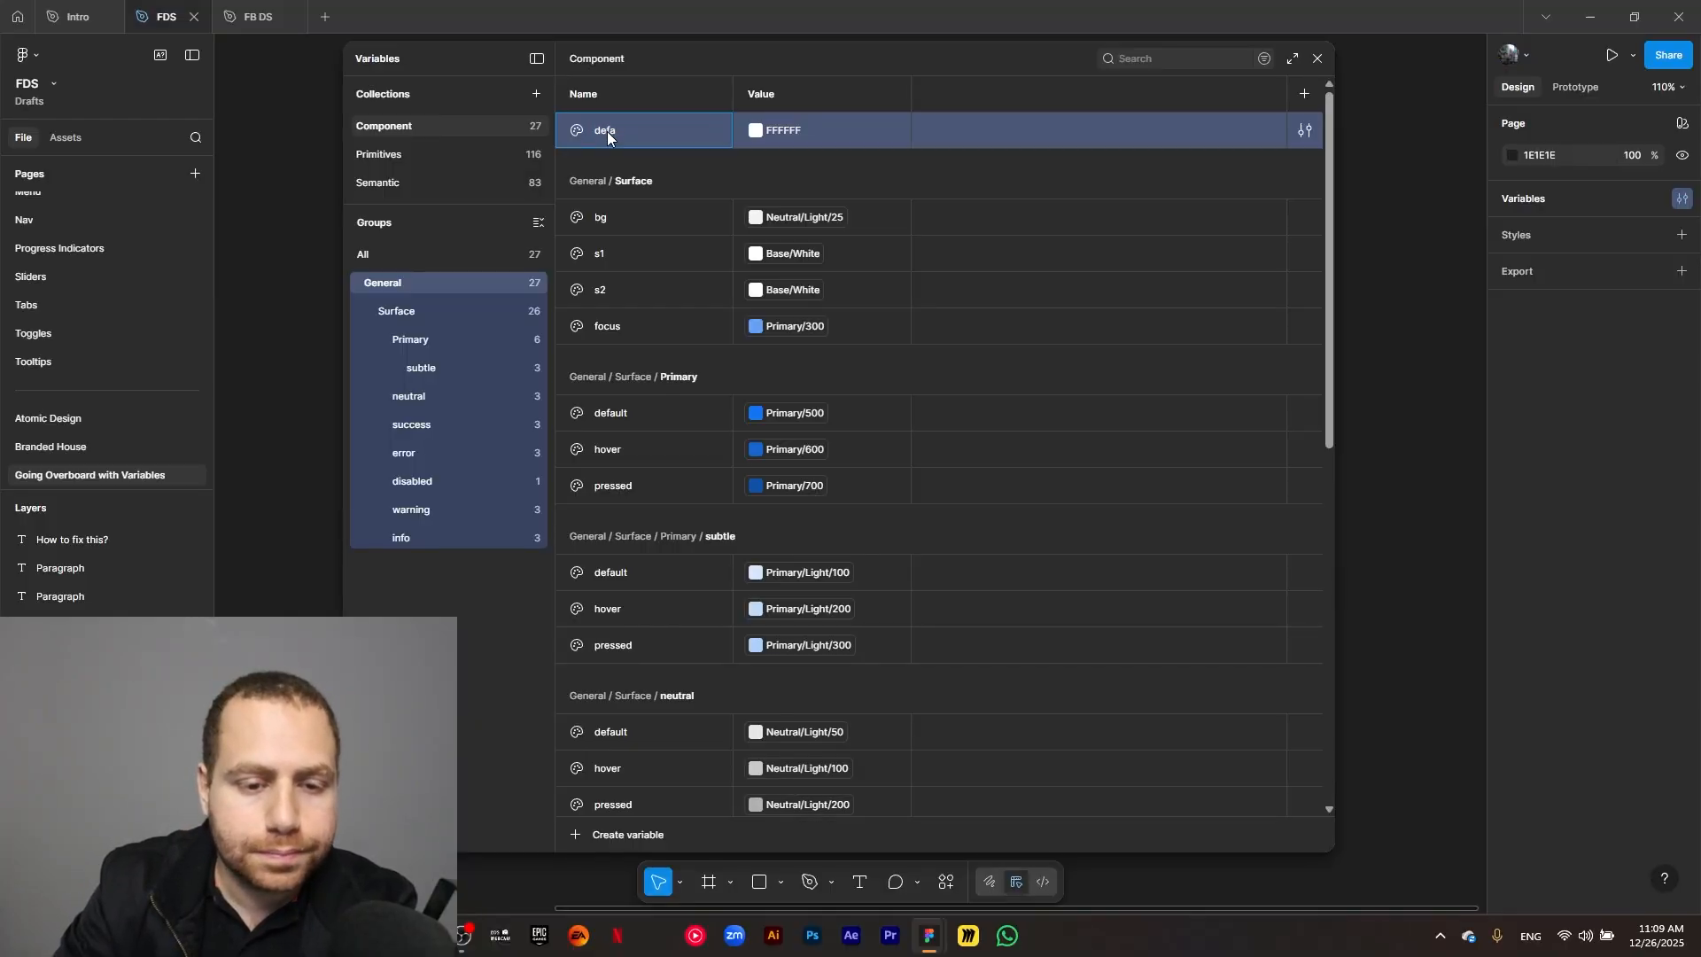
pyautogui.press('Return')
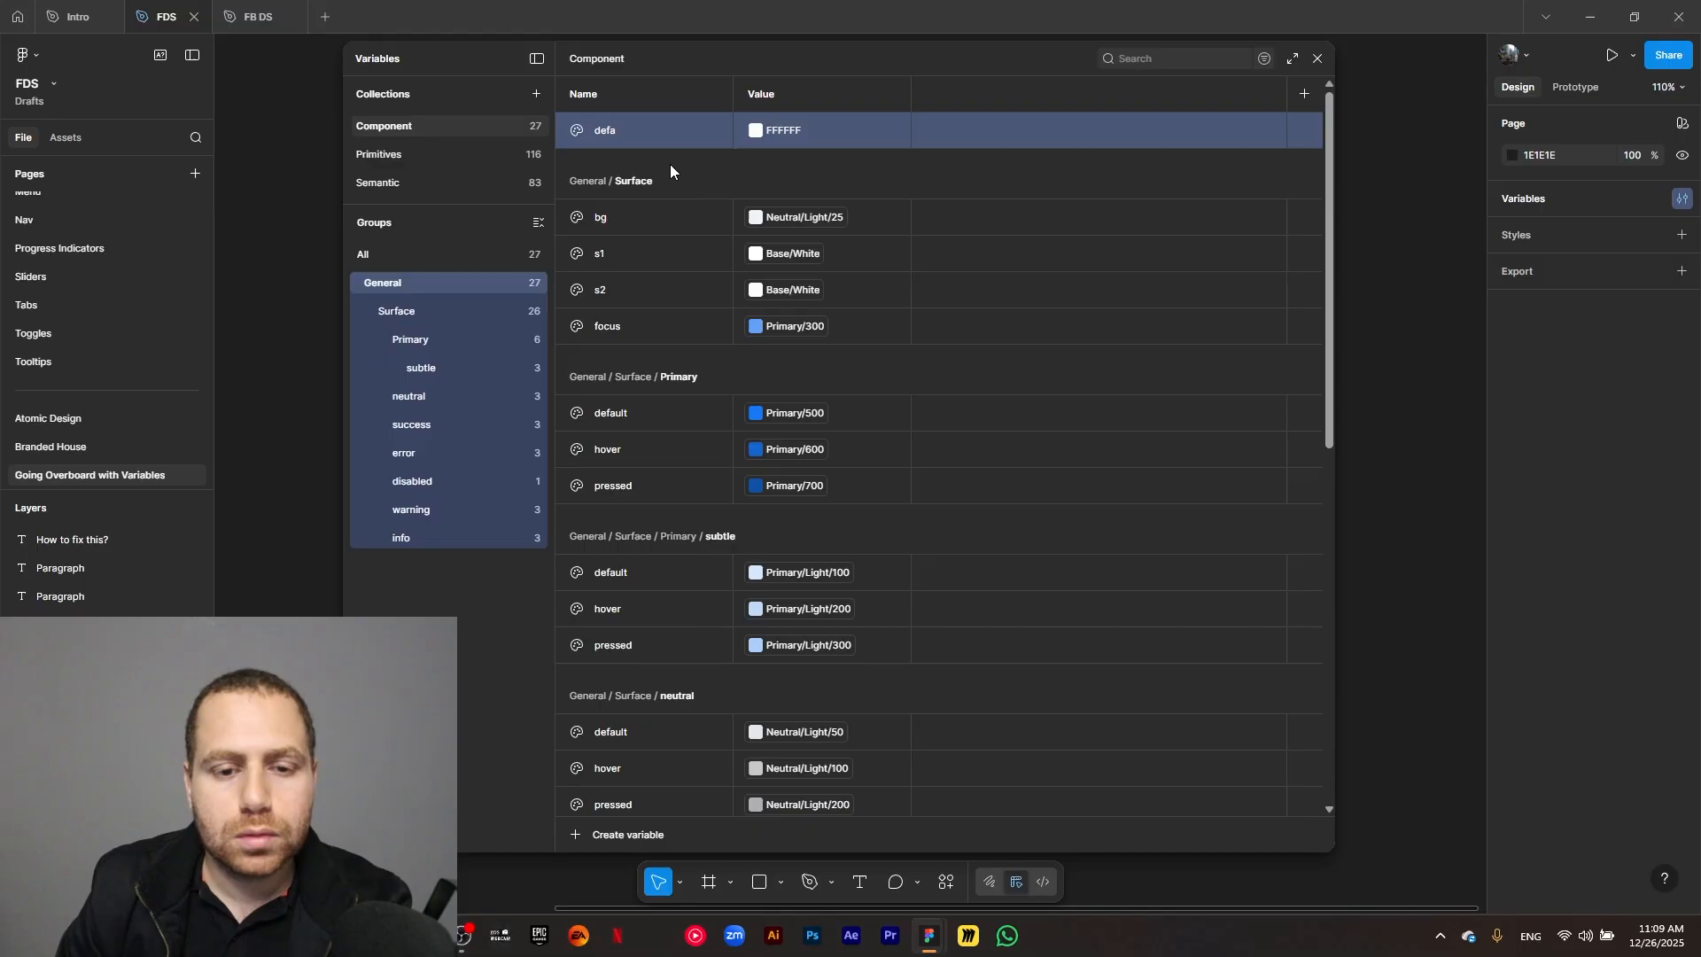
# Rename the new General color variable as text/default.
pyautogui.doubleClick(631, 133)
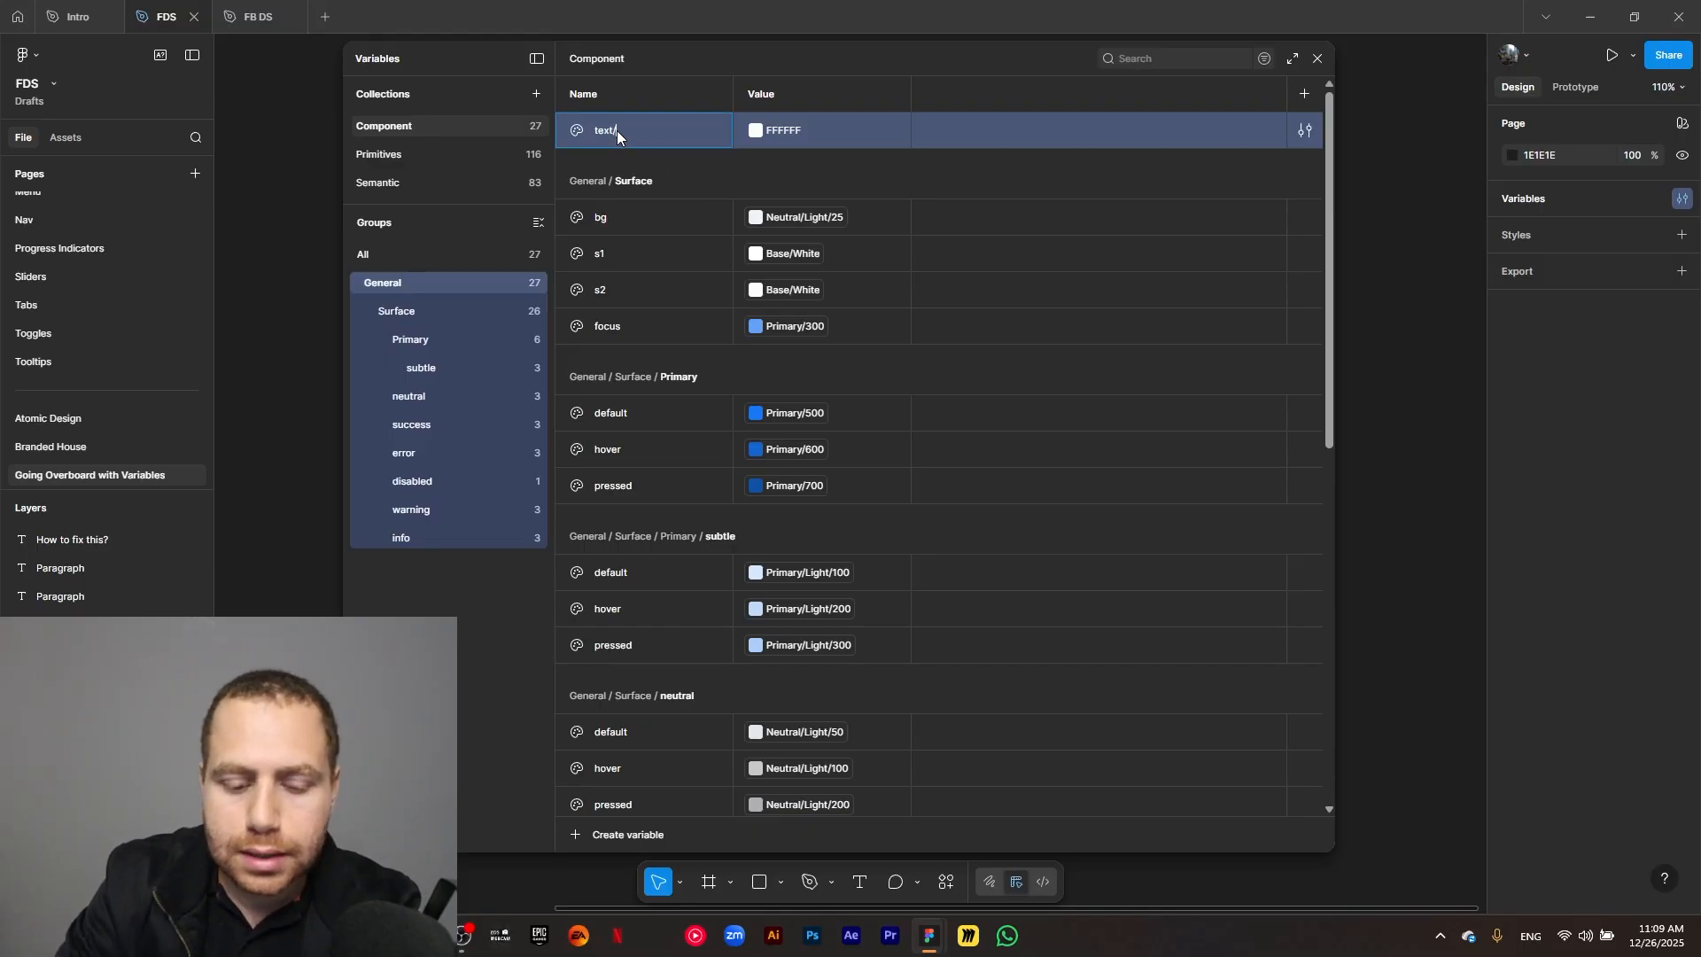
pyautogui.write('text/defaul')
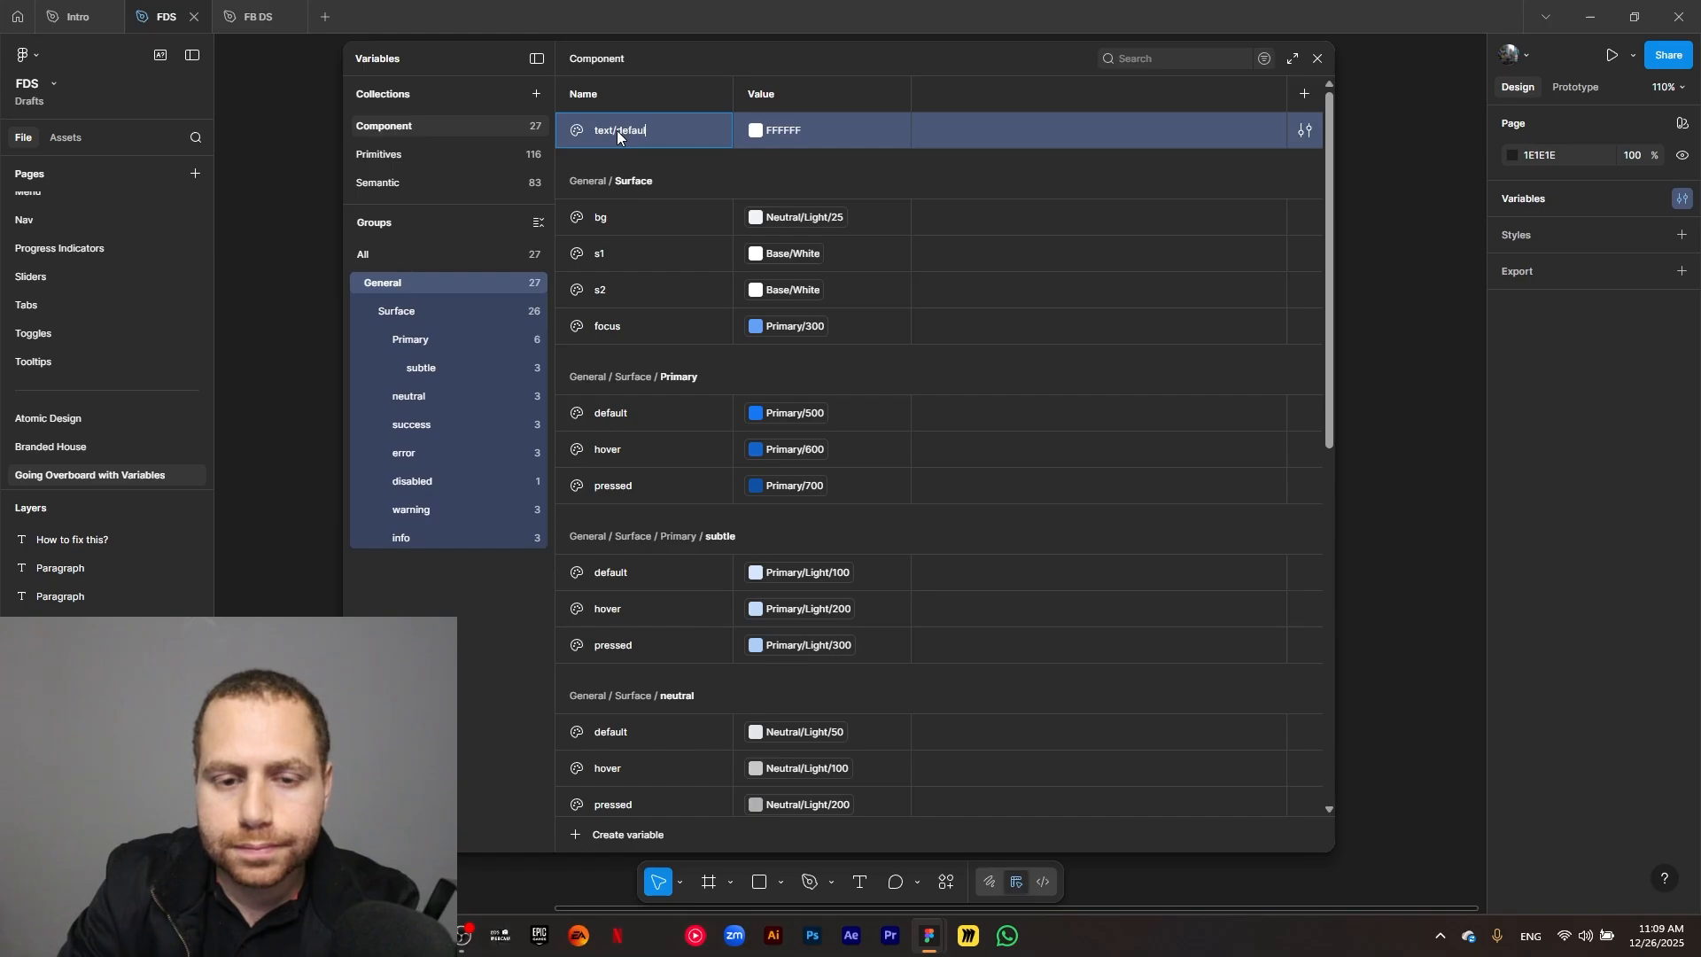
pyautogui.write('t')
pyautogui.press('Return')
# Show only the text group and link its default variable to the library color Base/Black.
pyautogui.click(449, 570)
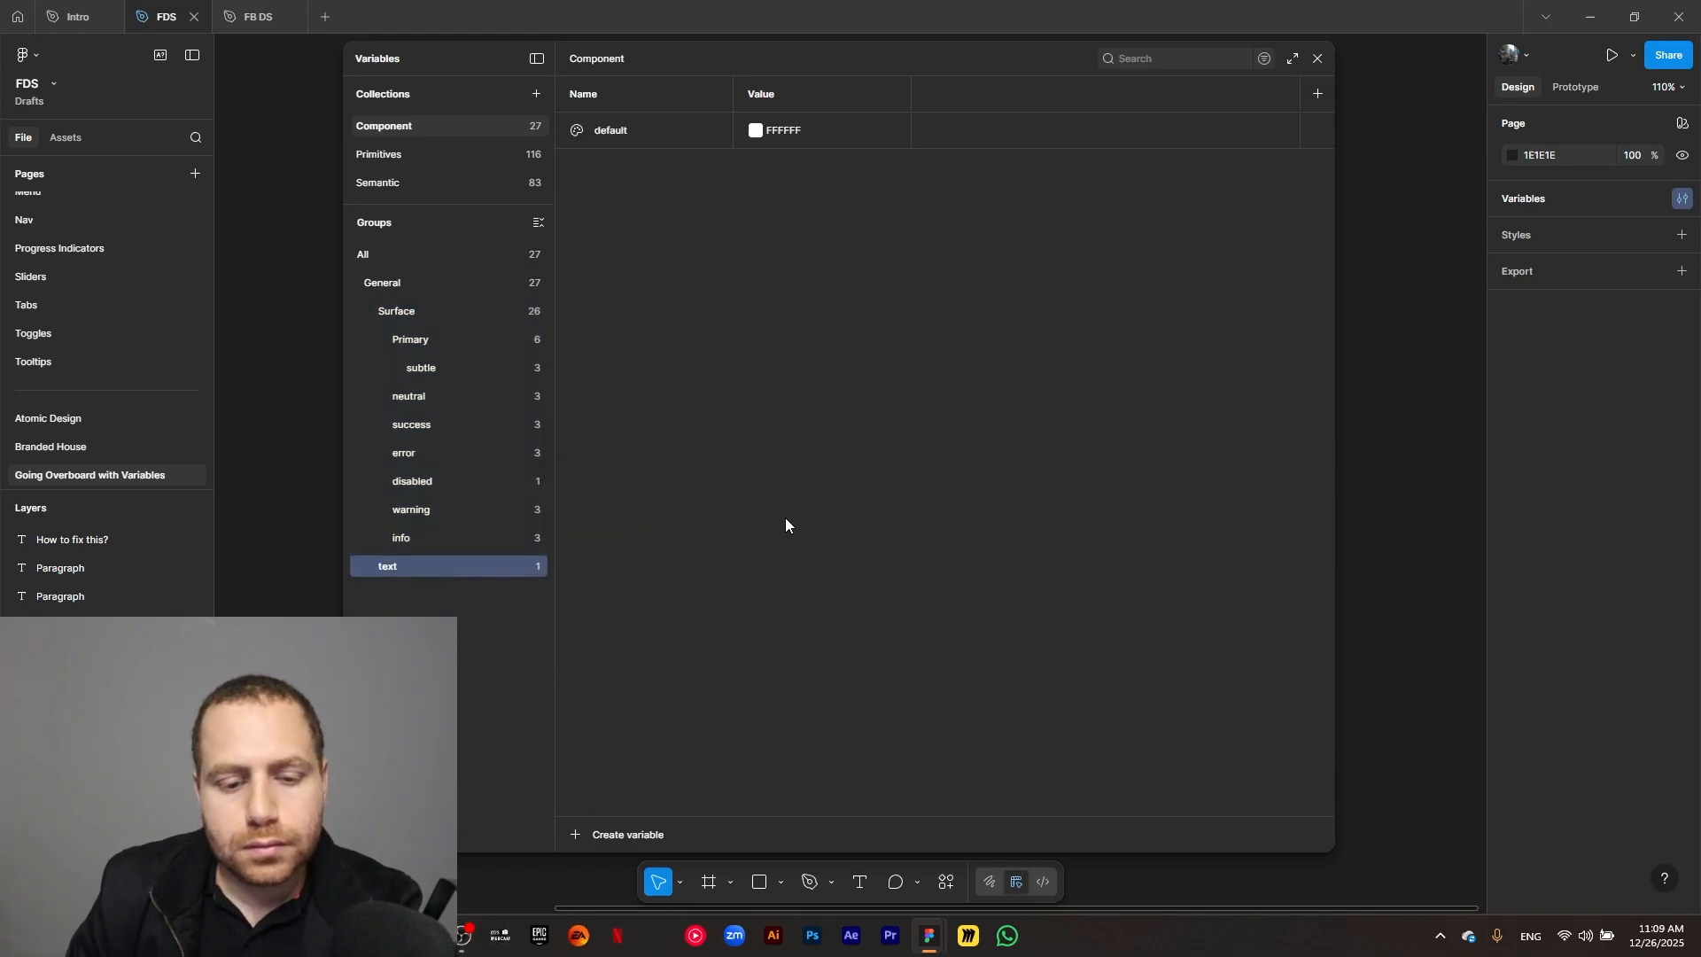
pyautogui.click(755, 131)
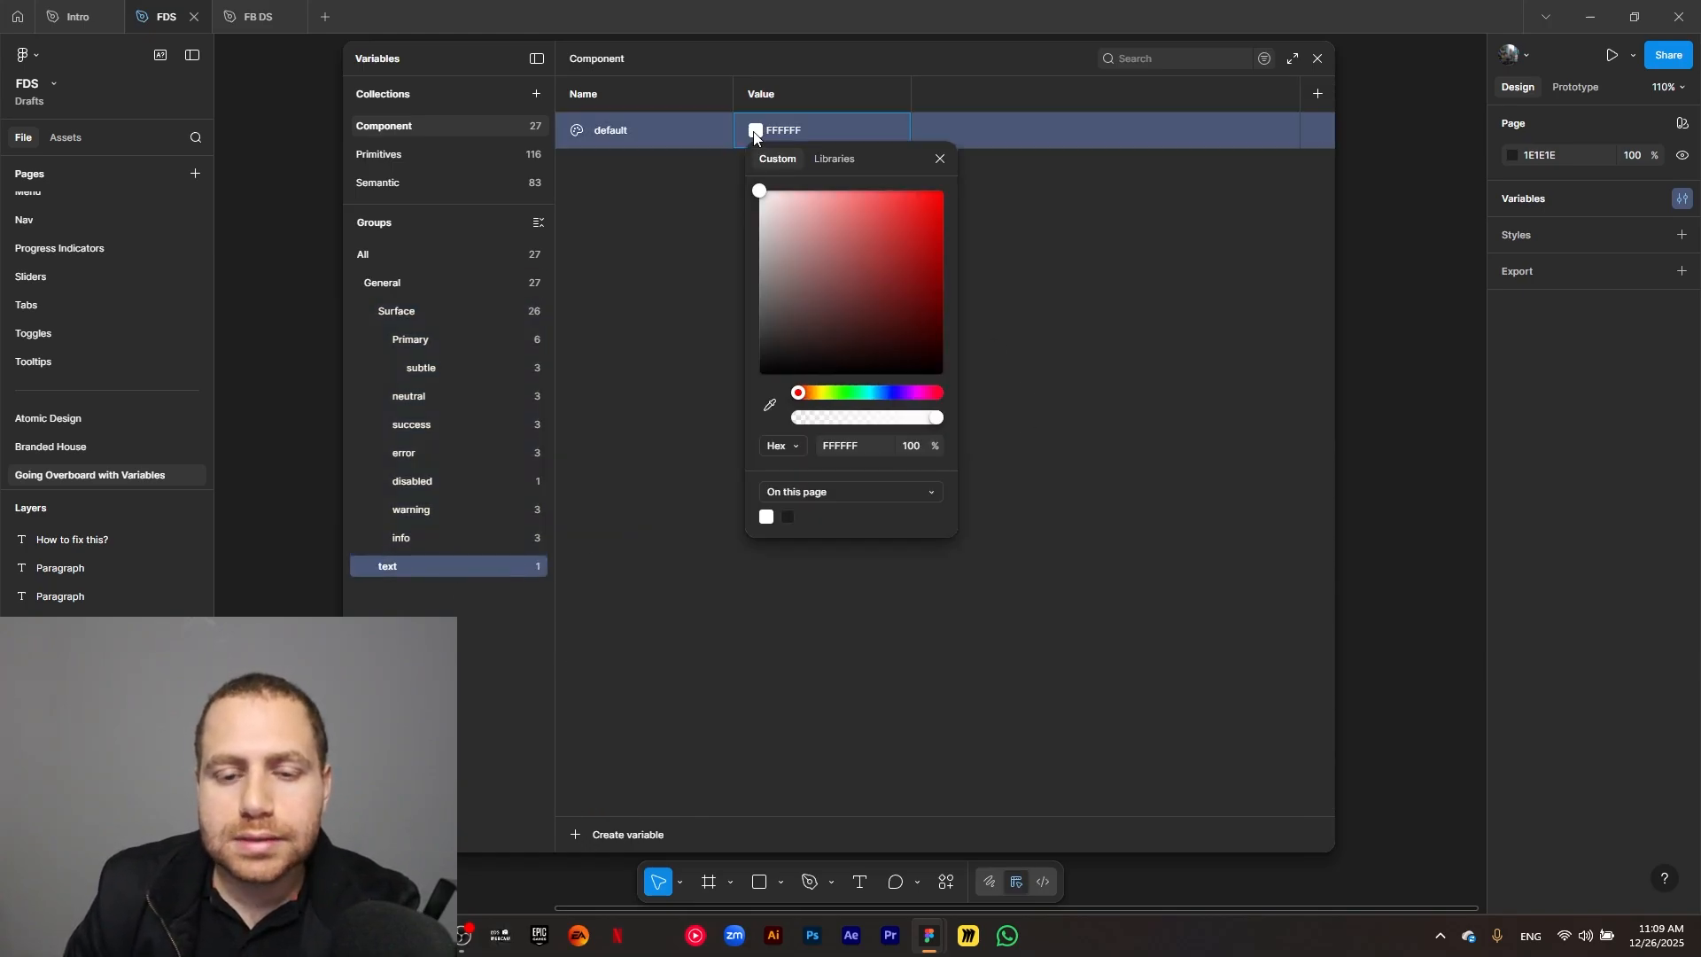
pyautogui.click(837, 160)
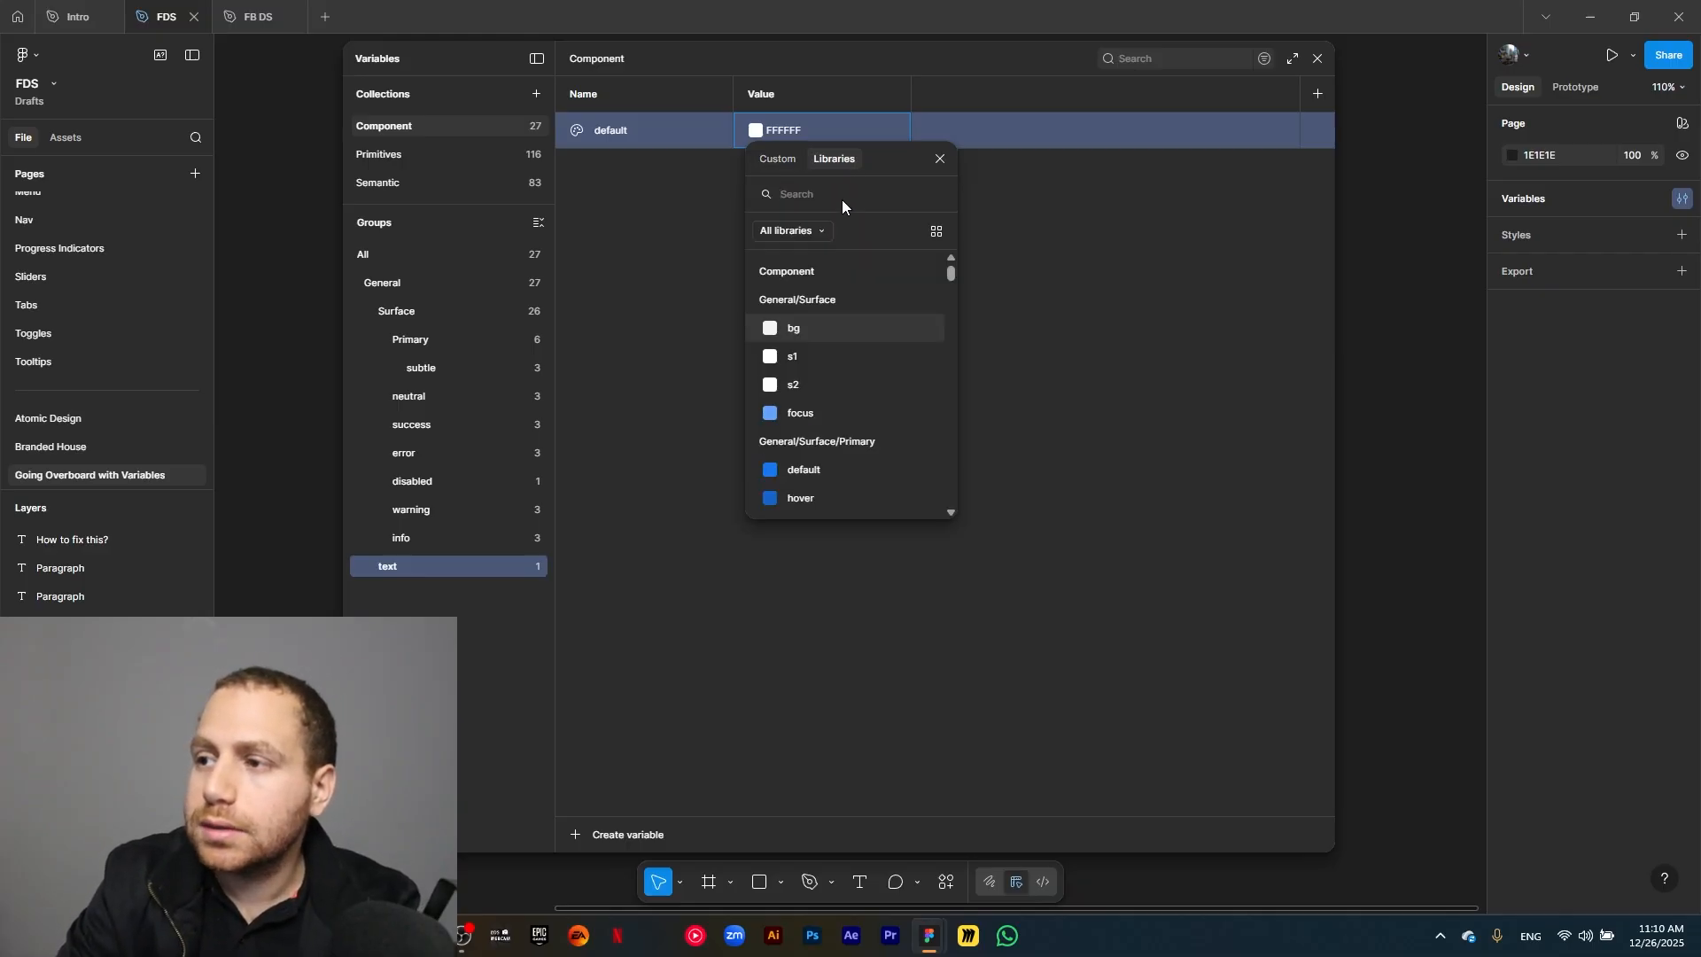
pyautogui.write('net')
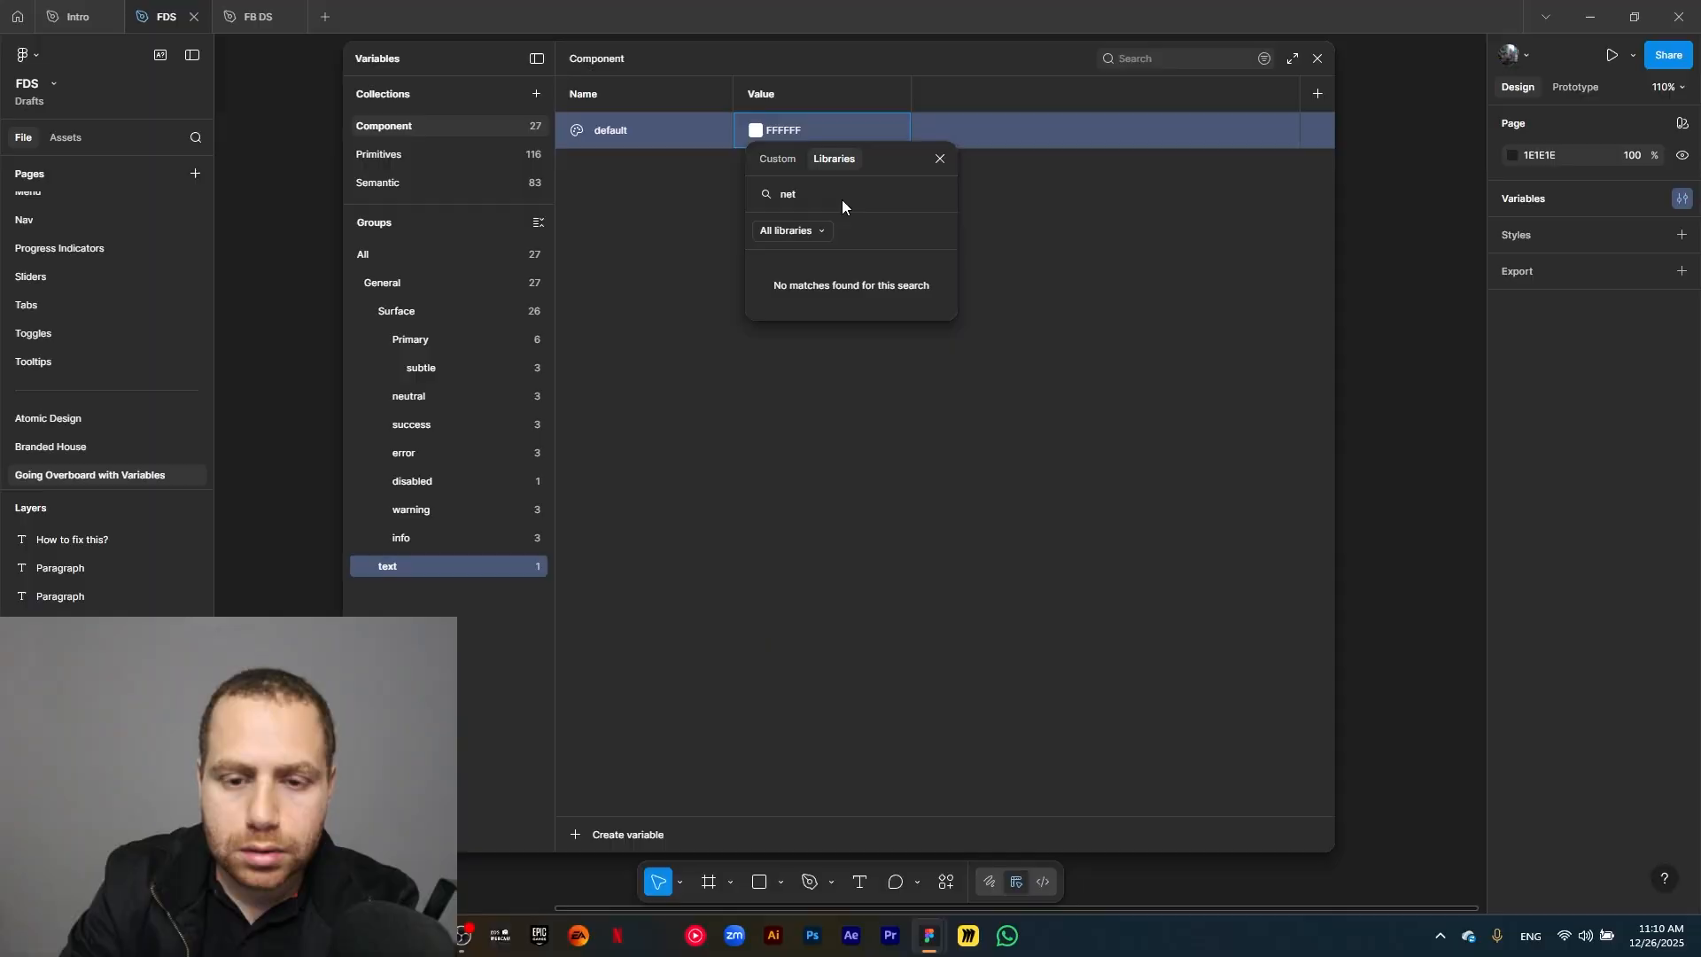
pyautogui.press('BackSpace')
pyautogui.press('BackSpace')
pyautogui.press('BackSpace')
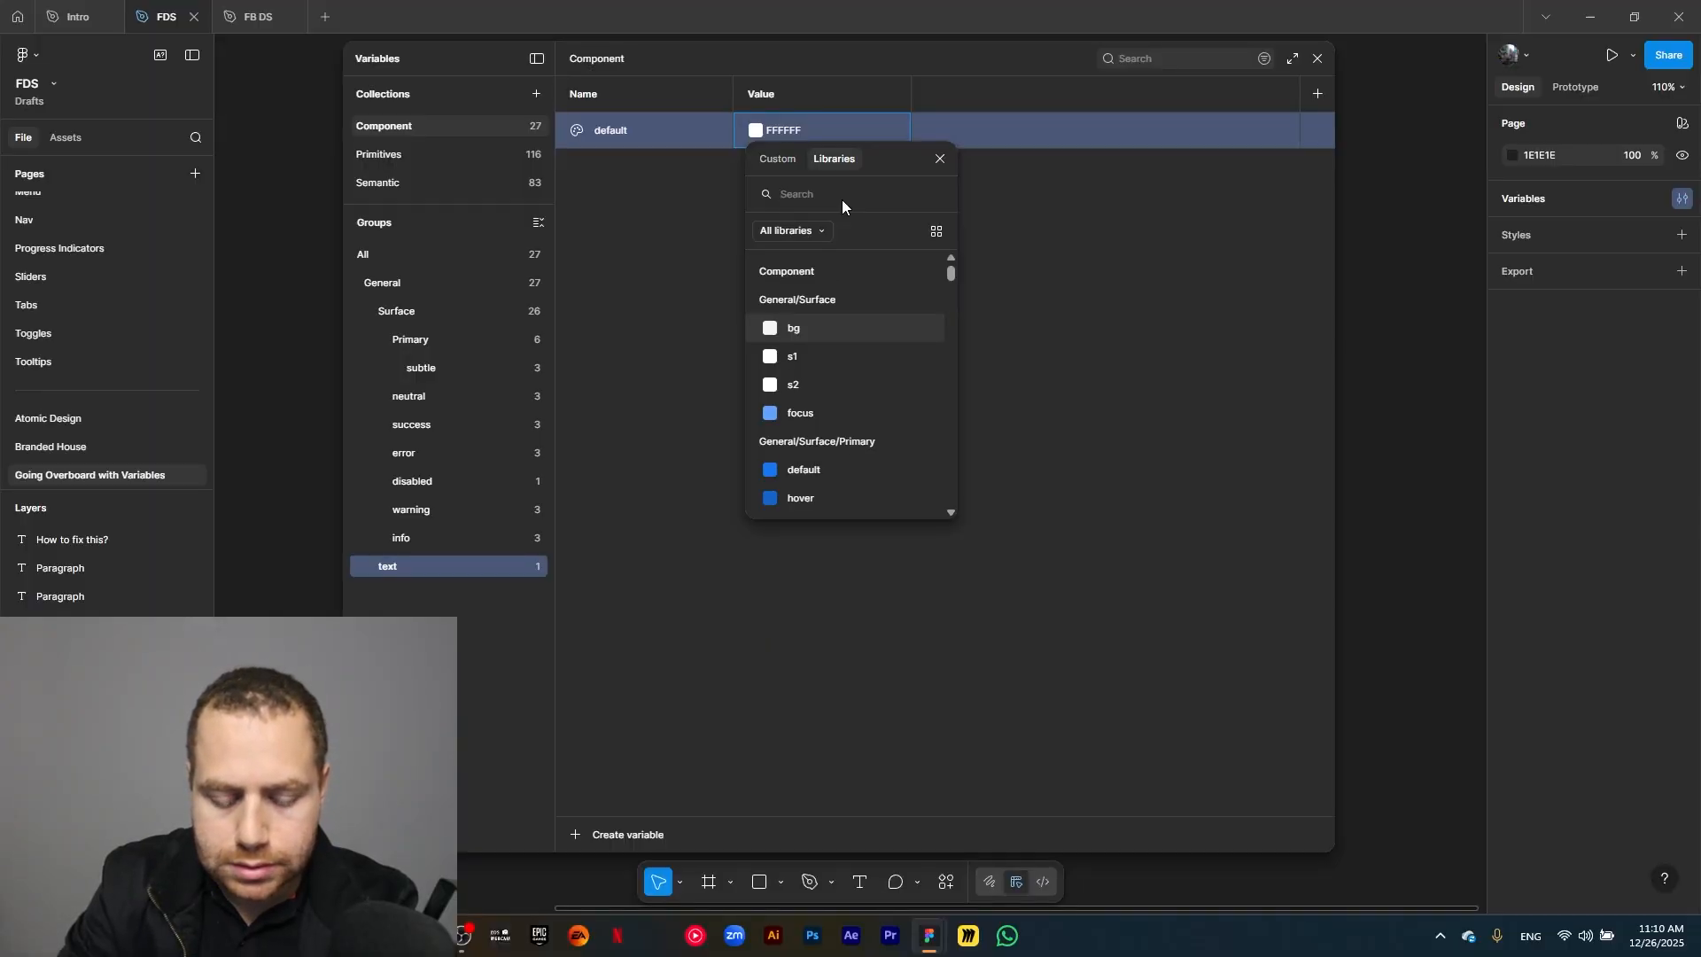
pyautogui.write('base')
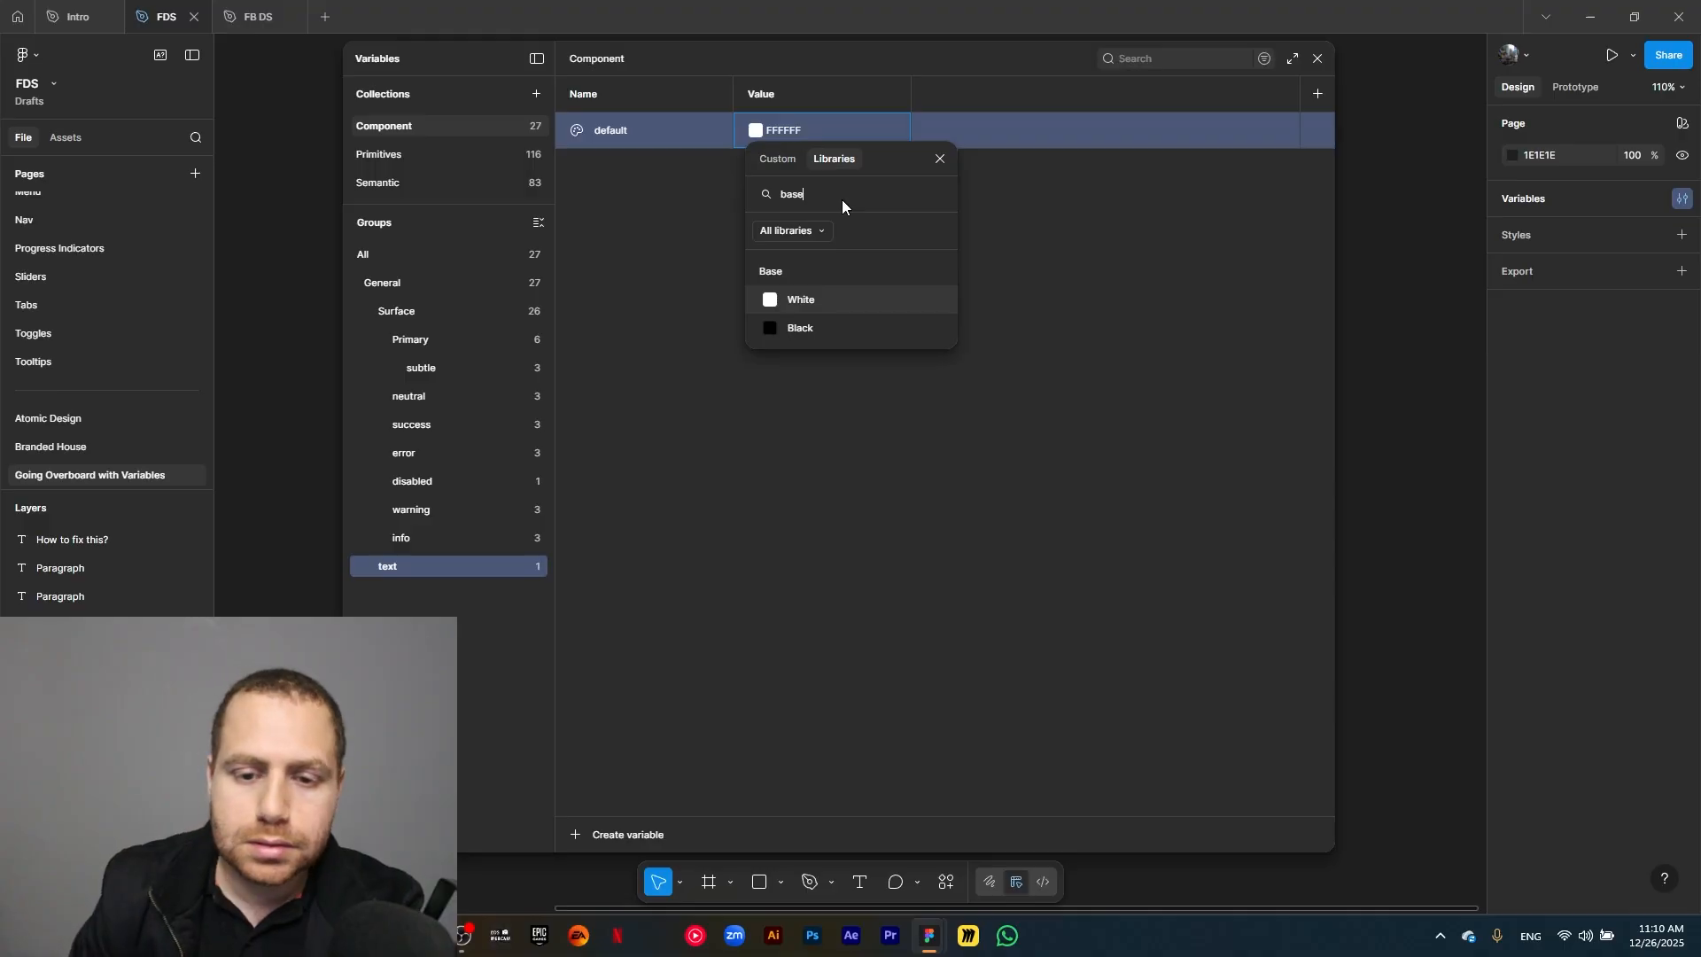
pyautogui.click(831, 328)
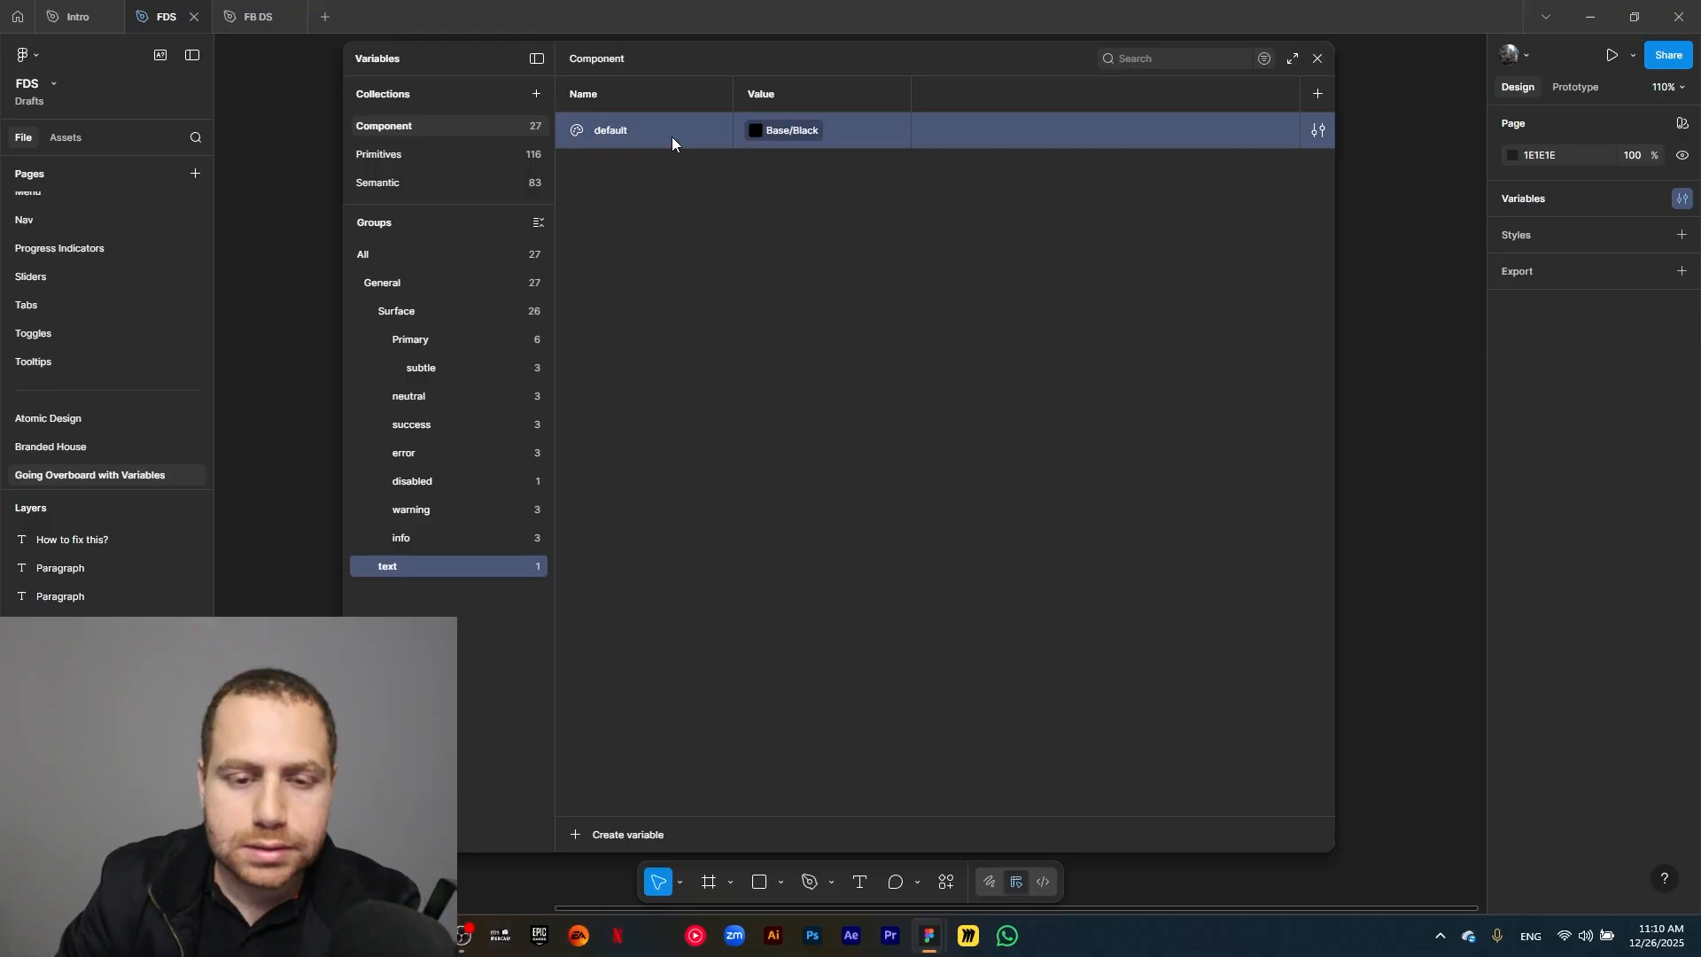
# Duplicate the text group's default variable as inverse and link the copy to Neutral/Light/50.
pyautogui.hotkey('shift', 'Return')
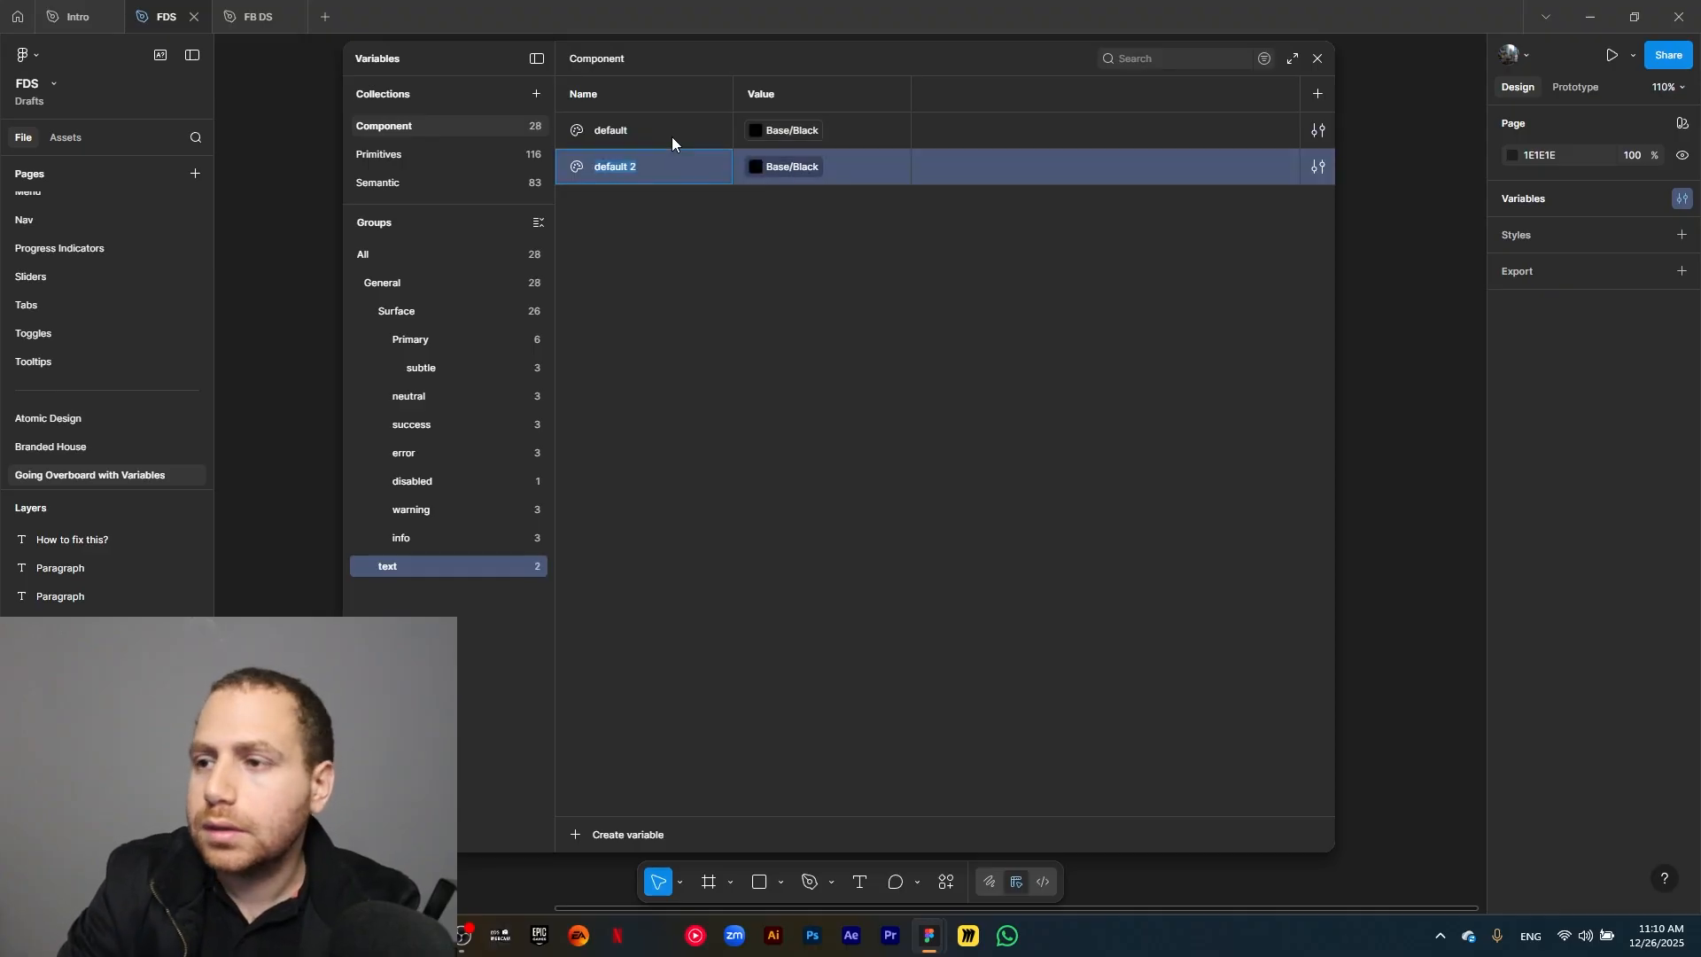
pyautogui.write('inverse')
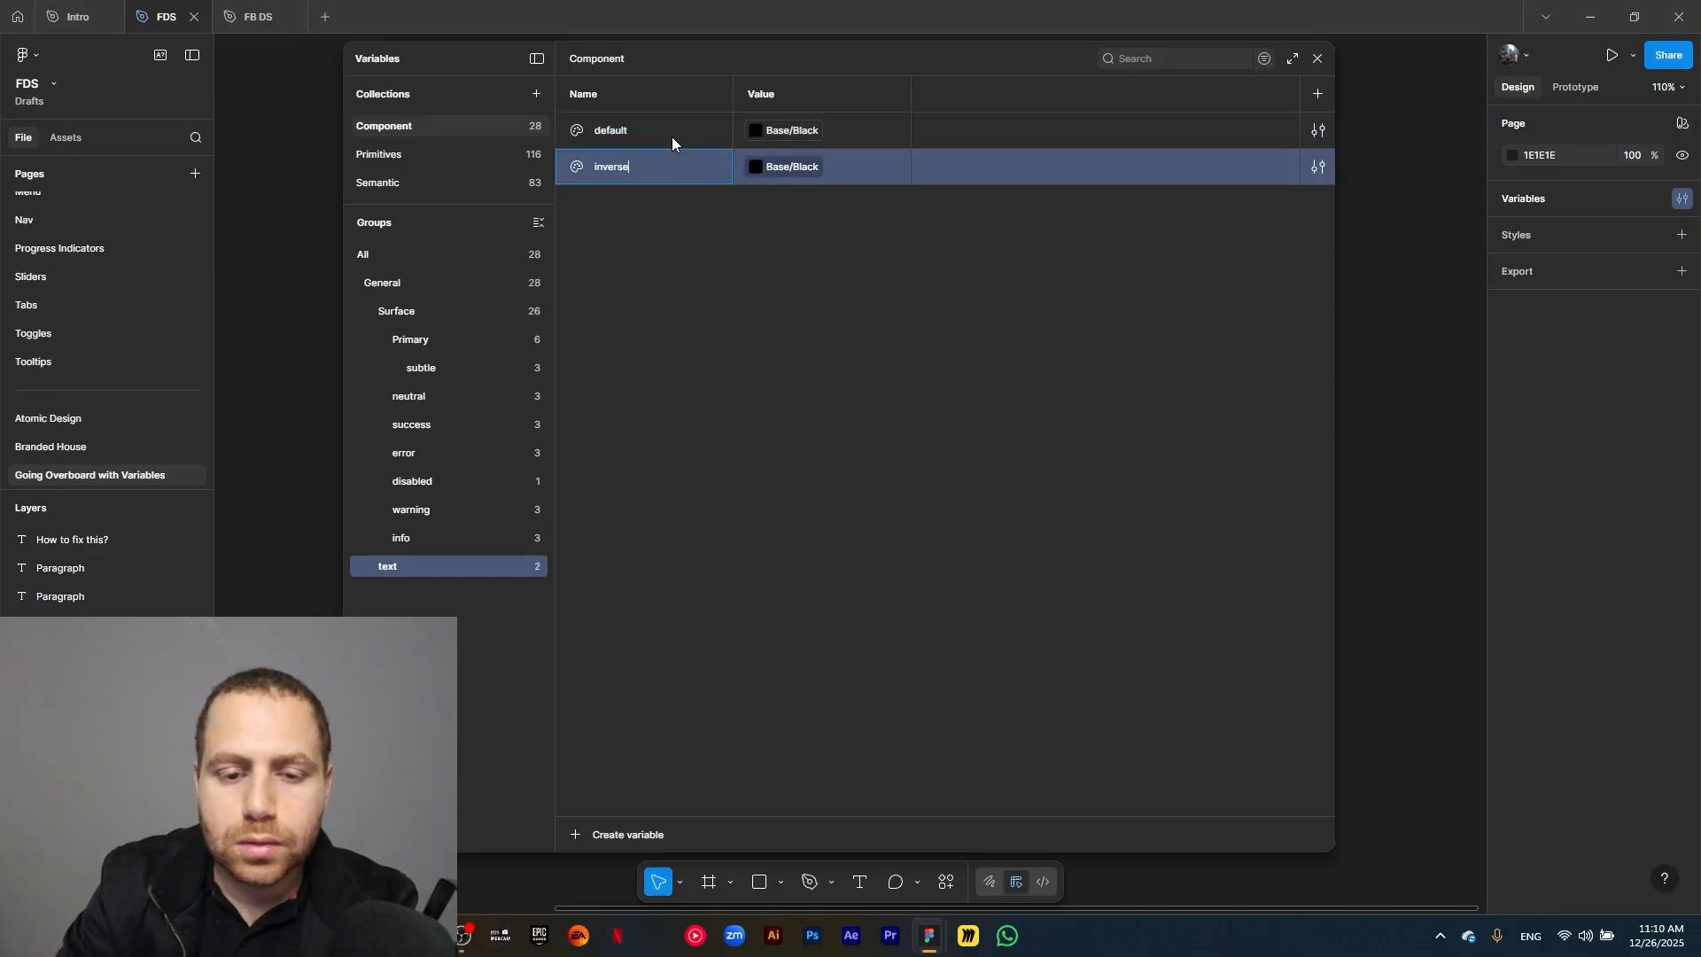
pyautogui.click(783, 168)
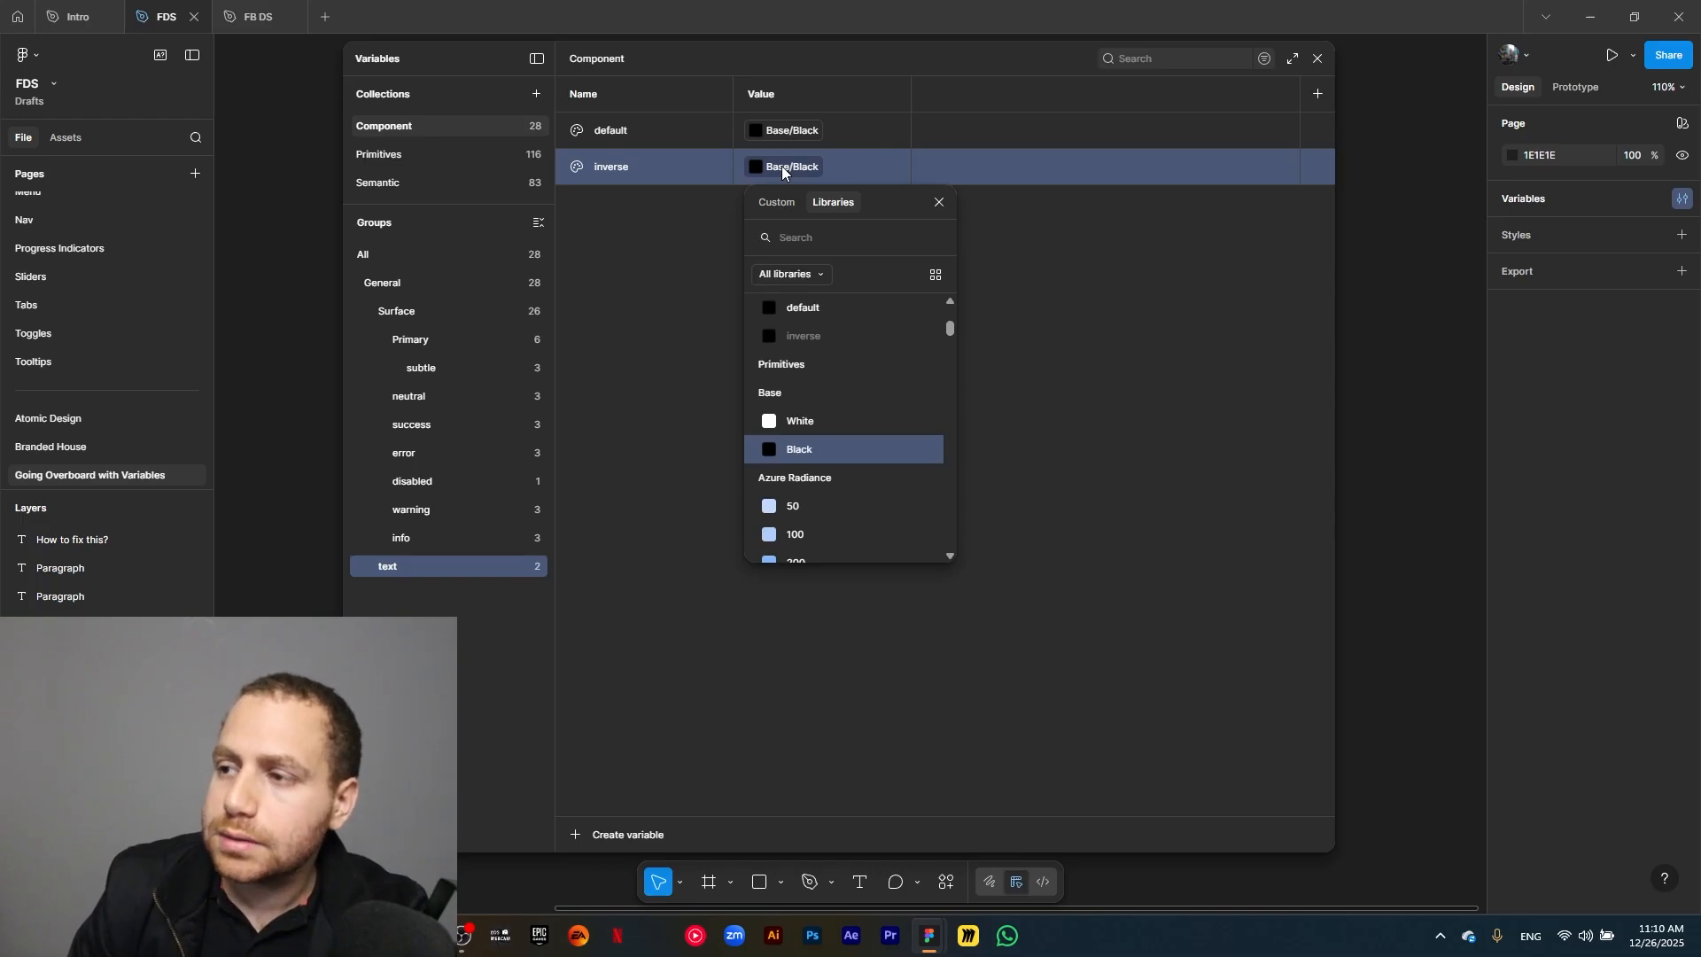
pyautogui.write('neutral')
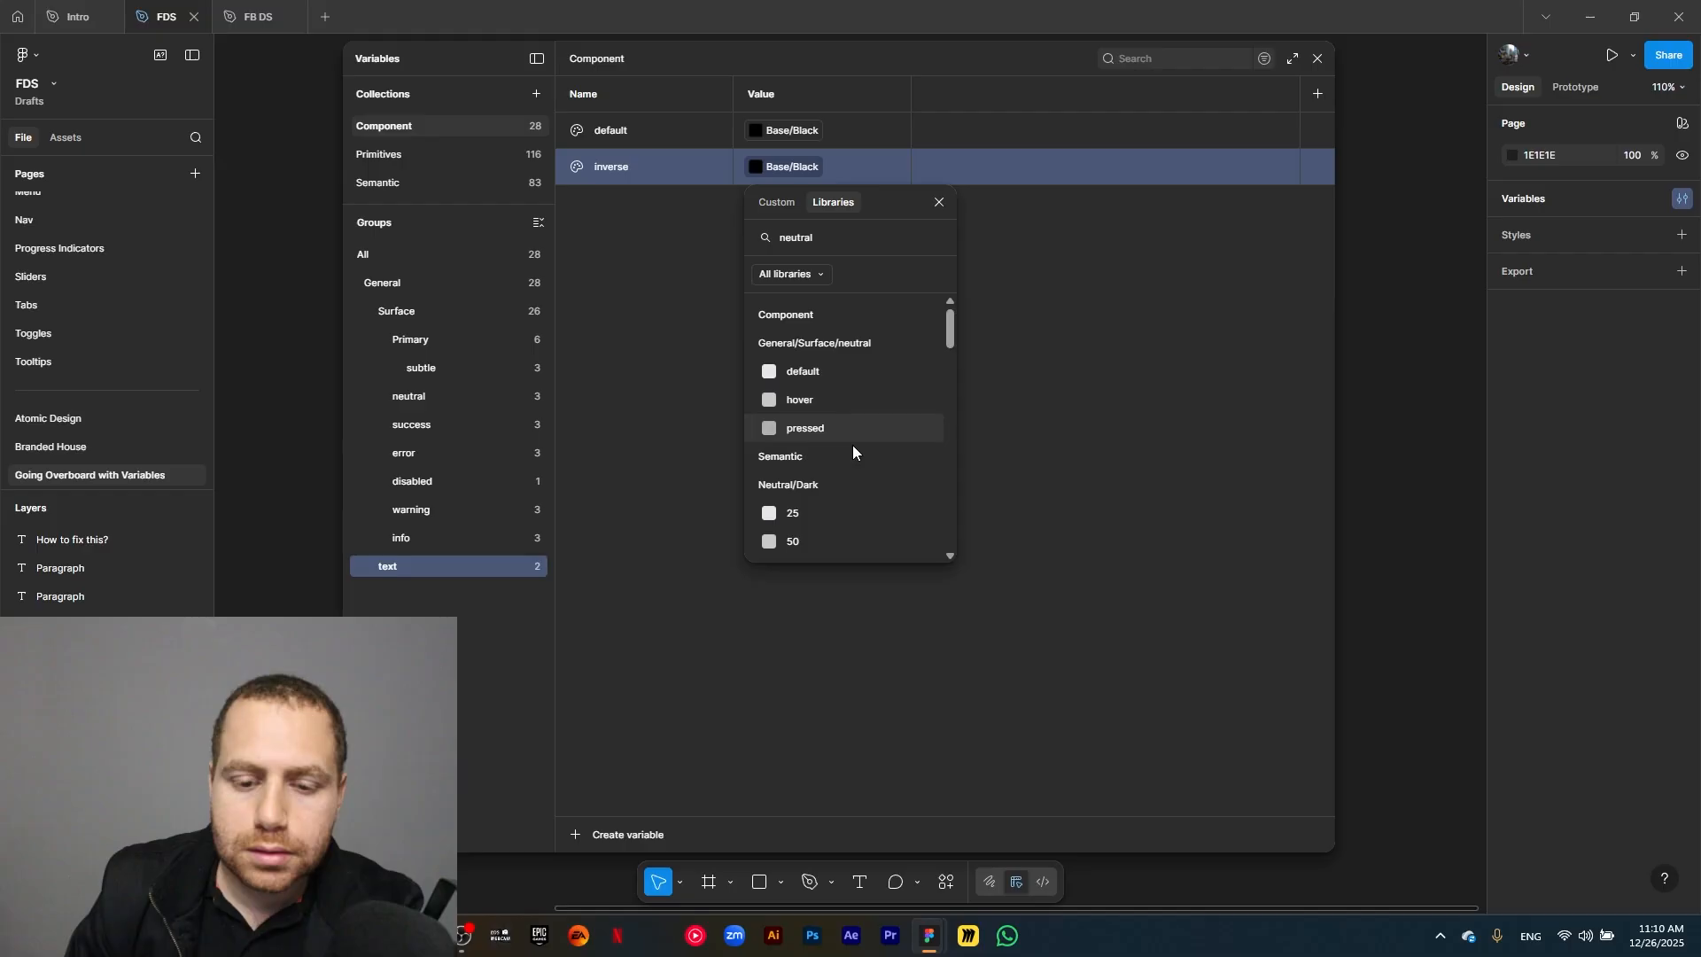
pyautogui.scroll(-3, 847, 409)
pyautogui.scroll(-2, 846, 405)
pyautogui.scroll(1, 843, 408)
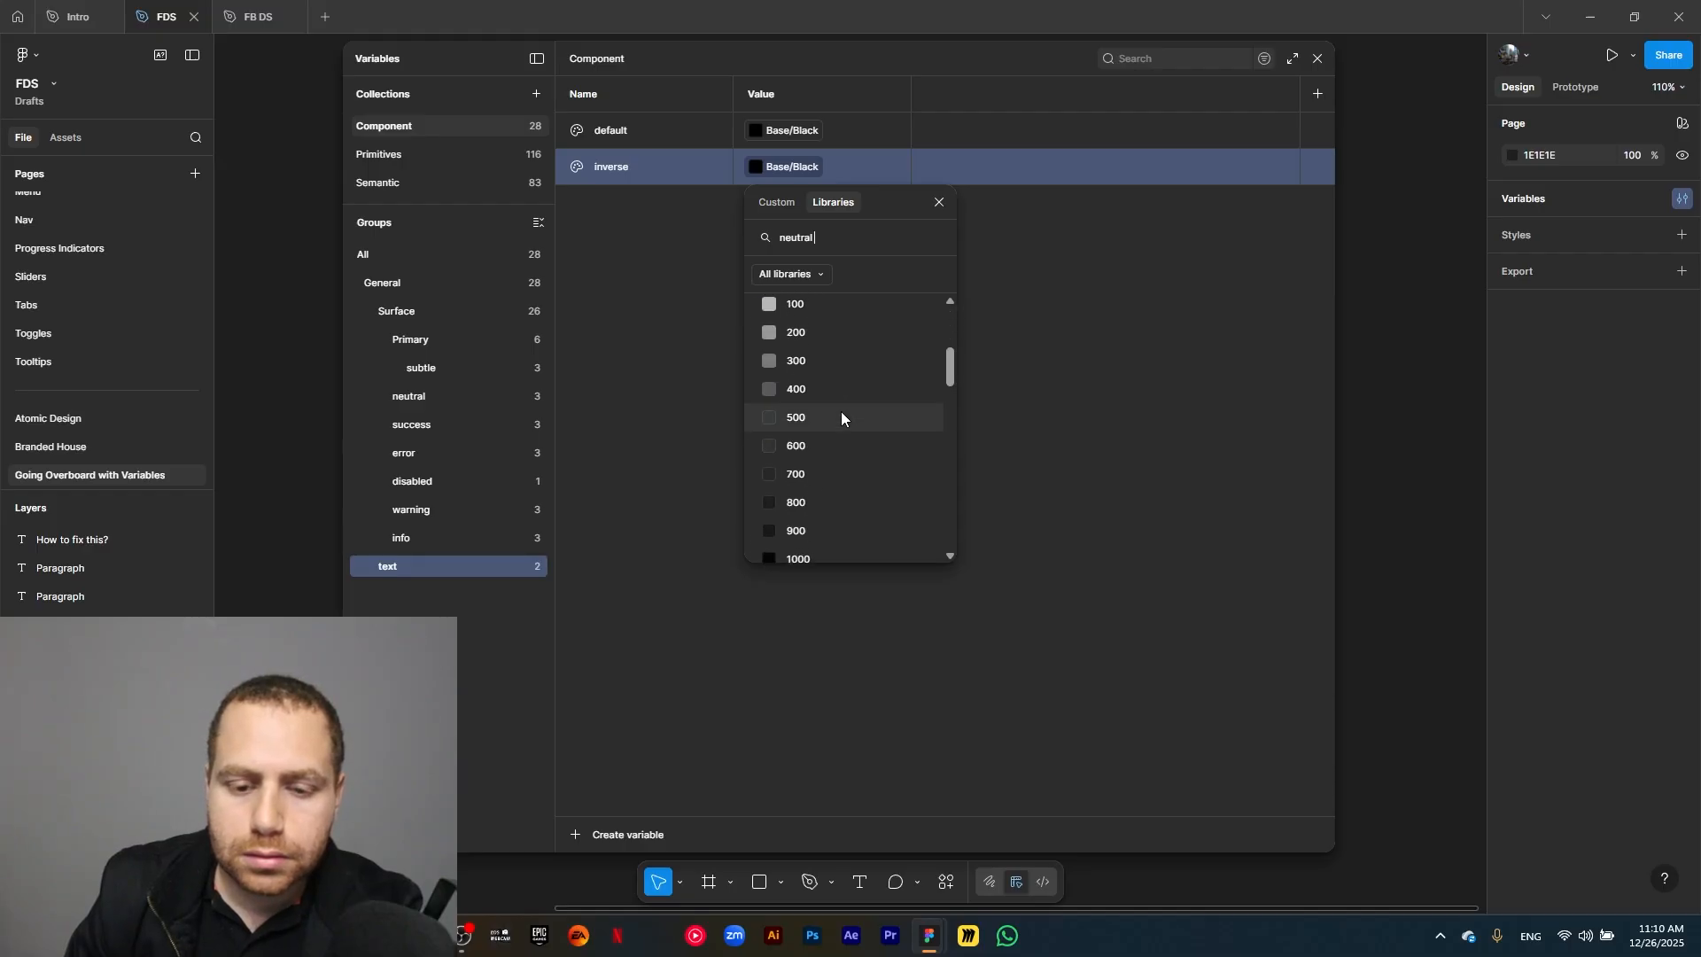
pyautogui.scroll(-3, 840, 415)
pyautogui.scroll(2, 833, 421)
pyautogui.scroll(-1, 822, 493)
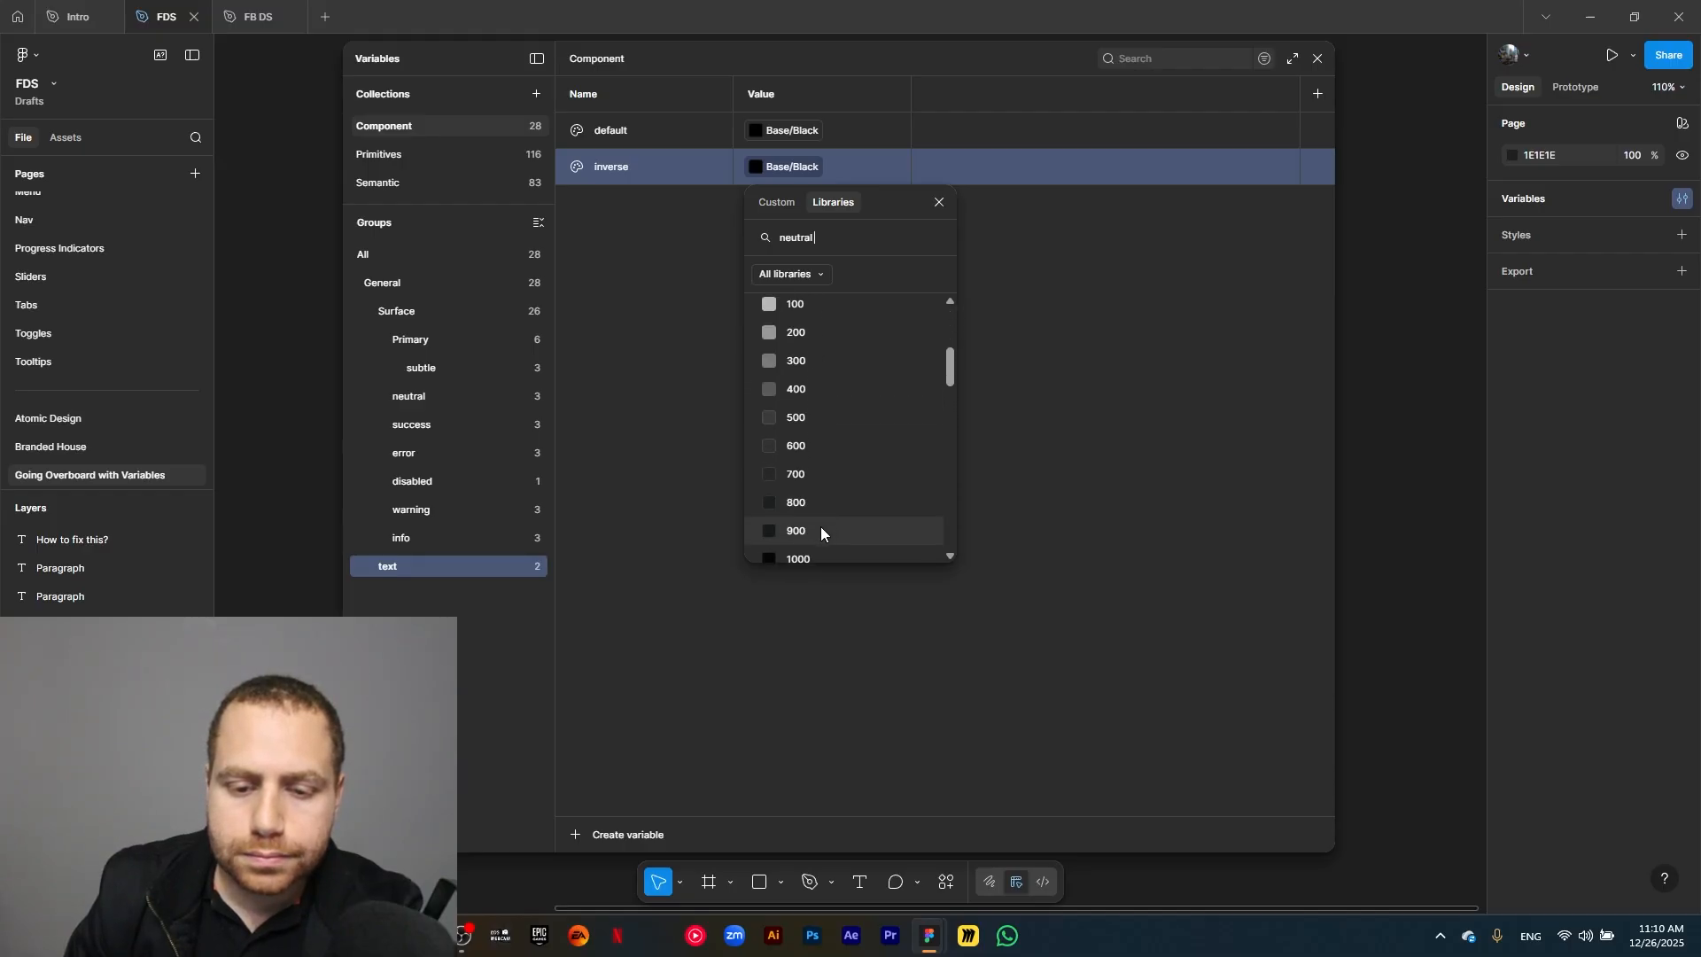
pyautogui.scroll(1, 820, 527)
pyautogui.click(830, 551)
# Duplicate the text group's inverse variable as placeholder-dark and link the copy to Neutral/Light/800.
pyautogui.click(654, 168)
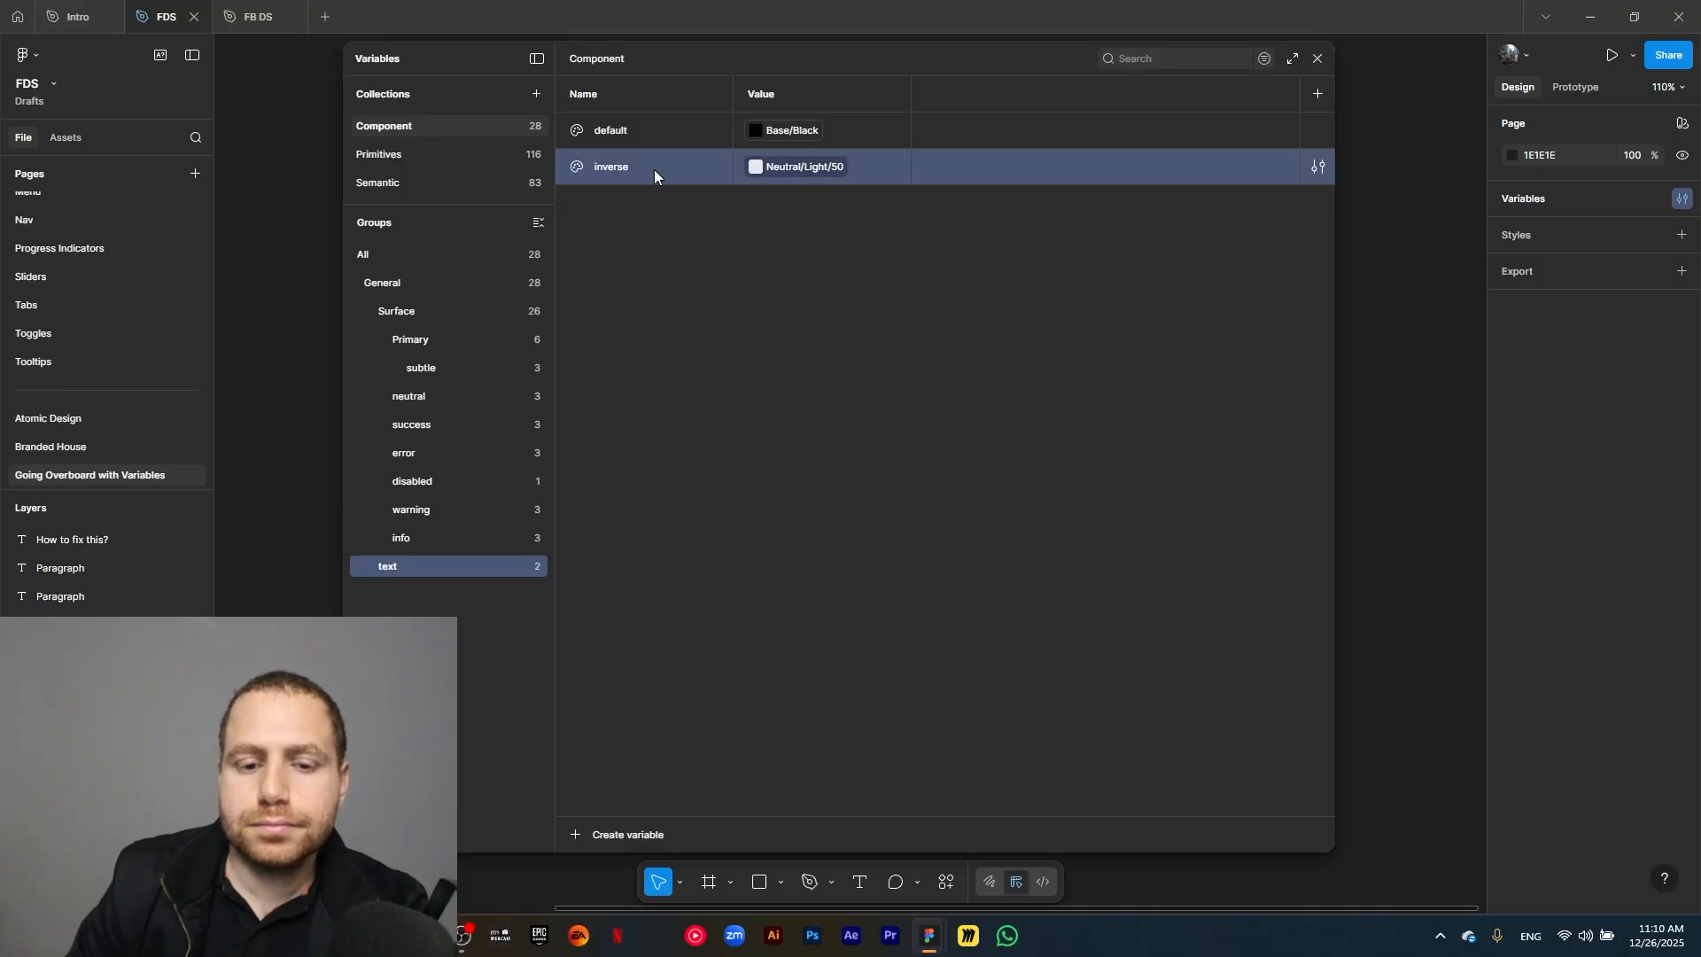
pyautogui.hotkey('ctrl', 'd')
pyautogui.write('placeholder-dark')
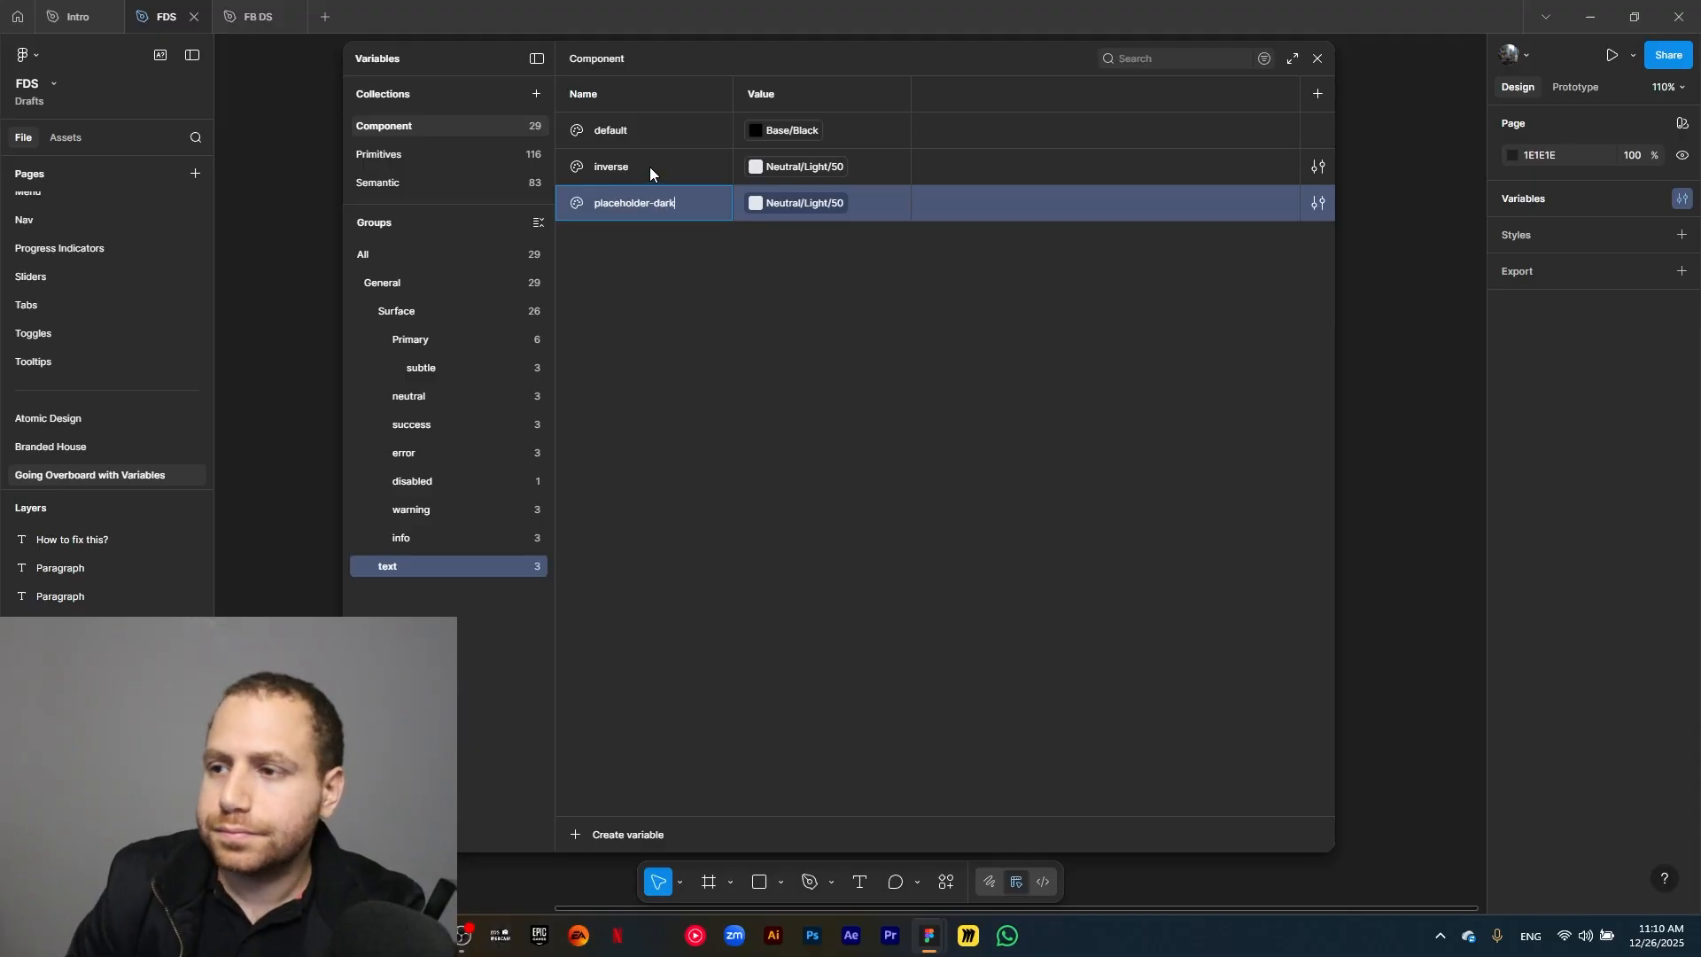
pyautogui.click(806, 205)
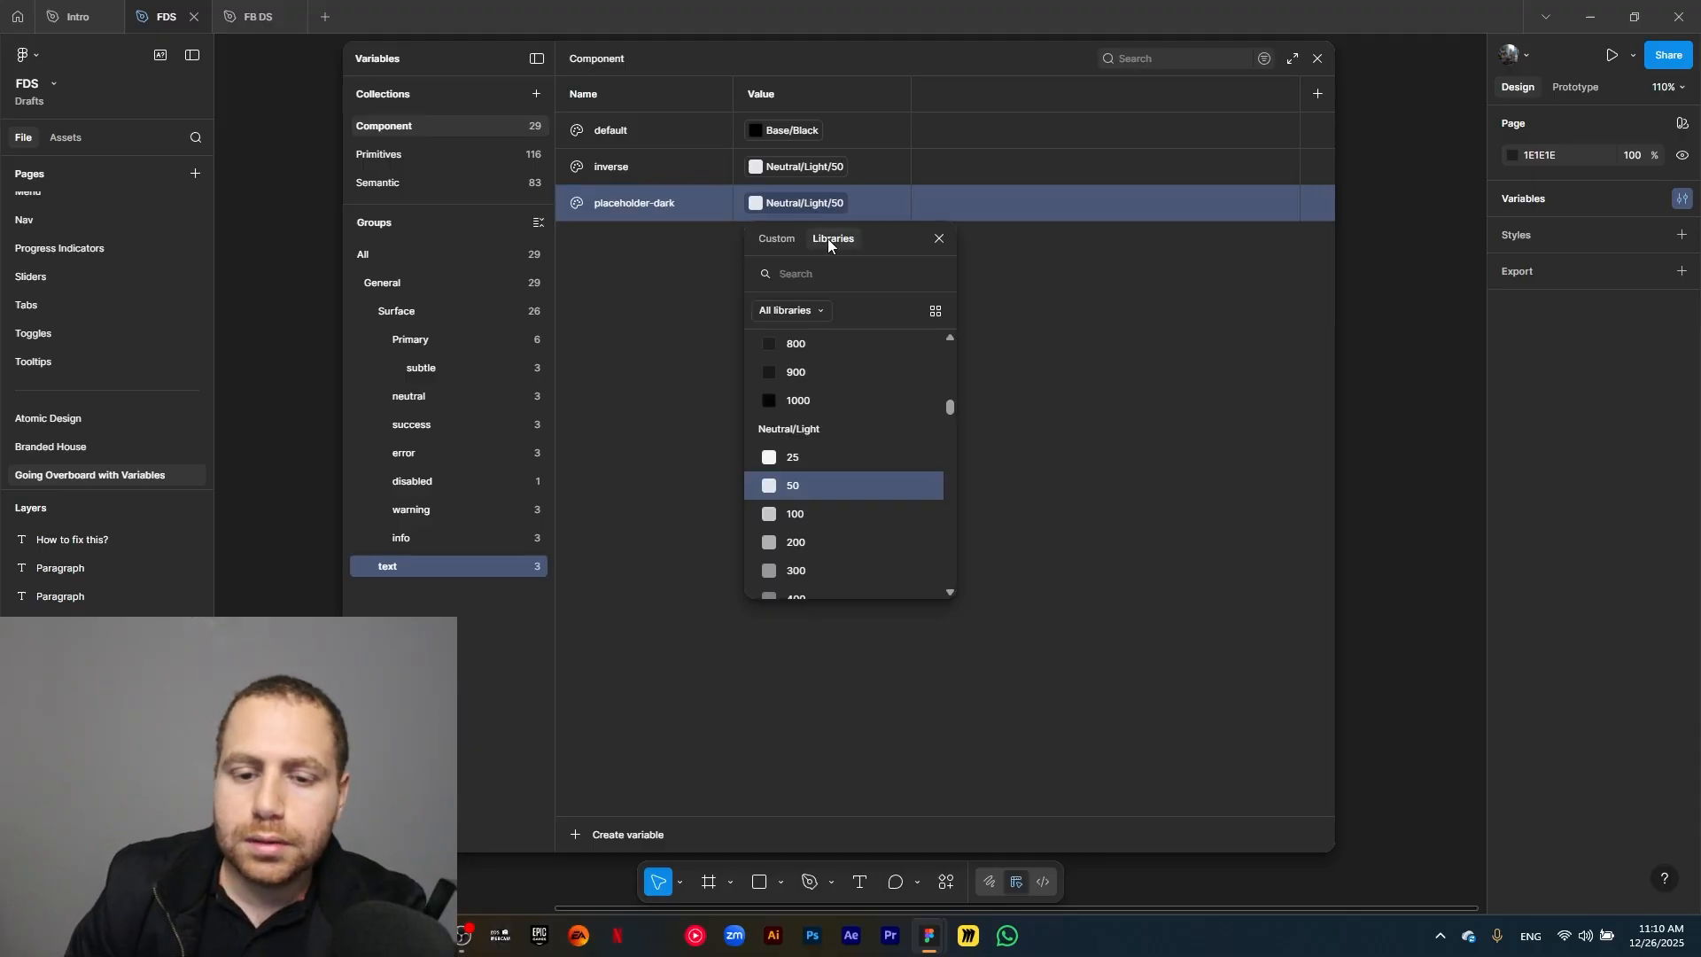
pyautogui.write('neut')
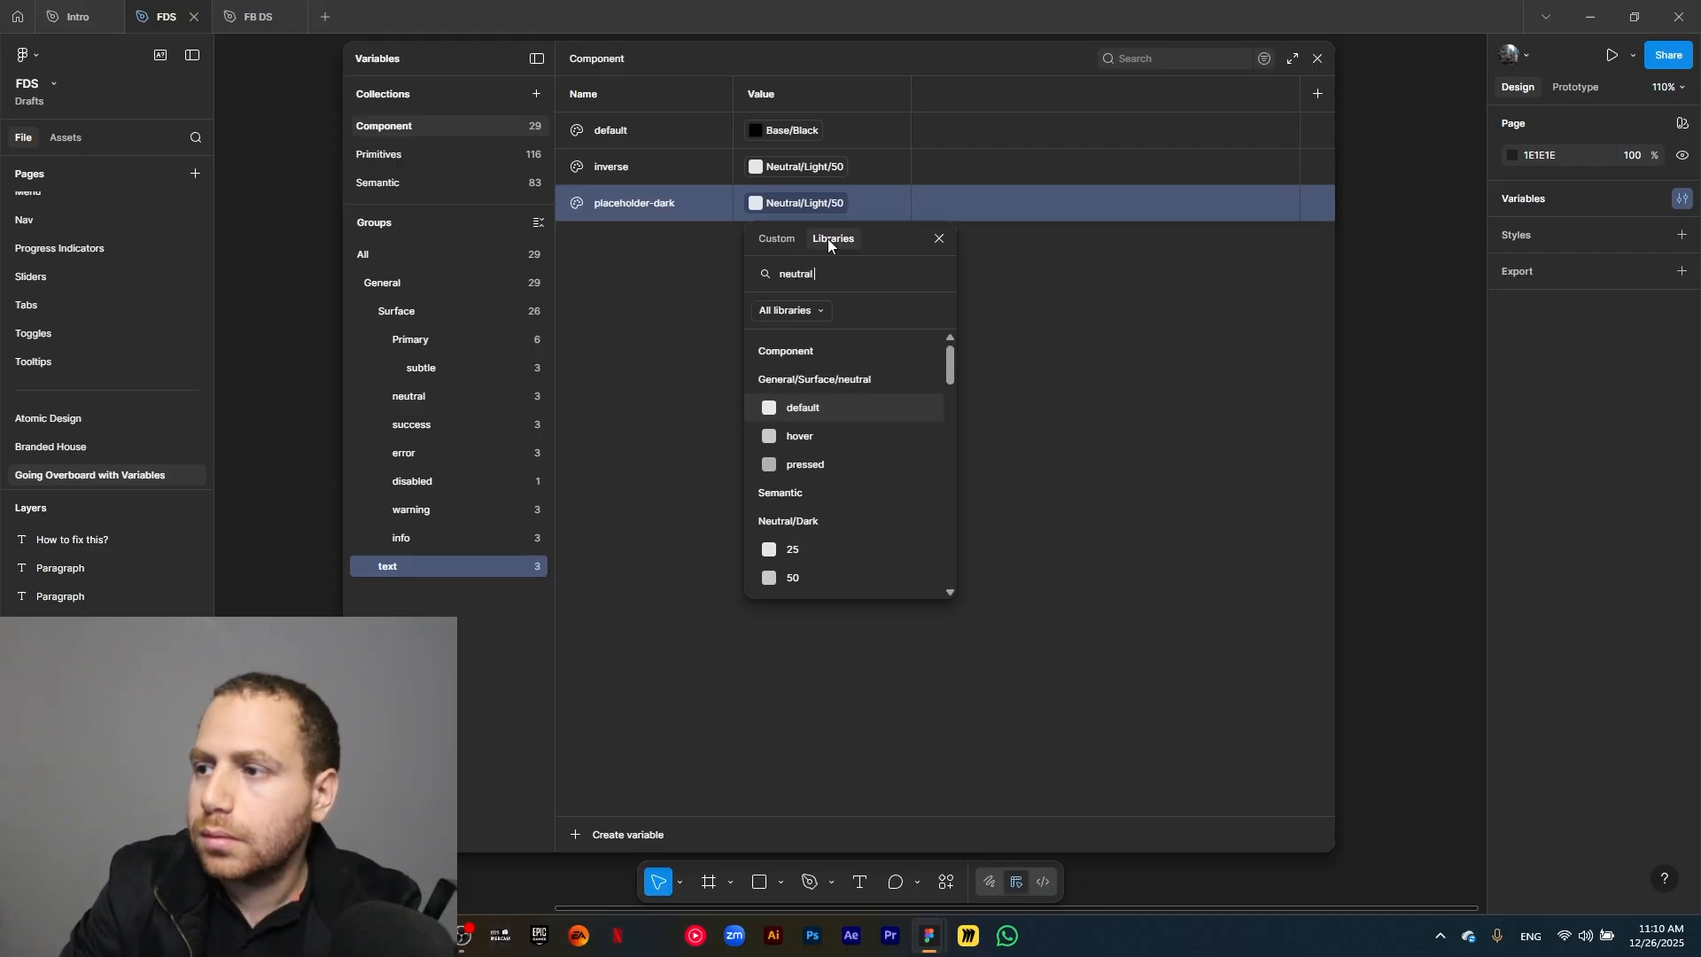
pyautogui.write('ral 800')
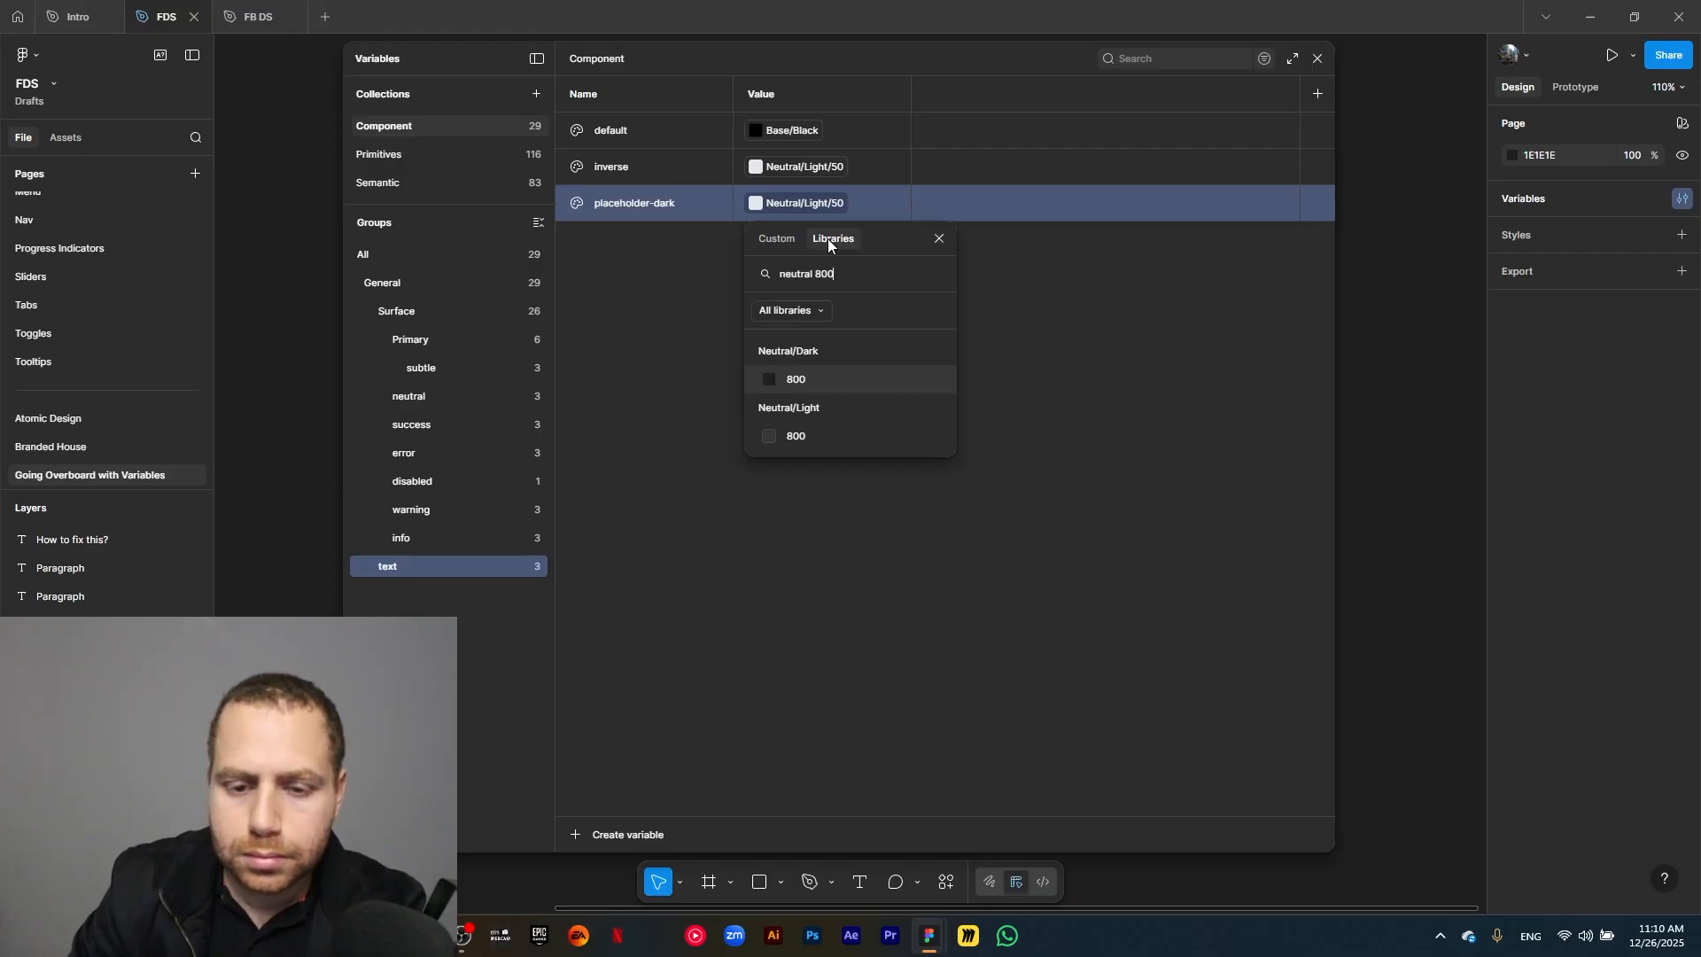
pyautogui.click(802, 438)
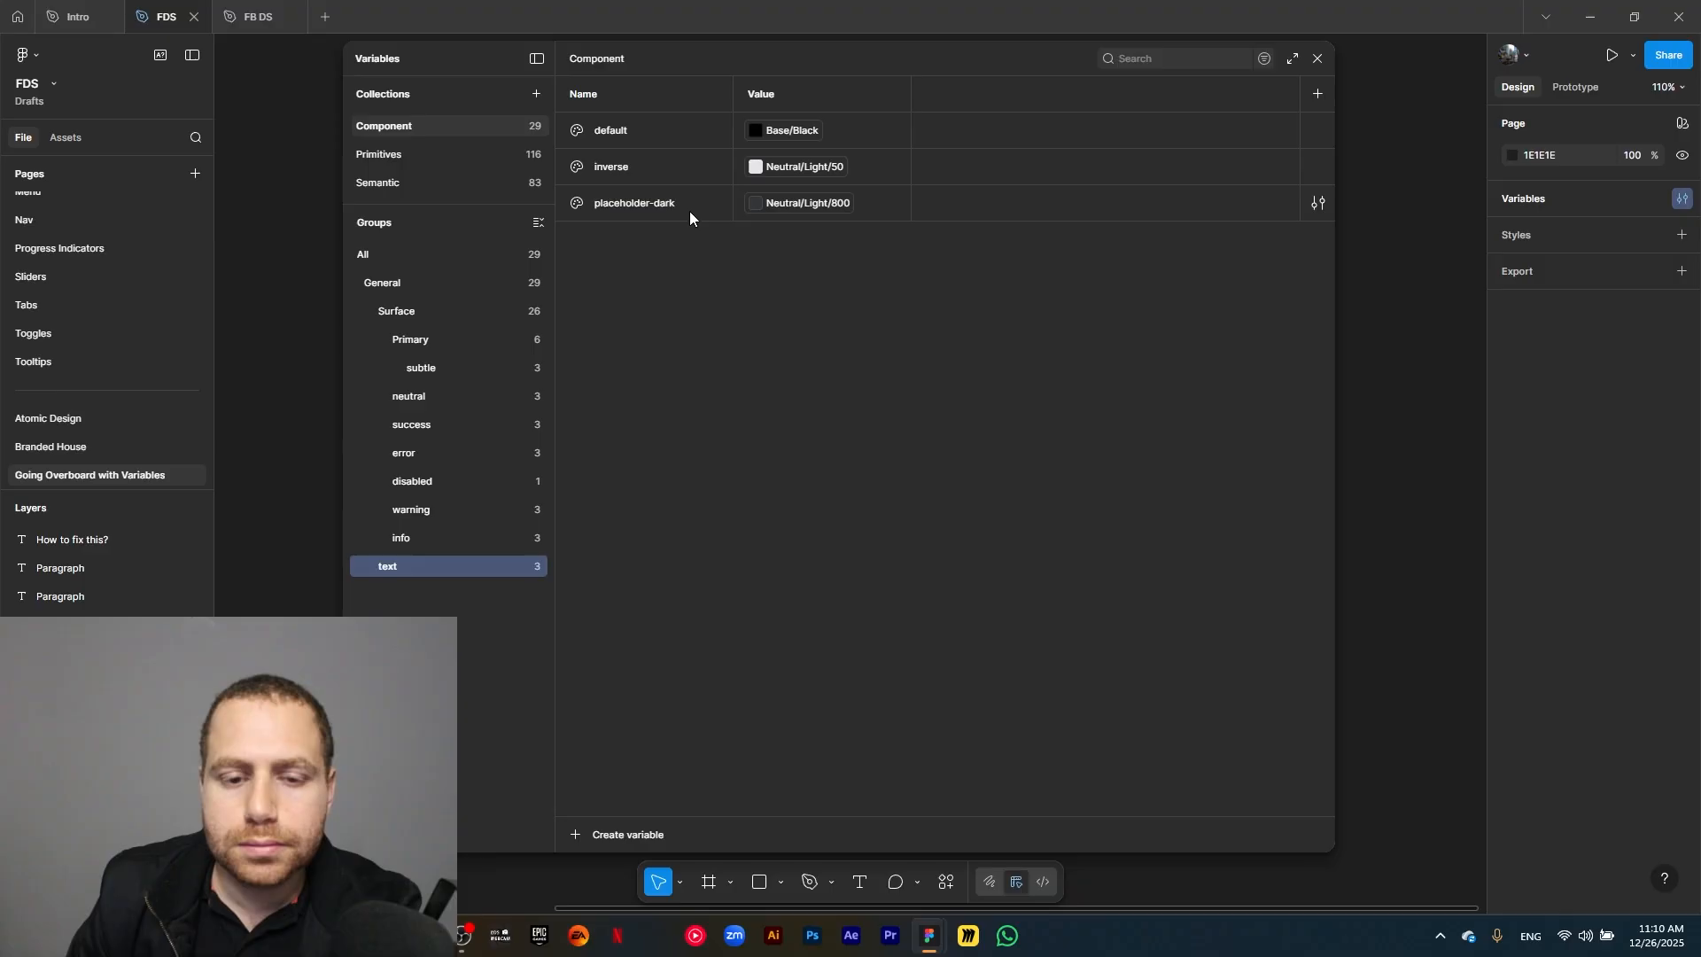
# Duplicate the text group's placeholder-dark variable as placeholder and link the copy to Neutral/Light/600.
pyautogui.hotkey('ctrl', 'd')
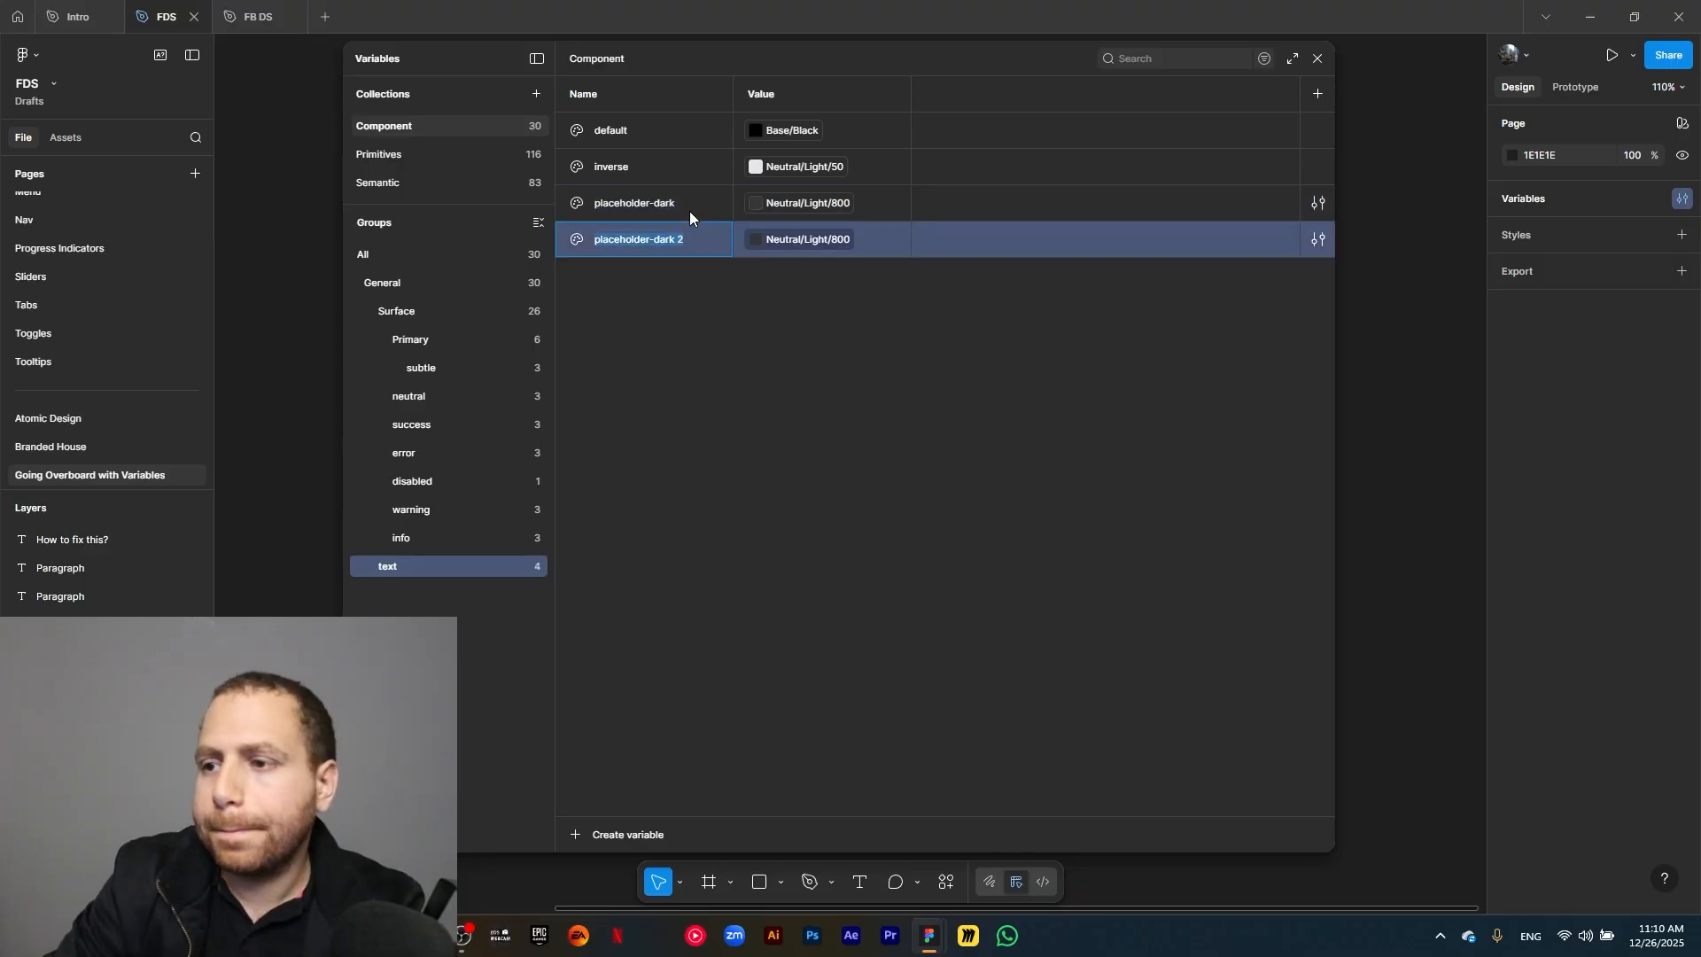
pyautogui.write('plach')
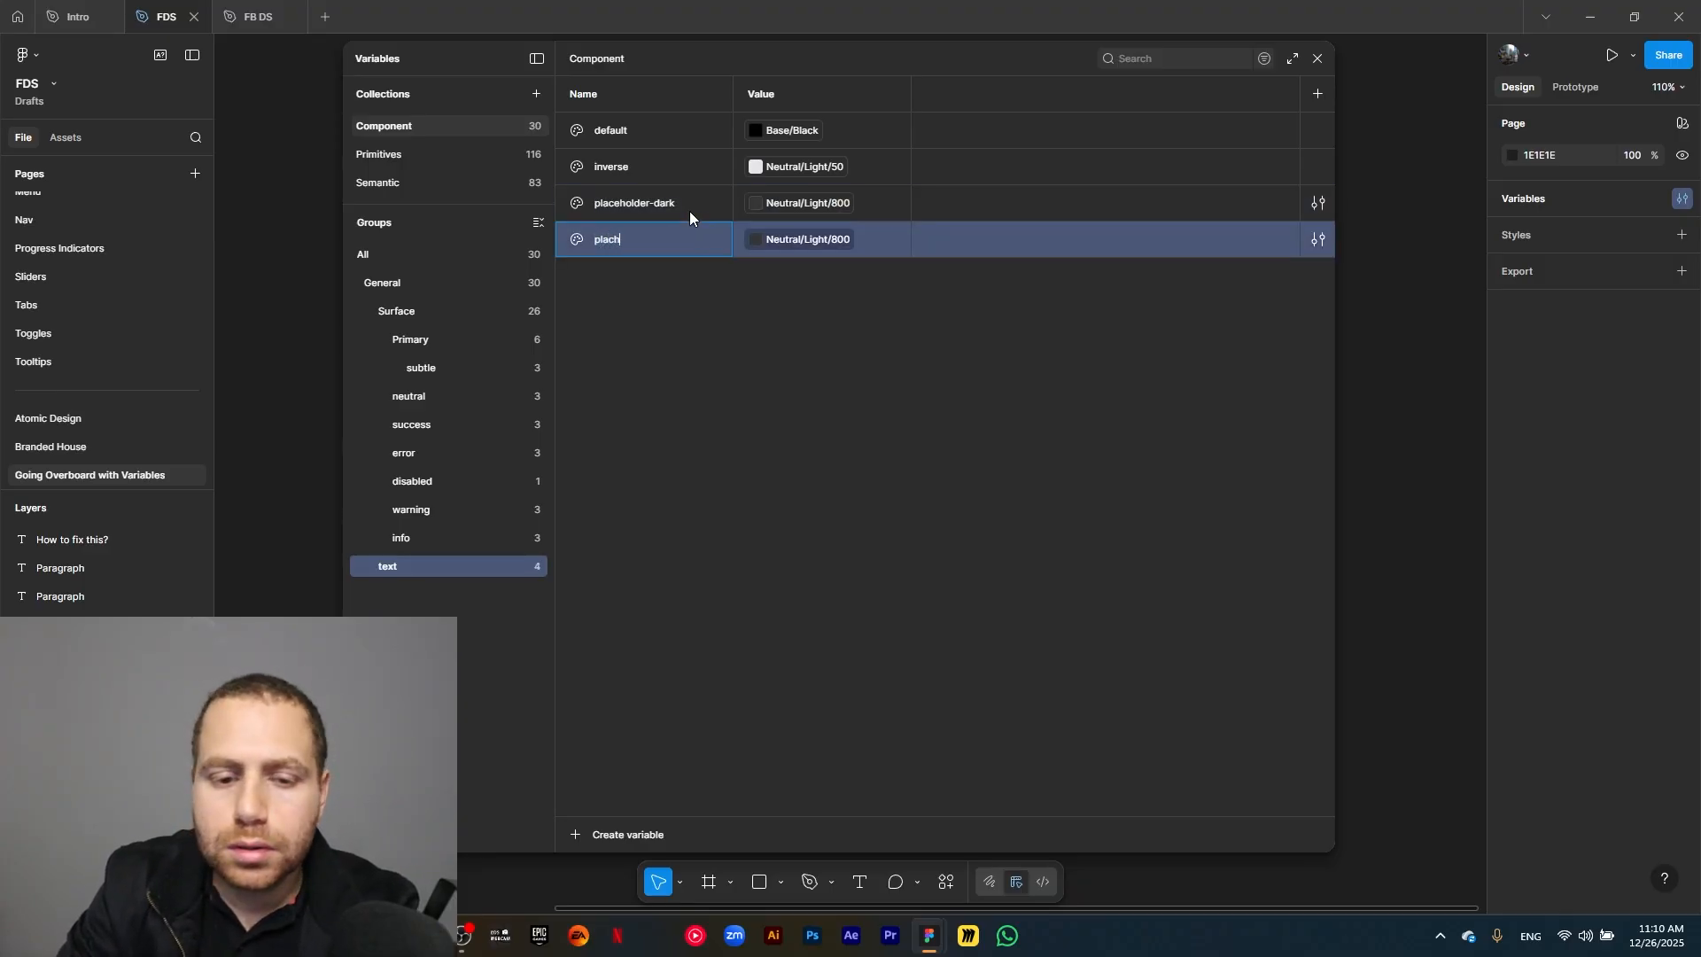
pyautogui.press('BackSpace')
pyautogui.write('eholder')
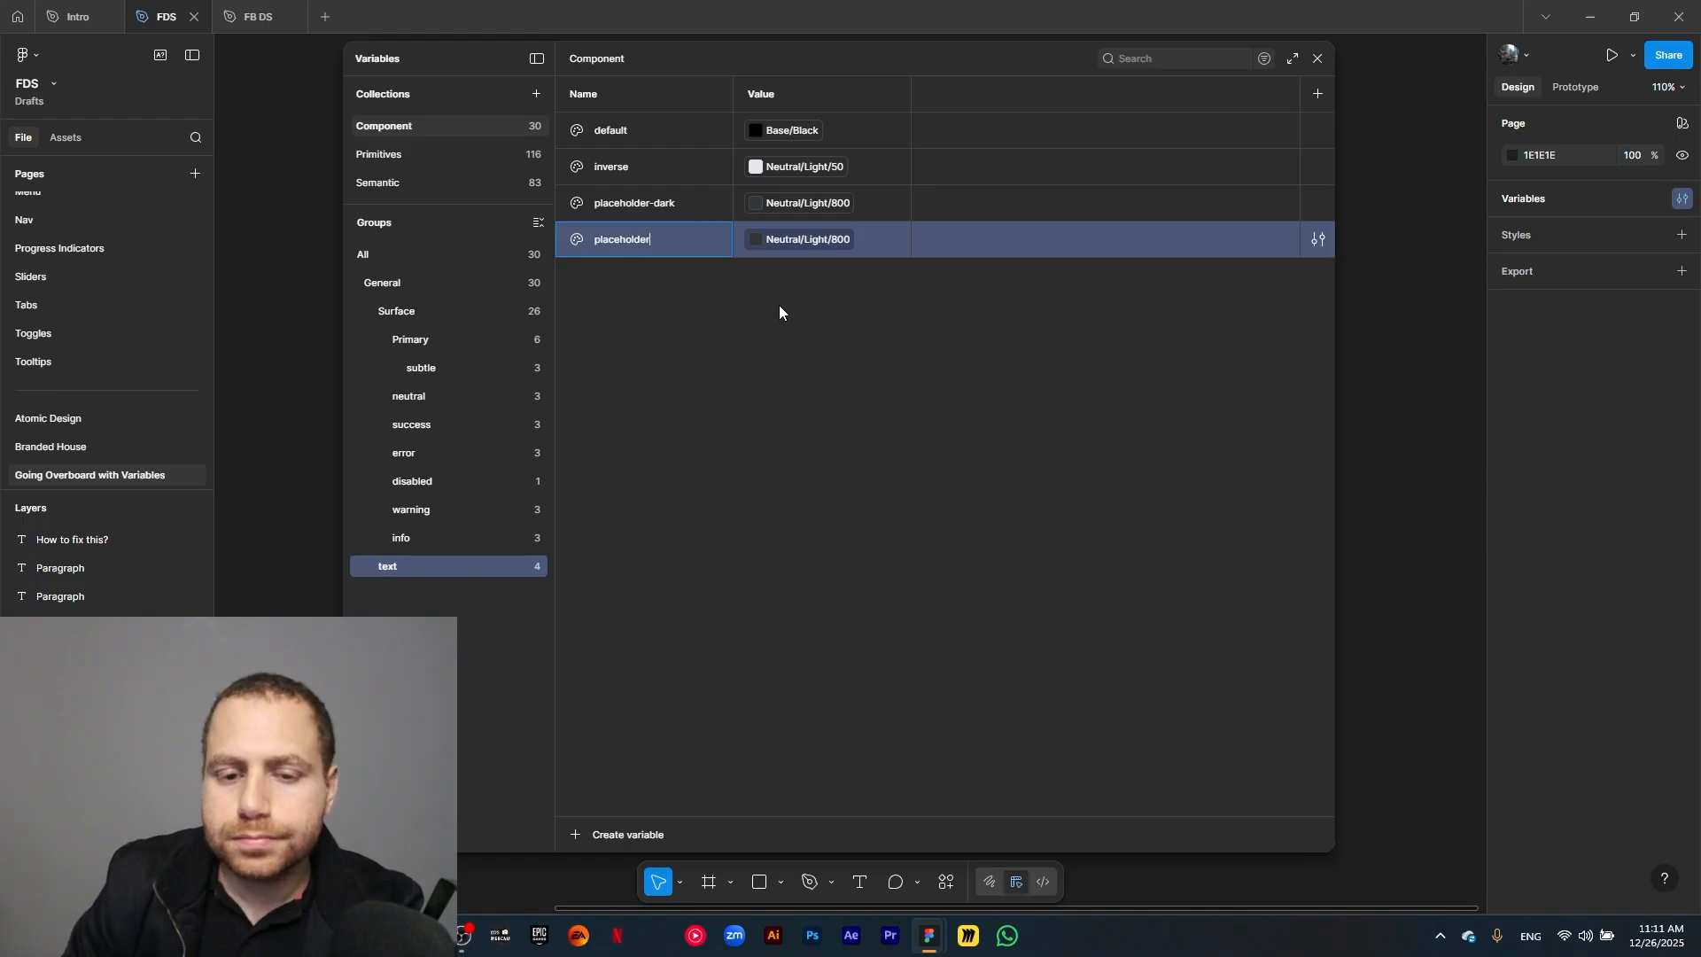
pyautogui.click(820, 244)
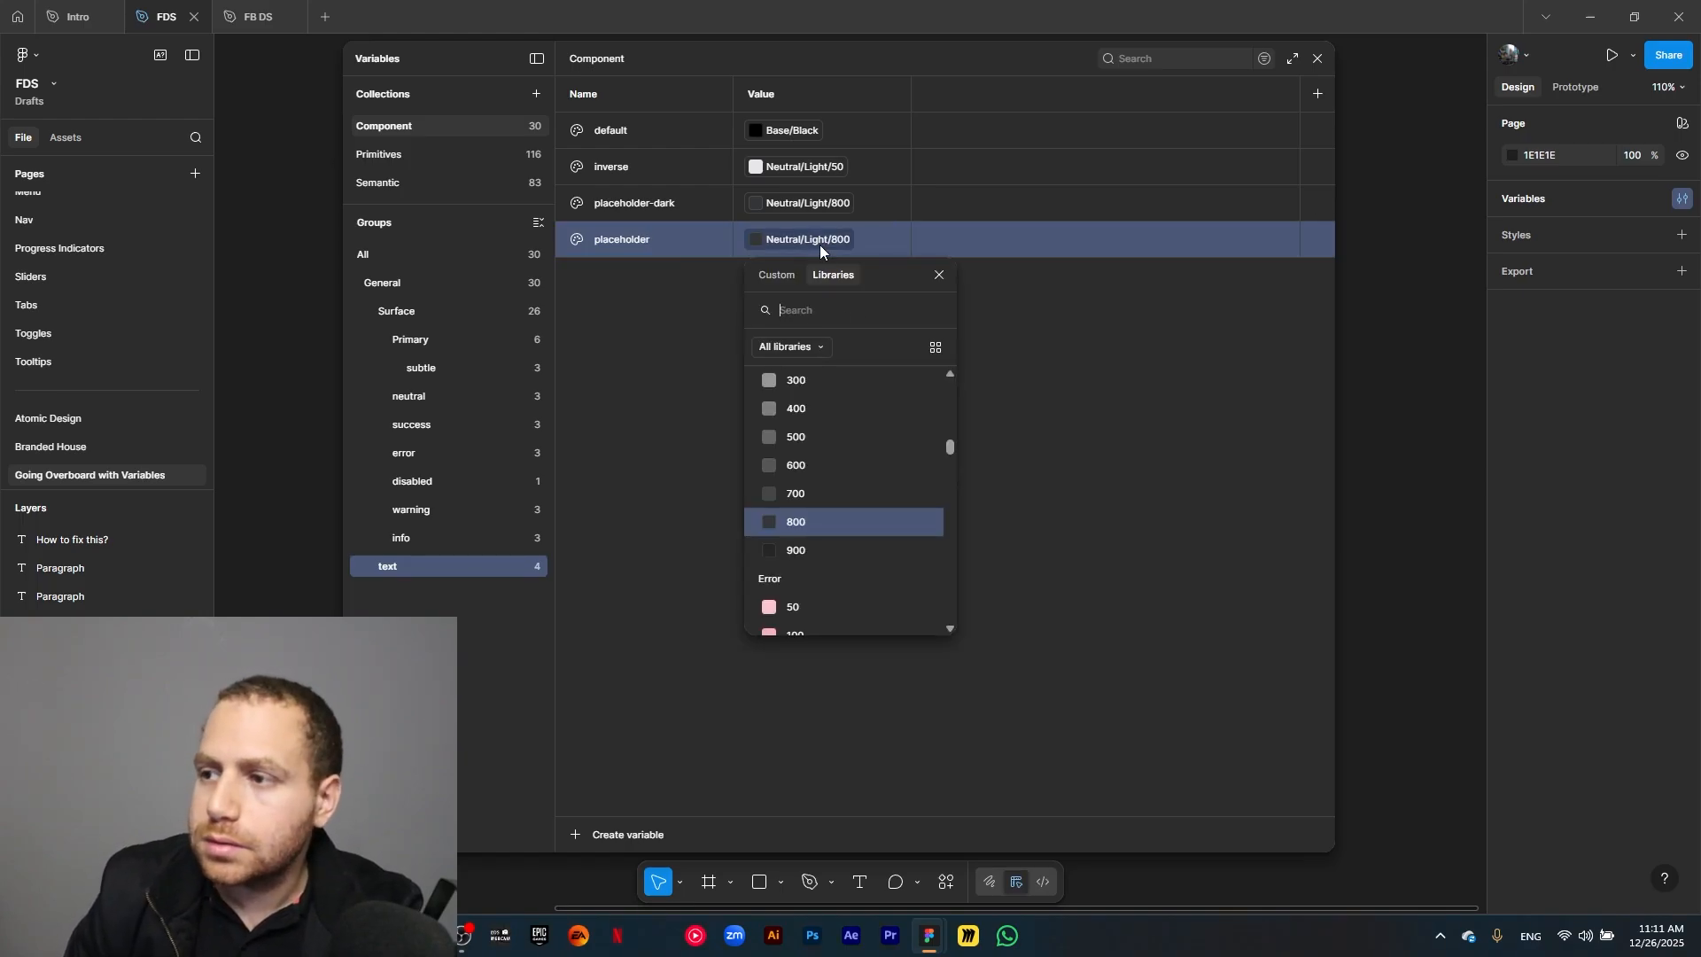
pyautogui.write('light')
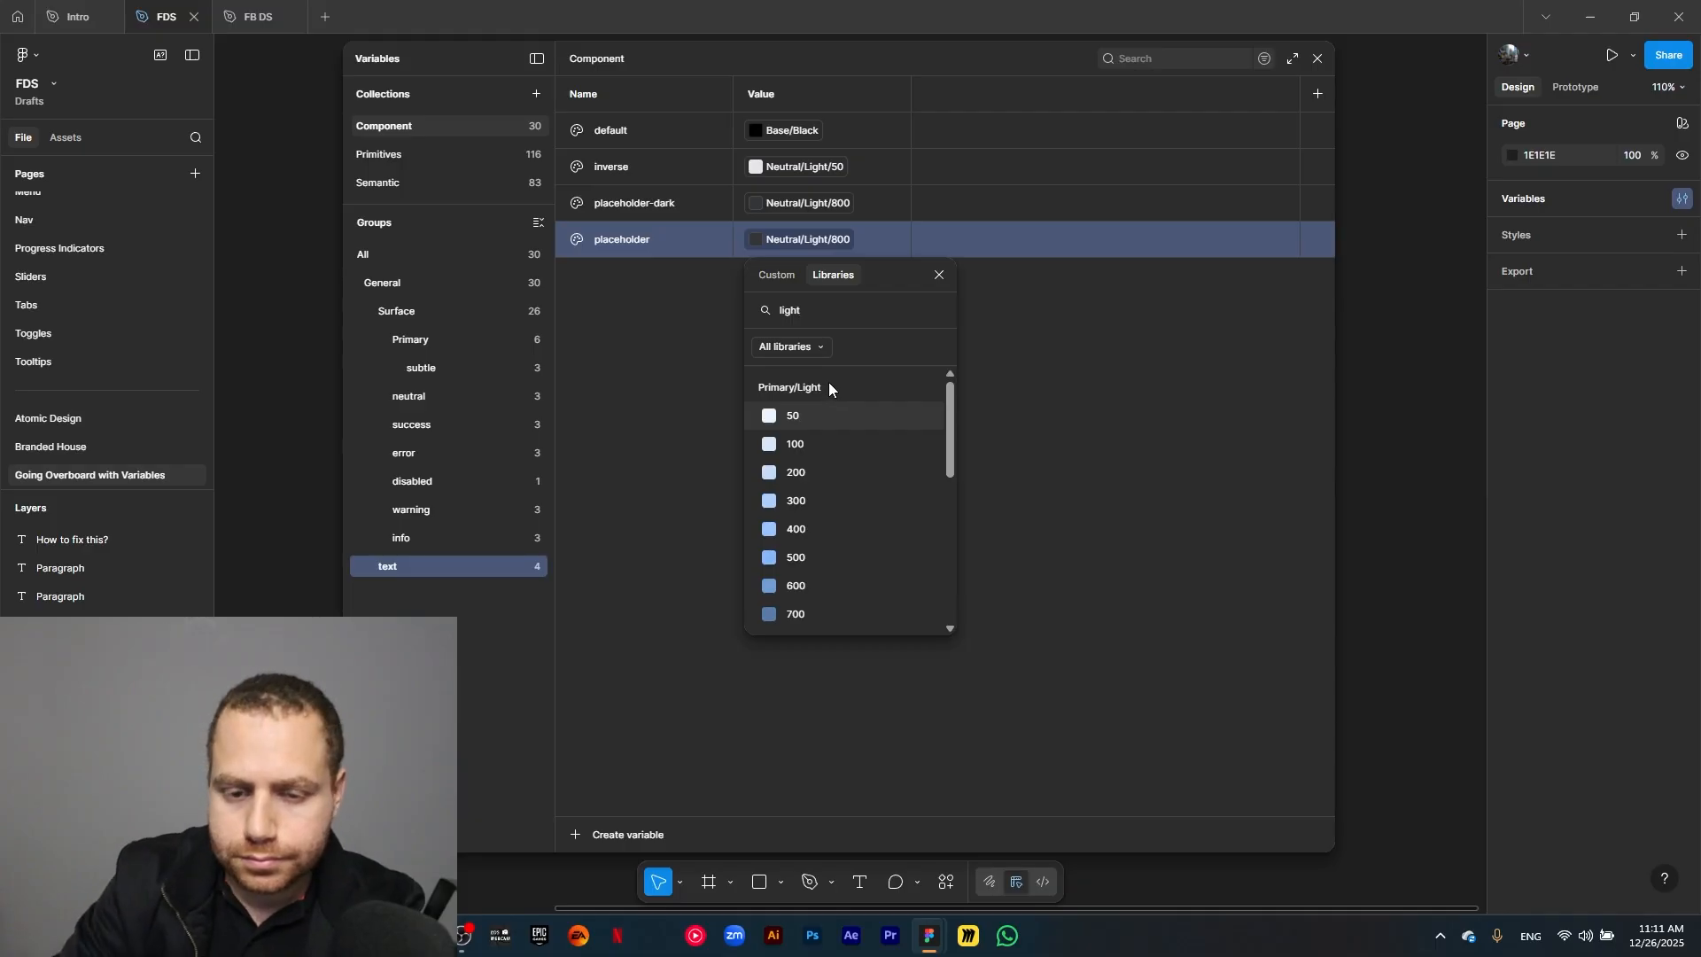
pyautogui.write(' 600')
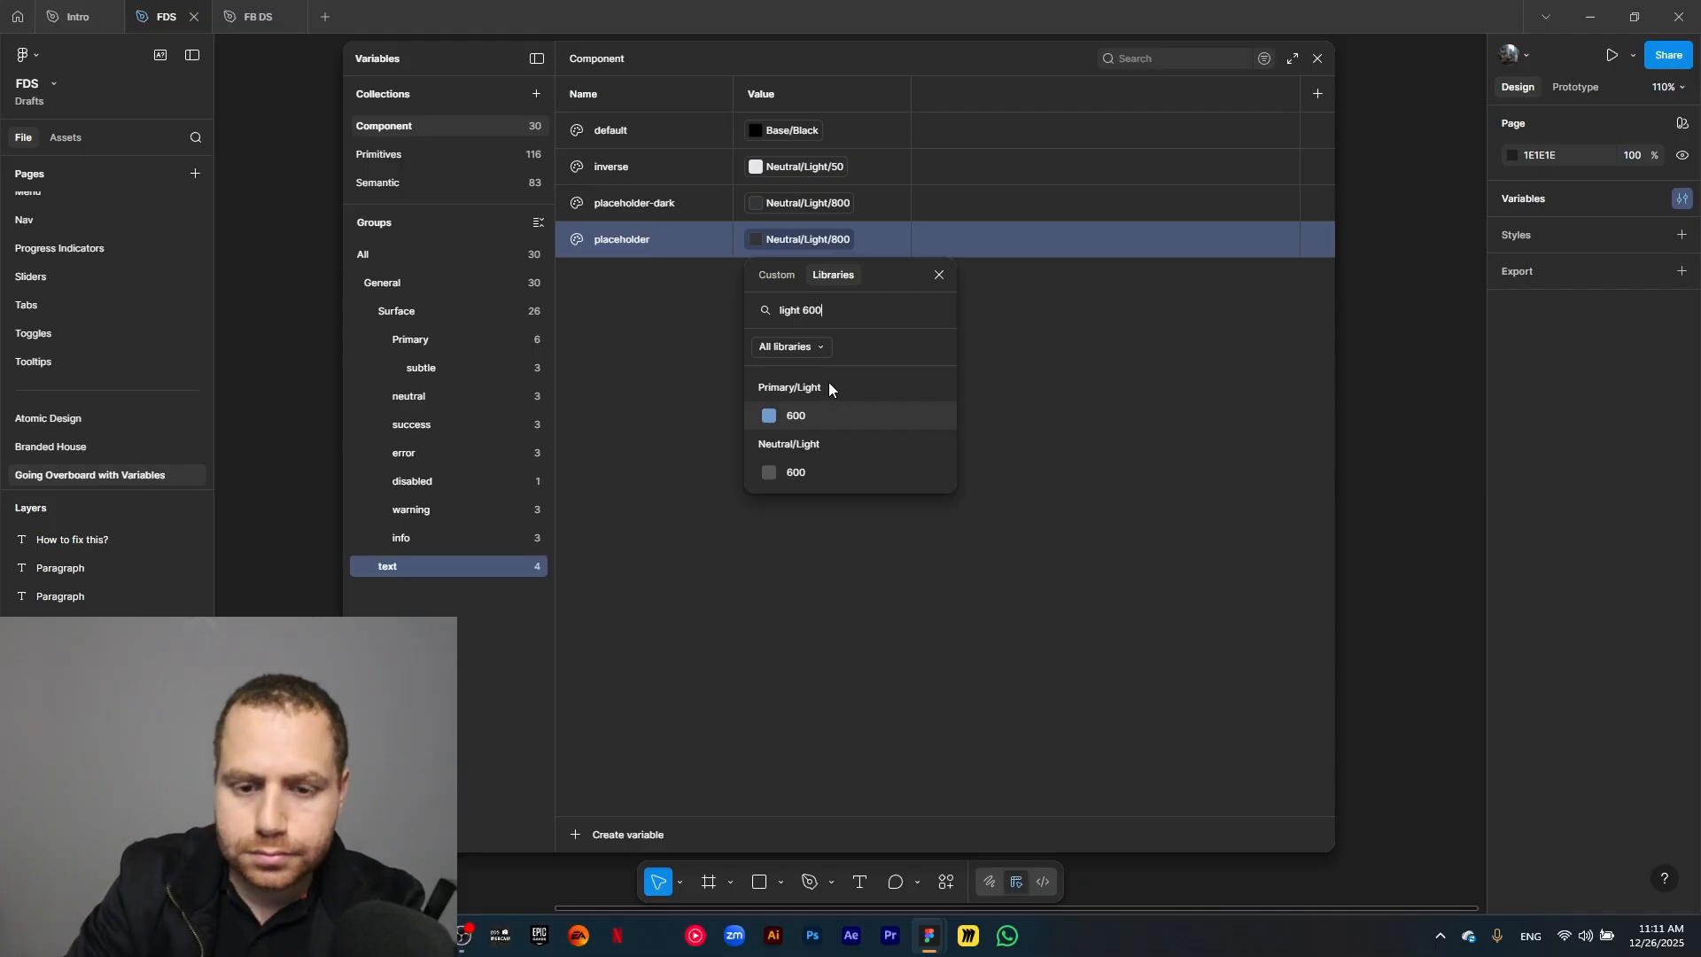
pyautogui.click(816, 477)
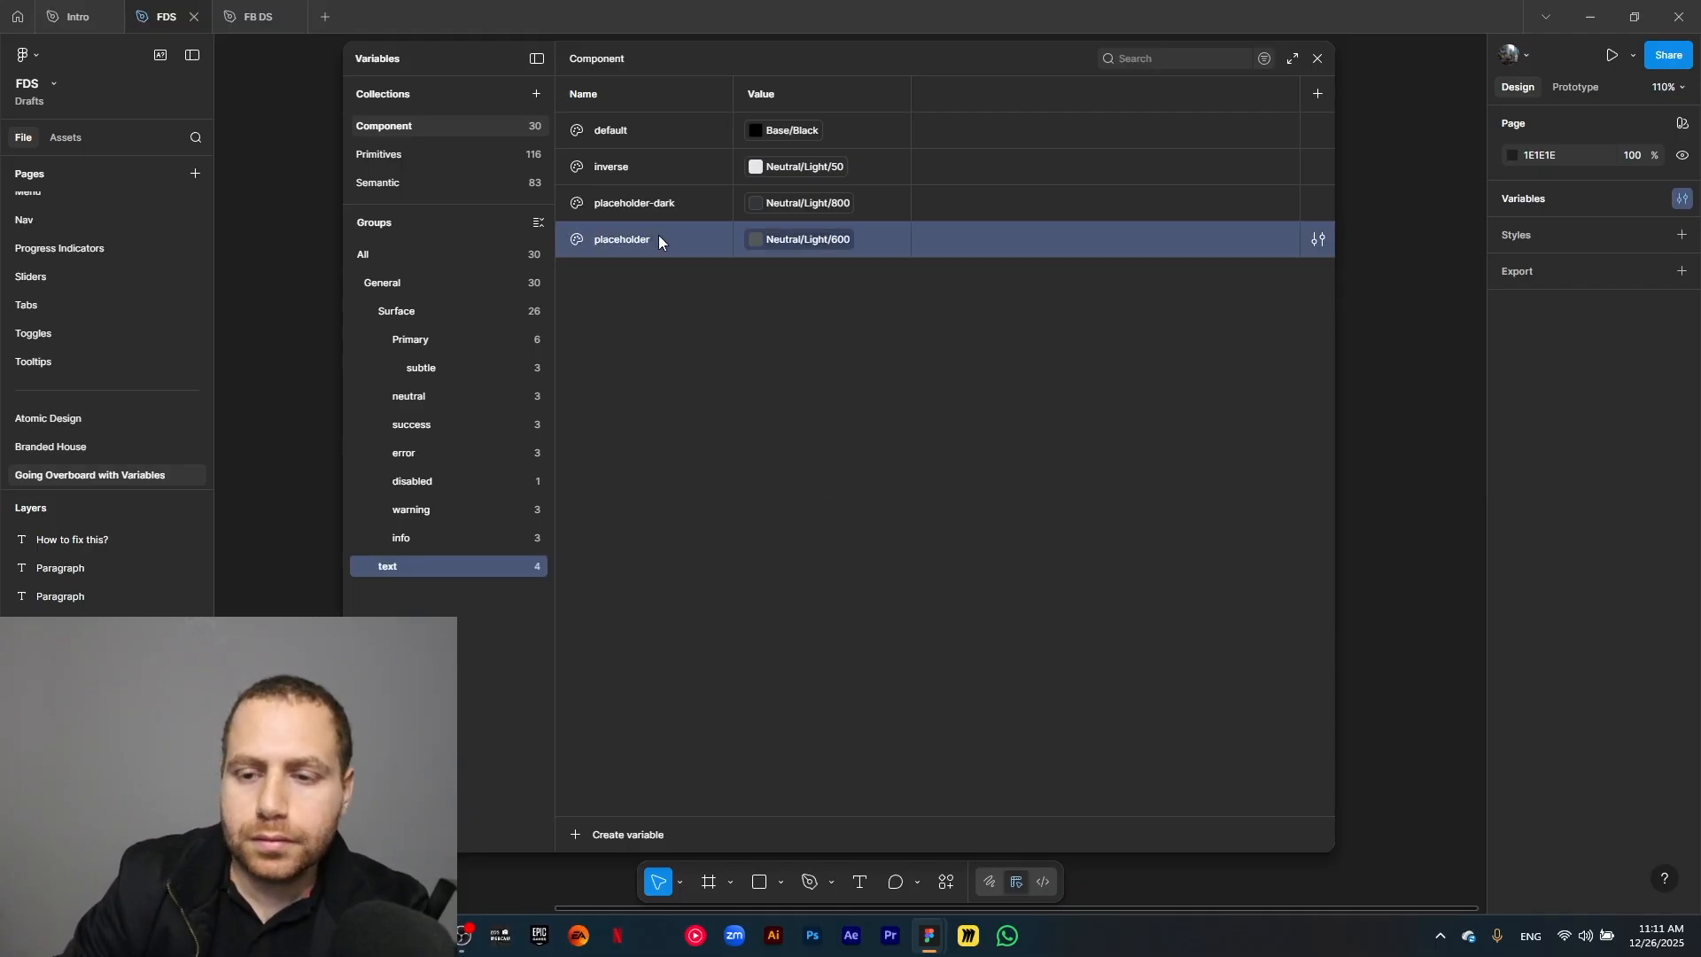
# Duplicate the text group's placeholder variable as placeholder-subtle and link the copy to Neutral/Light/300.
pyautogui.hotkey('ctrl', 'd')
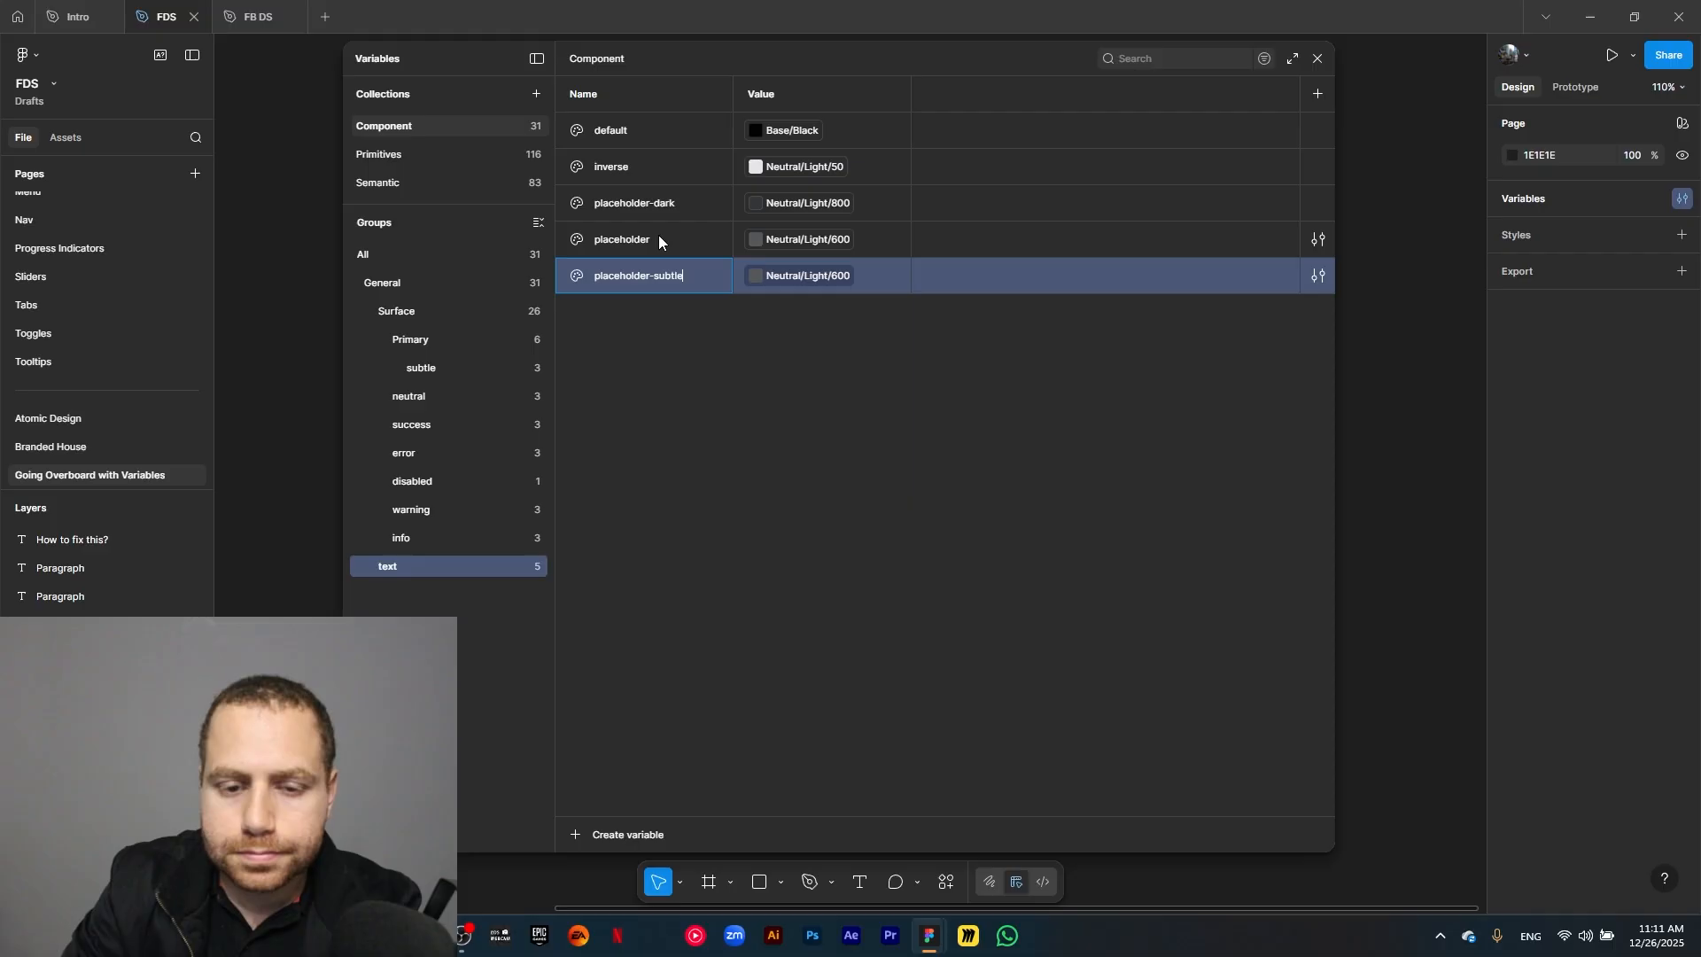
pyautogui.click(824, 274)
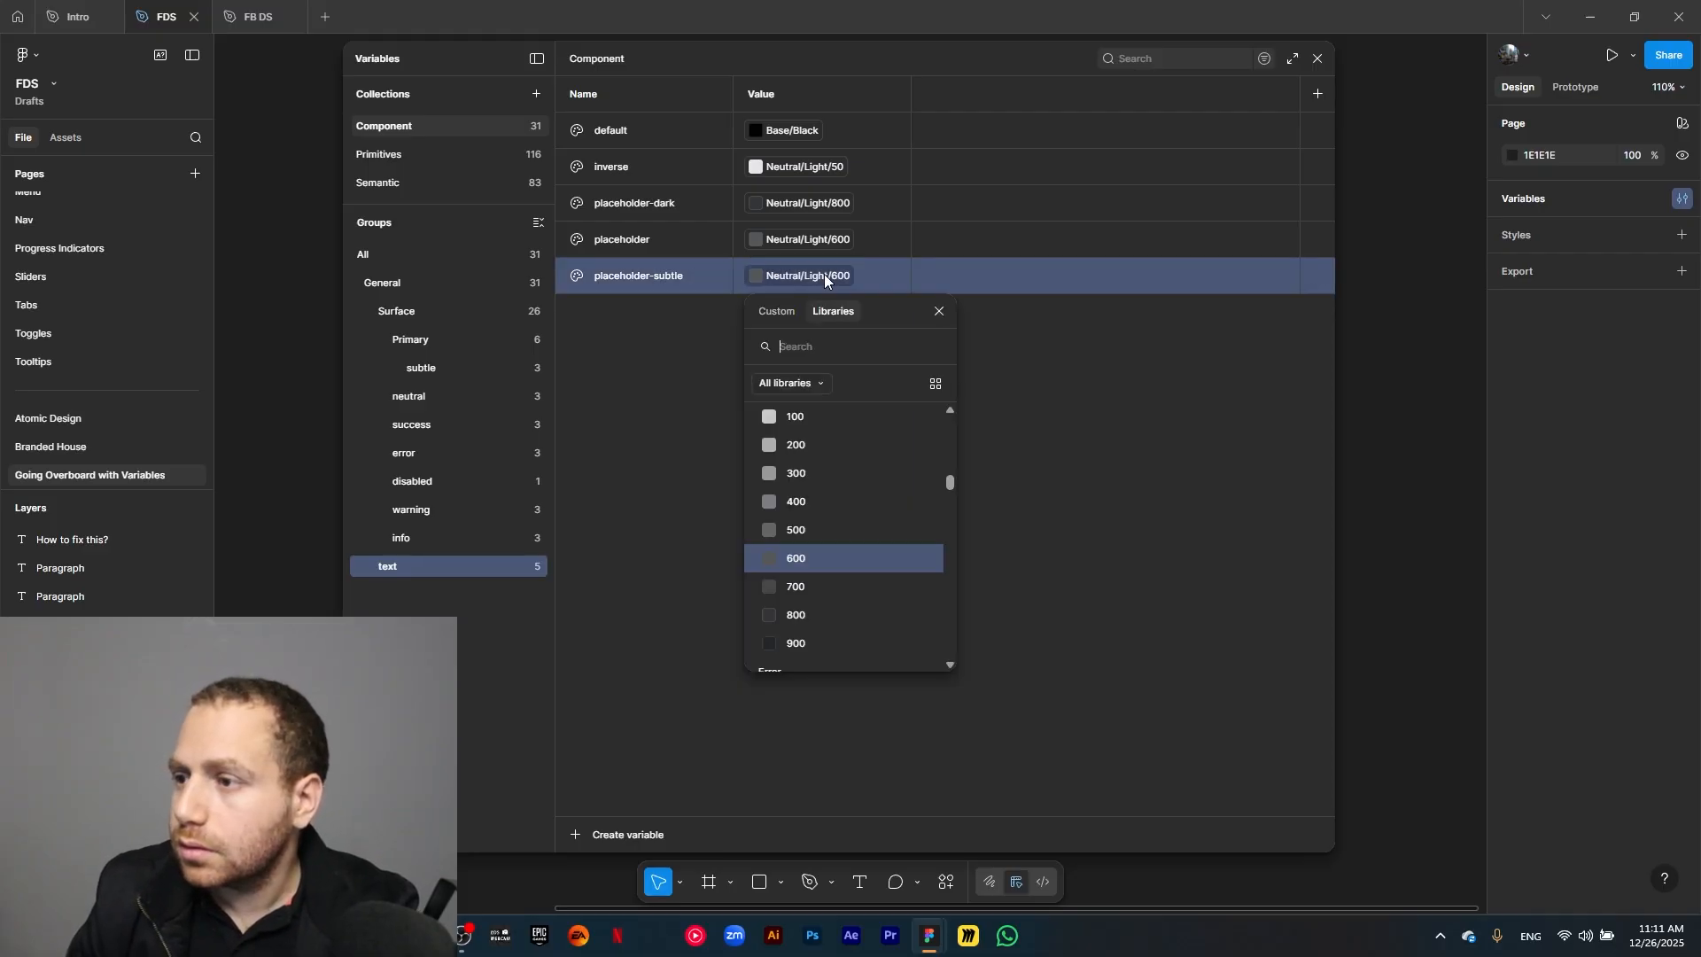
pyautogui.write('light 3')
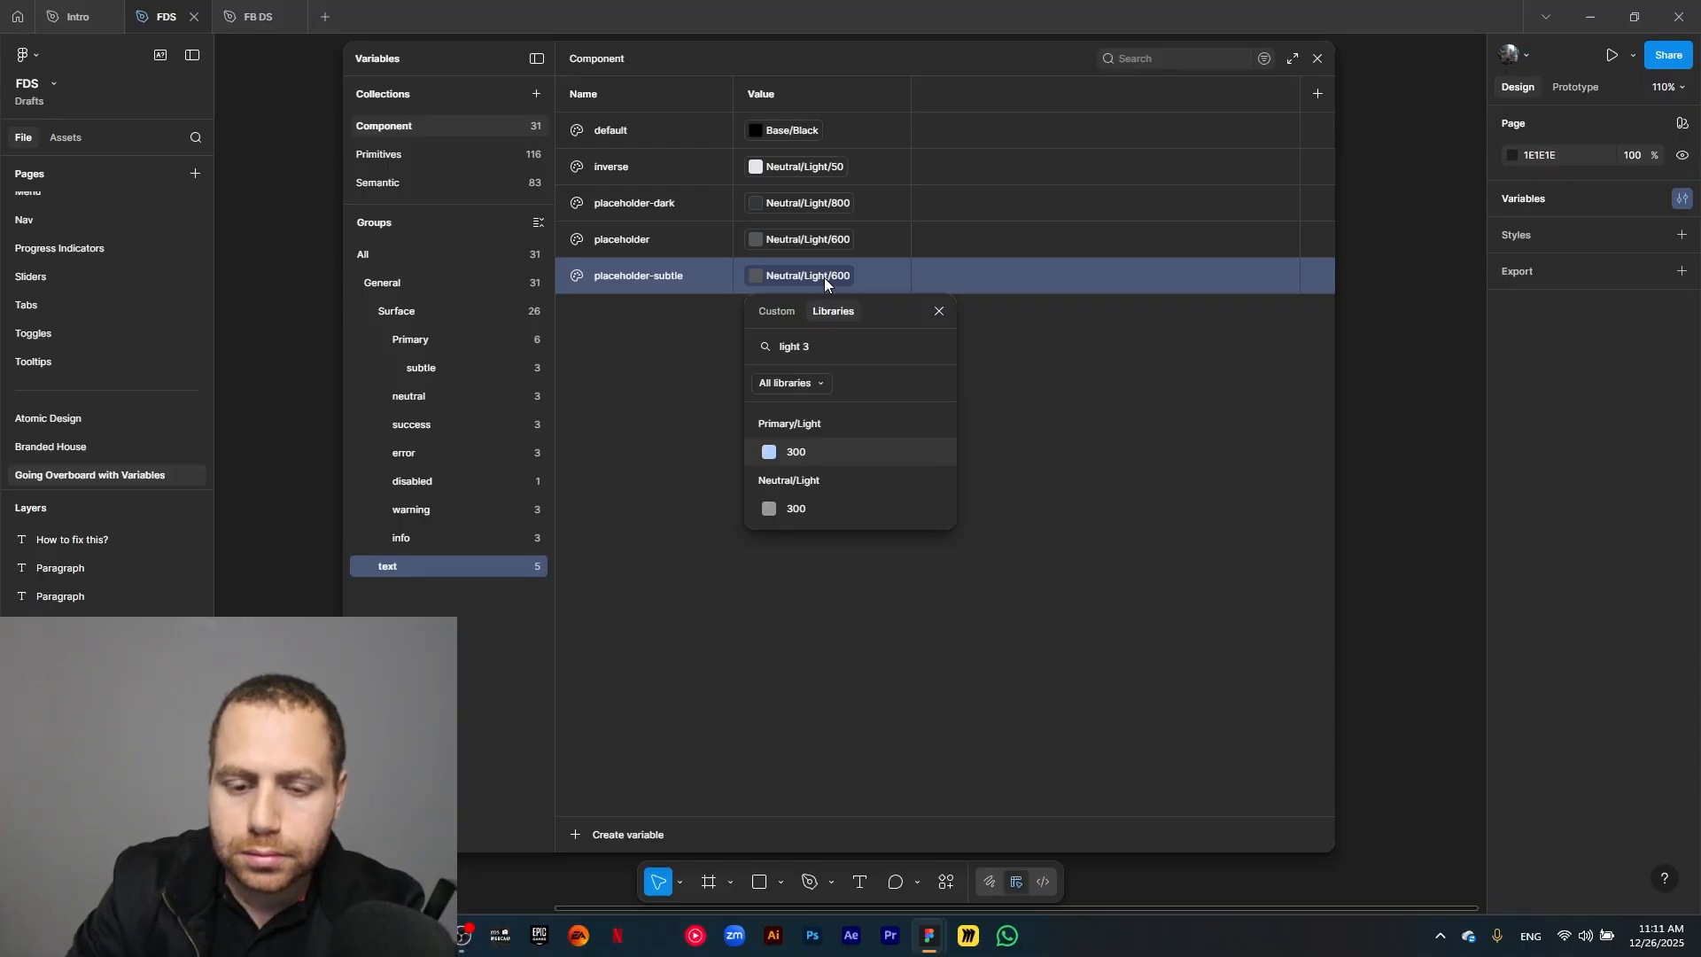
pyautogui.click(793, 512)
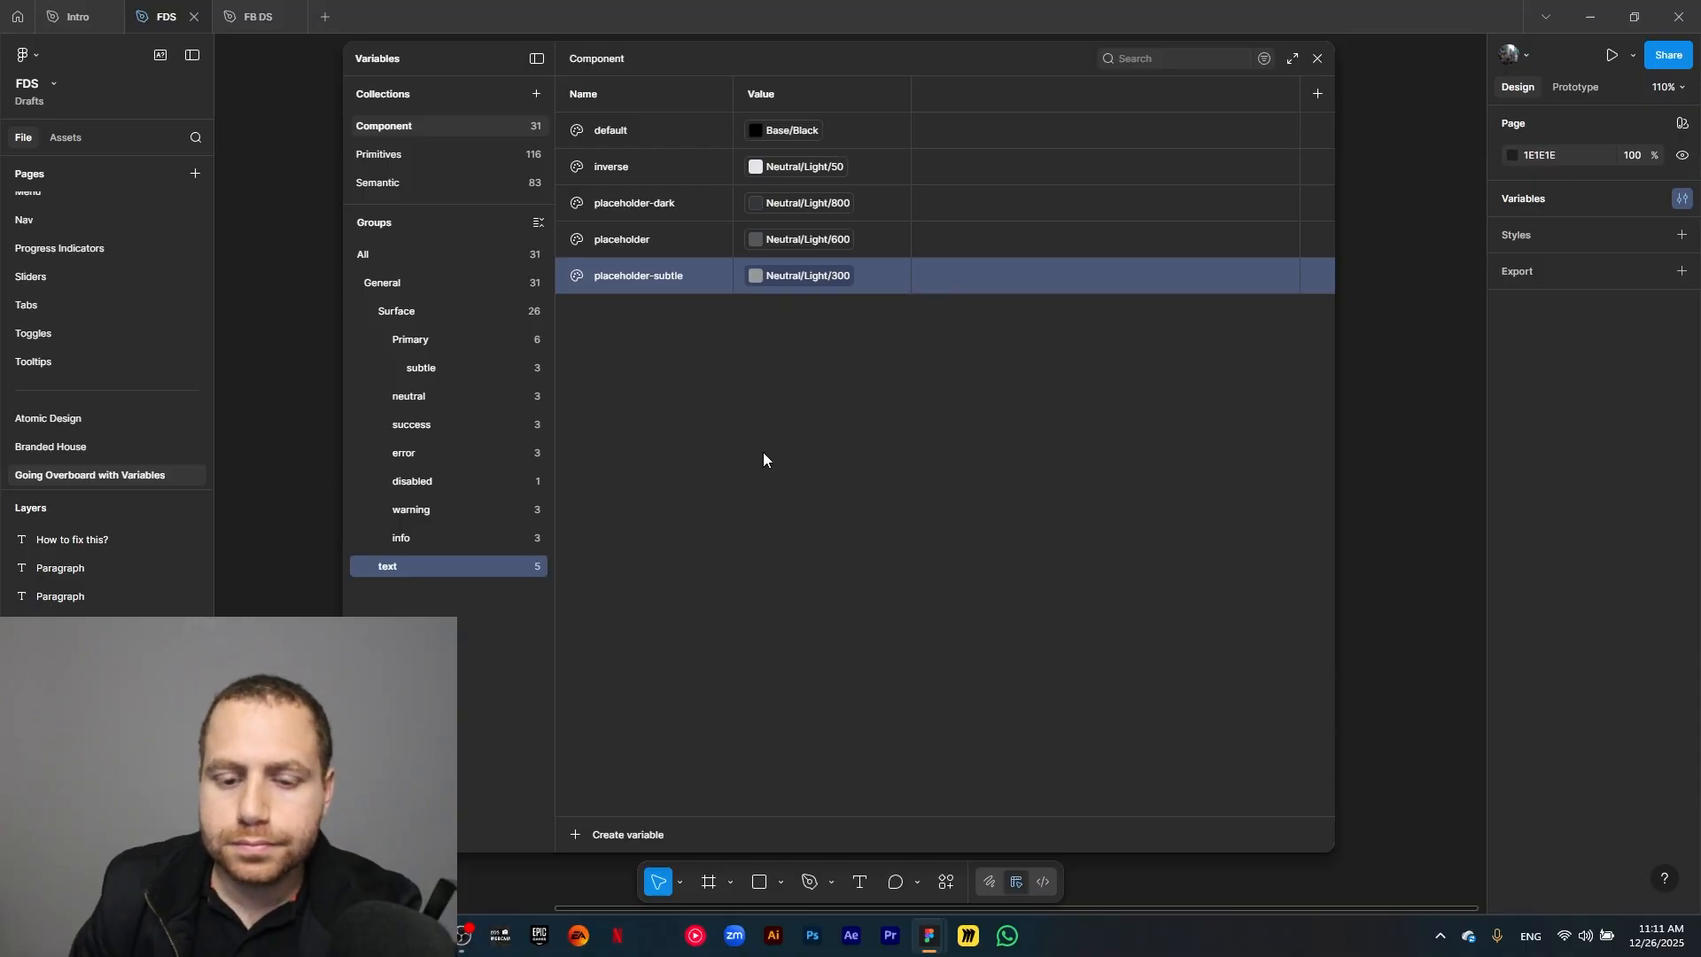
# Duplicate the text group's placeholder-subtle variable as primary and link the copy to the semantic color Primary/500.
pyautogui.hotkey('ctrl', 'd')
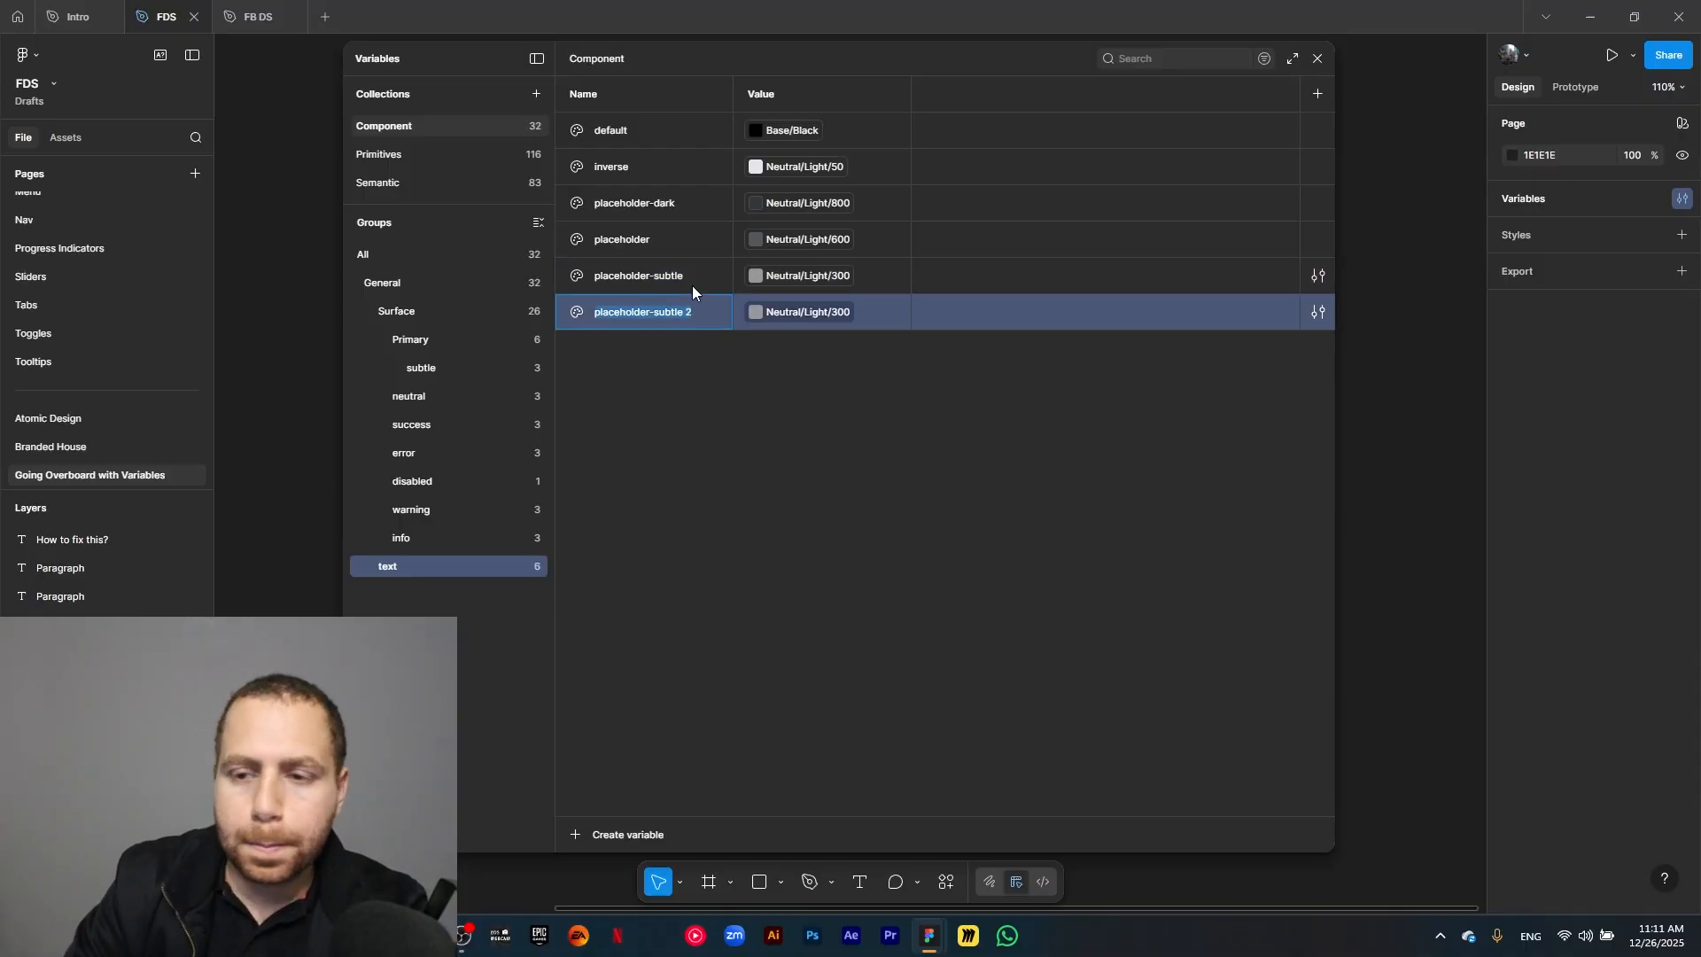
pyautogui.write('primary')
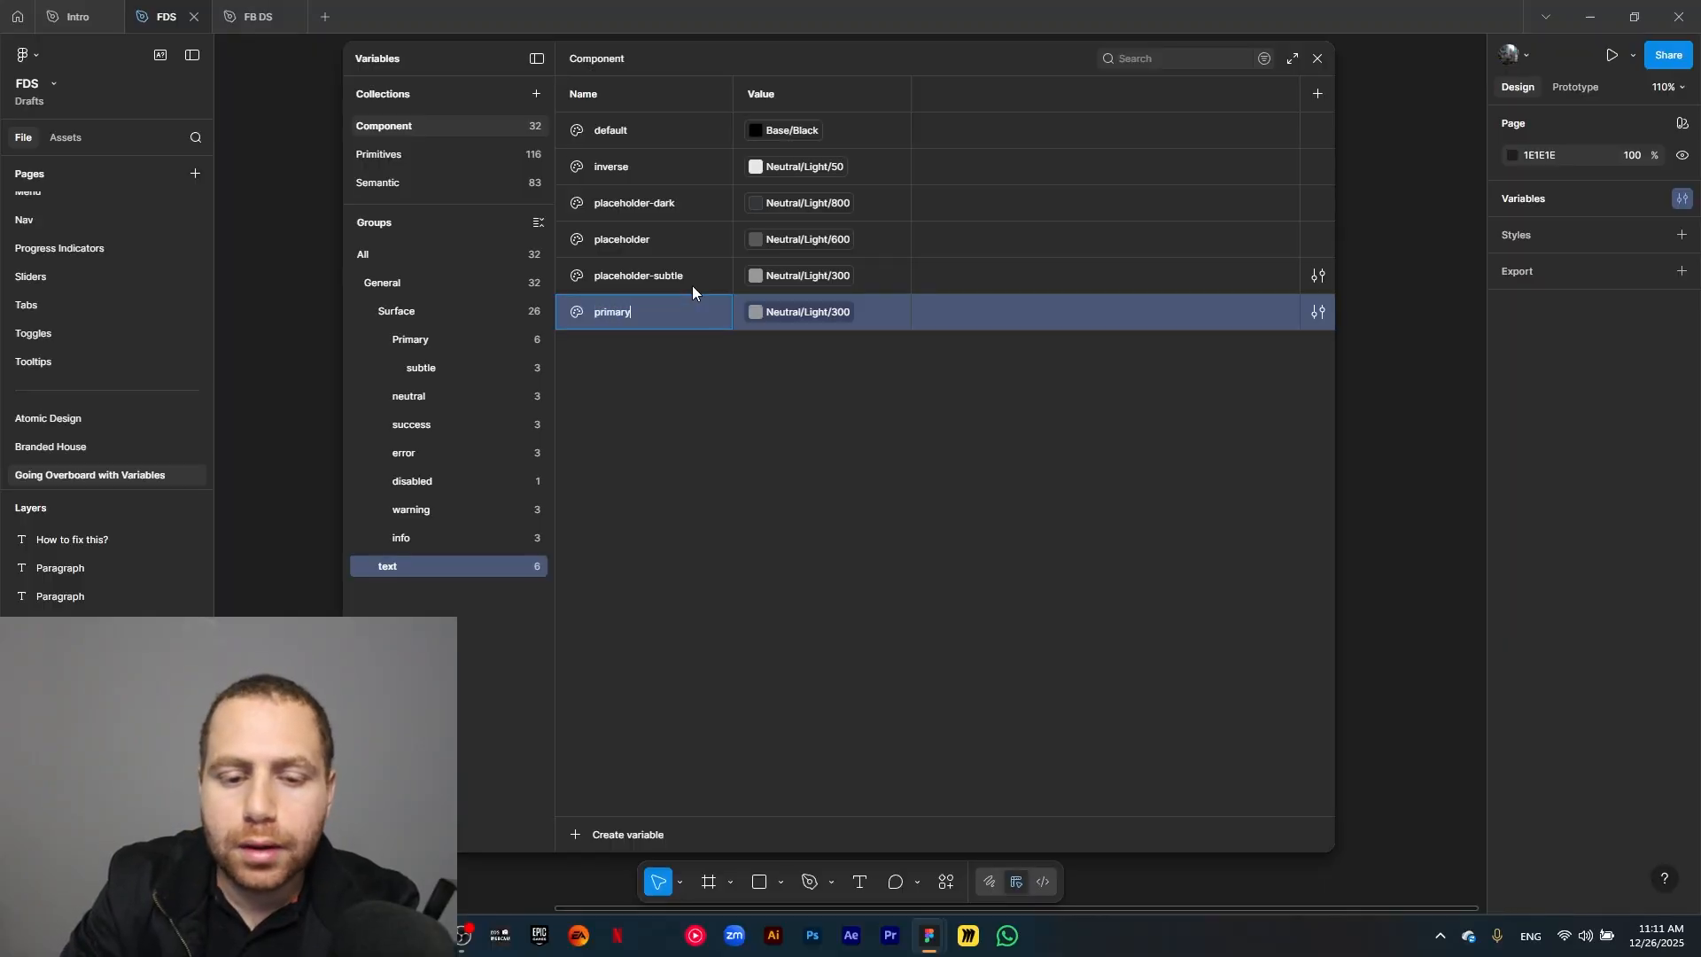
pyautogui.click(802, 317)
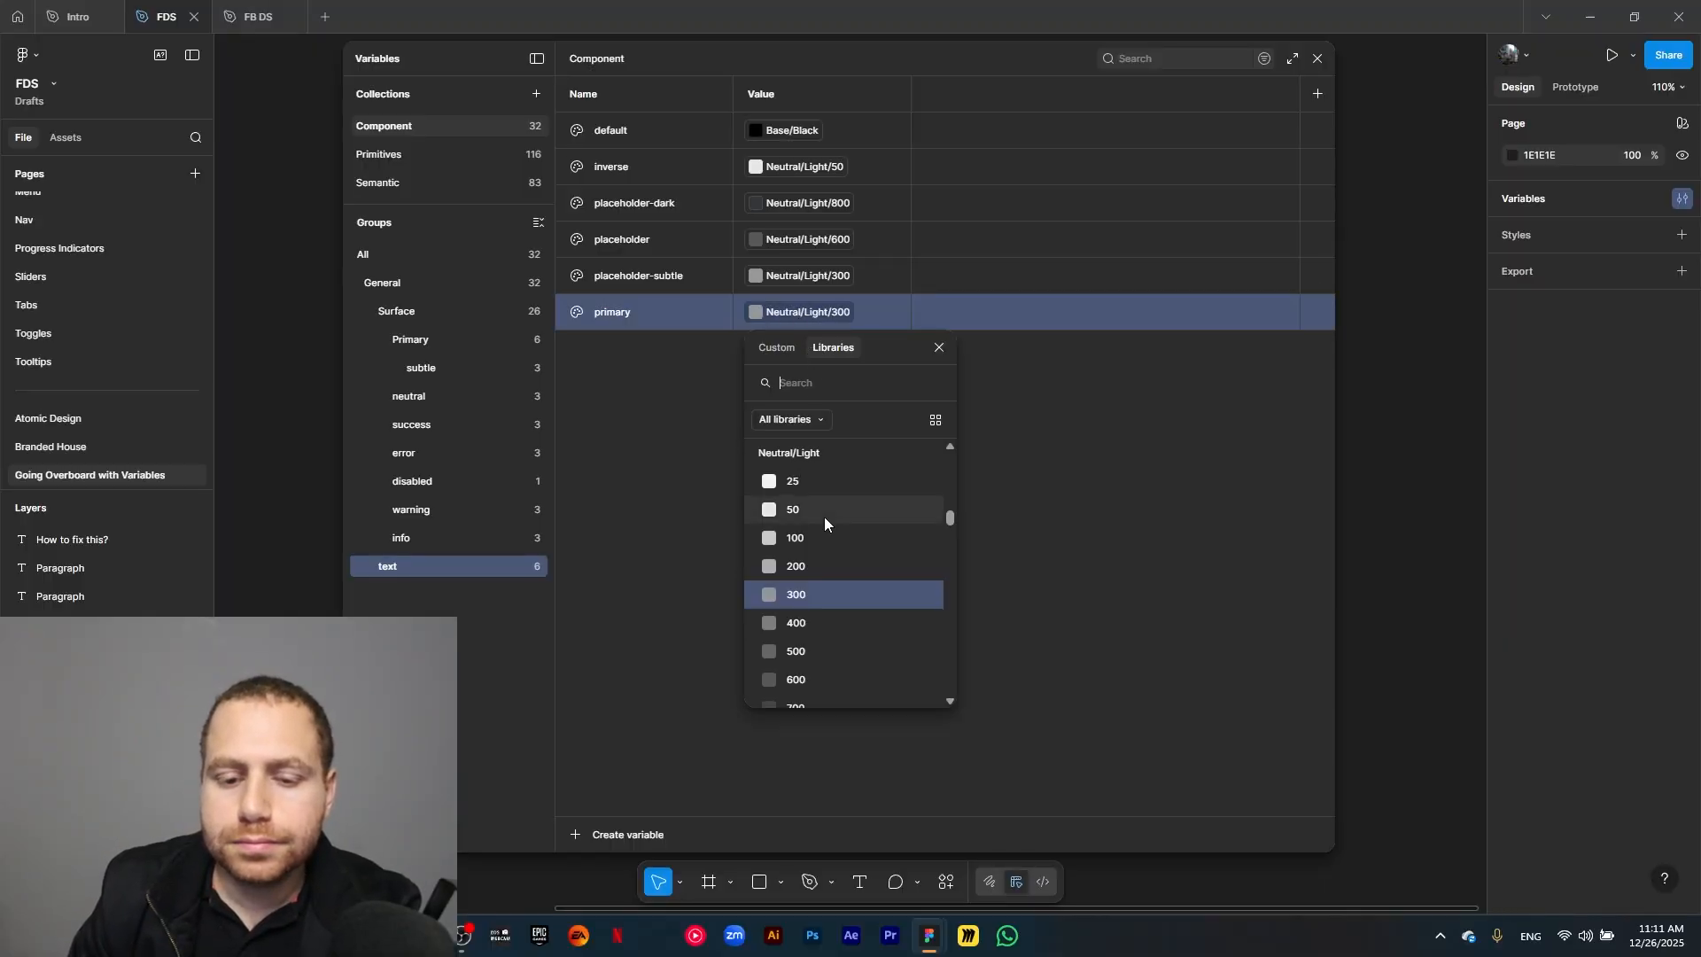
pyautogui.write('primary')
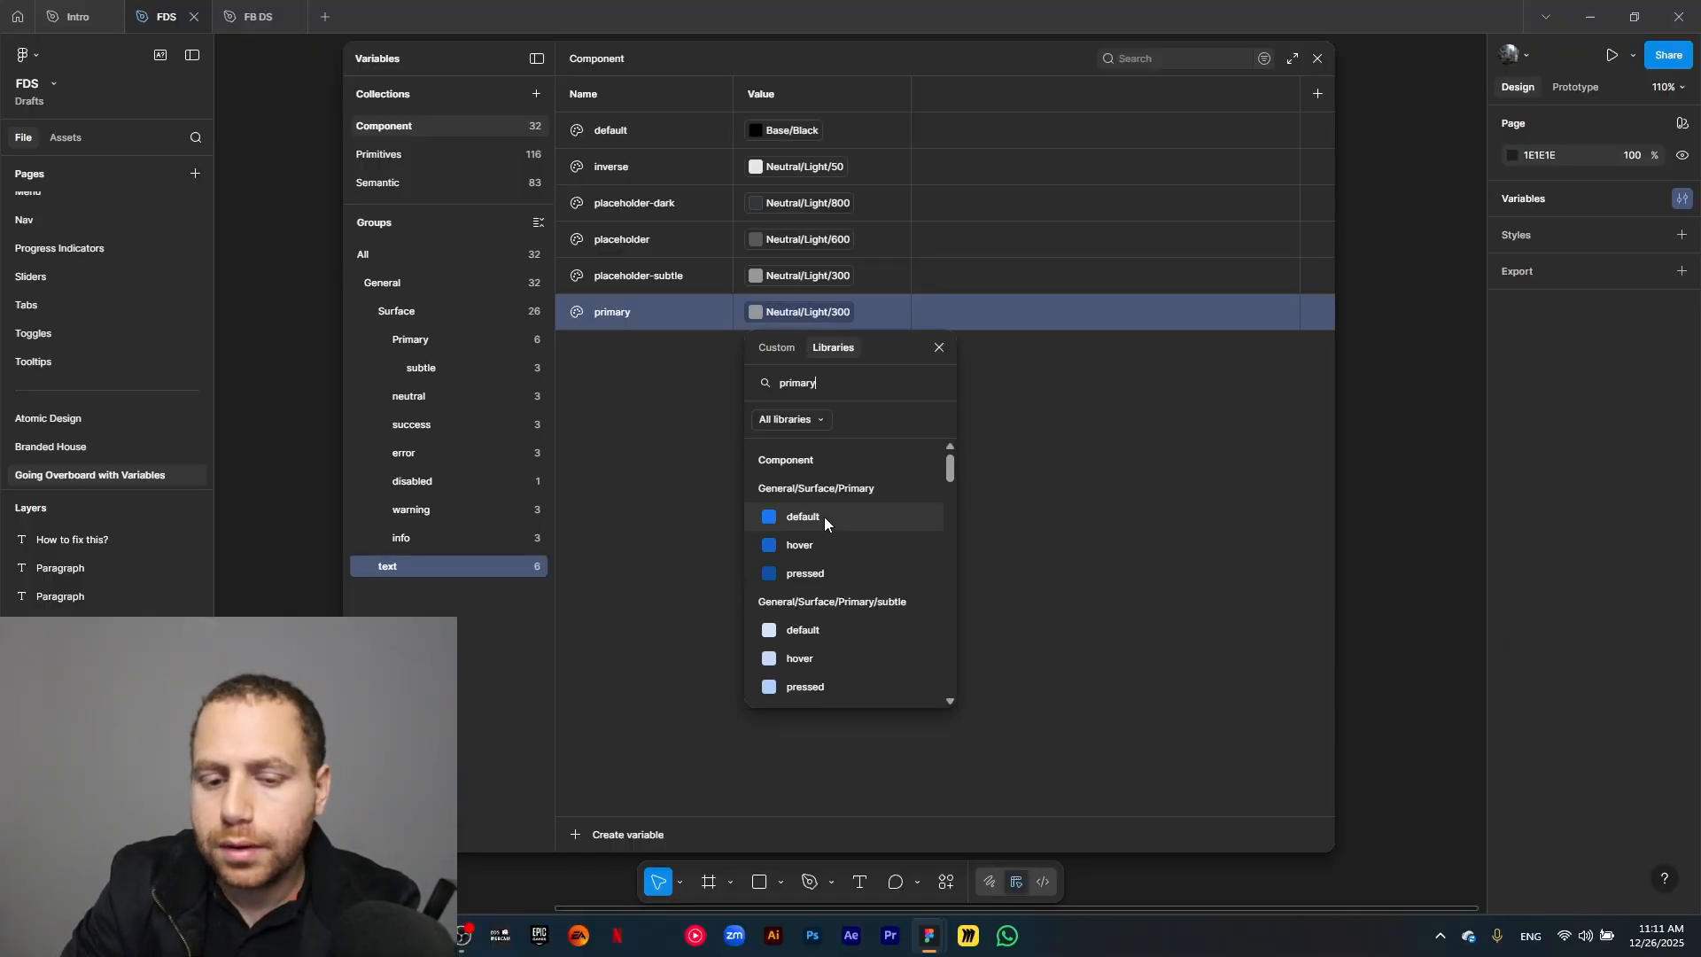
pyautogui.scroll(-4, 824, 532)
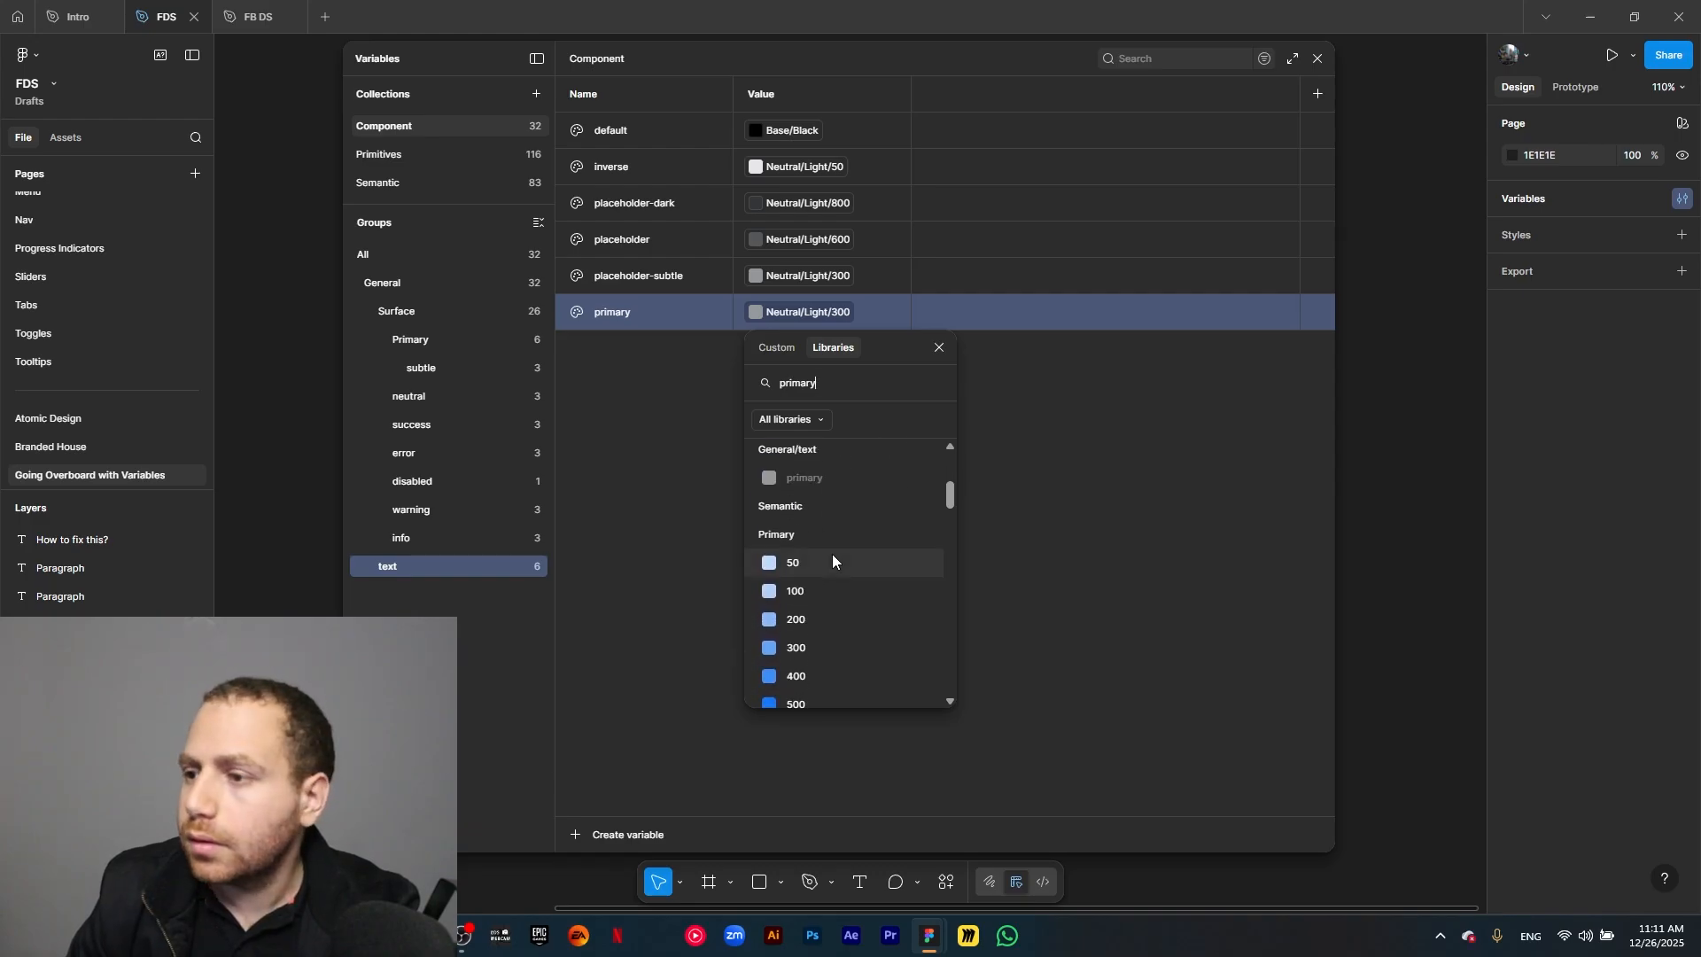
pyautogui.scroll(-2, 821, 620)
pyautogui.click(820, 613)
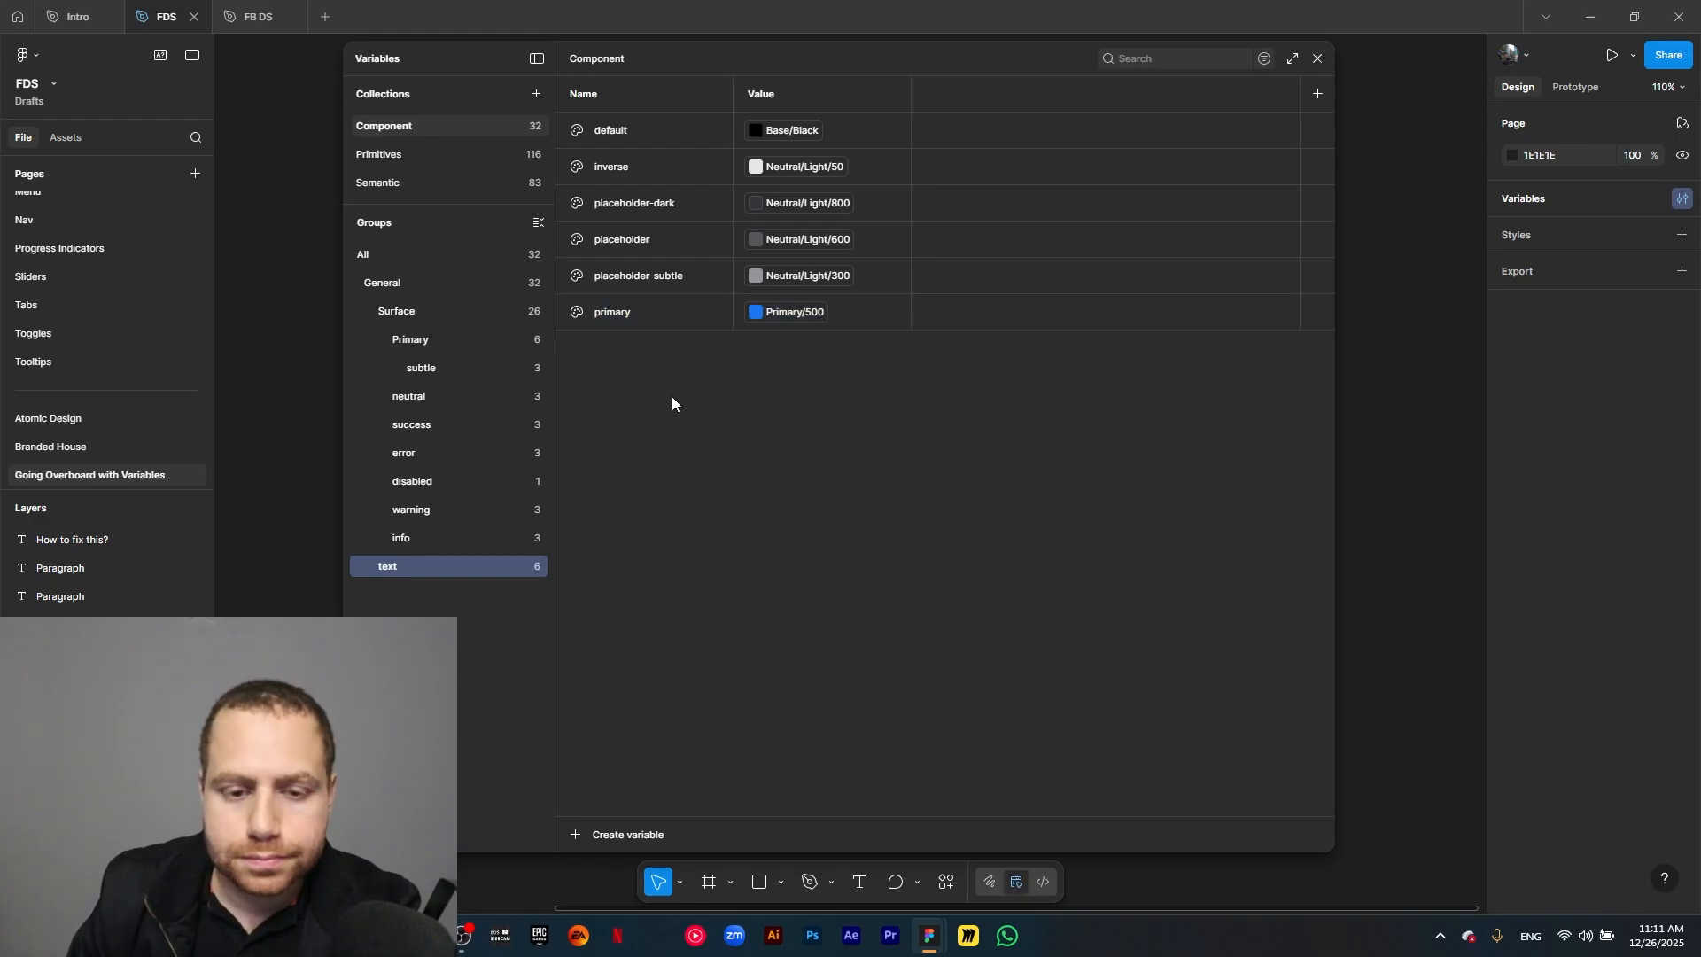
# Duplicate the text group's primary variable as success and link the copy to the semantic color Success/500.
pyautogui.click(650, 327)
pyautogui.hotkey('ctrl', 'd')
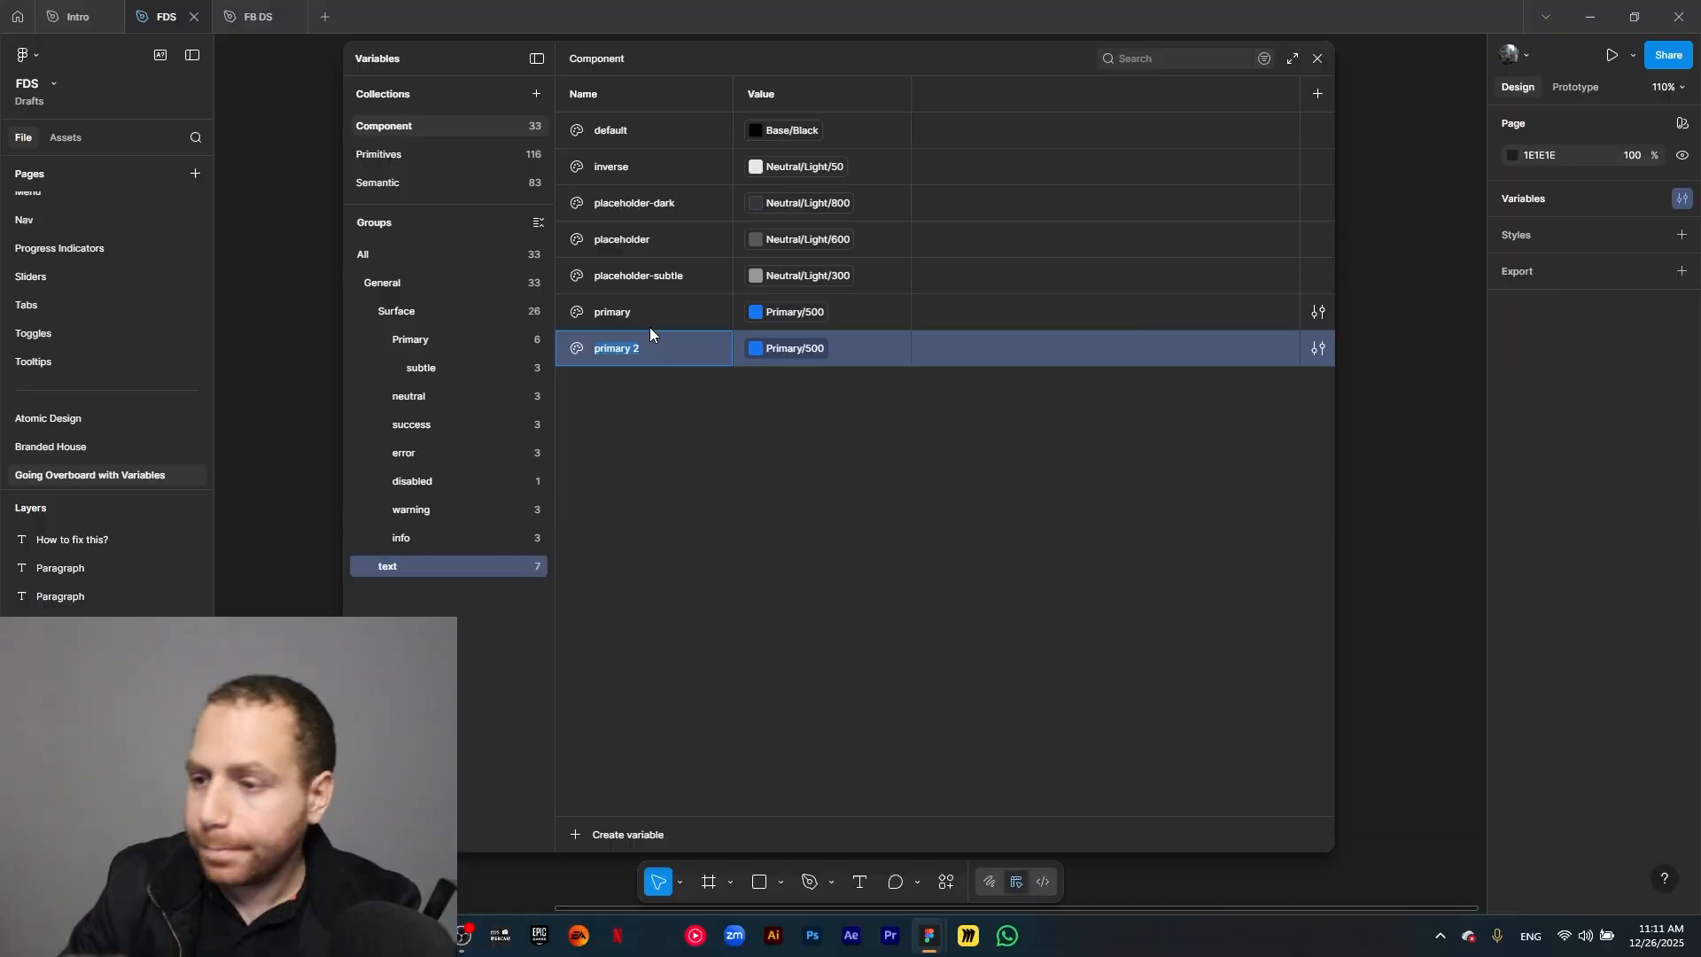
pyautogui.write('succ')
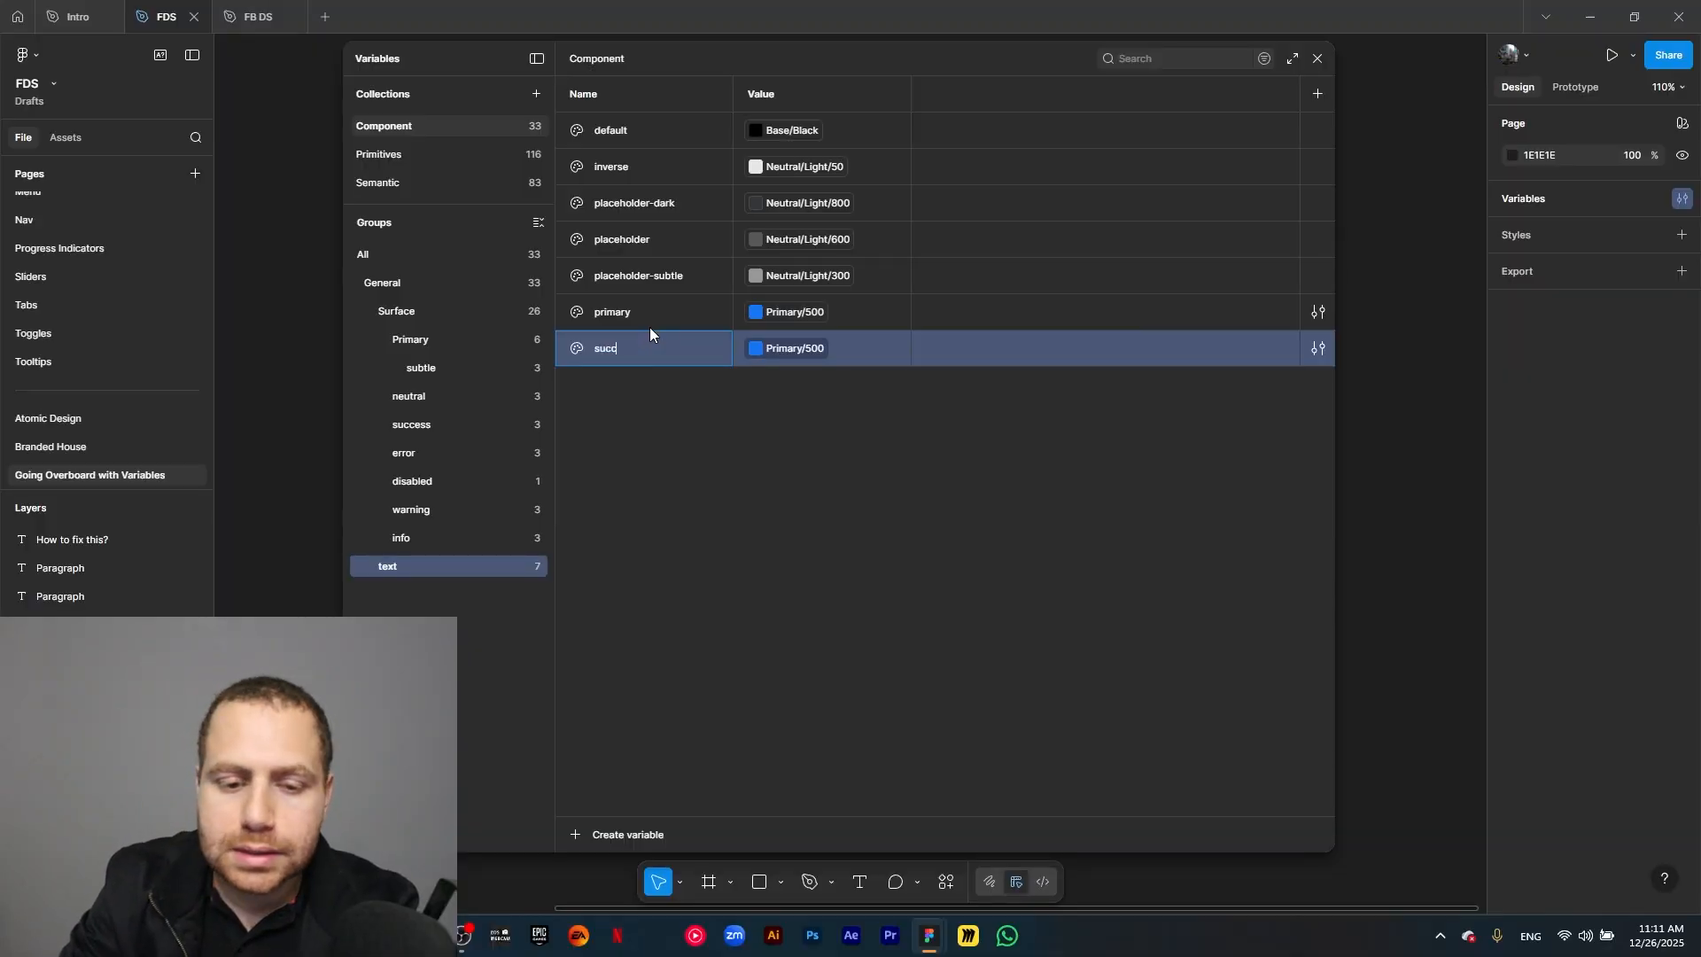
pyautogui.write('ess')
pyautogui.press('Return')
pyautogui.click(794, 348)
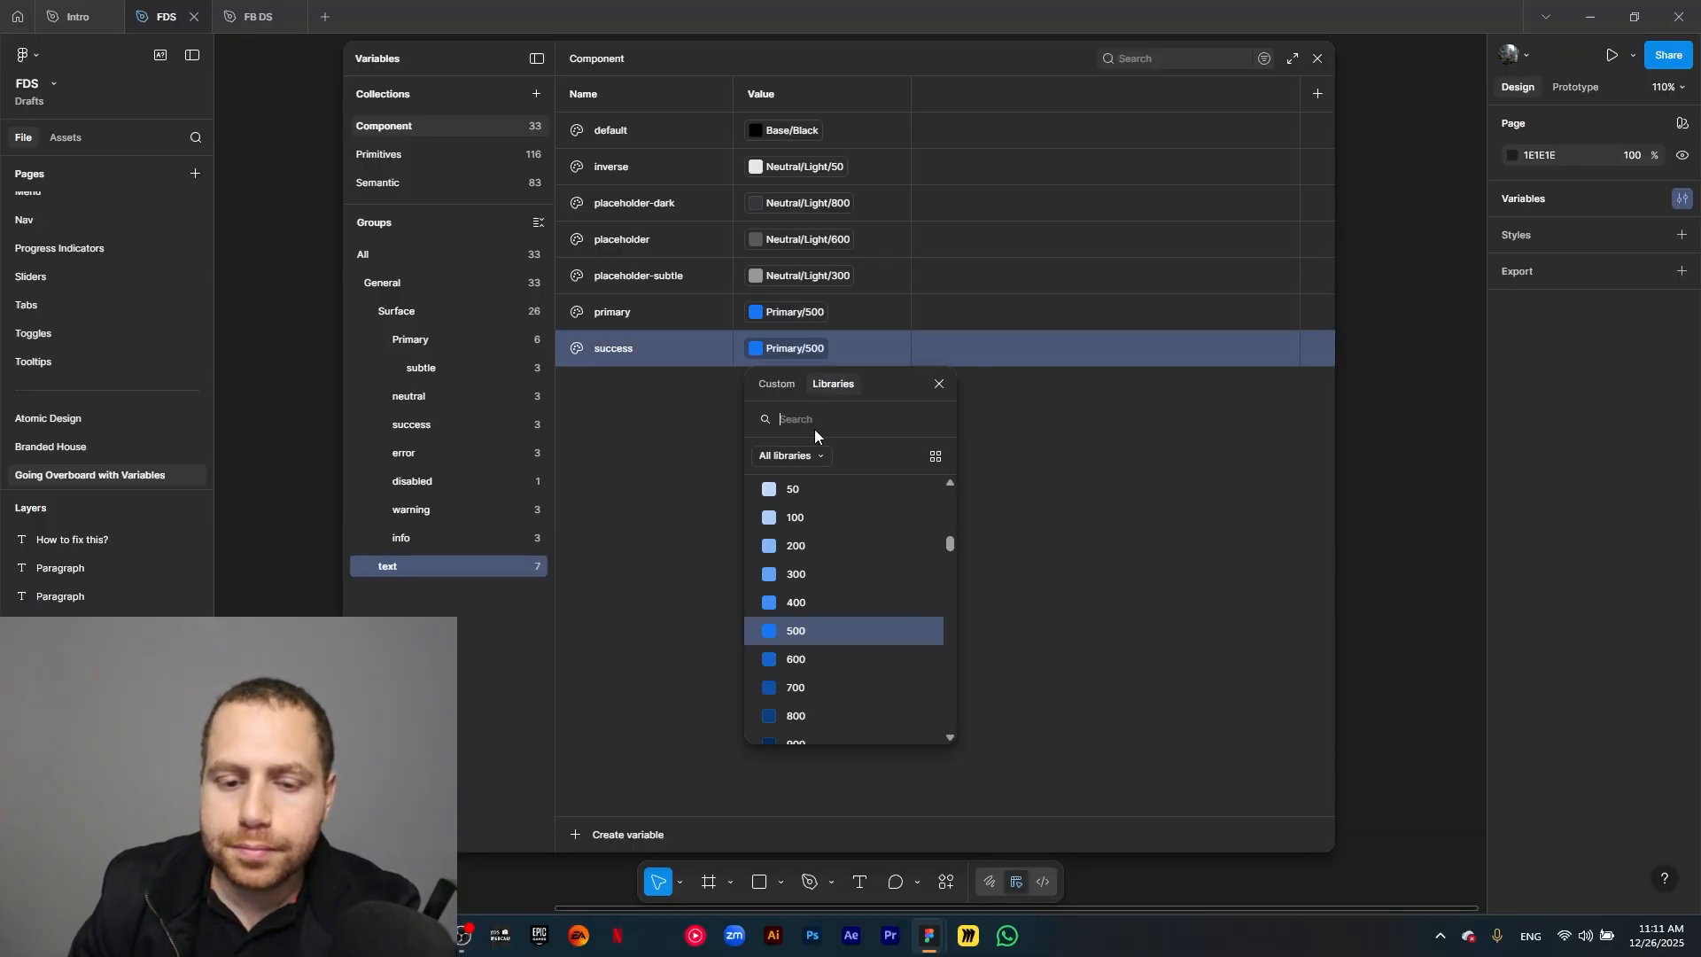
pyautogui.write('success')
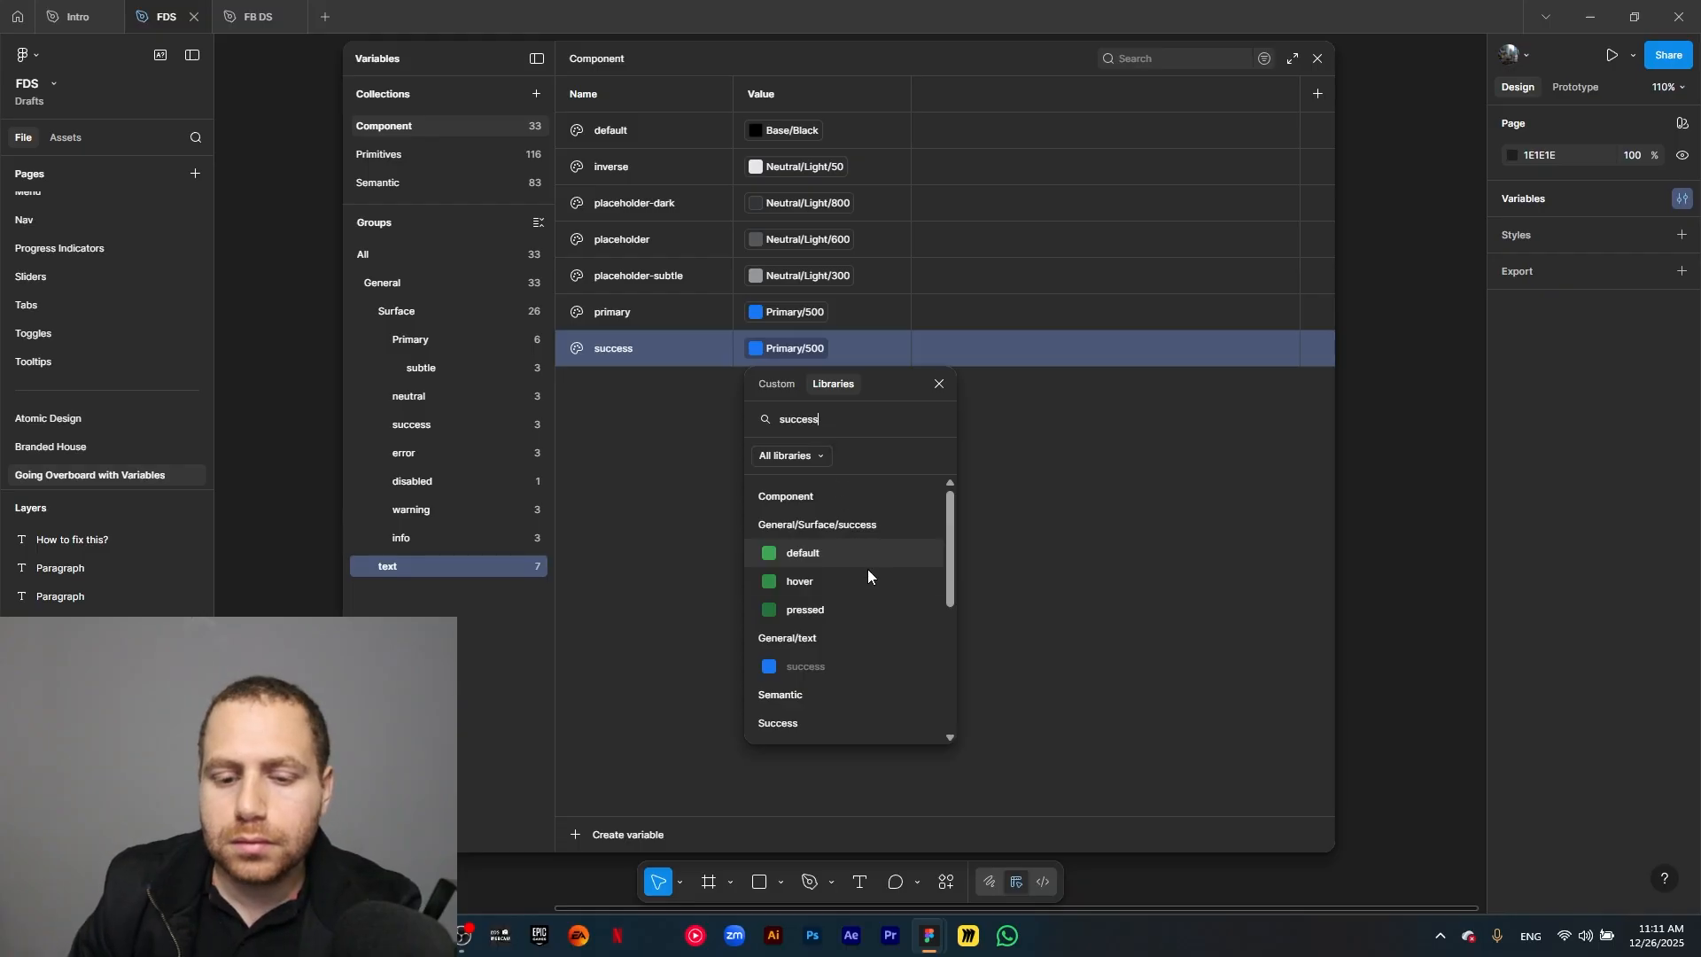
pyautogui.scroll(-2, 863, 597)
pyautogui.click(834, 715)
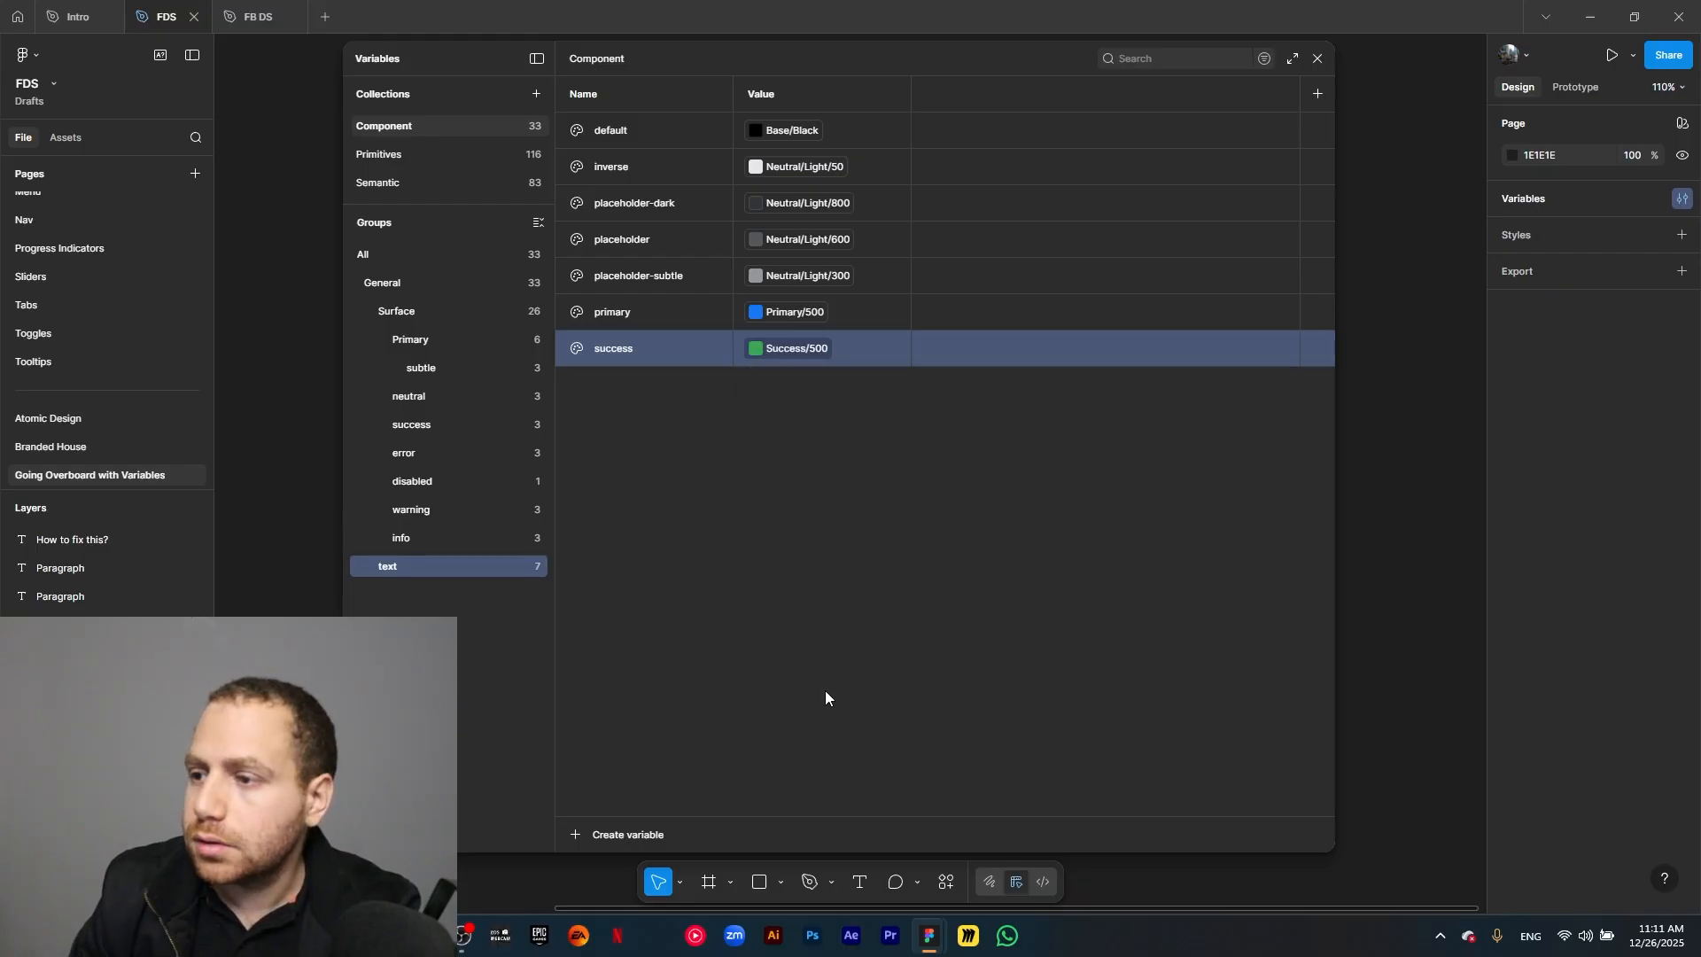
# Duplicate the text group's success variable as error and link the copy to the semantic color Error/500.
pyautogui.click(608, 362)
pyautogui.hotkey('ctrl', 'd')
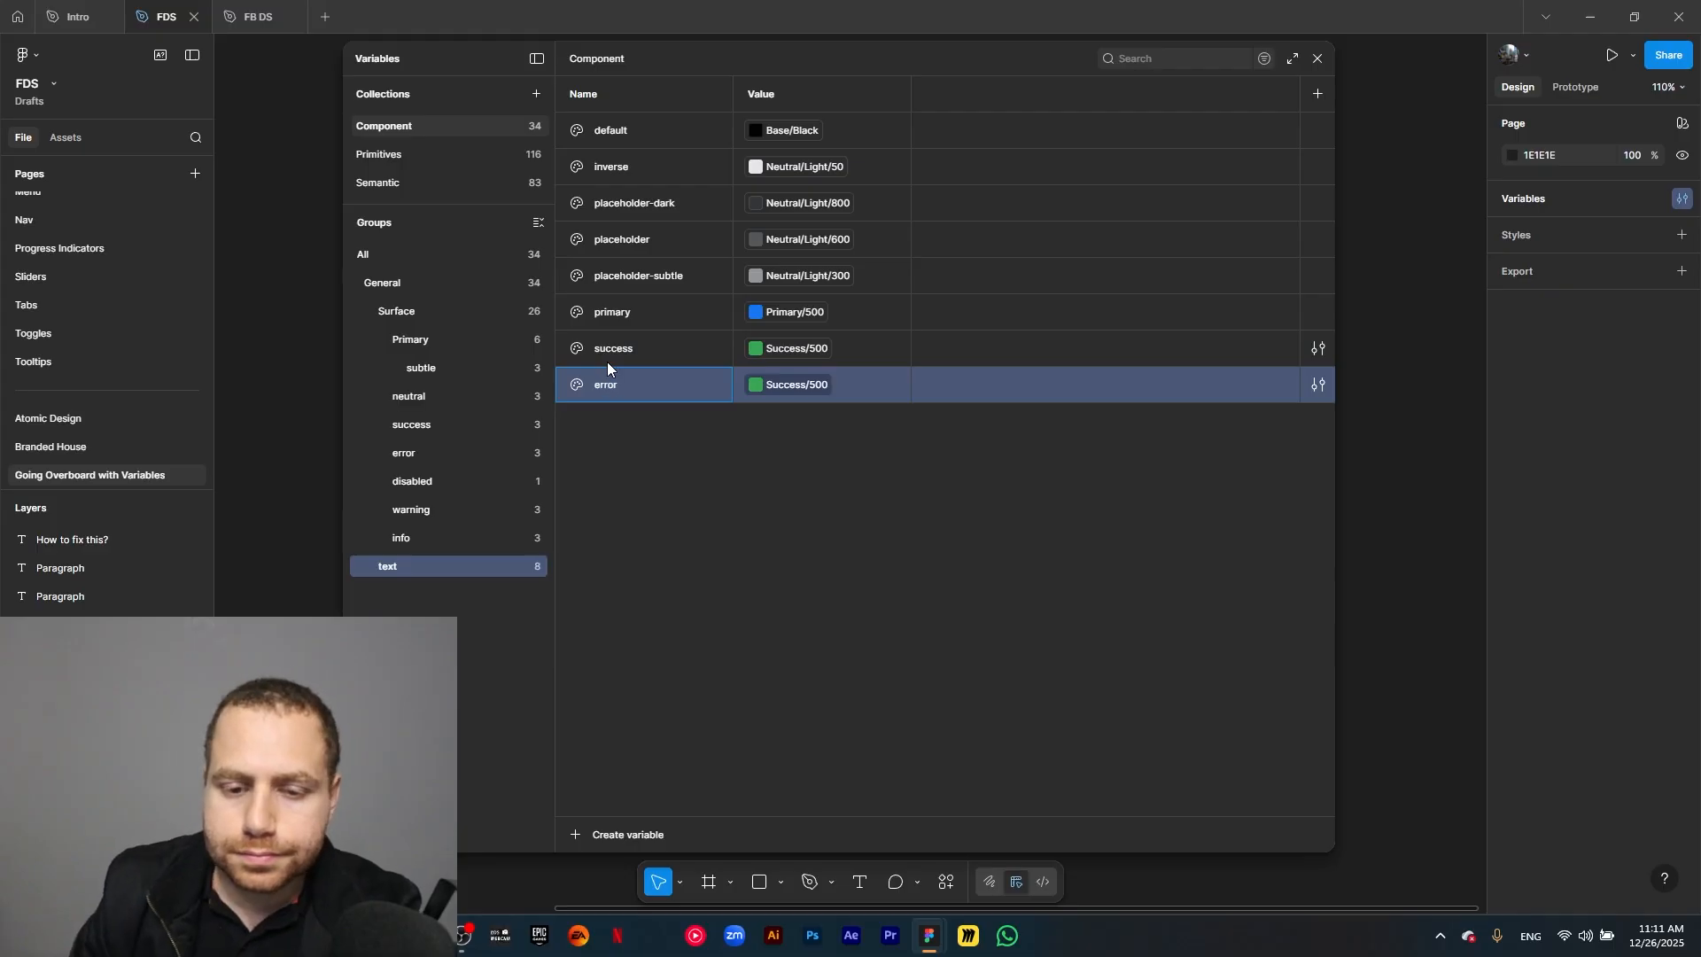
pyautogui.click(822, 386)
pyautogui.write('error')
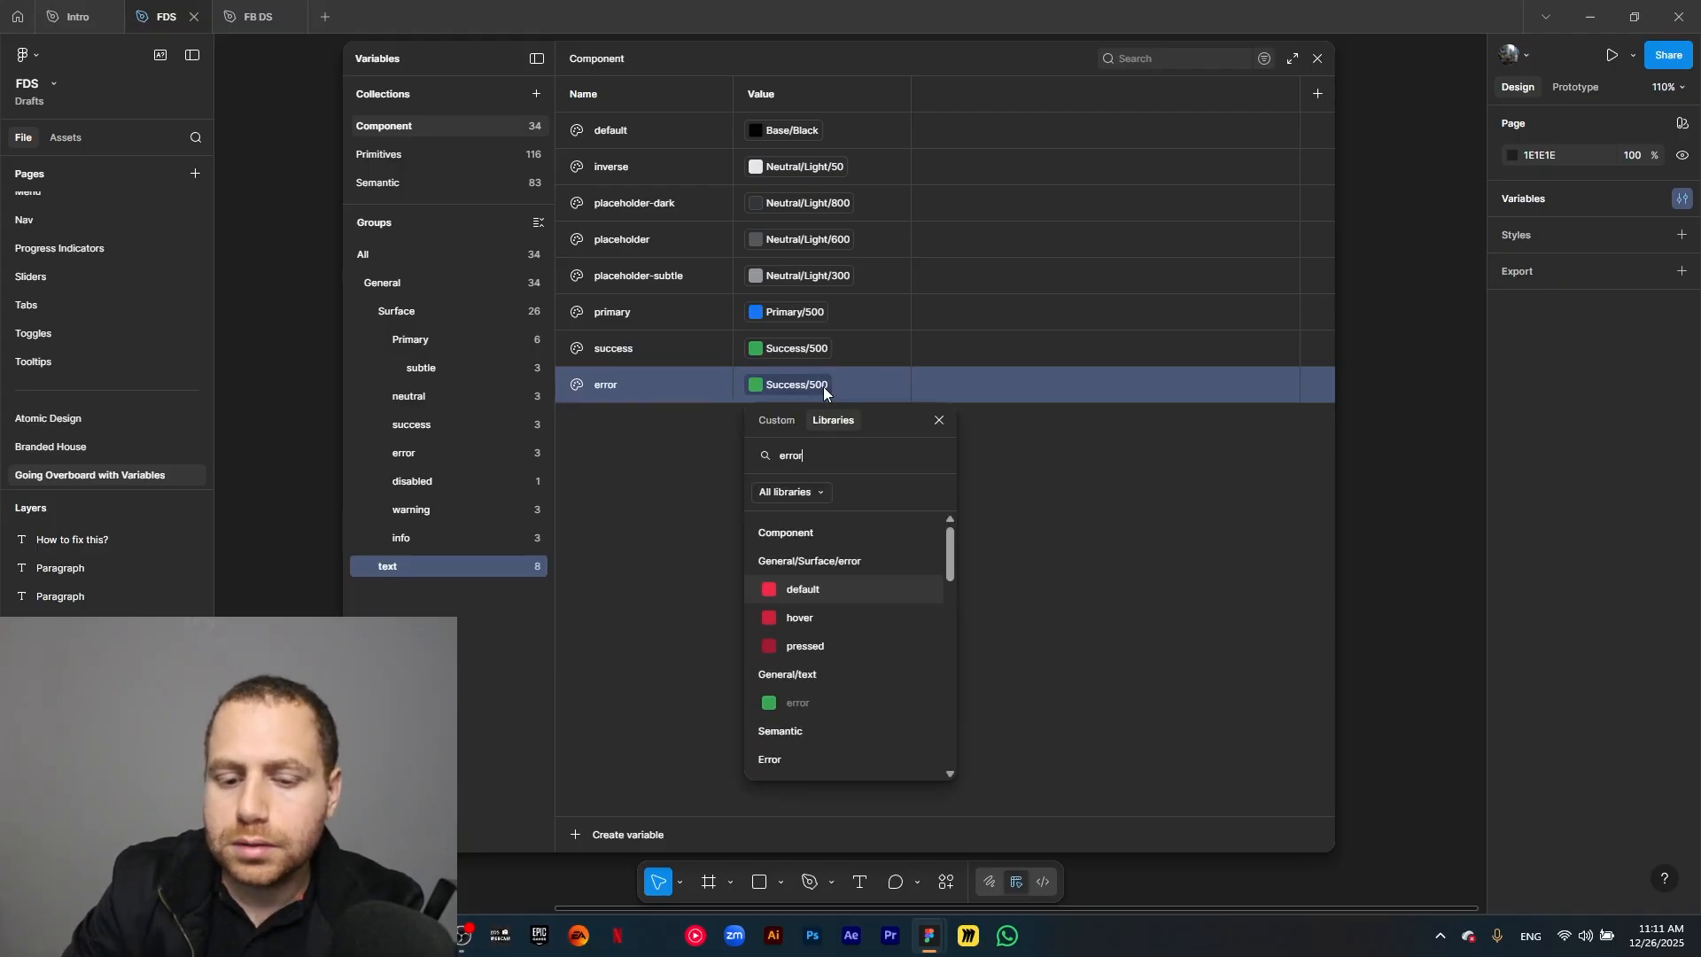
pyautogui.scroll(-5, 868, 637)
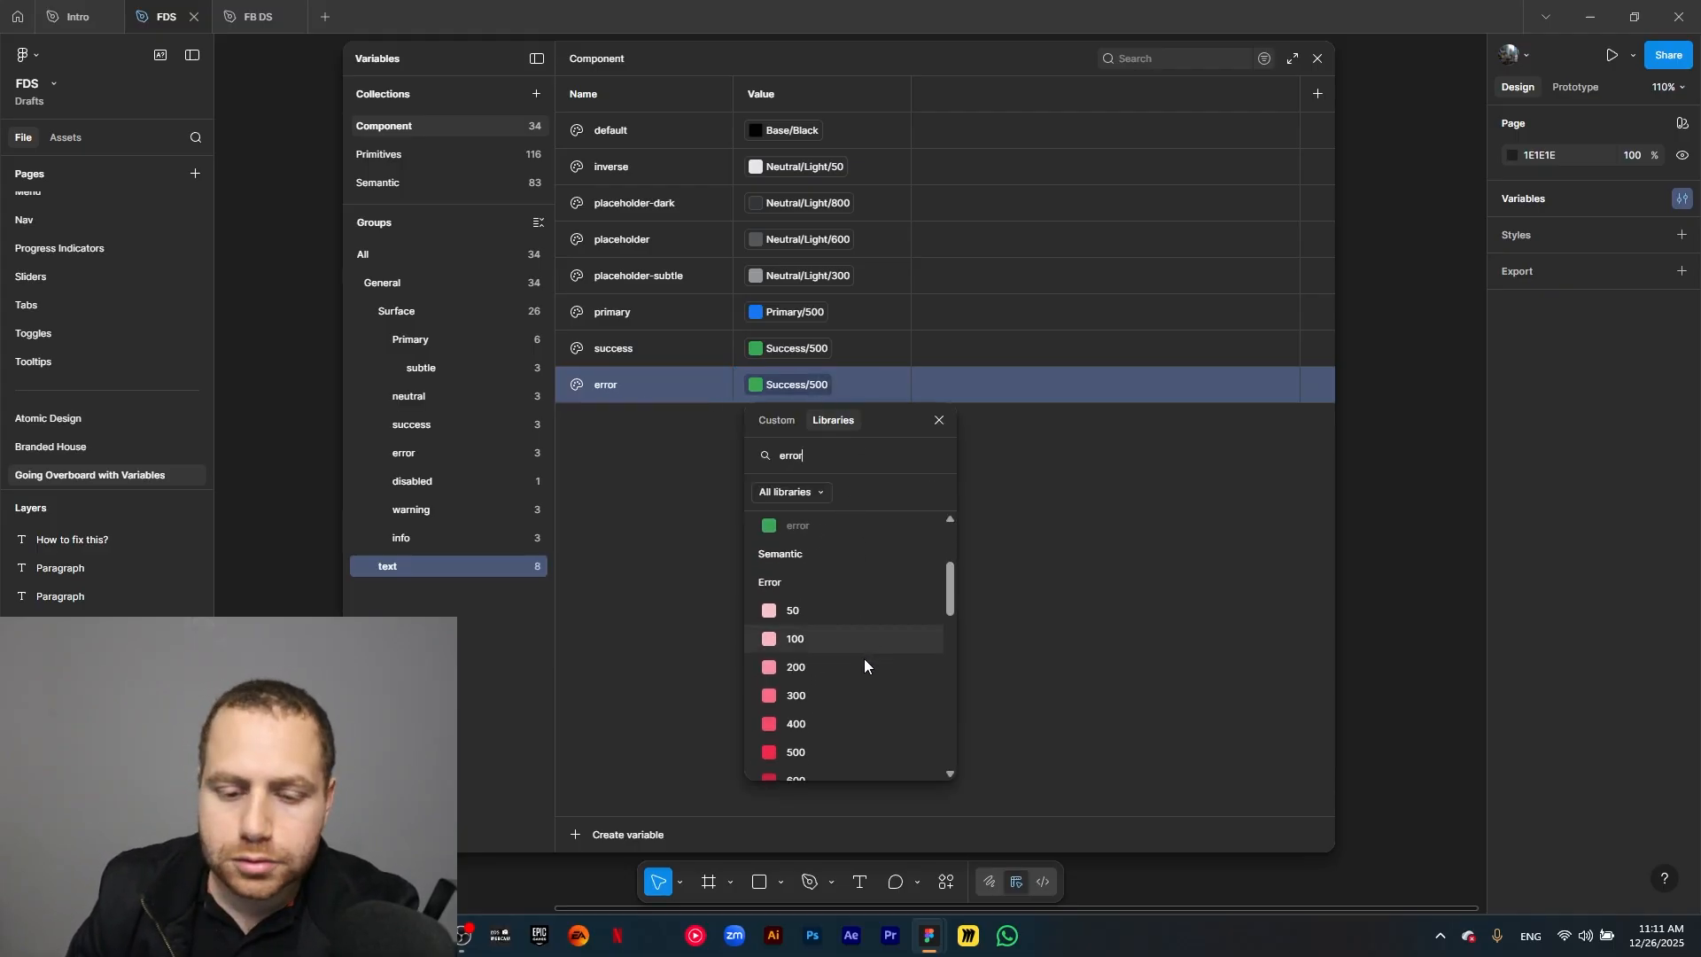
pyautogui.click(829, 749)
# Duplicate the text group's error variable as warning and link the copy to the semantic color Warning/500.
pyautogui.click(670, 374)
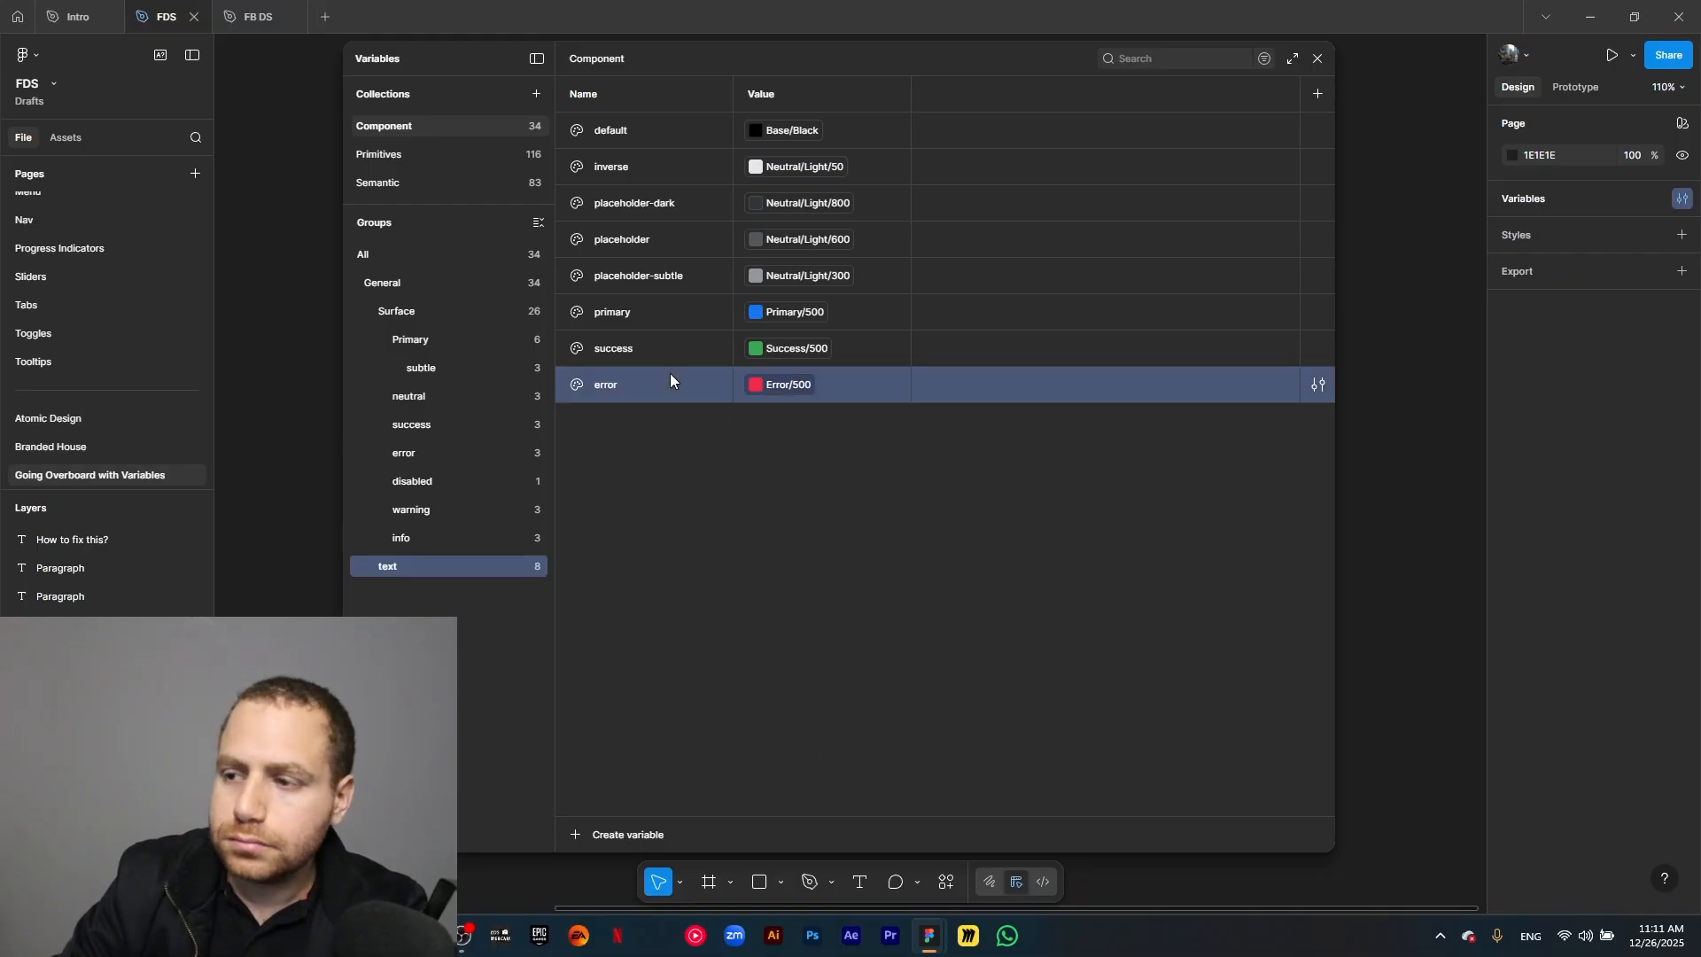
pyautogui.hotkey('ctrl', 'd')
pyautogui.write('warning')
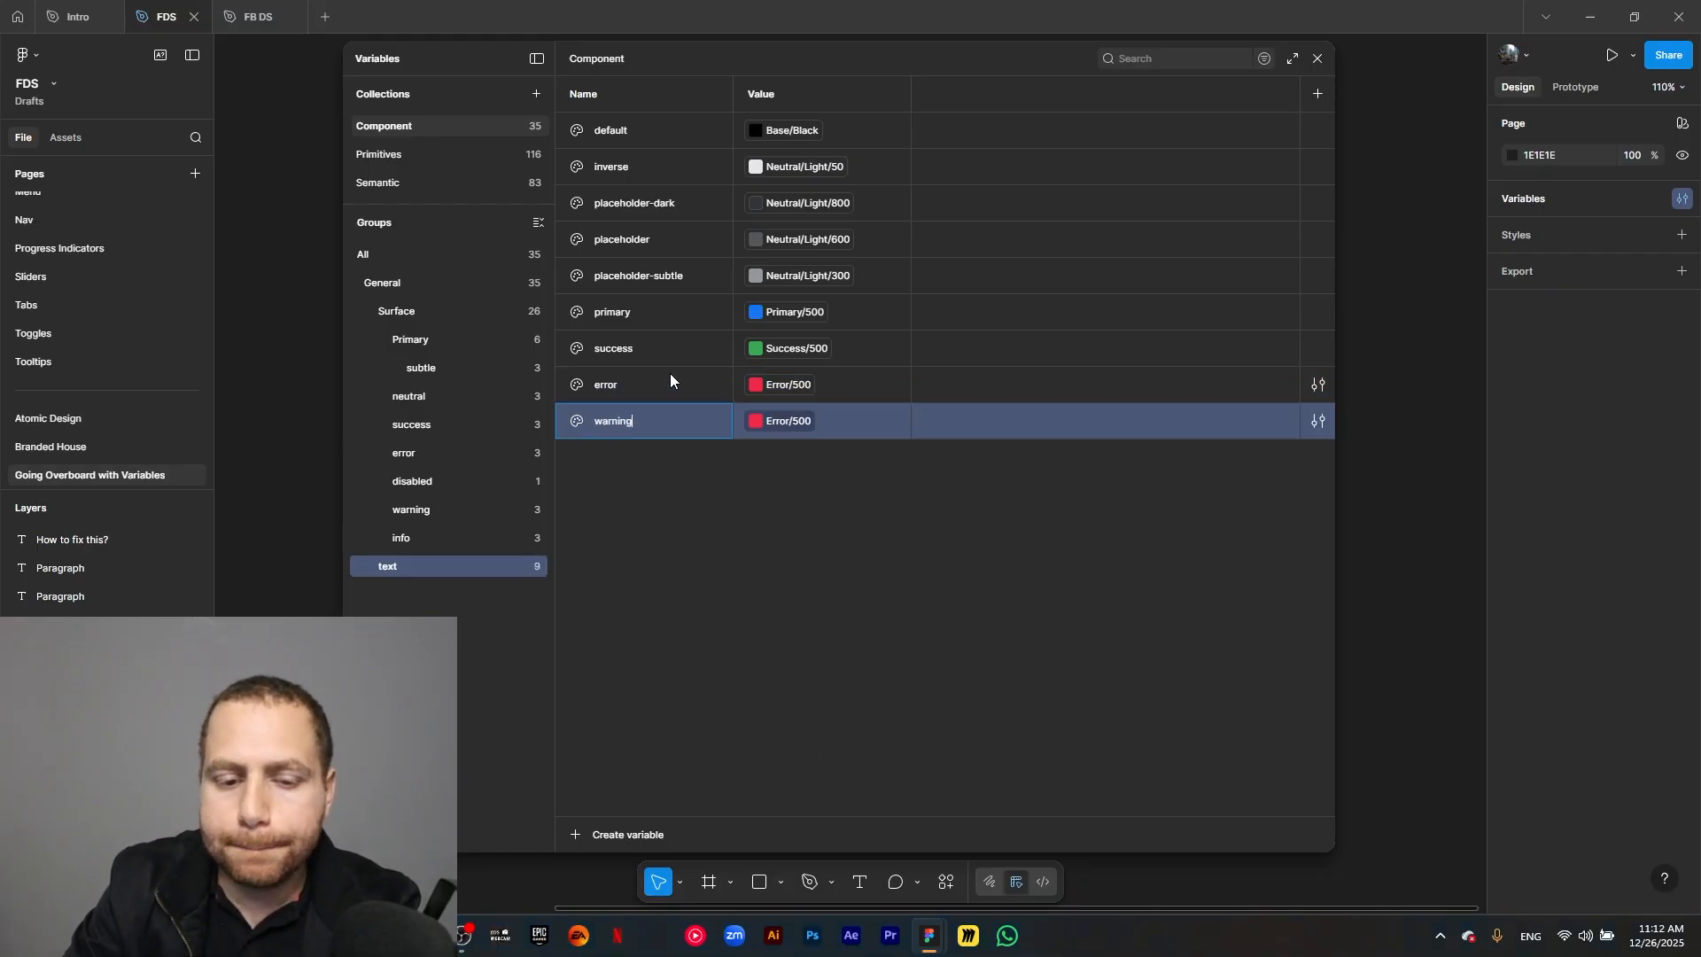
pyautogui.click(787, 422)
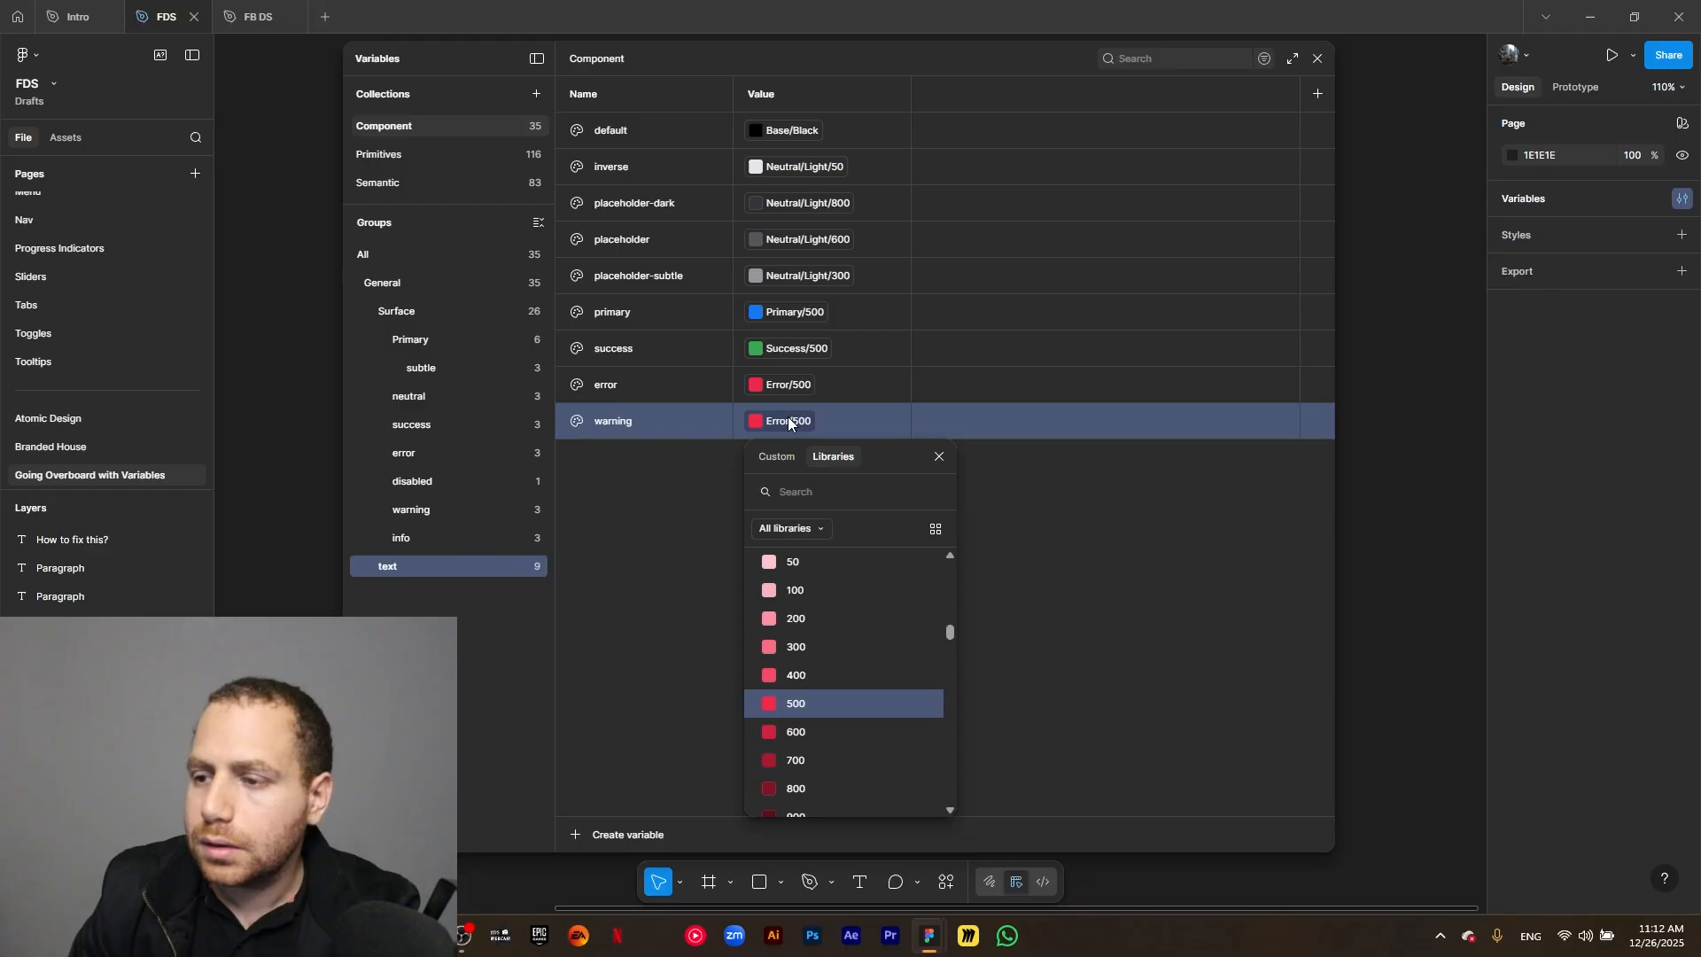
pyautogui.write('wa')
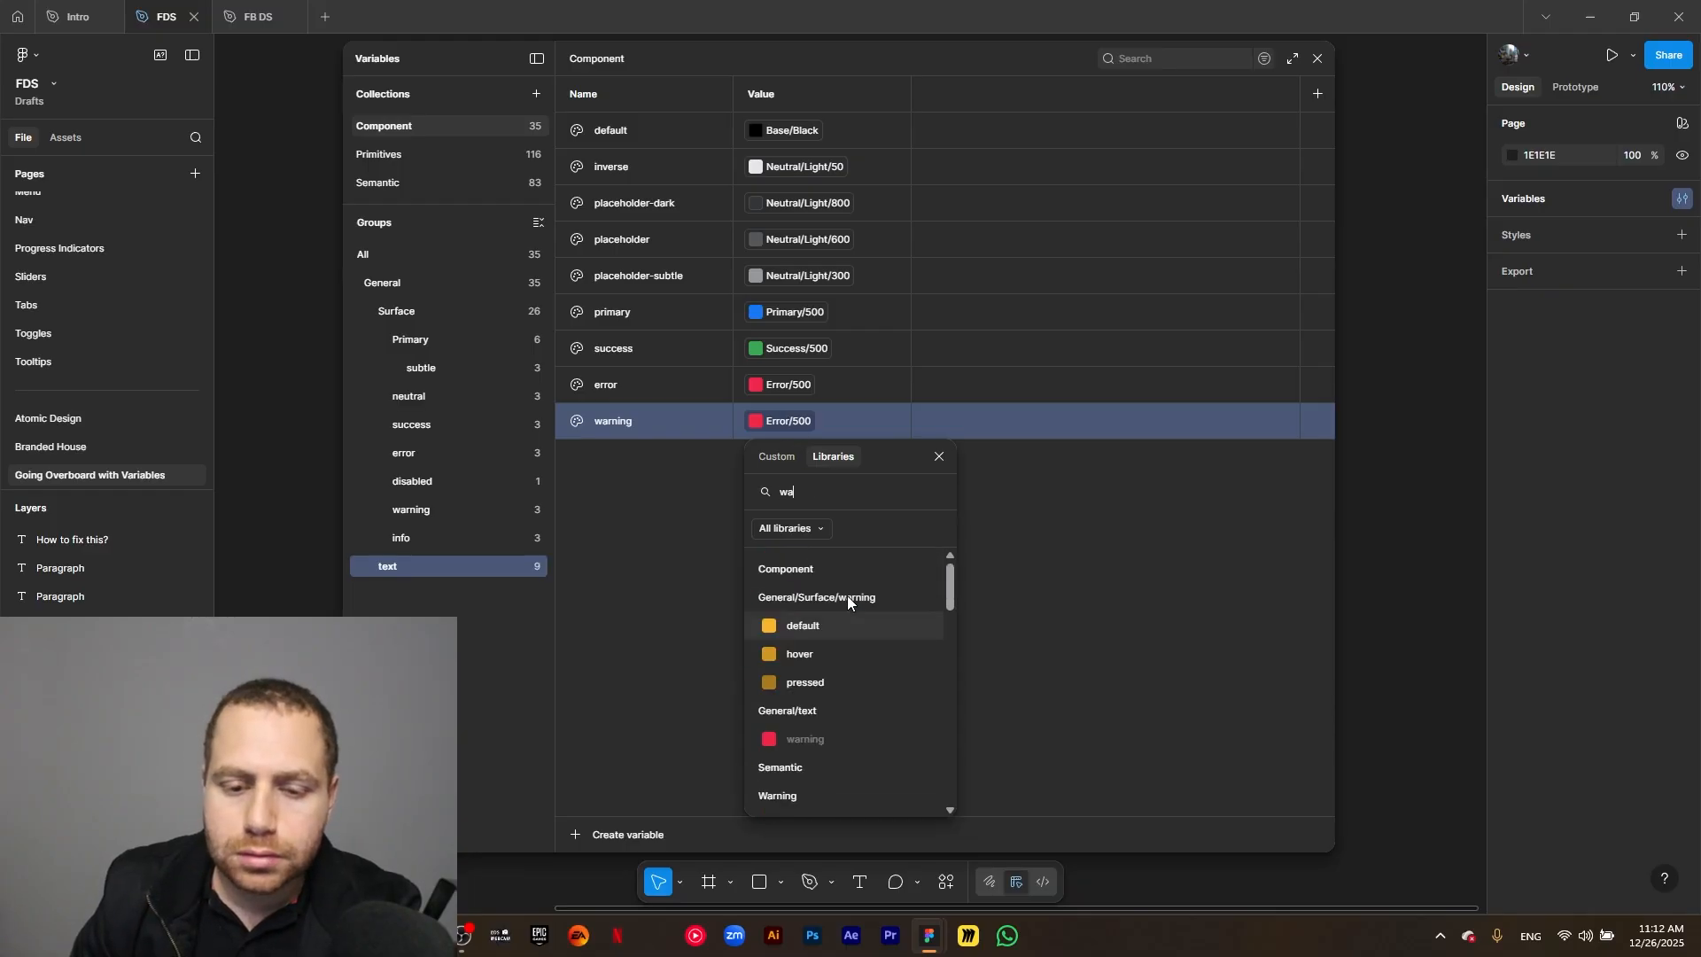
pyautogui.scroll(-5, 822, 678)
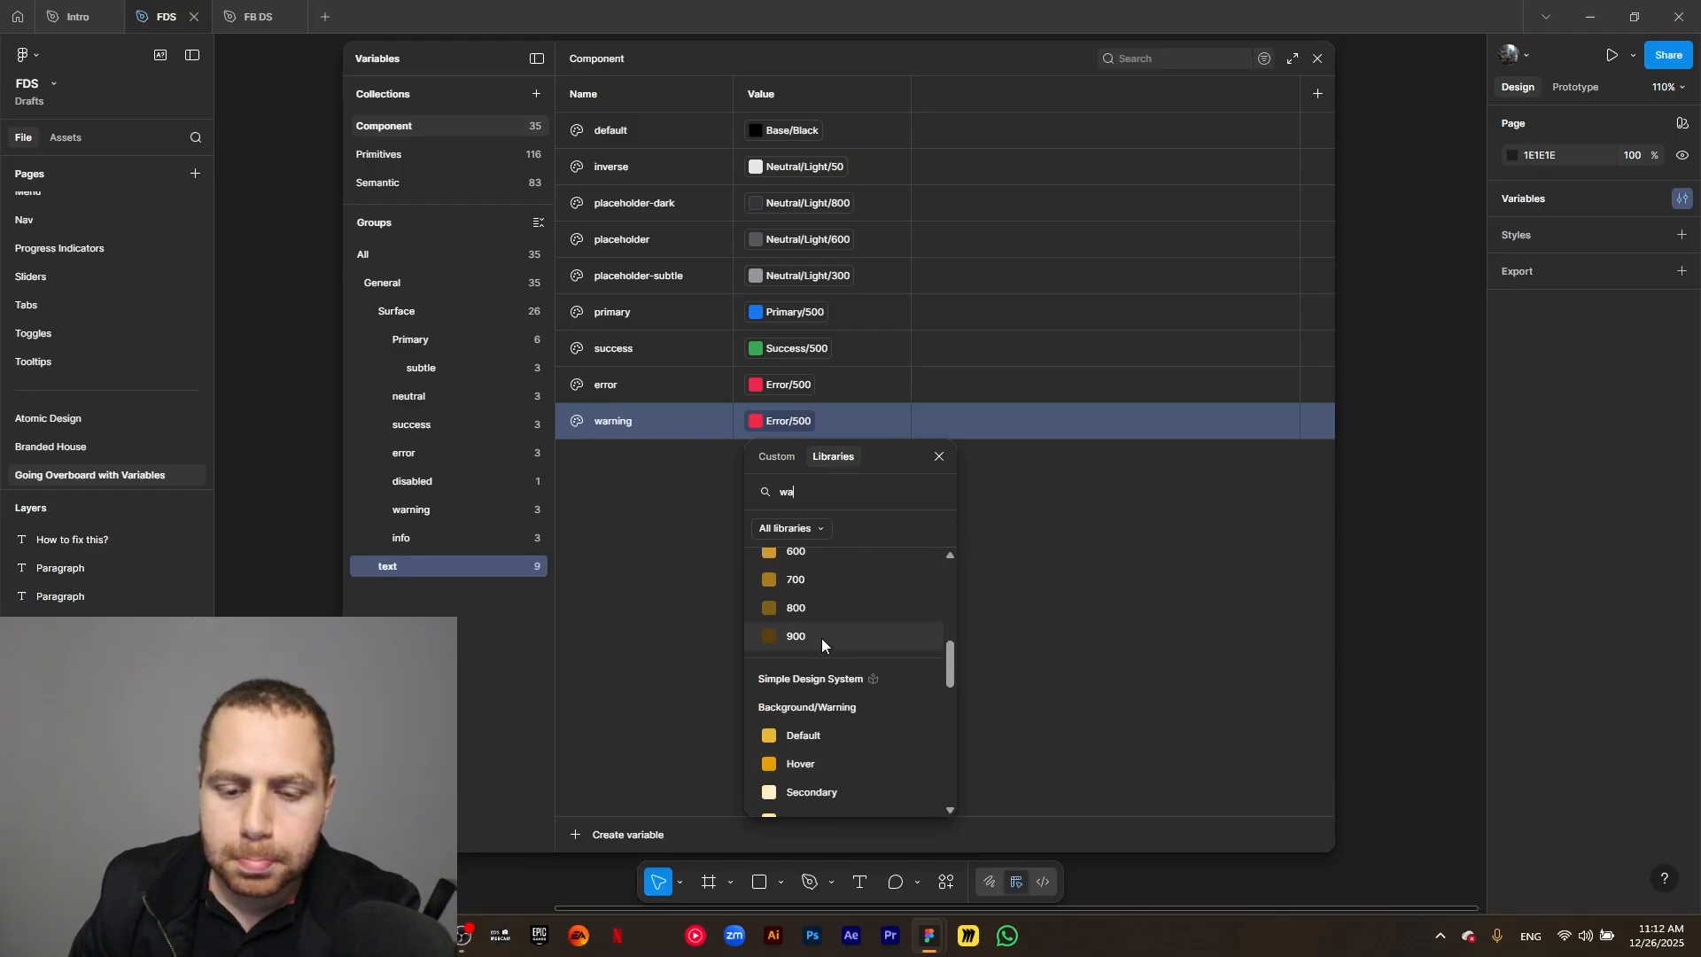
pyautogui.scroll(2, 822, 651)
pyautogui.click(812, 707)
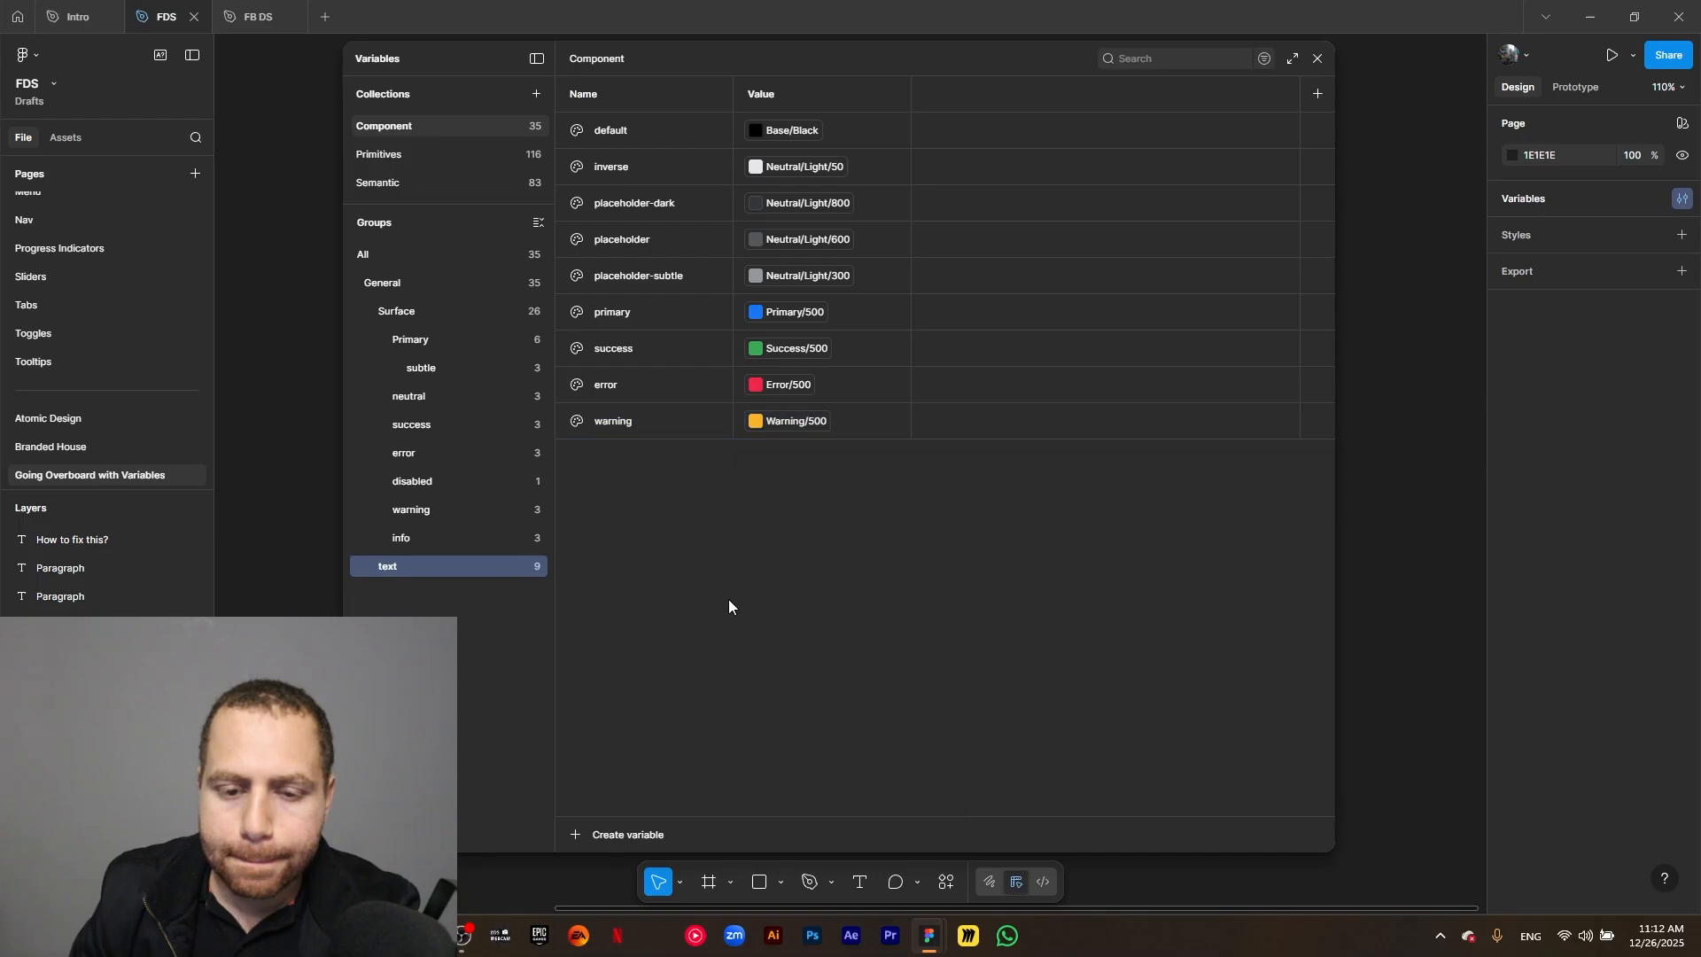
# Duplicate the text group's warning variable as info and link the copy to the semantic color Information/500.
pyautogui.hotkey('ctrl', 'd')
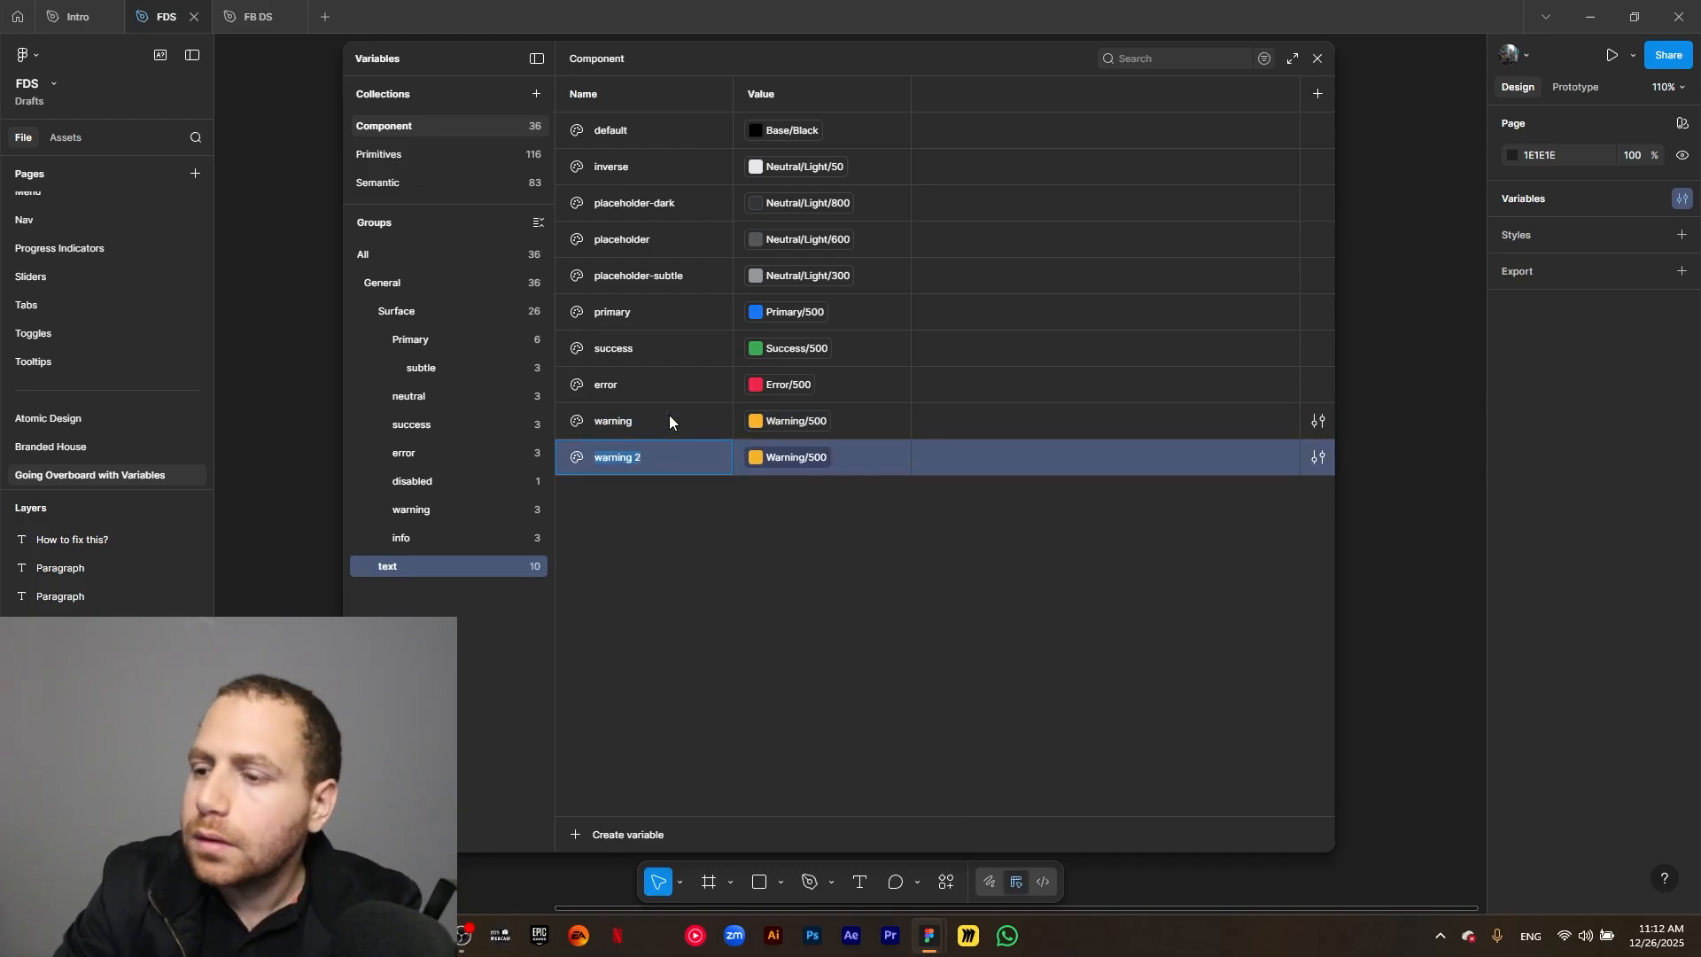
pyautogui.write('info')
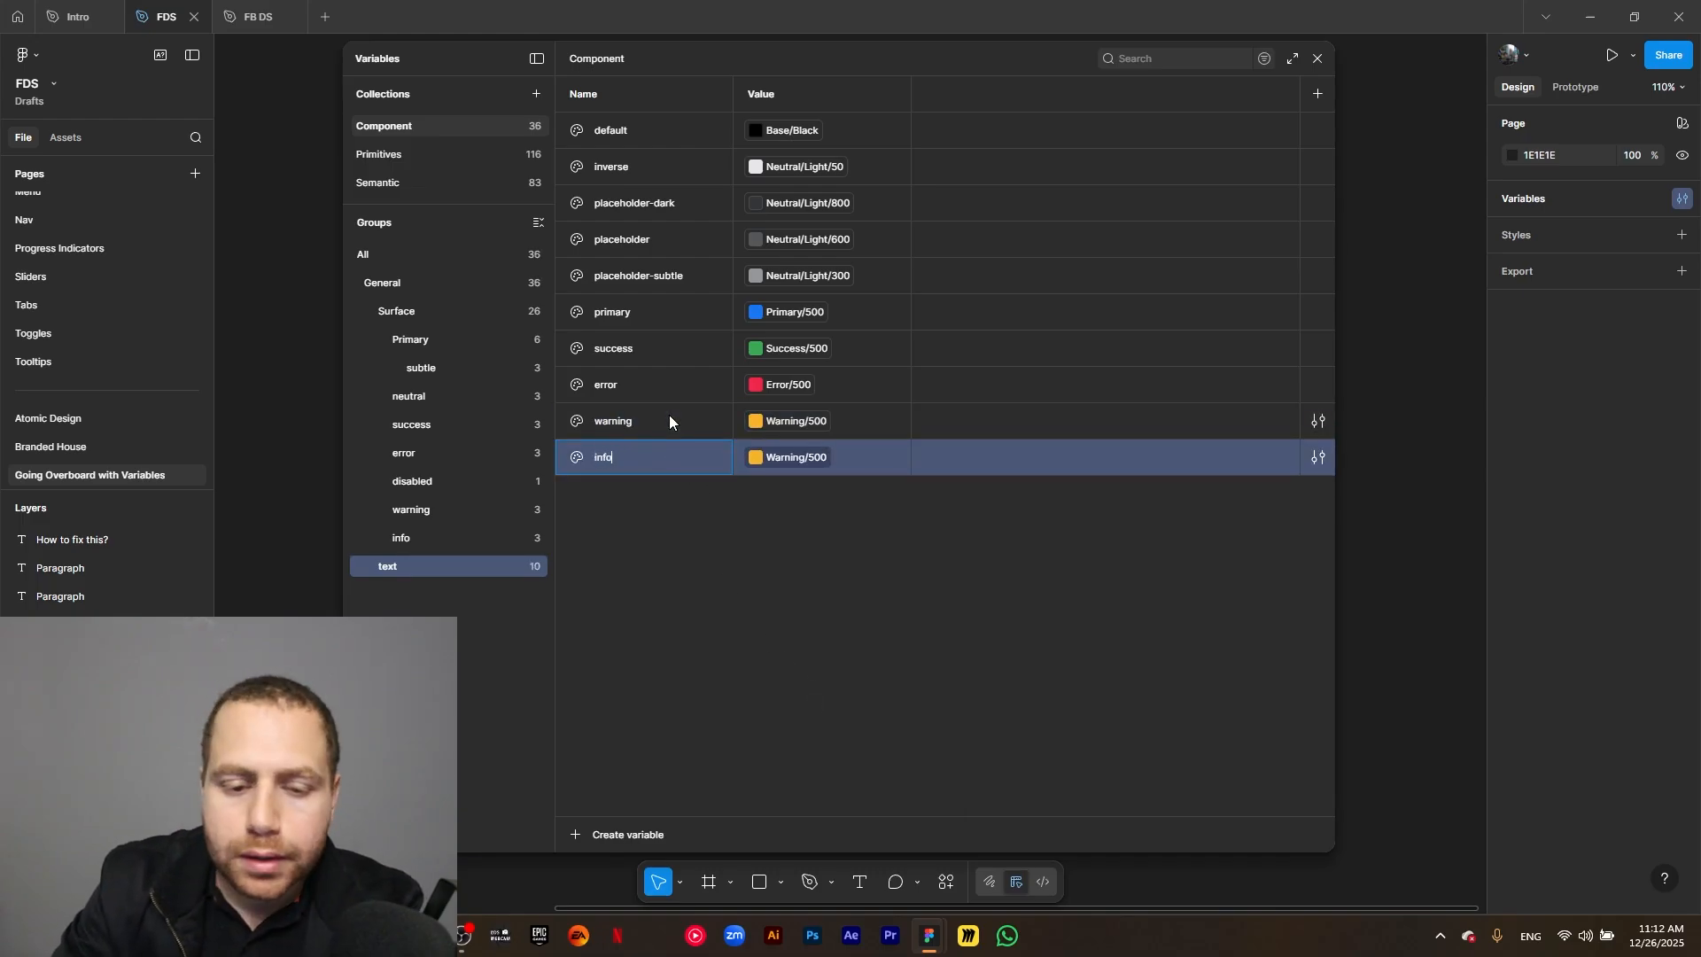
pyautogui.click(822, 473)
pyautogui.write('i')
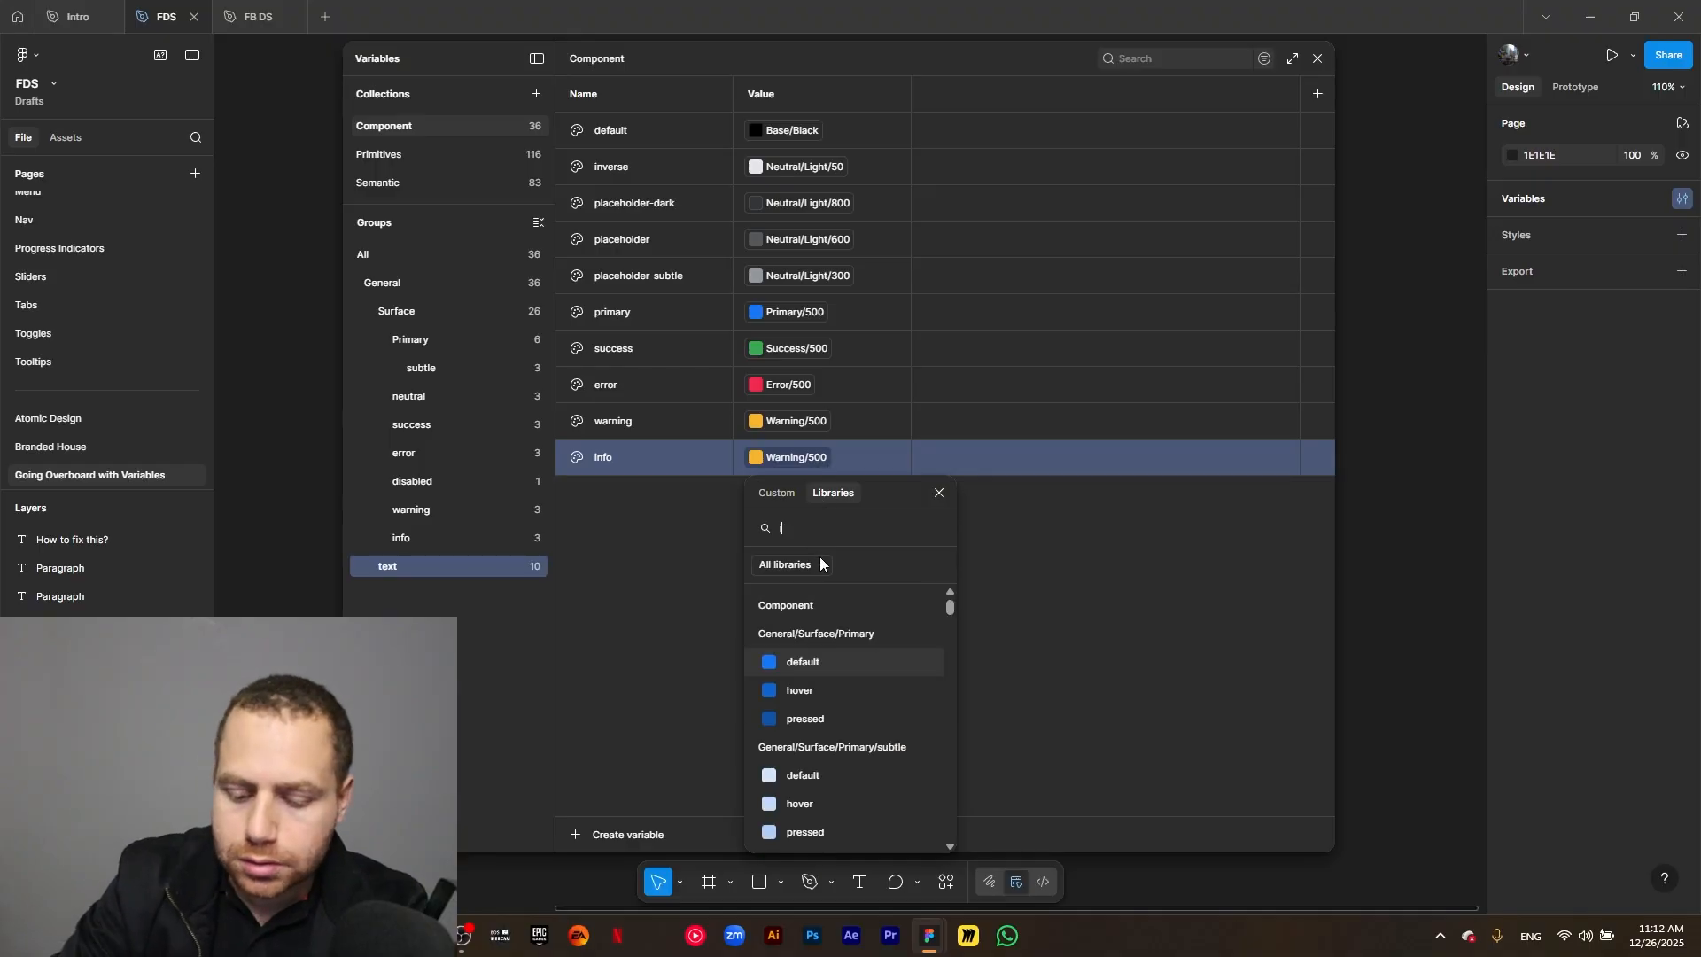
pyautogui.write('nfo')
pyautogui.scroll(-5, 859, 741)
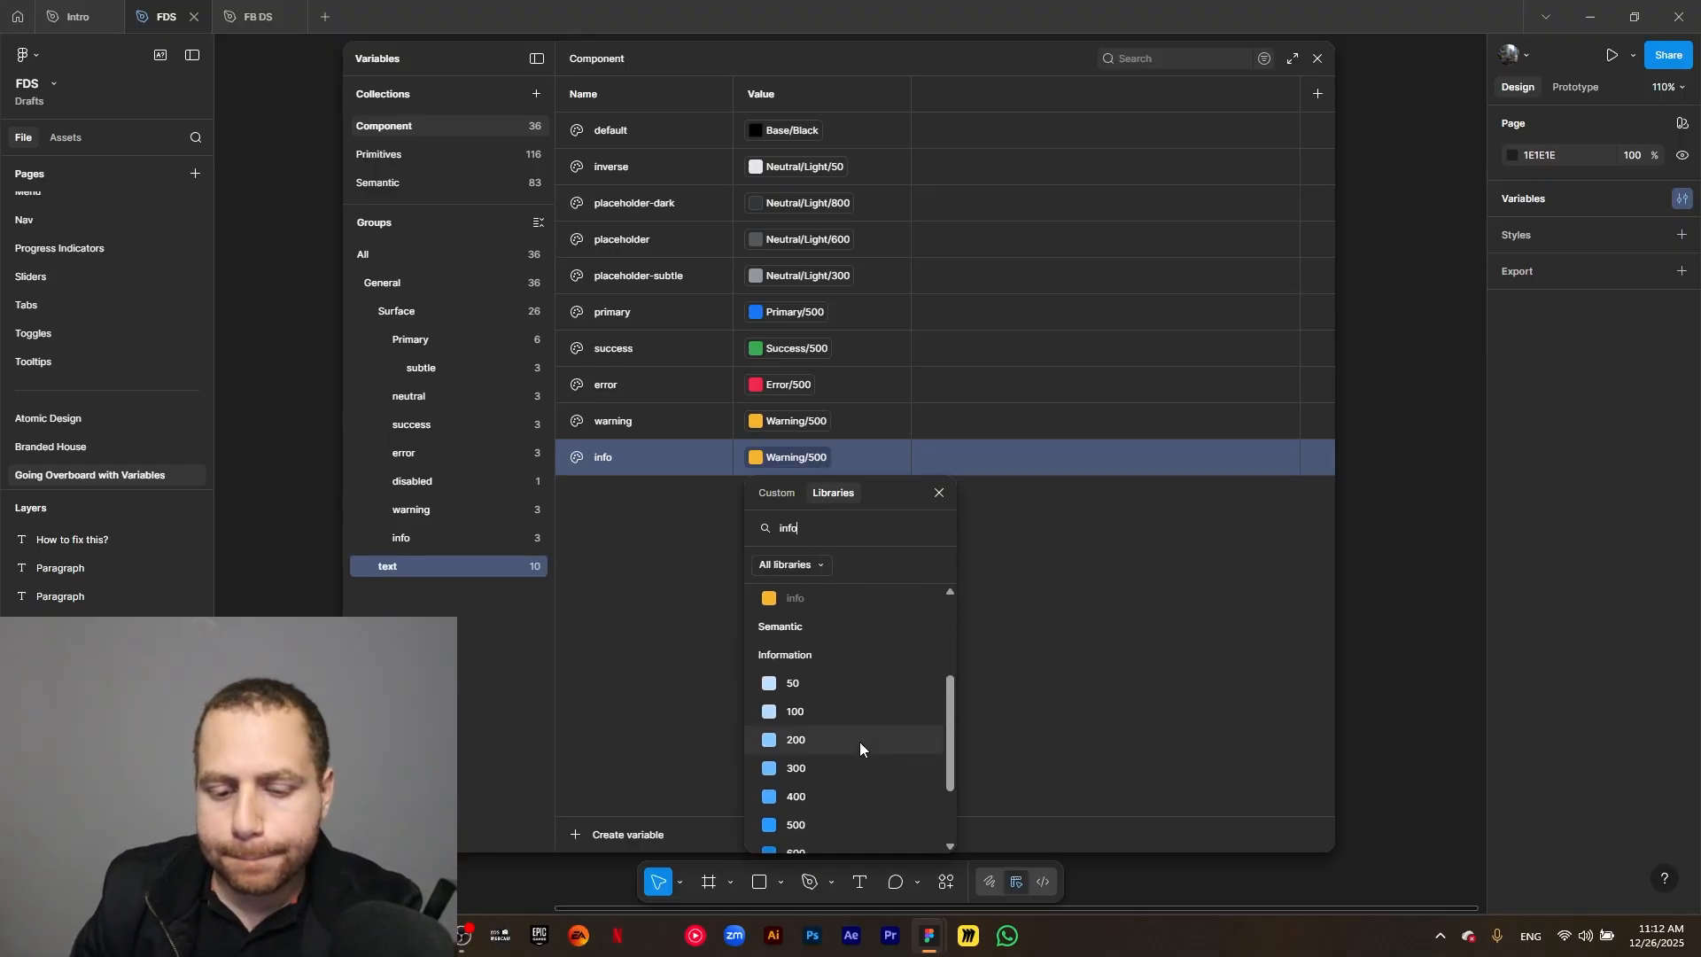
pyautogui.click(822, 815)
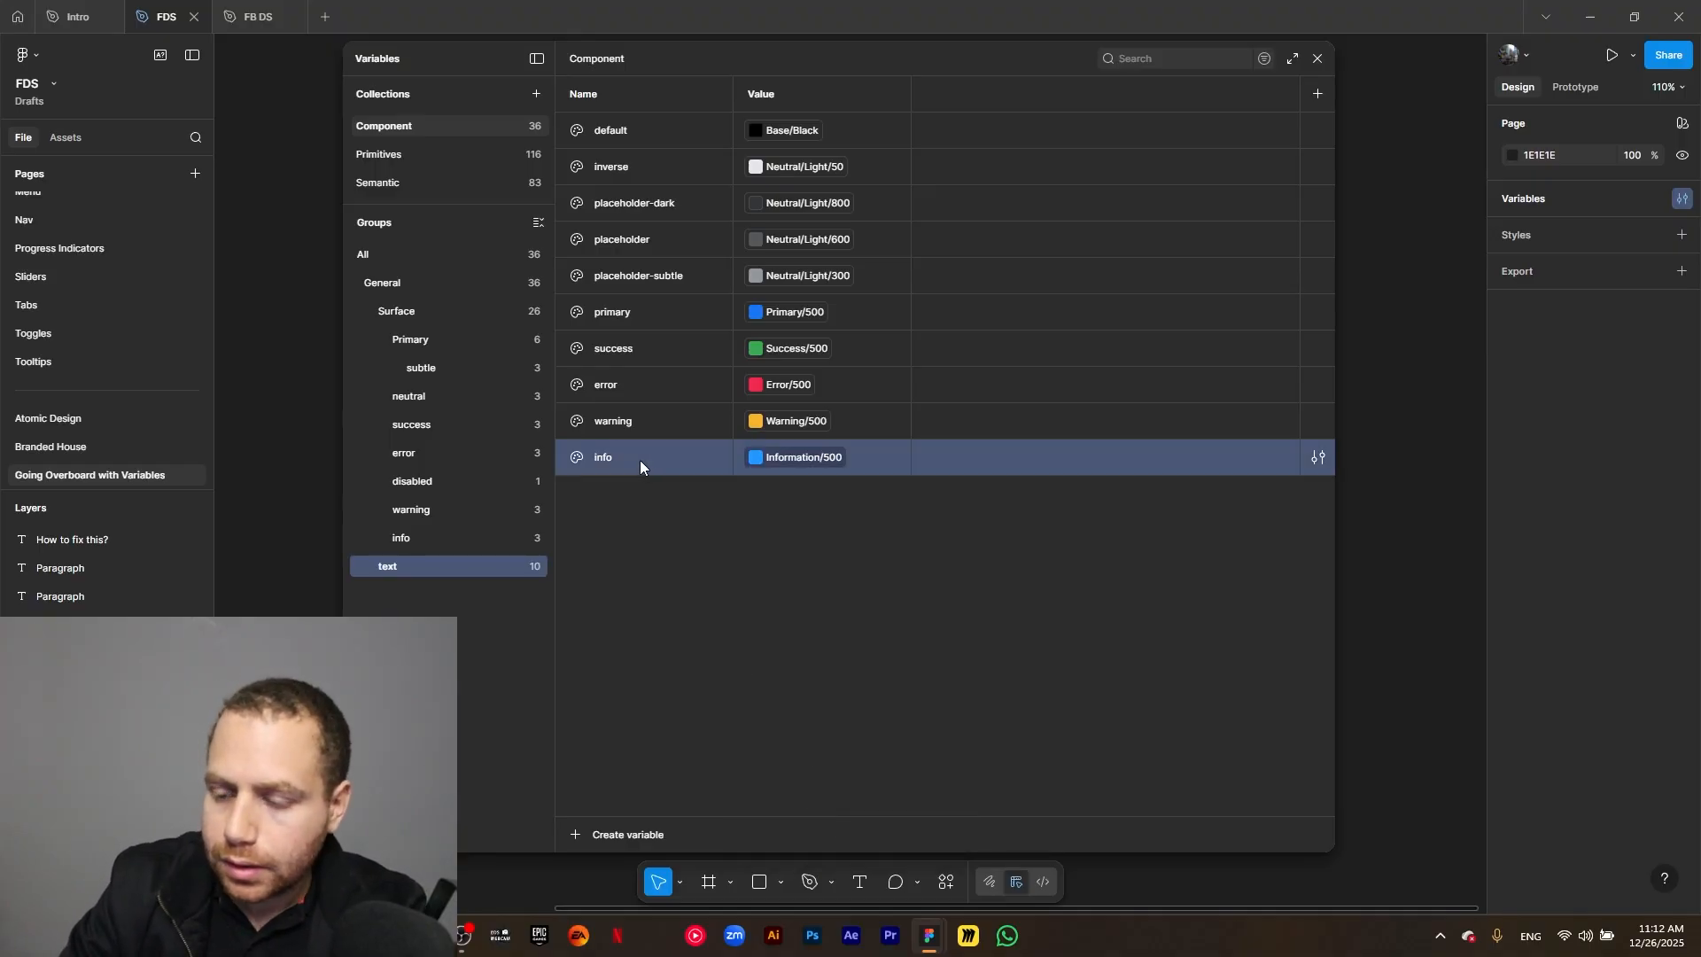
# Duplicate the text group's info variable as disabled and link the copy to the semantic color Neutral/Light/300.
pyautogui.hotkey('ctrl', 'd')
pyautogui.write('disabled')
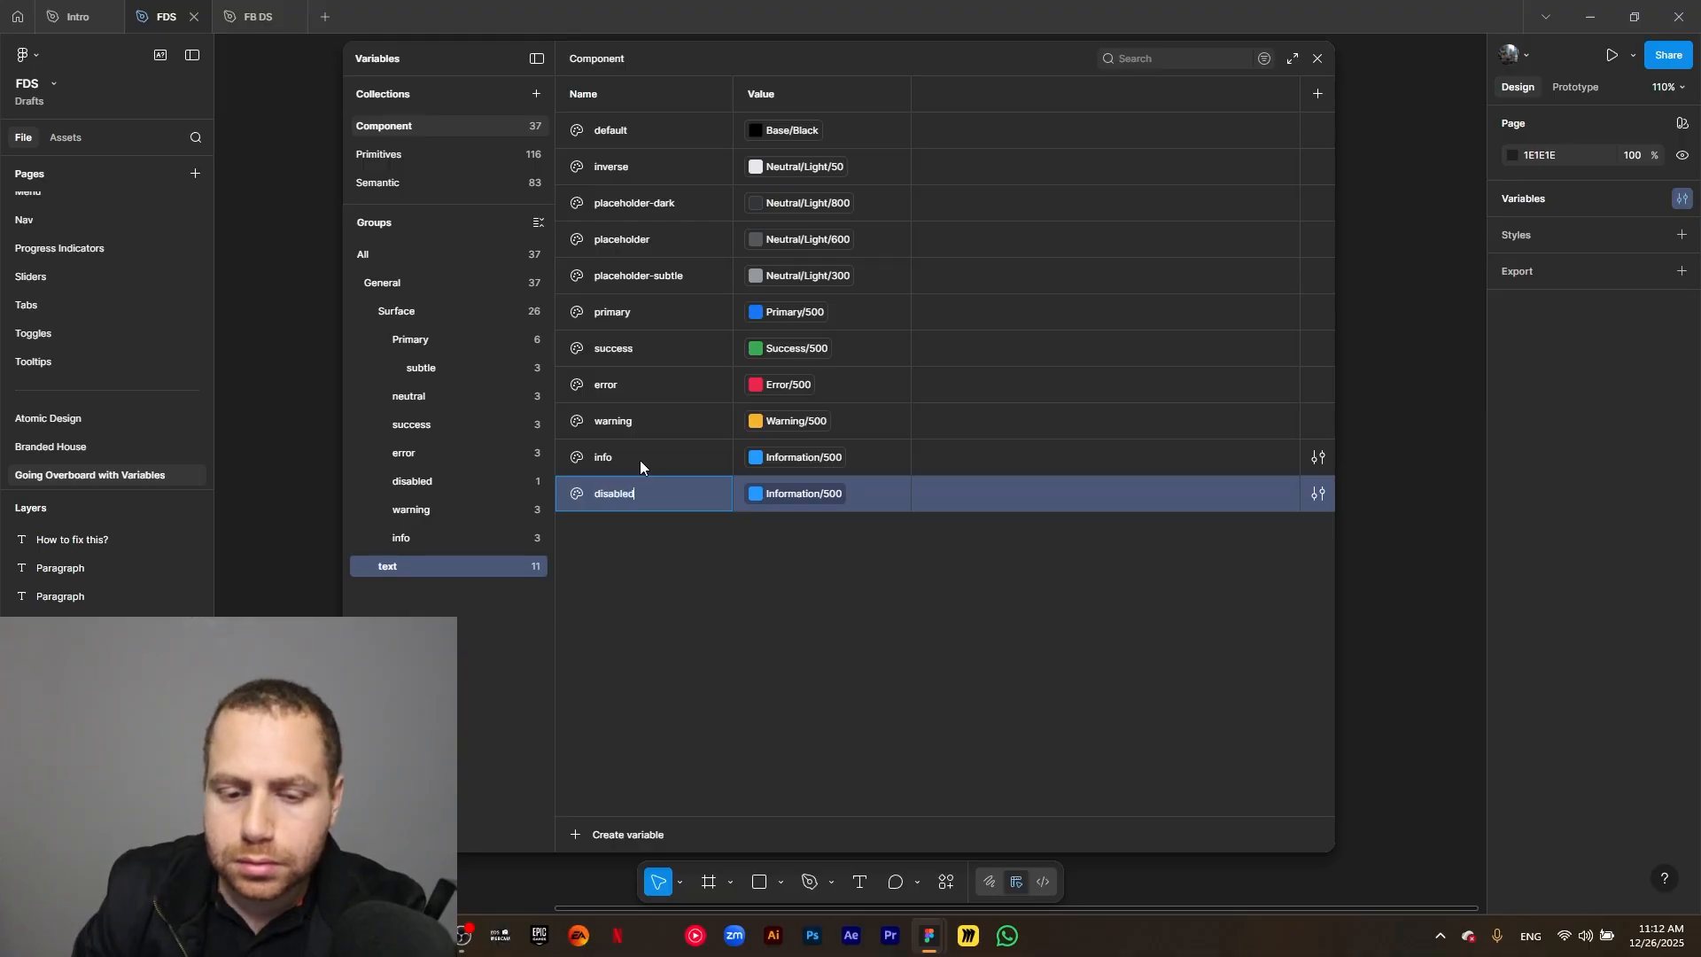
pyautogui.click(821, 493)
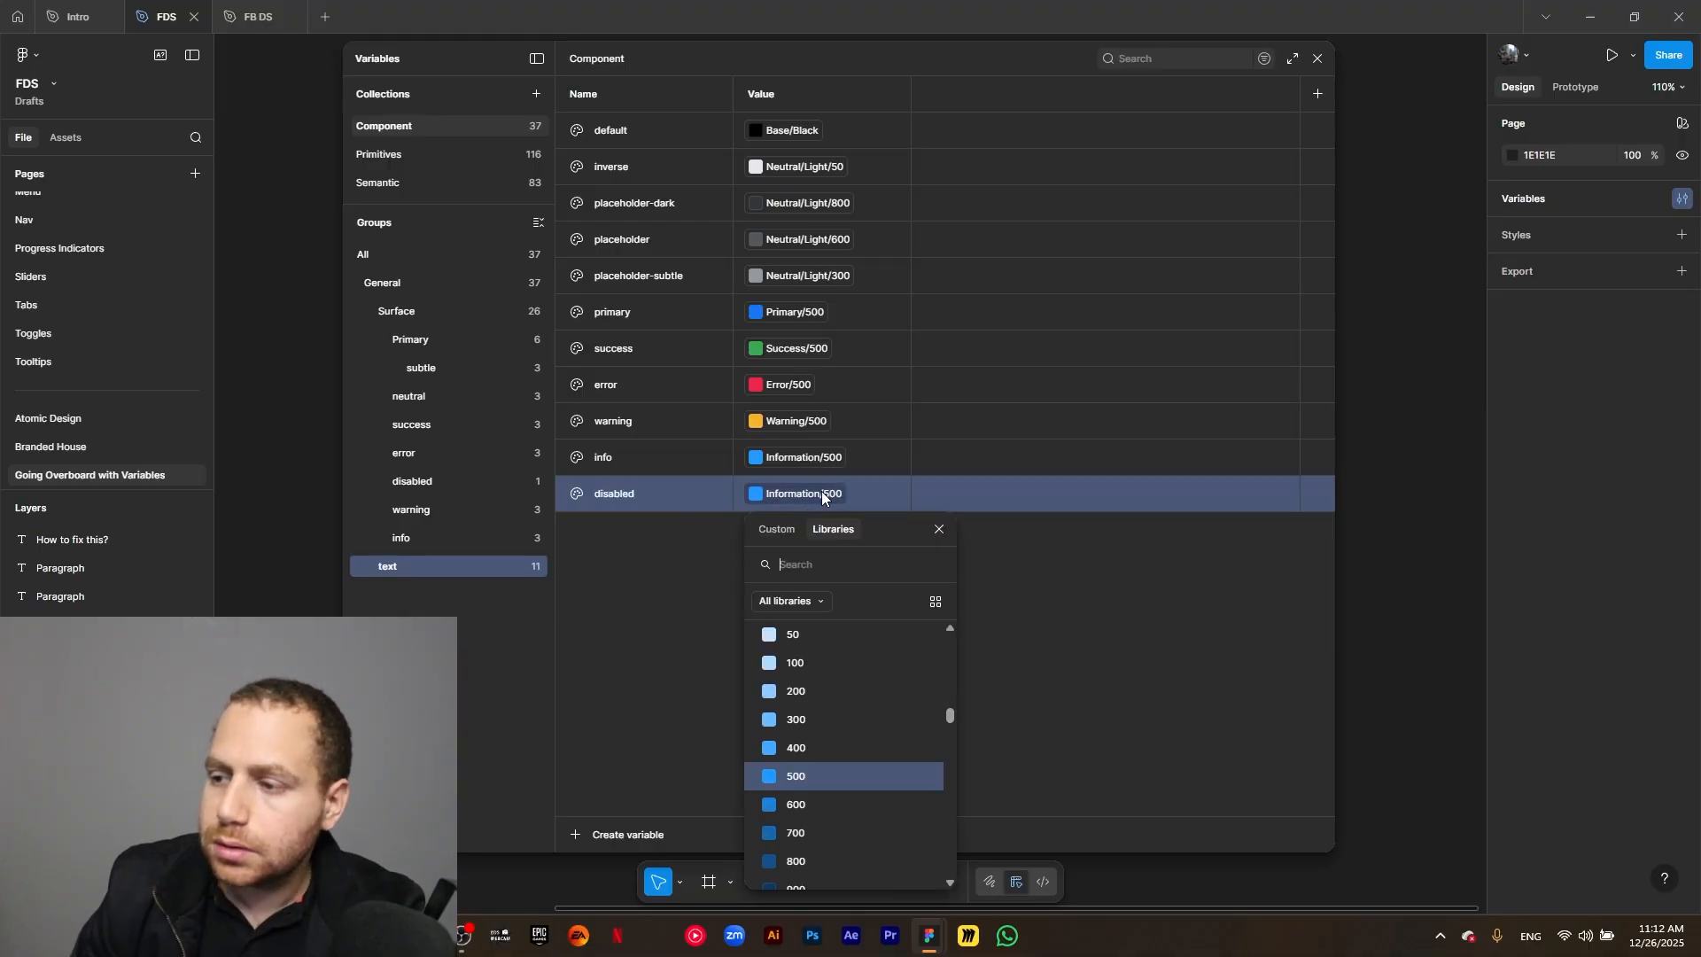
pyautogui.write('neut')
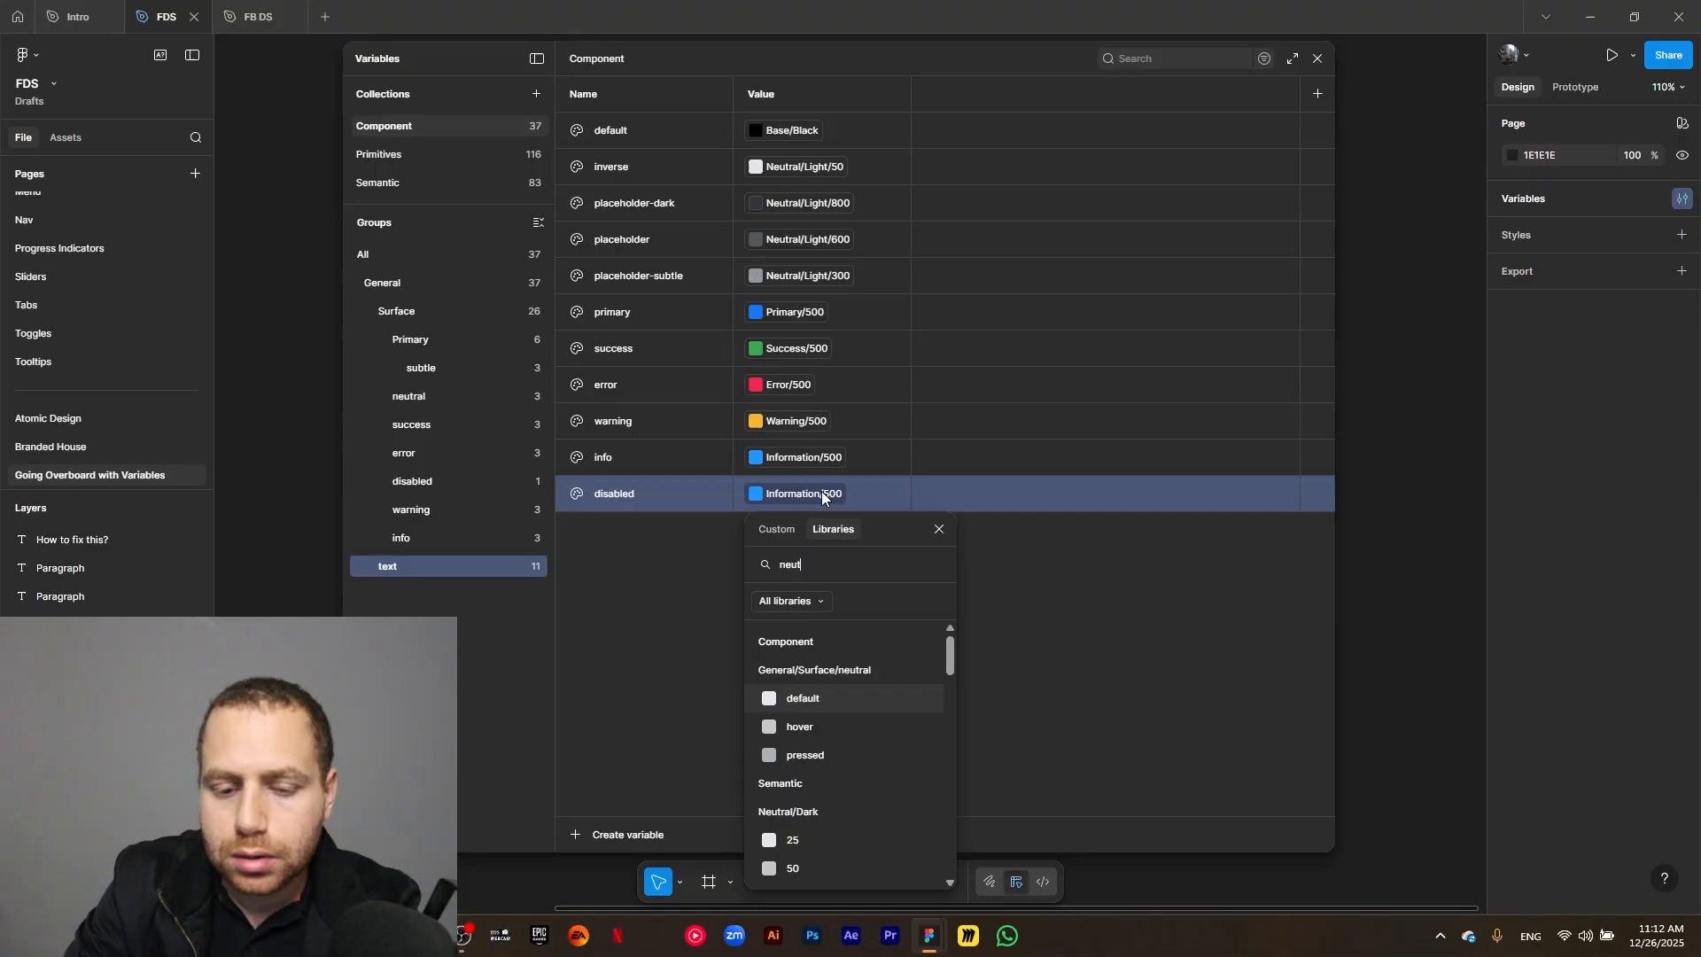
pyautogui.write('ral light')
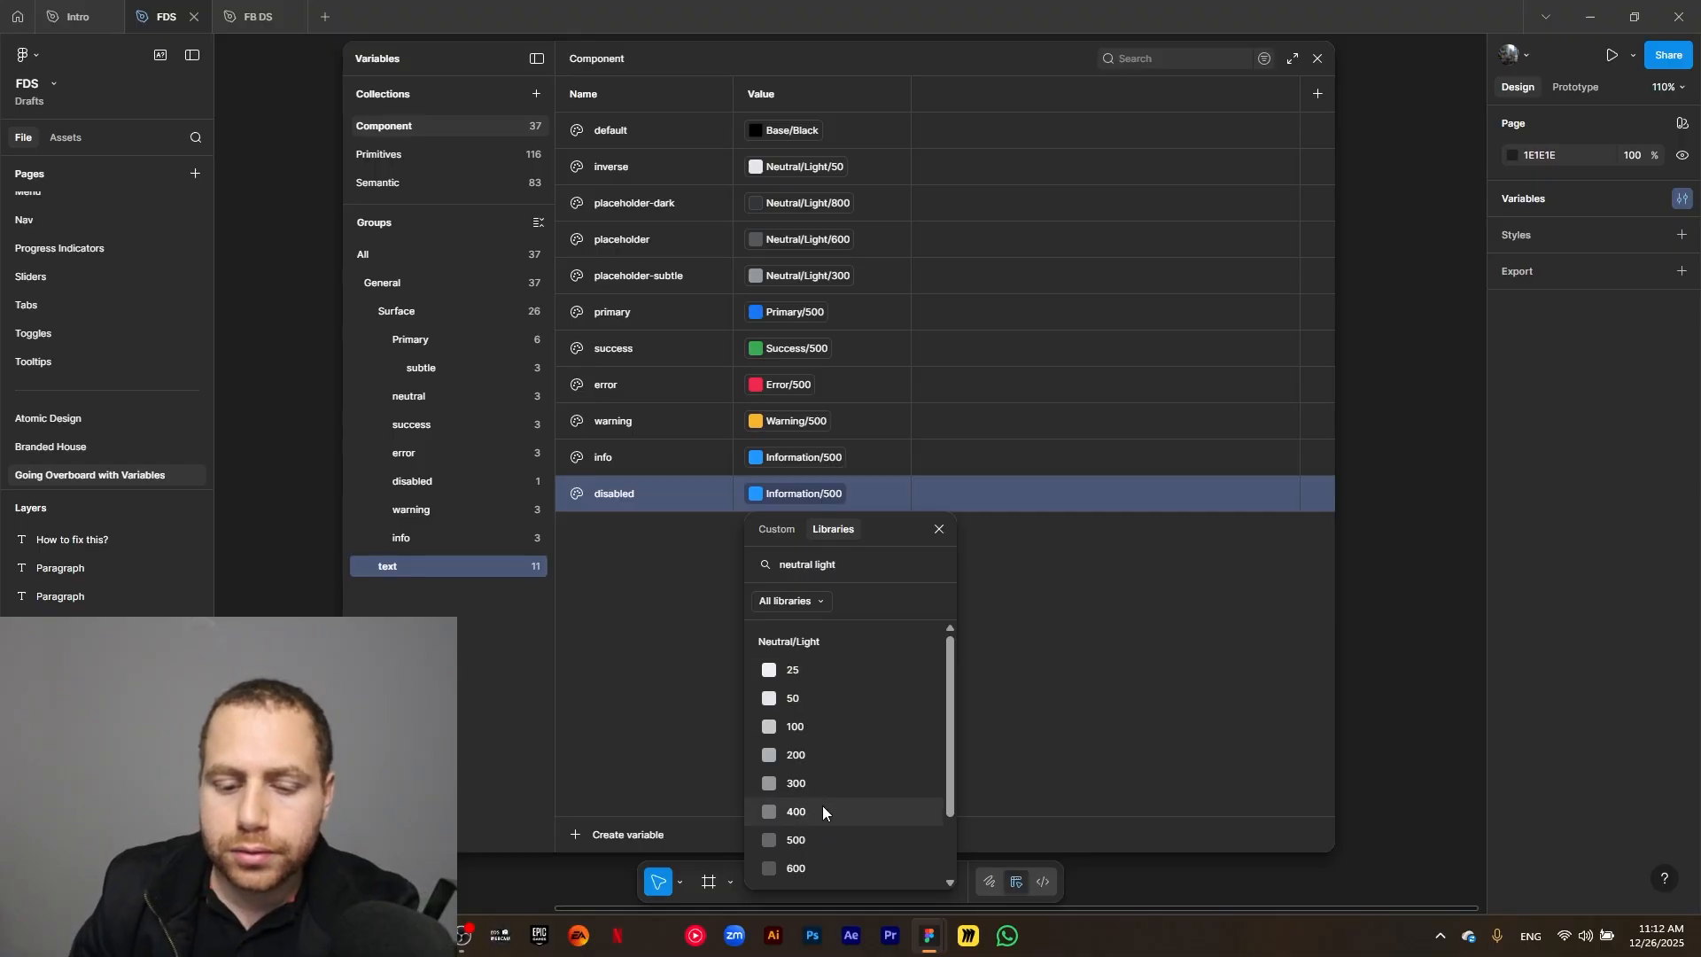
pyautogui.click(819, 785)
pyautogui.click(734, 690)
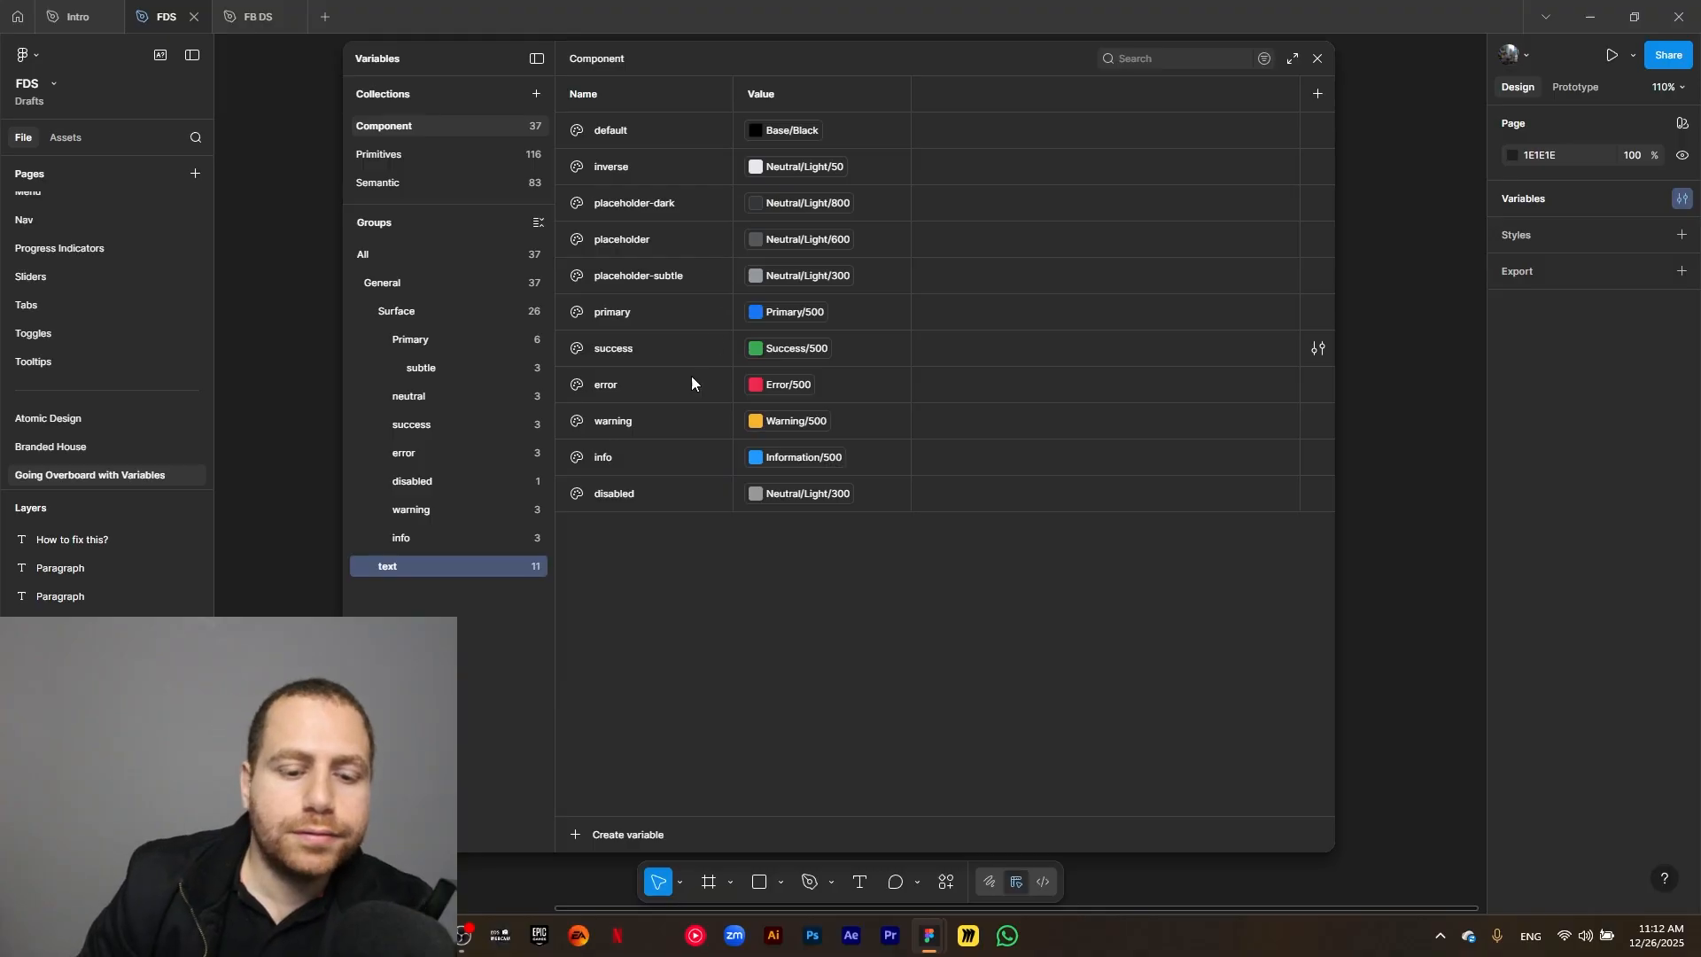
# Duplicate the text group with all its variables and rename the copy as icon.
pyautogui.rightClick(481, 567)
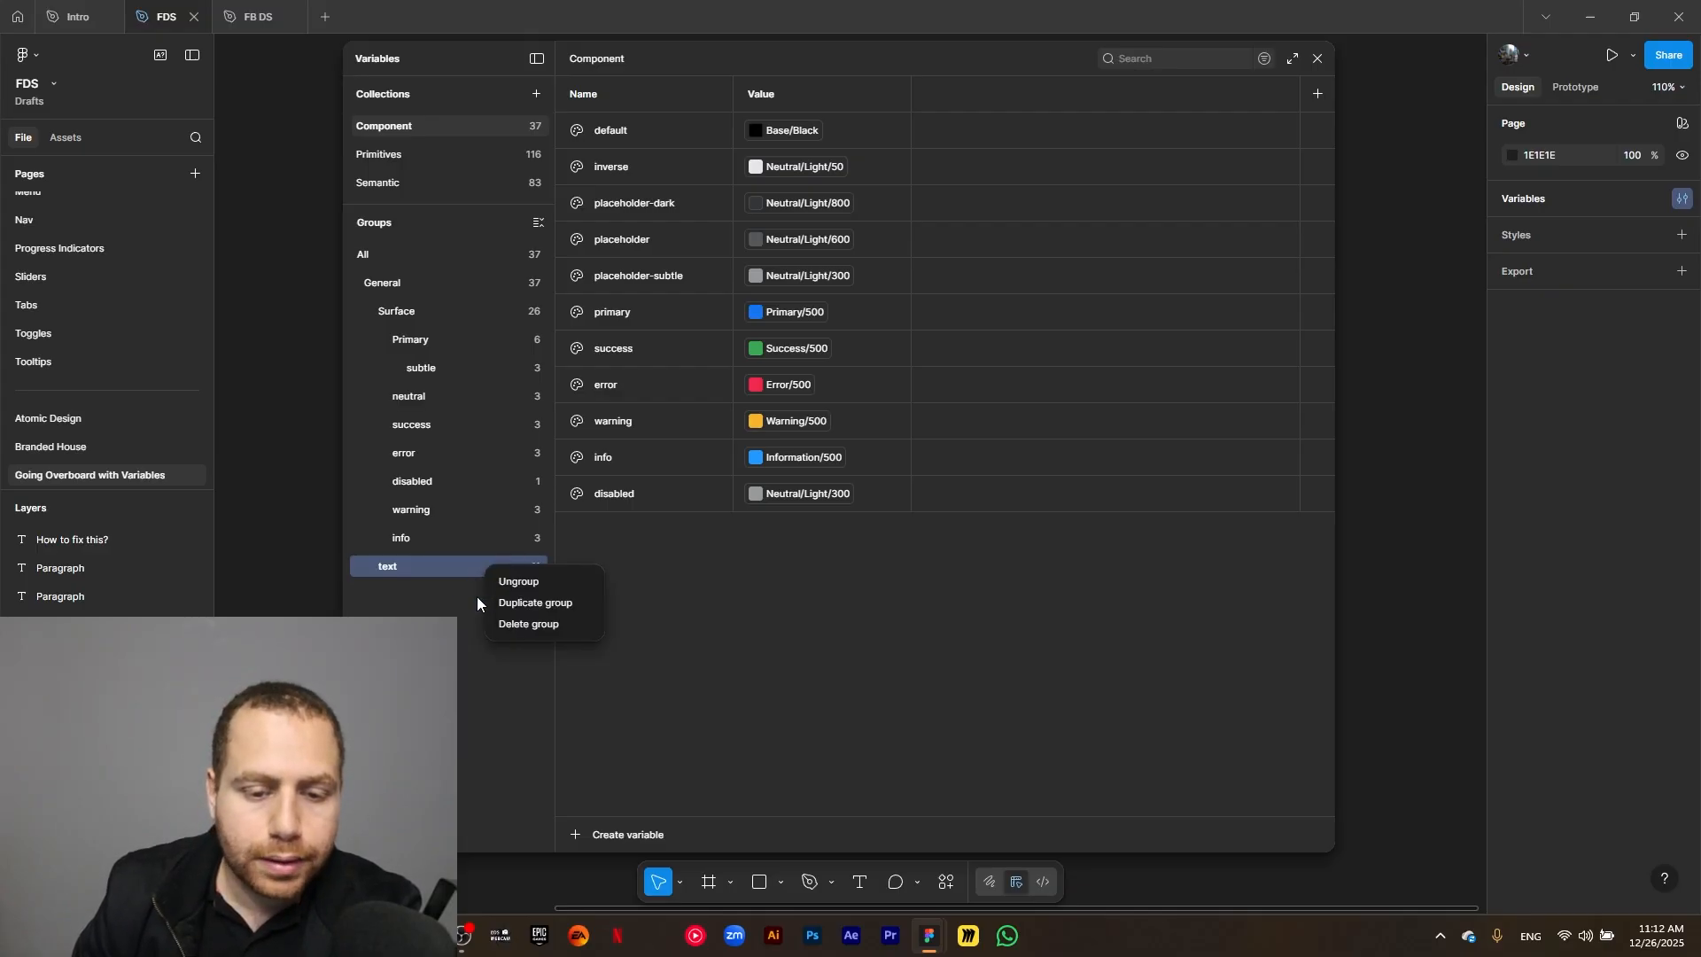
pyautogui.click(503, 602)
pyautogui.doubleClick(397, 602)
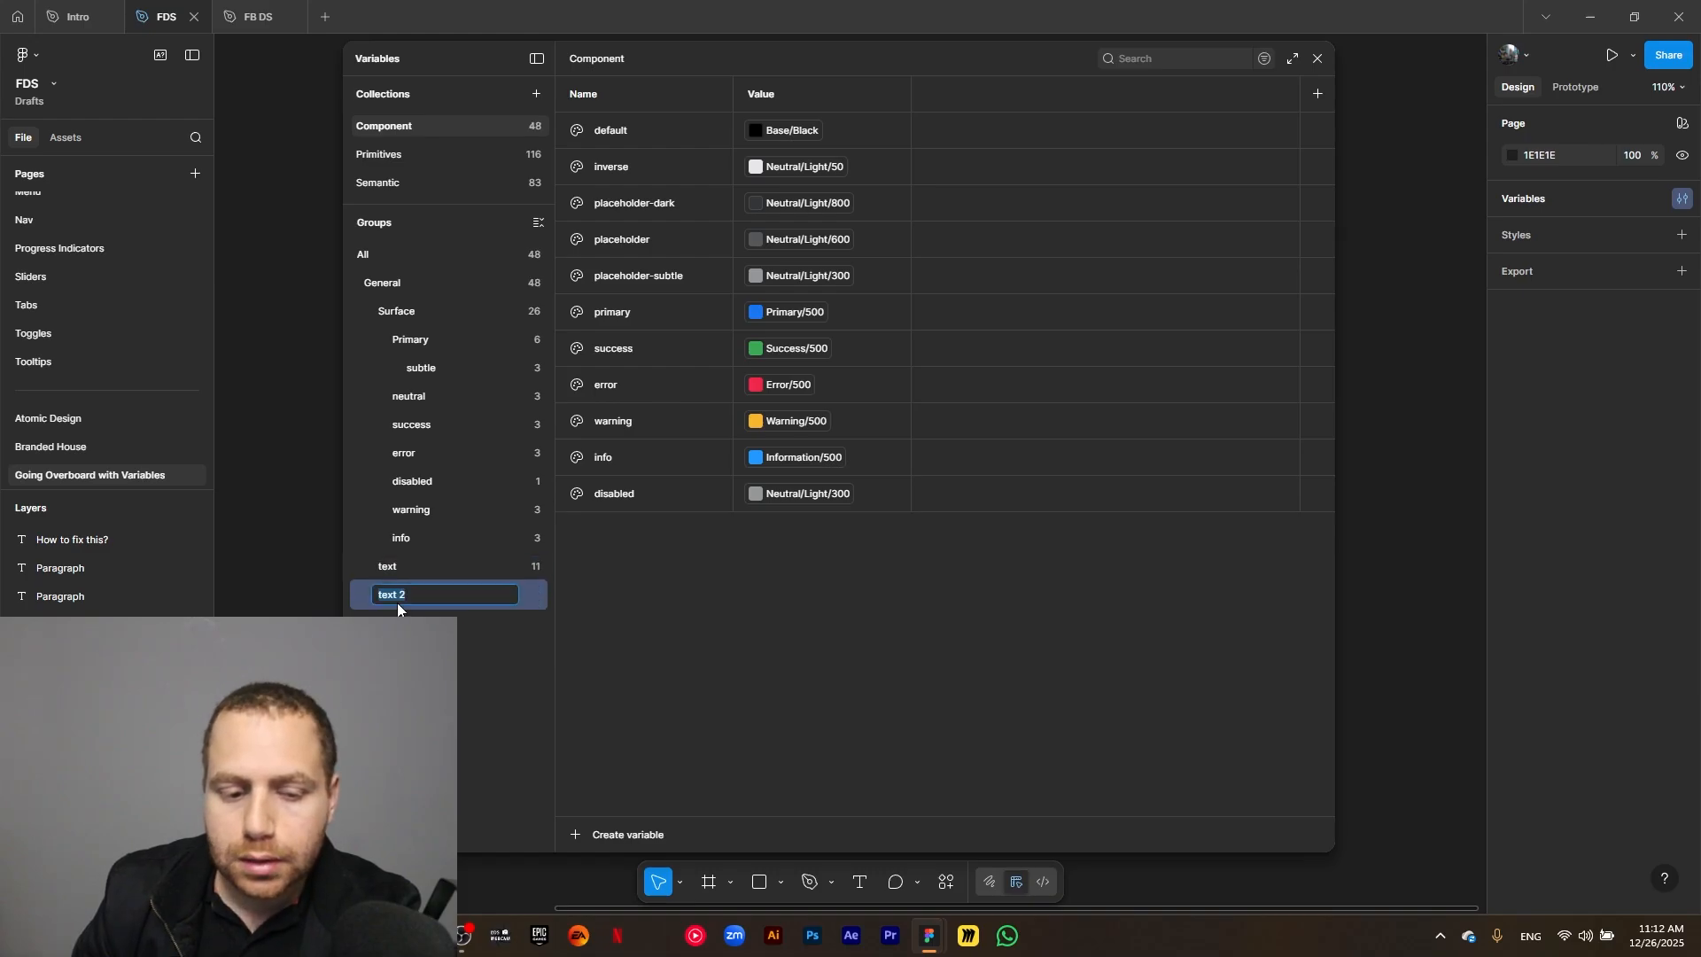
pyautogui.write('icon')
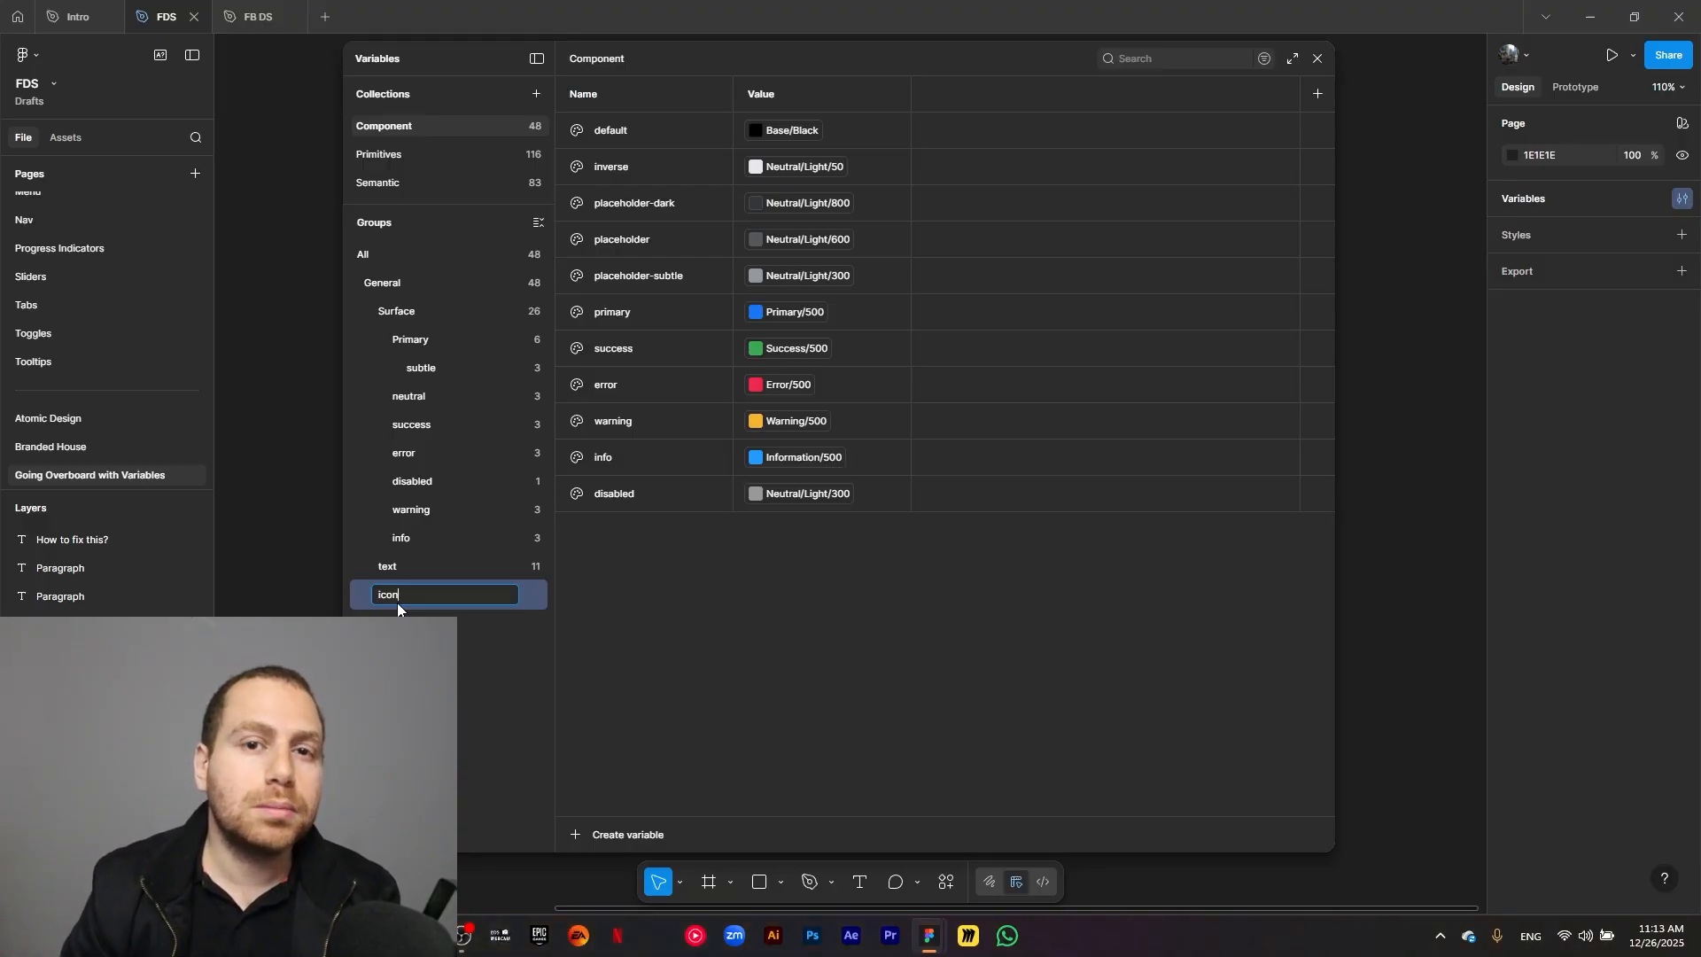
pyautogui.click(463, 657)
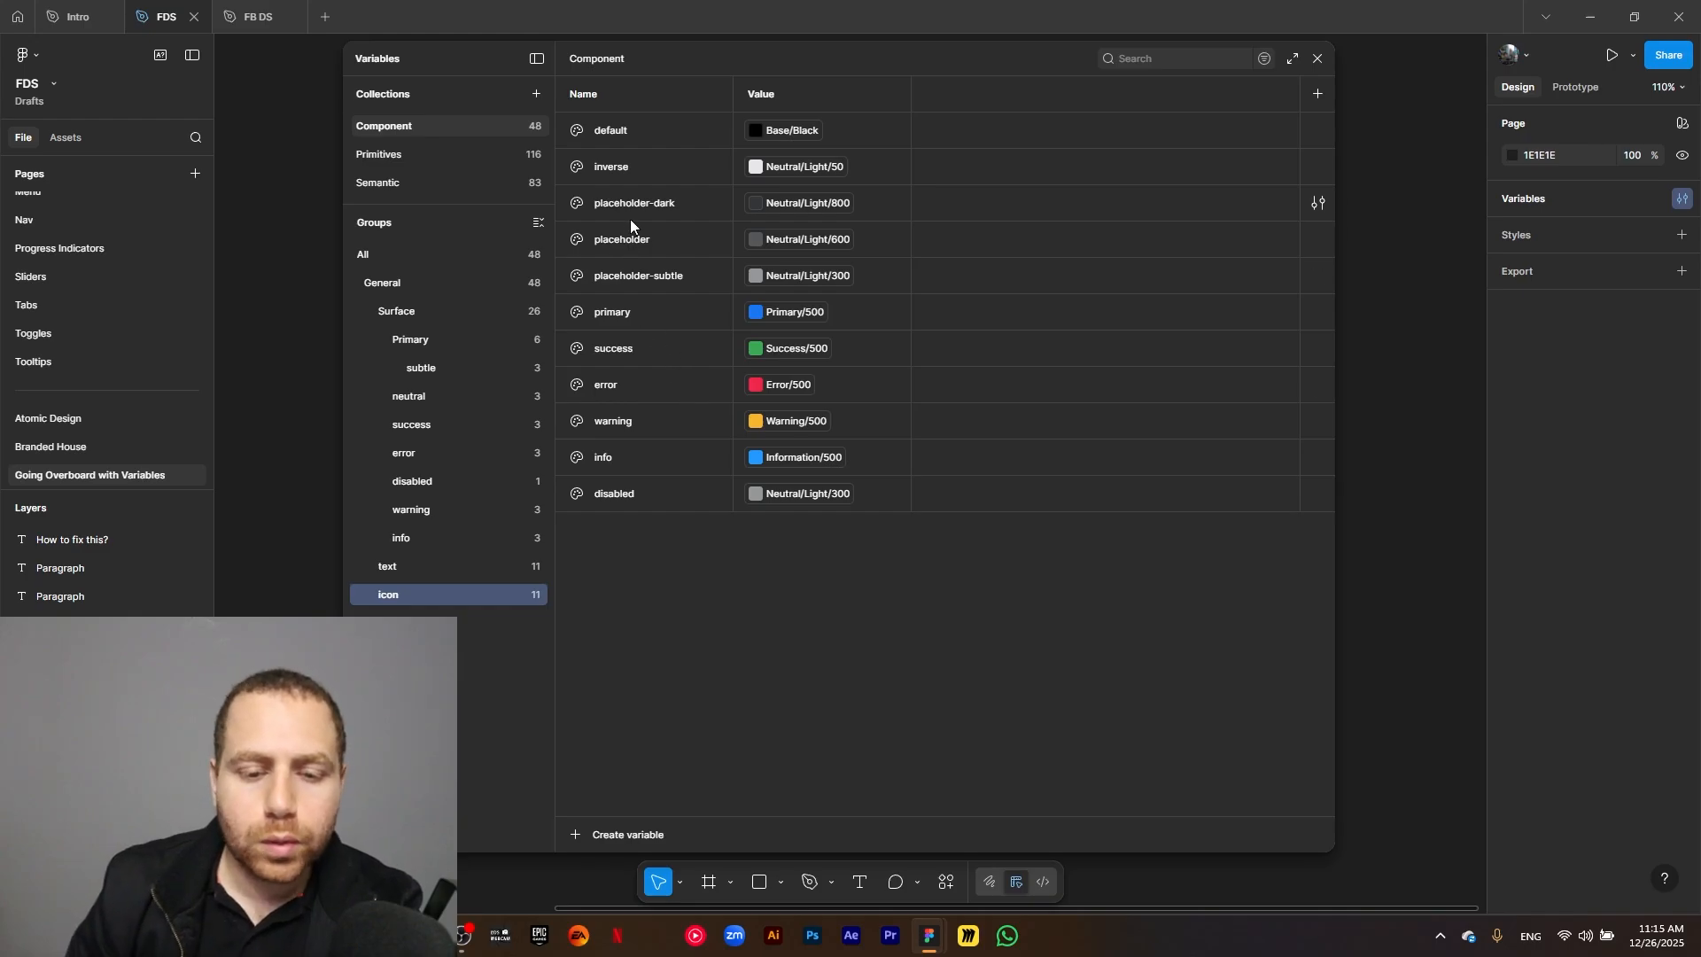
# Add a color variable named unselected after placeholder-subtle in the icon group and link it to Neutral/Light/50.
pyautogui.click(656, 273)
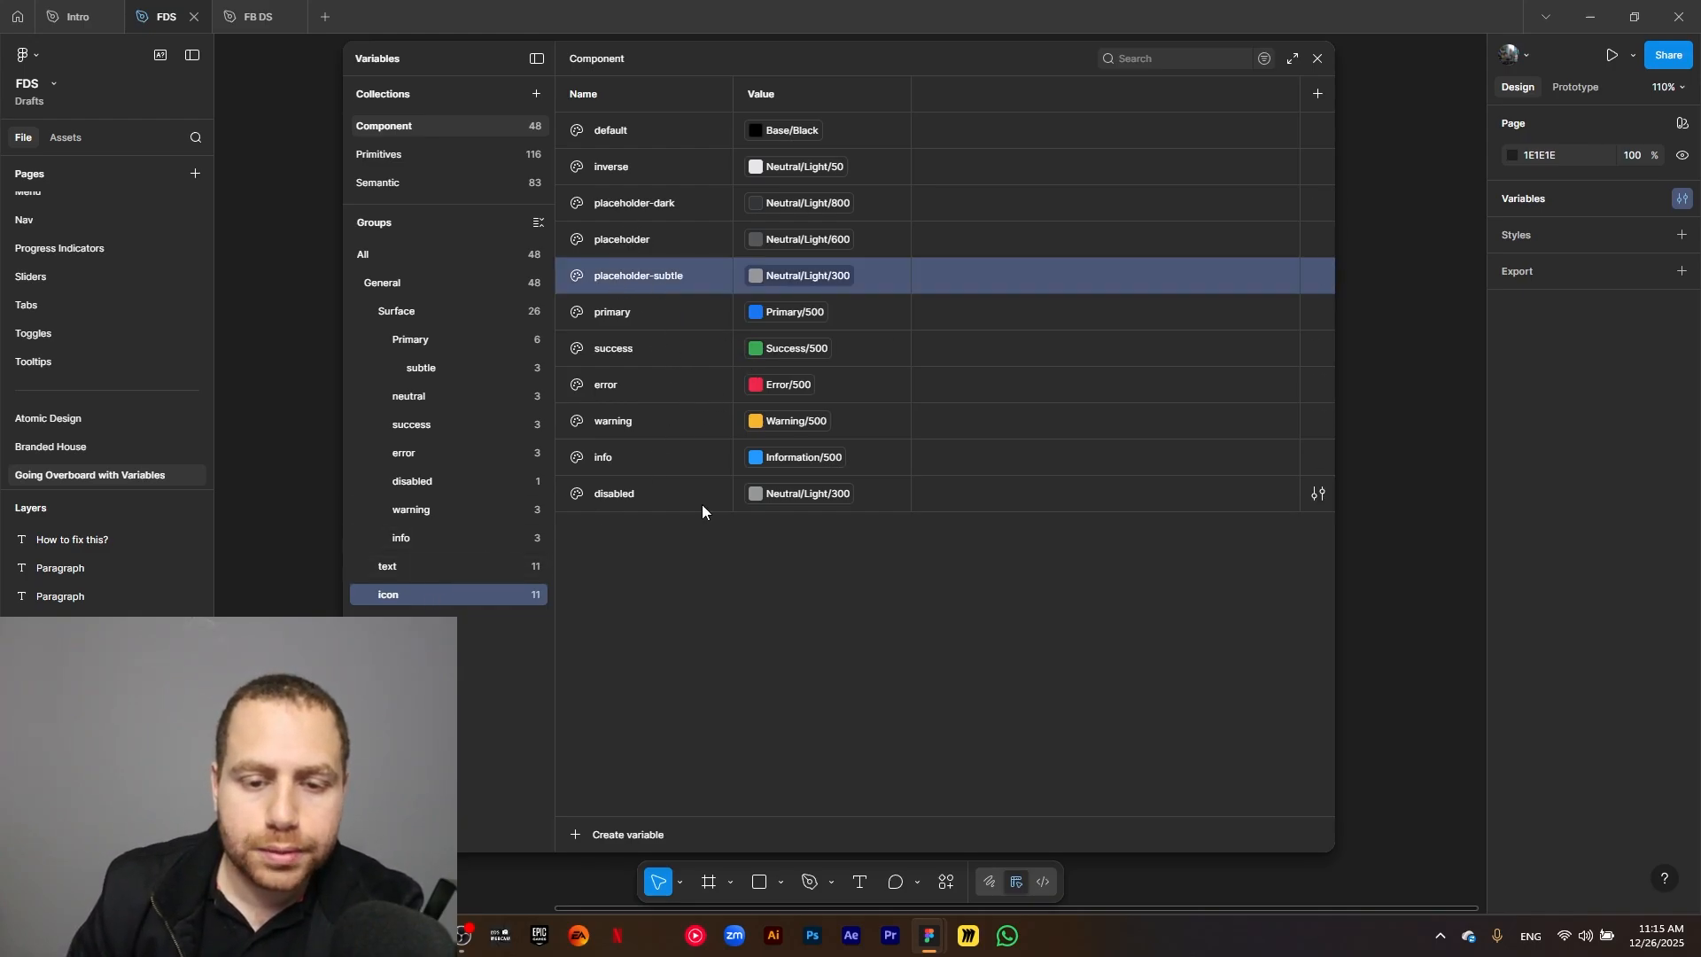
pyautogui.click(576, 838)
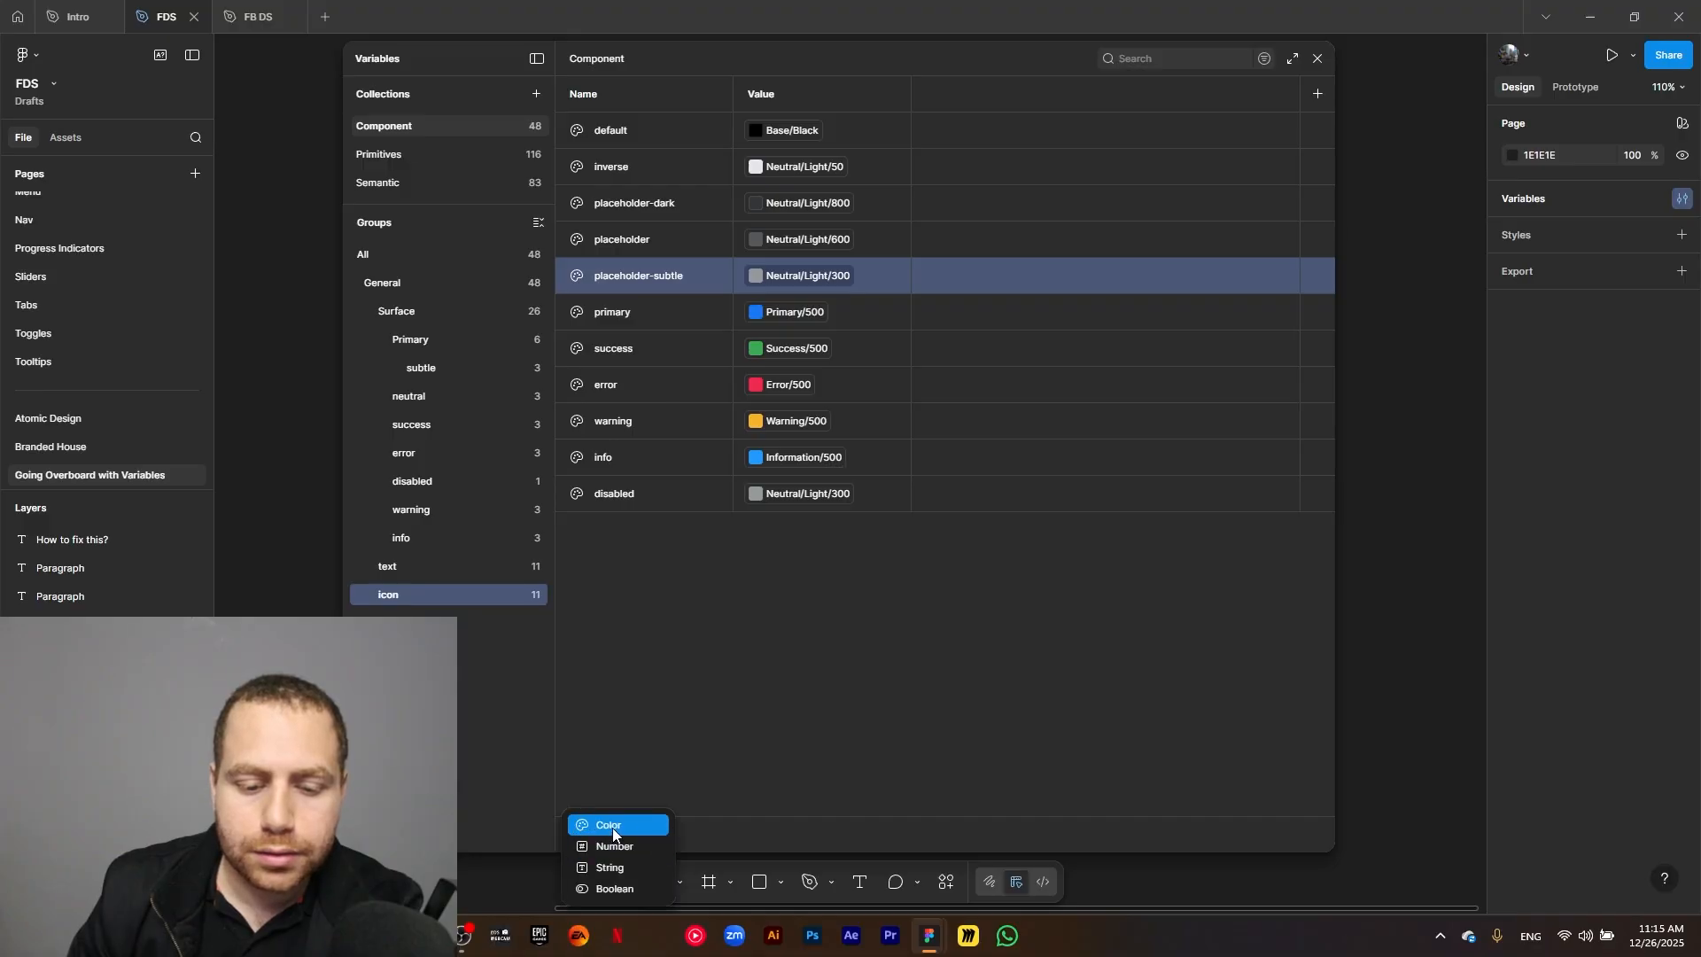
pyautogui.click(613, 828)
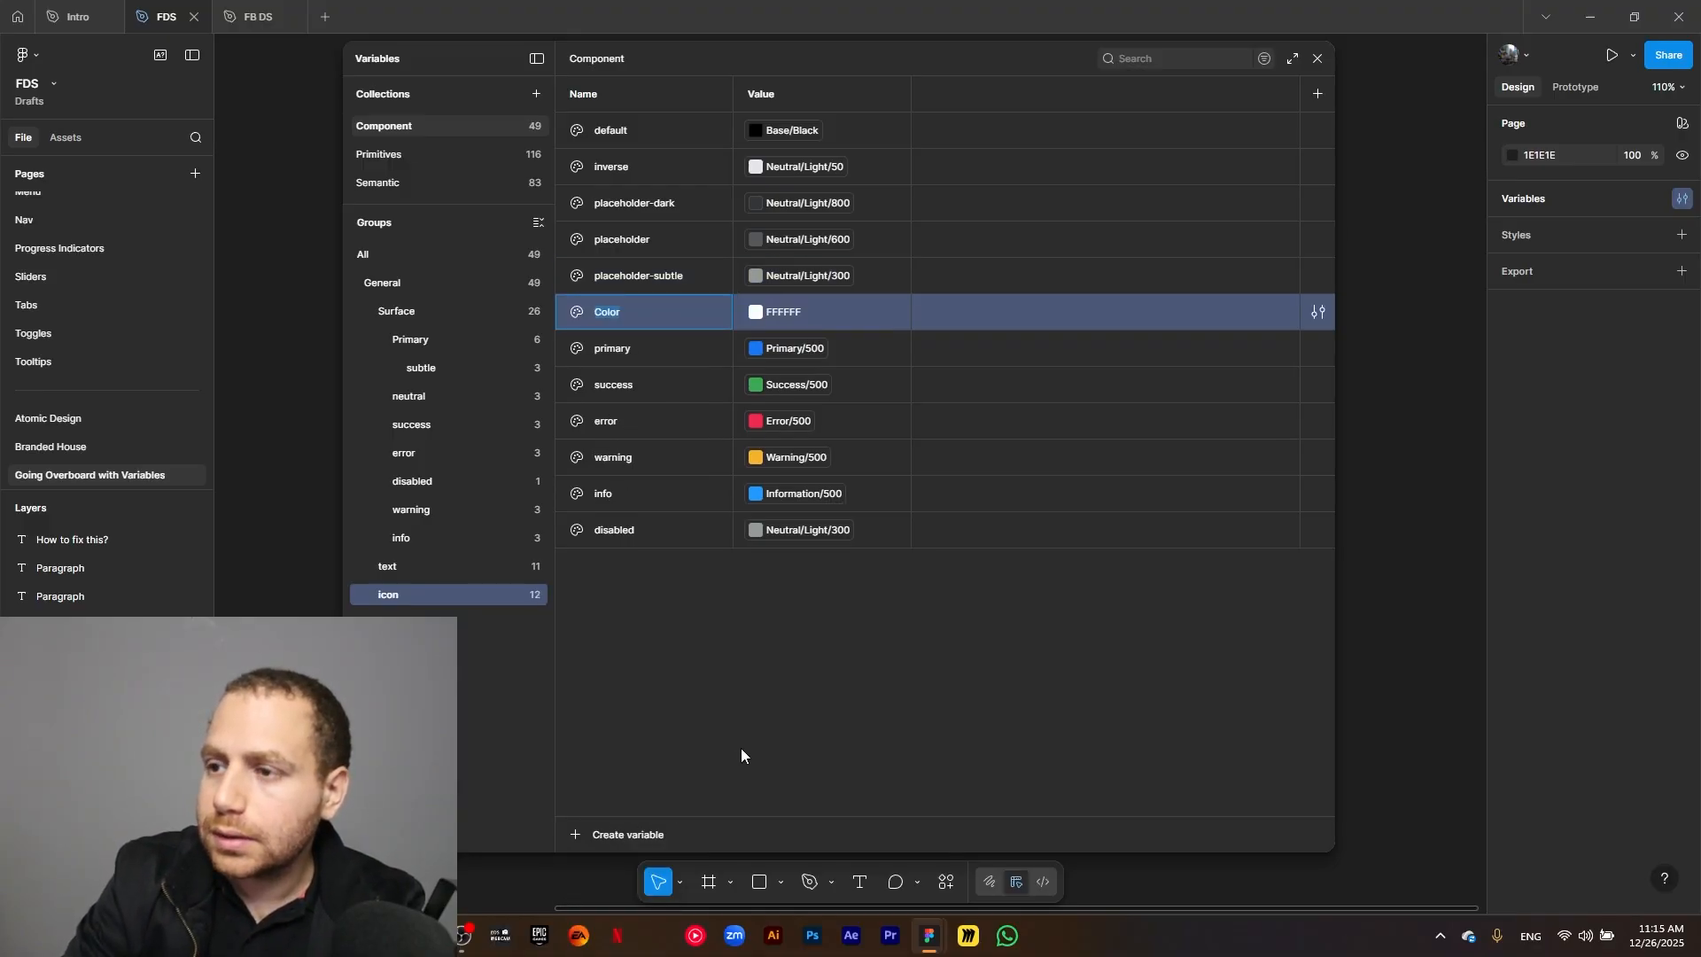
pyautogui.write('unselected')
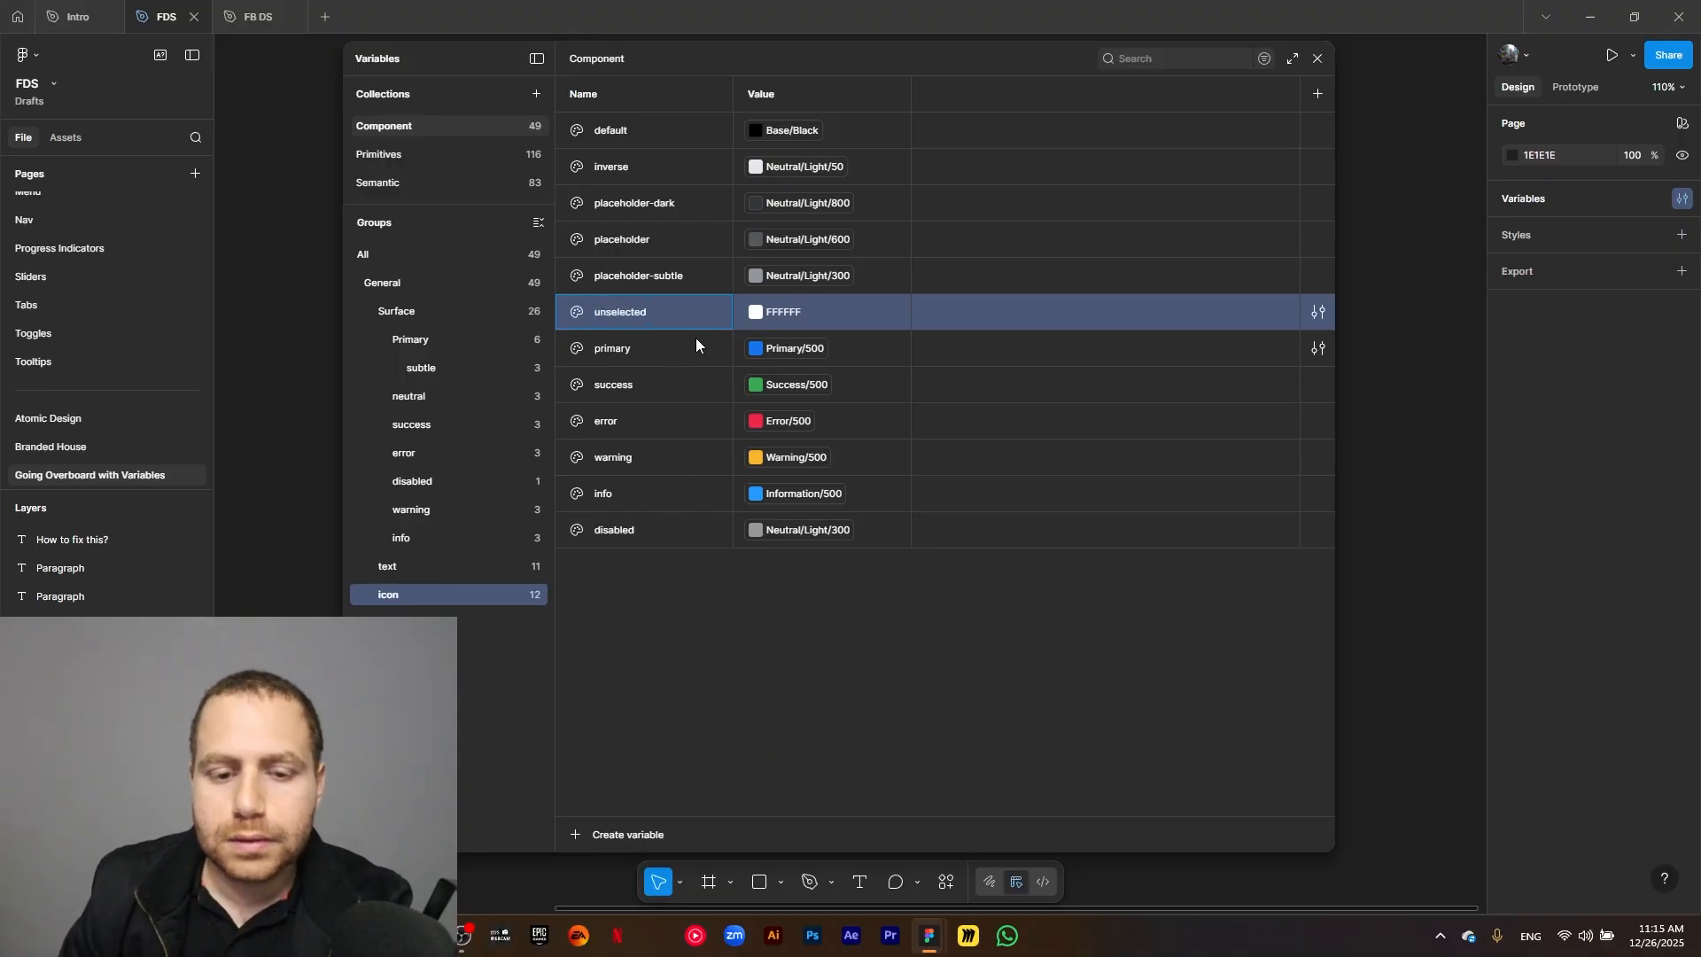
pyautogui.click(756, 312)
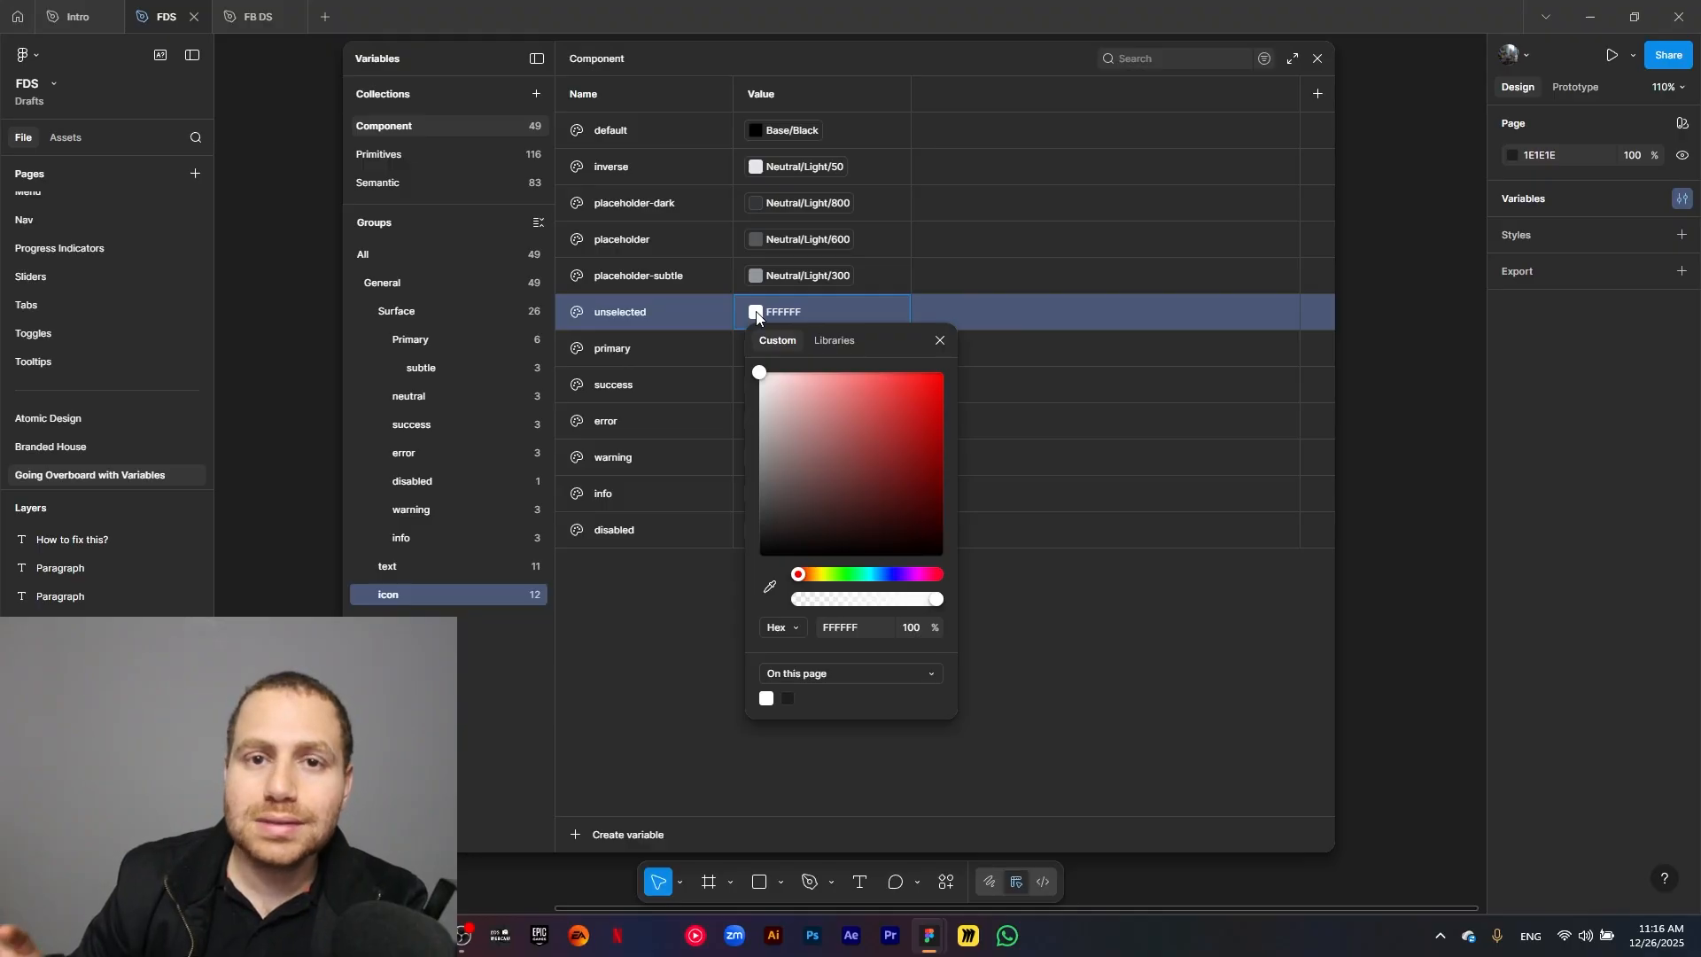
pyautogui.click(838, 343)
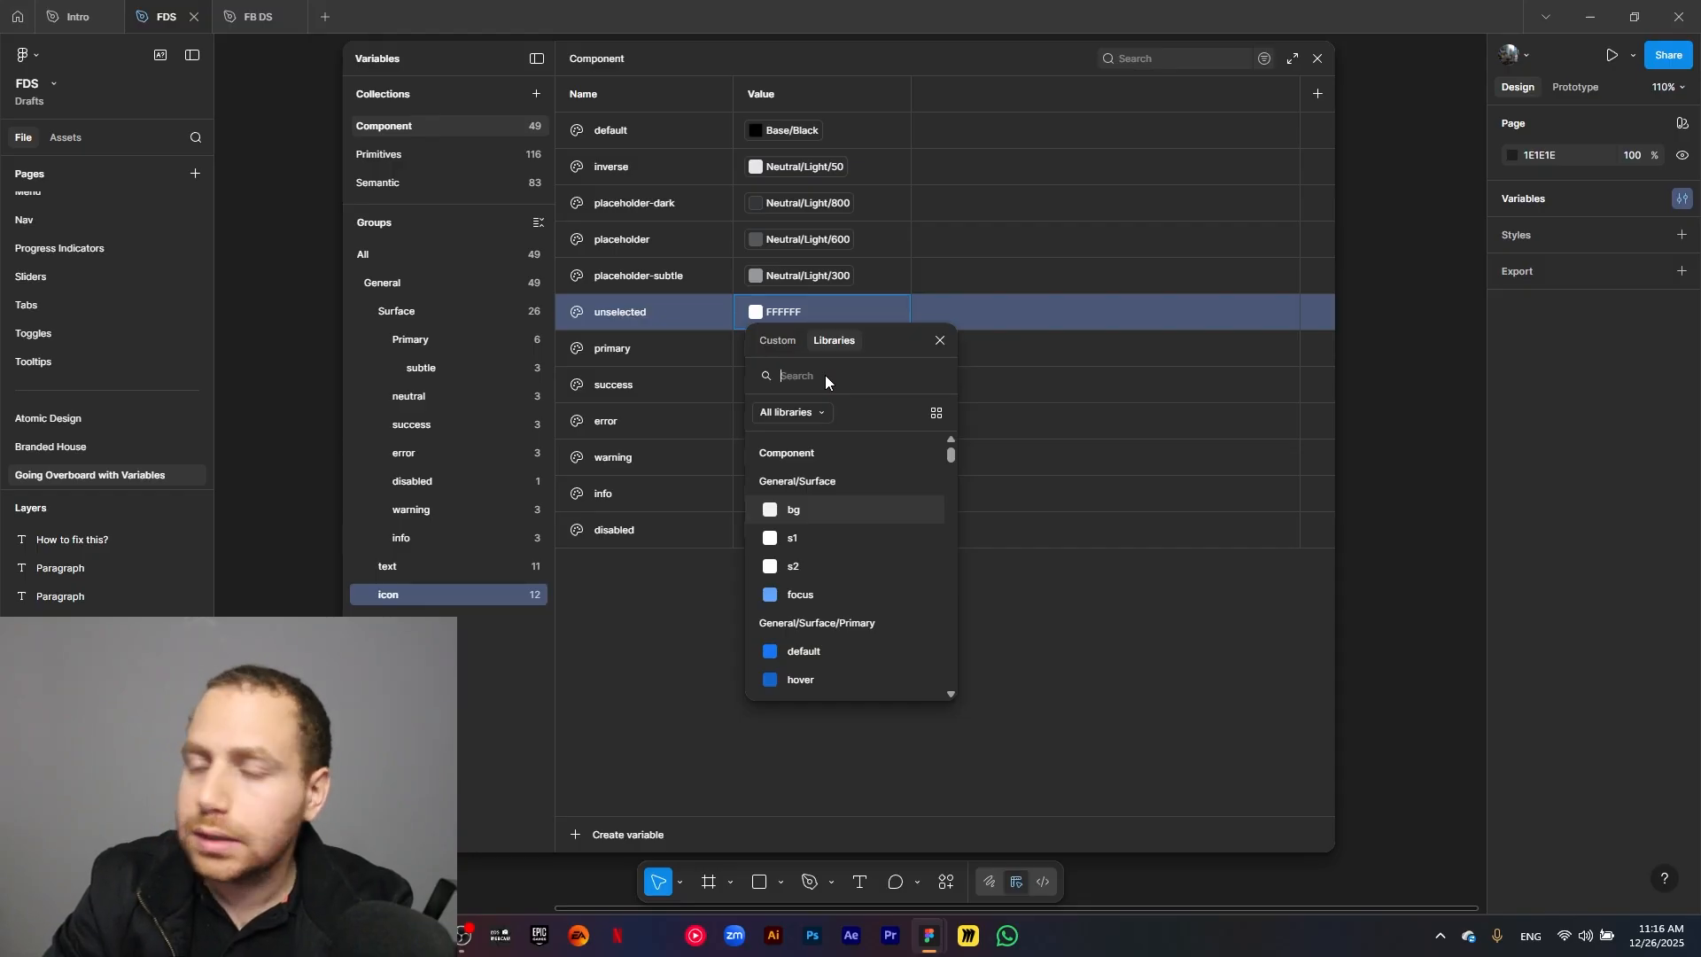
pyautogui.write('neutral light')
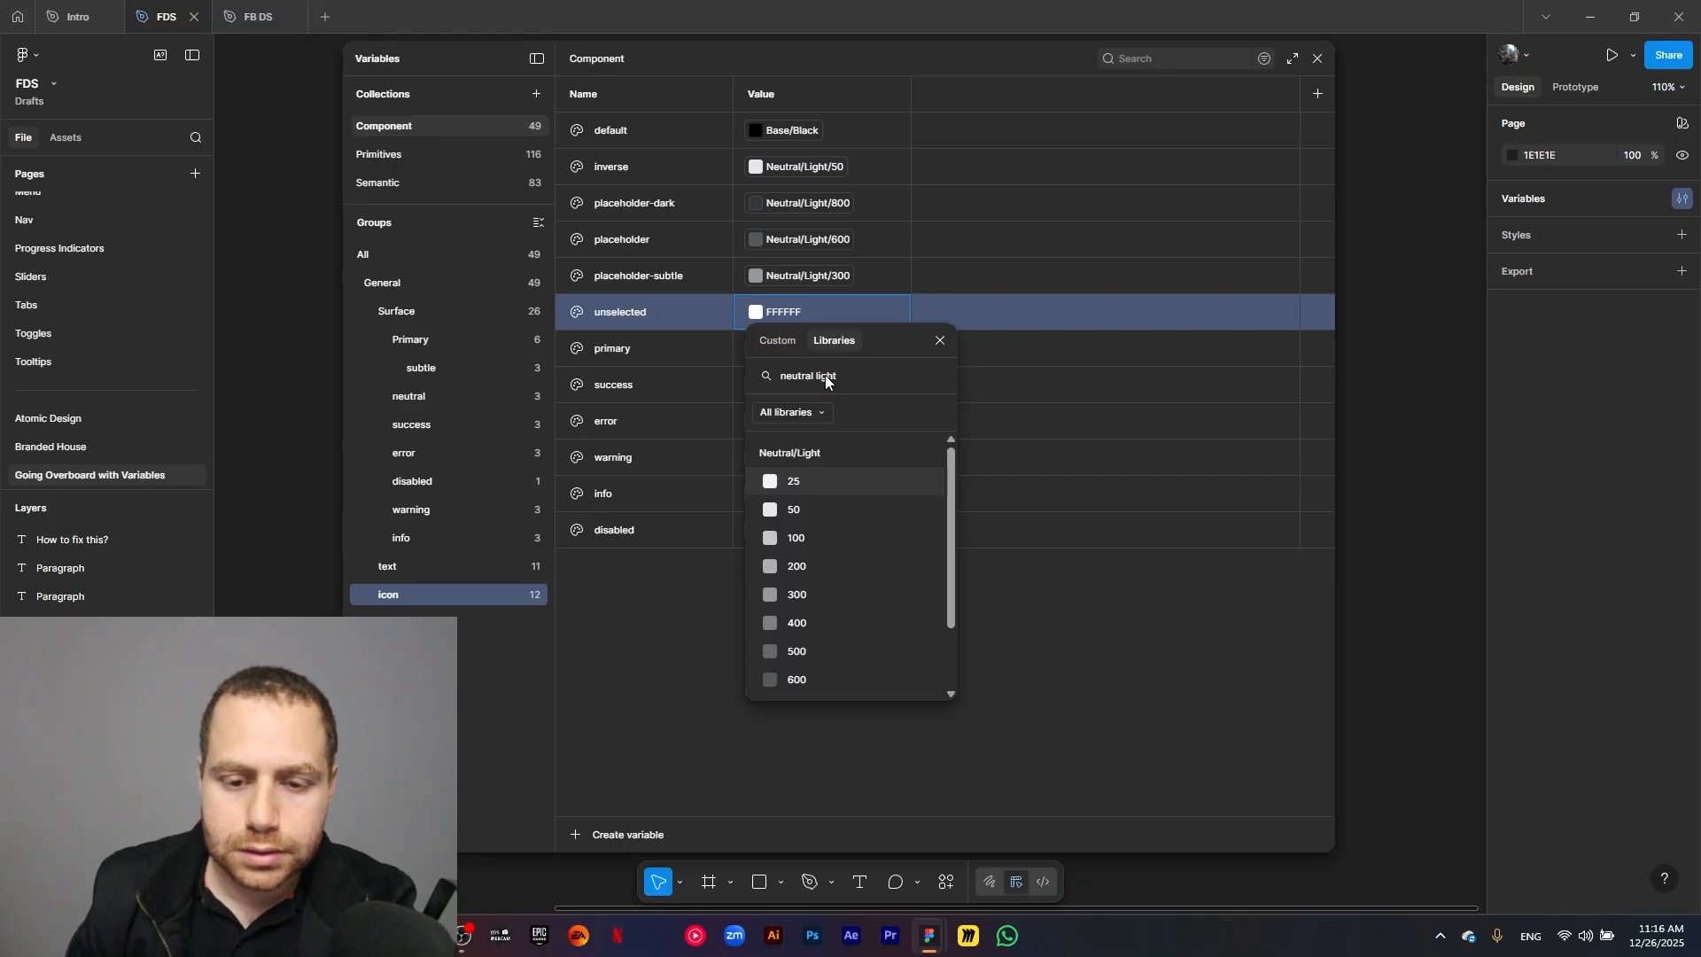
pyautogui.click(823, 515)
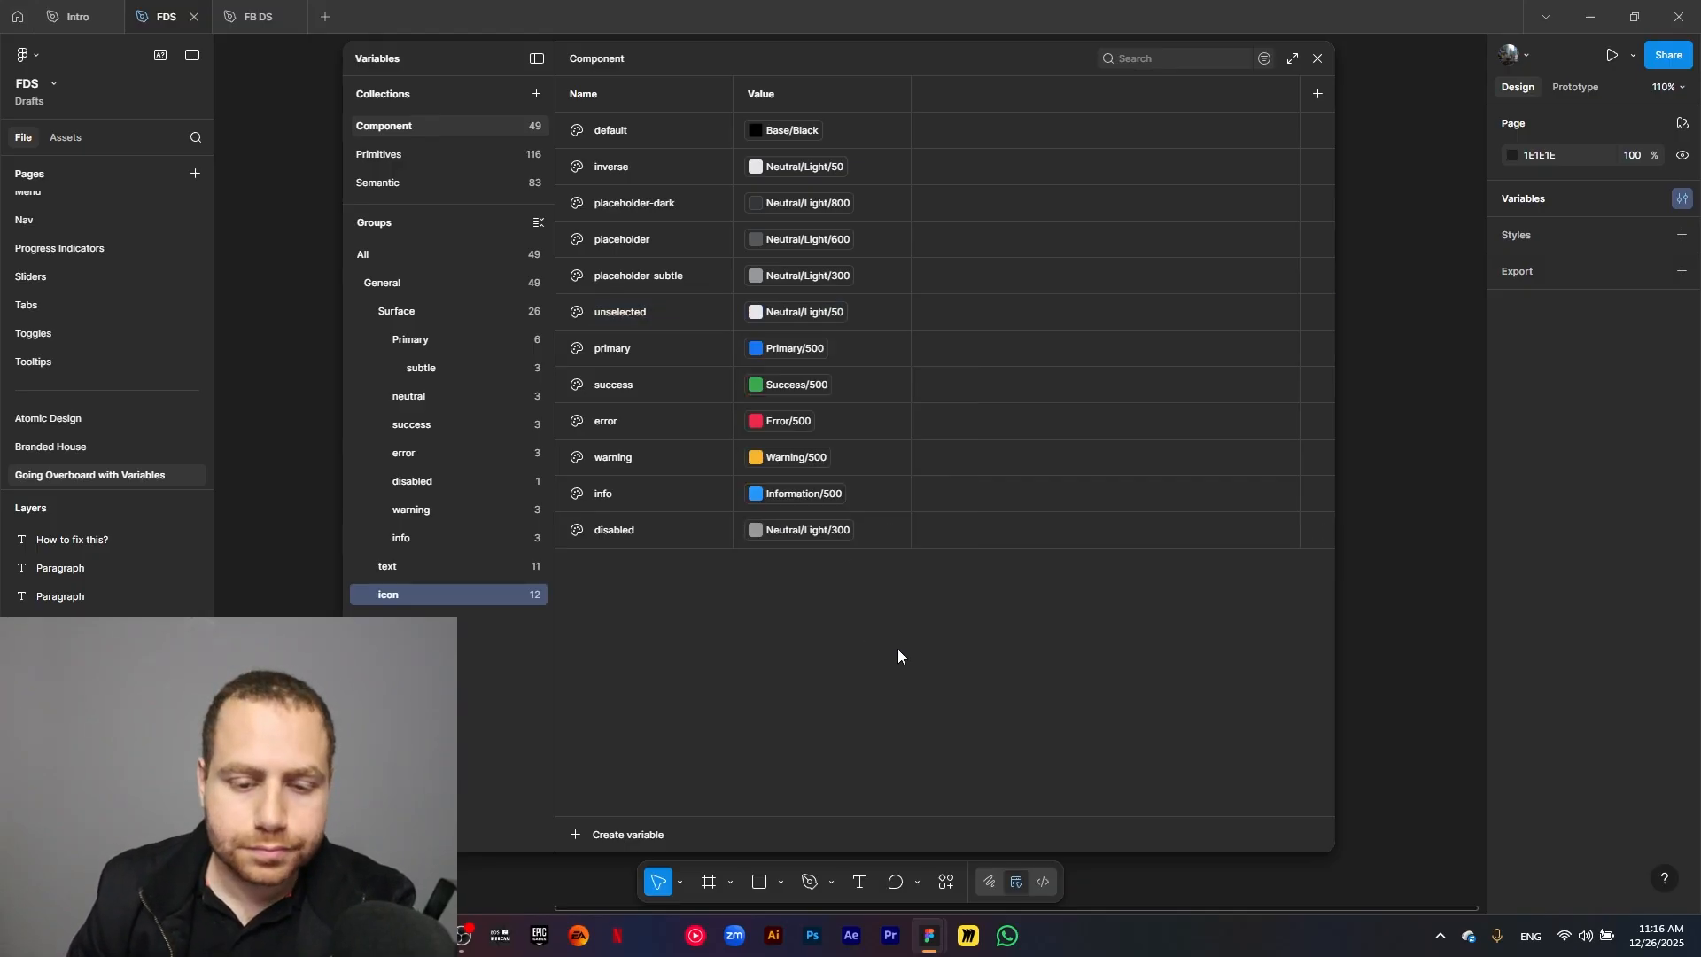
# Create a color variable named default in a new primary subgroup of the icon group.
pyautogui.click(603, 834)
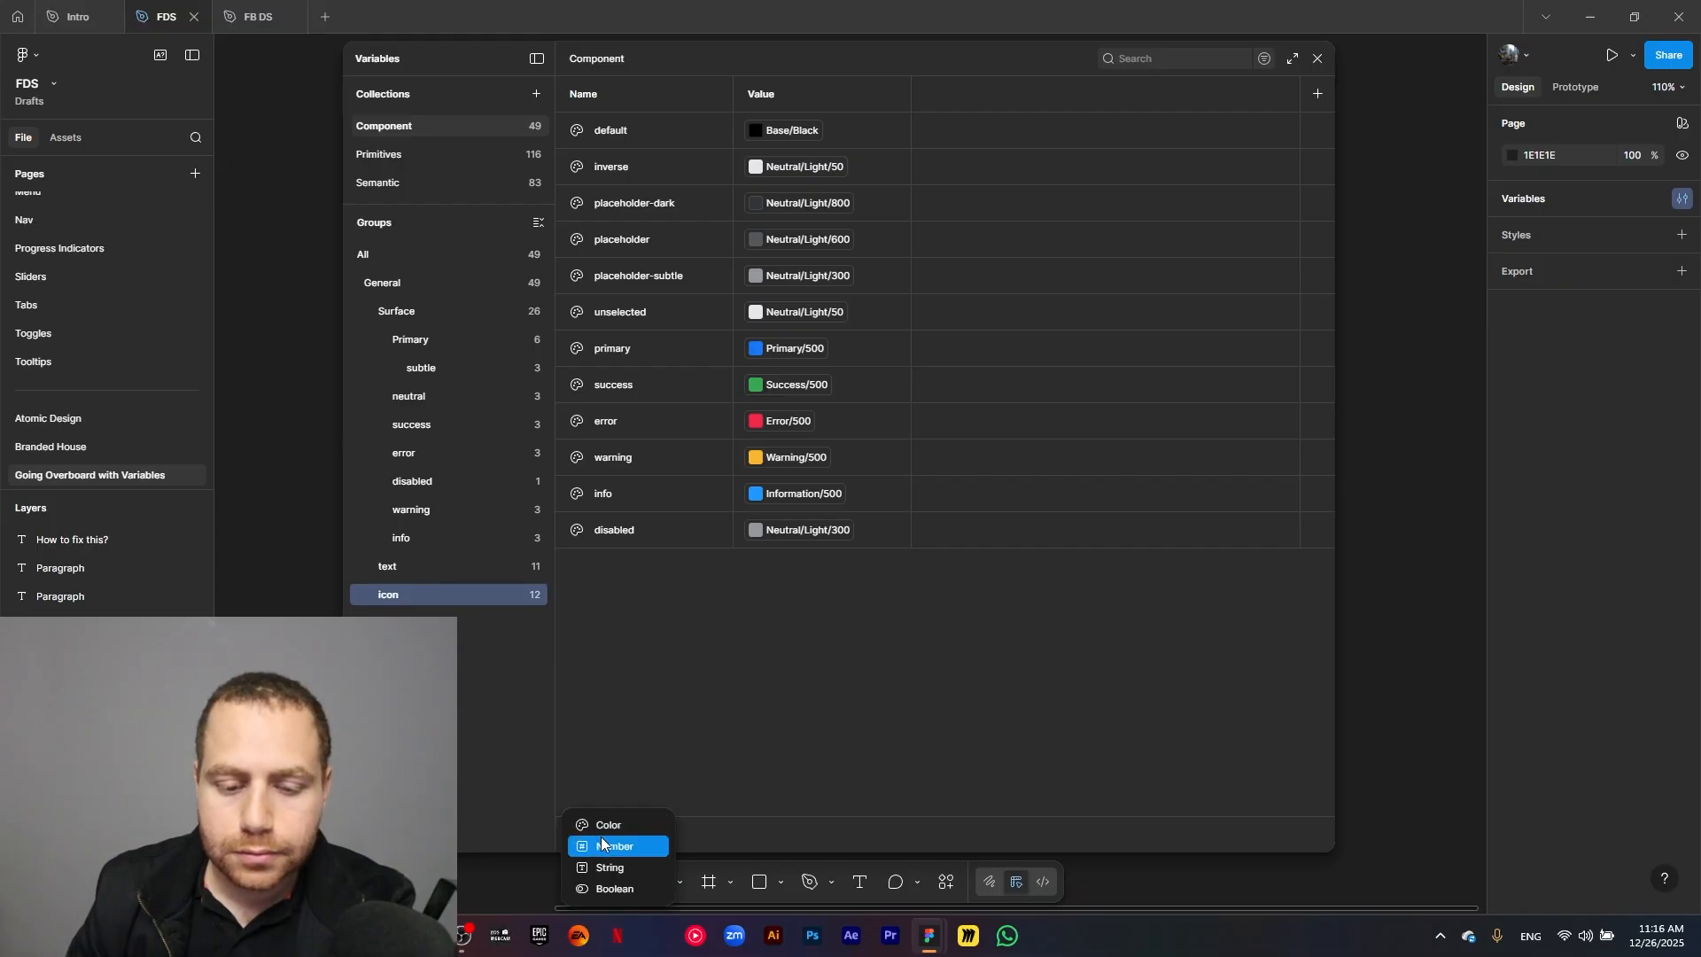
pyautogui.click(618, 815)
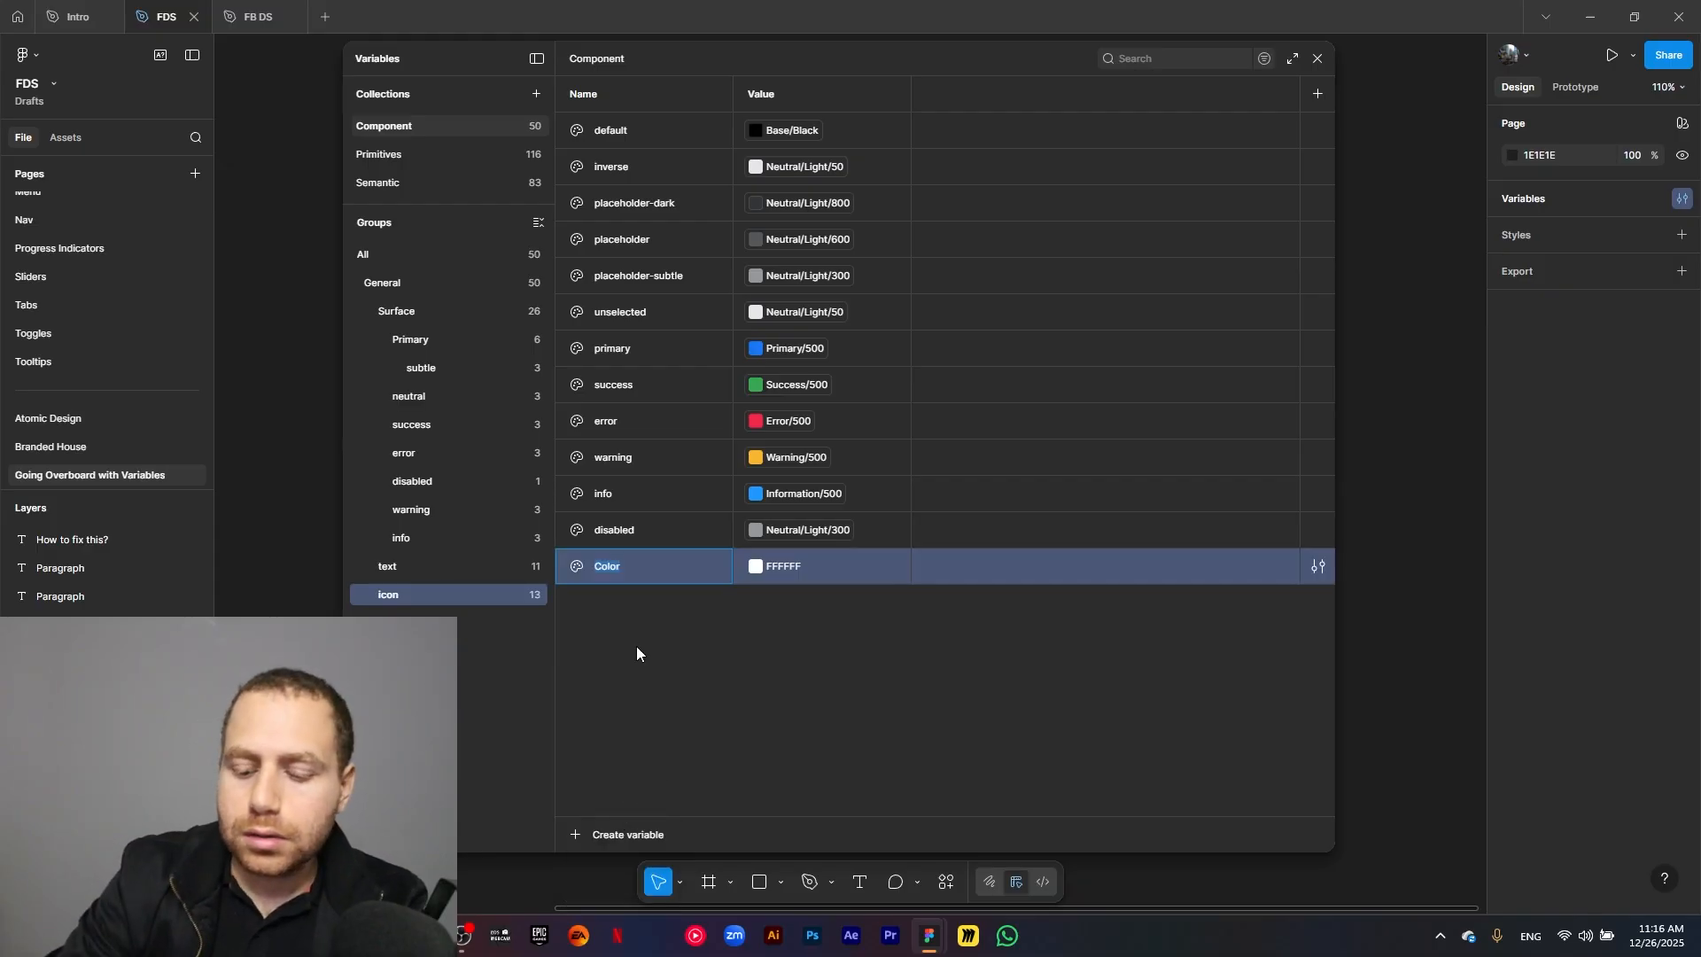
pyautogui.write('primary/d')
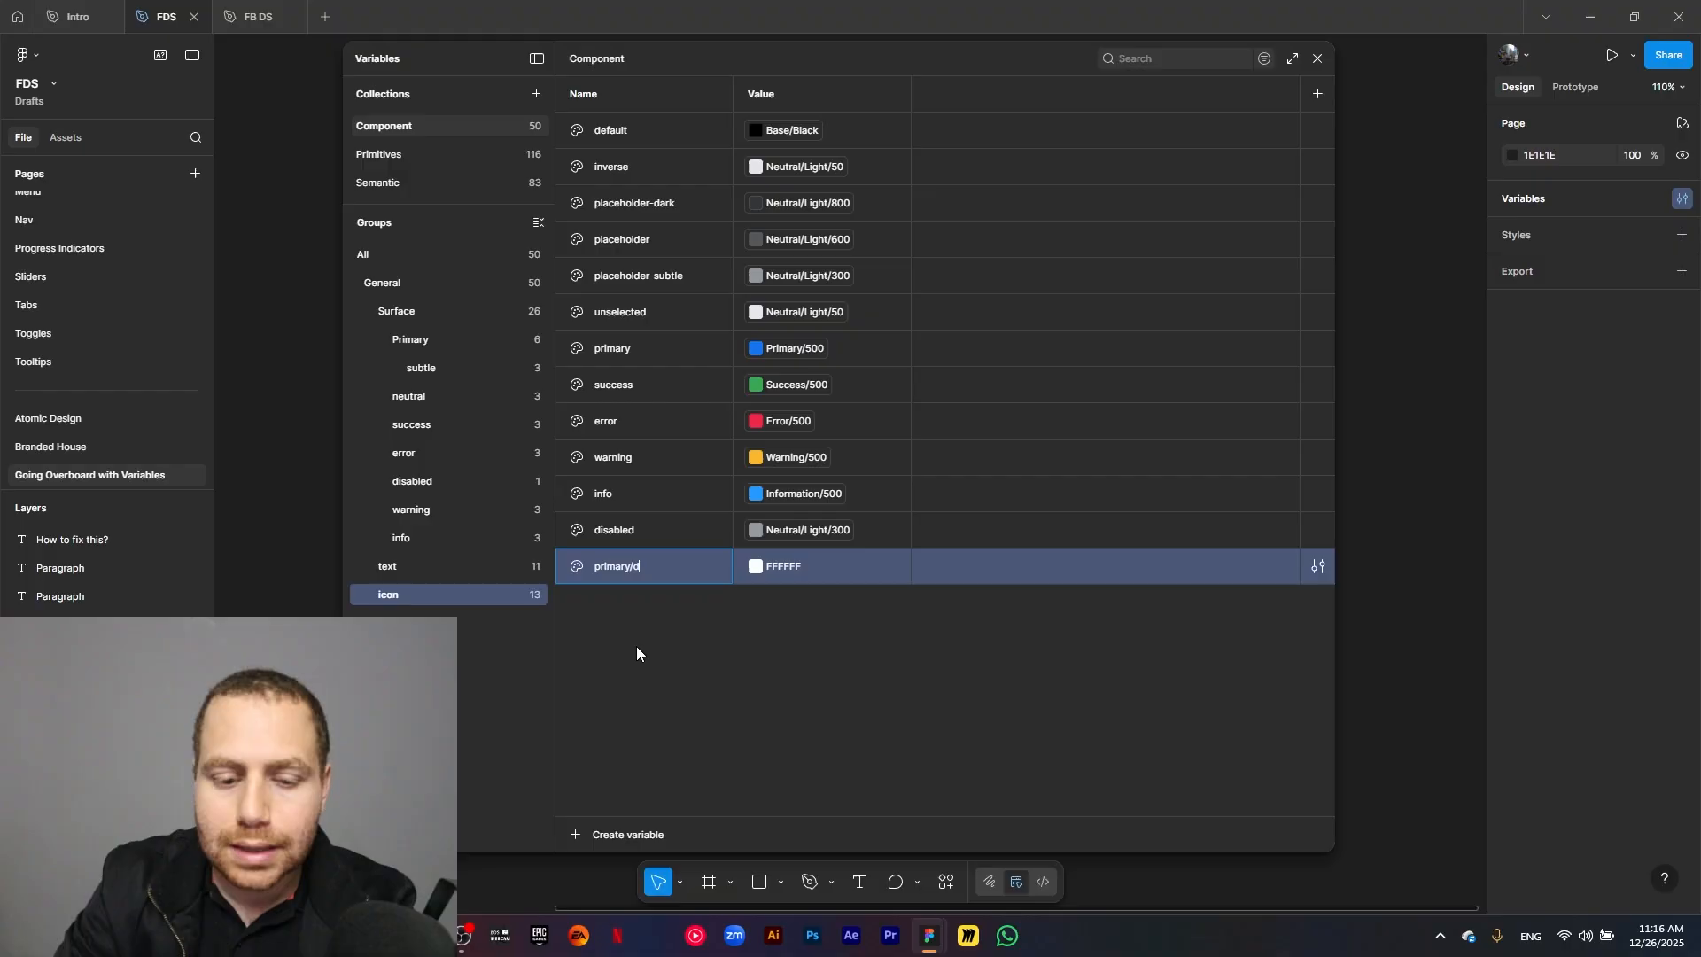
pyautogui.write('efault')
pyautogui.press('Return')
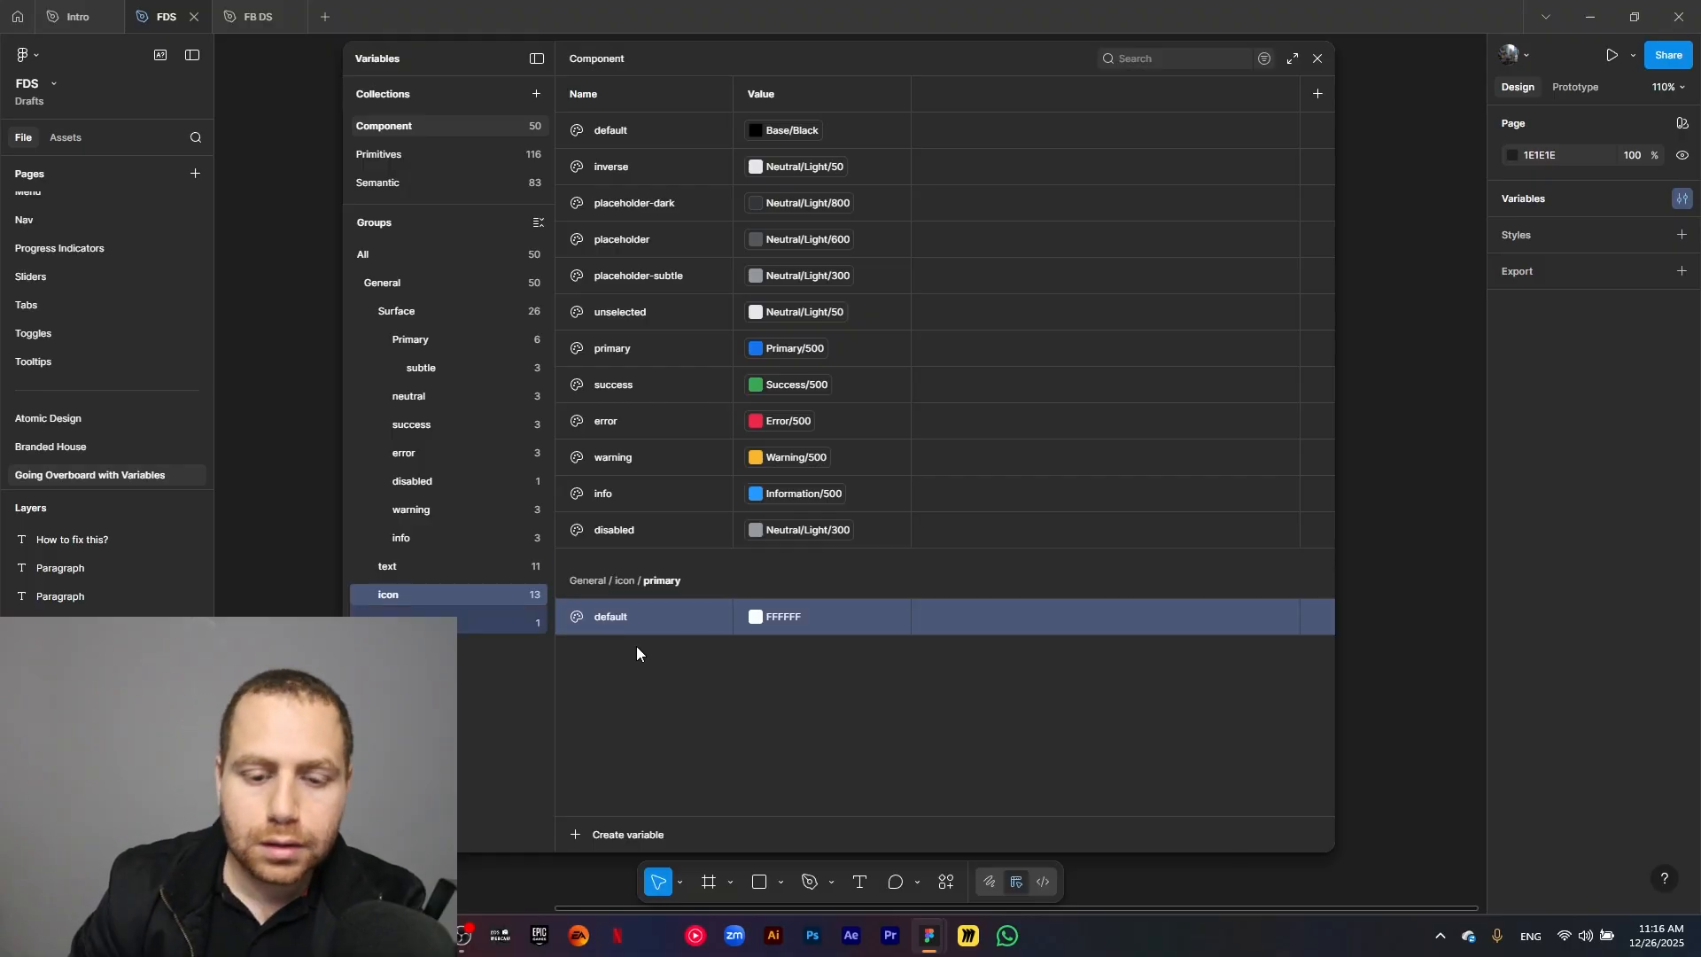
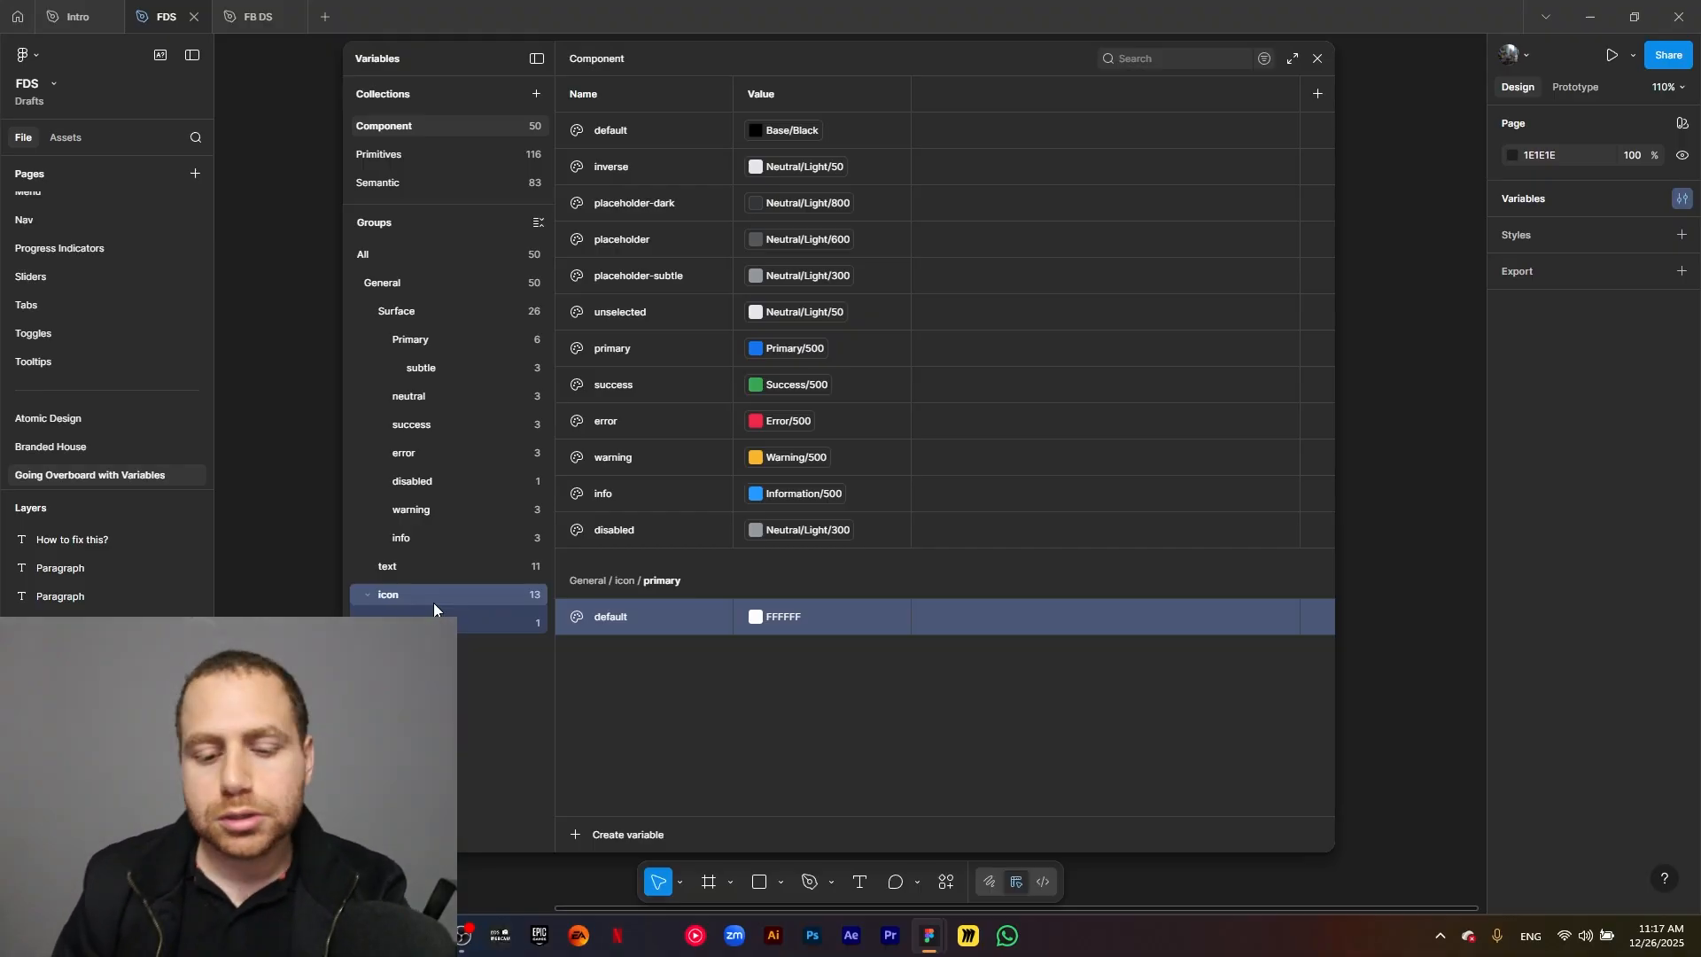
# Link the default variable of the icon group's primary subgroup to the semantic color Primary/500.
pyautogui.click(757, 616)
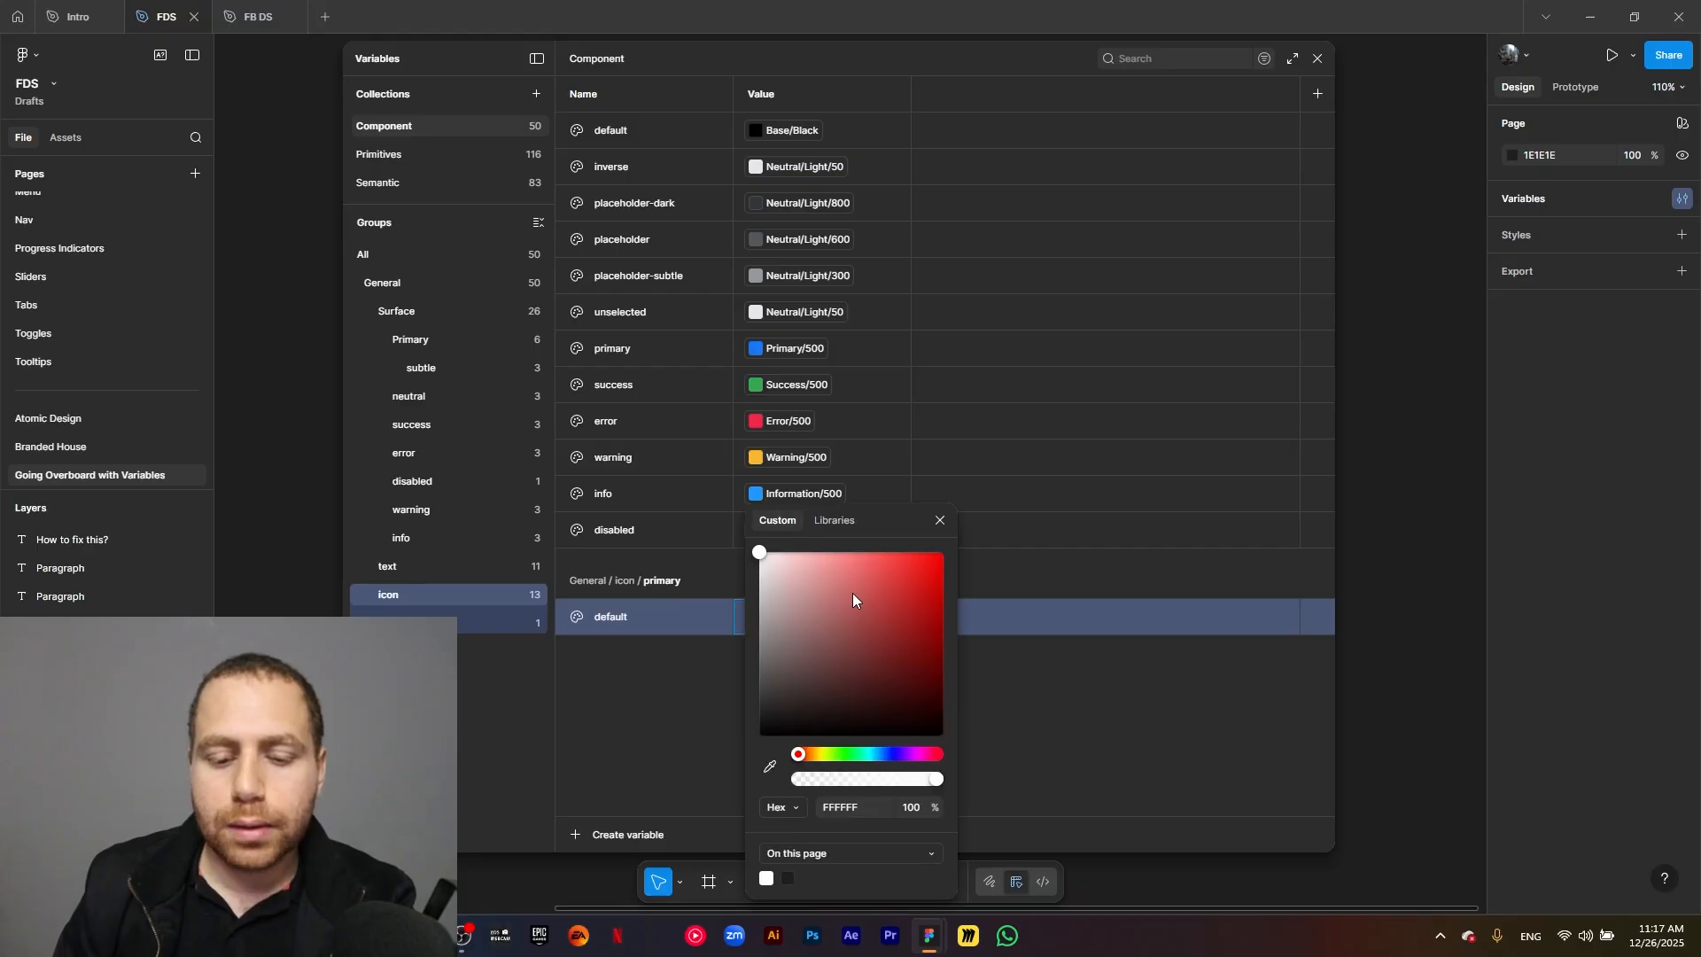
pyautogui.click(847, 519)
pyautogui.write('primary')
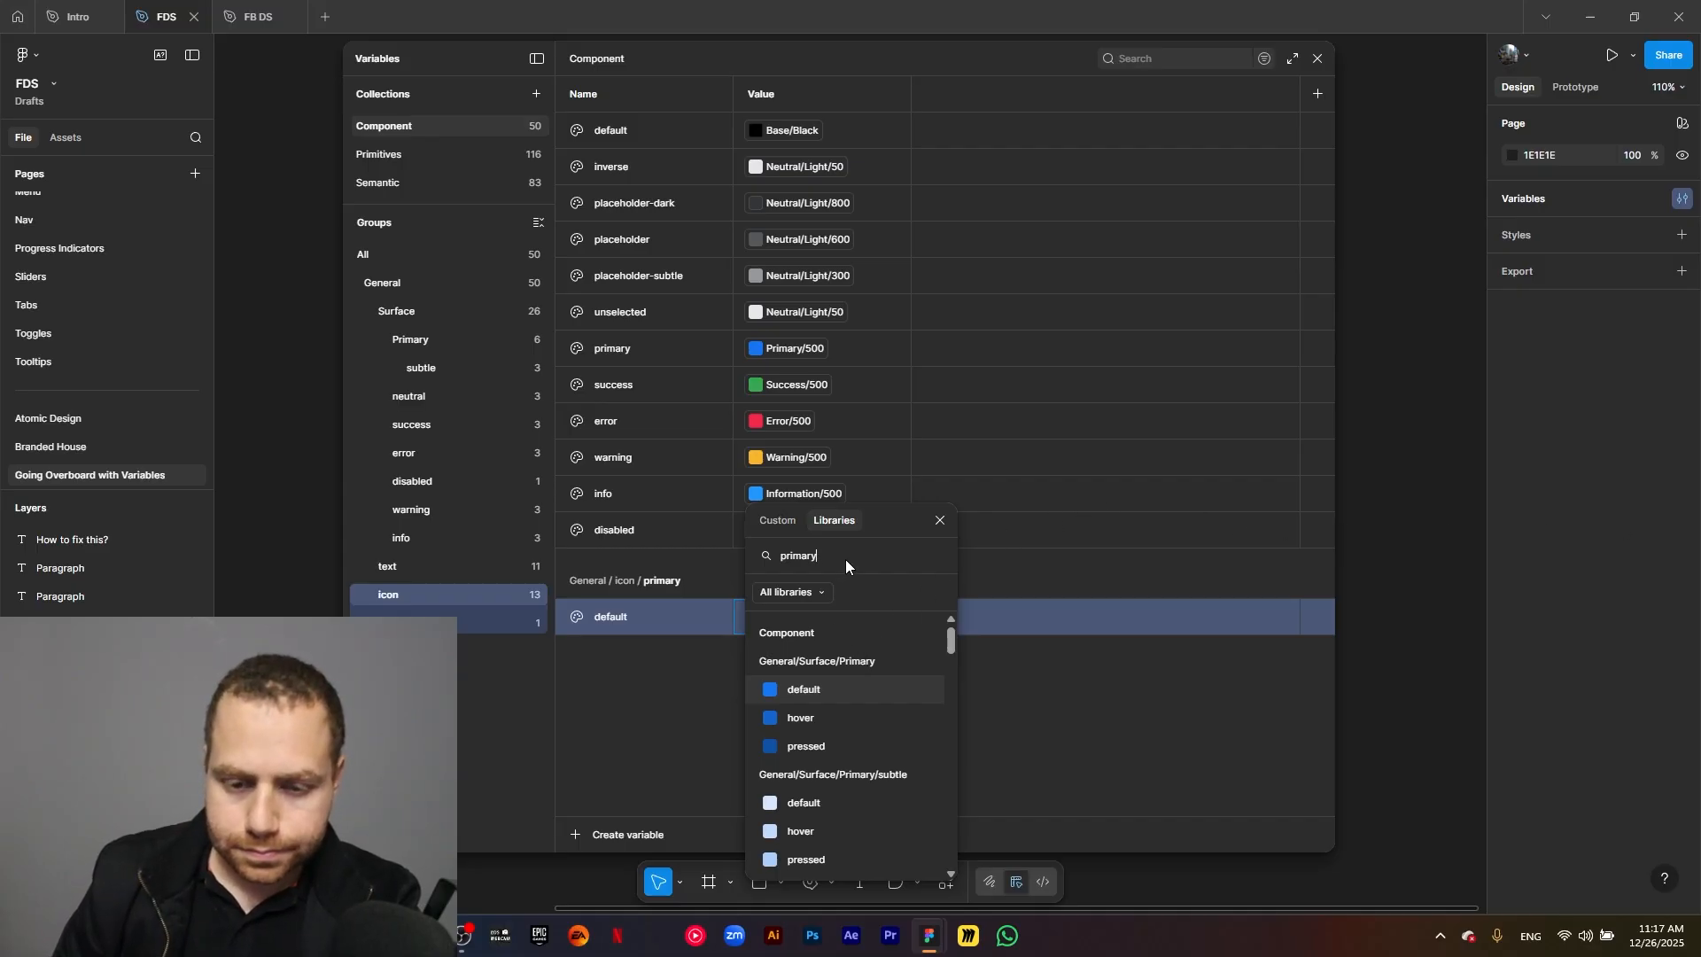
pyautogui.write('500')
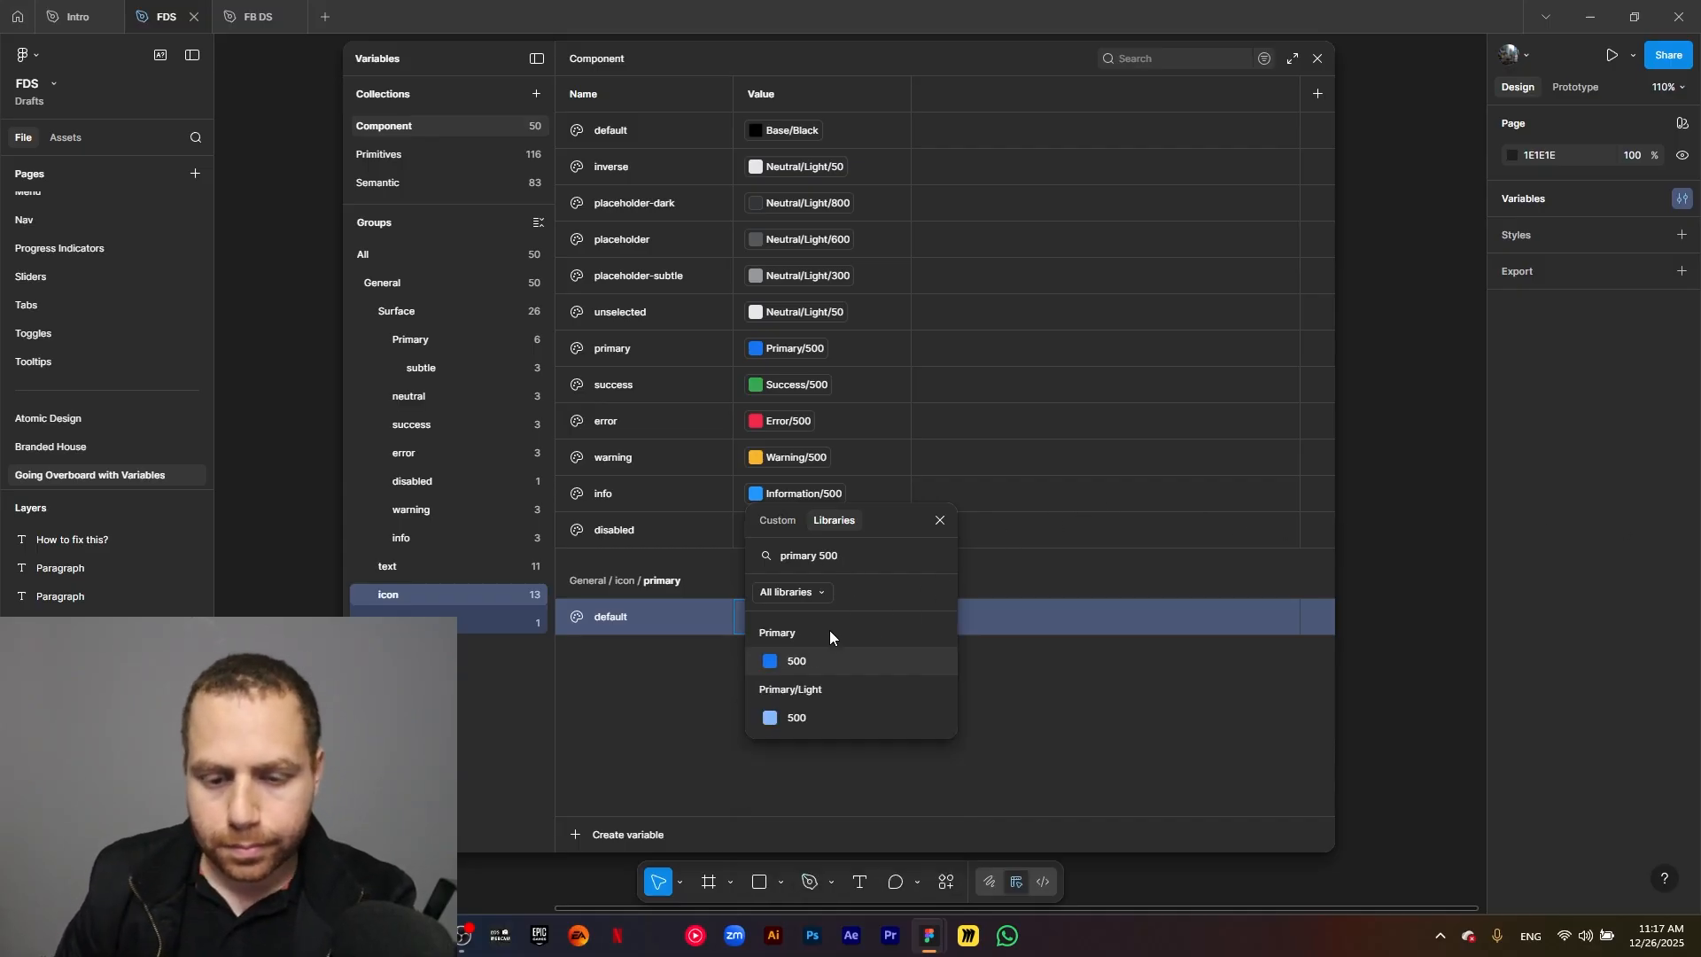
pyautogui.click(830, 656)
pyautogui.click(742, 720)
# Add hover and pressed variables to the icon group's primary subgroup as copies of its default variable.
pyautogui.click(661, 624)
pyautogui.hotkey('shift', 'Return')
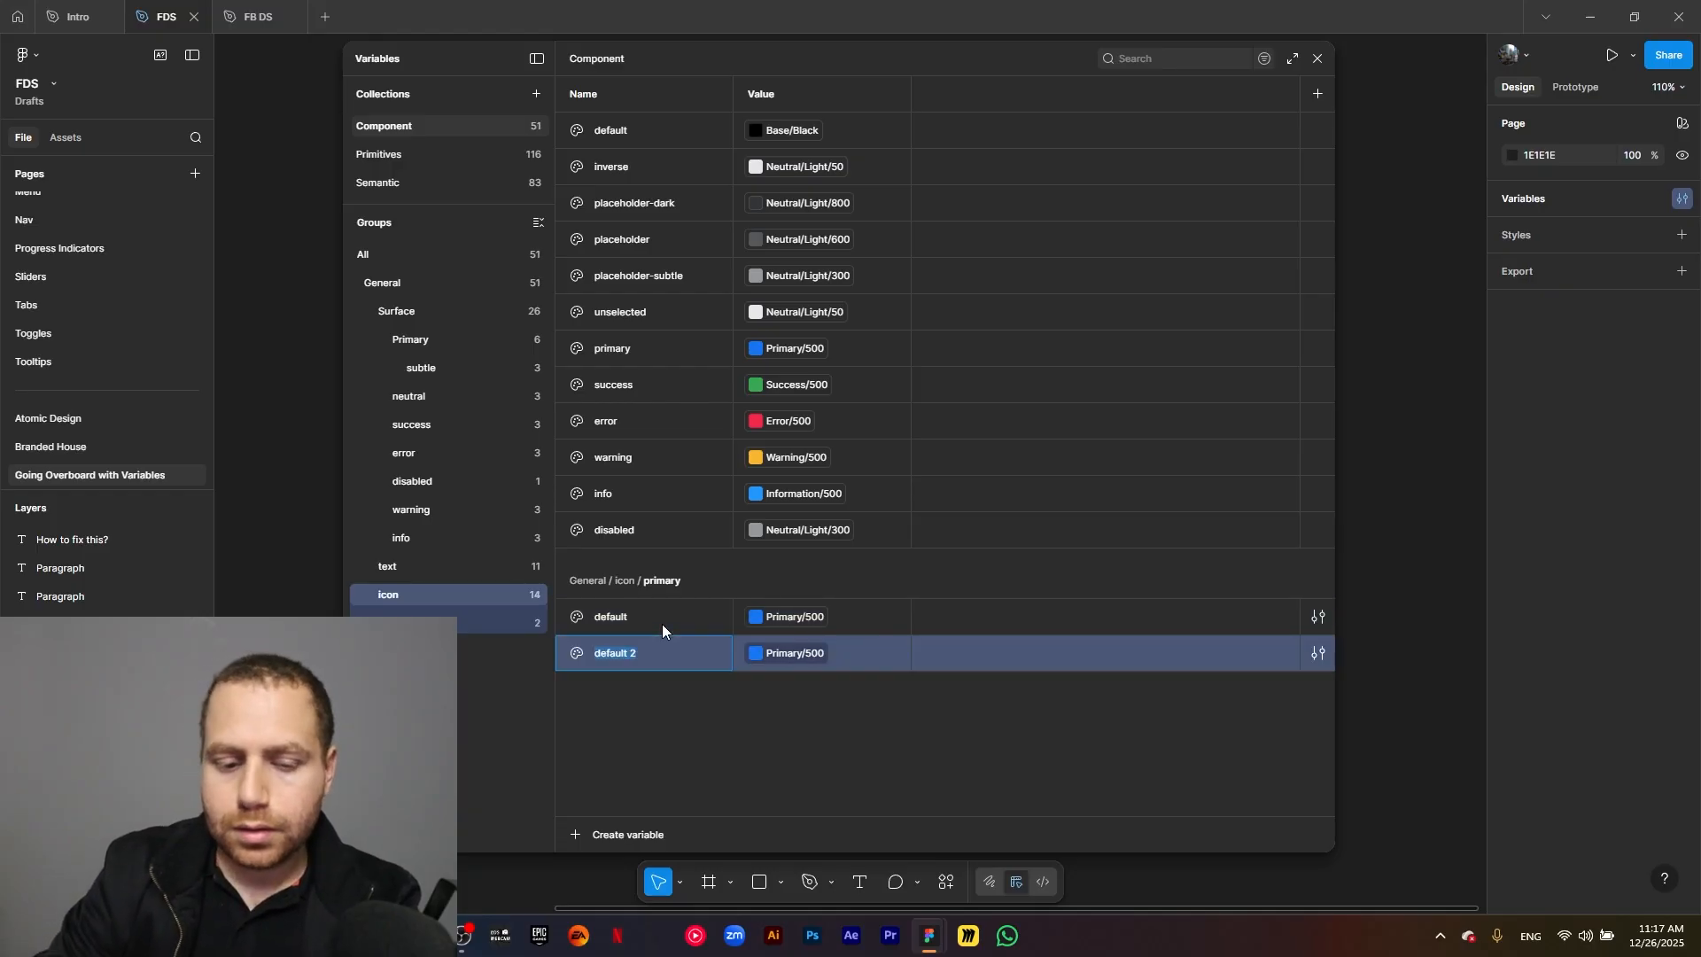
pyautogui.write('hover')
pyautogui.click(666, 721)
pyautogui.click(678, 651)
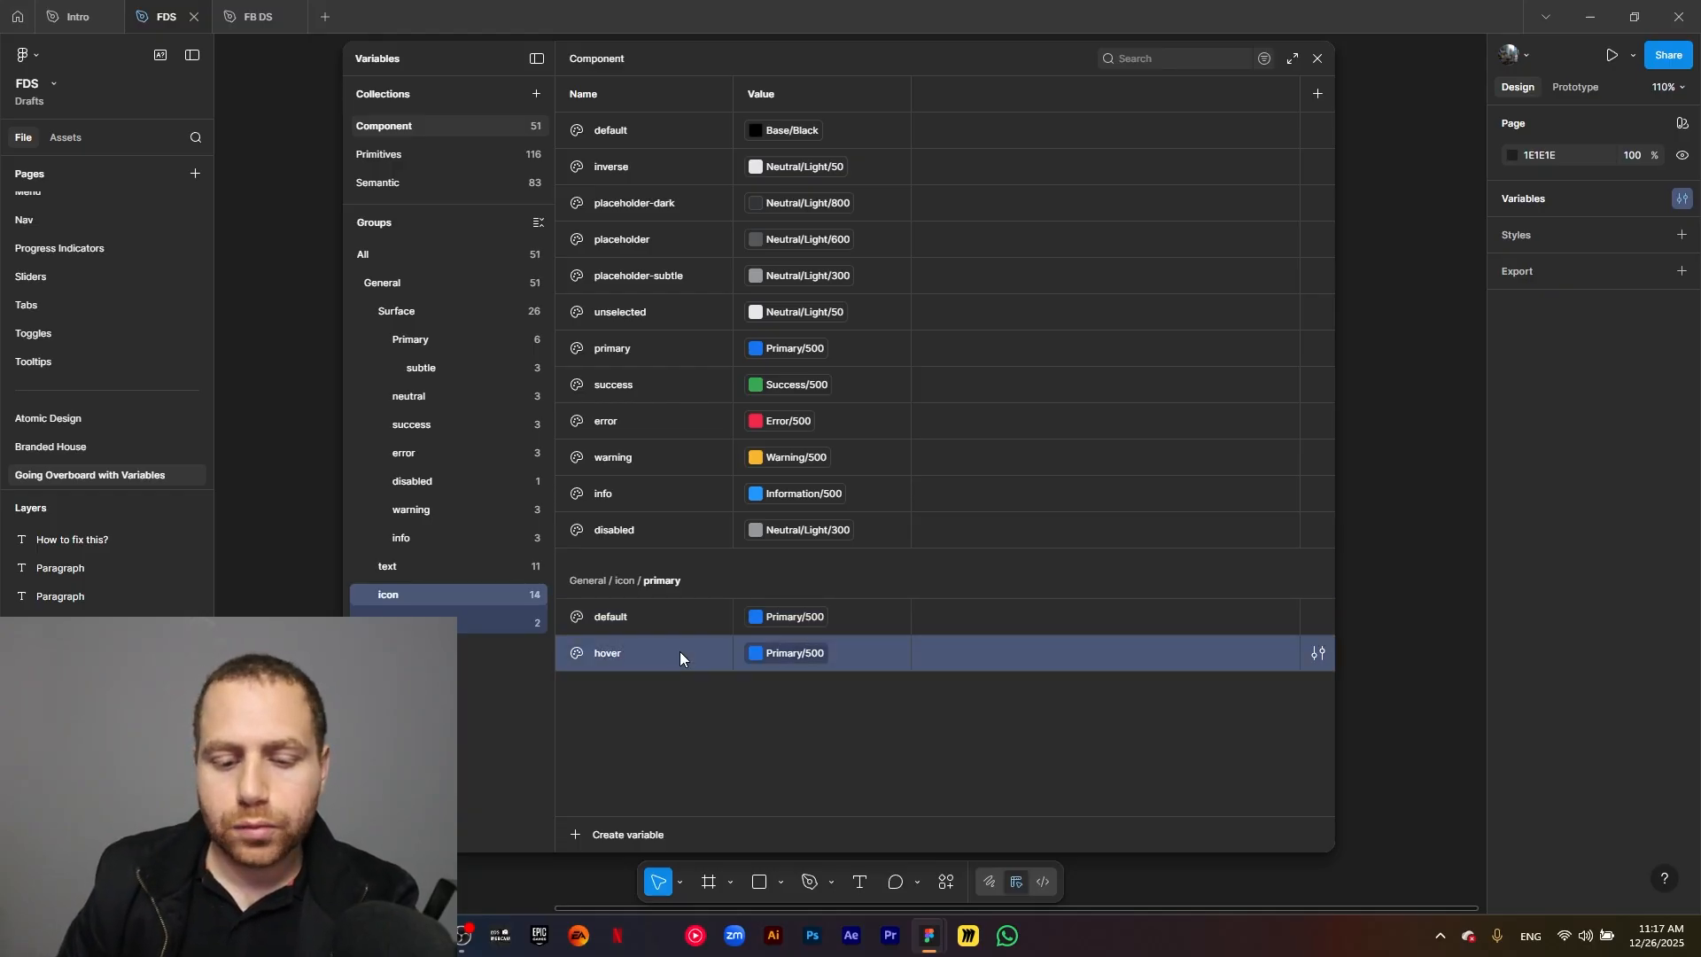
pyautogui.hotkey('shift', 'Return')
pyautogui.write('pressed')
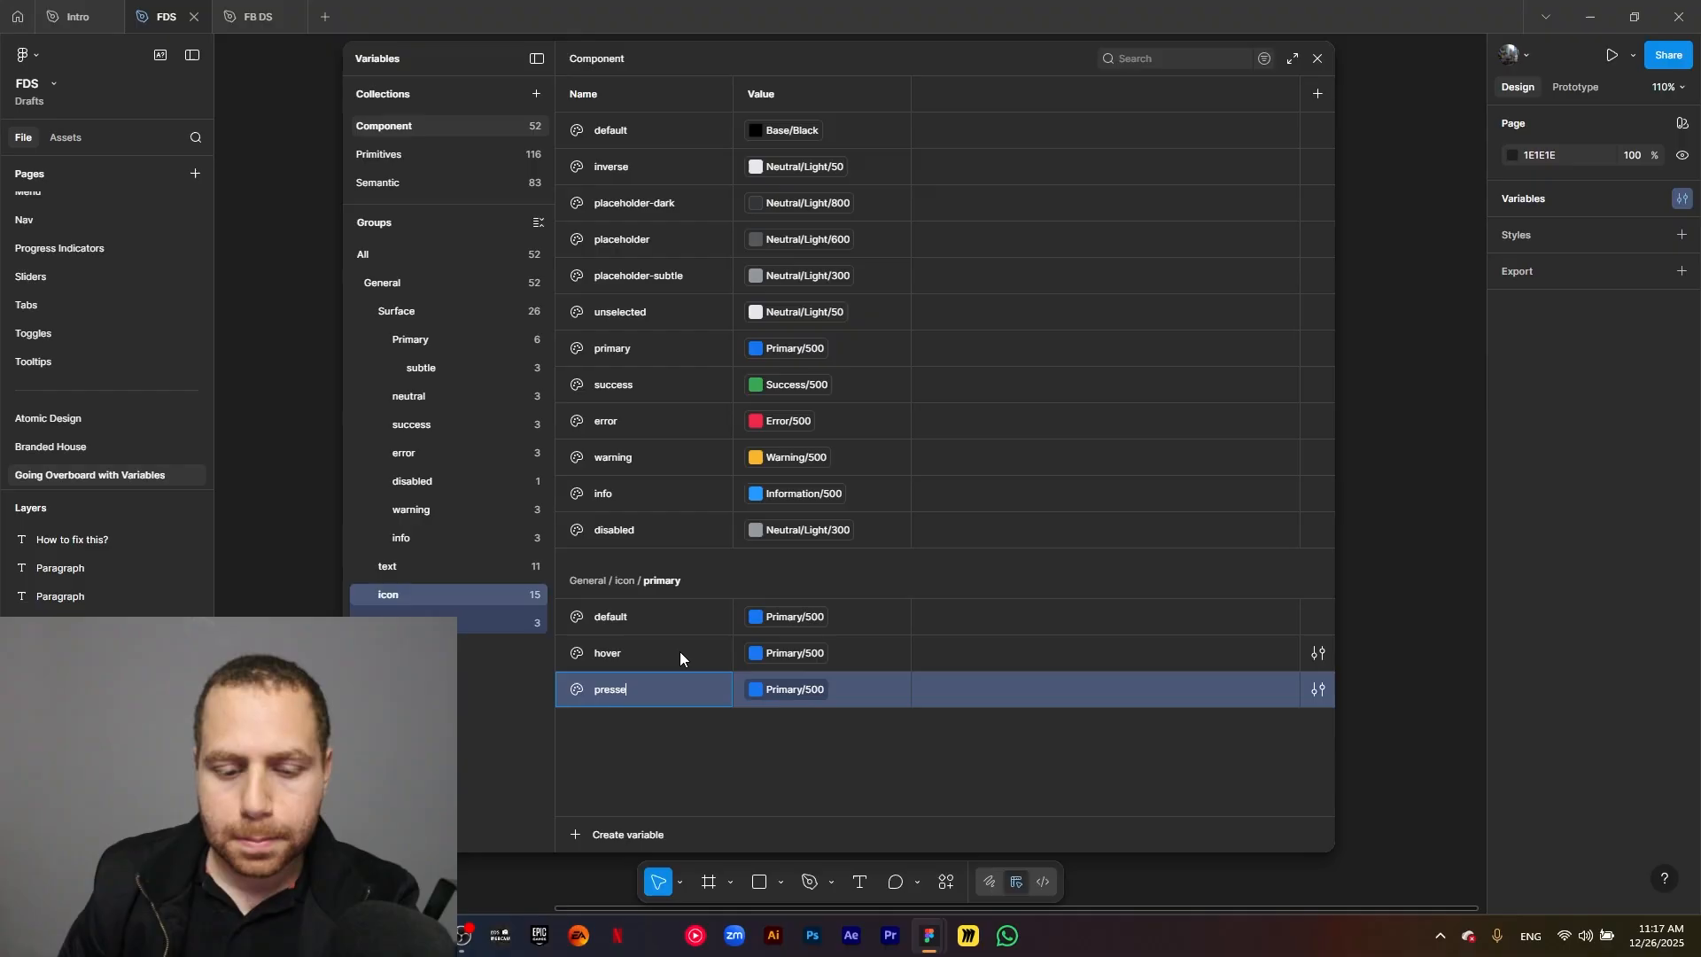
pyautogui.click(731, 758)
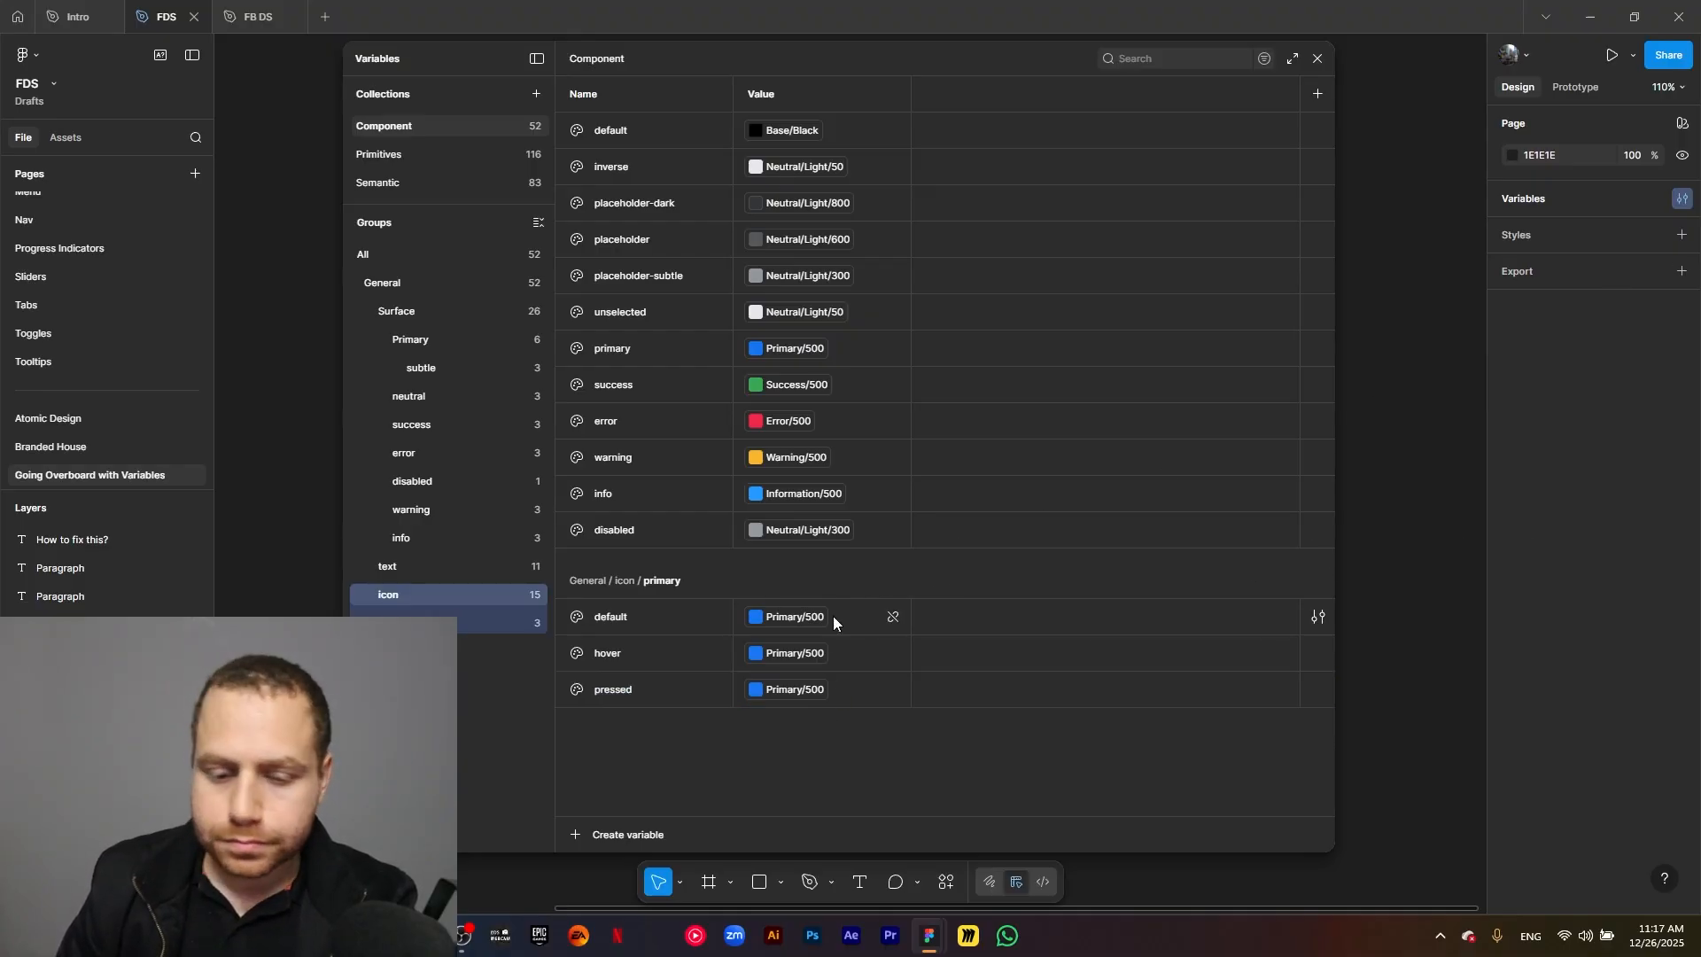
# Link the primary icon subgroup's hover variable to Primary/600 and its pressed variable to Primary/700.
pyautogui.click(795, 653)
pyautogui.click(789, 815)
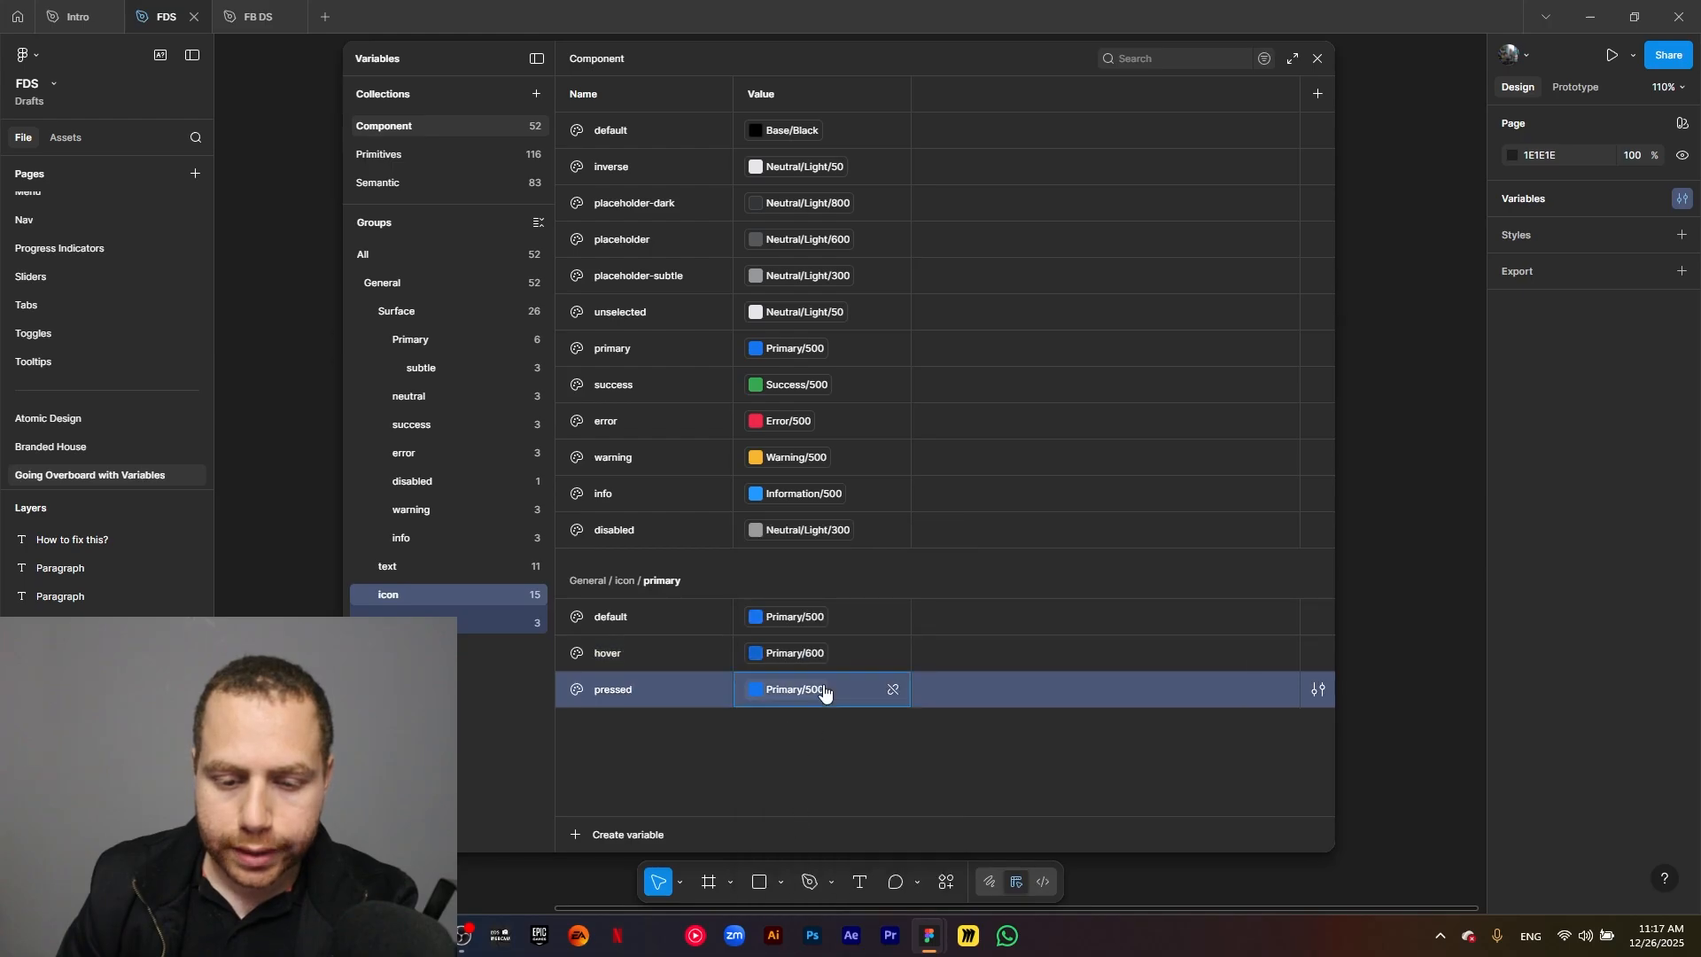
pyautogui.click(797, 690)
pyautogui.click(829, 839)
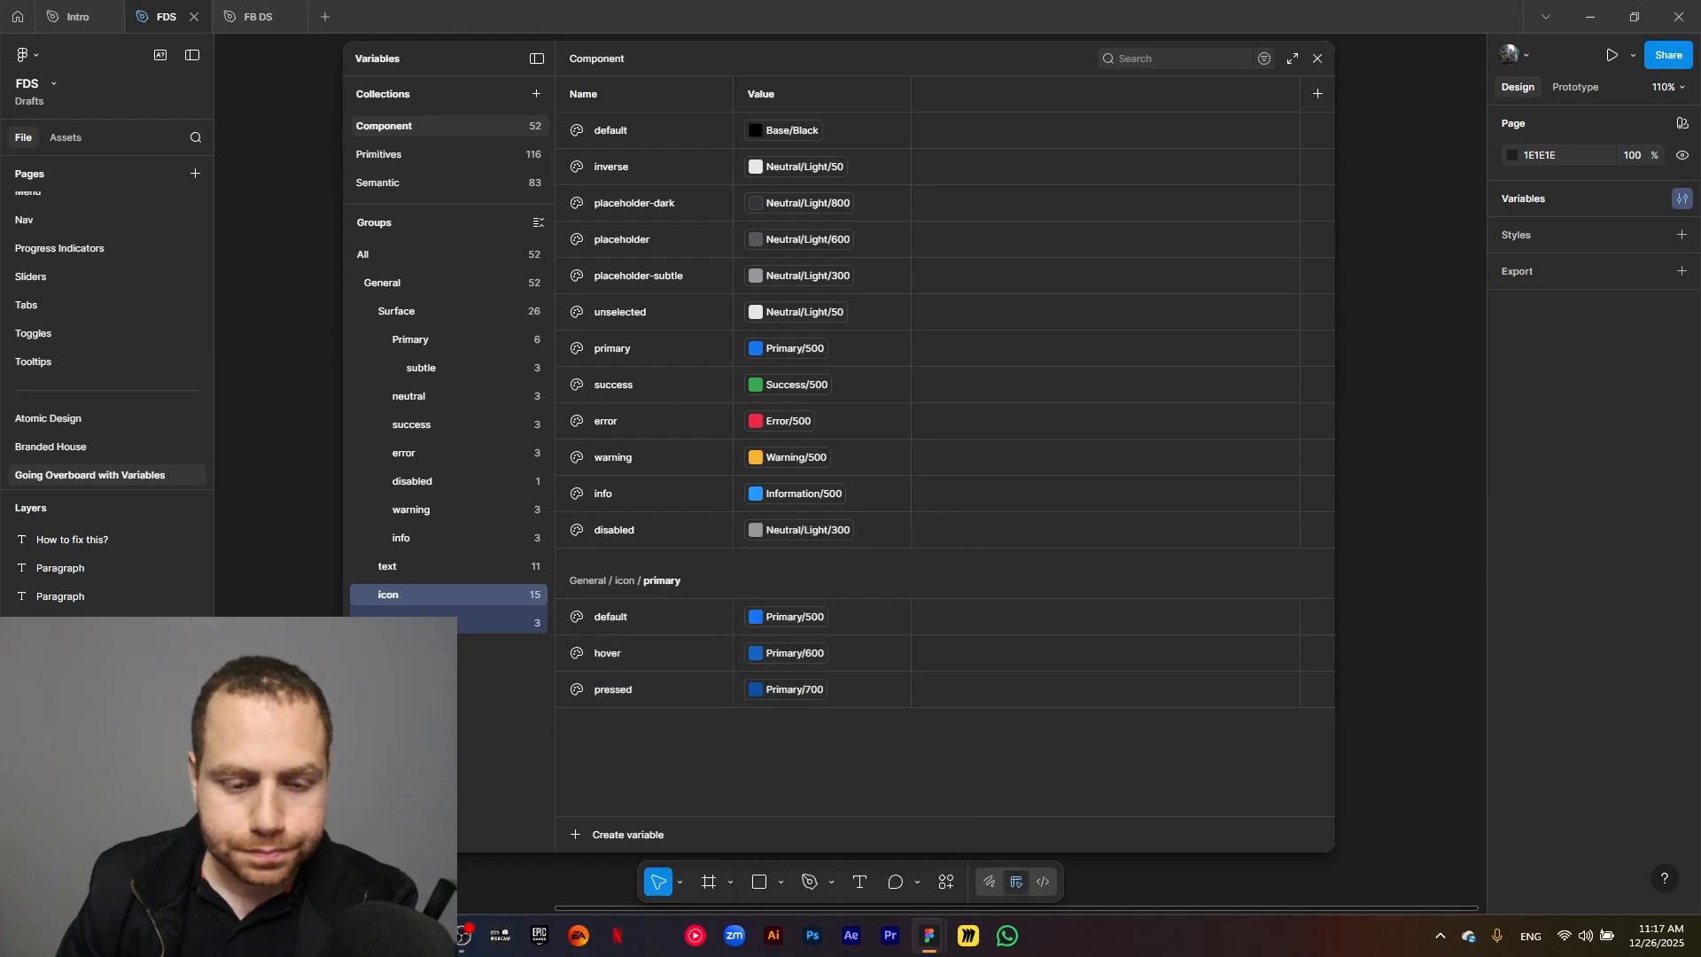
# Duplicate the icon group's primary subgroup and rename the copy as neutral.
pyautogui.click(413, 623)
pyautogui.click(434, 593)
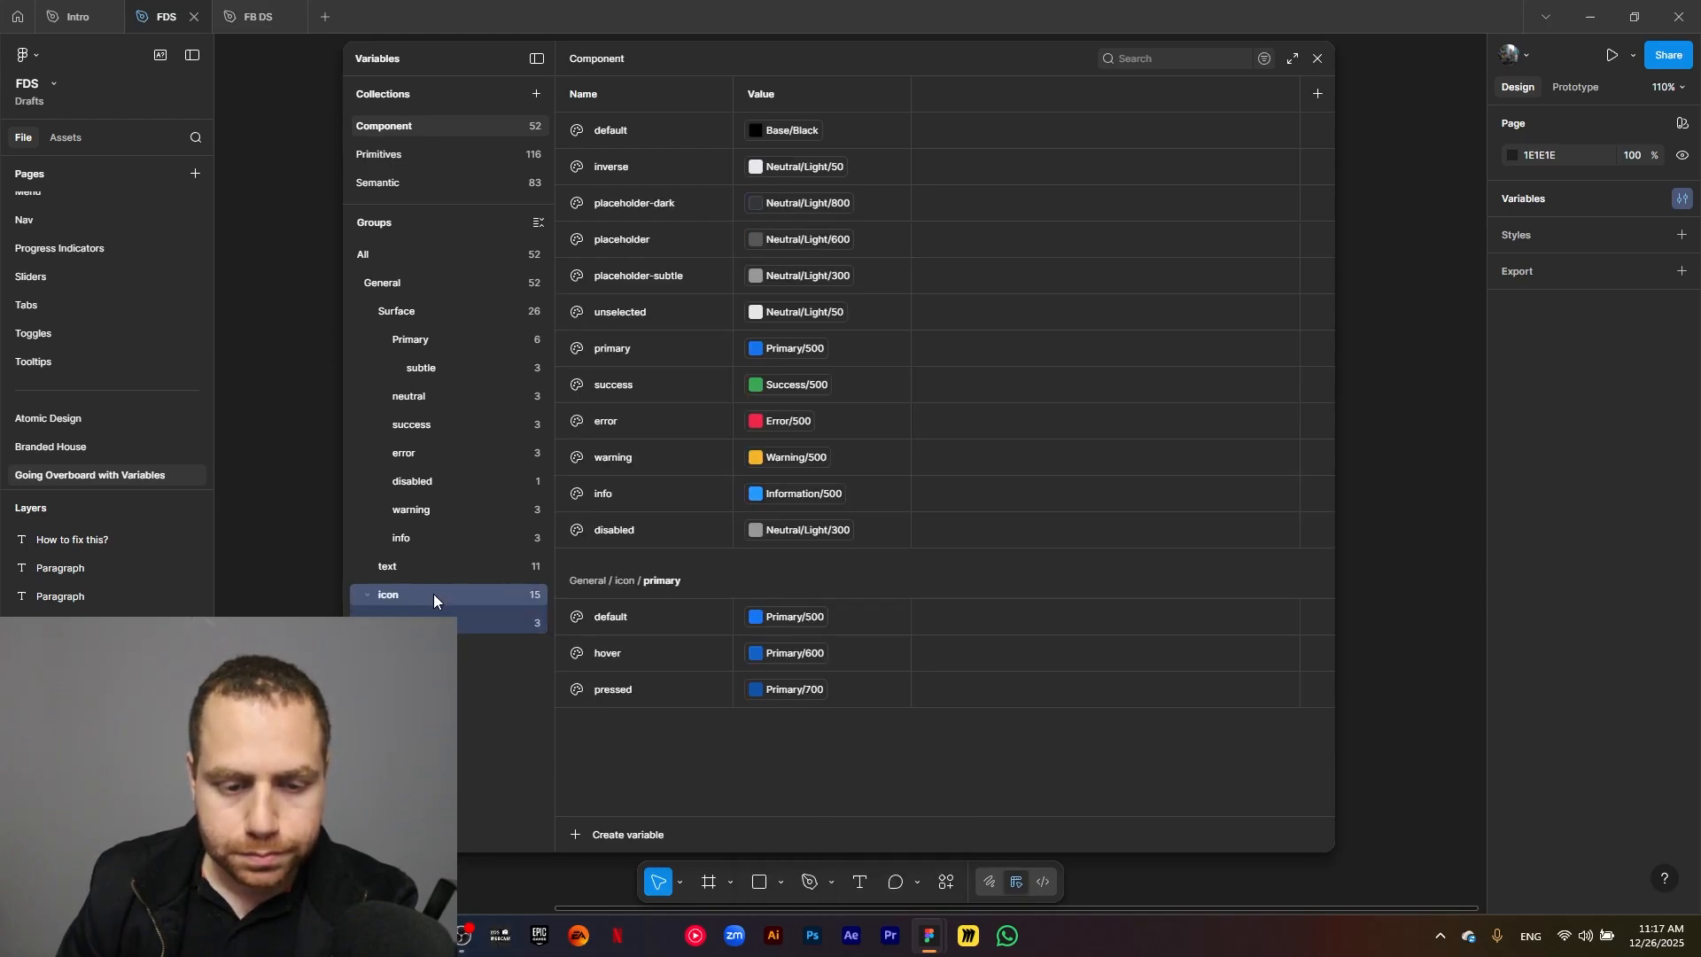
pyautogui.rightClick(450, 623)
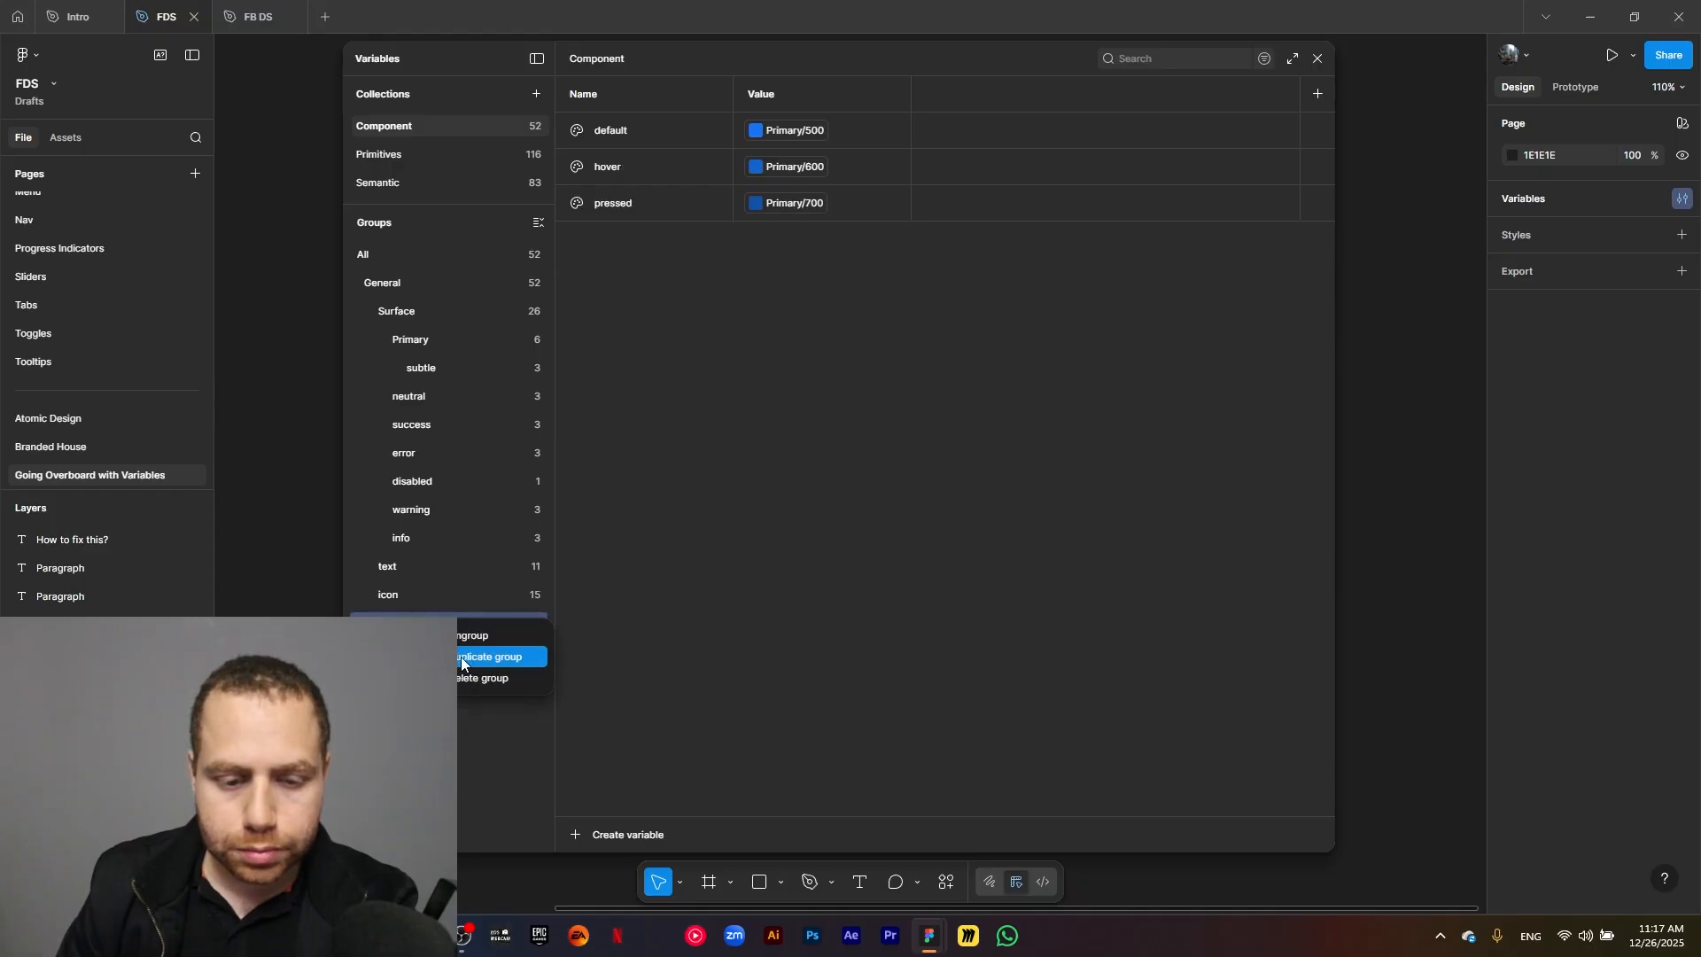
pyautogui.click(464, 659)
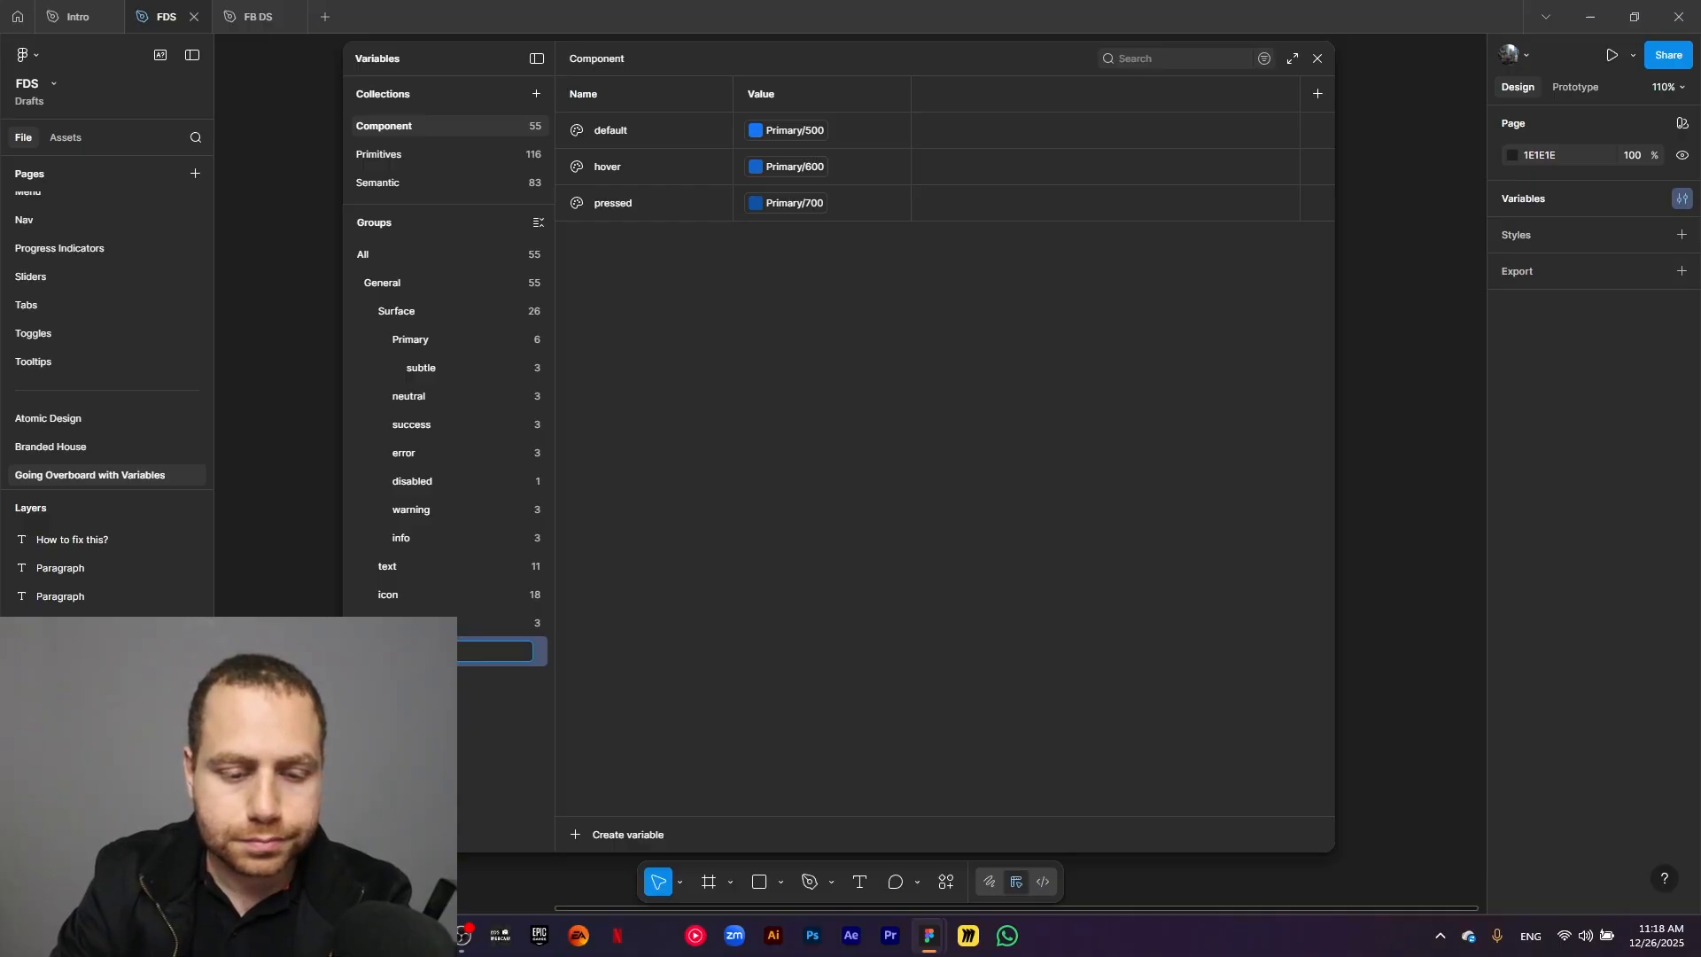
# Link the default variable of the neutral icon subgroup to Neutral/Light/600.
pyautogui.click(792, 135)
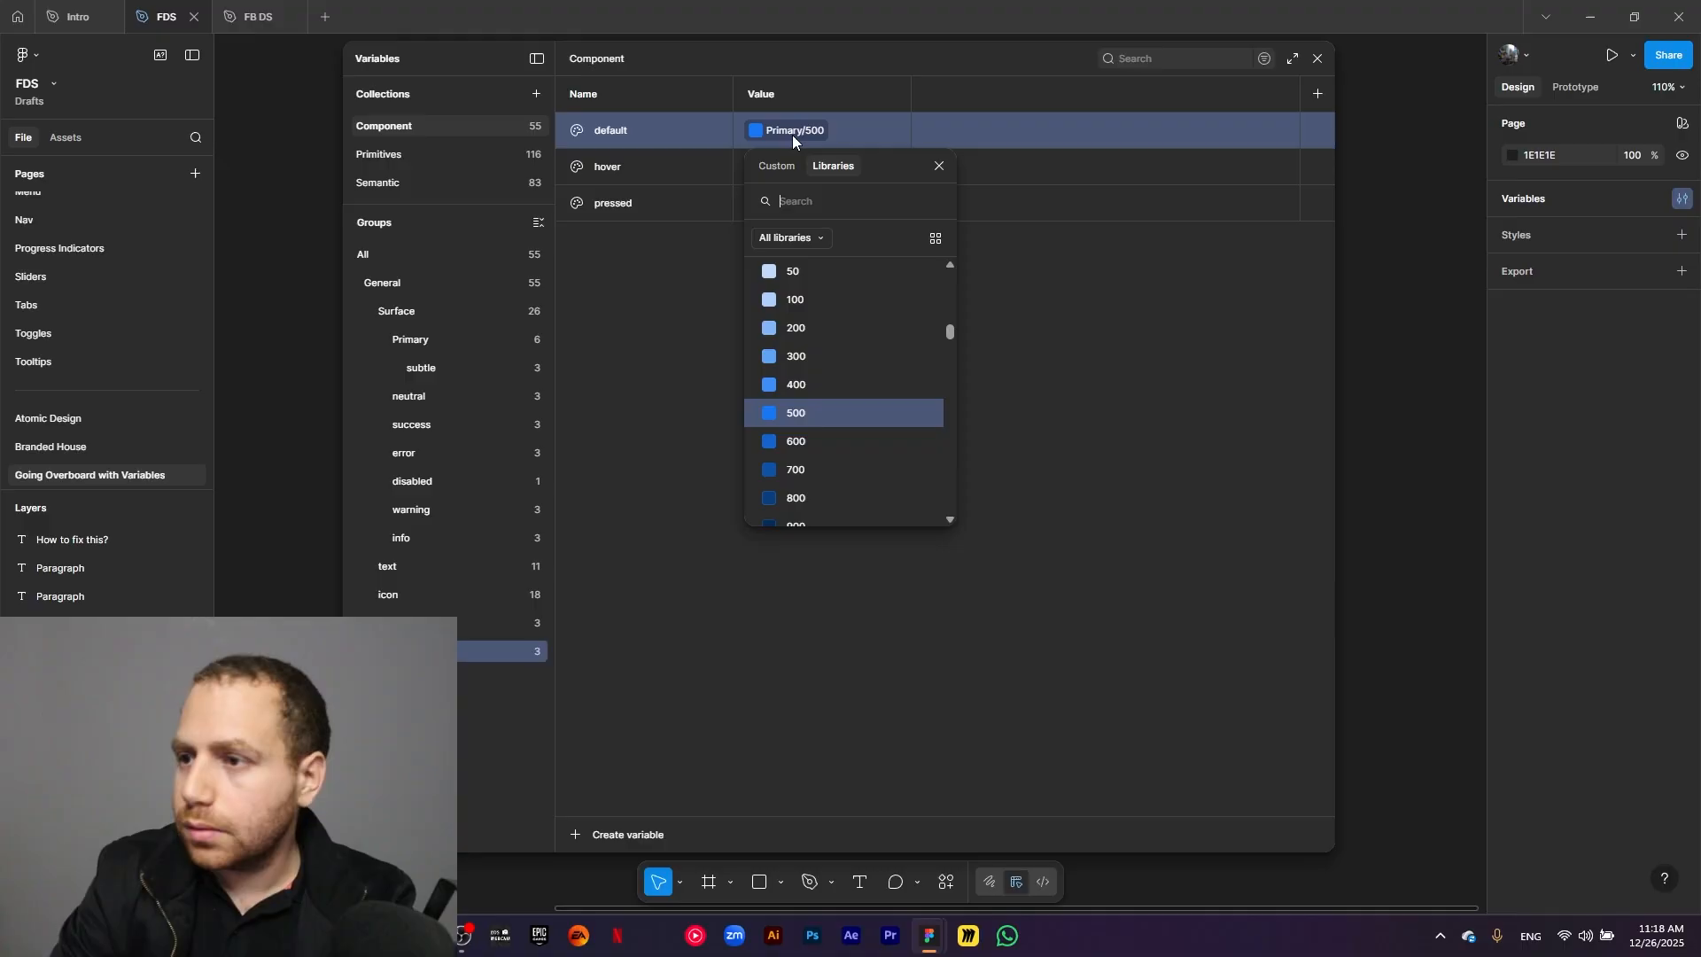
pyautogui.scroll(-1, 840, 352)
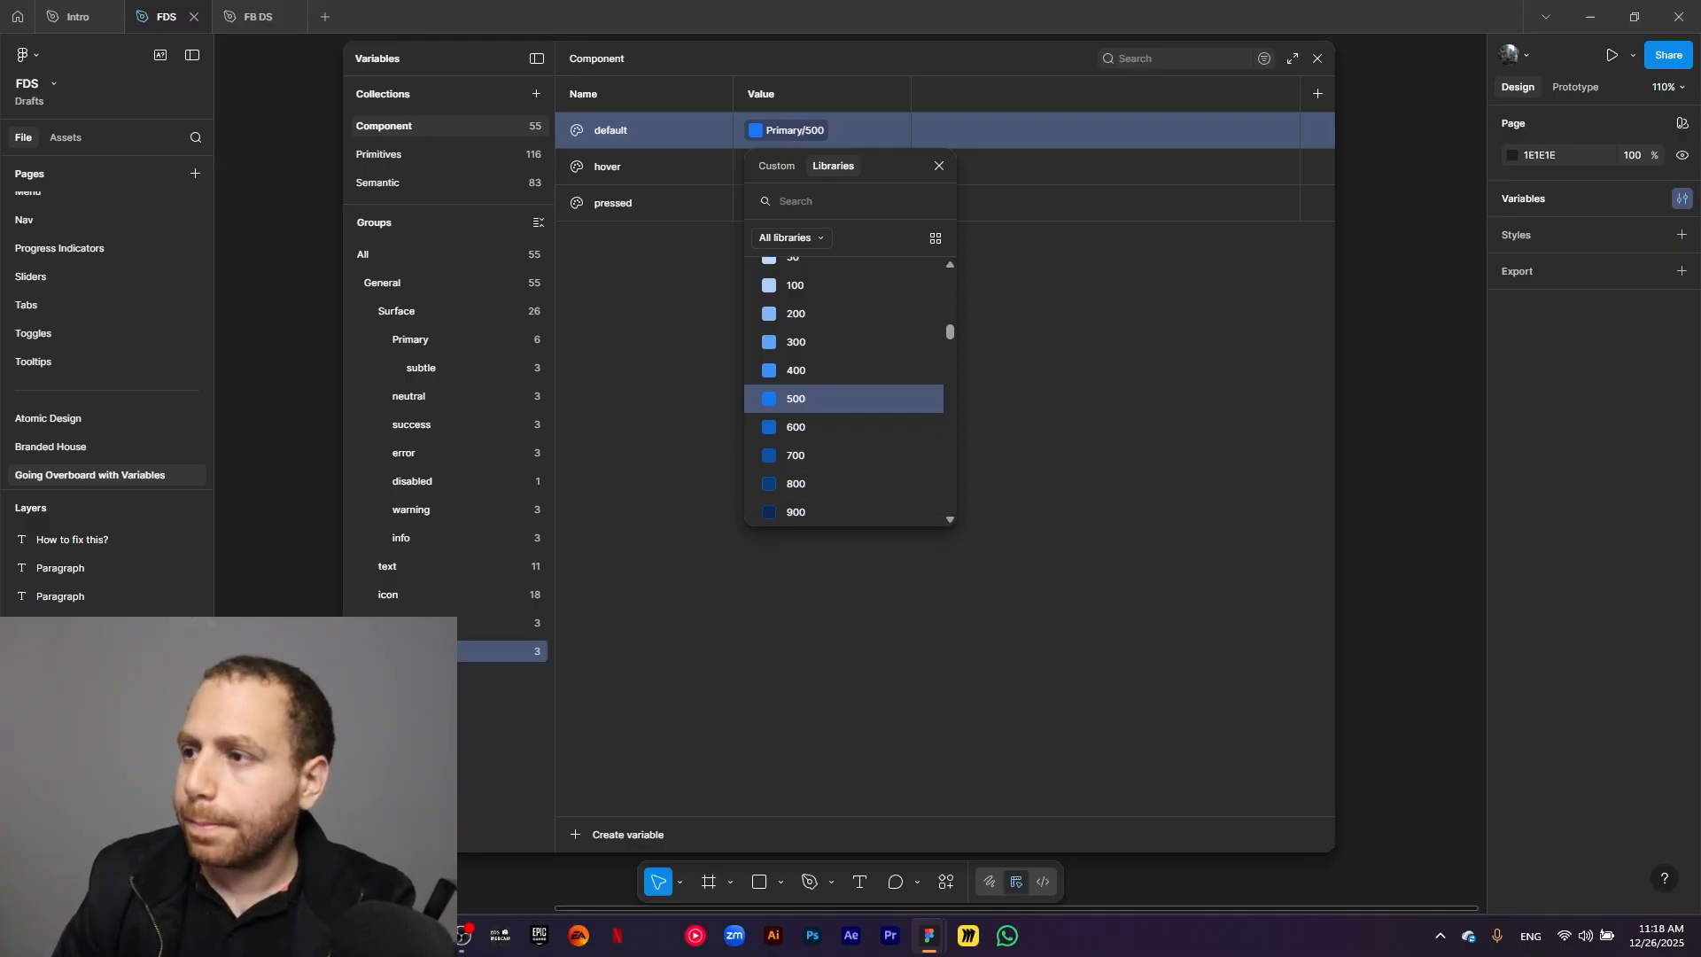
pyautogui.scroll(1, 847, 354)
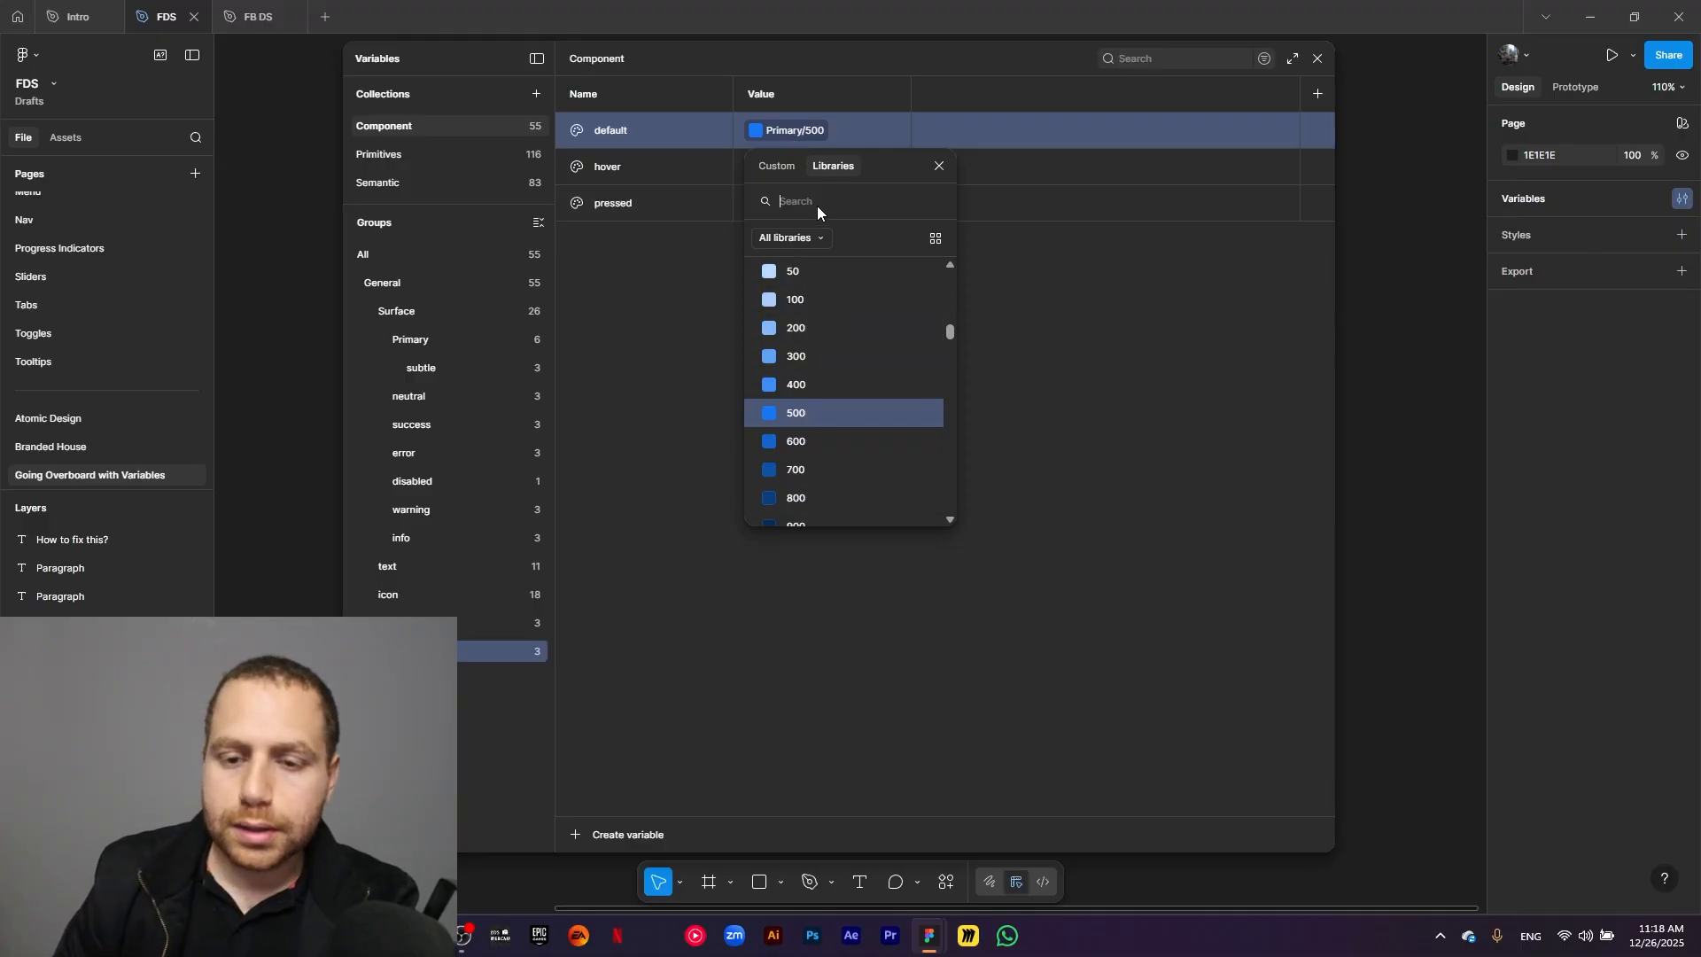
pyautogui.write('neutr')
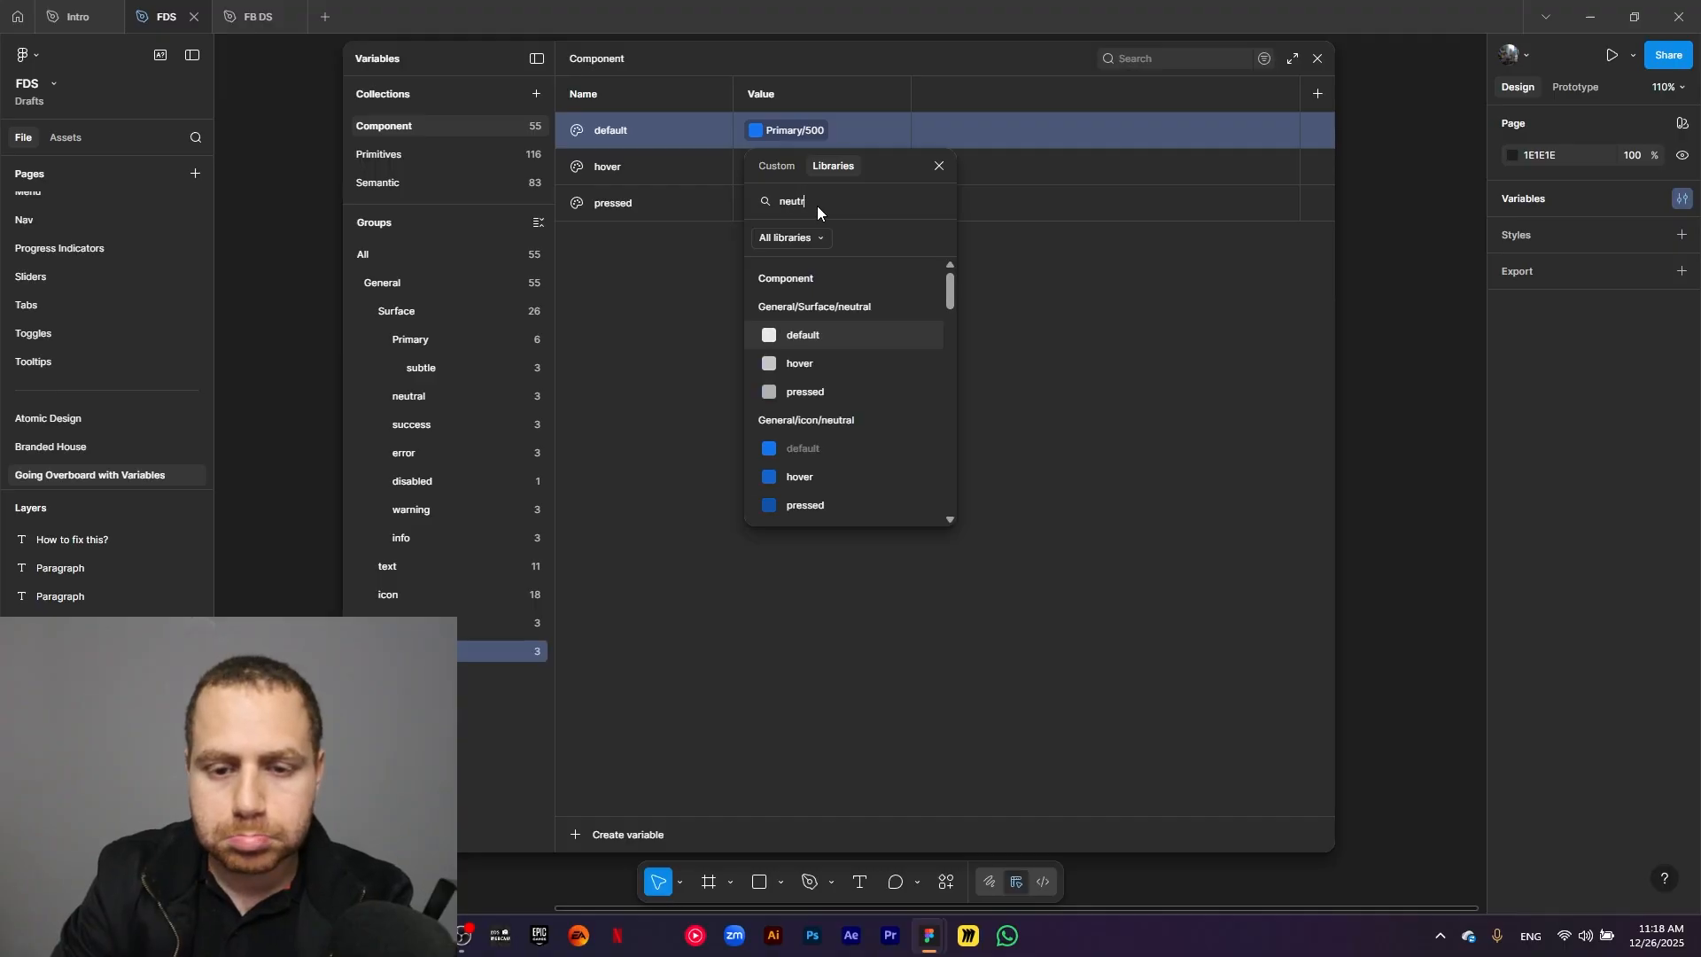
pyautogui.write('al light')
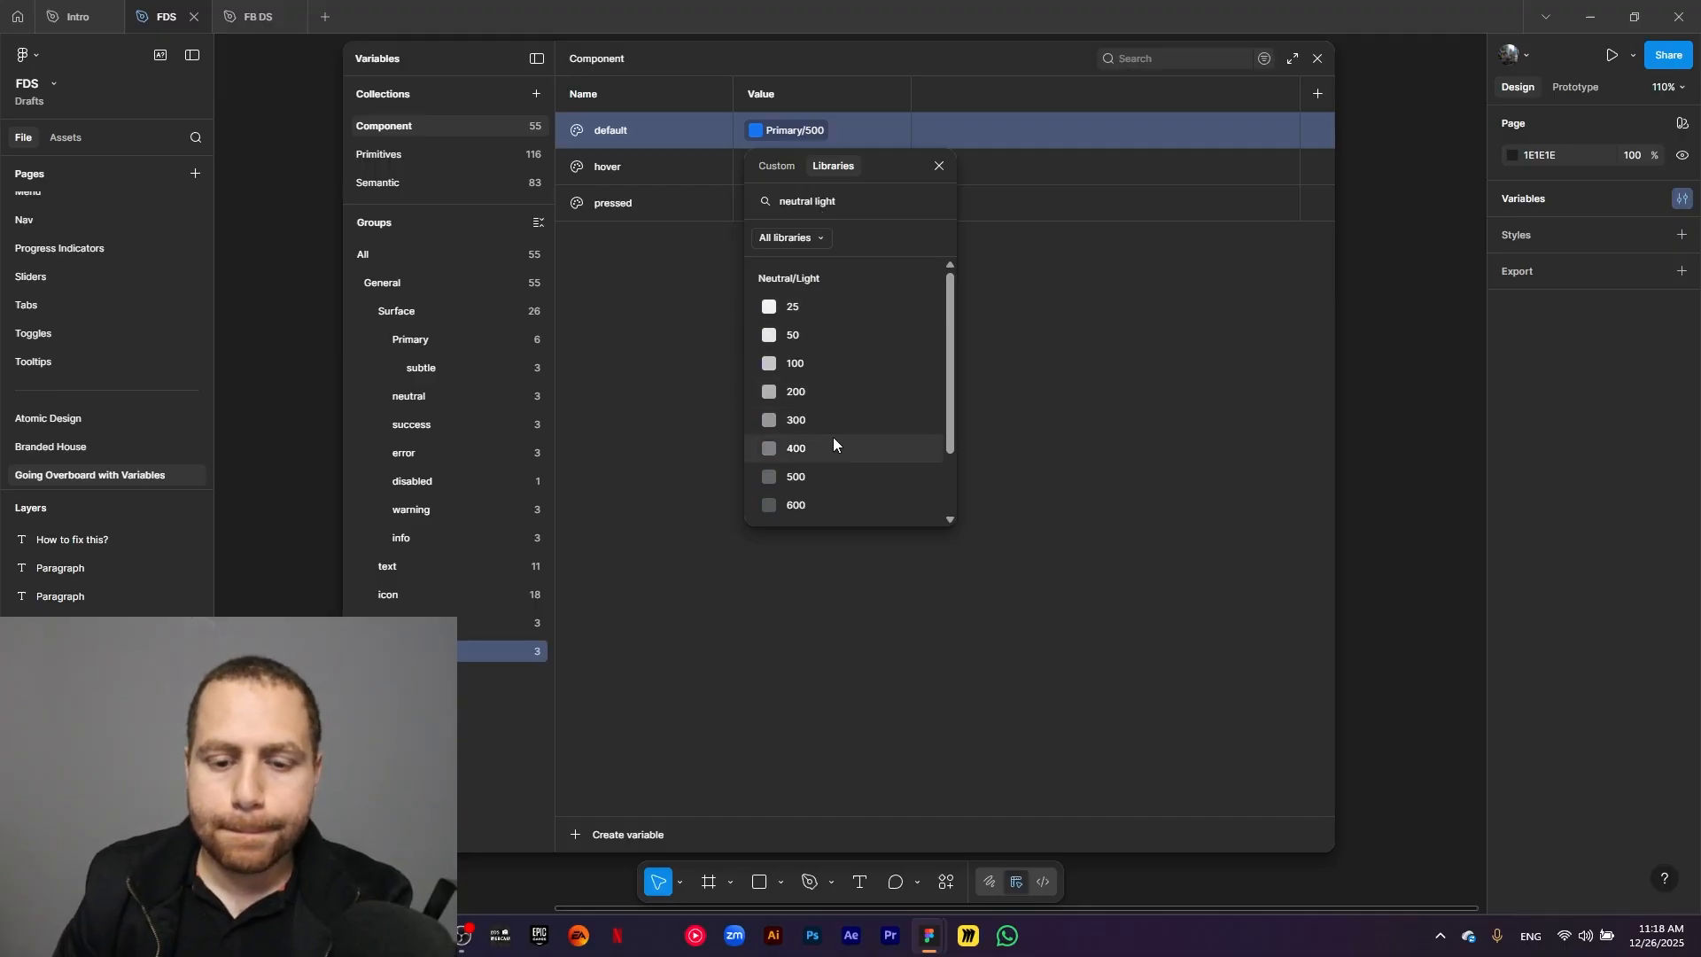
pyautogui.click(816, 503)
# Link the neutral icon subgroup's hover variable to Neutral/Light/700 and its pressed variable to Neutral/Light/800.
pyautogui.click(791, 168)
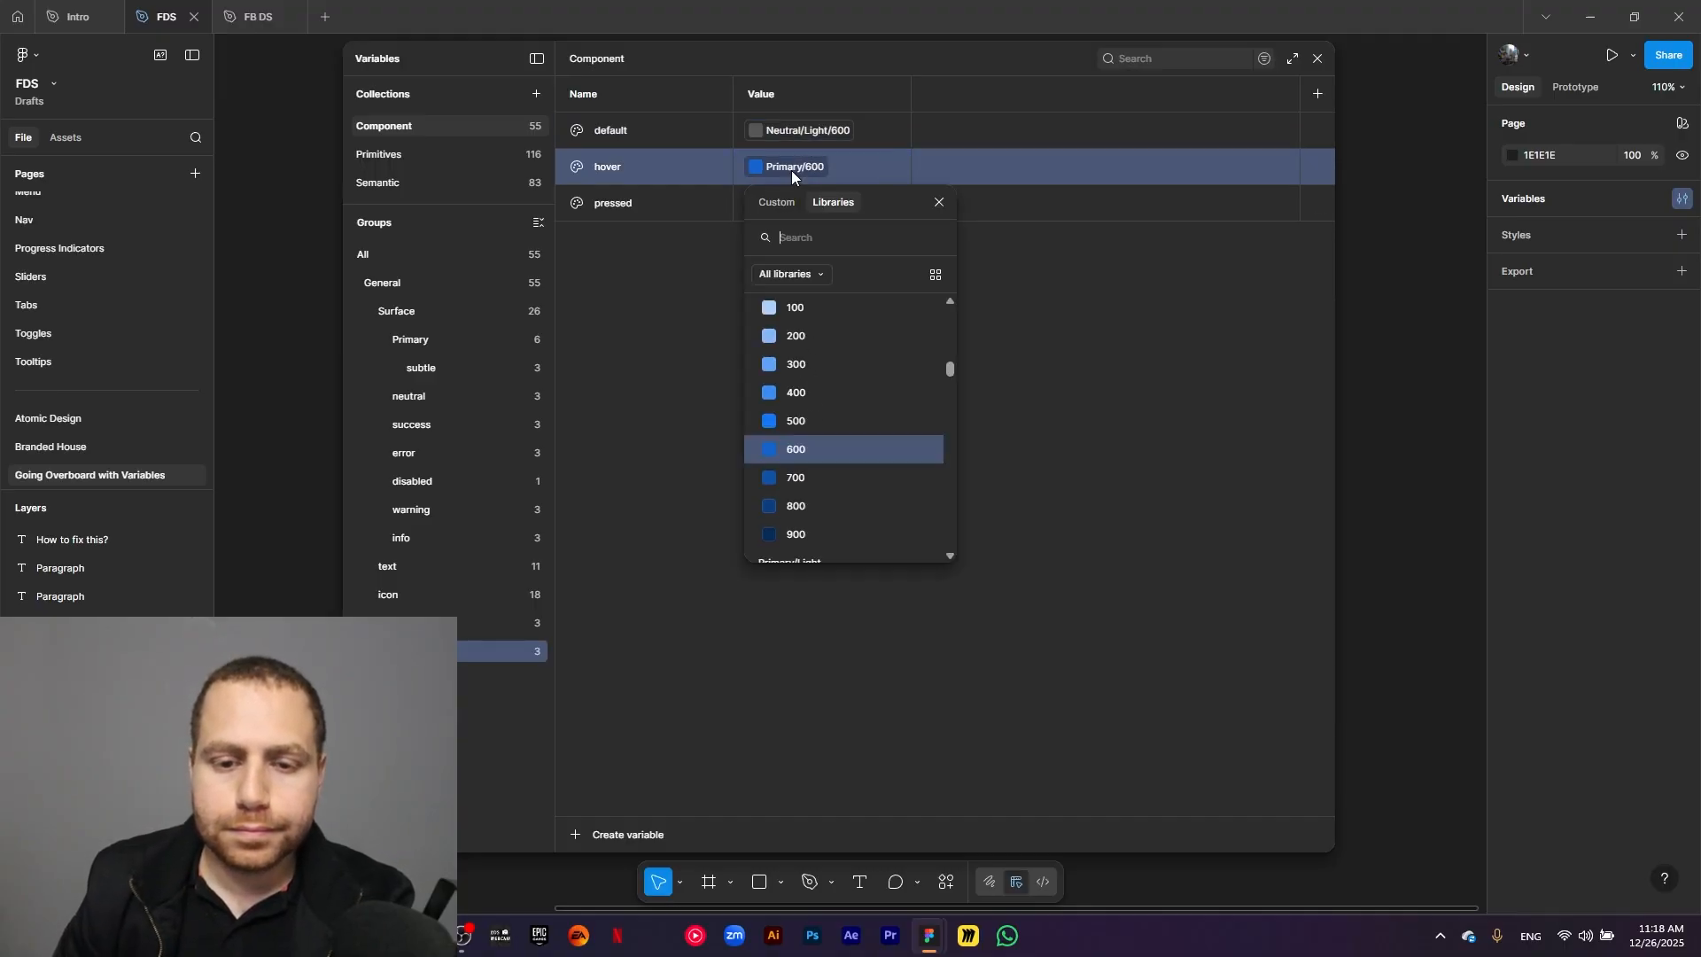
pyautogui.write('neutral light')
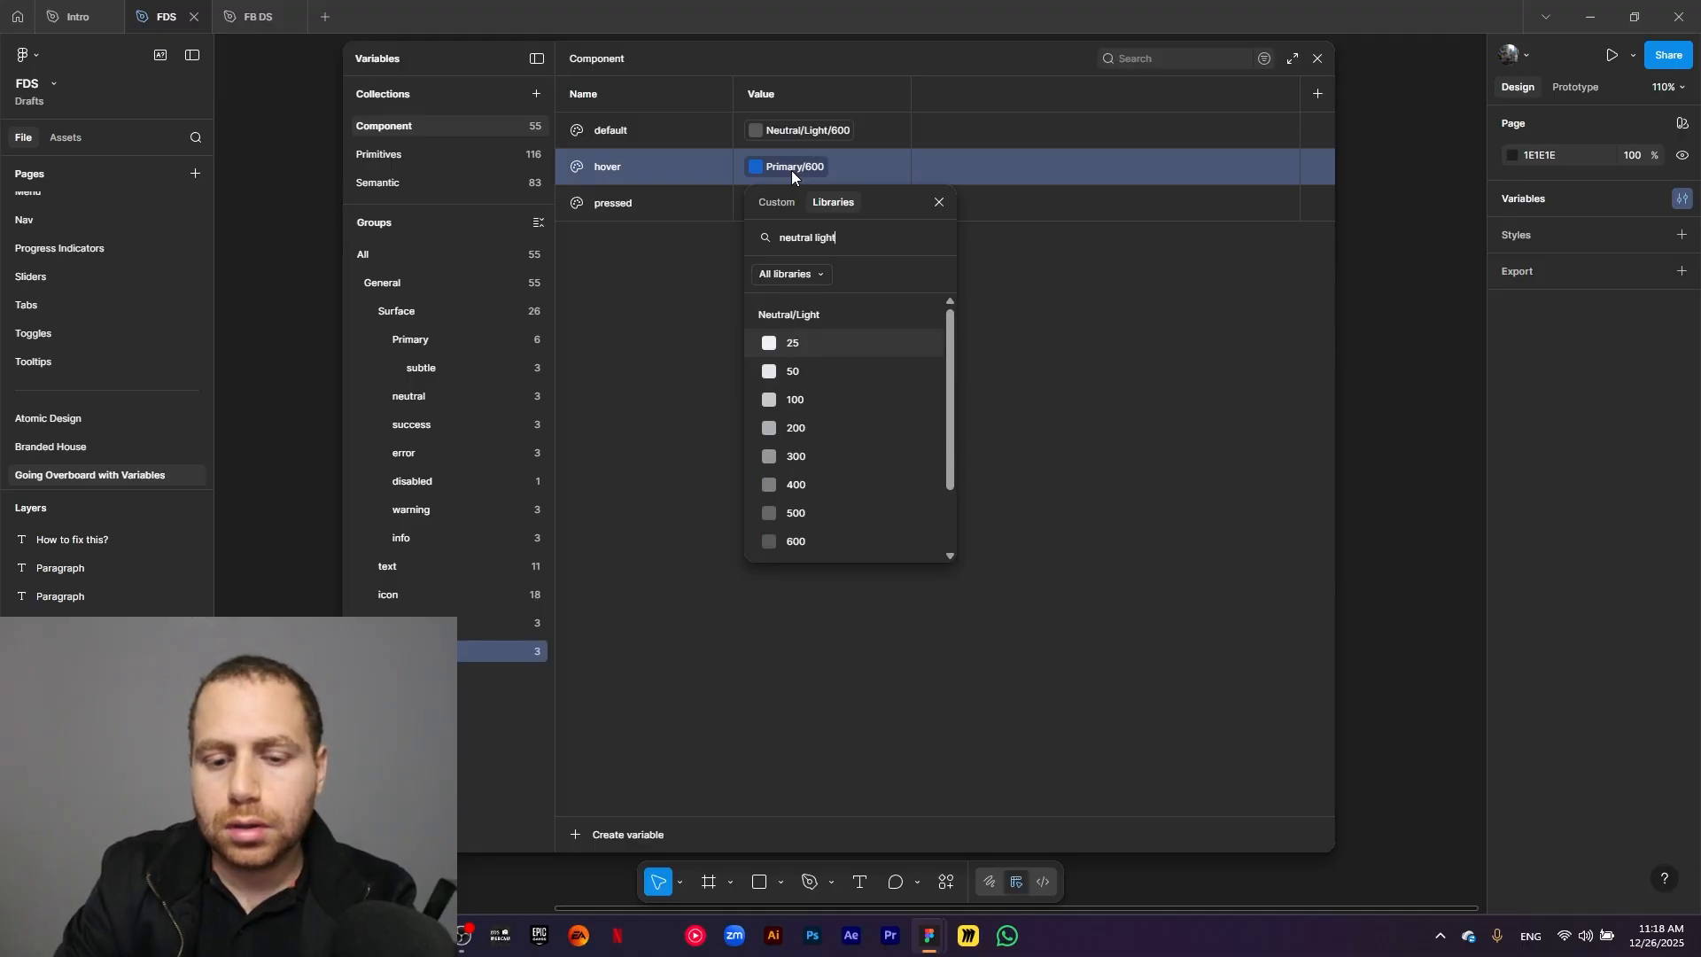
pyautogui.scroll(-3, 863, 434)
pyautogui.click(835, 482)
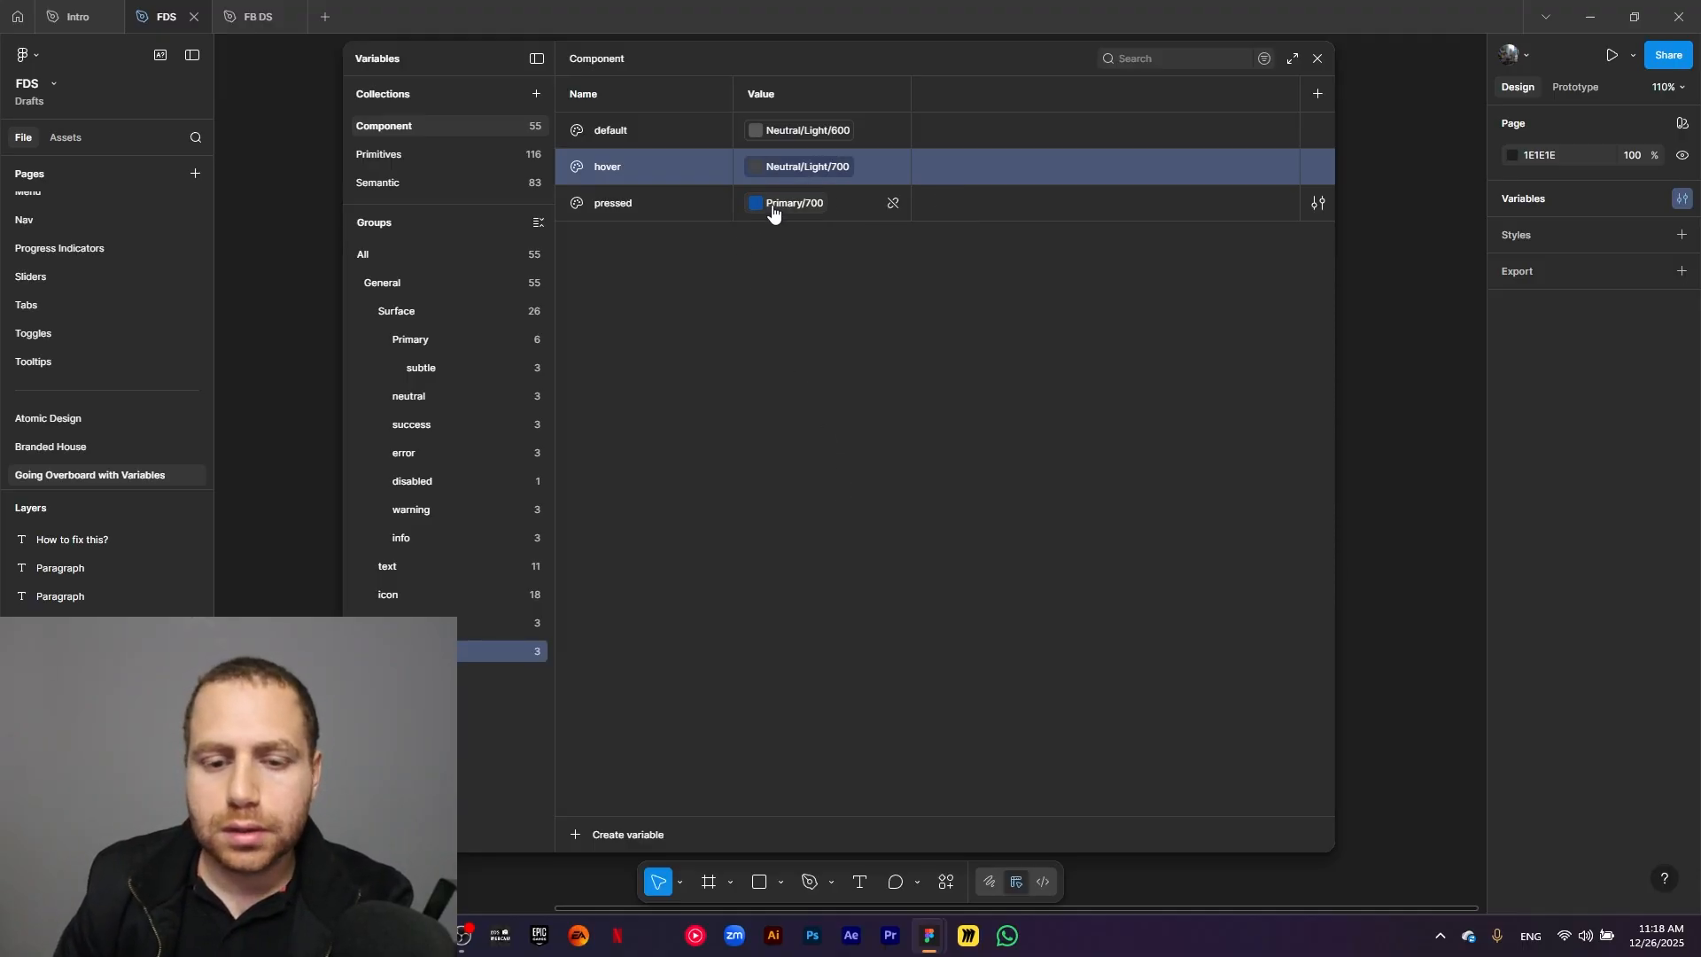
pyautogui.click(772, 206)
pyautogui.write('neutral l')
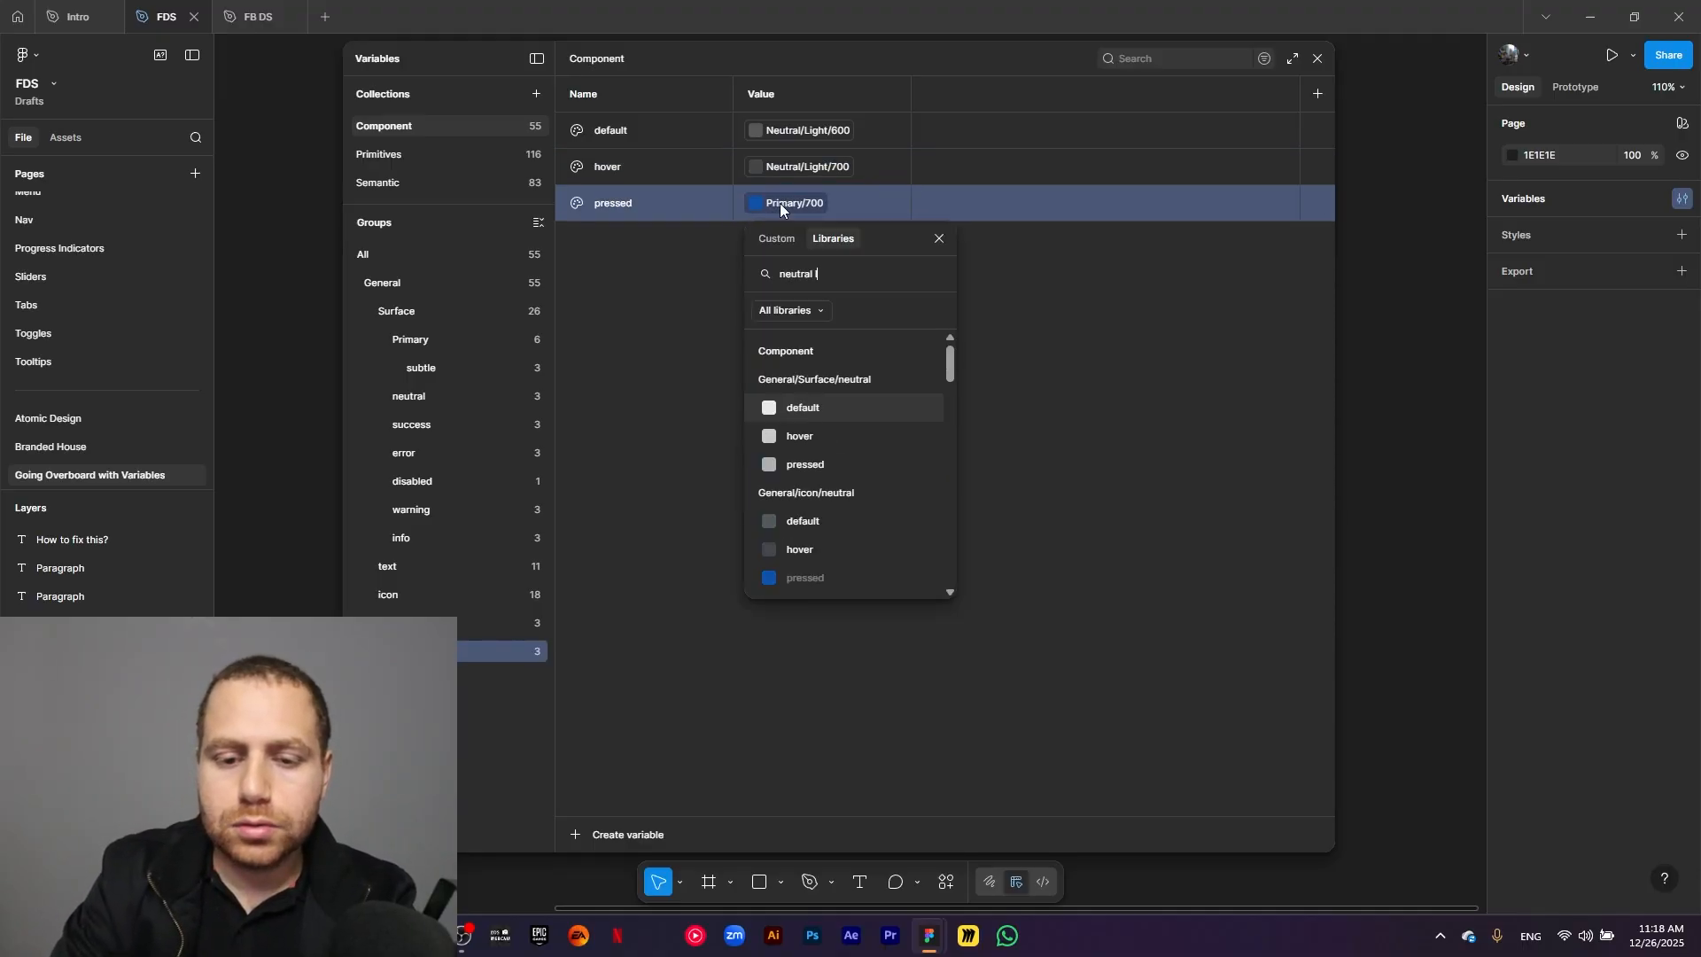
pyautogui.write('ight')
pyautogui.scroll(-3, 861, 428)
pyautogui.click(858, 519)
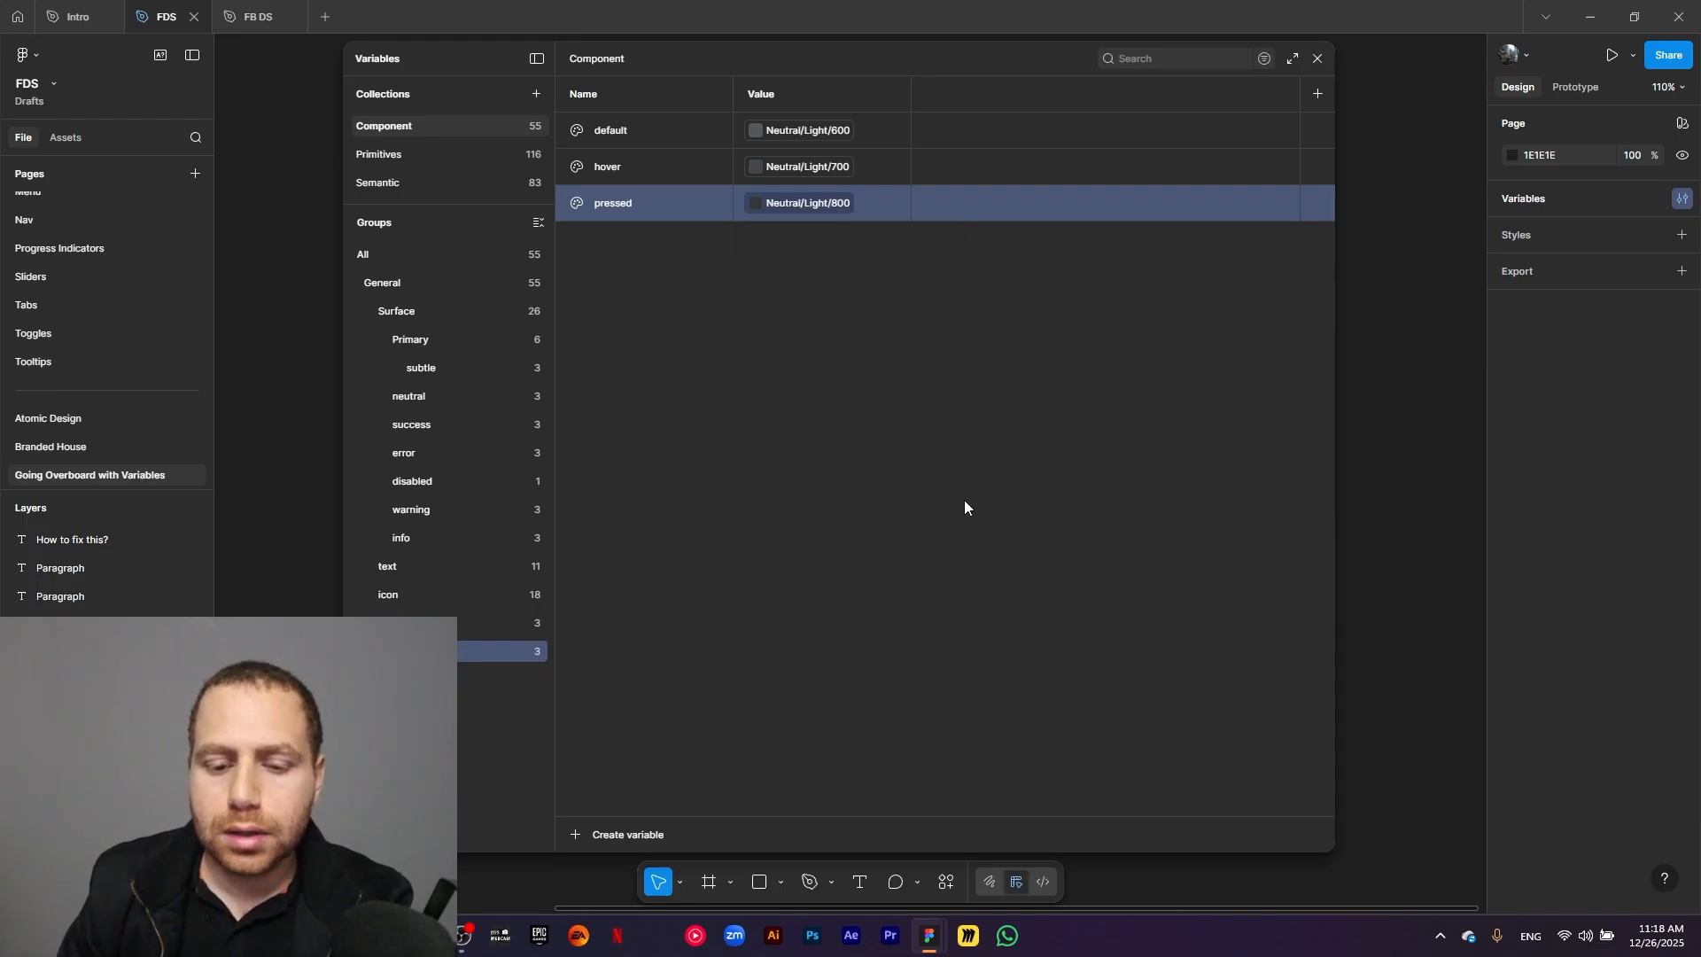
pyautogui.click(964, 501)
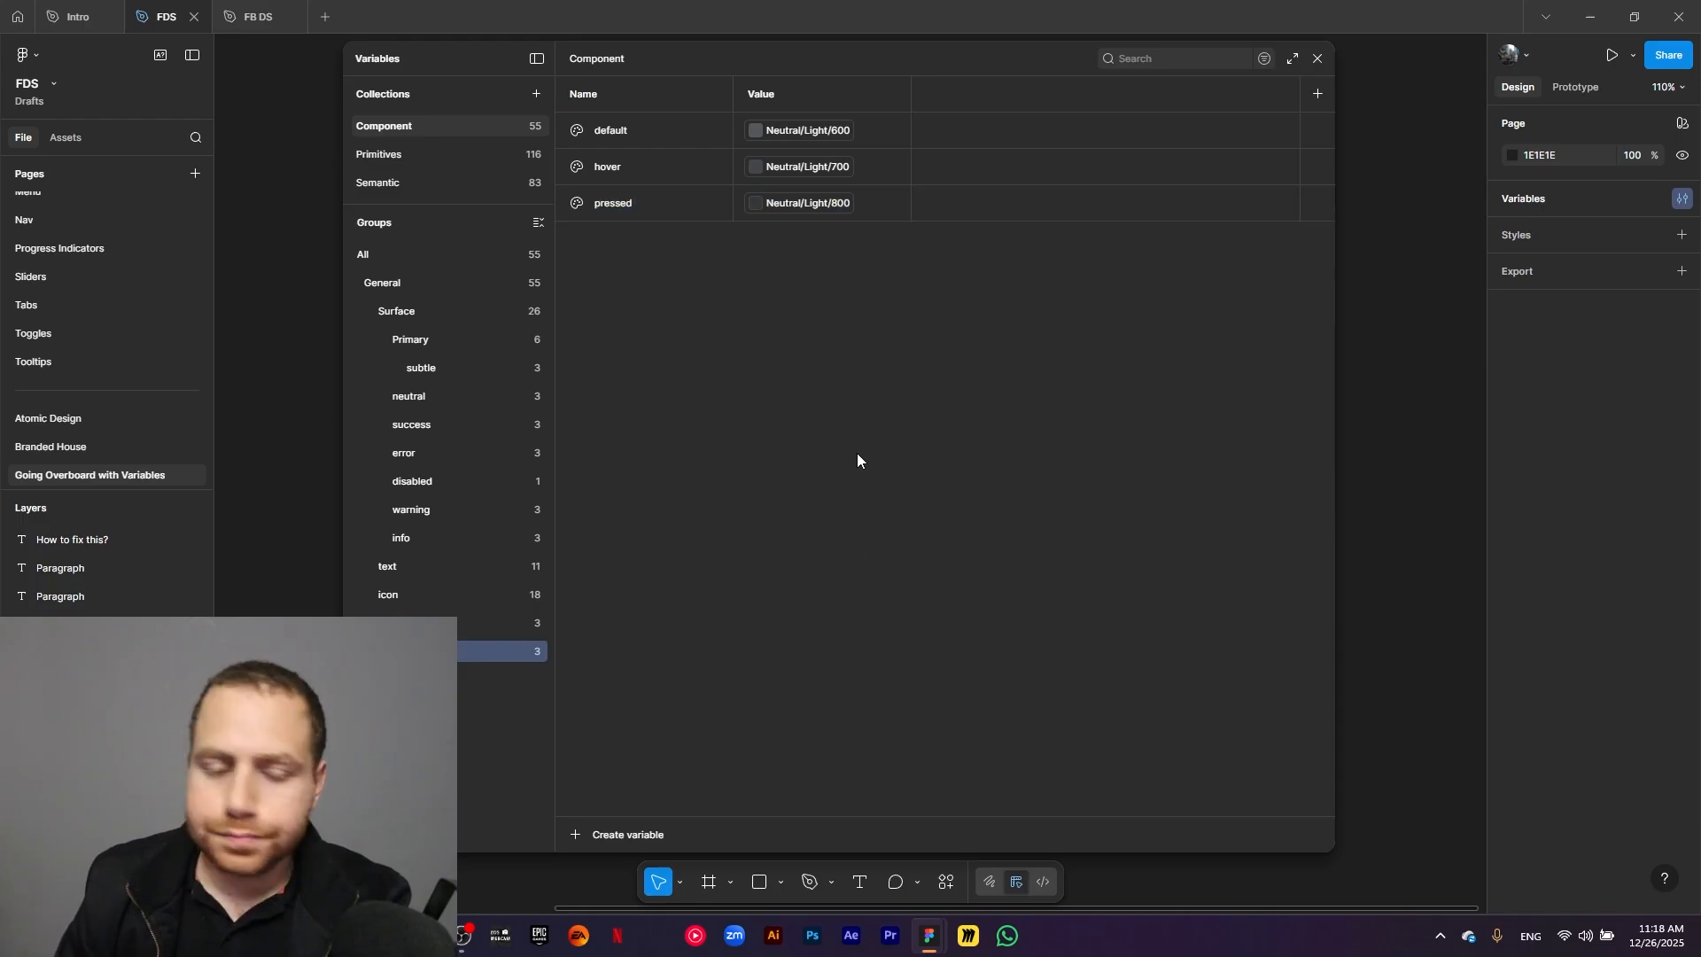
# Duplicate the icon group's neutral subgroup and rename the copy.
pyautogui.rightClick(492, 652)
pyautogui.click(496, 689)
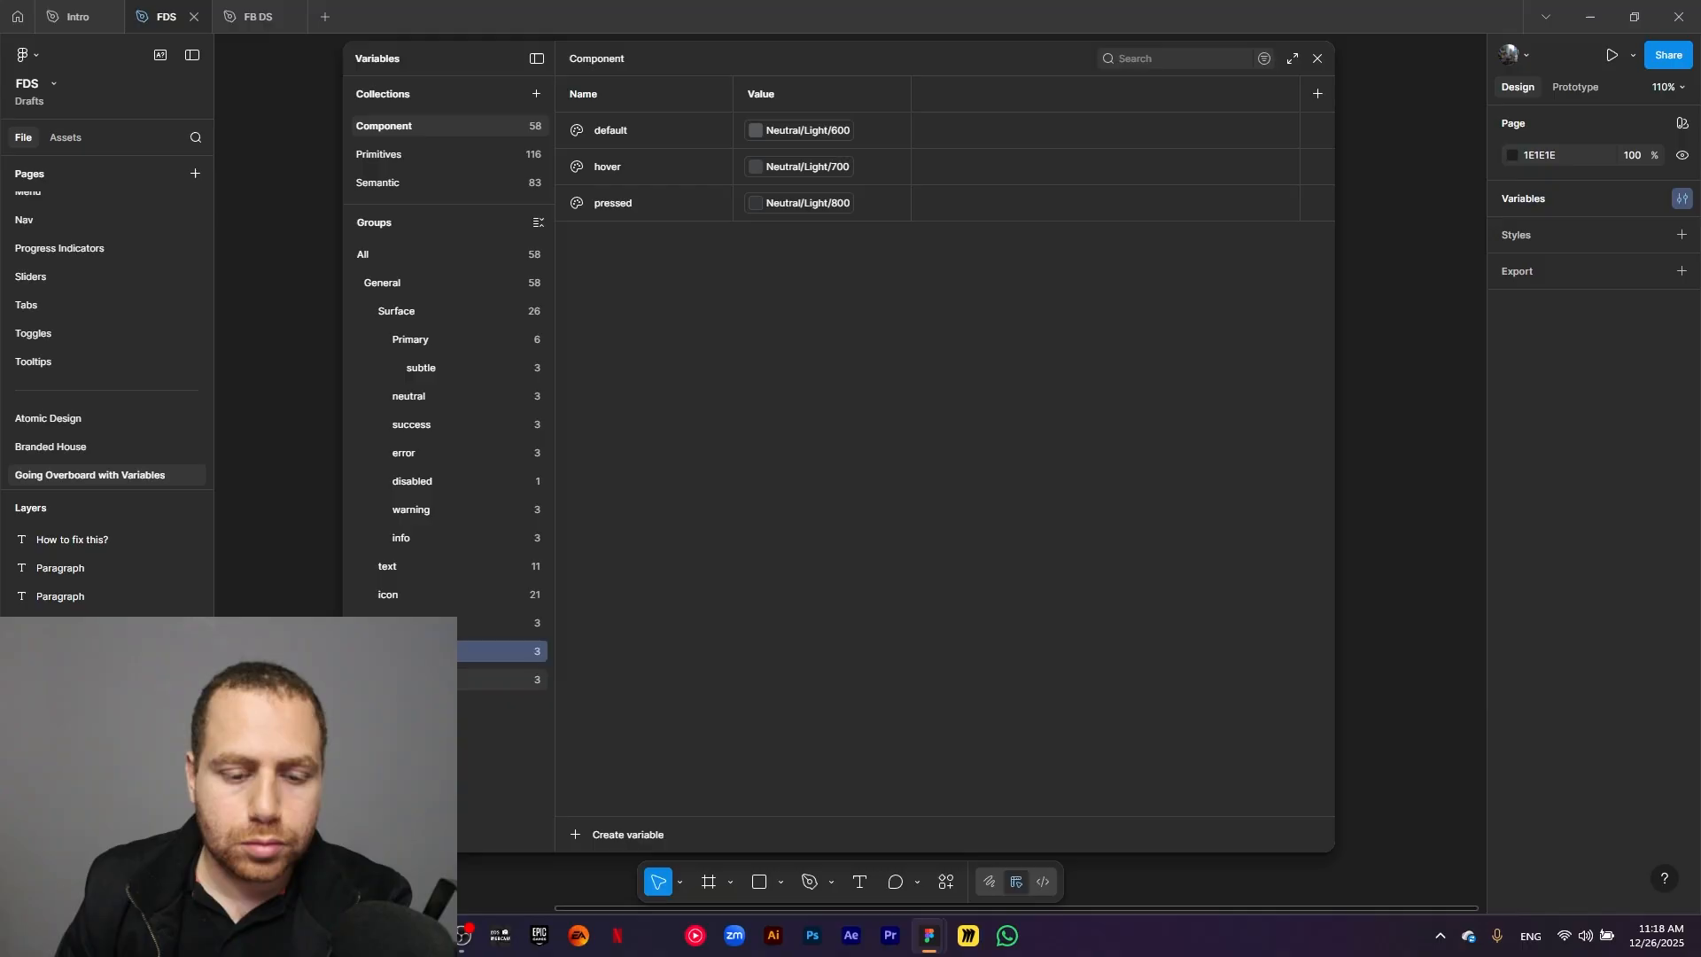
pyautogui.doubleClick(426, 679)
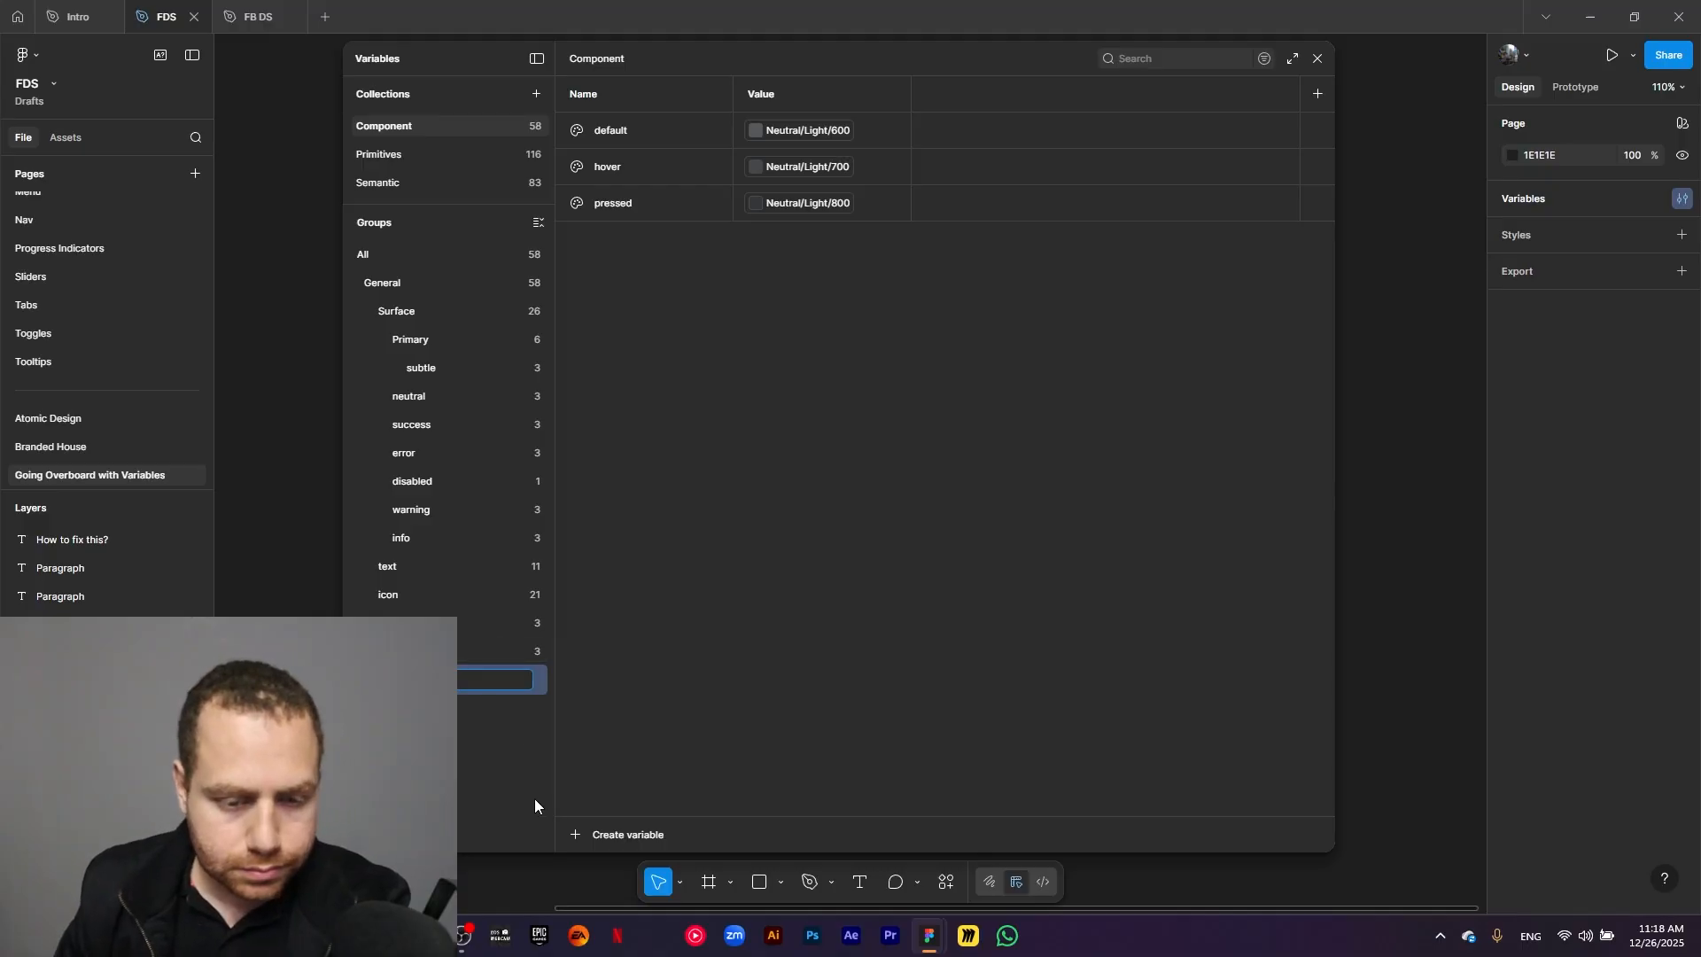
pyautogui.press('Return')
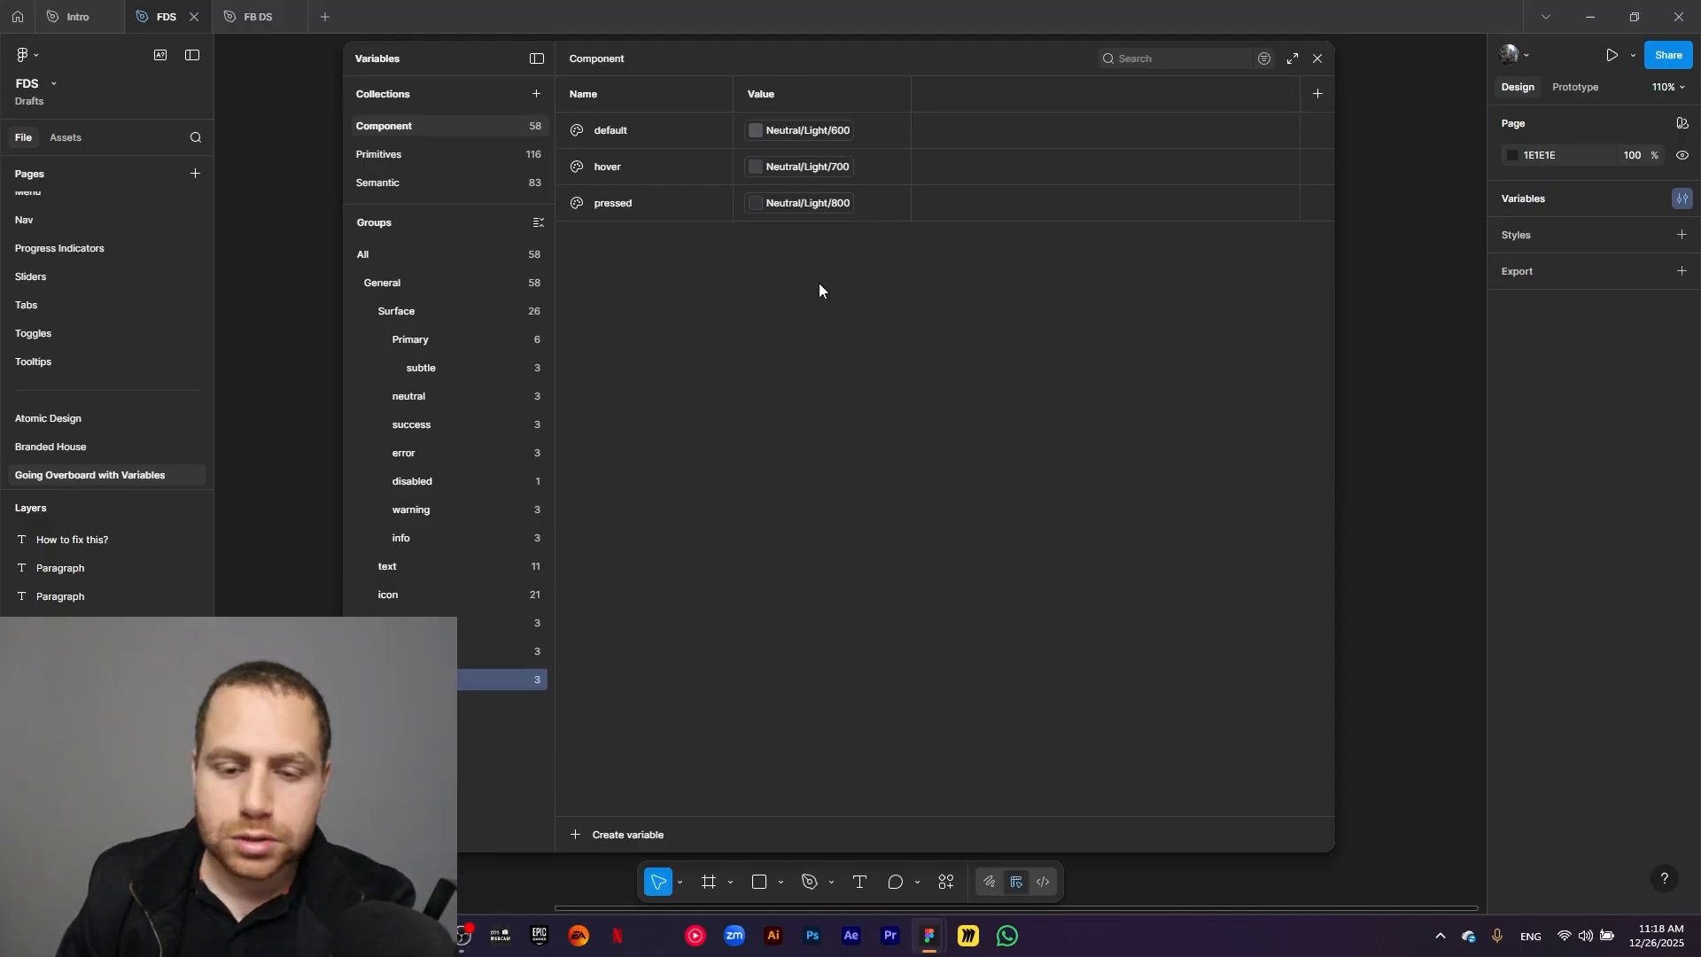
# Delete the pressed variable from the copy of the neutral icon subgroup.
pyautogui.click(667, 210)
pyautogui.rightClick(670, 210)
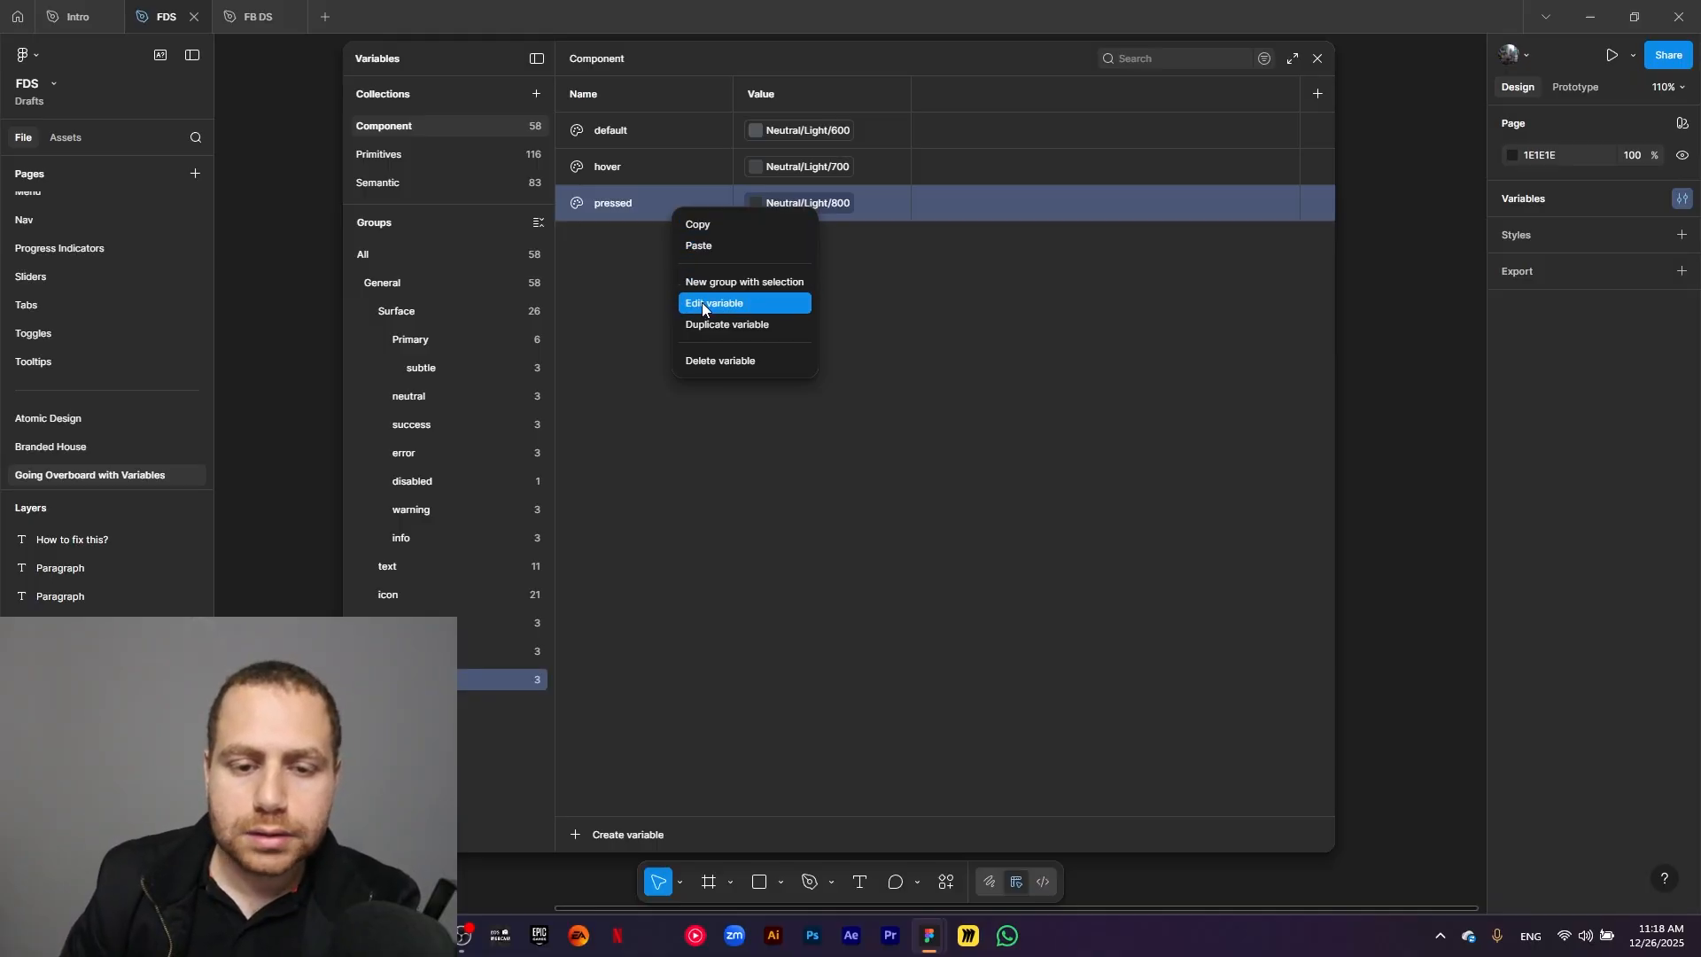
pyautogui.click(736, 361)
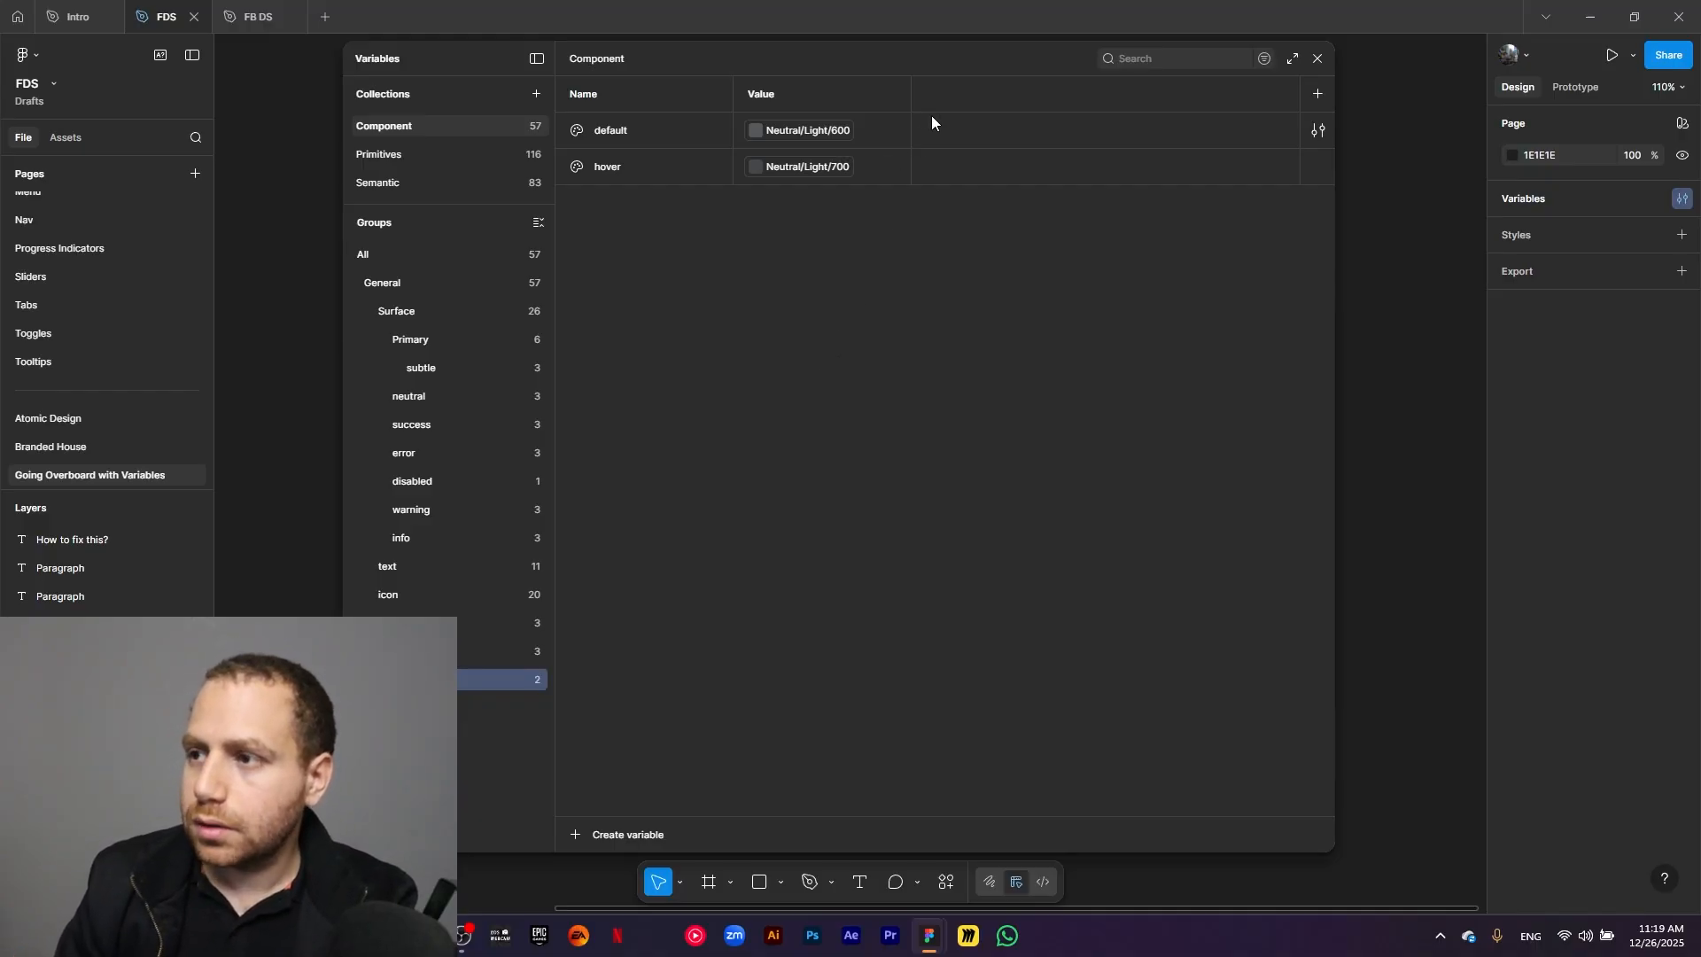
# Link the default variable of the newly copied icon subgroup to Base/White.
pyautogui.click(827, 138)
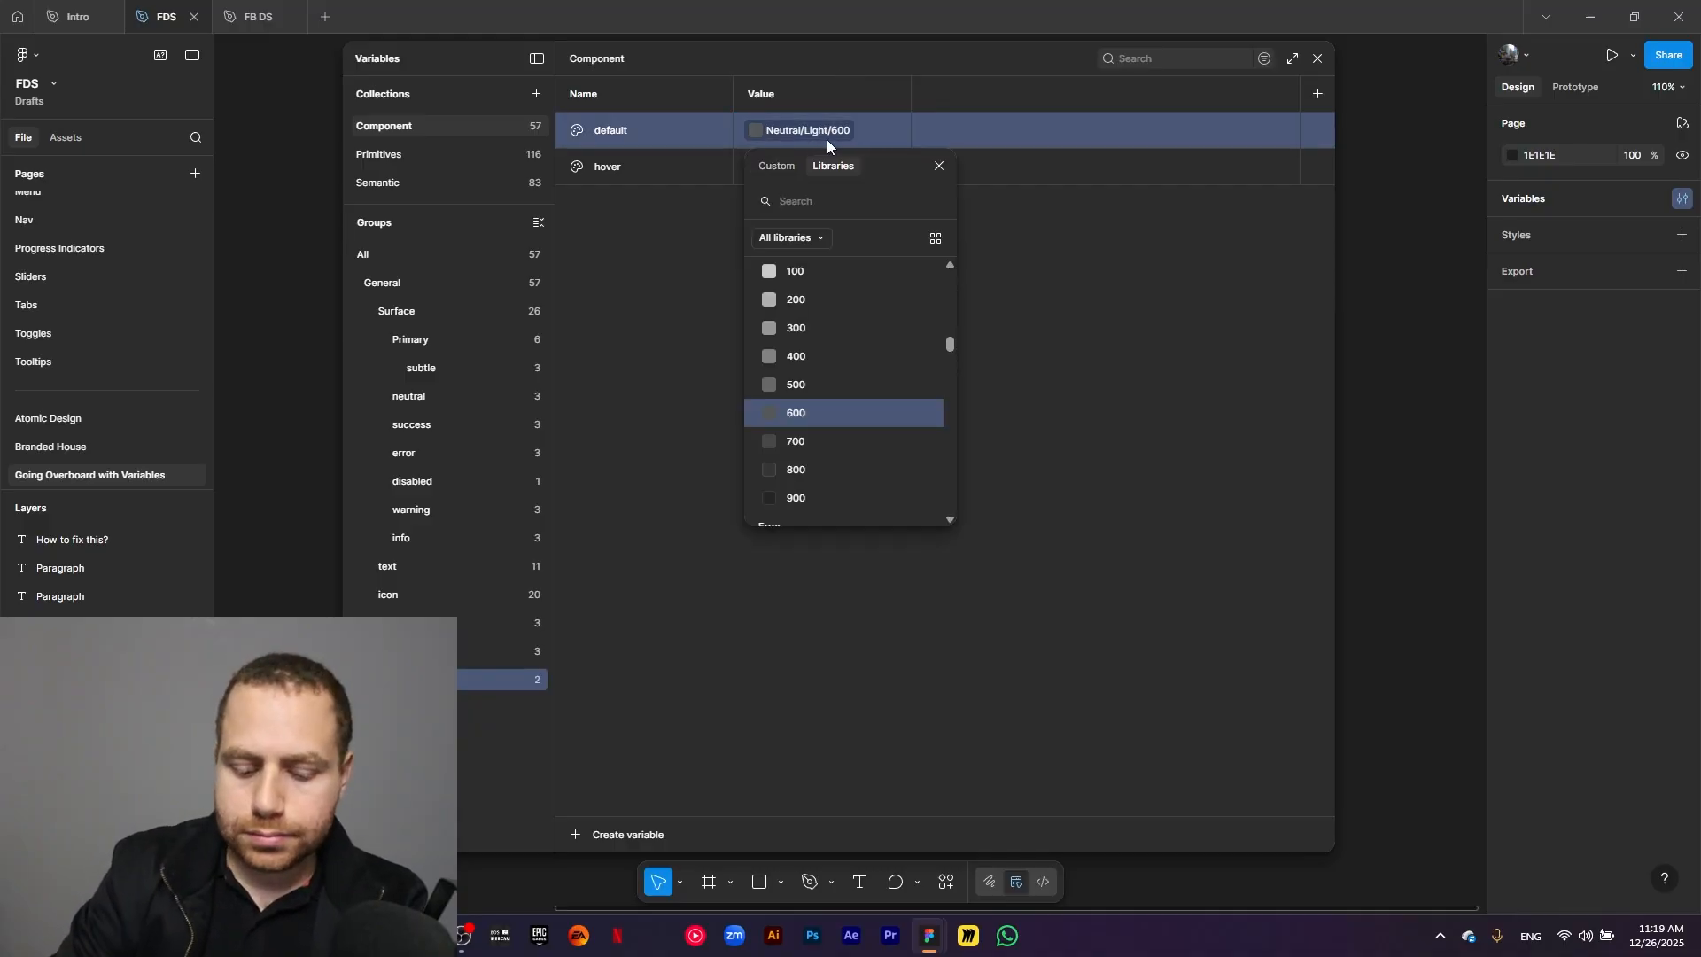
pyautogui.write('n')
pyautogui.press('BackSpace')
pyautogui.write('white')
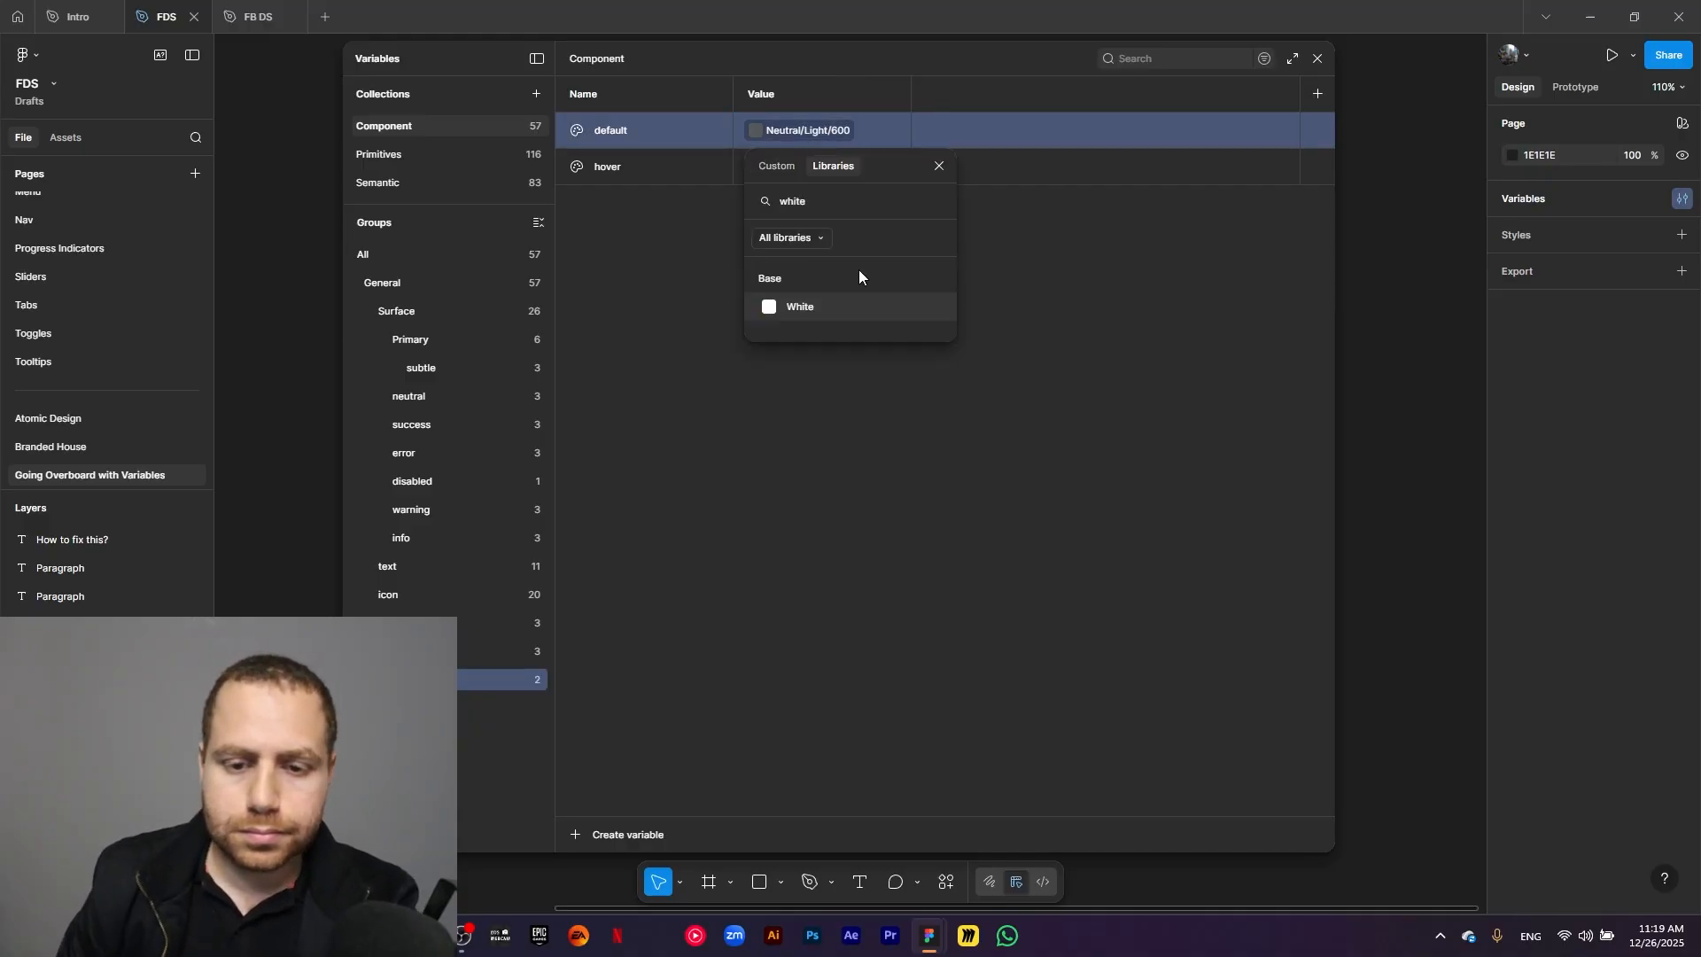
pyautogui.click(836, 307)
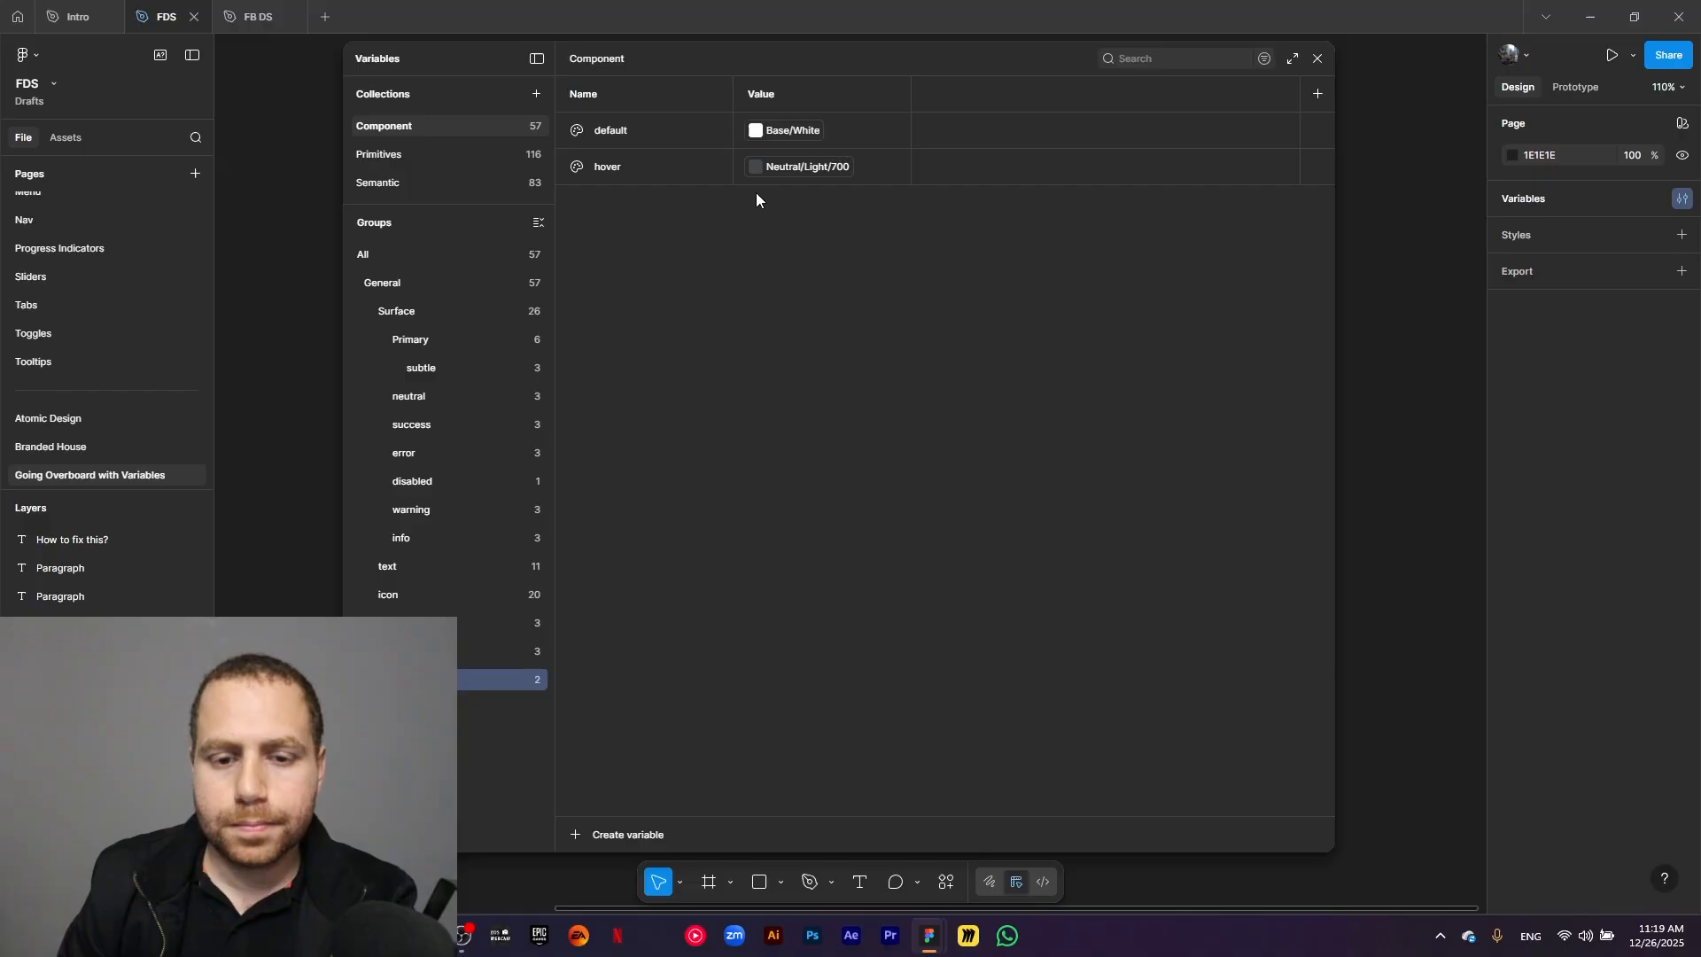
# Link the hover variable of the newly copied icon subgroup to Neutral/Light/50.
pyautogui.click(796, 169)
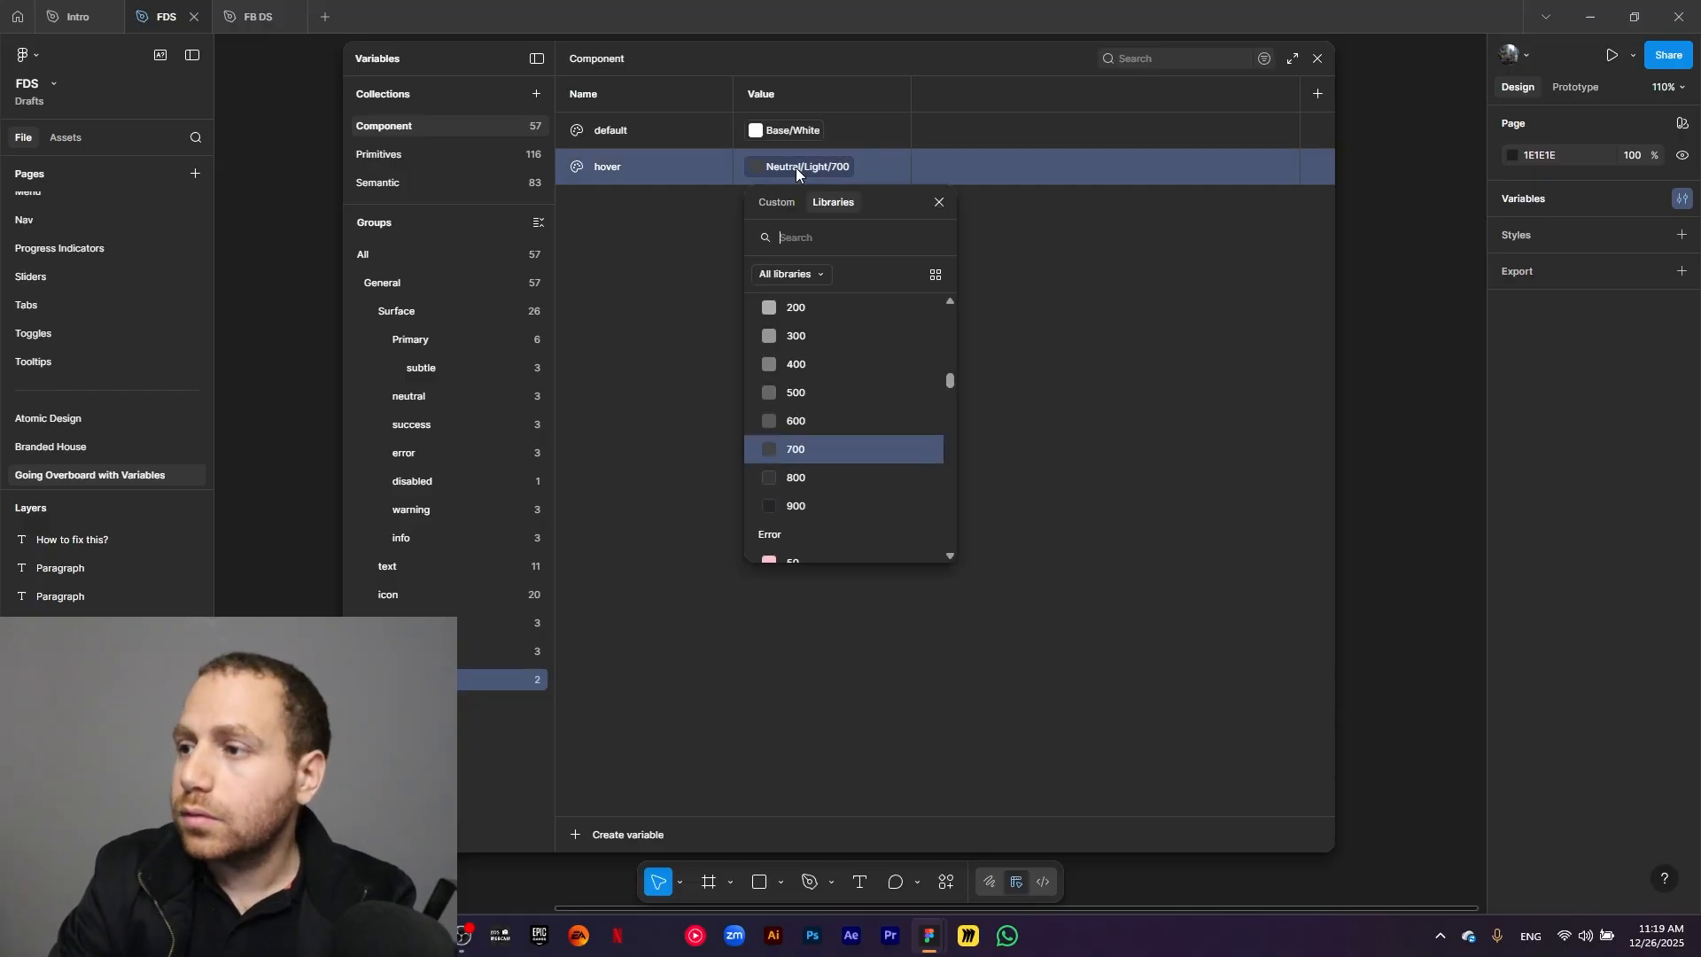
pyautogui.write('neutral light ')
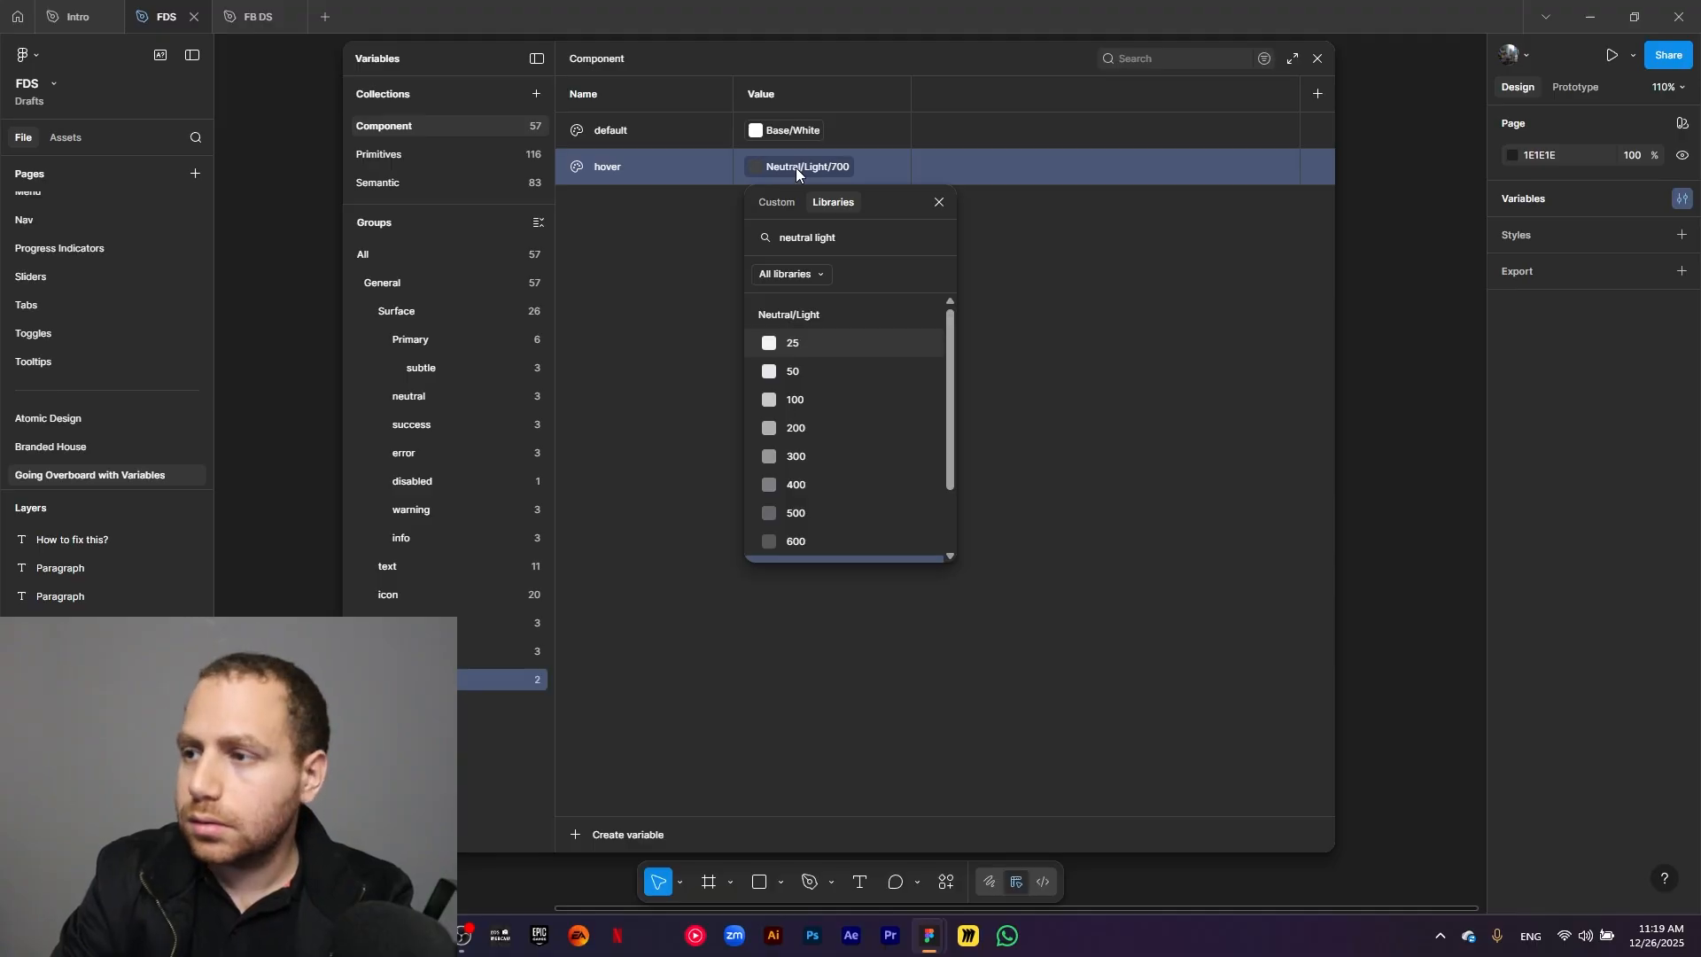
pyautogui.write('50')
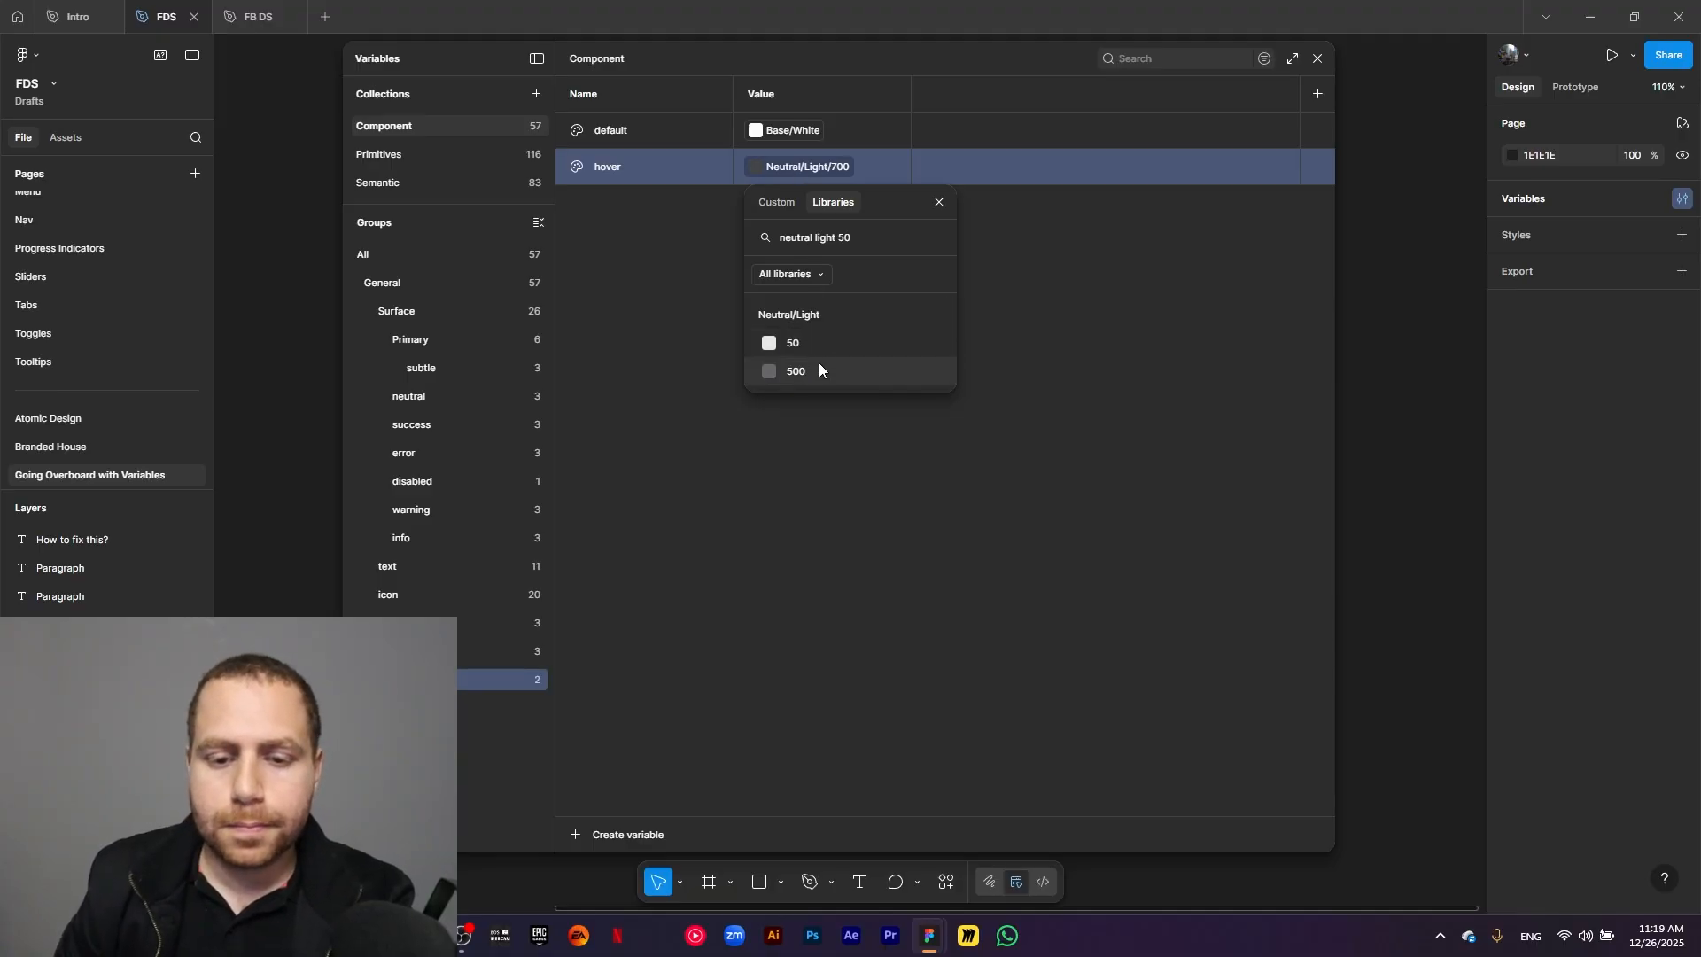
pyautogui.press('Return')
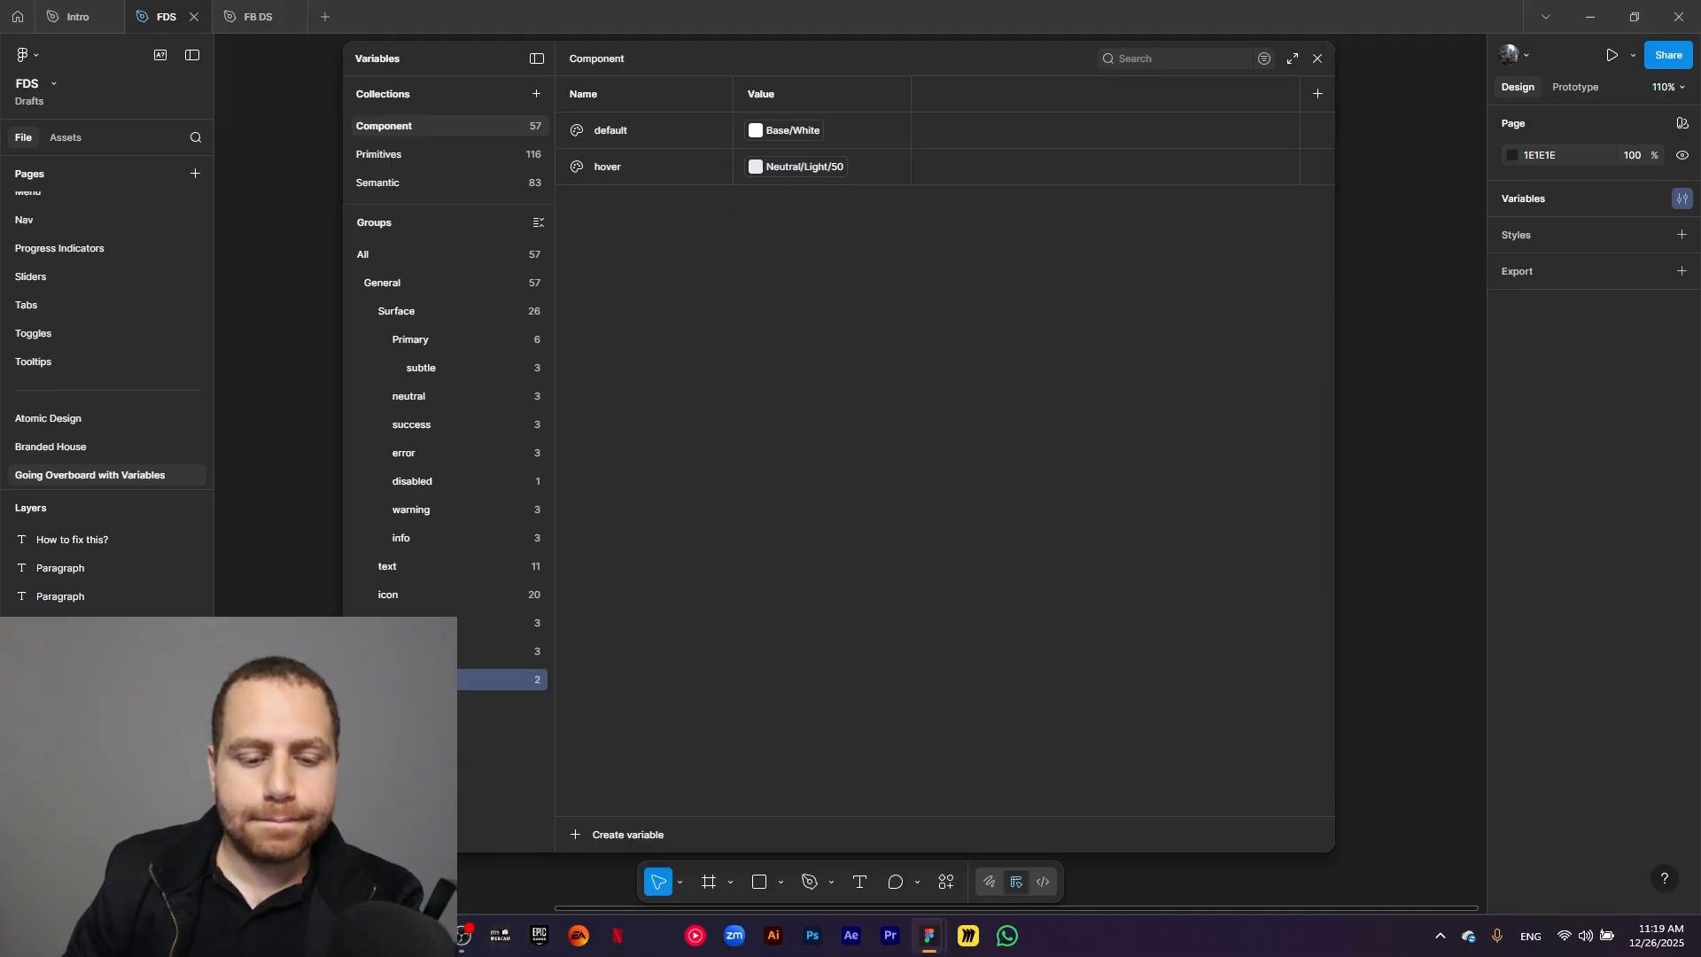
# Duplicate the last icon subgroup, which holds default and hover variables, and rename the copy as selected.
pyautogui.rightClick(461, 679)
pyautogui.click(465, 719)
pyautogui.doubleClick(434, 707)
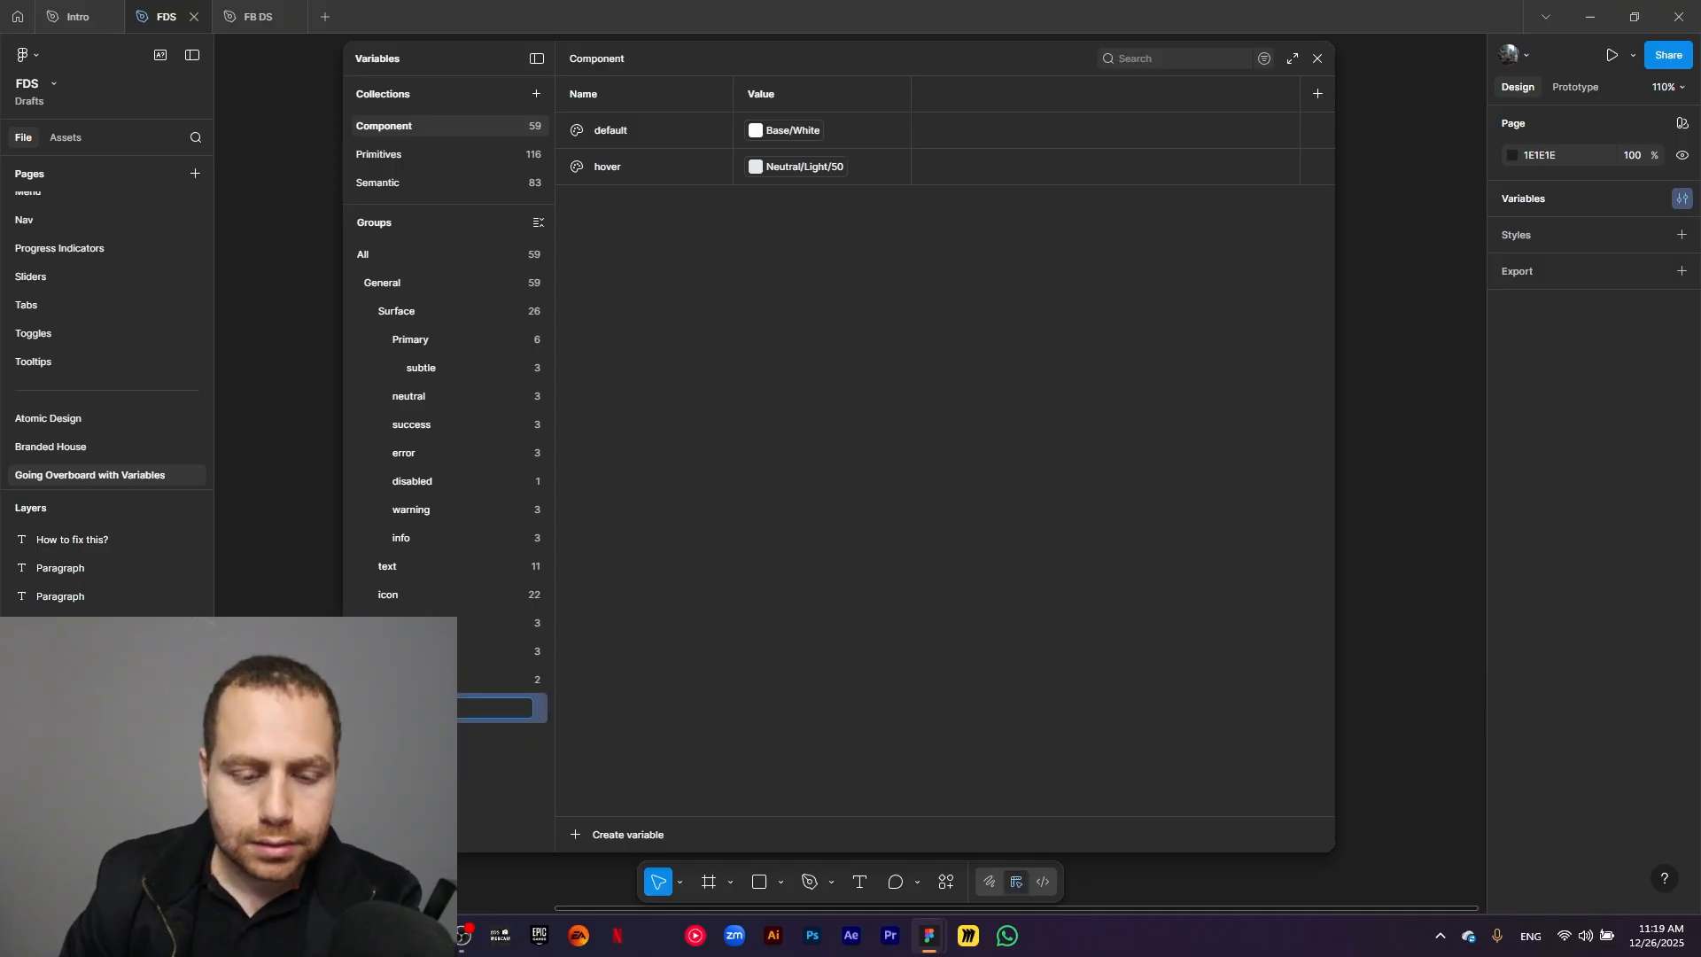
pyautogui.click(838, 583)
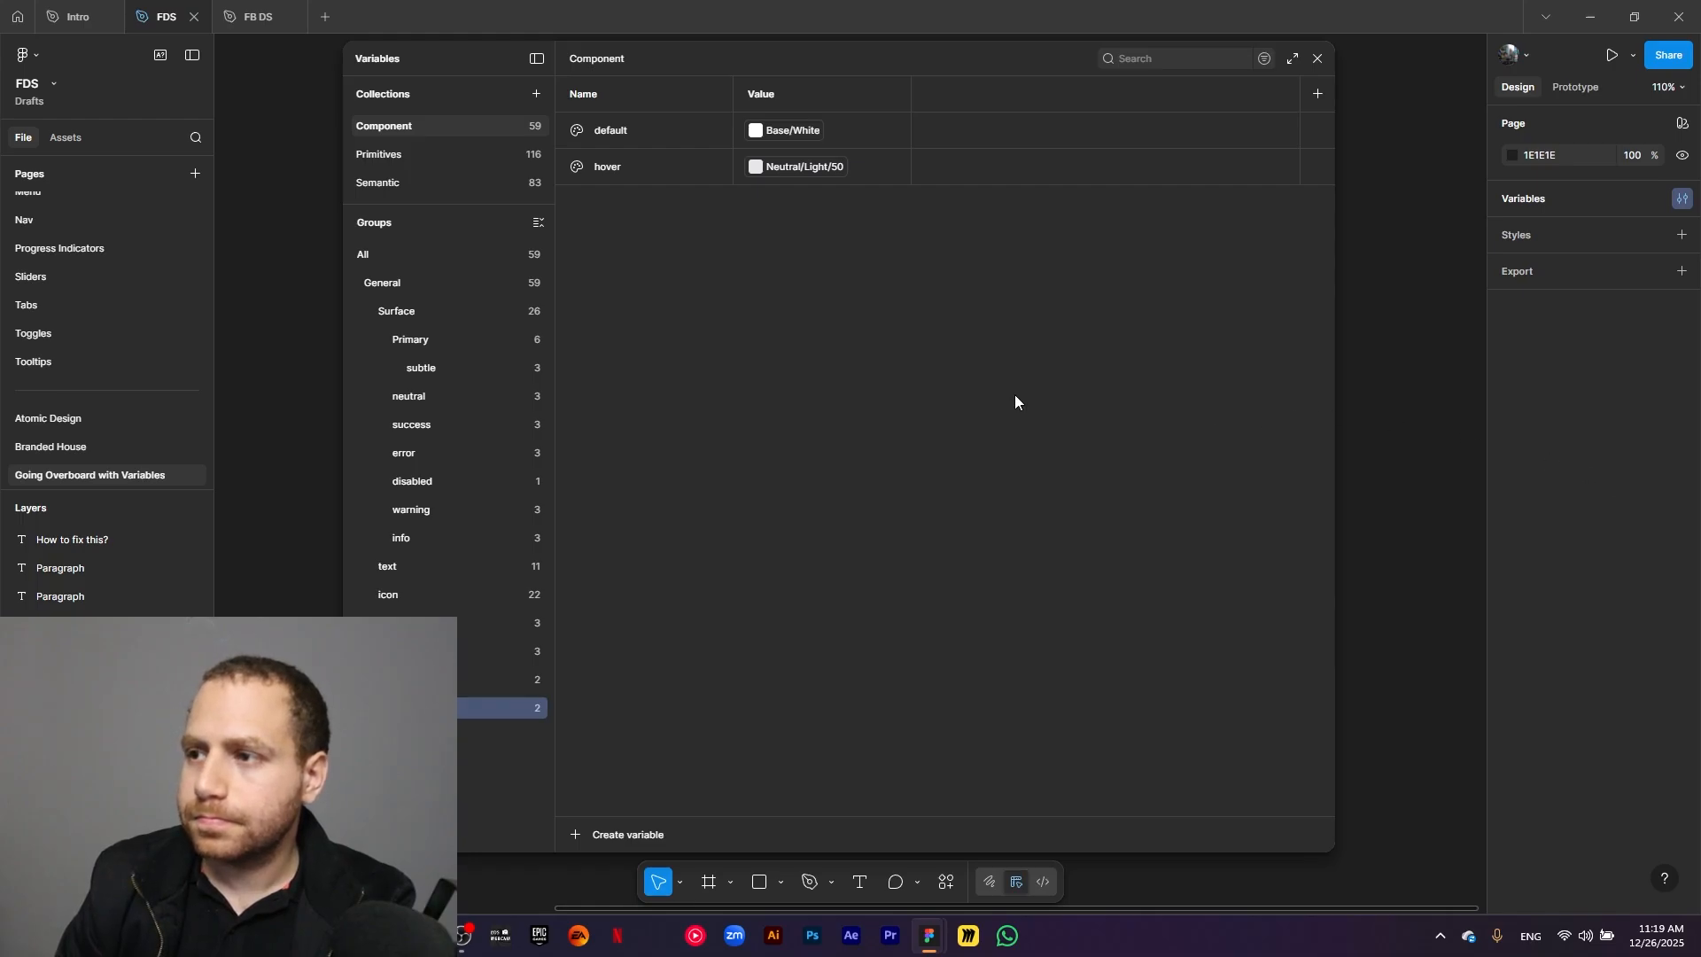
# Link the default variable of the icon group's selected subgroup to Primary/500.
pyautogui.click(790, 133)
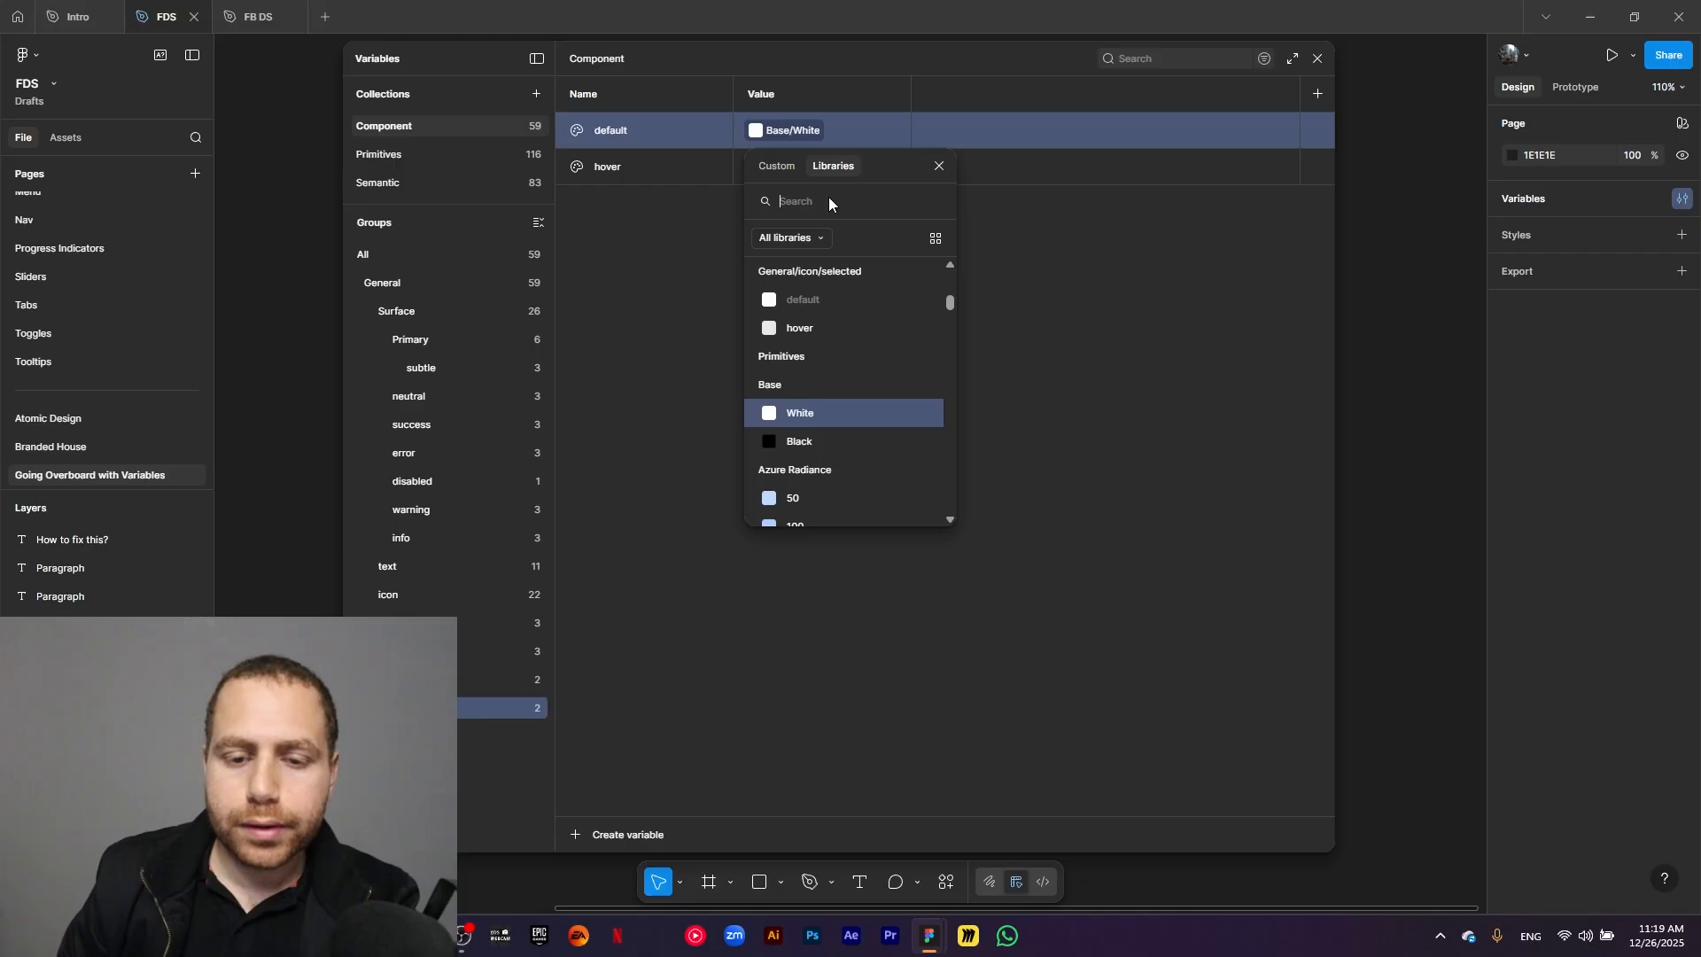
pyautogui.write('prim')
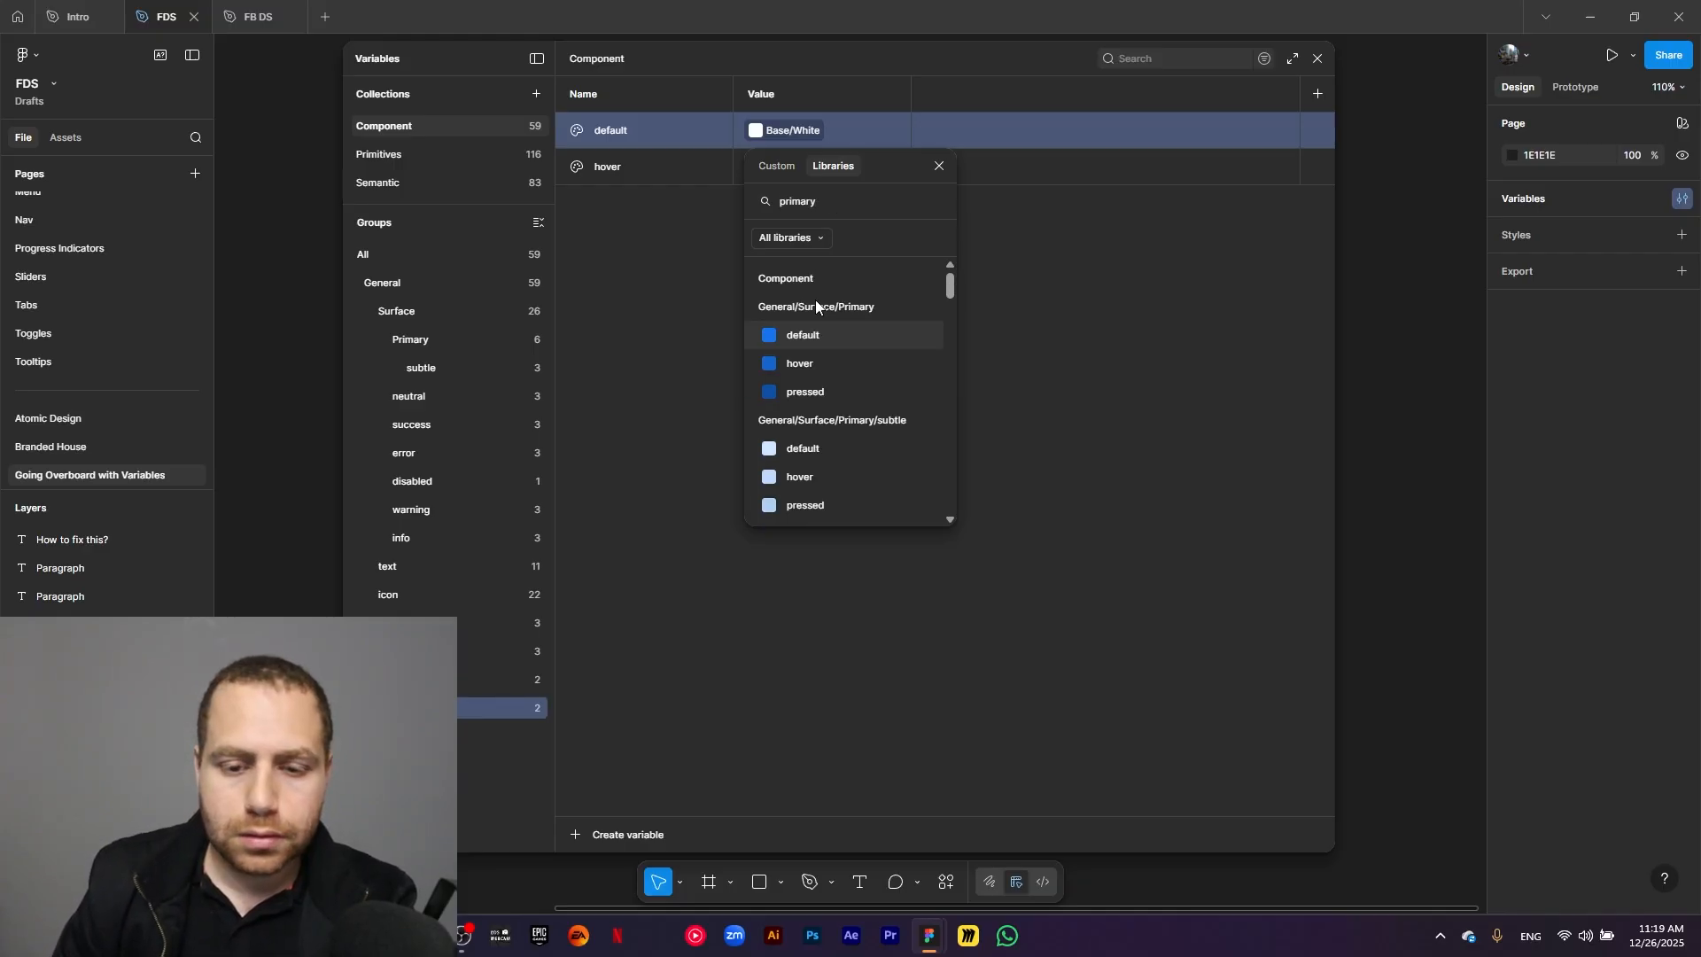
pyautogui.write('ary 500')
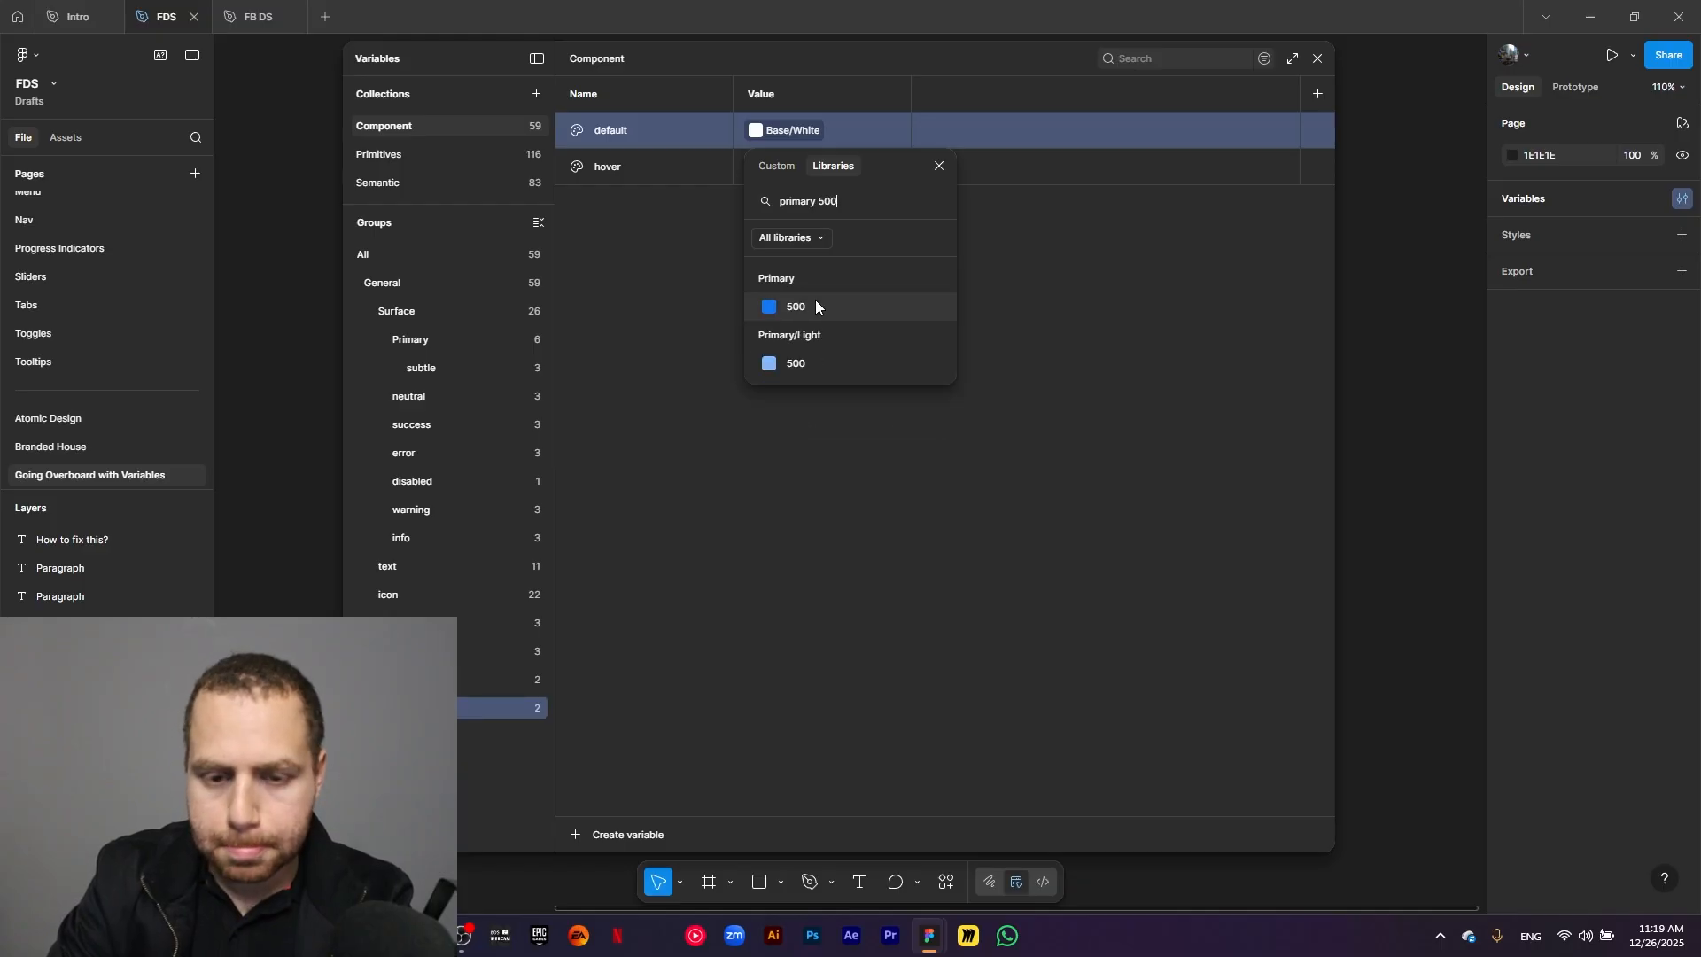
pyautogui.click(815, 301)
# Link the hover variable of the icon group's selected subgroup to Primary/600.
pyautogui.click(793, 171)
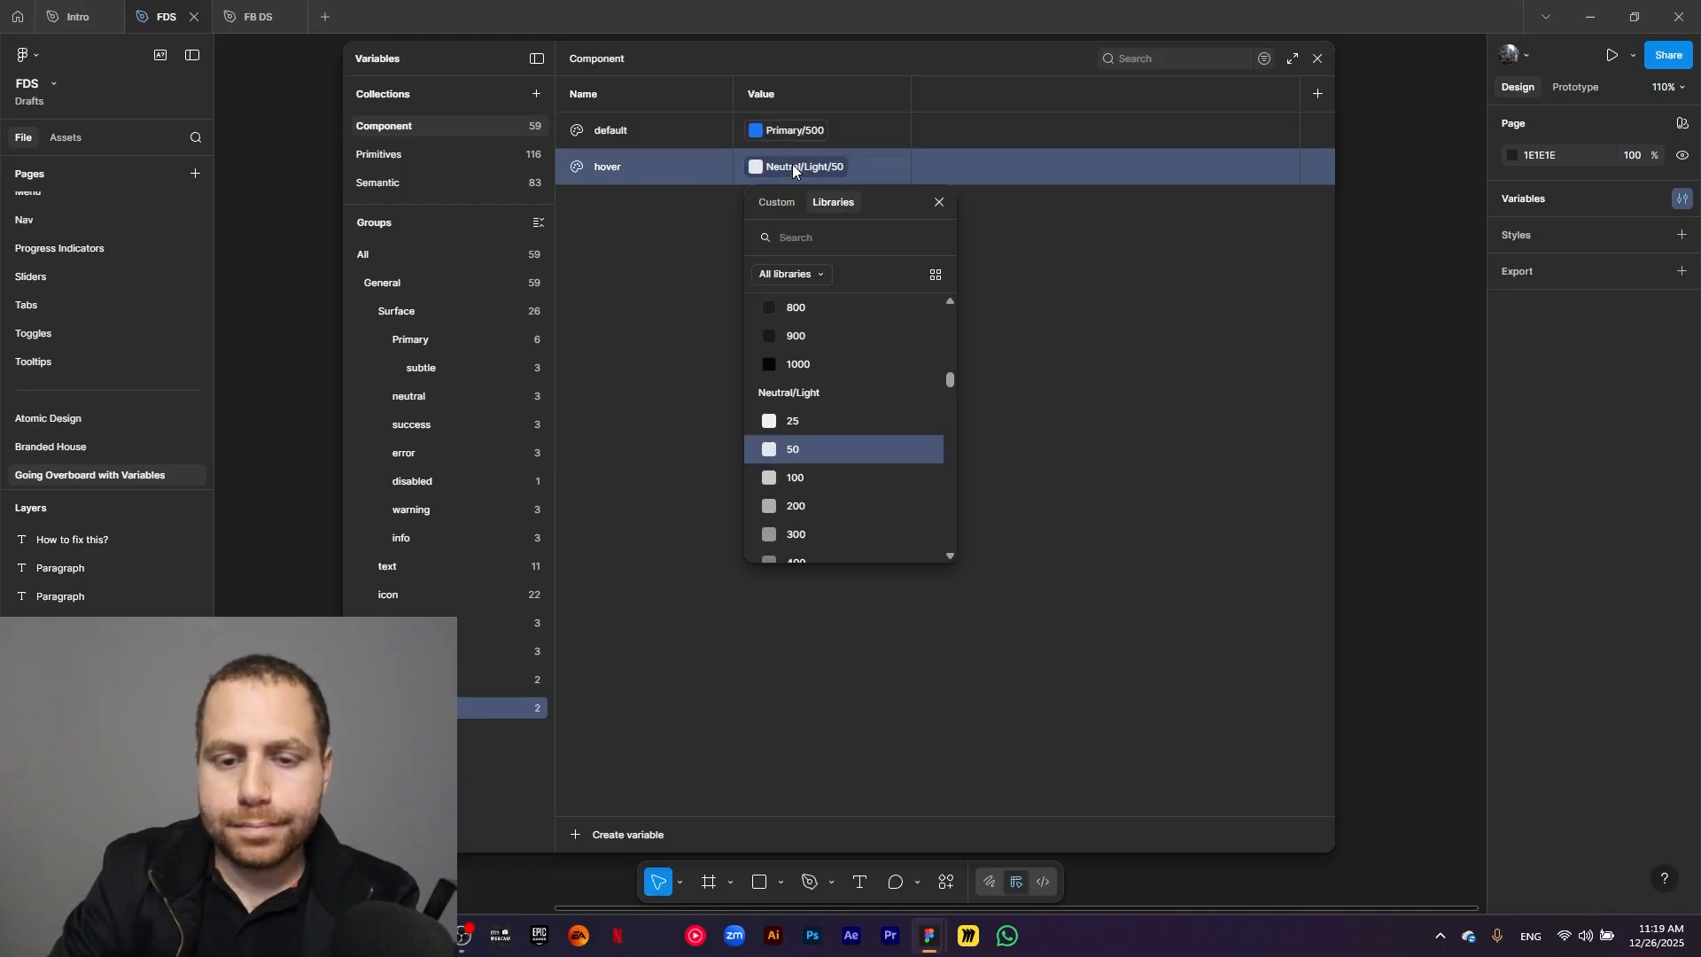
pyautogui.write('primary')
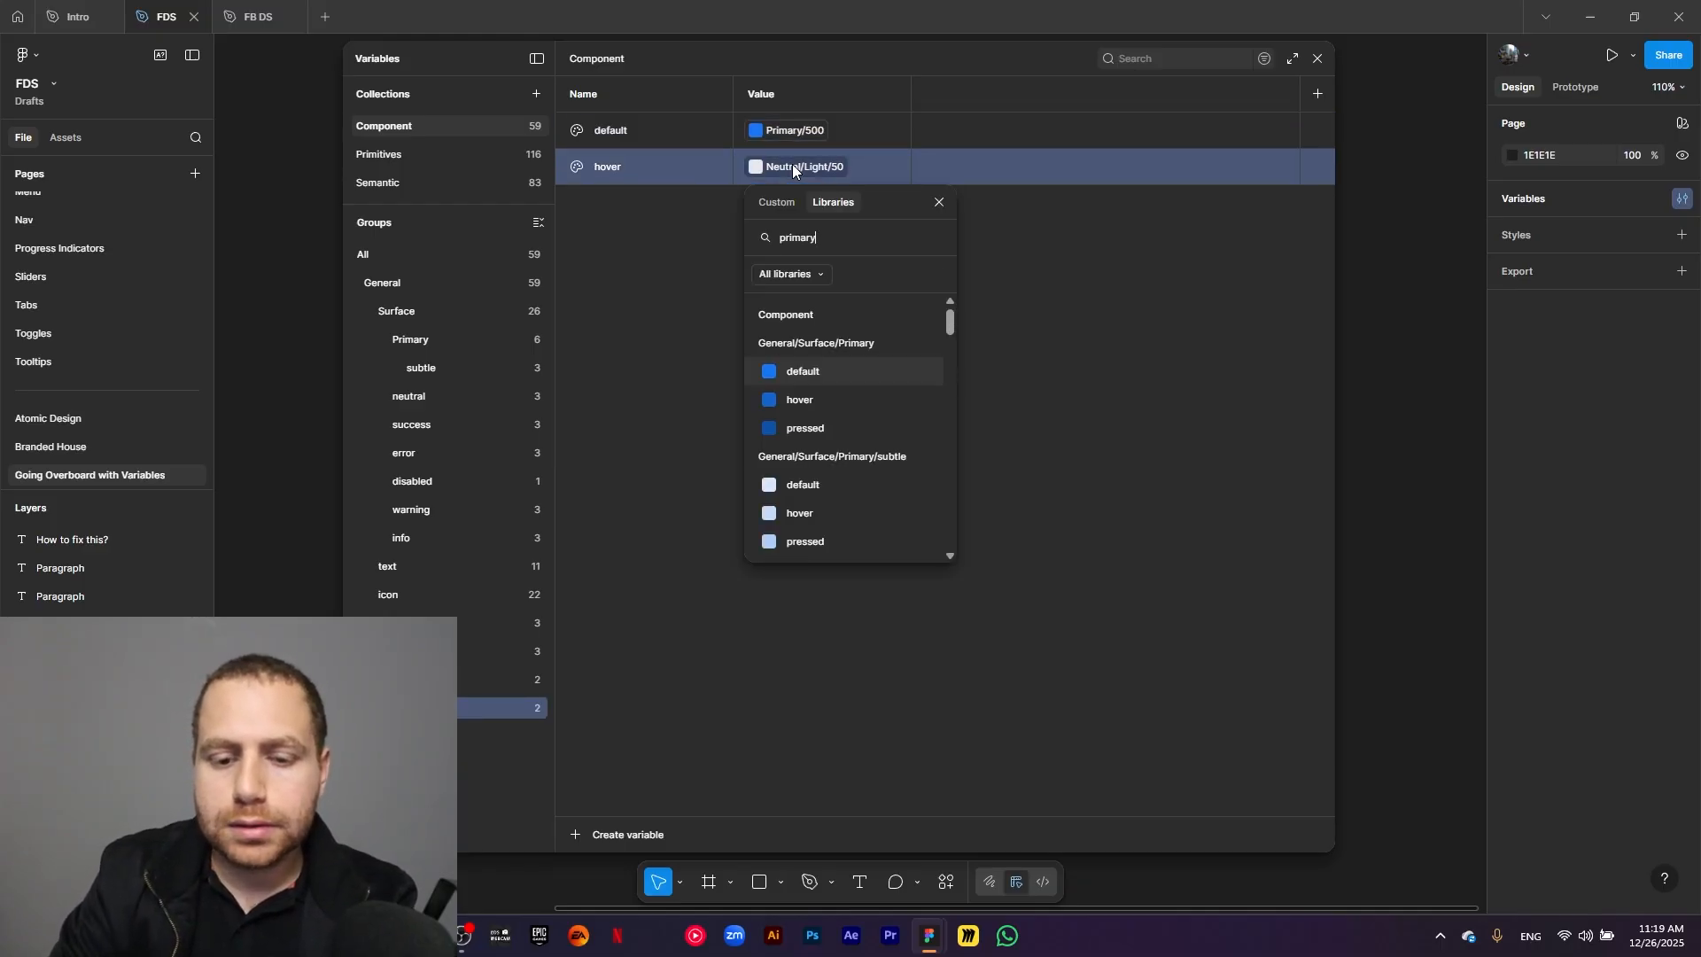
pyautogui.write(' 600')
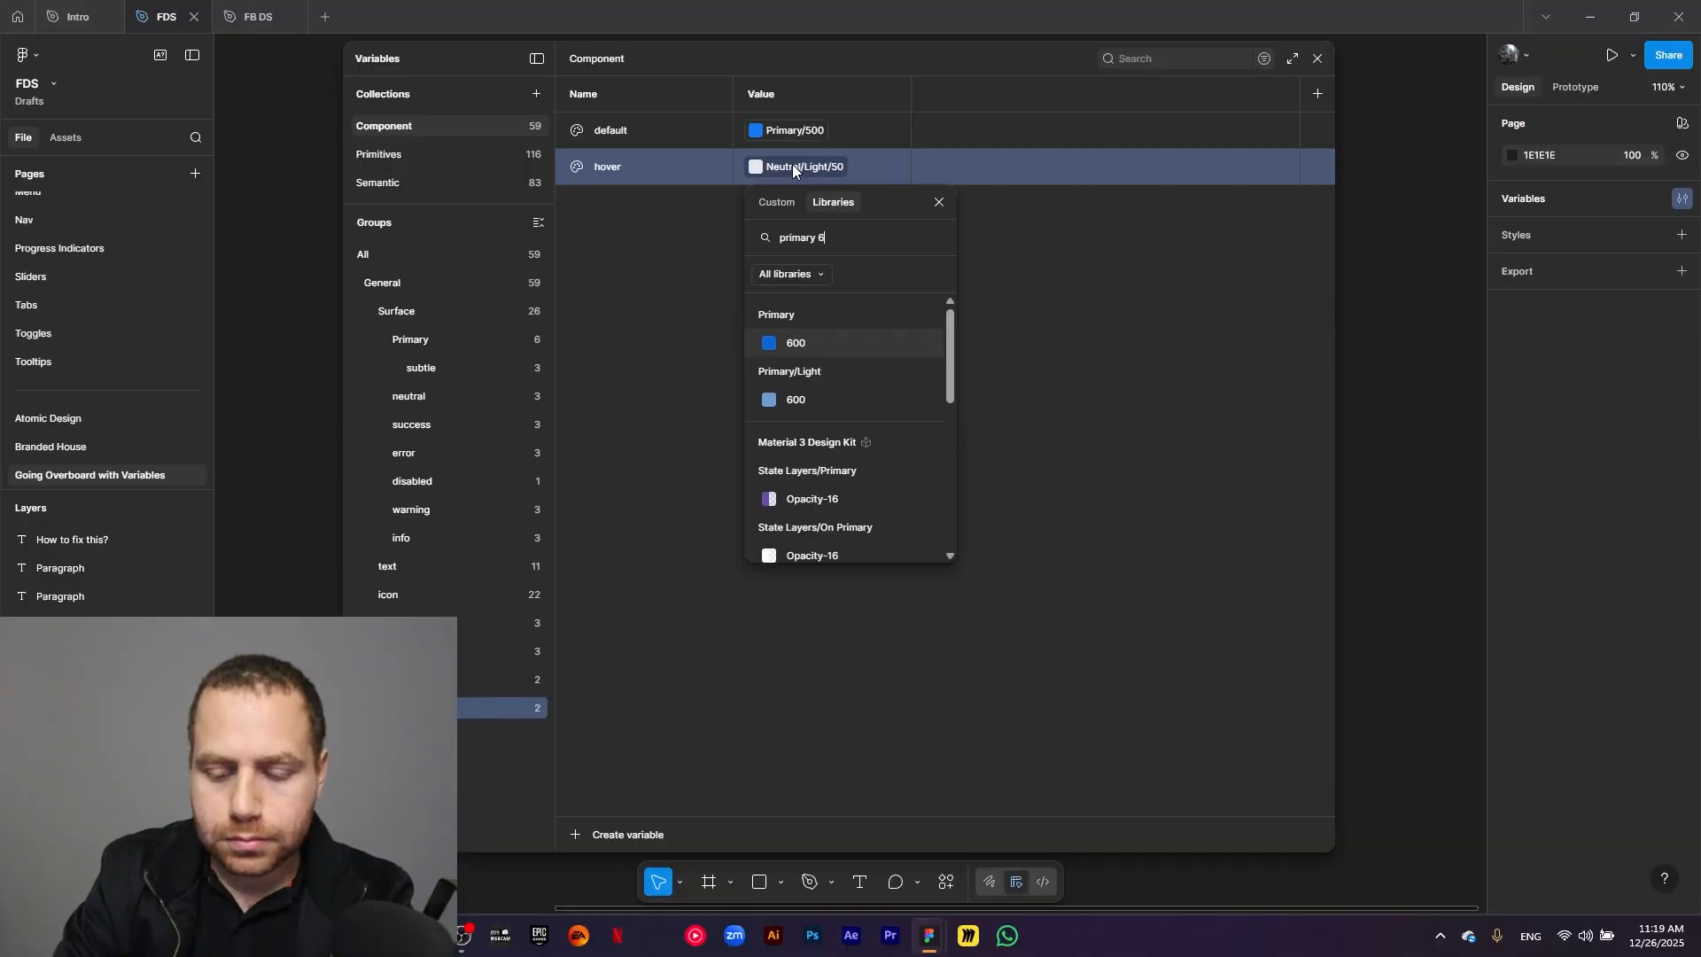
pyautogui.click(817, 347)
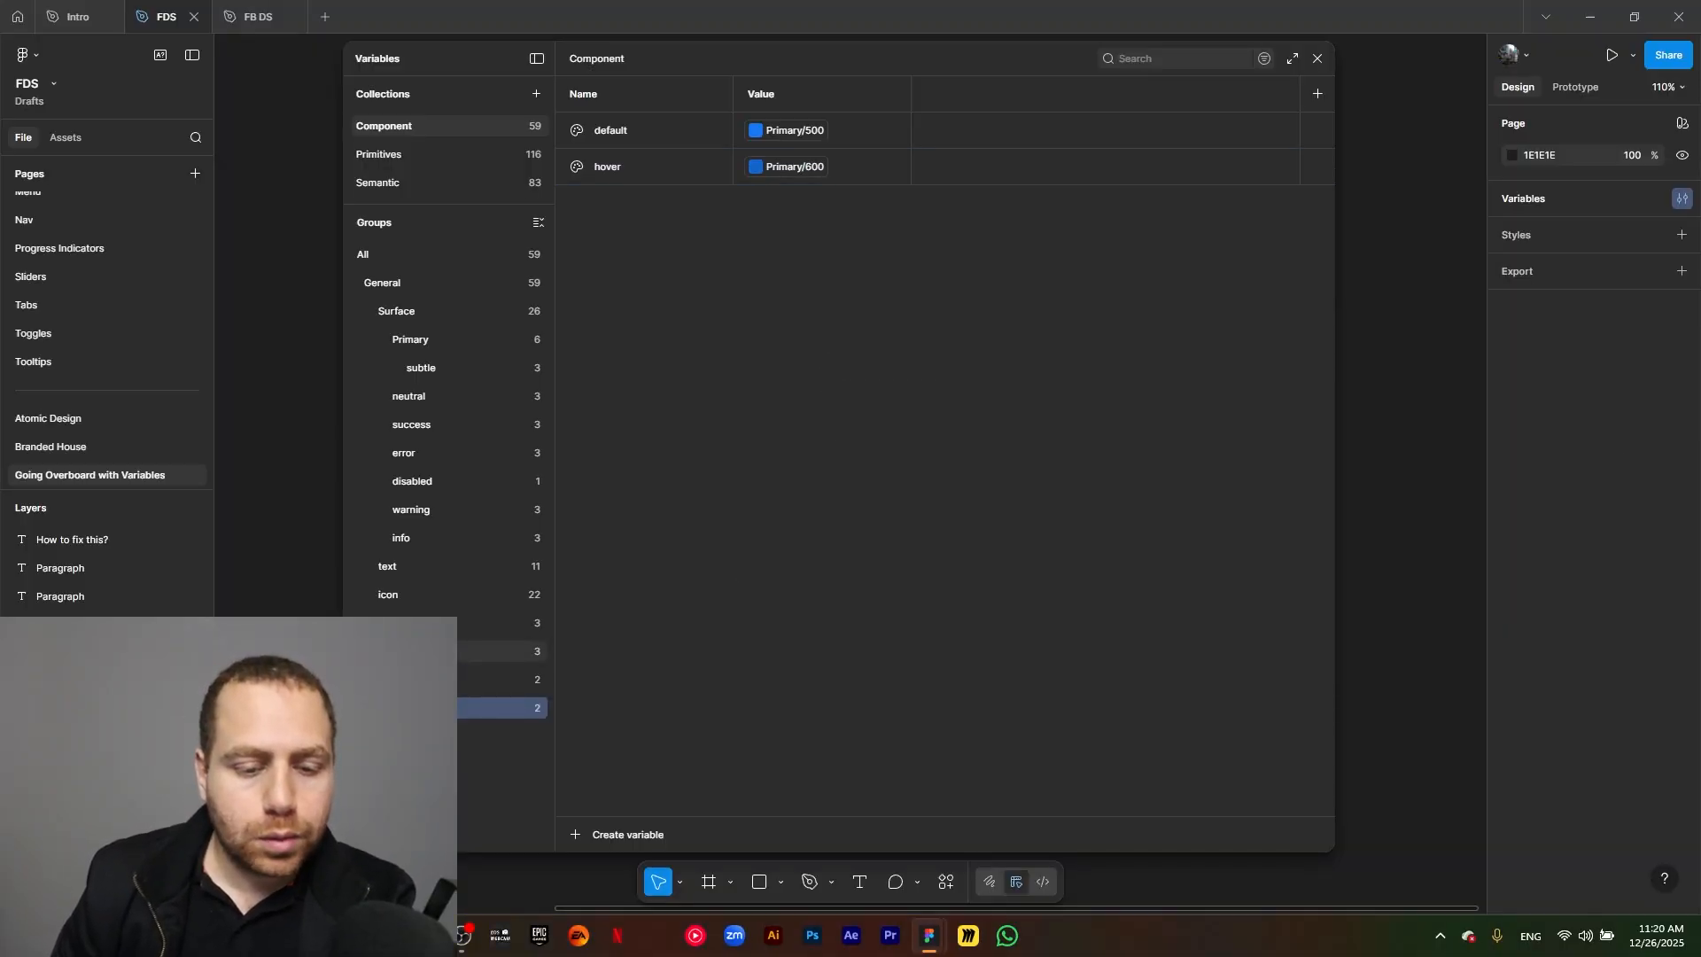
# Create a color variable named border/default in the General group.
pyautogui.click(406, 280)
pyautogui.click(586, 838)
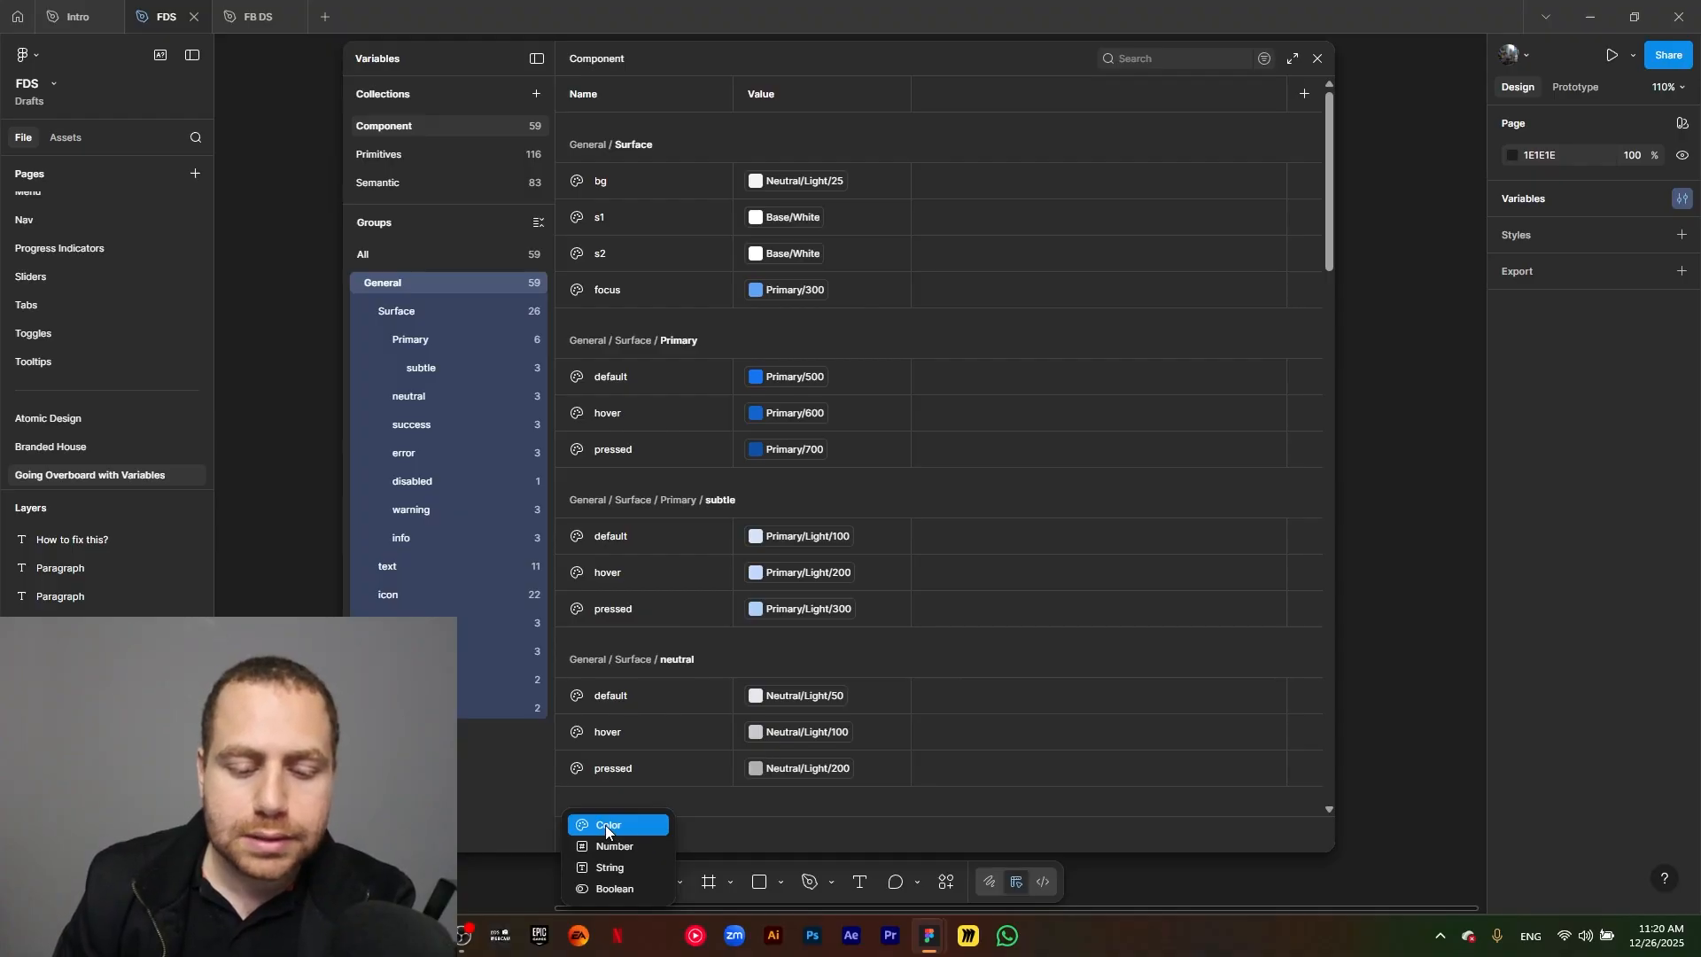
pyautogui.click(640, 831)
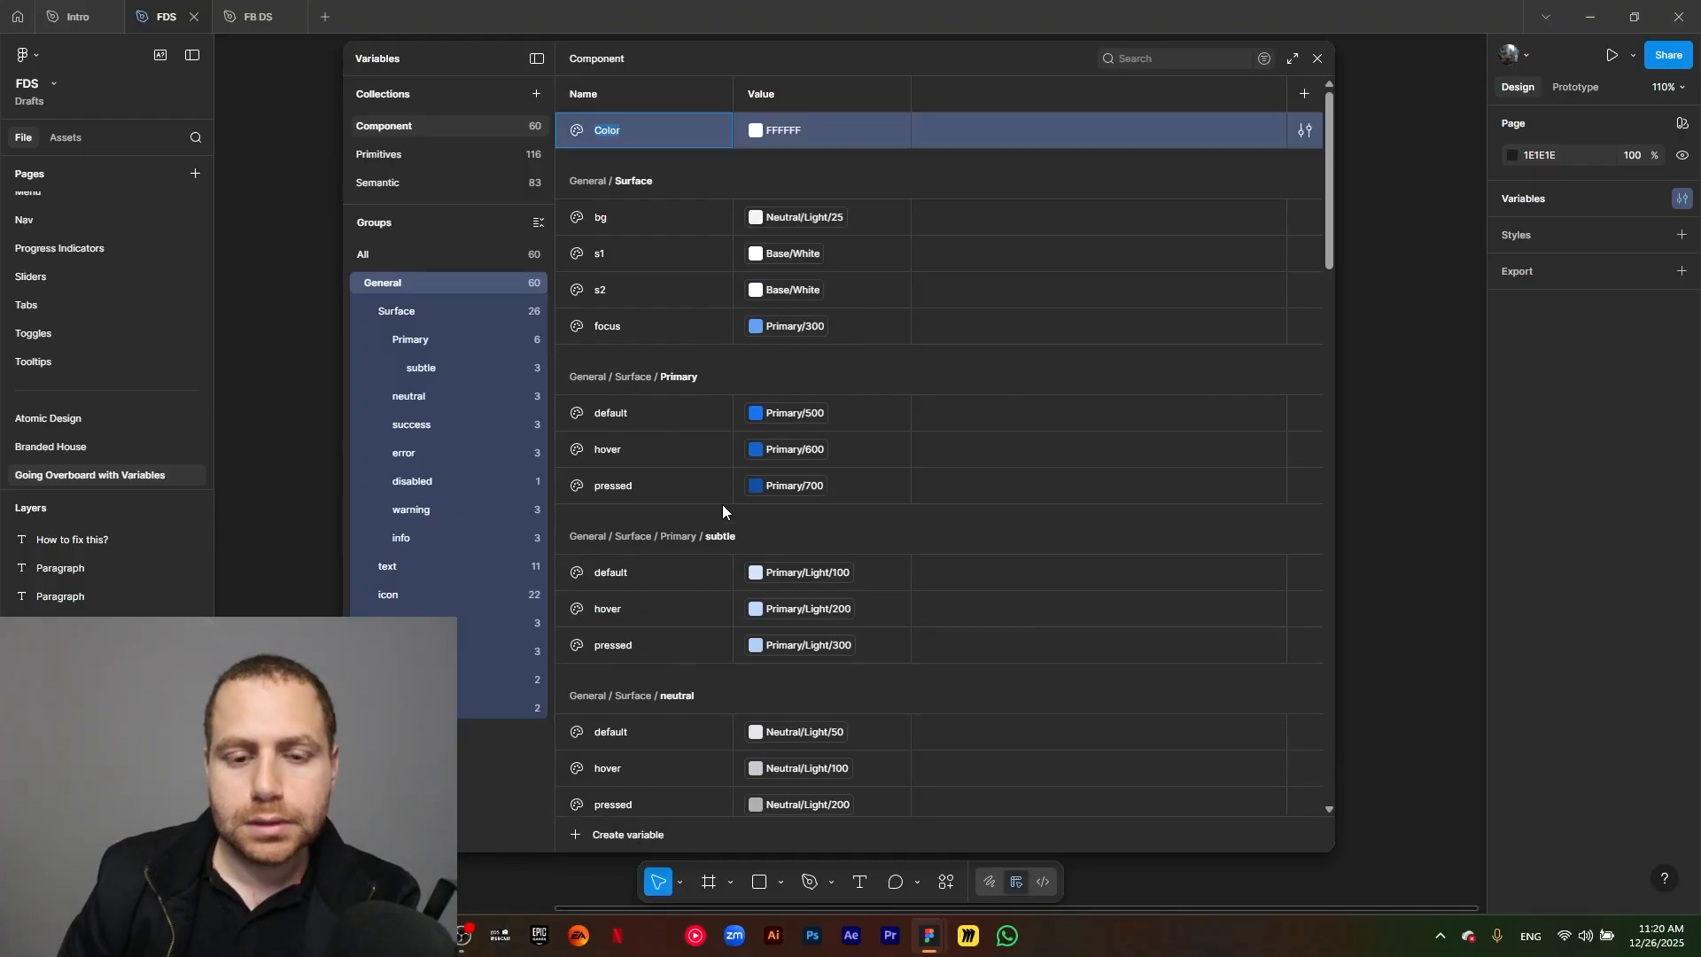
pyautogui.write('border/')
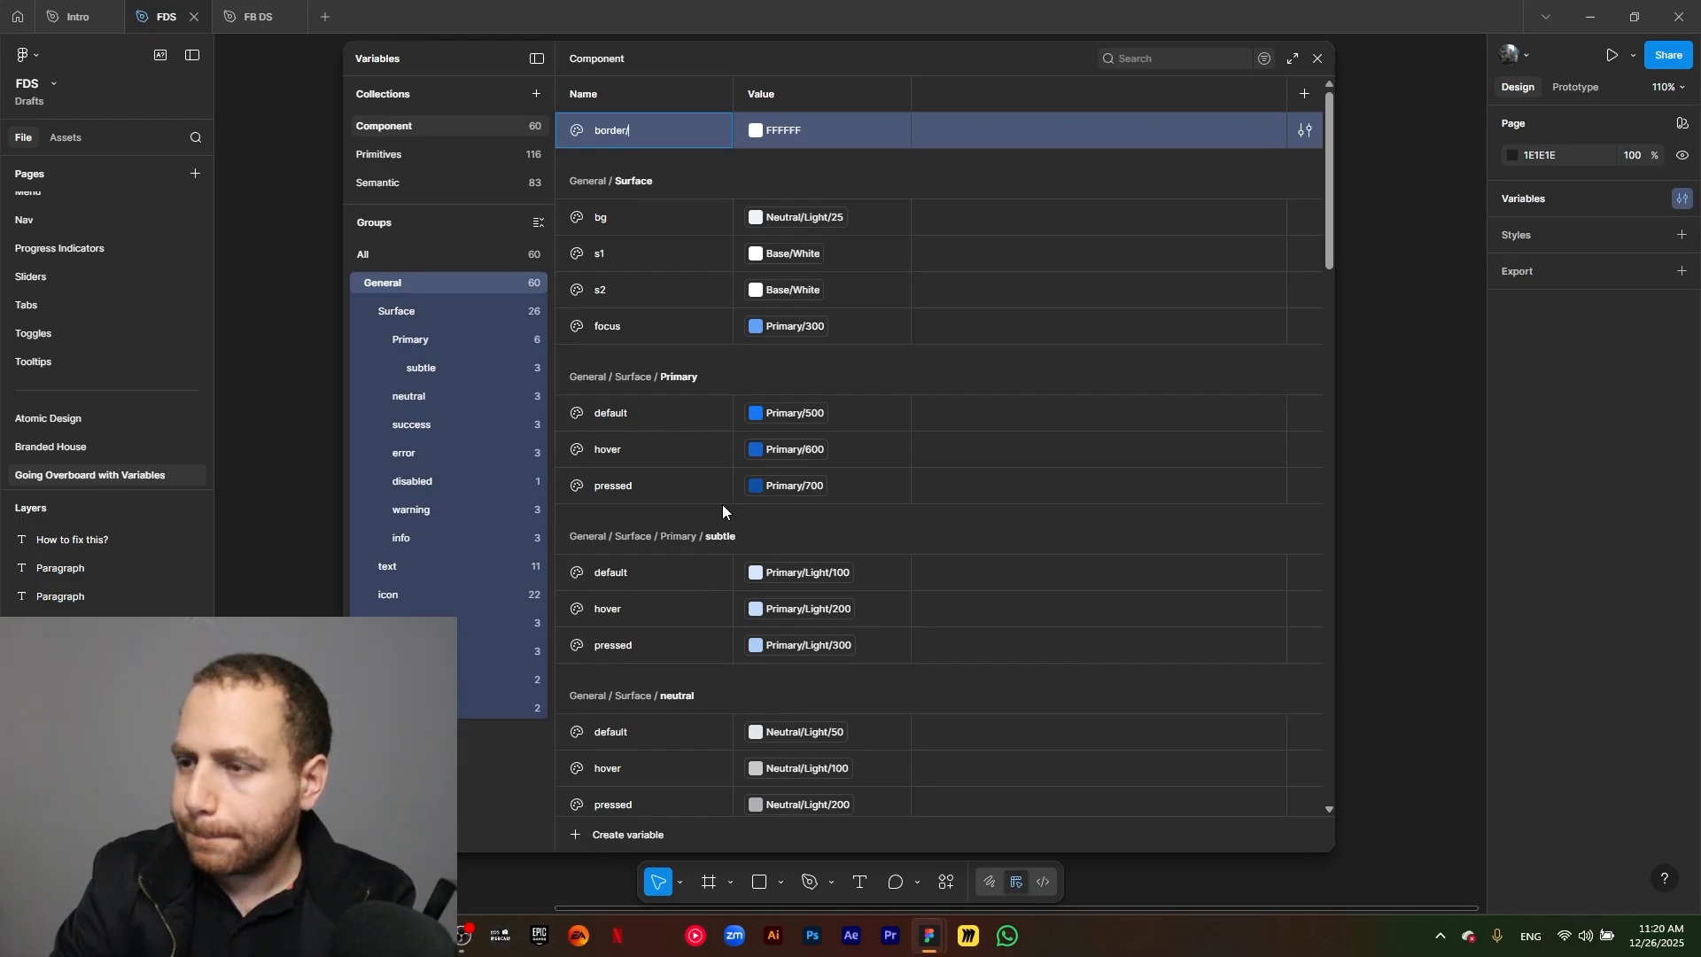
pyautogui.write('default')
pyautogui.press('Return')
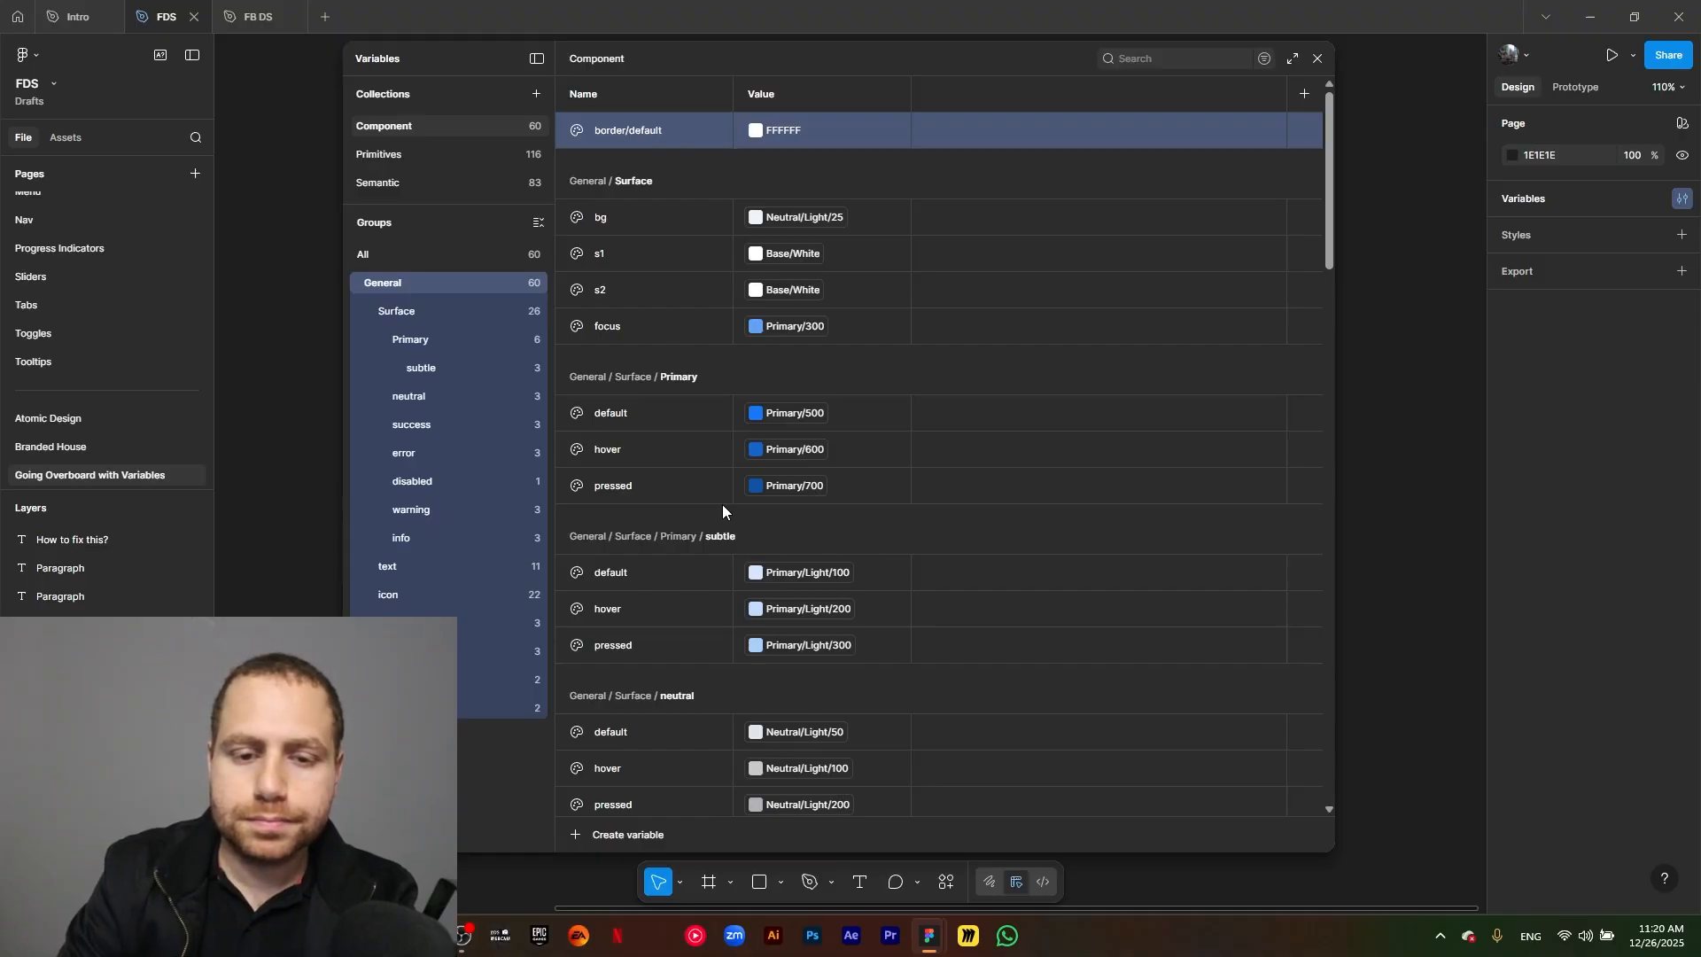
# Link the border group's default variable to Neutral/Light/900.
pyautogui.click(470, 735)
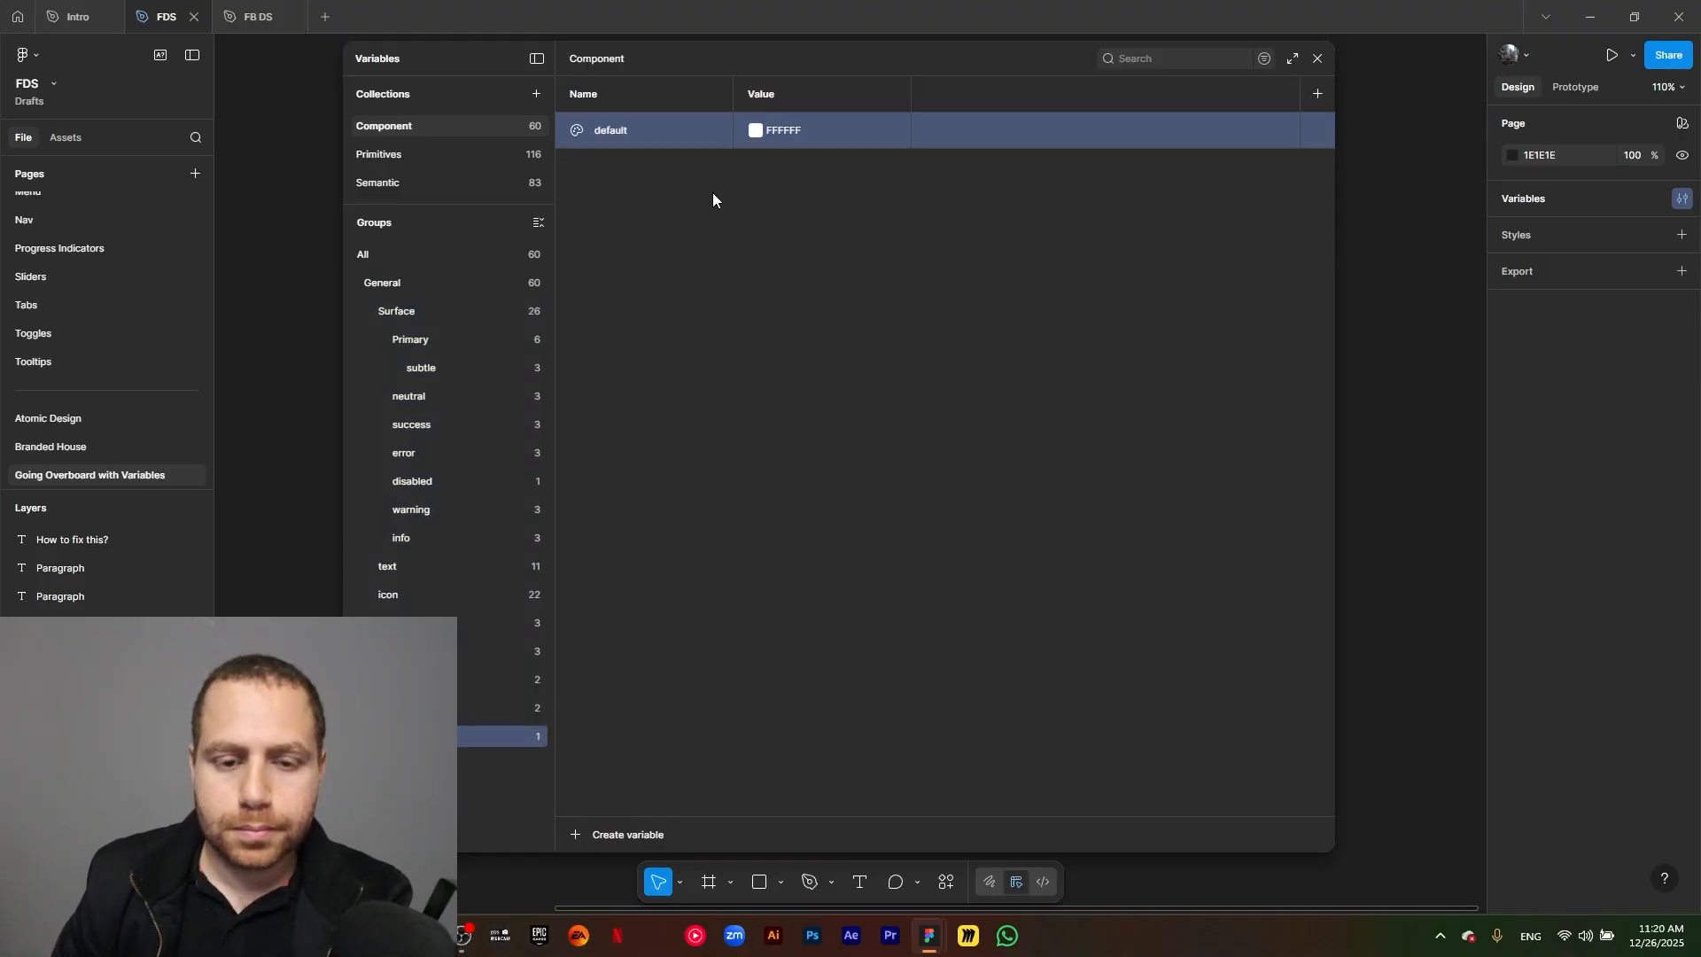
pyautogui.click(754, 130)
pyautogui.click(843, 160)
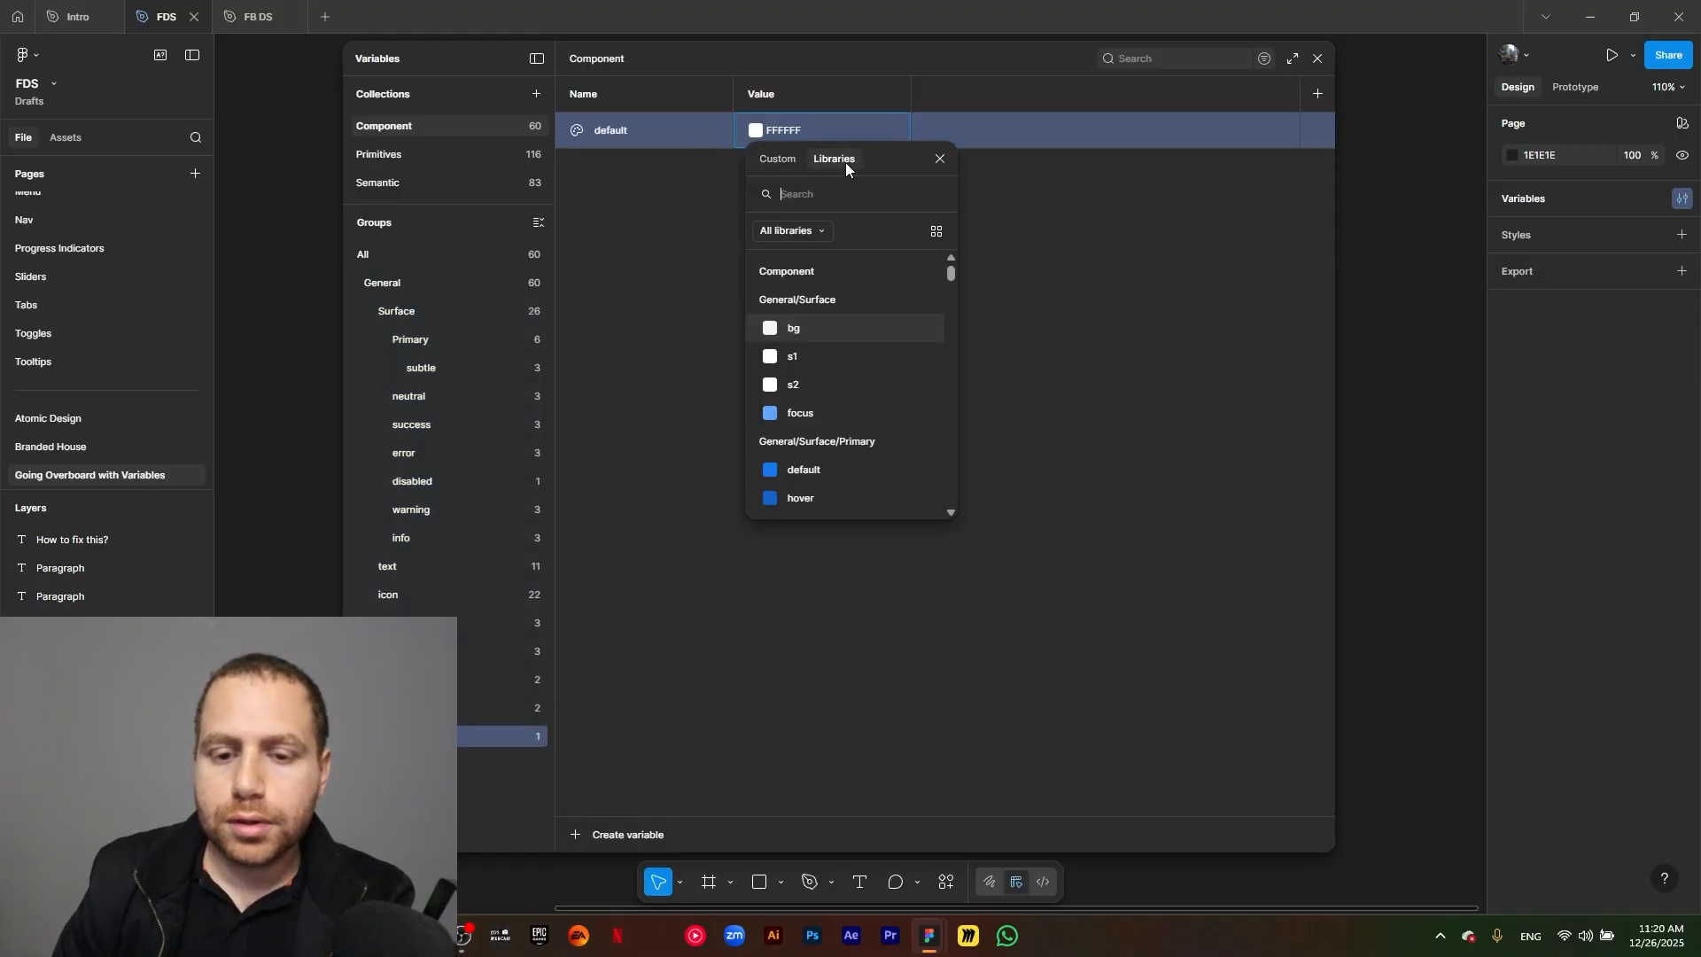
pyautogui.write('neu')
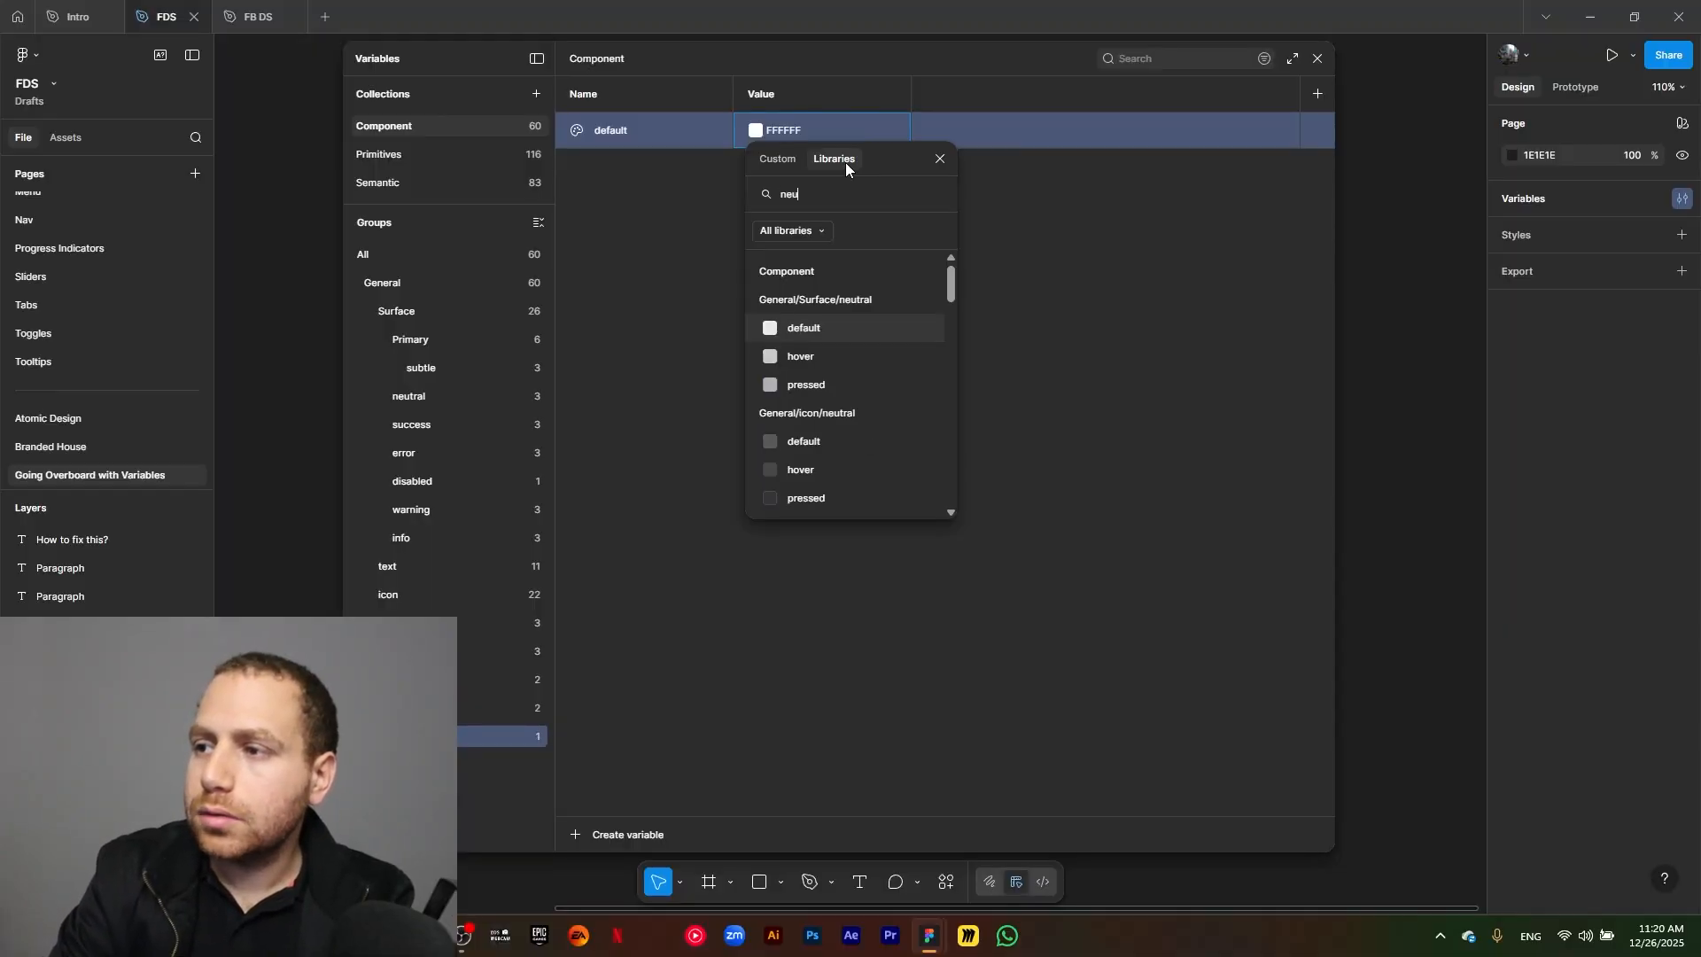
pyautogui.write('tral light ')
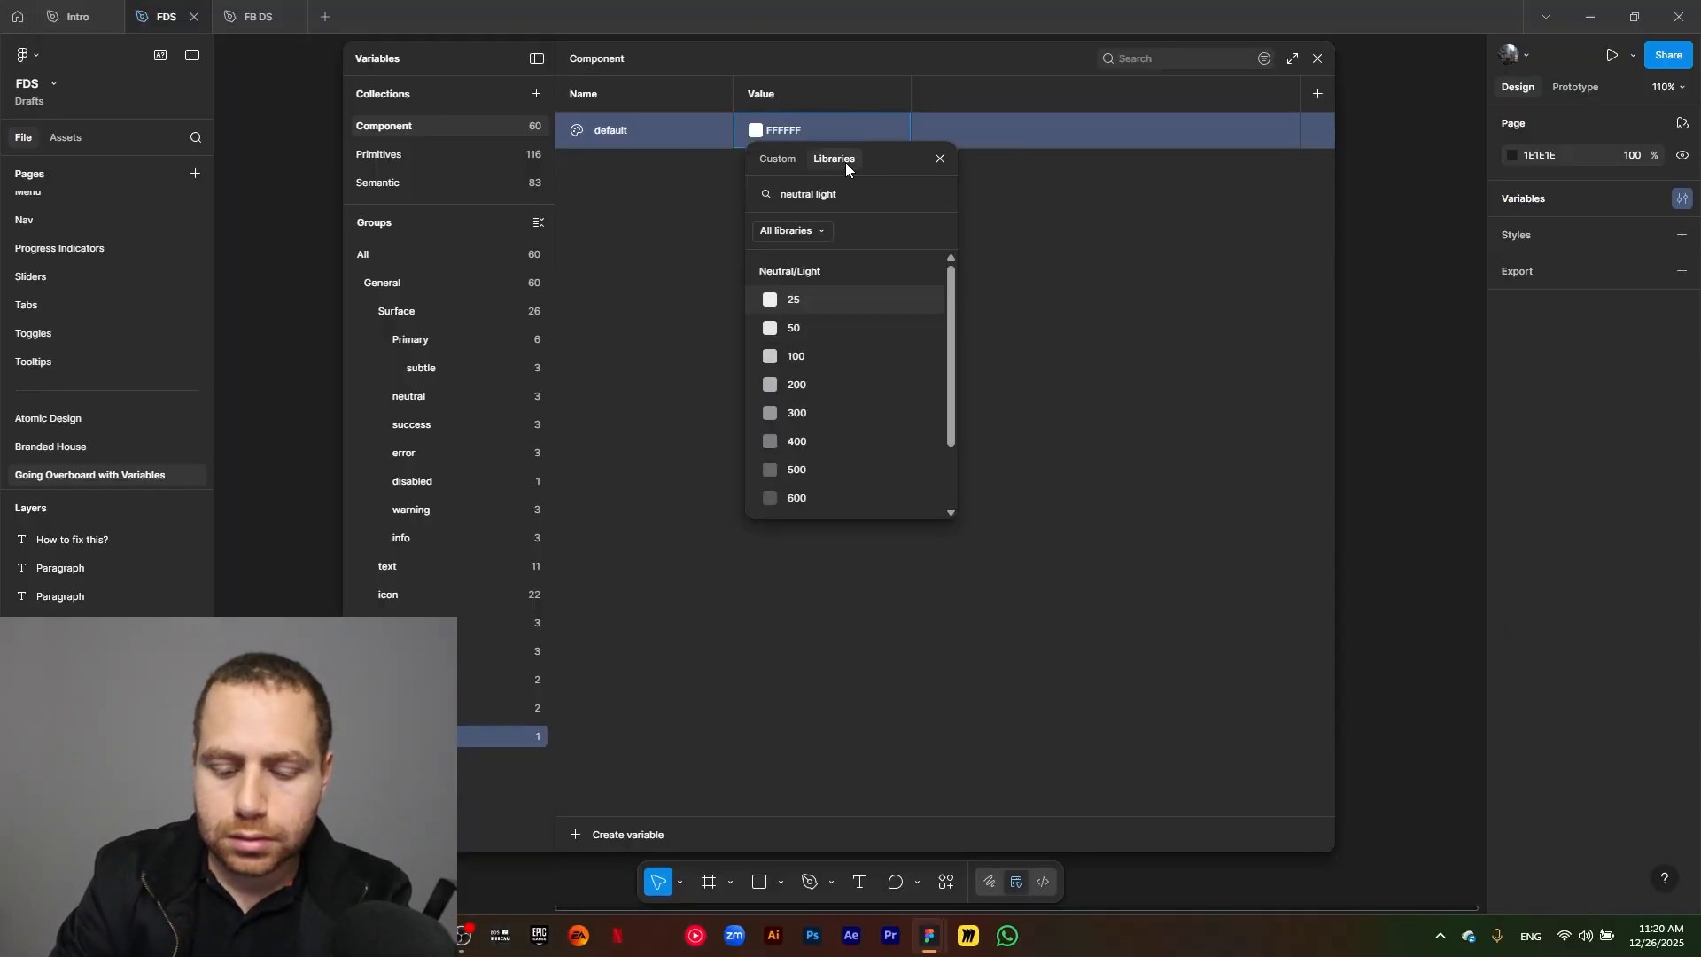
pyautogui.write('900')
pyautogui.click(822, 292)
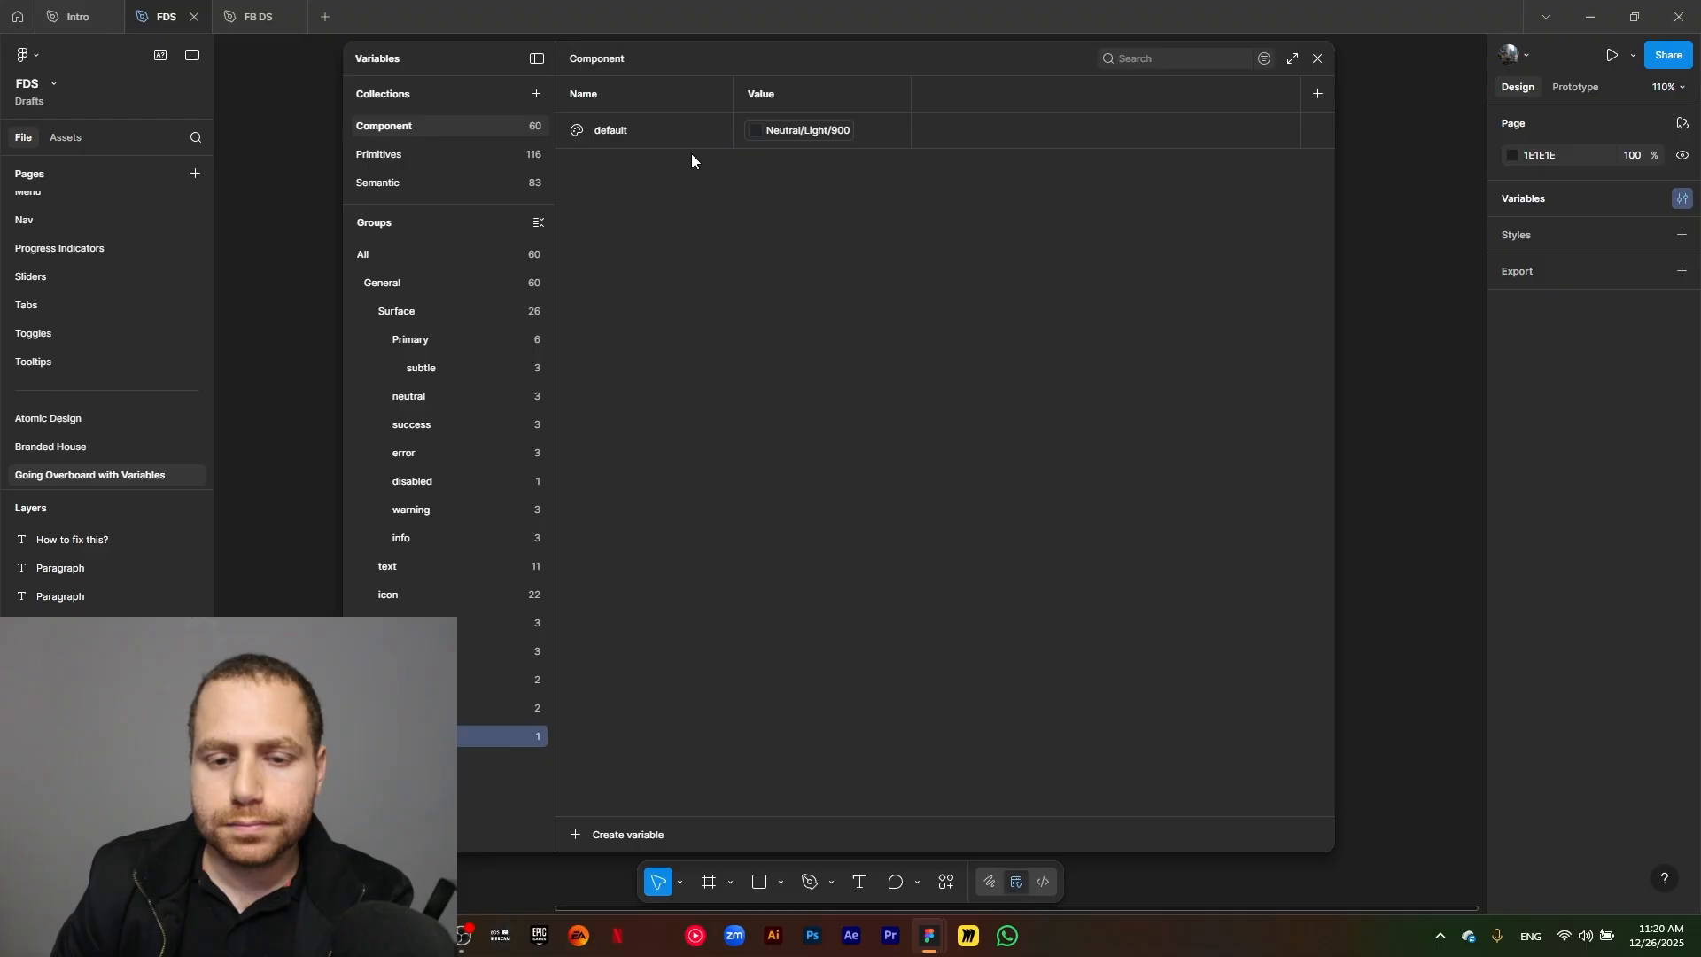
# Duplicate the default border variable as inverse and link the copy to Neutral/Light/50.
pyautogui.click(678, 131)
pyautogui.hotkey('ctrl', 'd')
pyautogui.write('inverse')
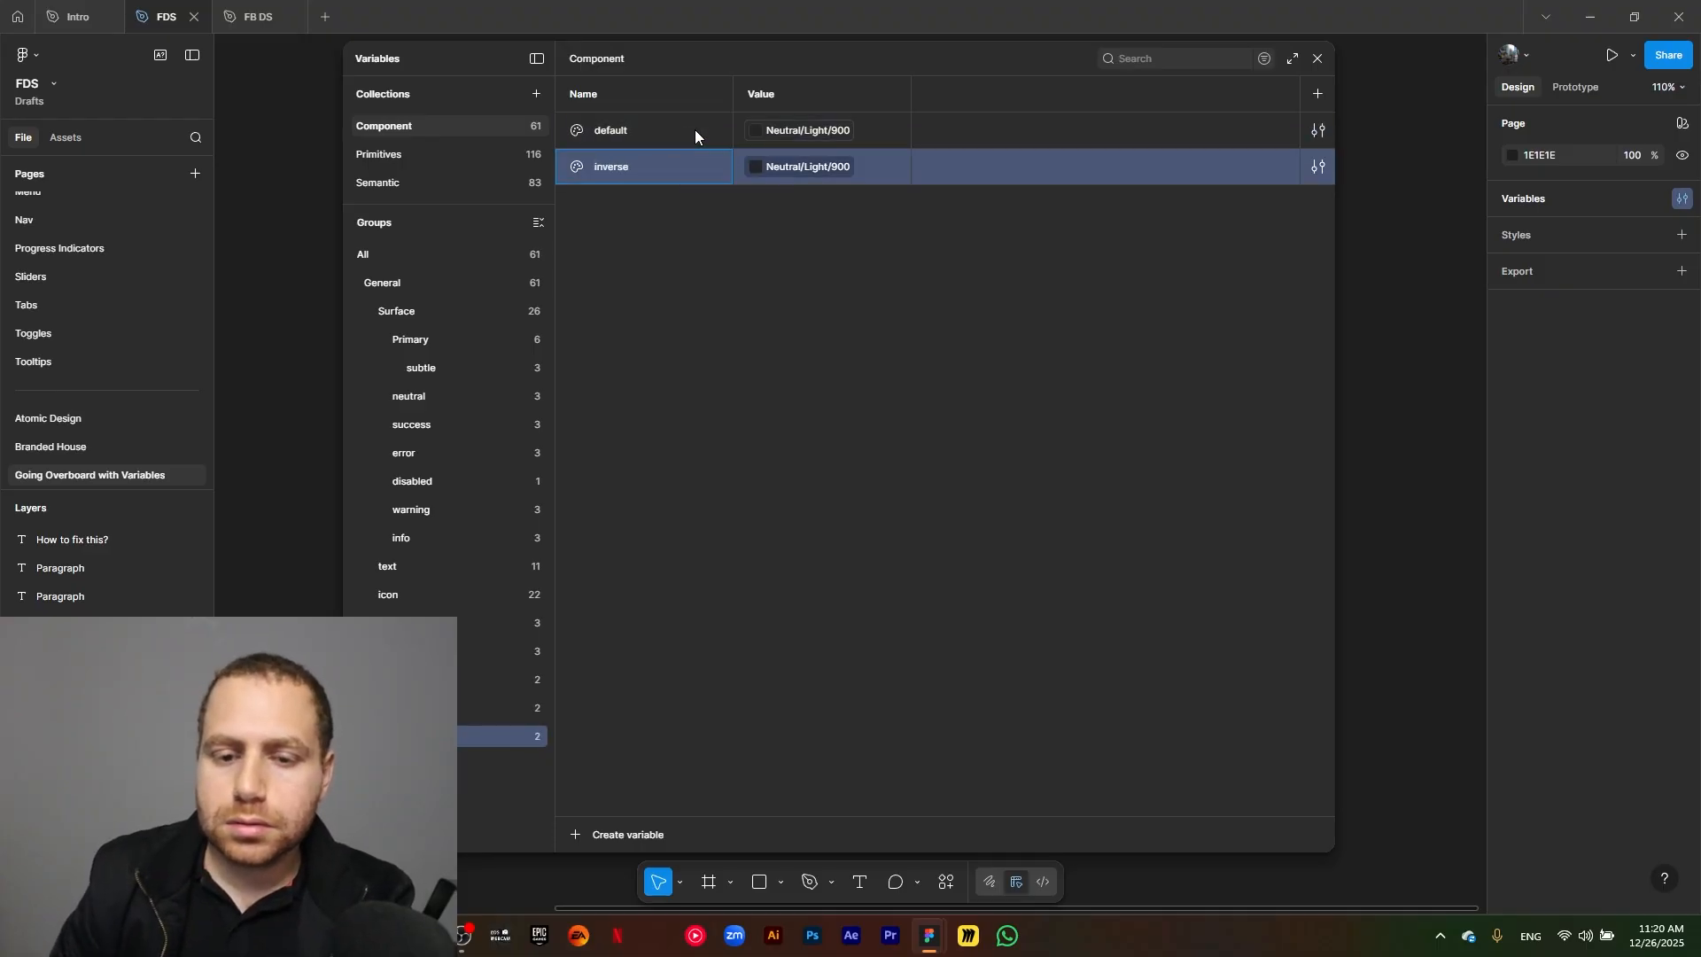
pyautogui.click(779, 167)
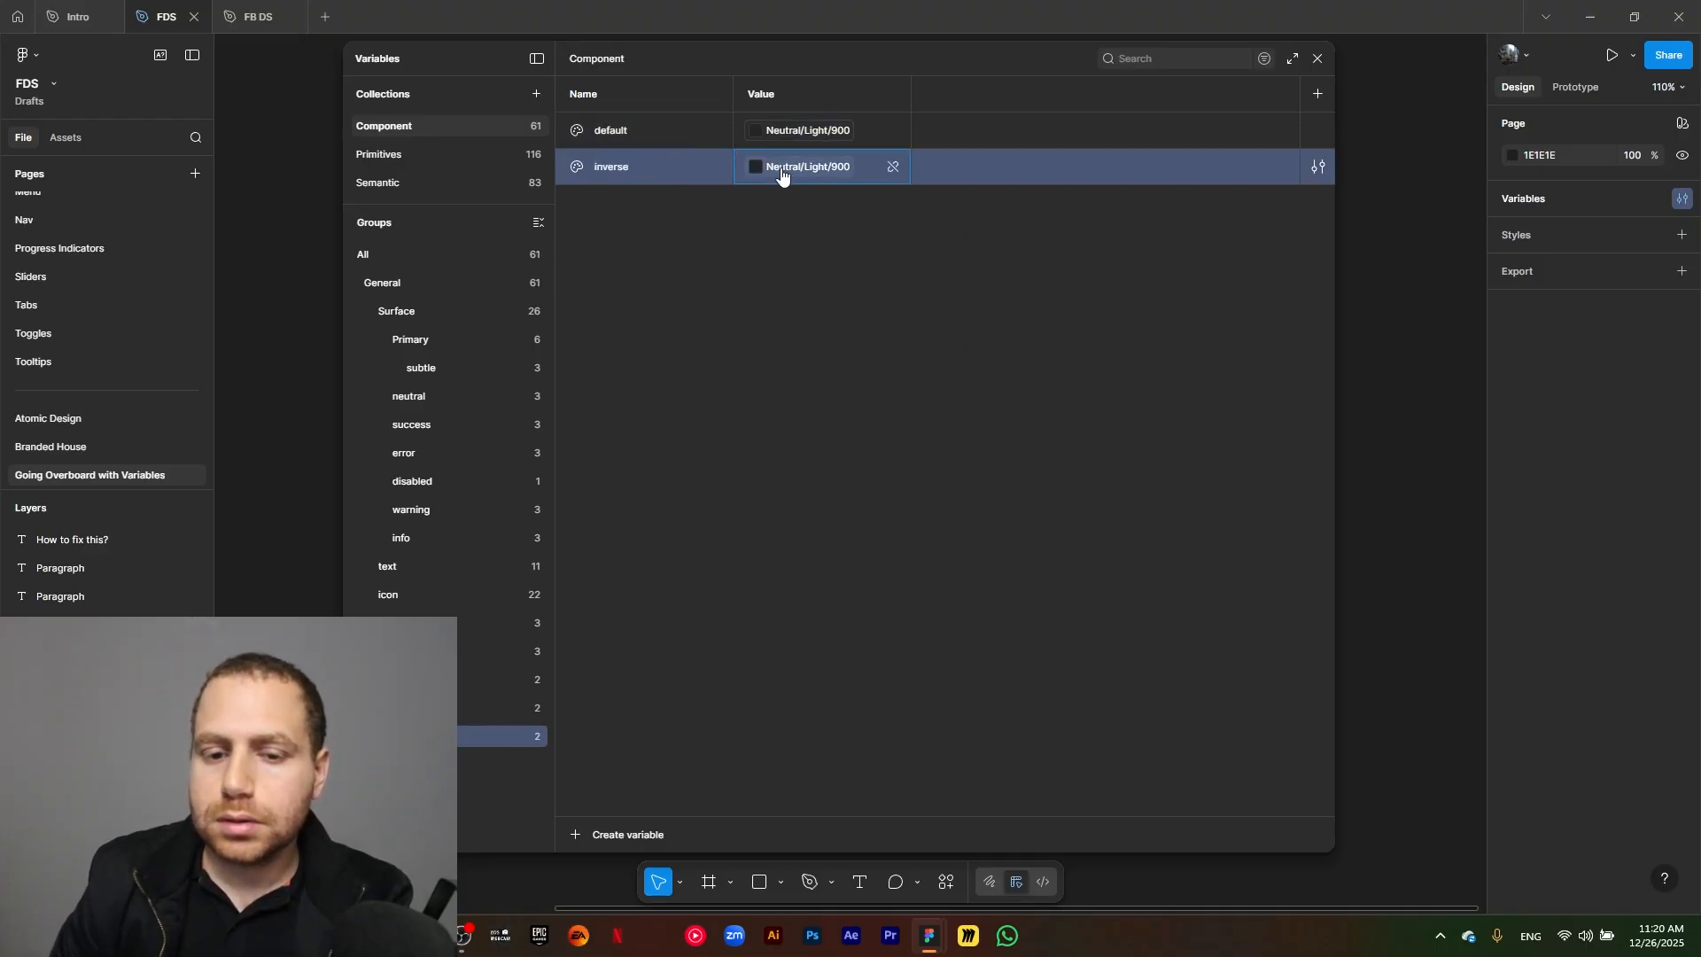
pyautogui.write('lig')
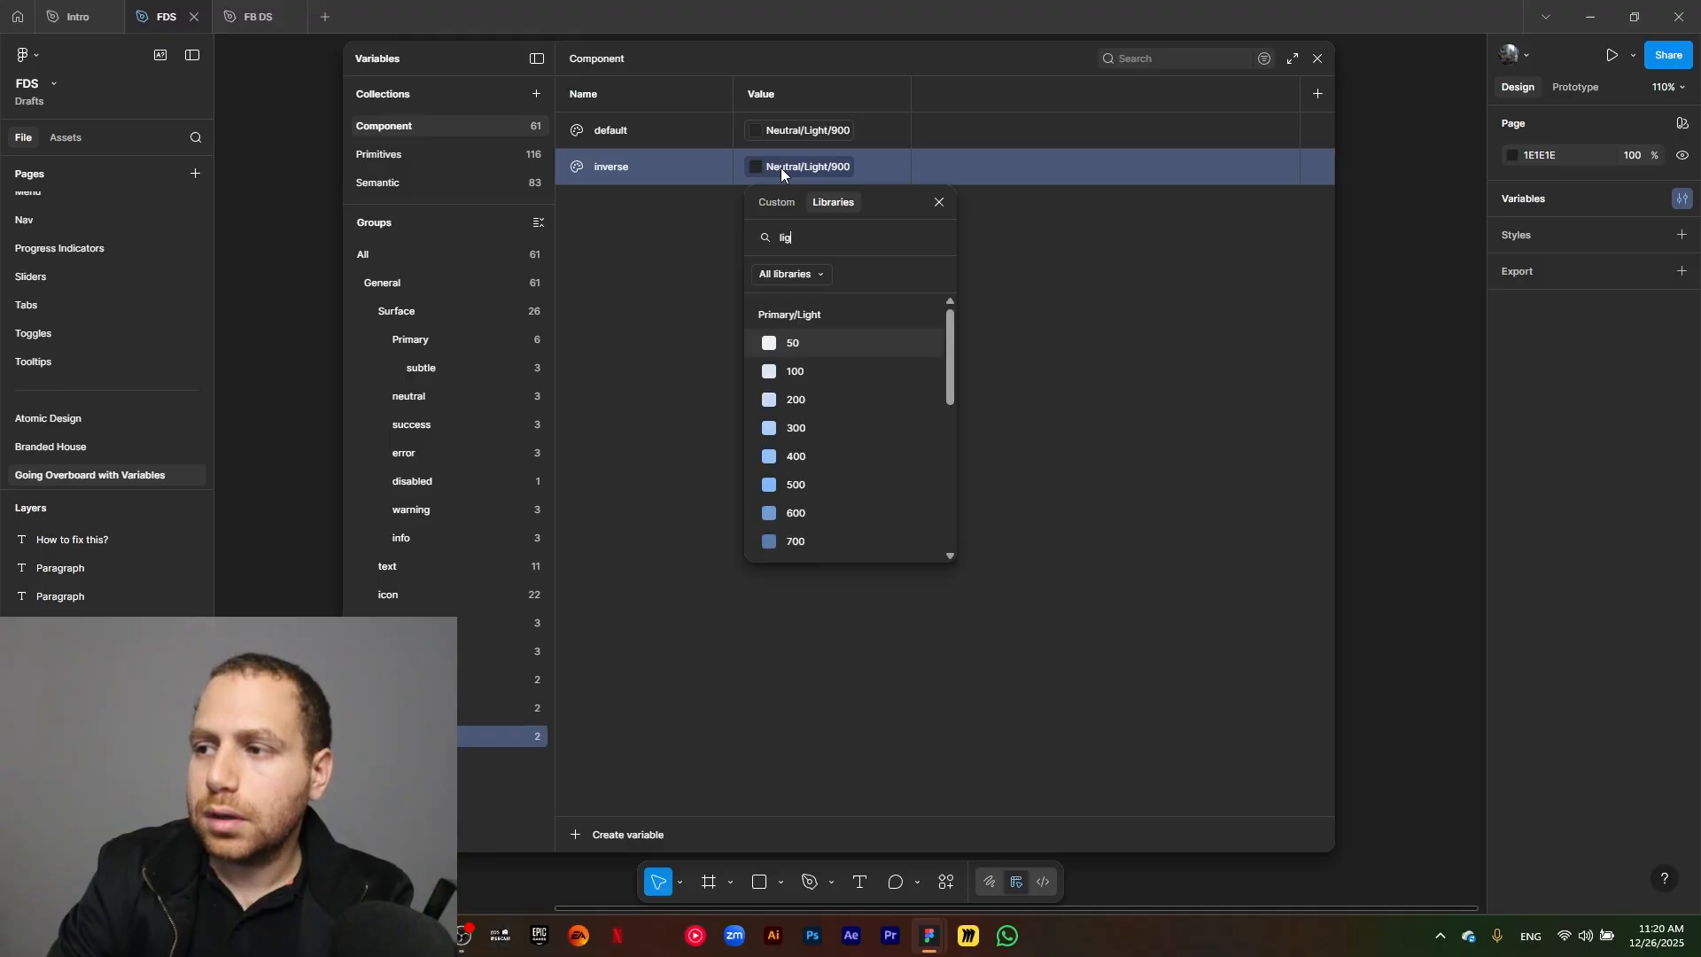
pyautogui.write('ht 50')
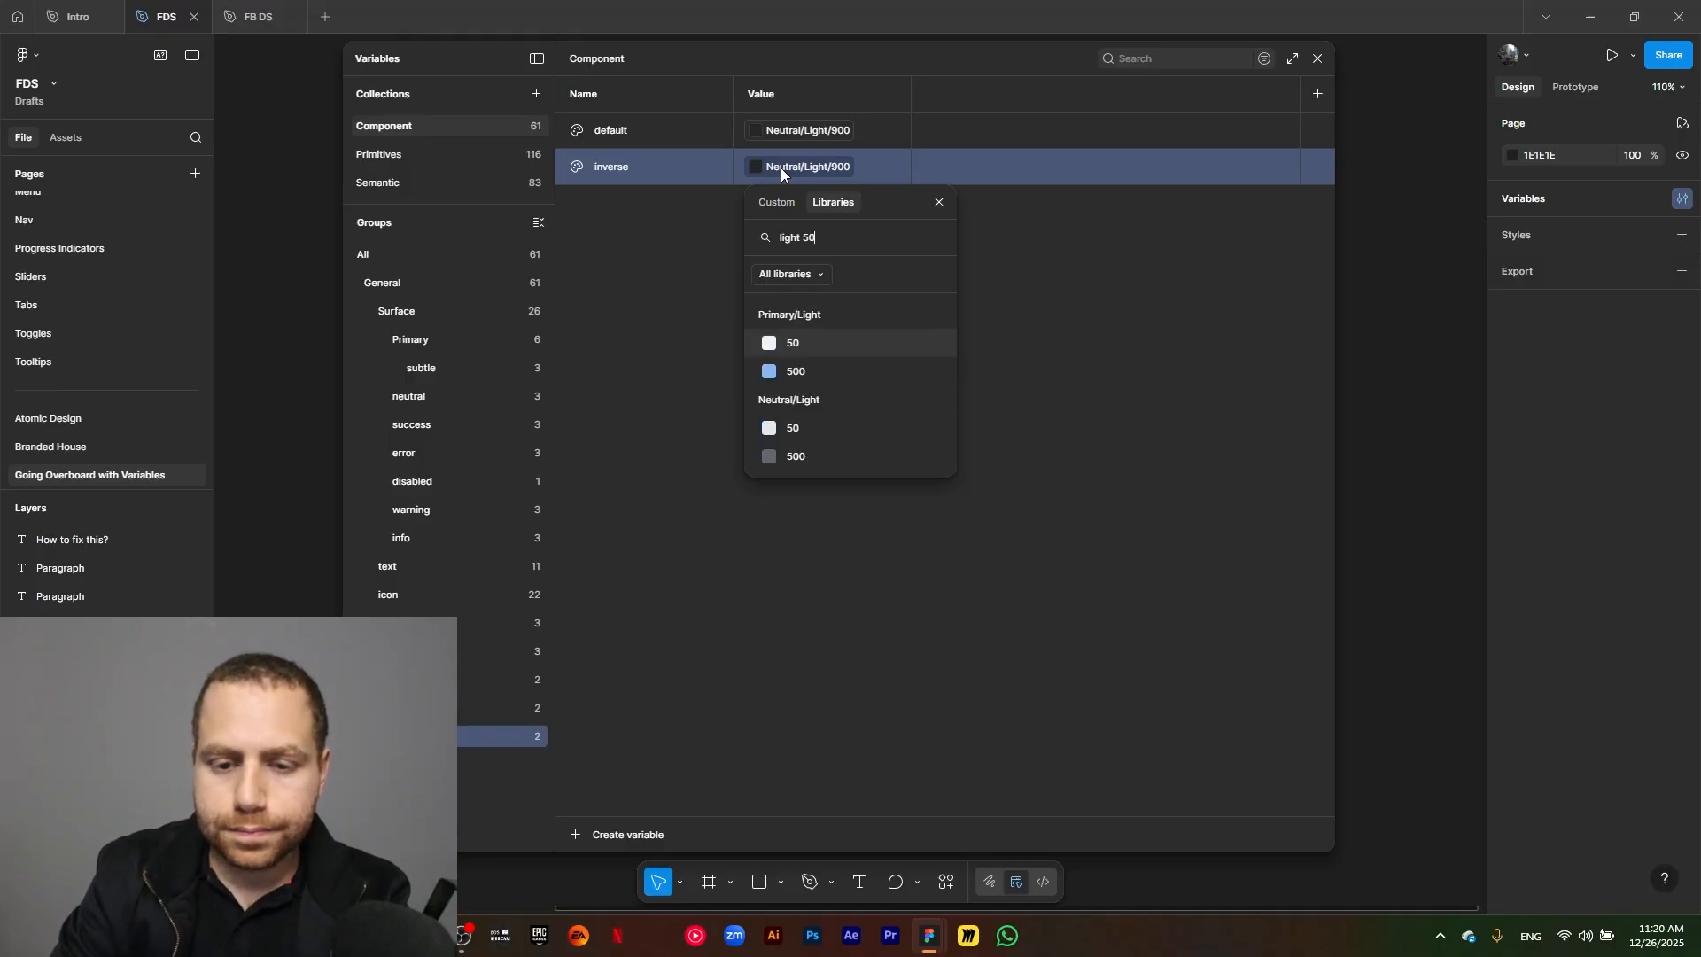
pyautogui.click(815, 429)
# Duplicate the inverse border variable as placeholder and link the copy to Neutral/Light/500.
pyautogui.click(661, 175)
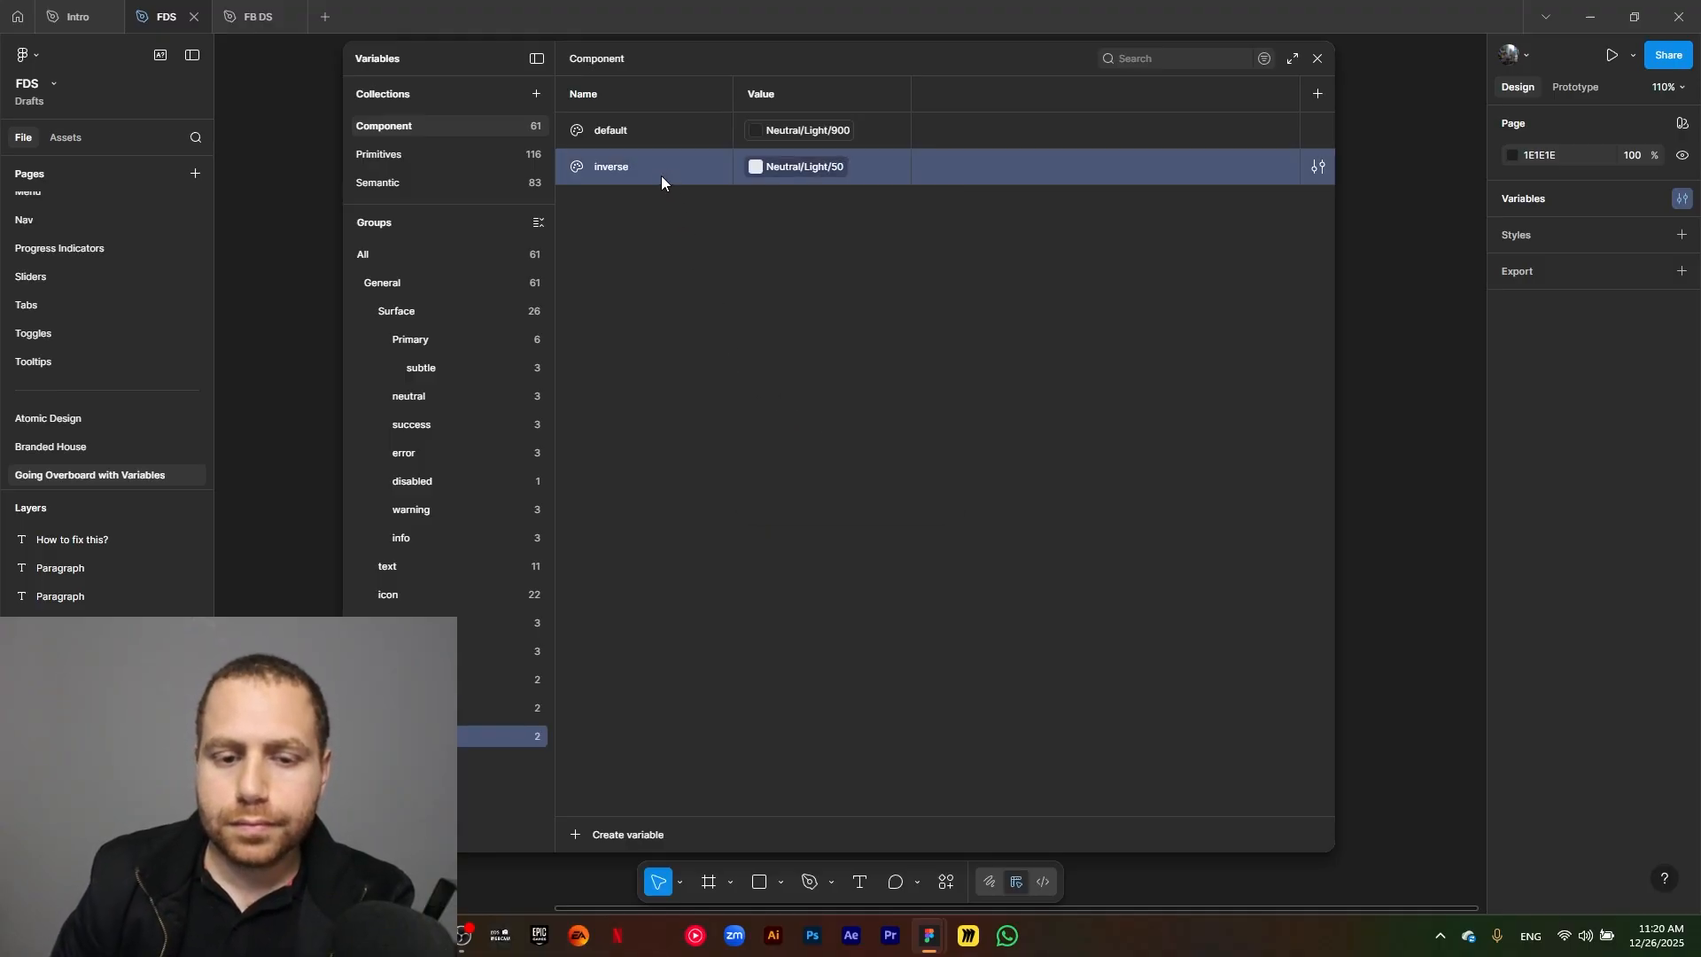
pyautogui.hotkey('ctrl', 'd')
pyautogui.write('placeholder')
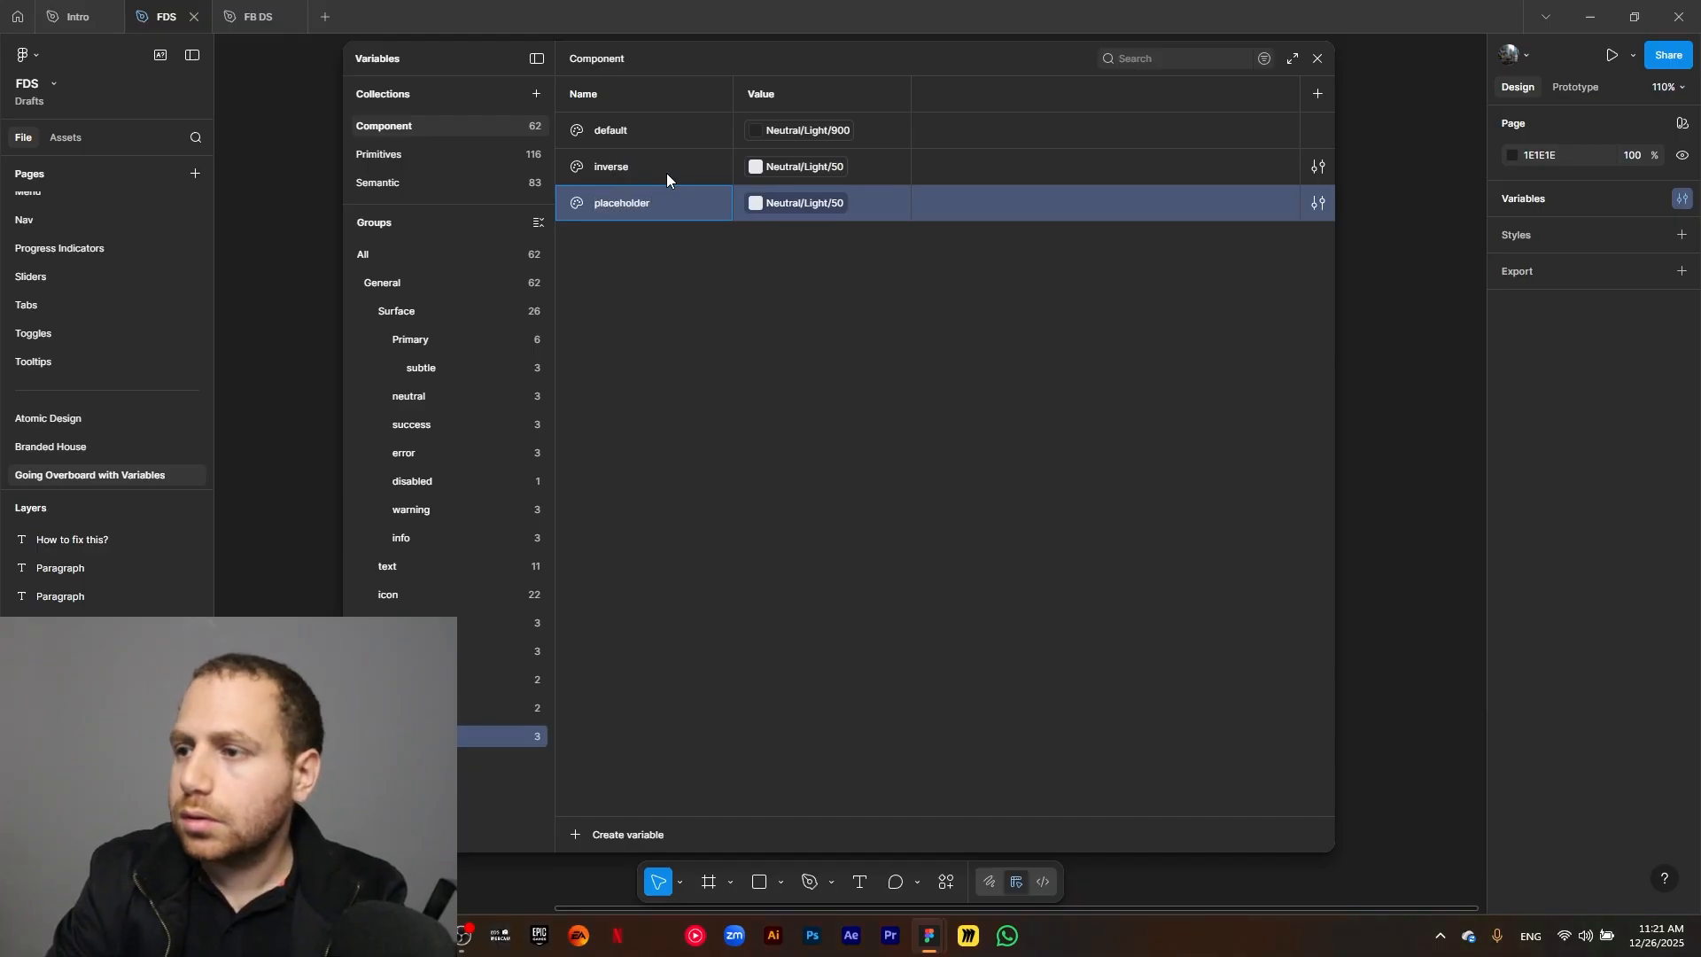
pyautogui.click(838, 207)
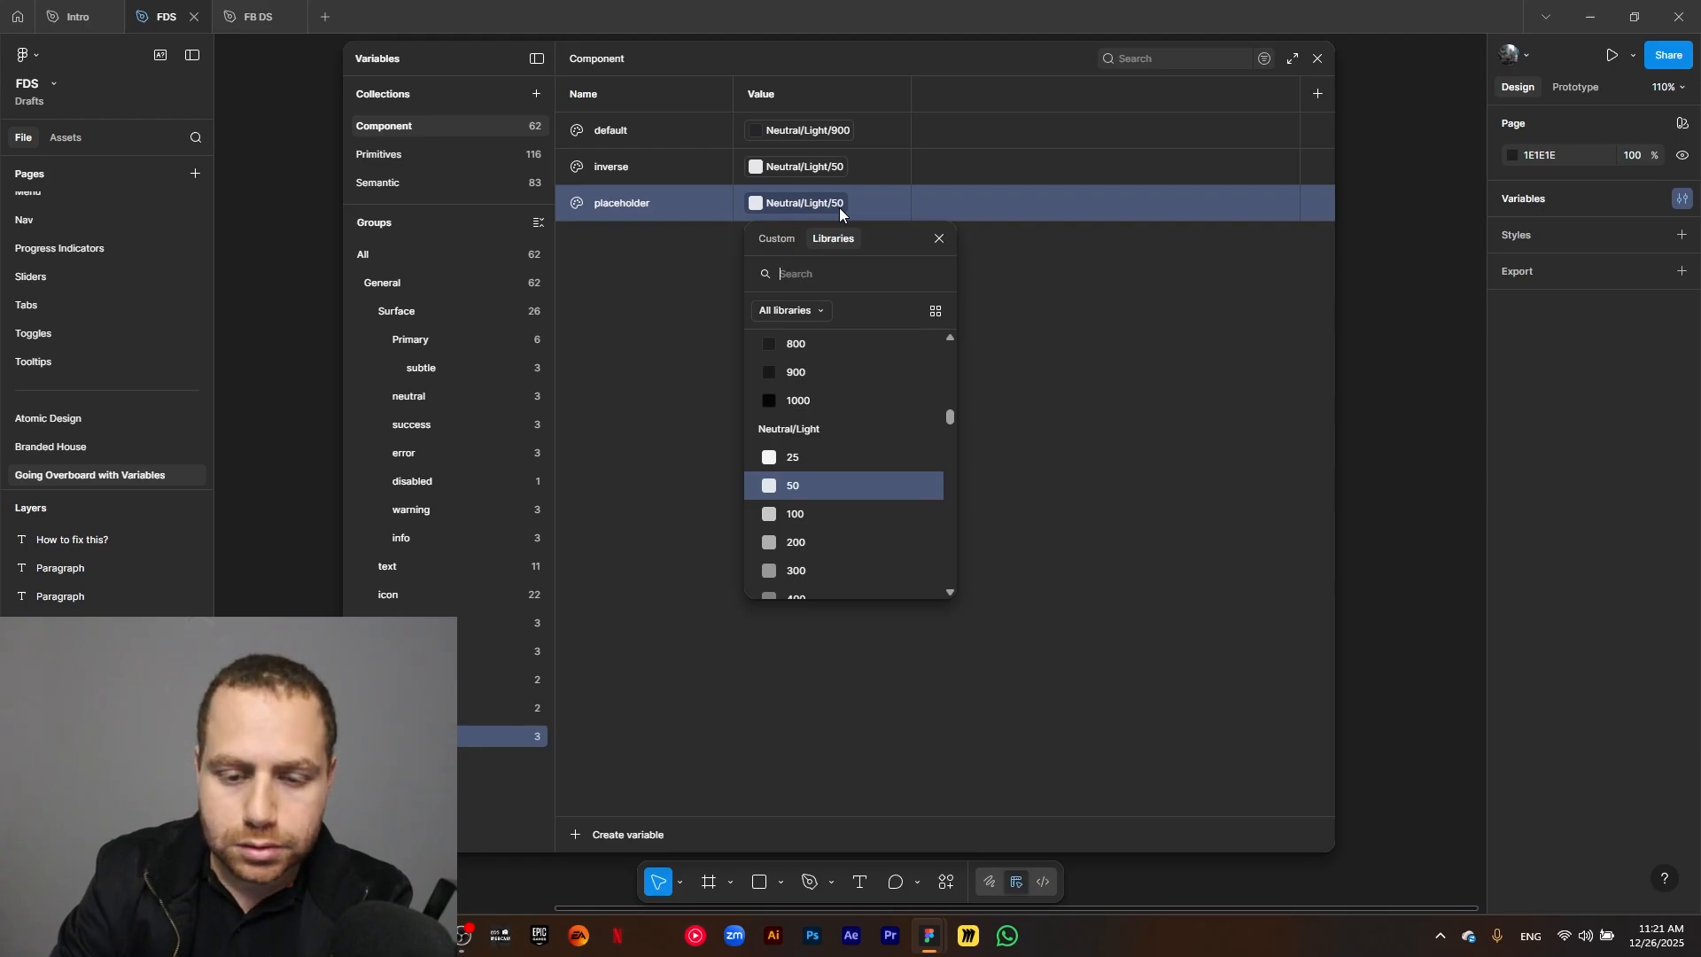
pyautogui.scroll(-2, 874, 470)
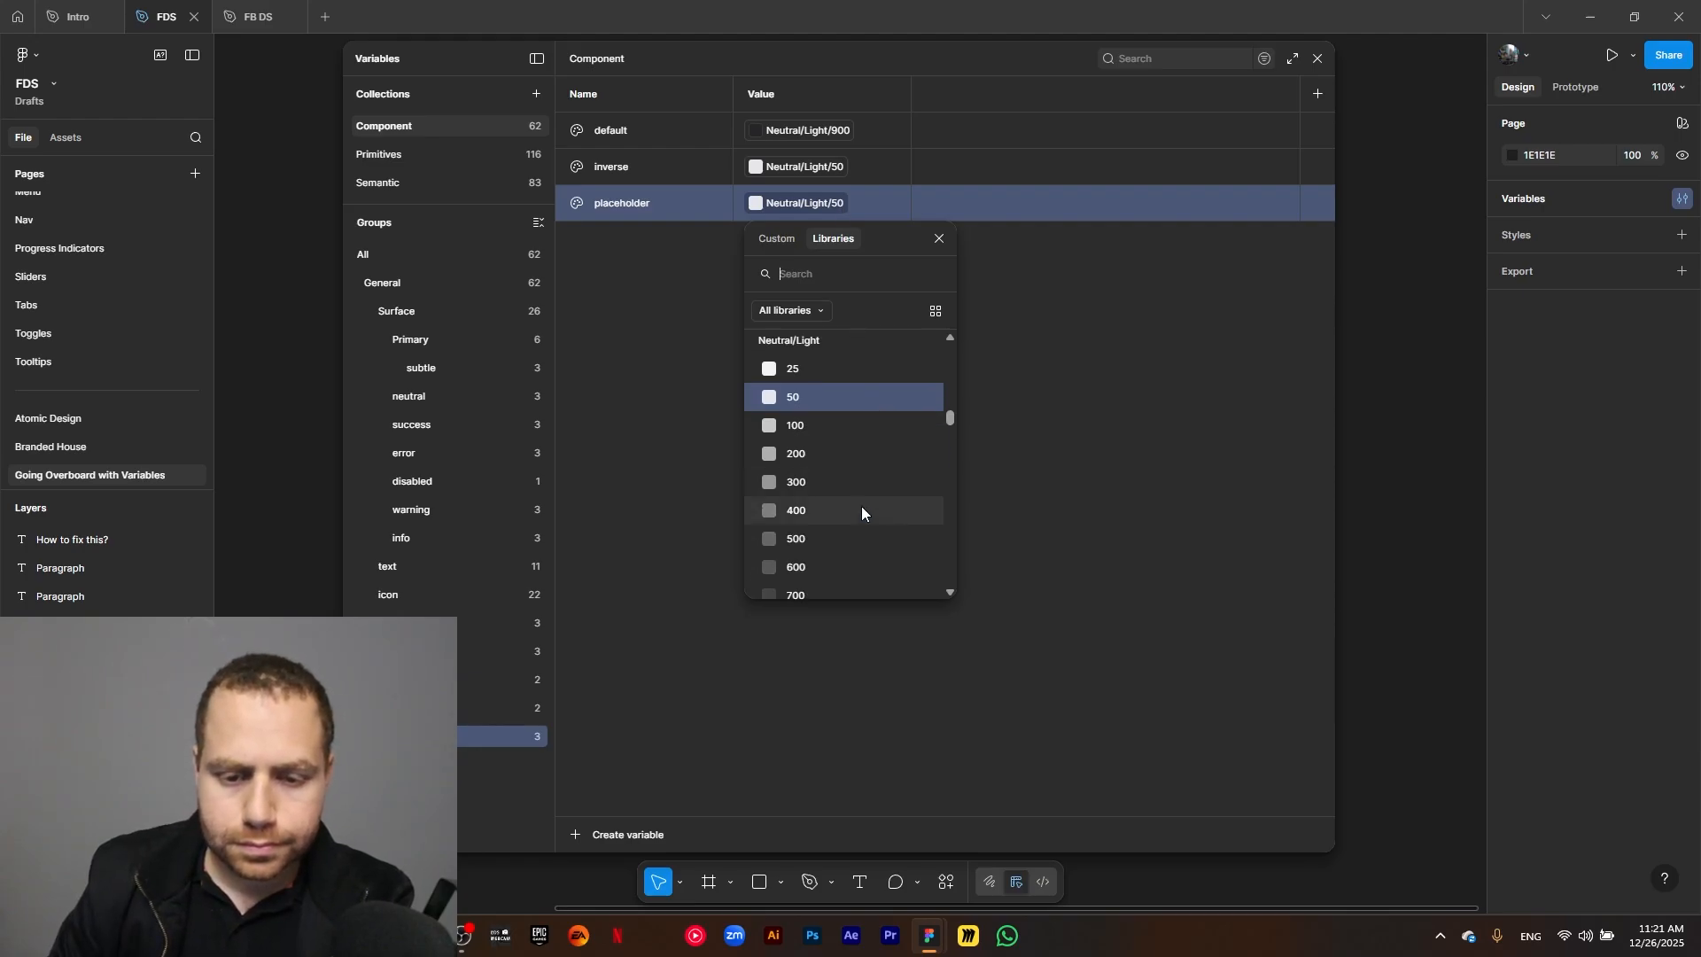
pyautogui.click(847, 539)
# Duplicate the placeholder border variable as primary and link the copy to Primary/500.
pyautogui.click(663, 204)
pyautogui.hotkey('ctrl', 'd')
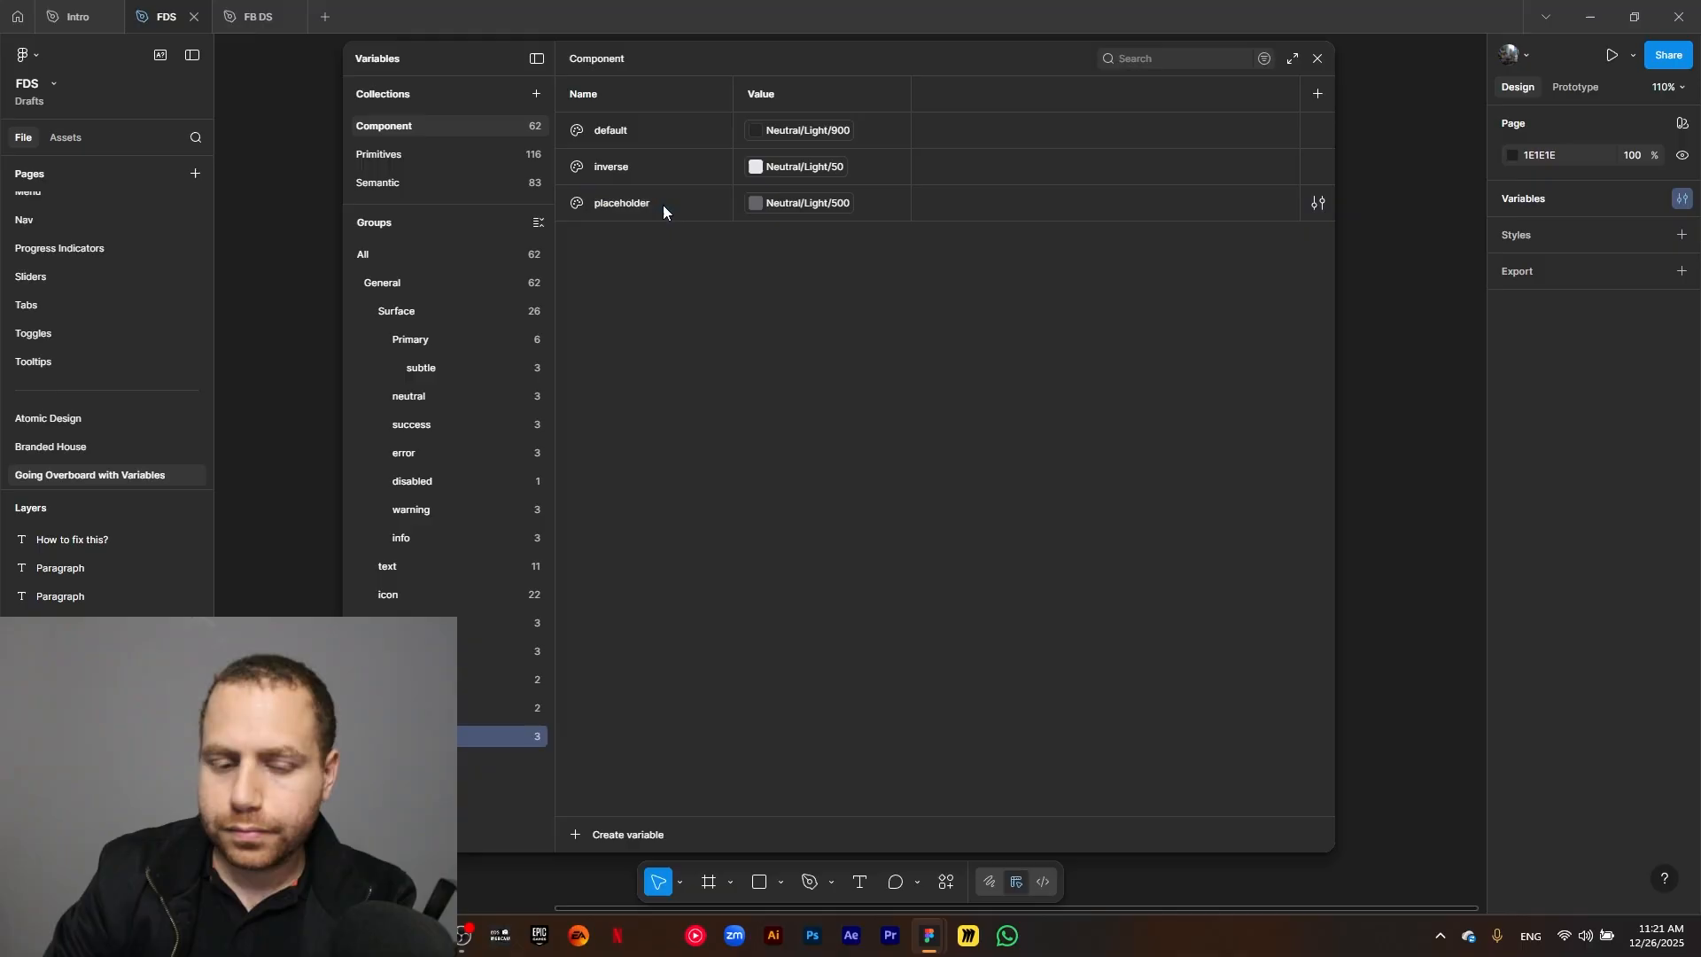
pyautogui.write('primary')
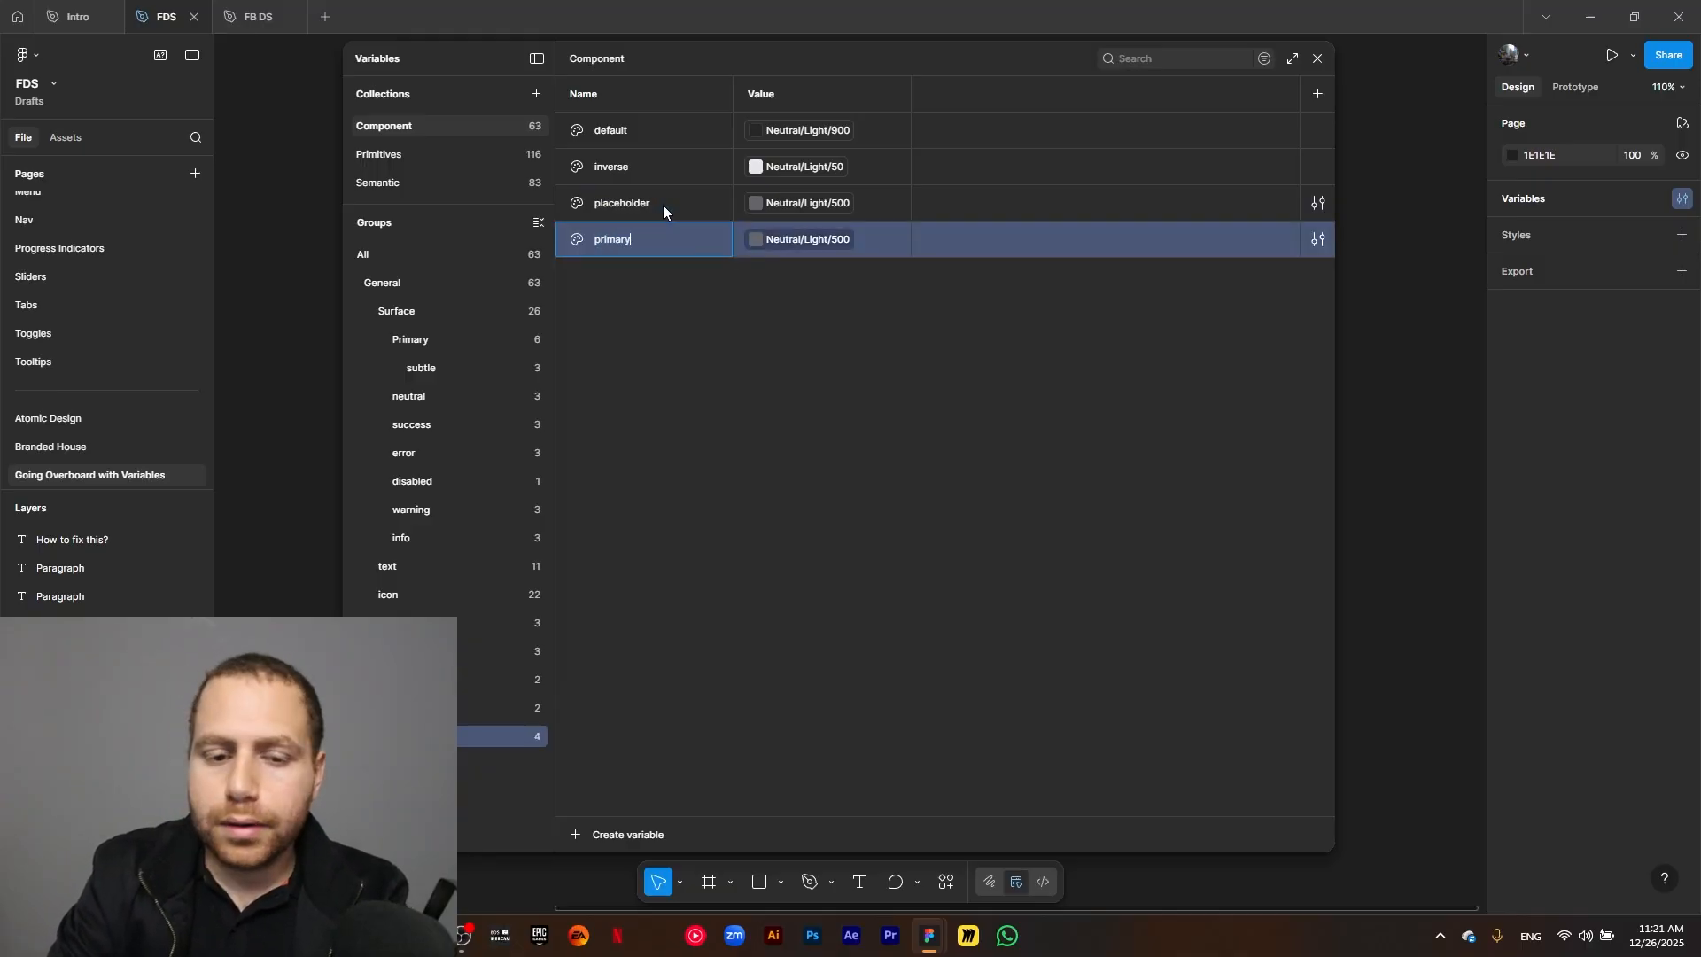
pyautogui.click(785, 237)
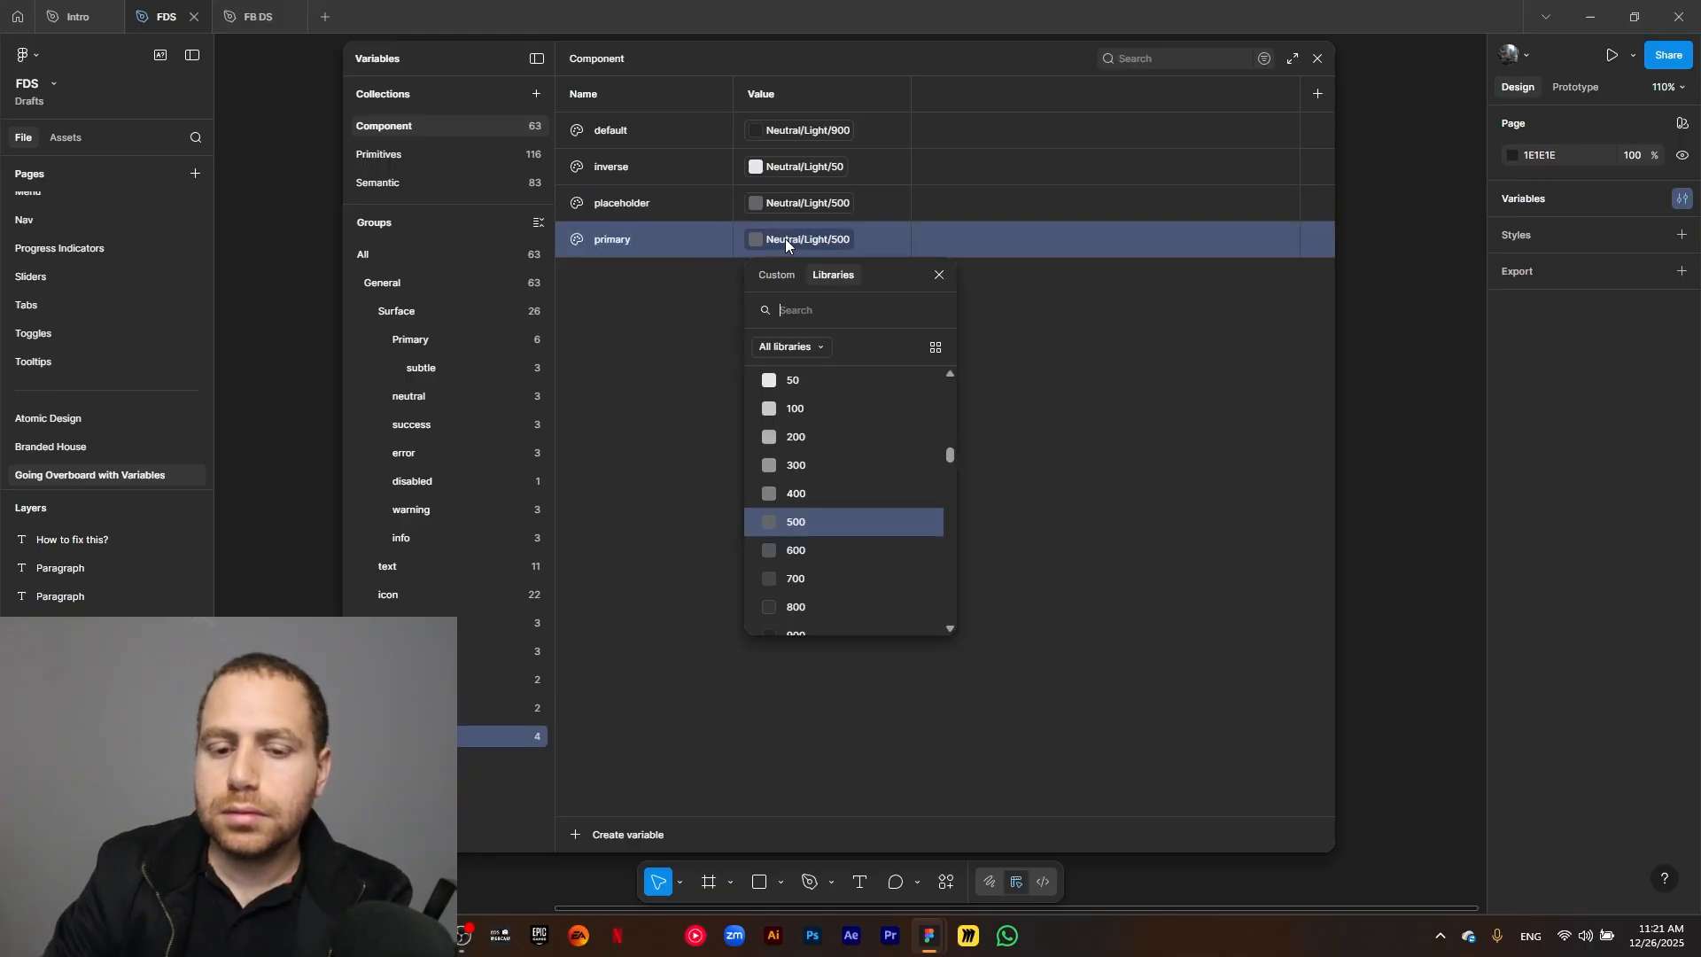
pyautogui.write('primary')
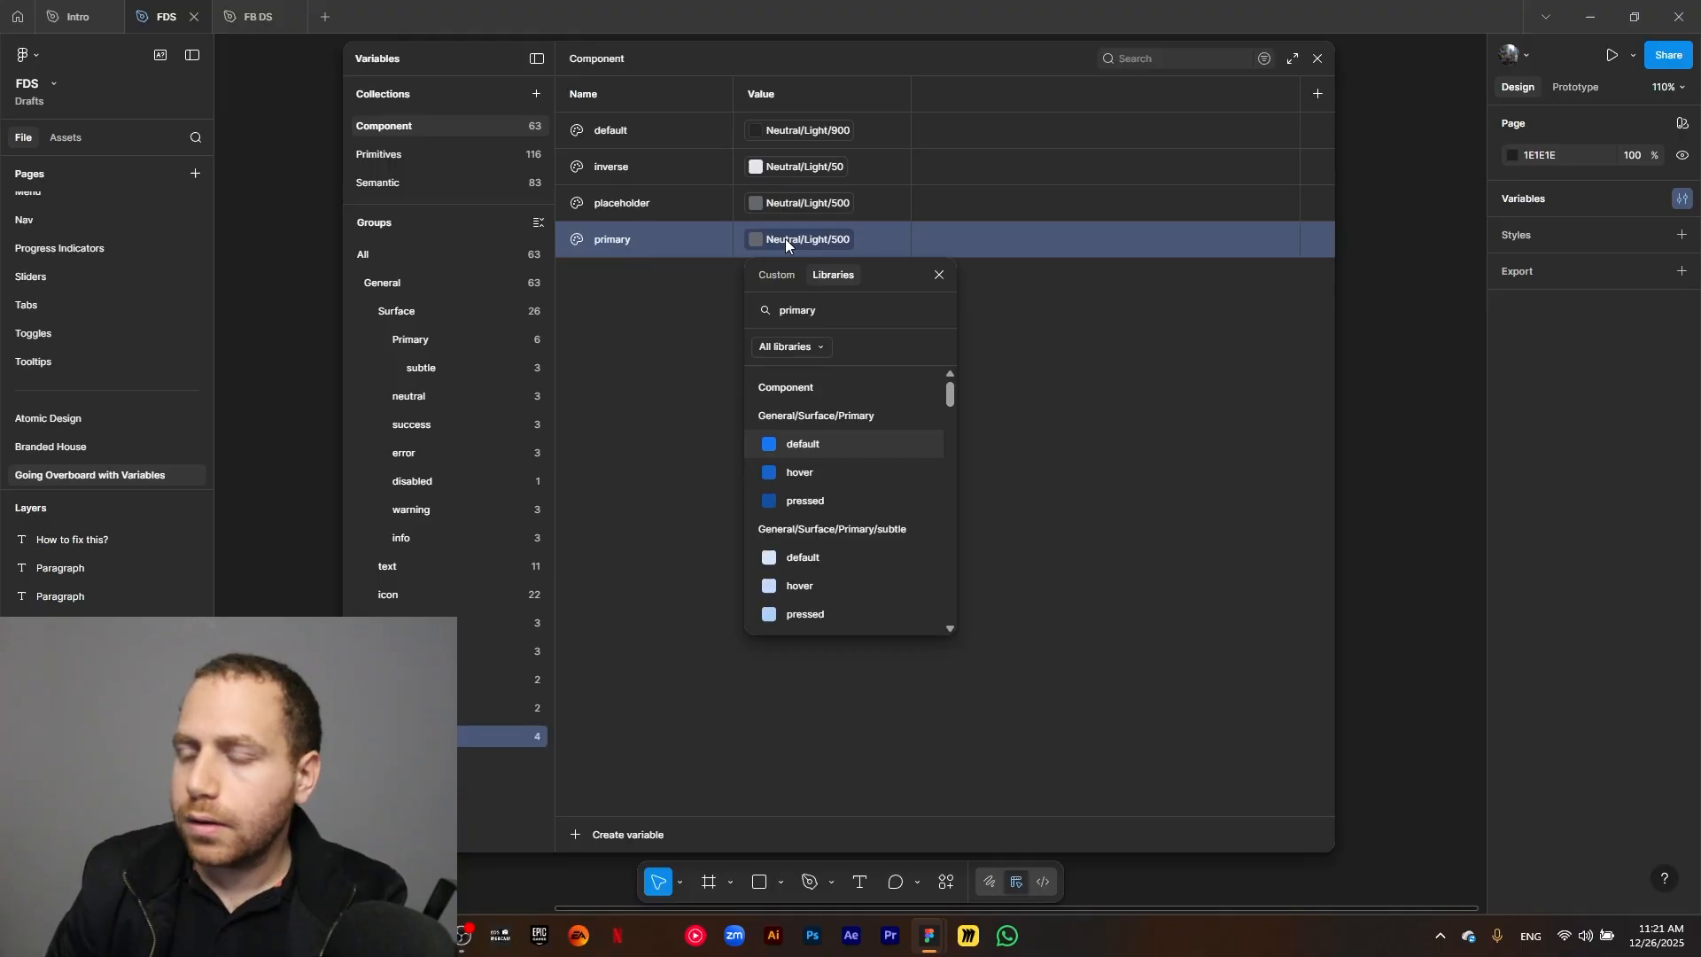
pyautogui.scroll(-2, 814, 461)
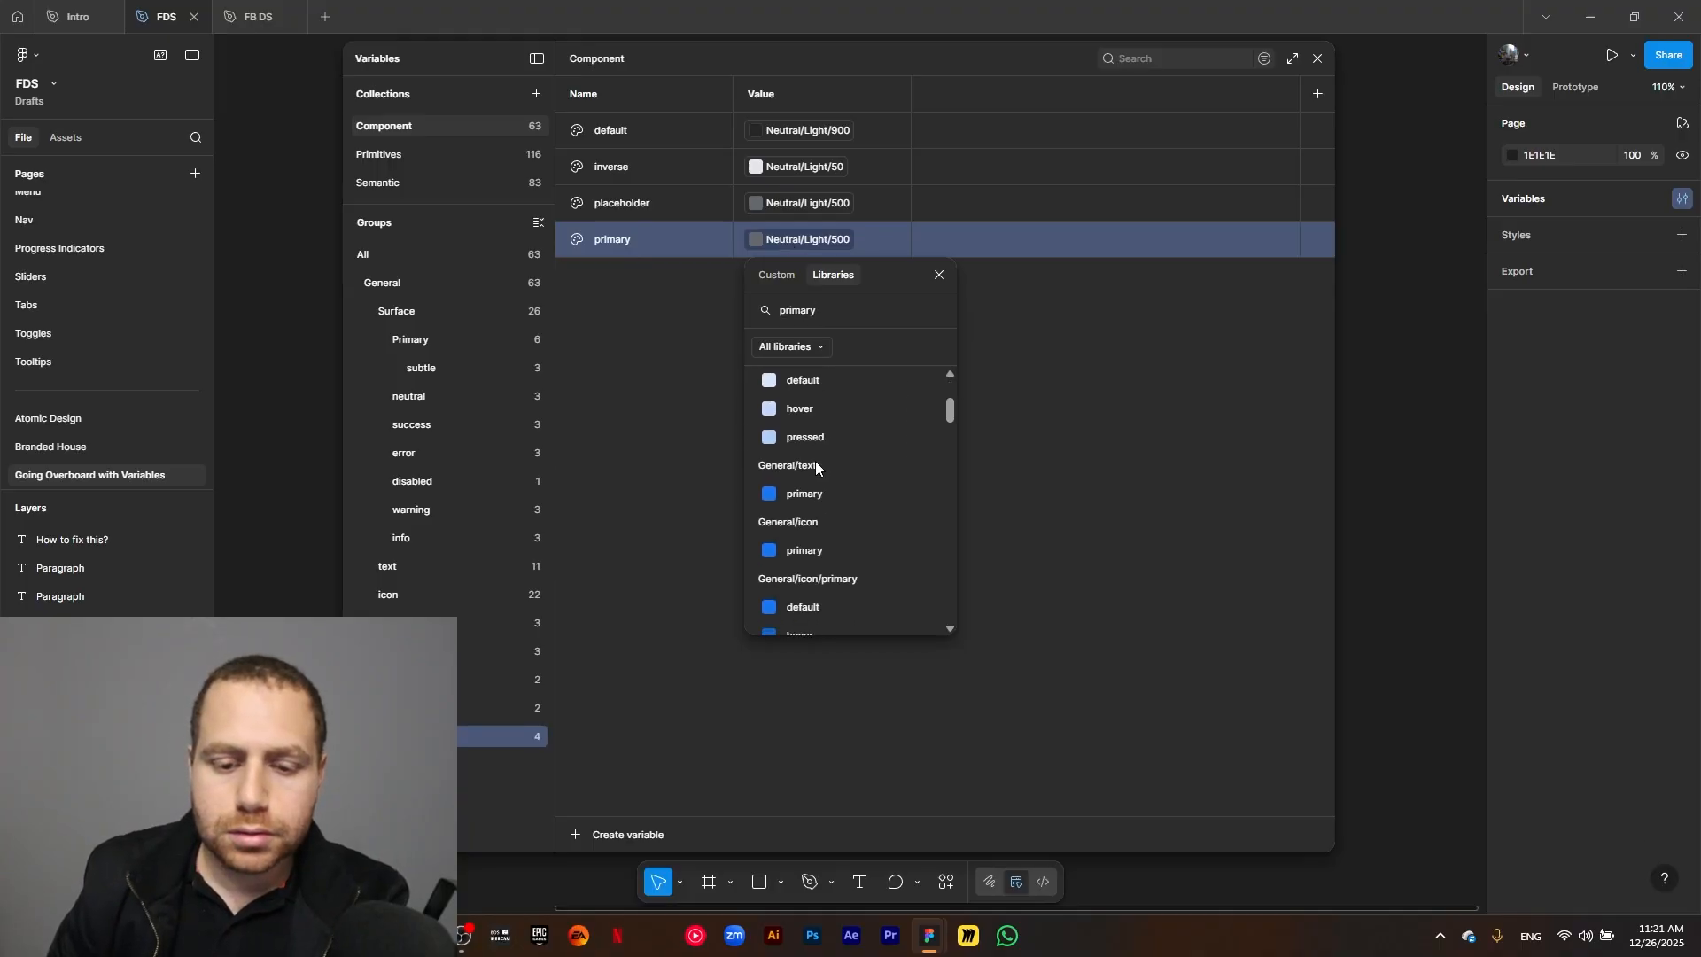
pyautogui.scroll(-5, 818, 492)
pyautogui.click(820, 506)
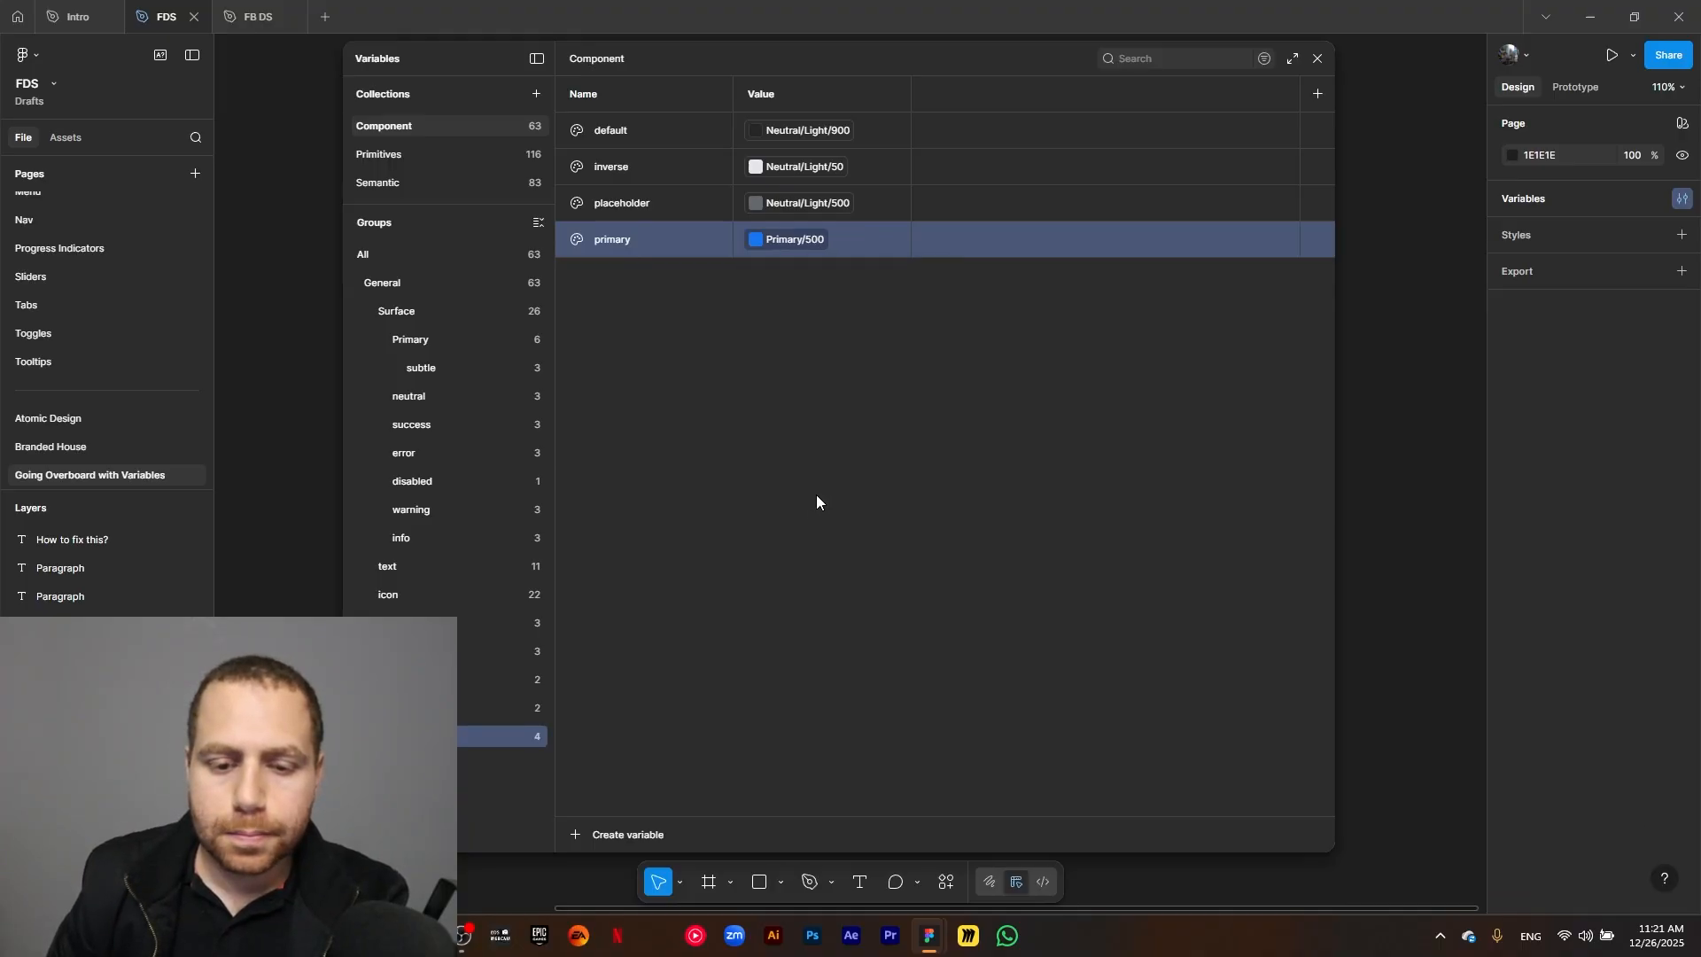
# Duplicate the primary border variable as primary-subtle and link the copy to Primary/100.
pyautogui.click(666, 248)
pyautogui.hotkey('ctrl', 'd')
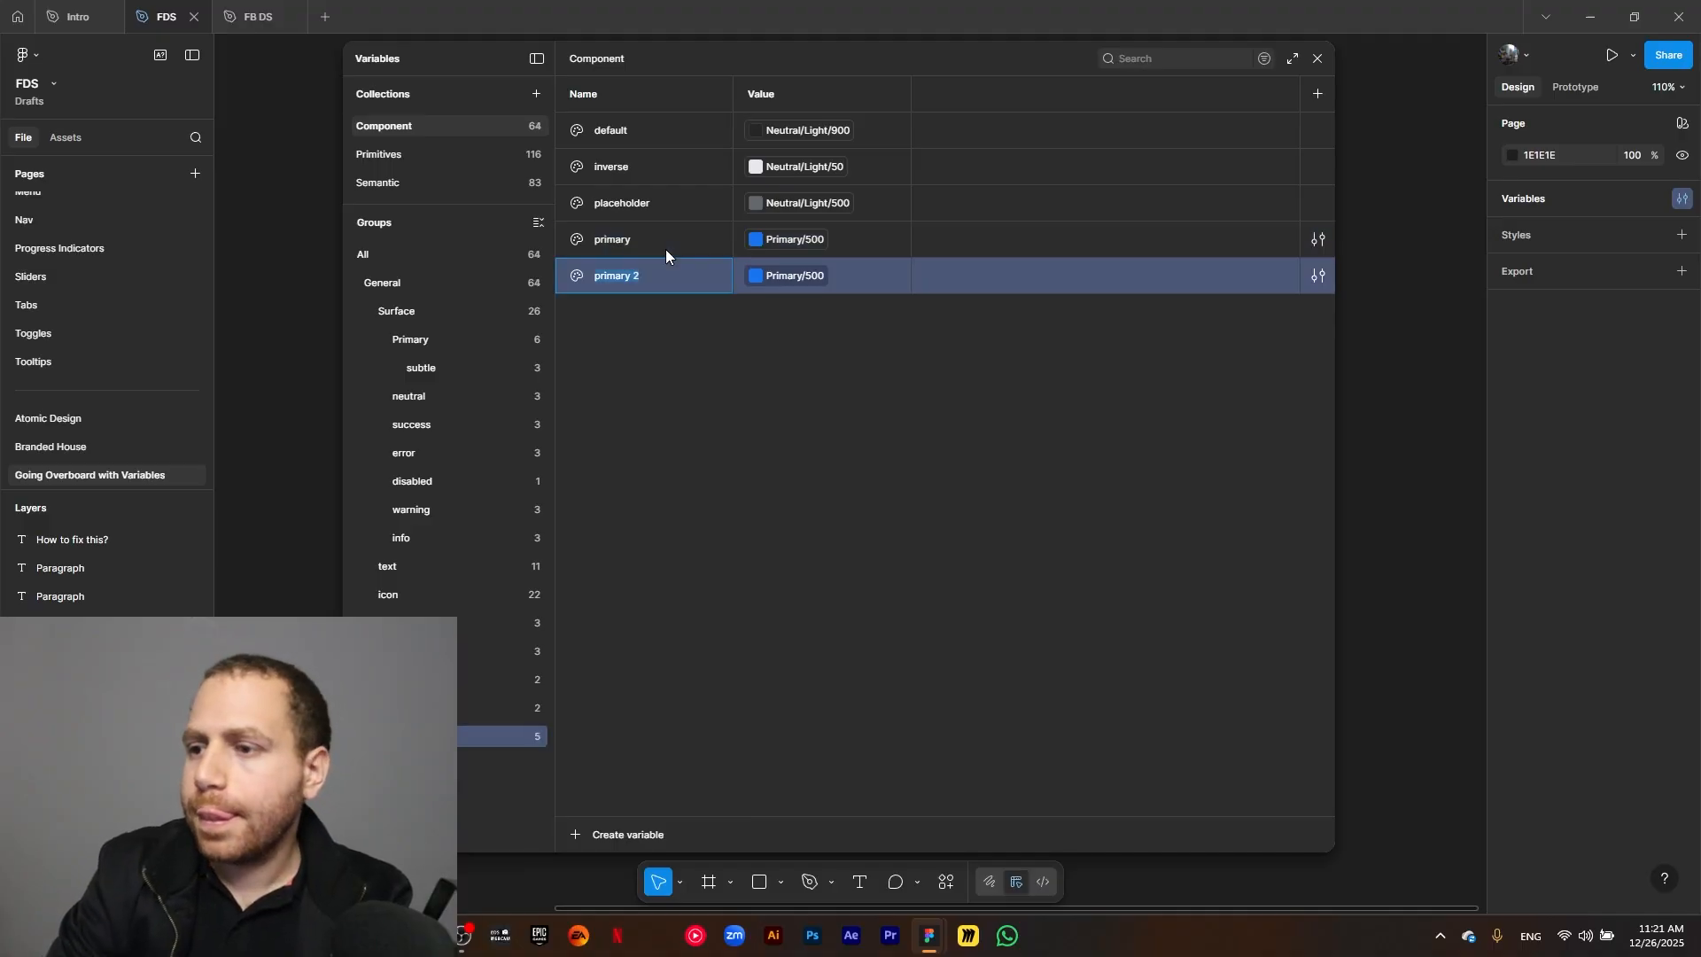
pyautogui.write('primary')
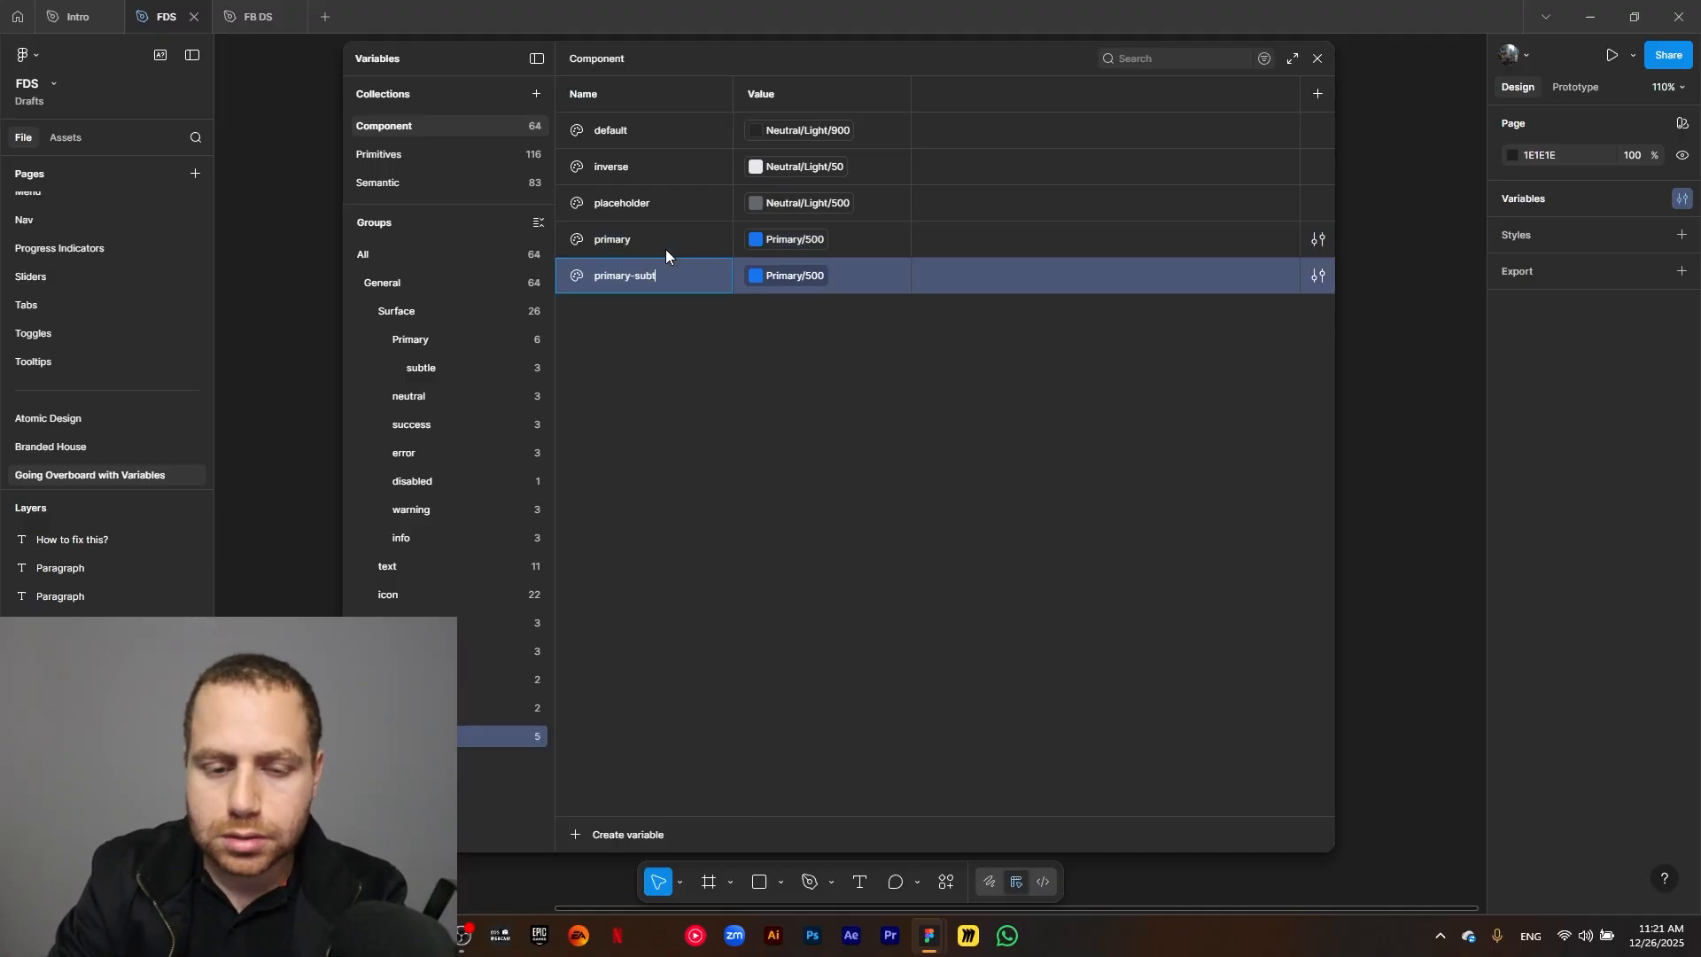
pyautogui.click(771, 276)
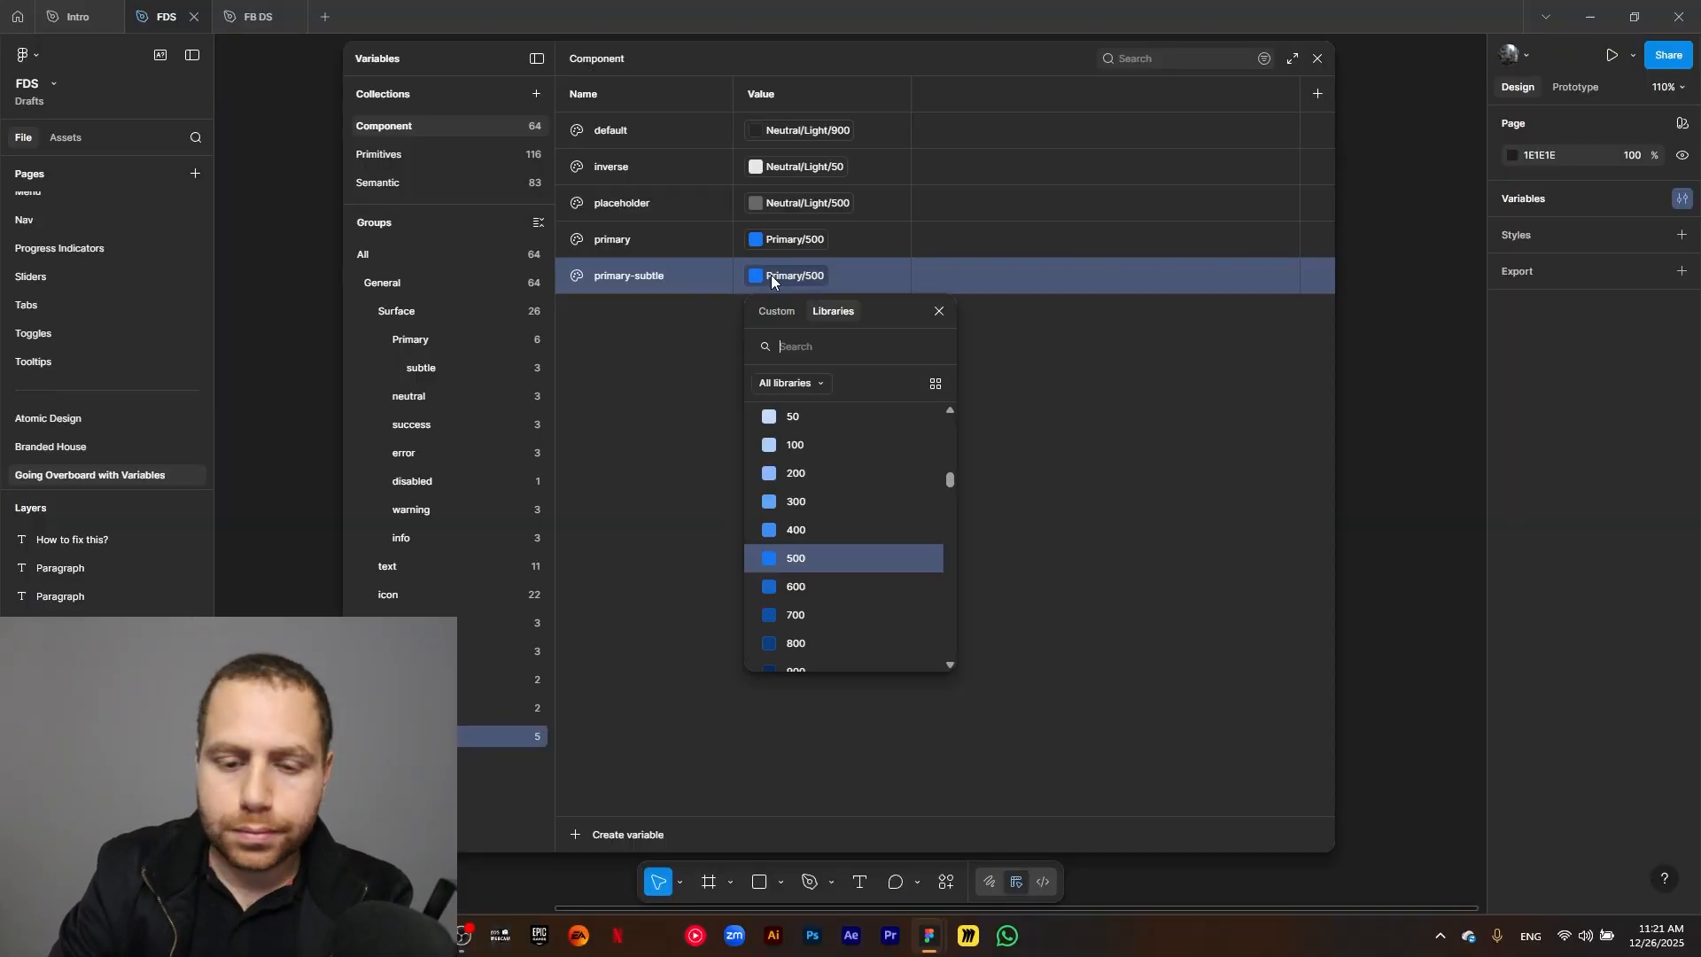
pyautogui.write('primary 100')
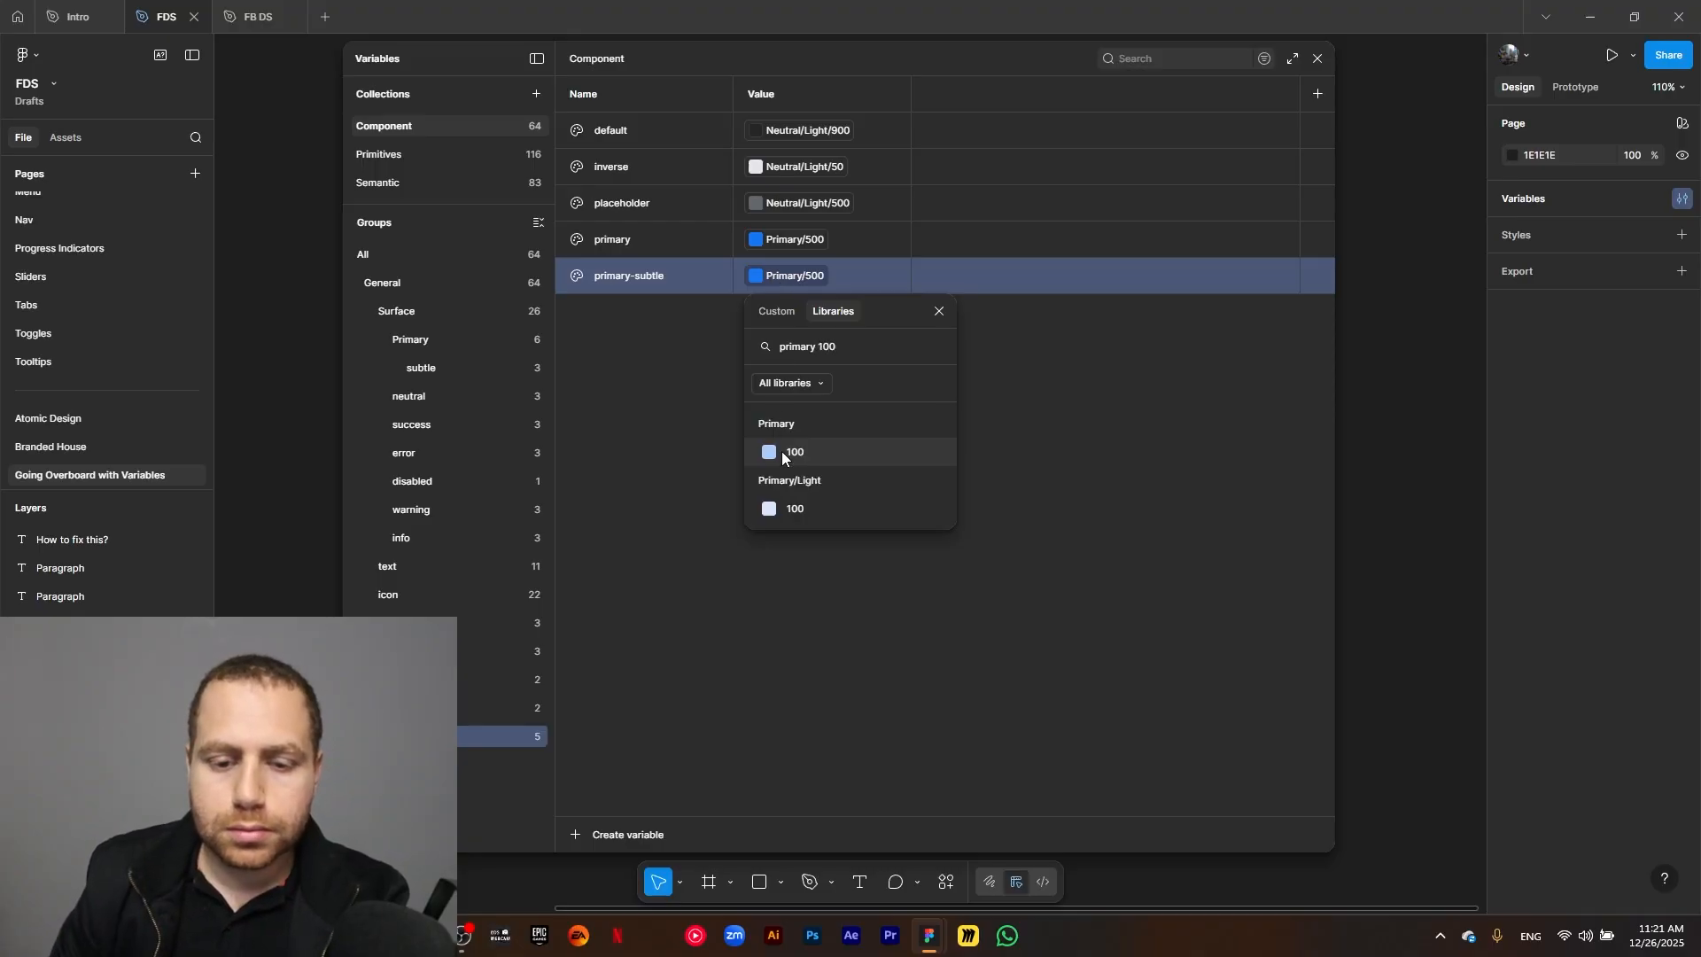
pyautogui.click(783, 455)
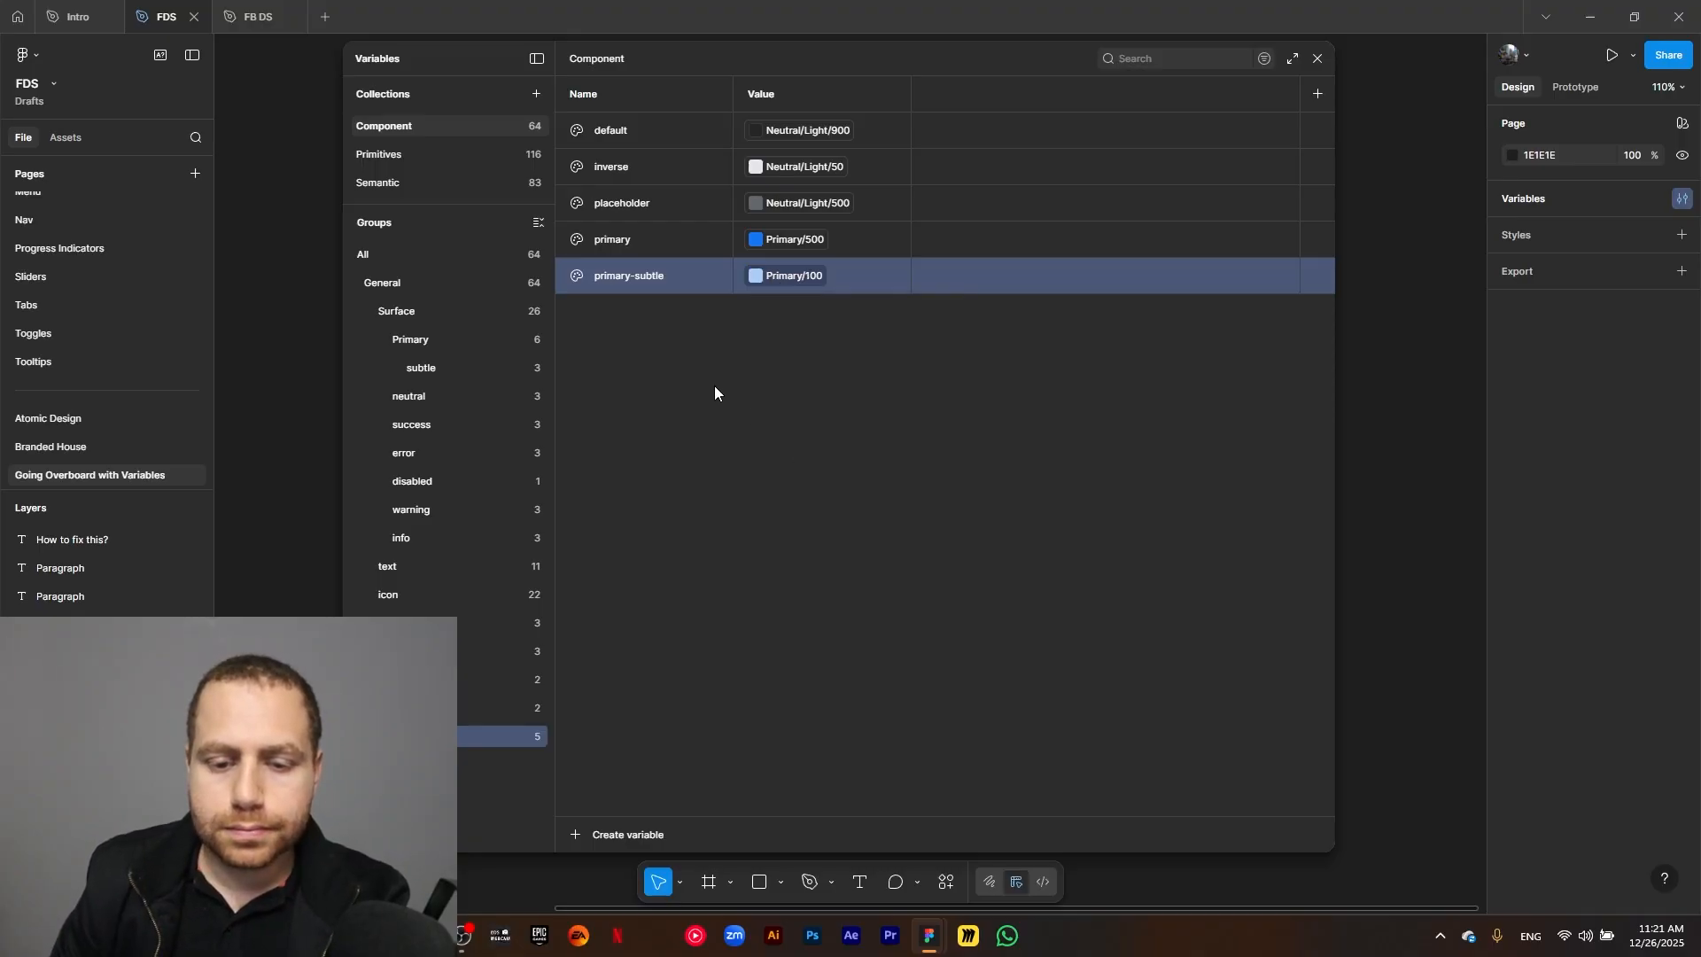
# Duplicate the primary-subtle border variable as divider and link the copy to Neutral/Light/100.
pyautogui.hotkey('ctrl', 'd')
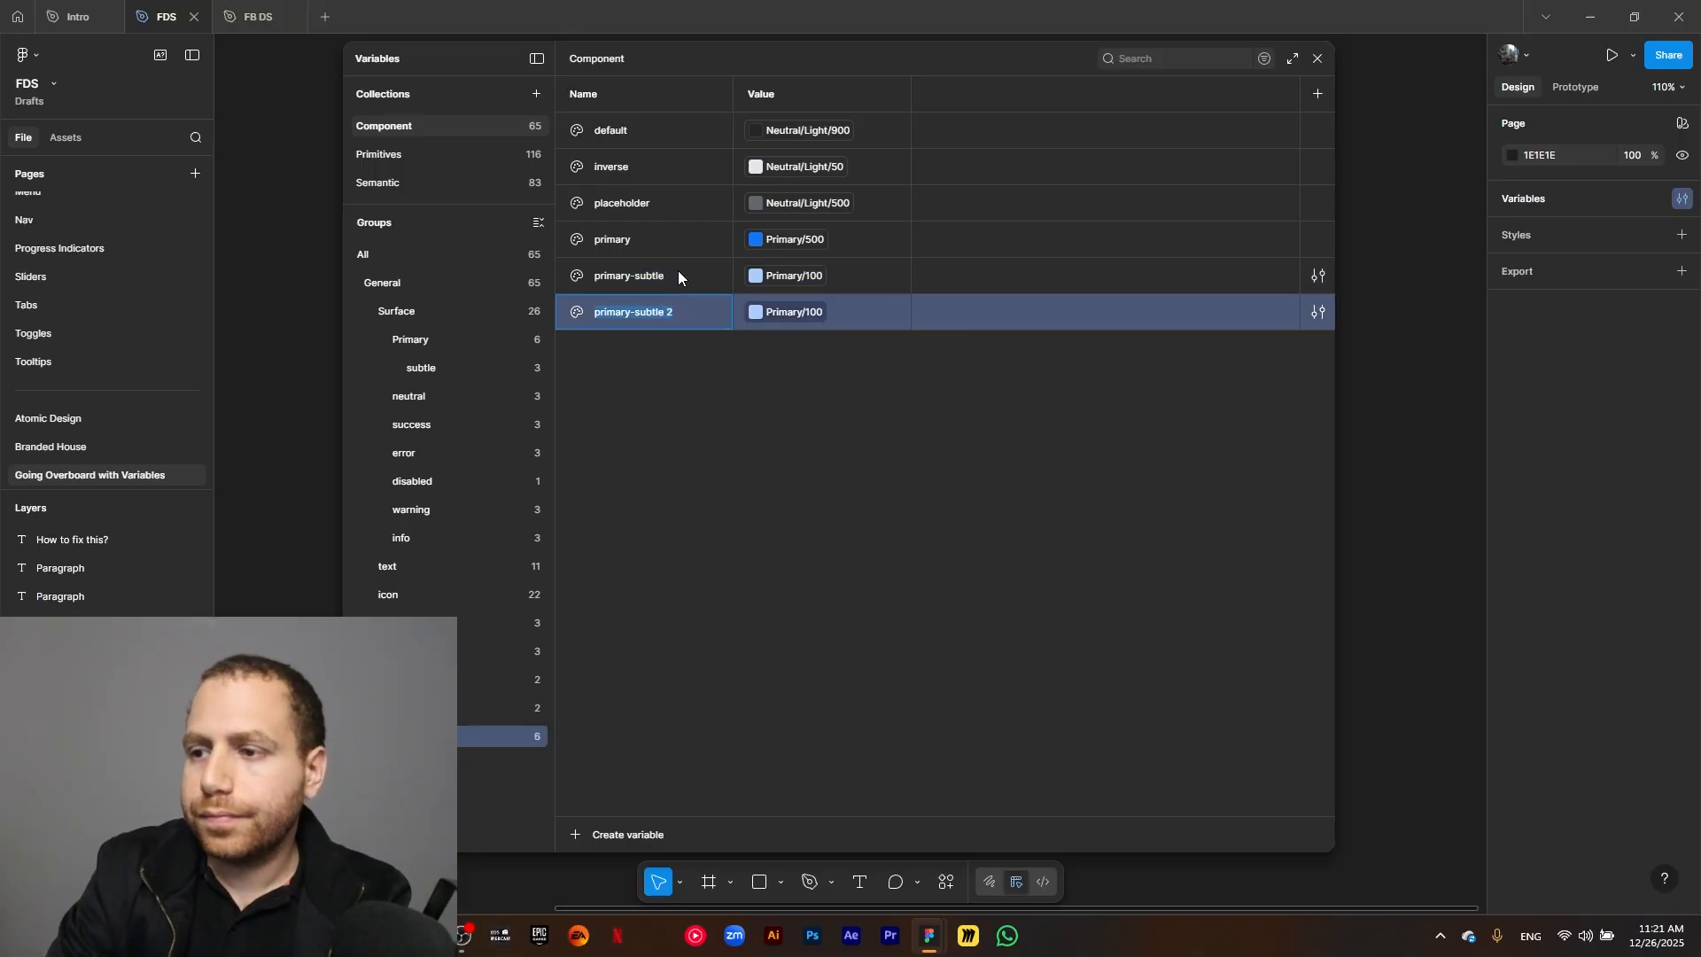
pyautogui.write('divider')
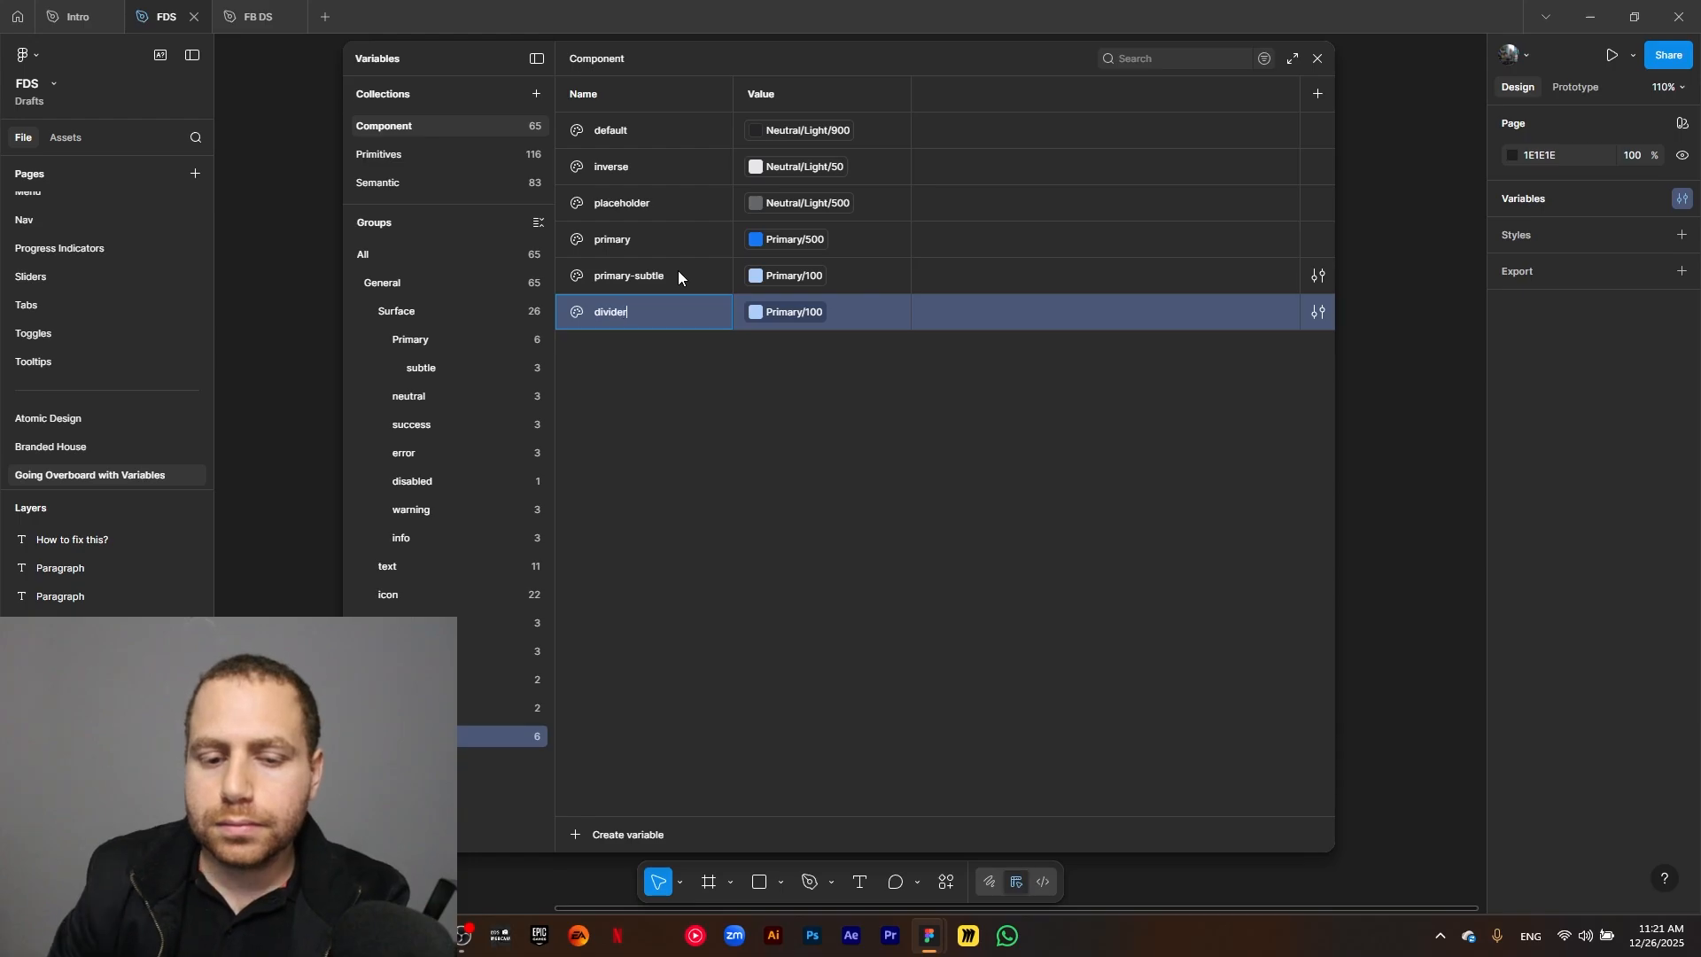
pyautogui.click(766, 307)
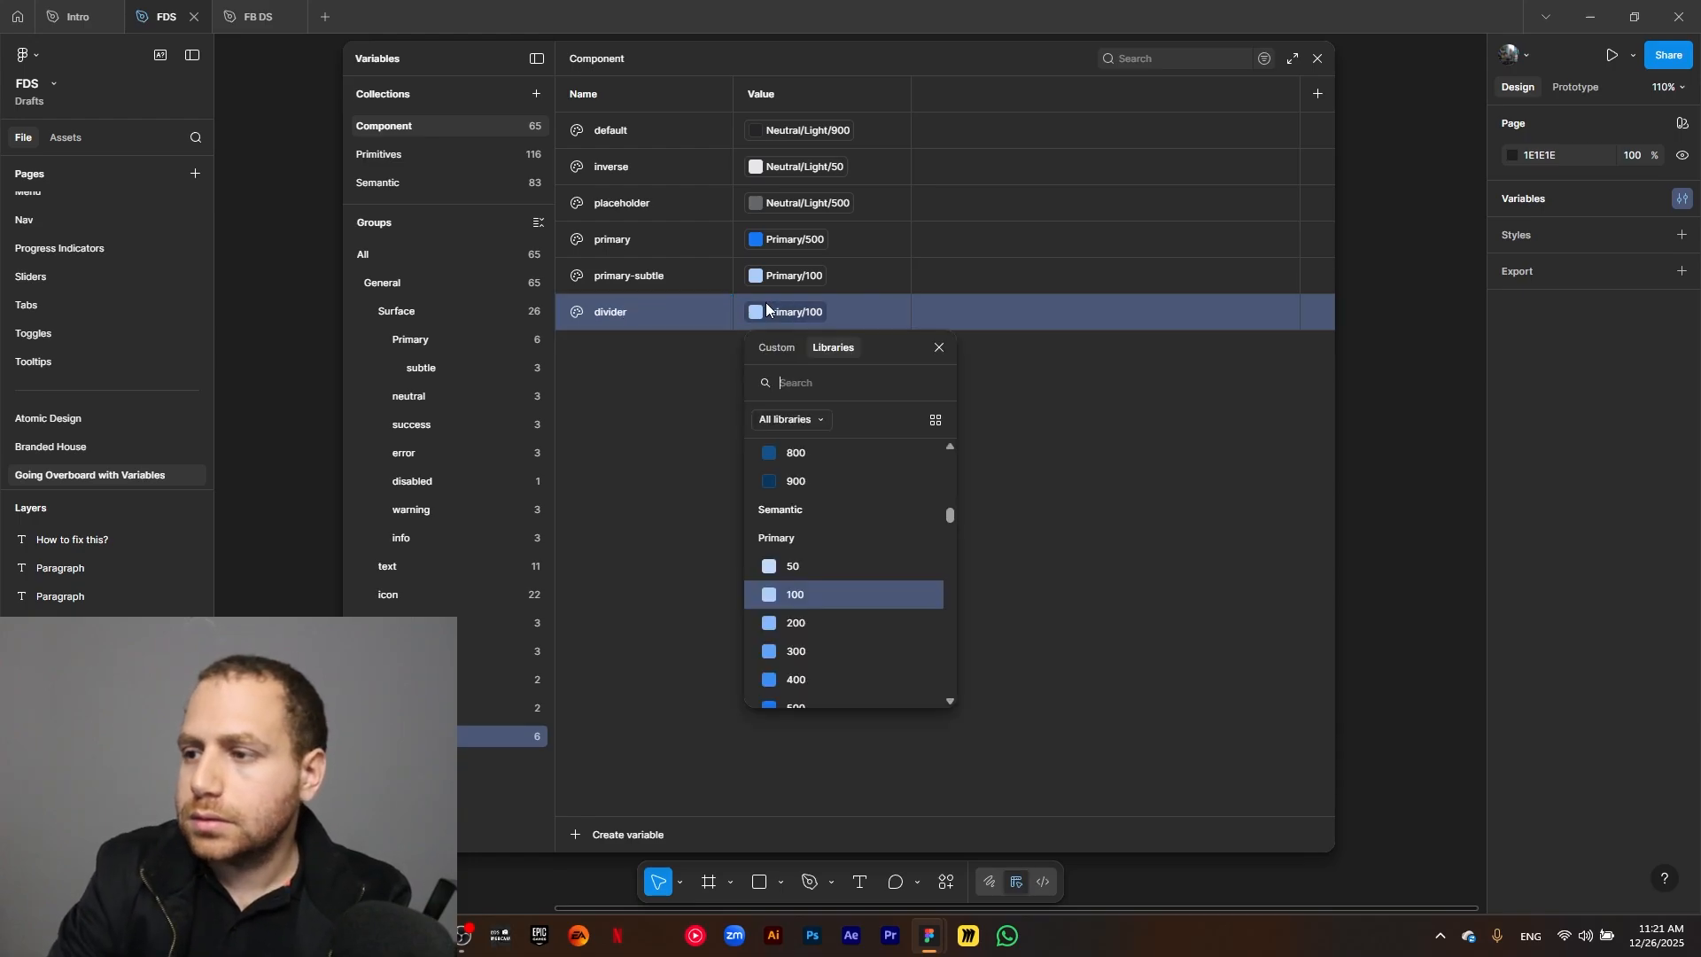
pyautogui.write('light 100')
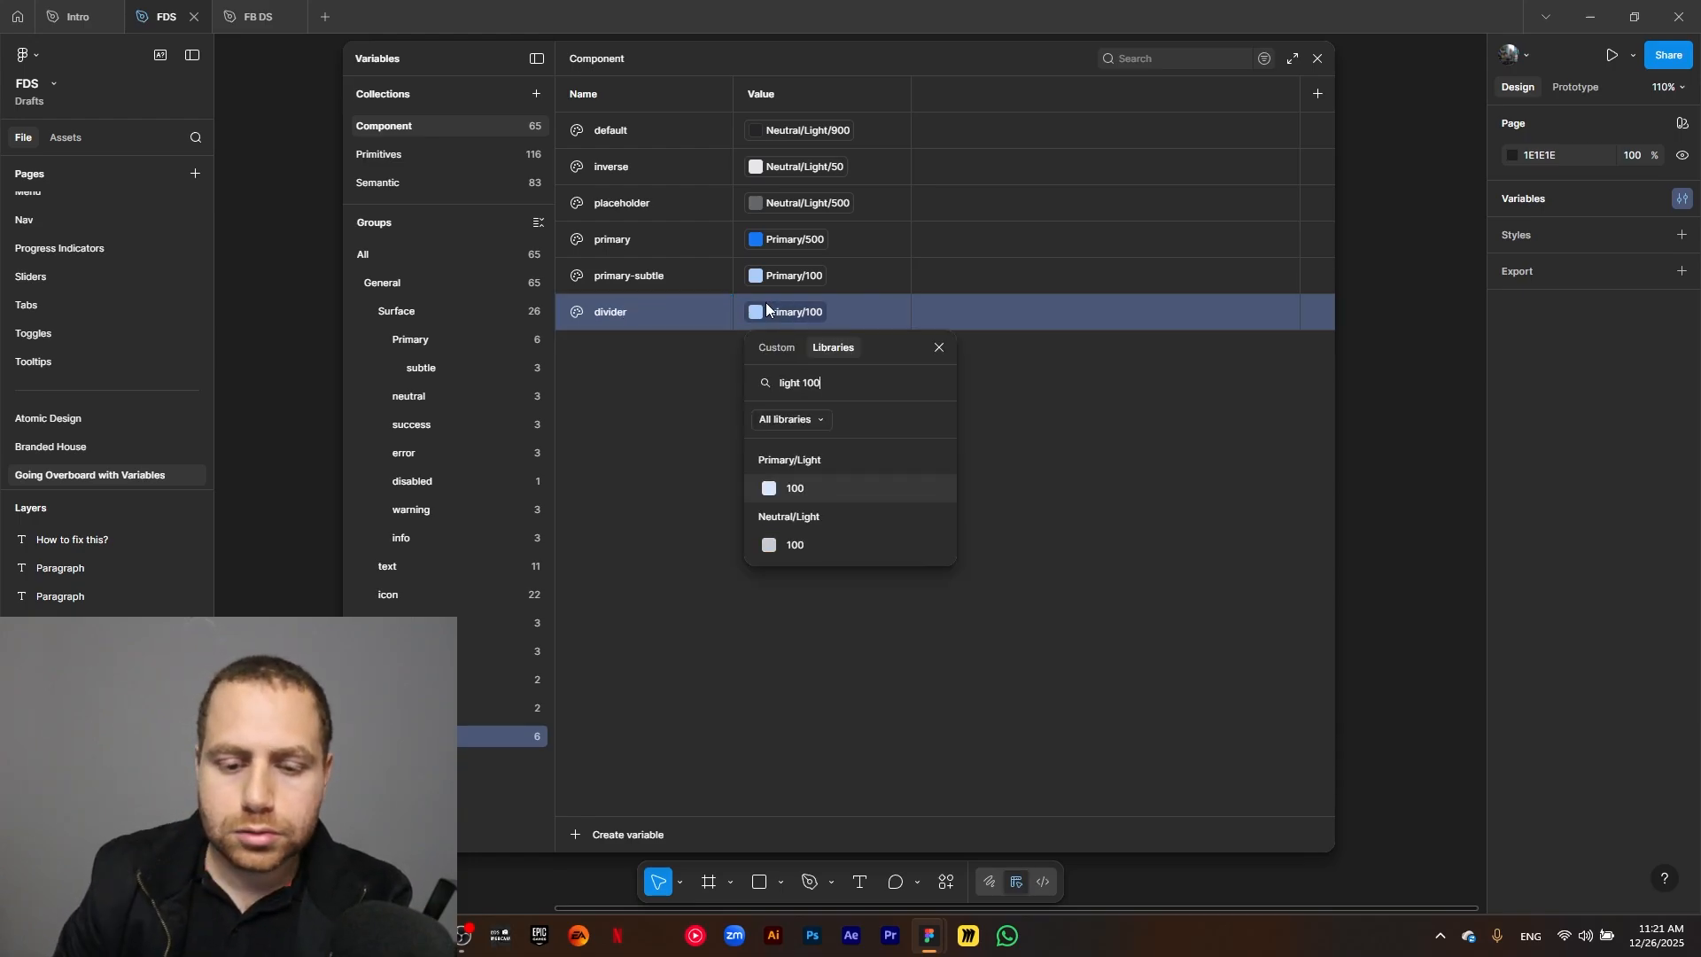
pyautogui.click(821, 542)
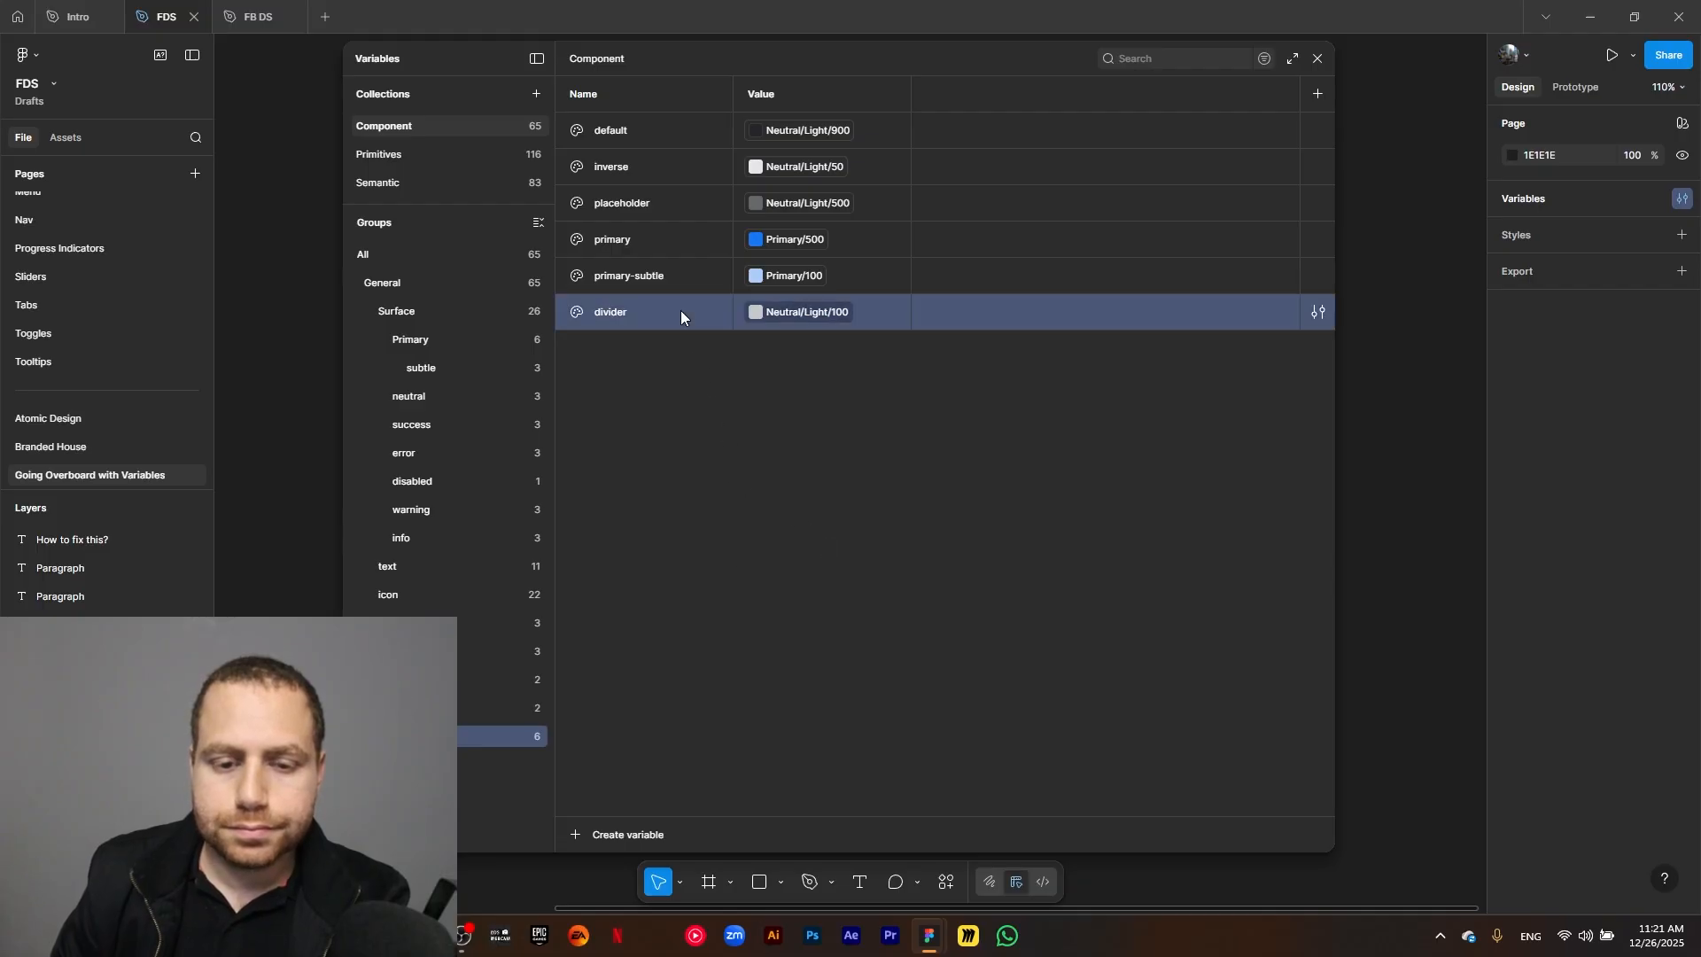
# Duplicate the divider border variable as neutral-subtle and link the copy to Neutral/Light/100.
pyautogui.hotkey('ctrl', 'd')
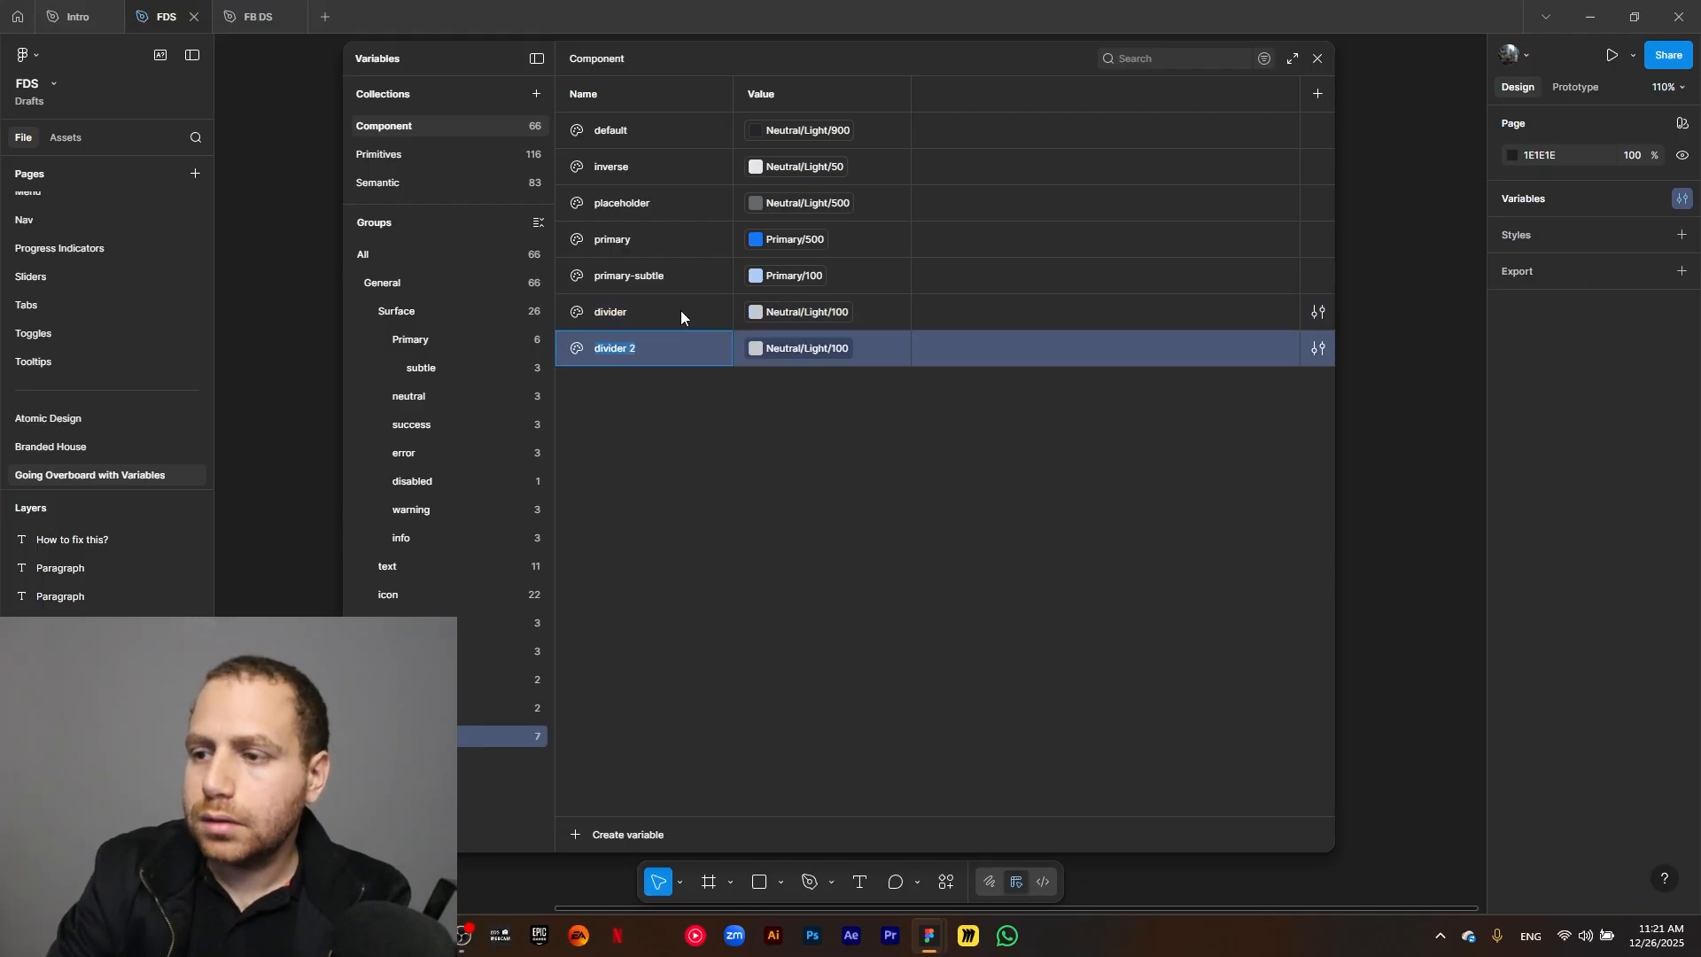
pyautogui.write('neutral-subtle')
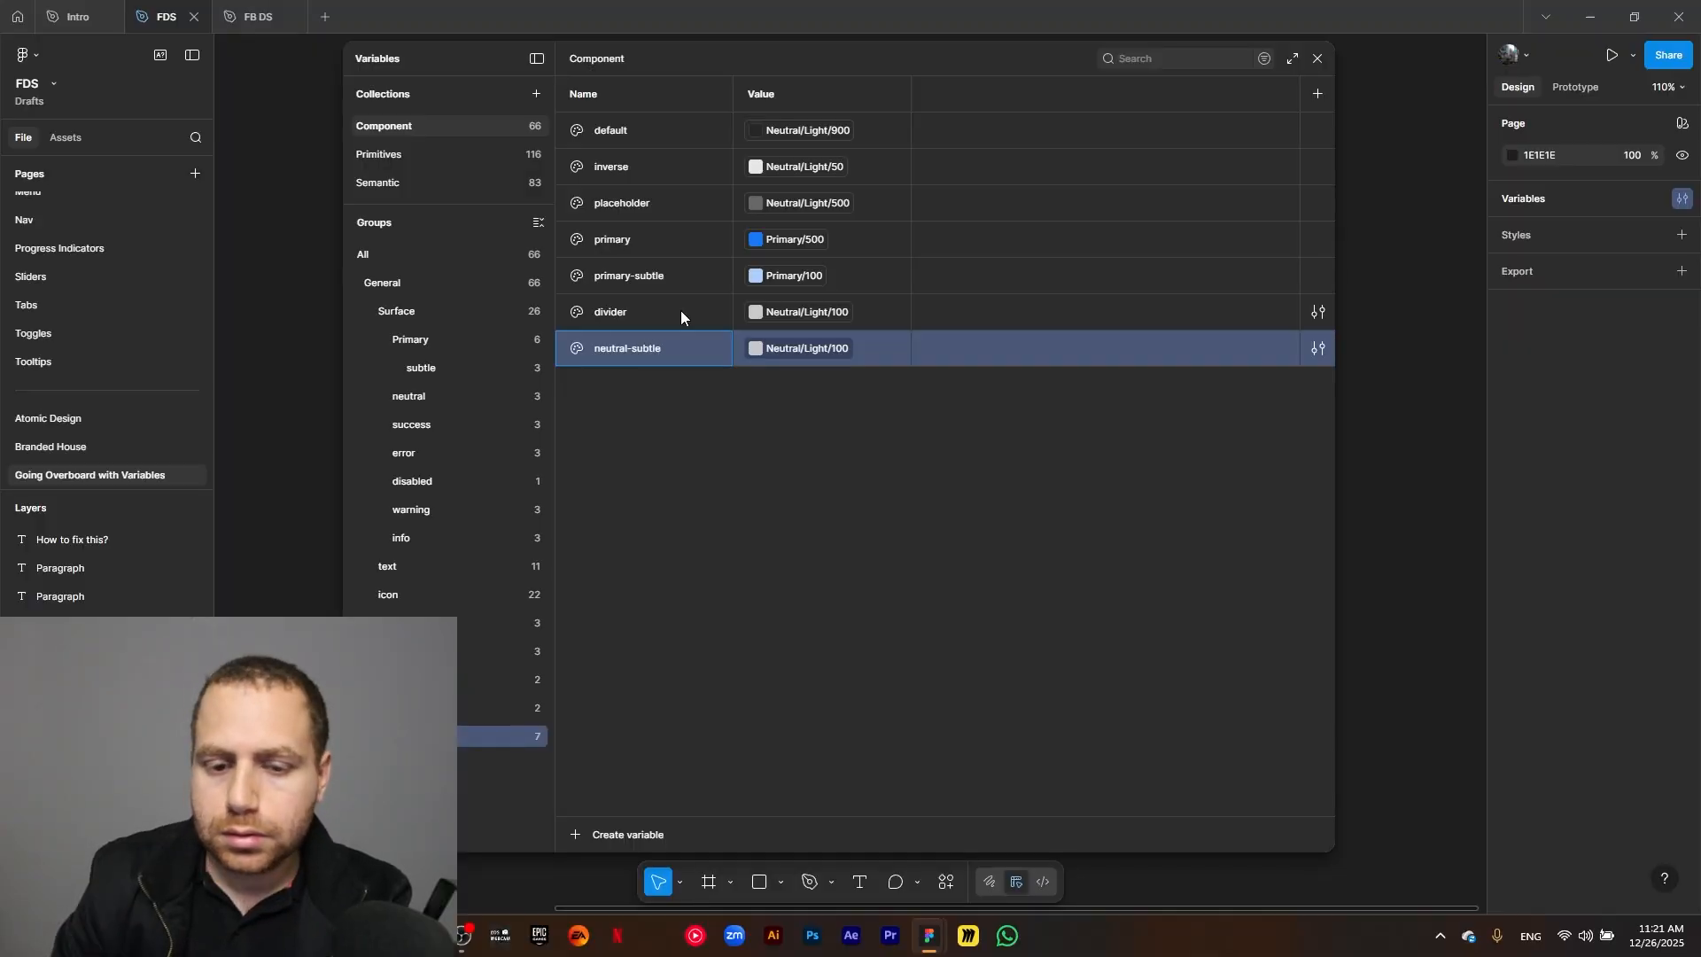
pyautogui.click(820, 347)
pyautogui.write('n')
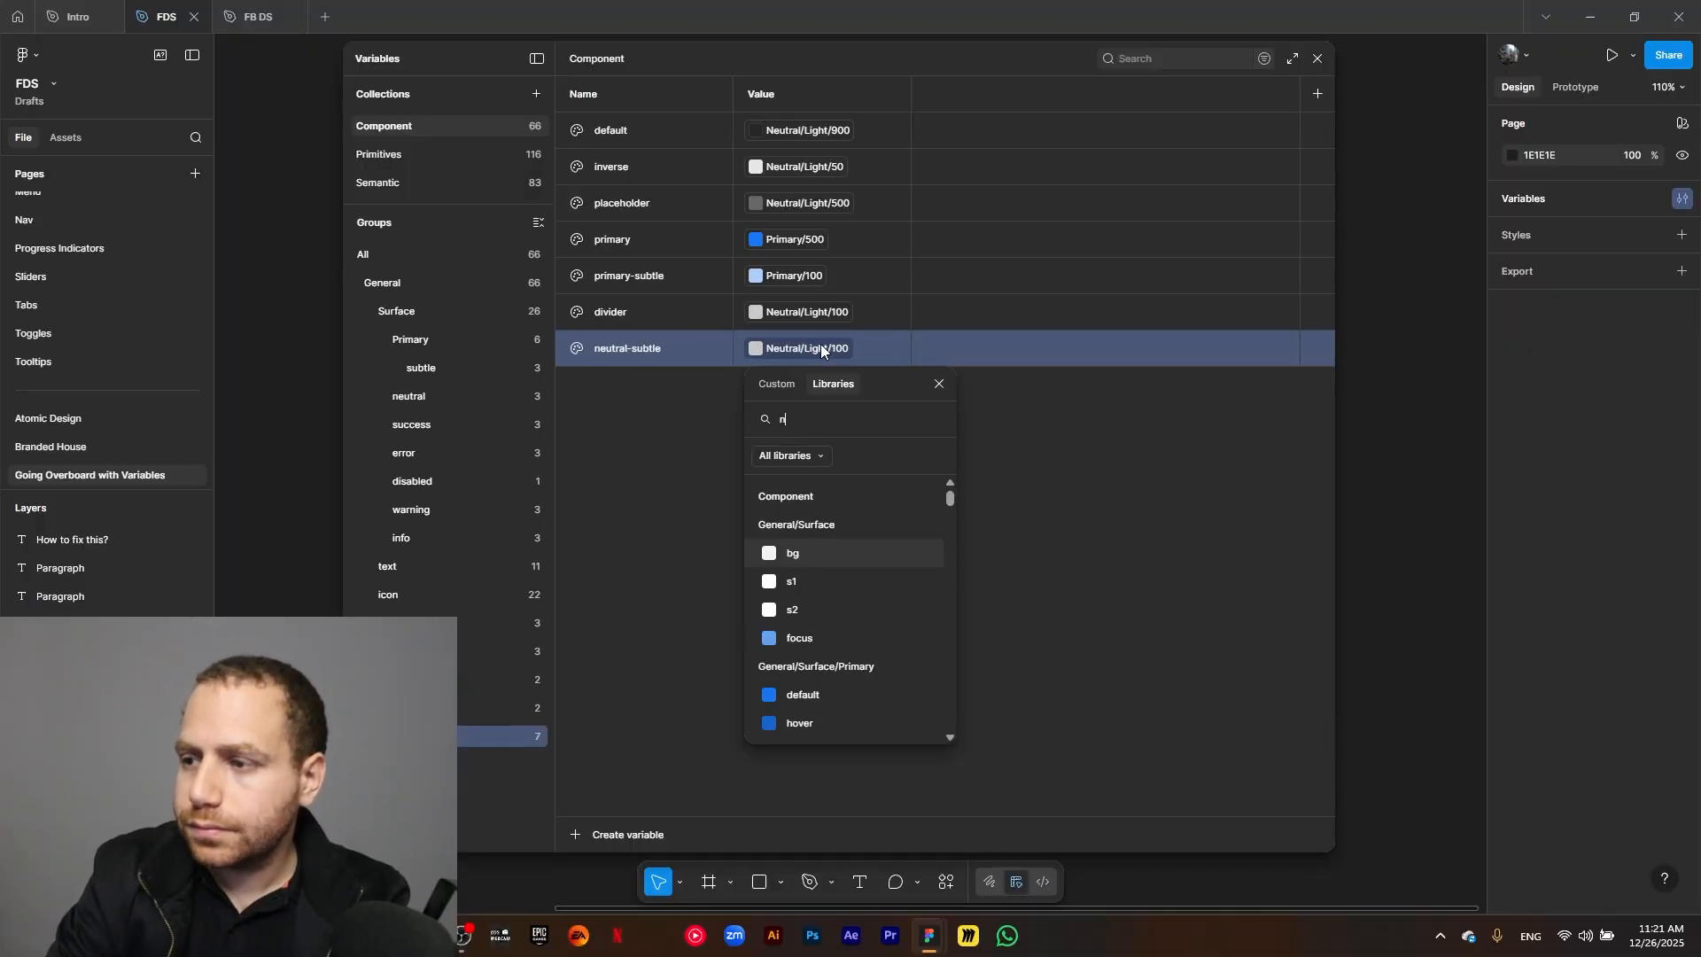
pyautogui.write('ight ')
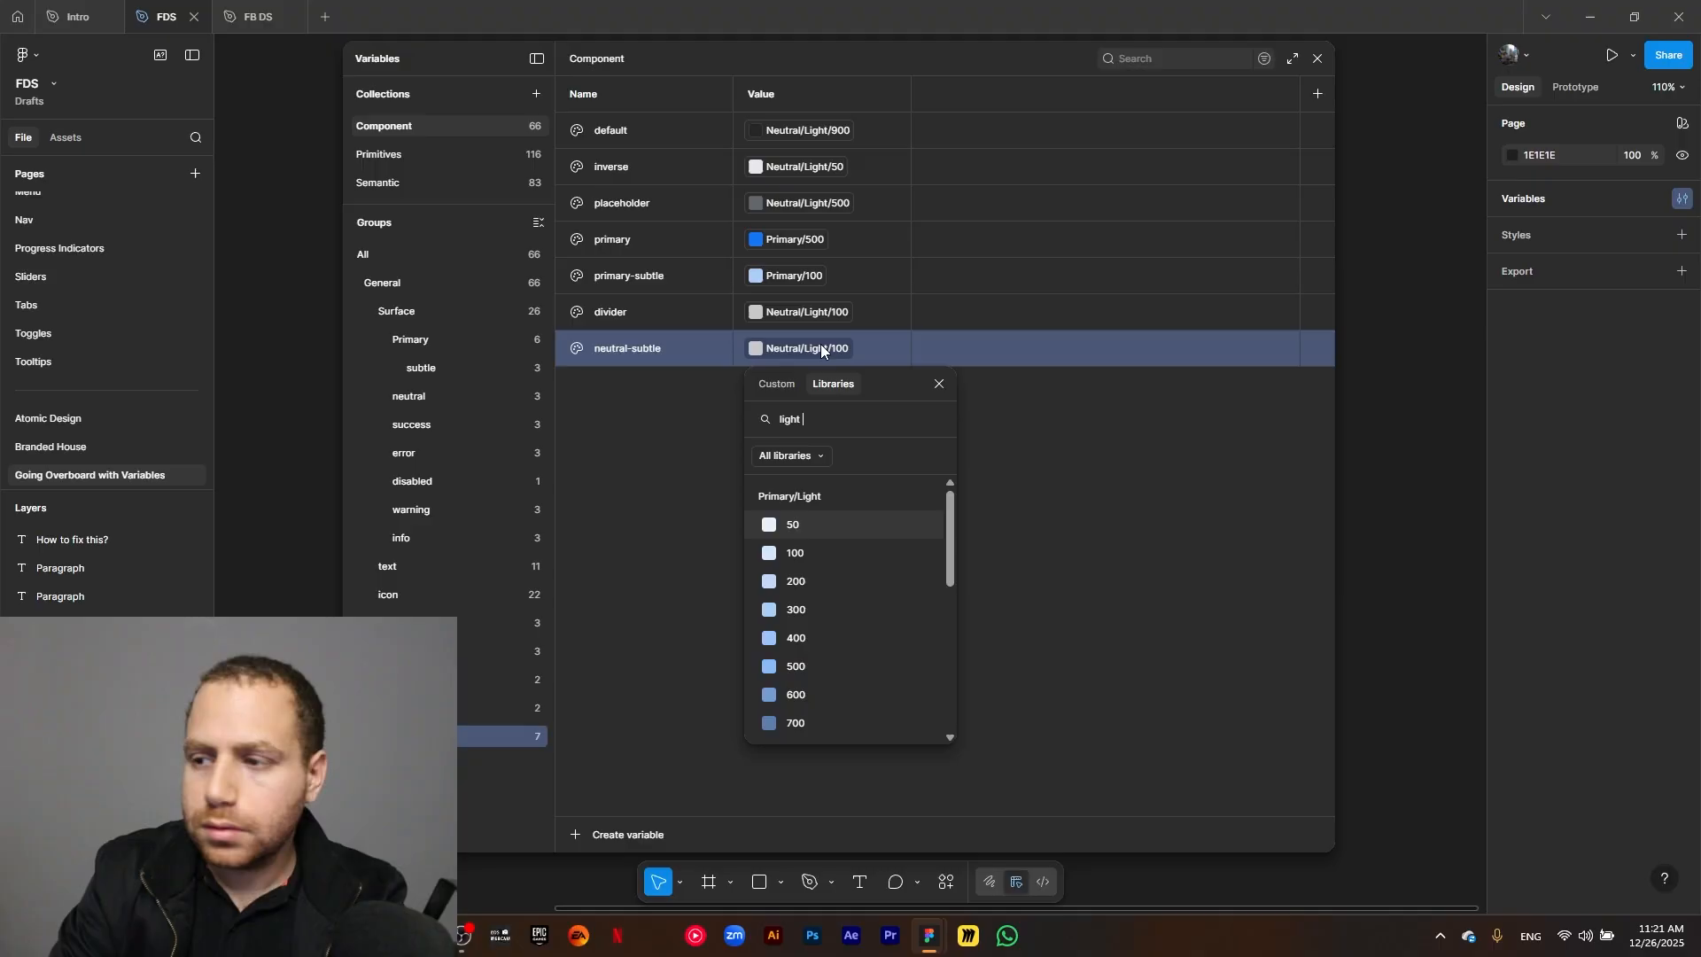
pyautogui.write('100')
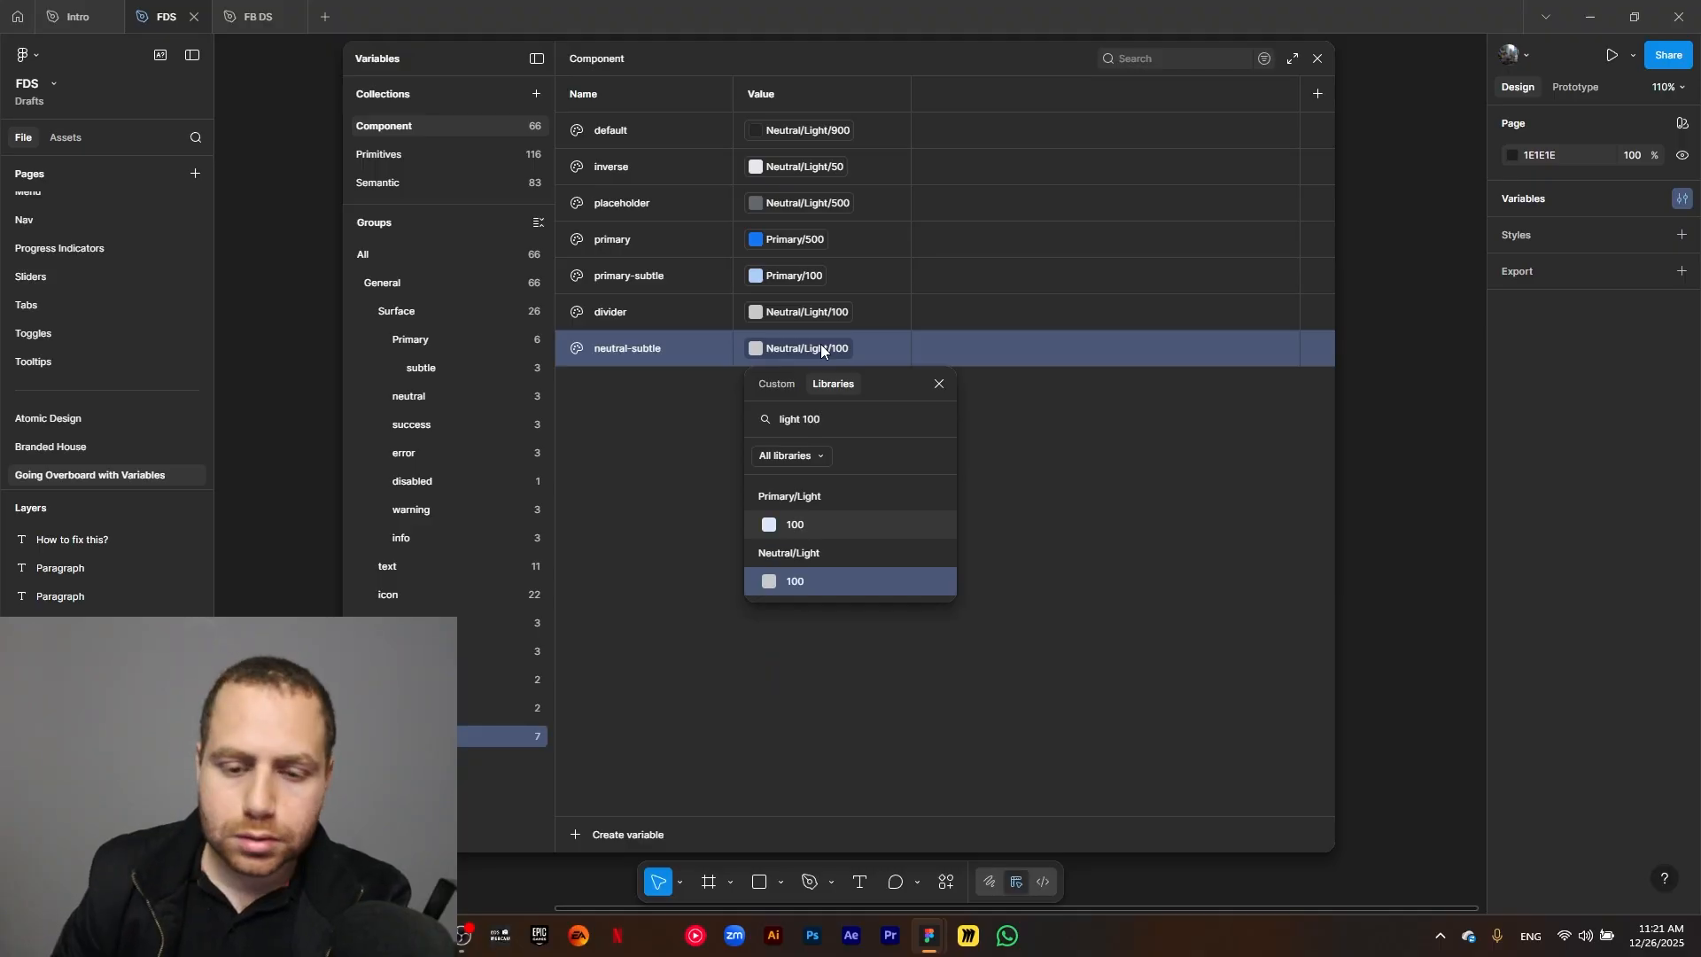
pyautogui.click(824, 581)
# Duplicate the neutral-subtle border variable as unselected and link the copy to Neutral/Light/25.
pyautogui.click(673, 347)
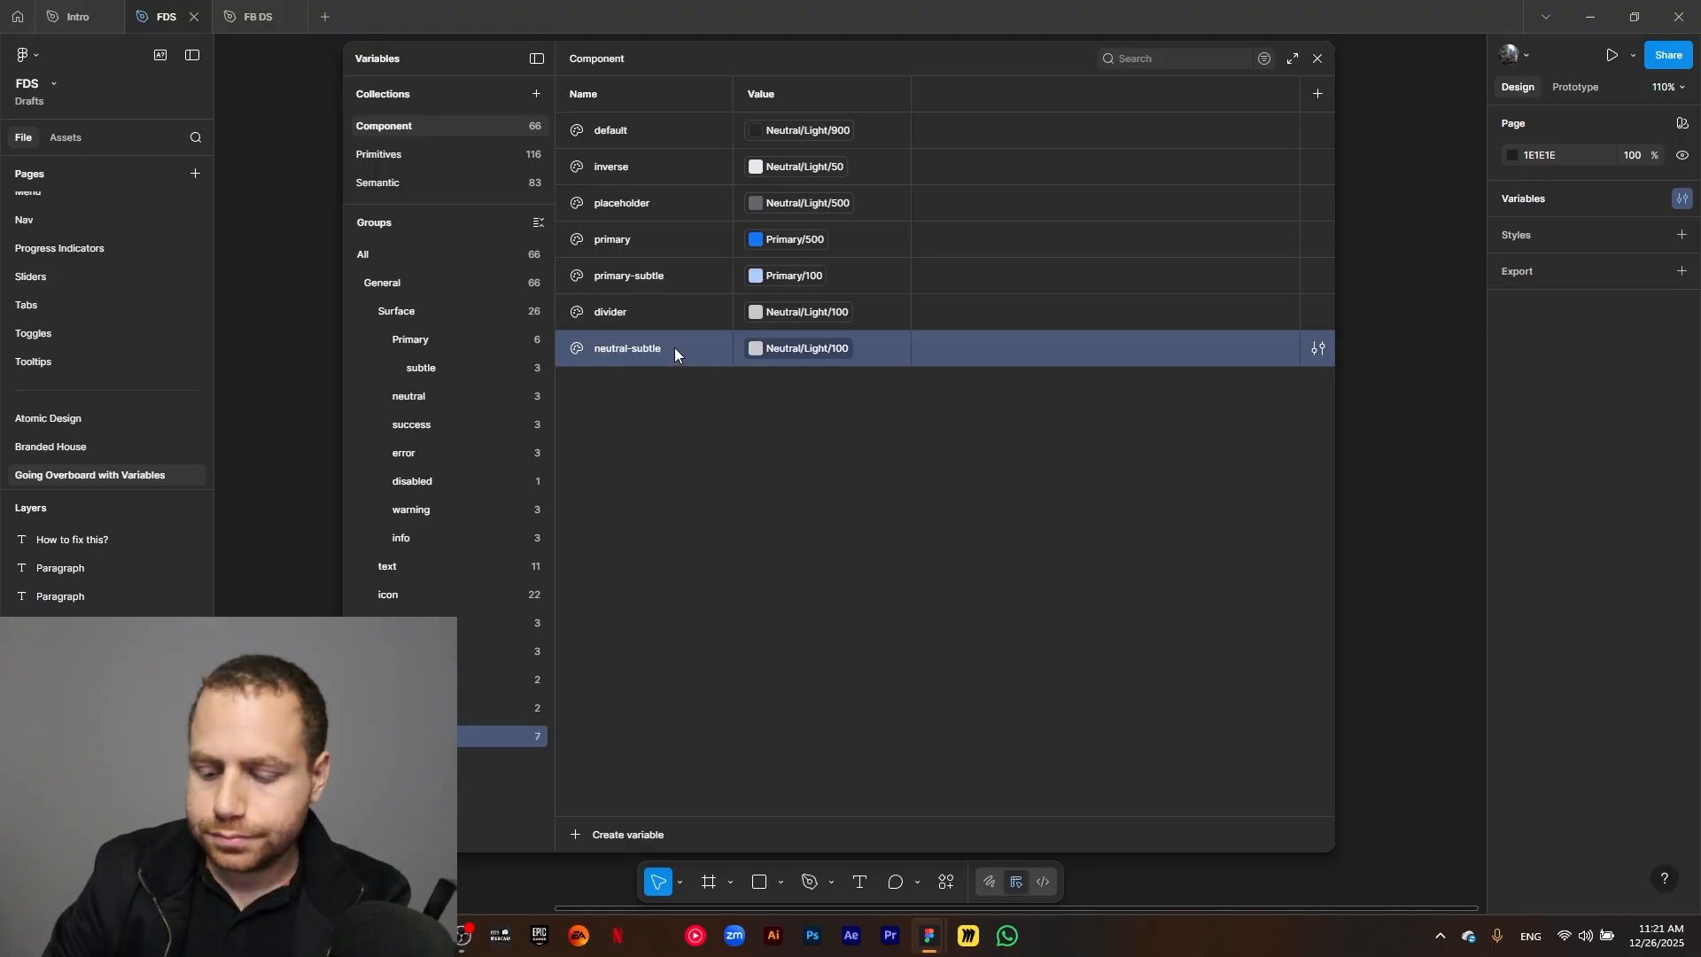
pyautogui.hotkey('ctrl', 'd')
pyautogui.write('unsle')
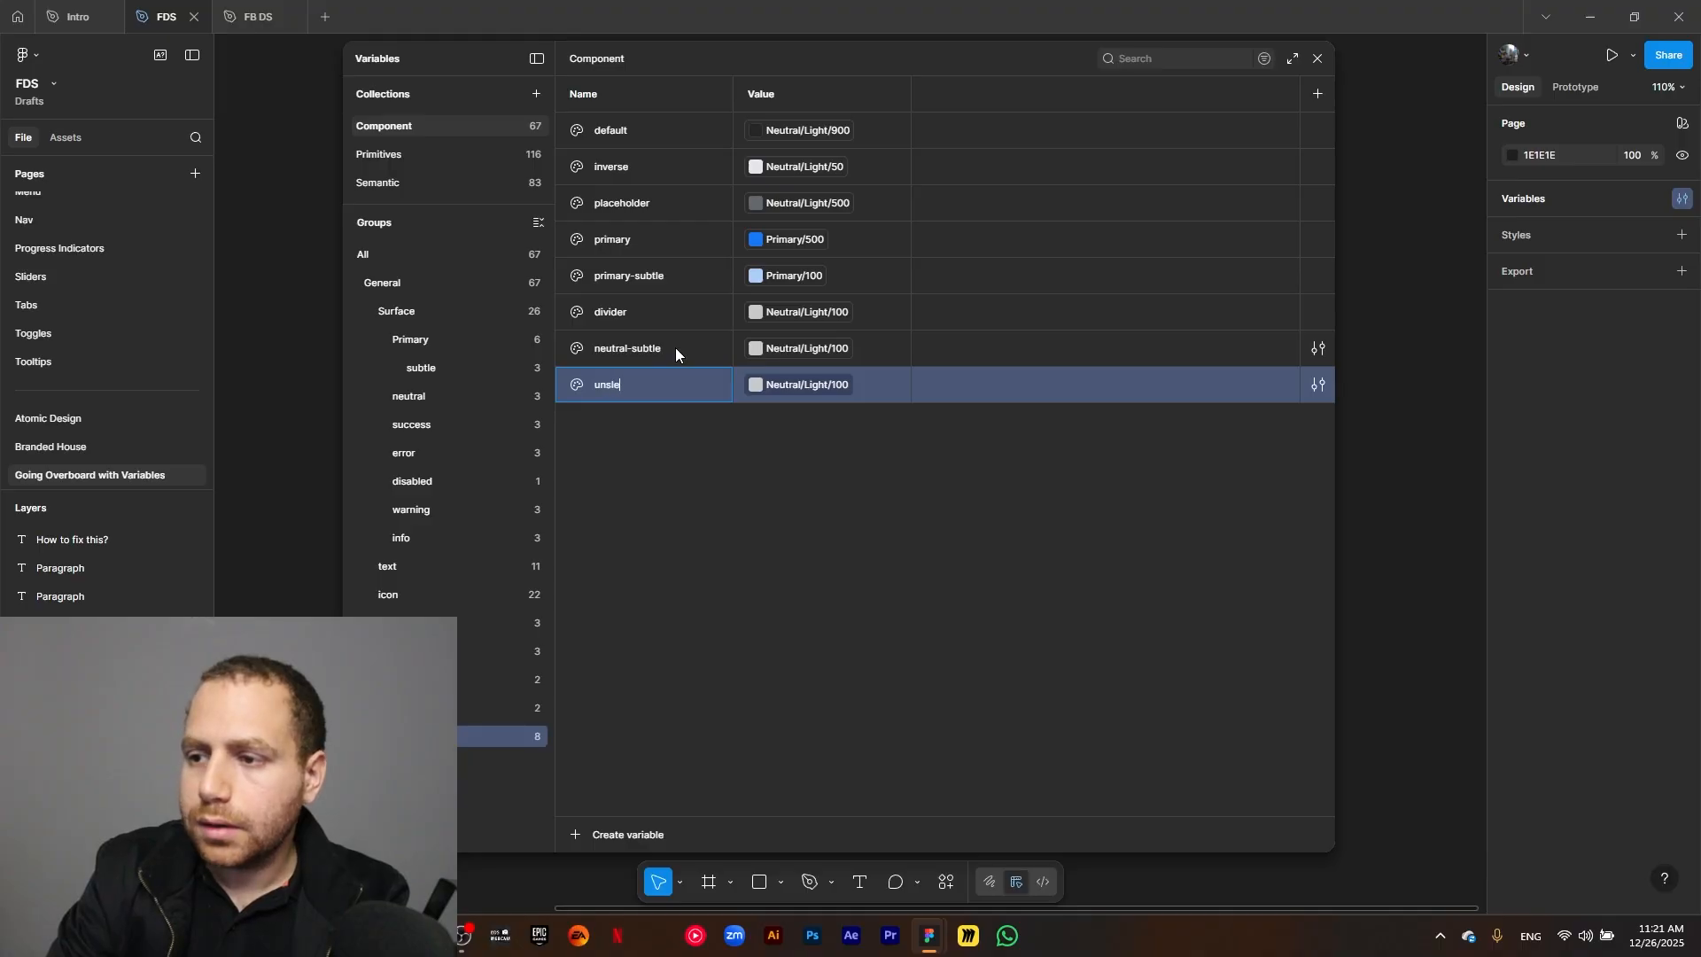
pyautogui.write('elected')
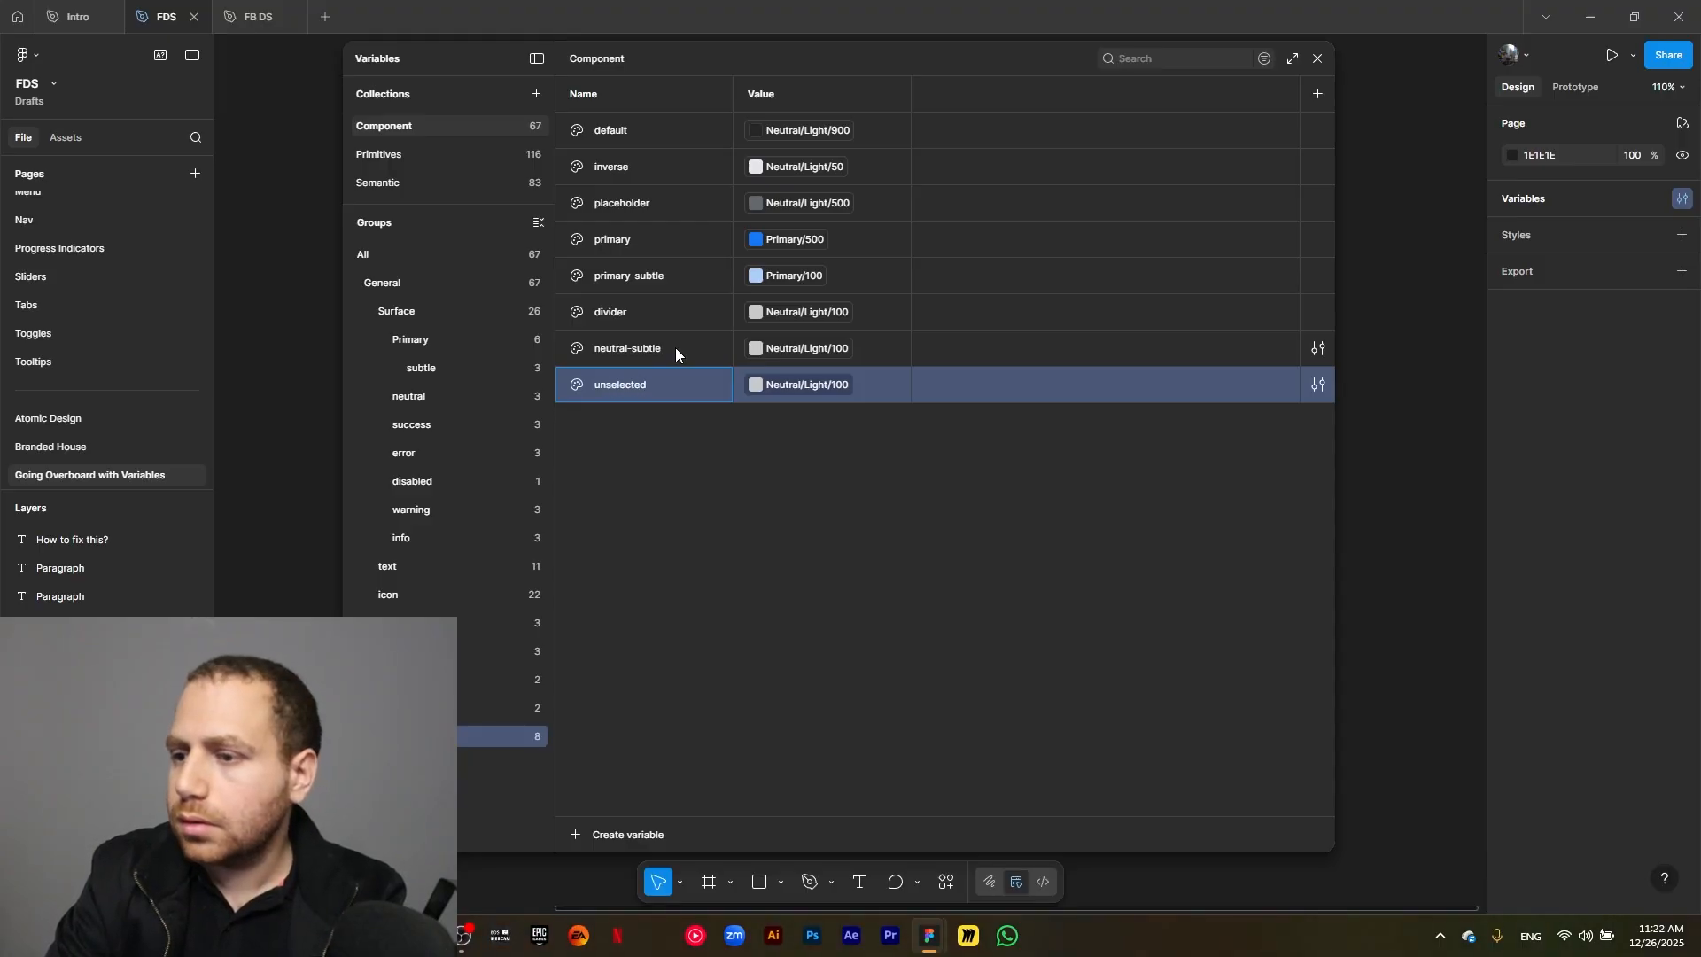
pyautogui.click(769, 531)
pyautogui.click(796, 395)
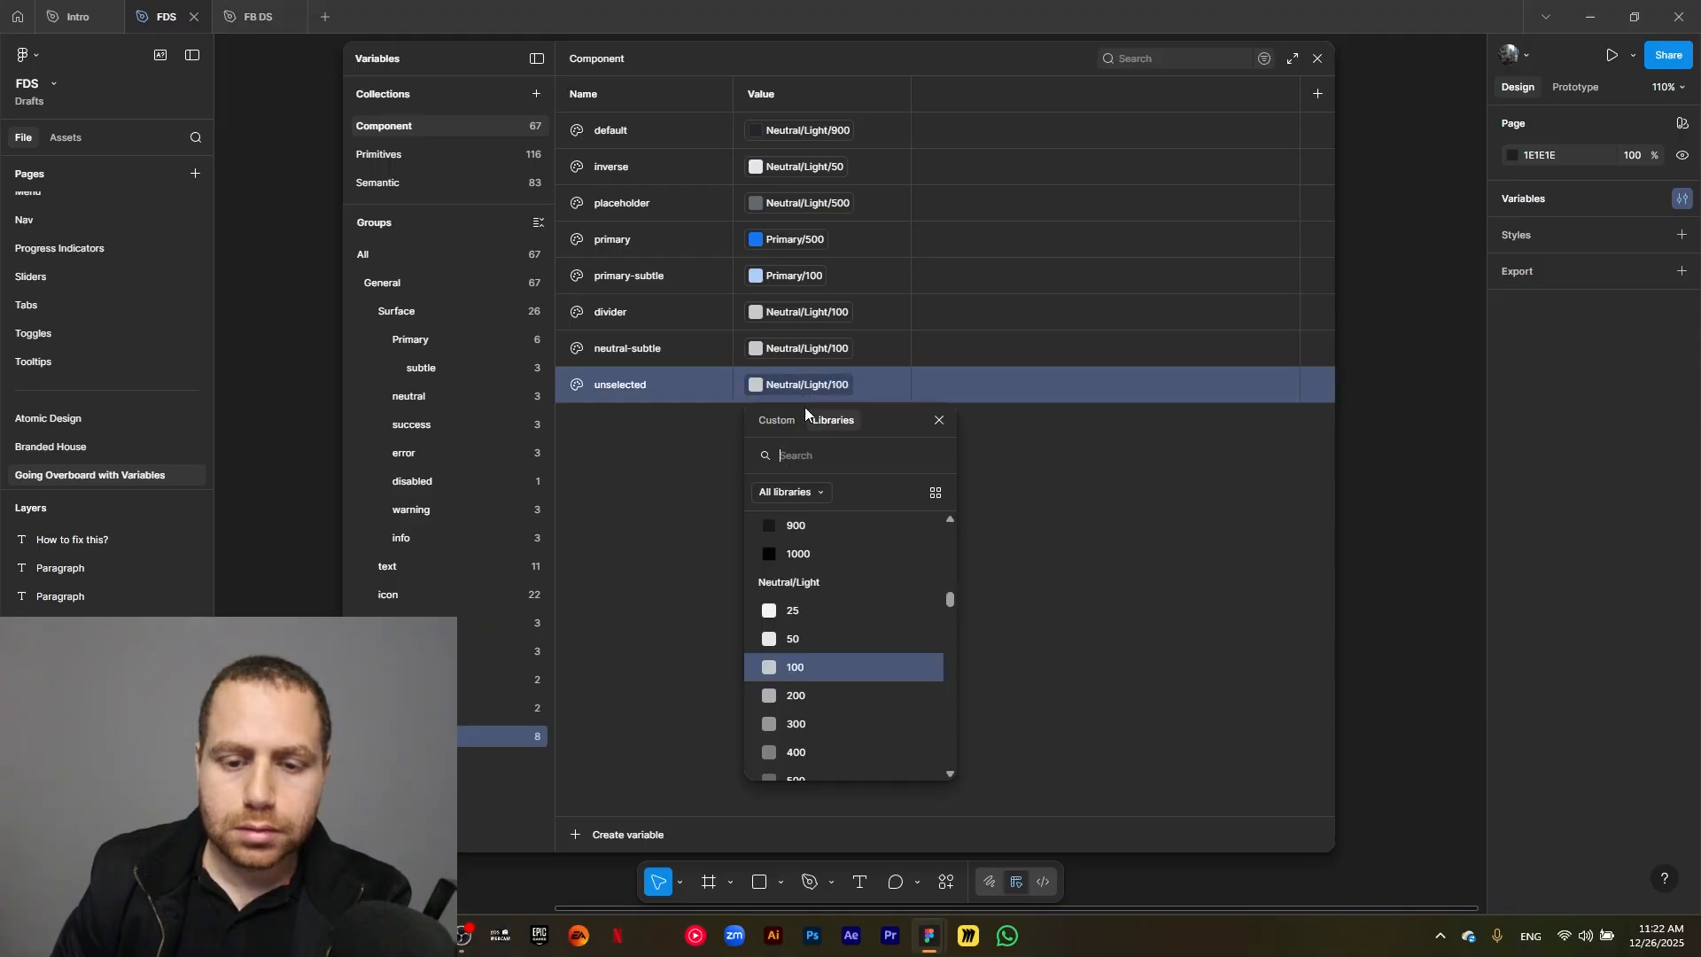
pyautogui.click(838, 600)
# Duplicate the unselected border variable as success and link the copy to the semantic color Success/500.
pyautogui.click(691, 391)
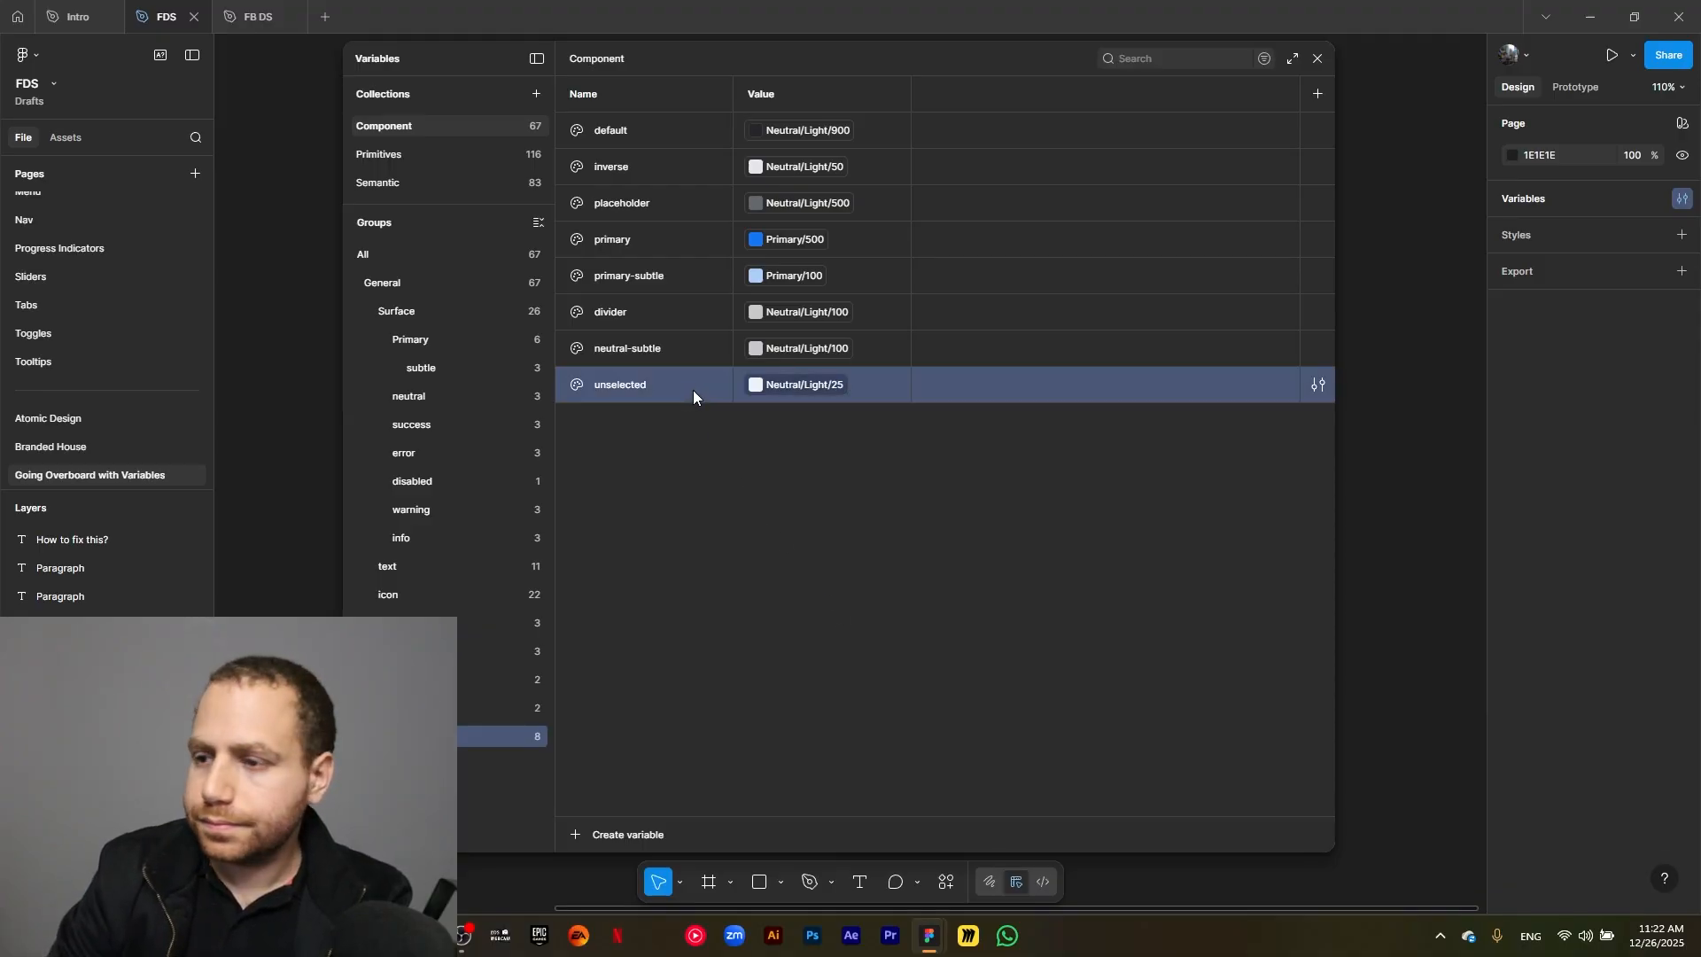
pyautogui.hotkey('ctrl', 'd')
pyautogui.write('succe')
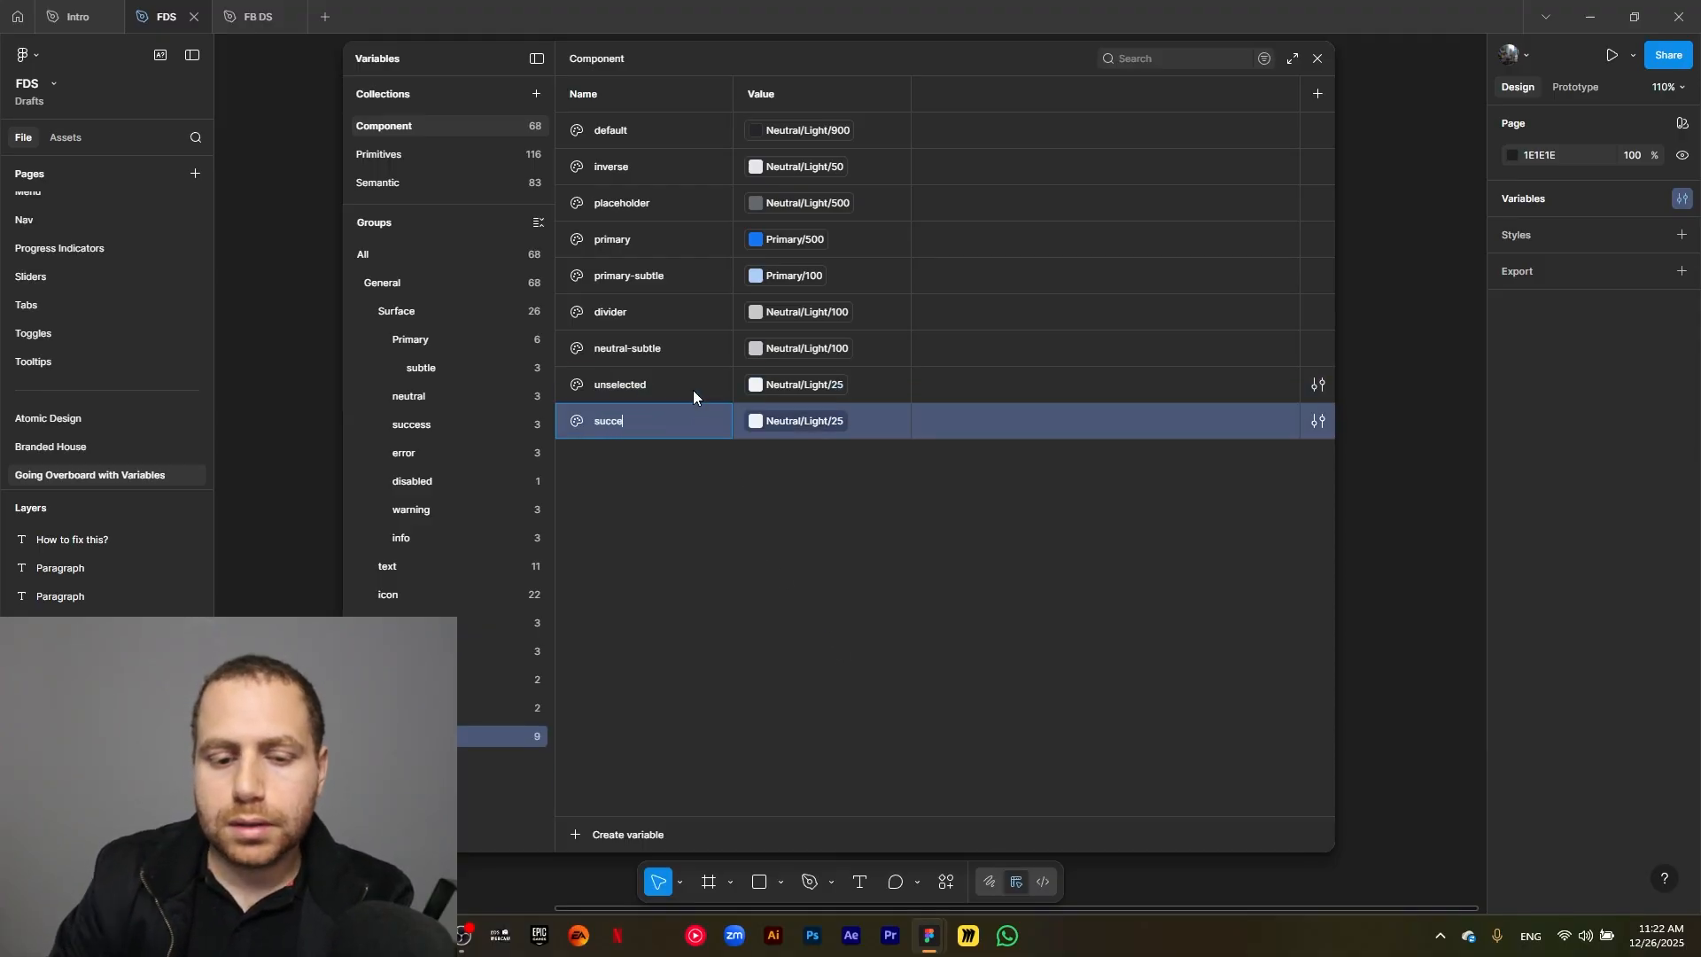
pyautogui.write('ss')
pyautogui.click(790, 427)
pyautogui.write('suc')
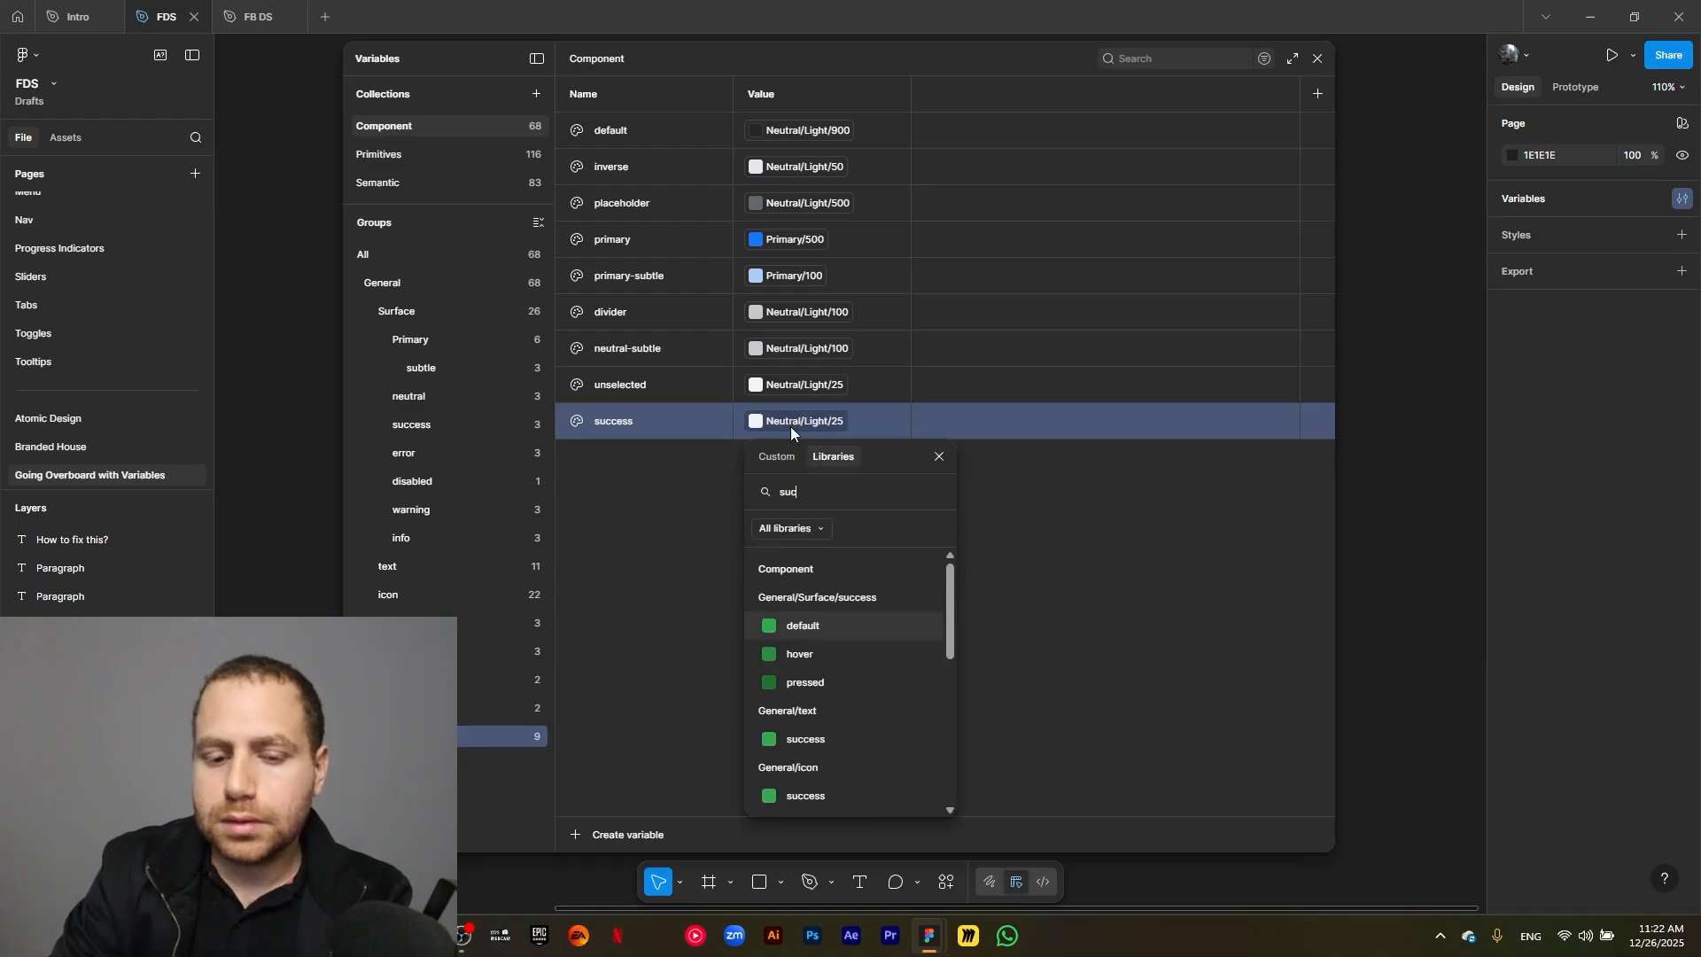
pyautogui.write('cess')
pyautogui.scroll(-2, 816, 632)
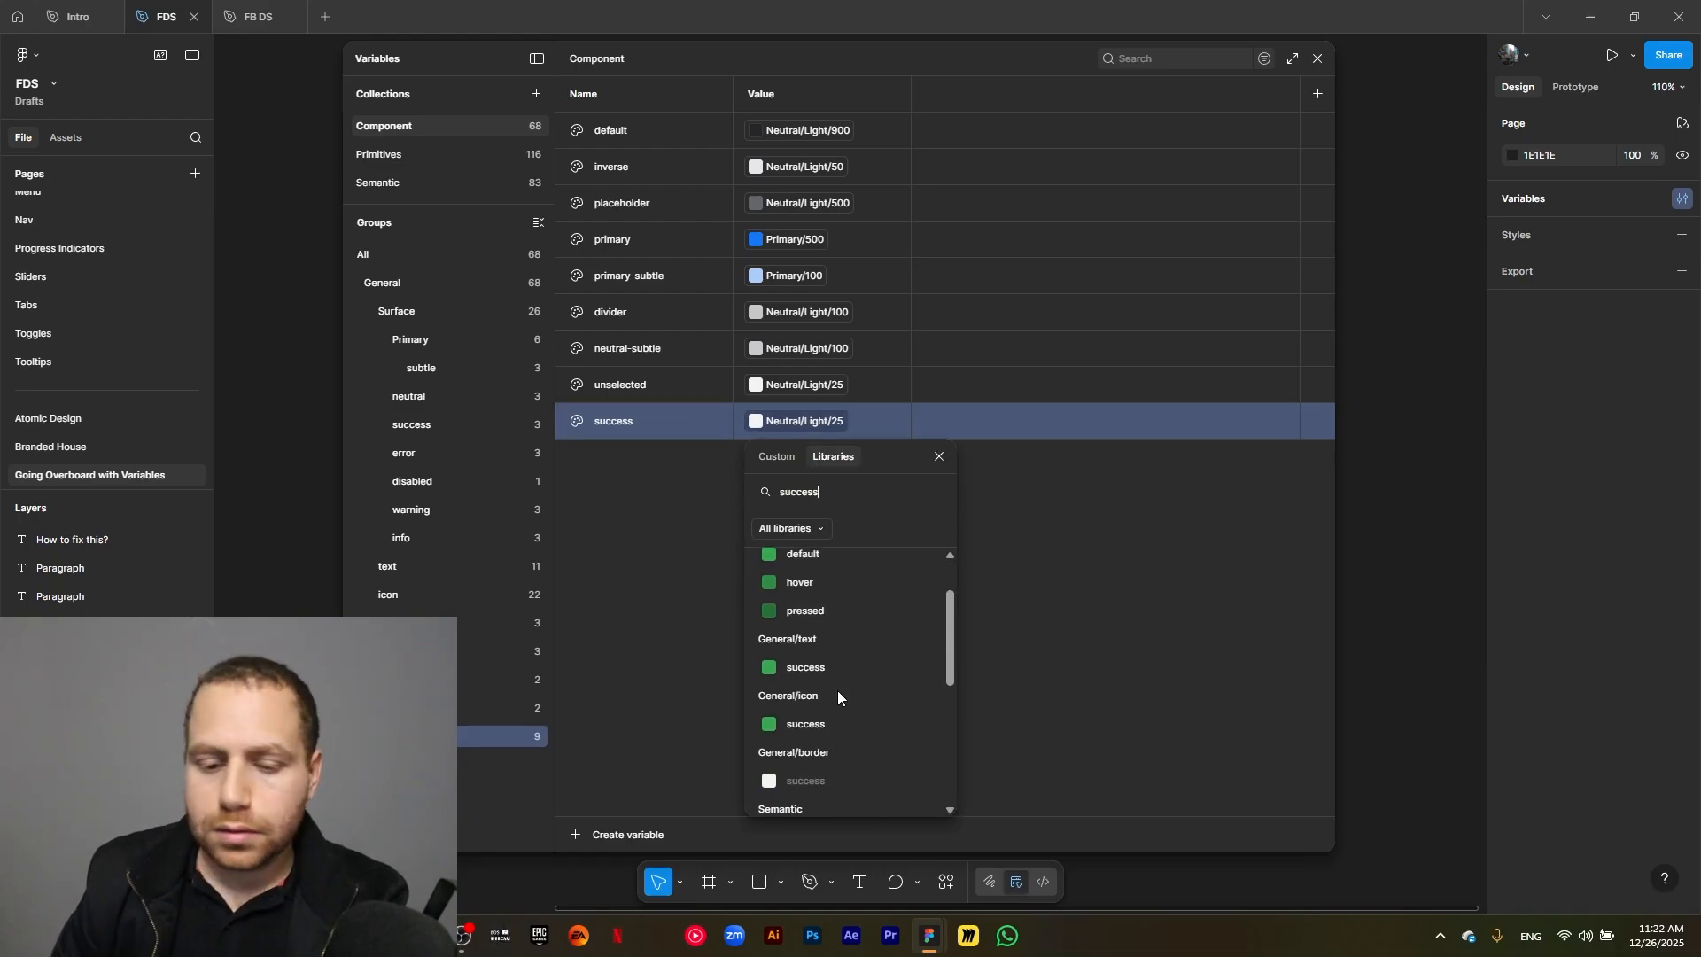
pyautogui.scroll(-1, 838, 689)
pyautogui.scroll(-5, 837, 683)
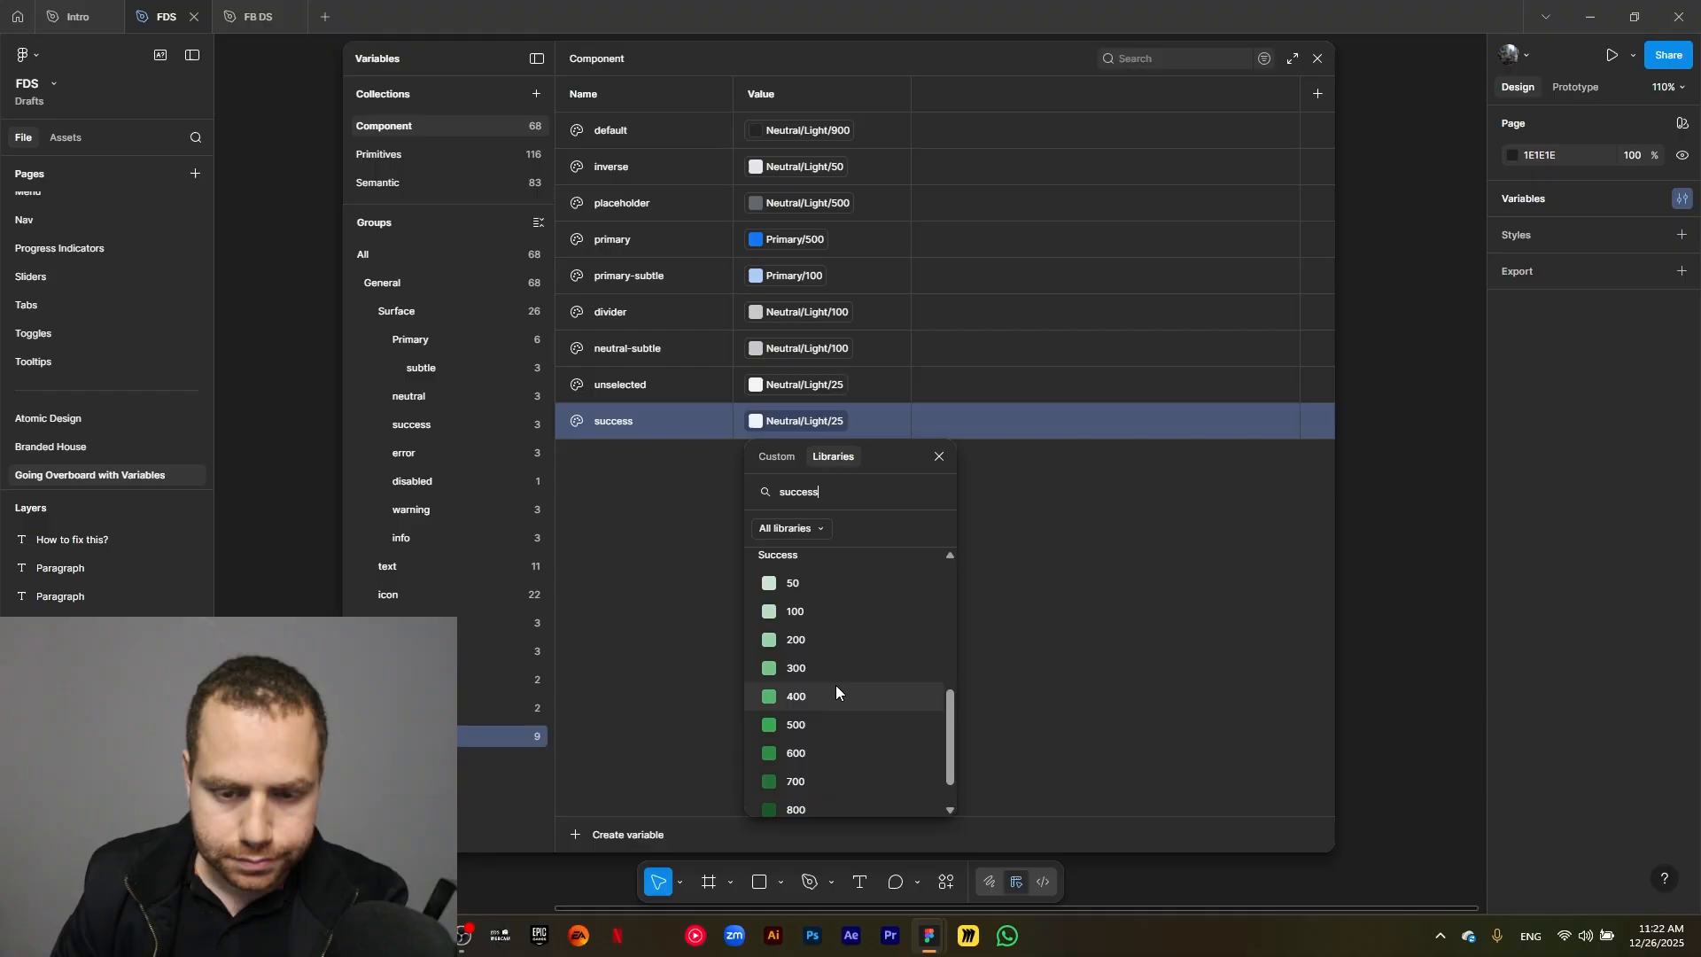
pyautogui.click(832, 719)
# Duplicate the success border variable as error and link the copy to the semantic color Error/500.
pyautogui.click(667, 423)
pyautogui.hotkey('ctrl', 'd')
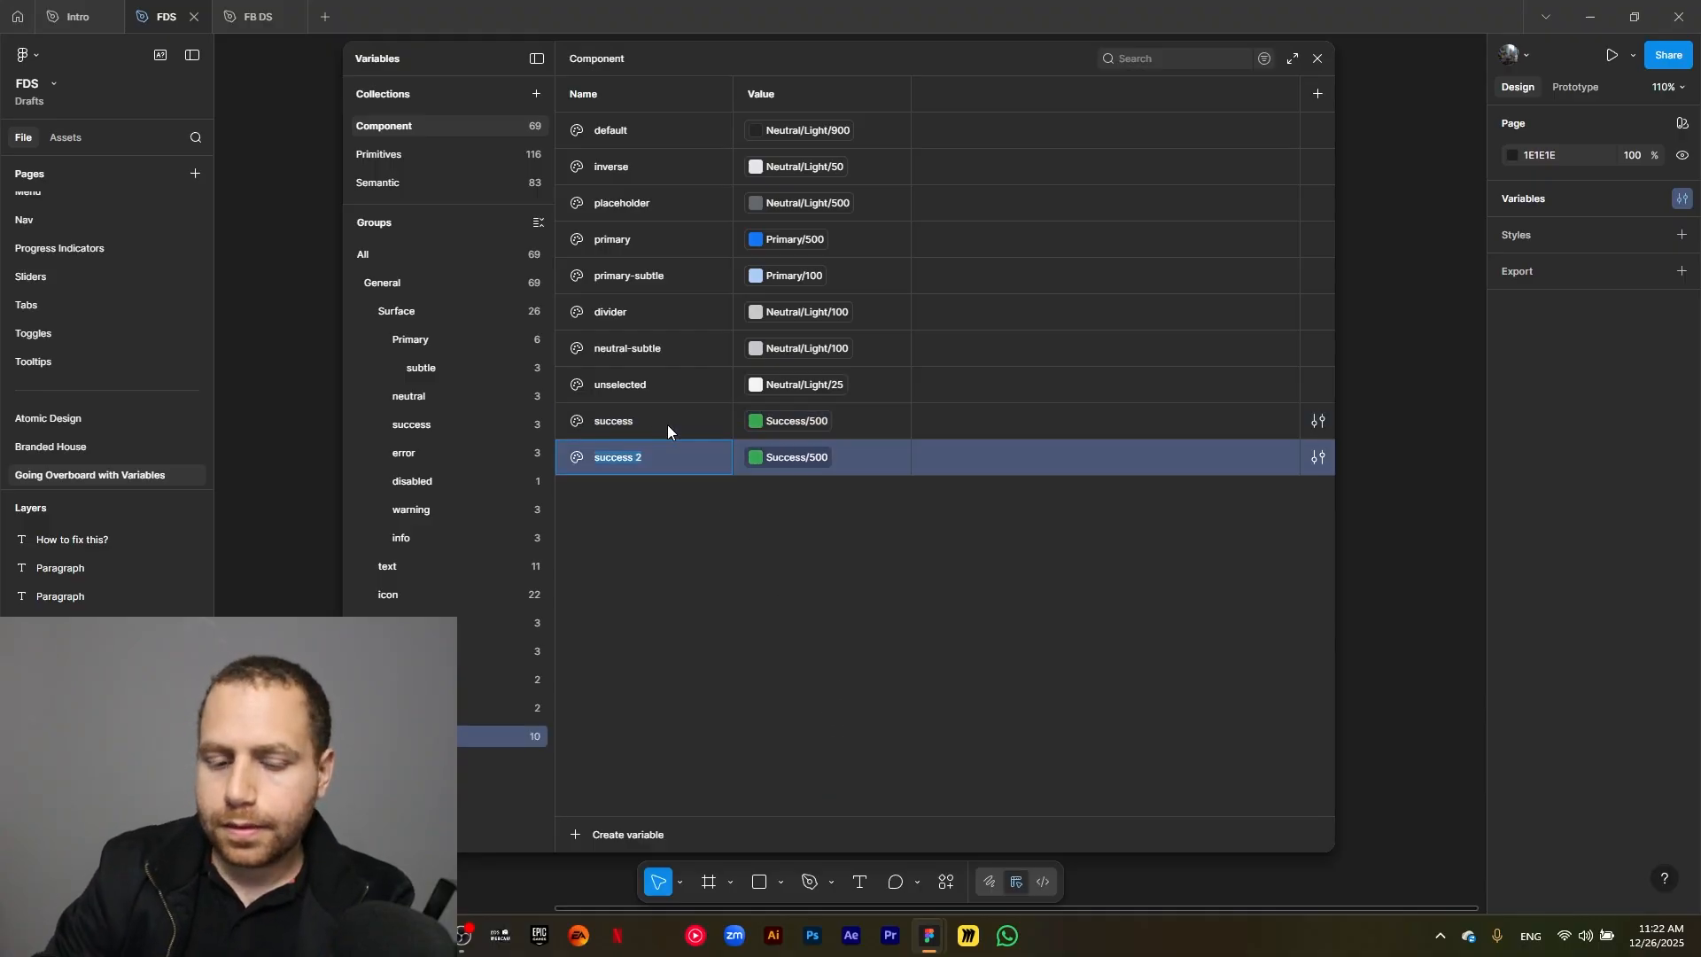
pyautogui.write('eror')
pyautogui.press('BackSpace')
pyautogui.press('BackSpace')
pyautogui.write('ror')
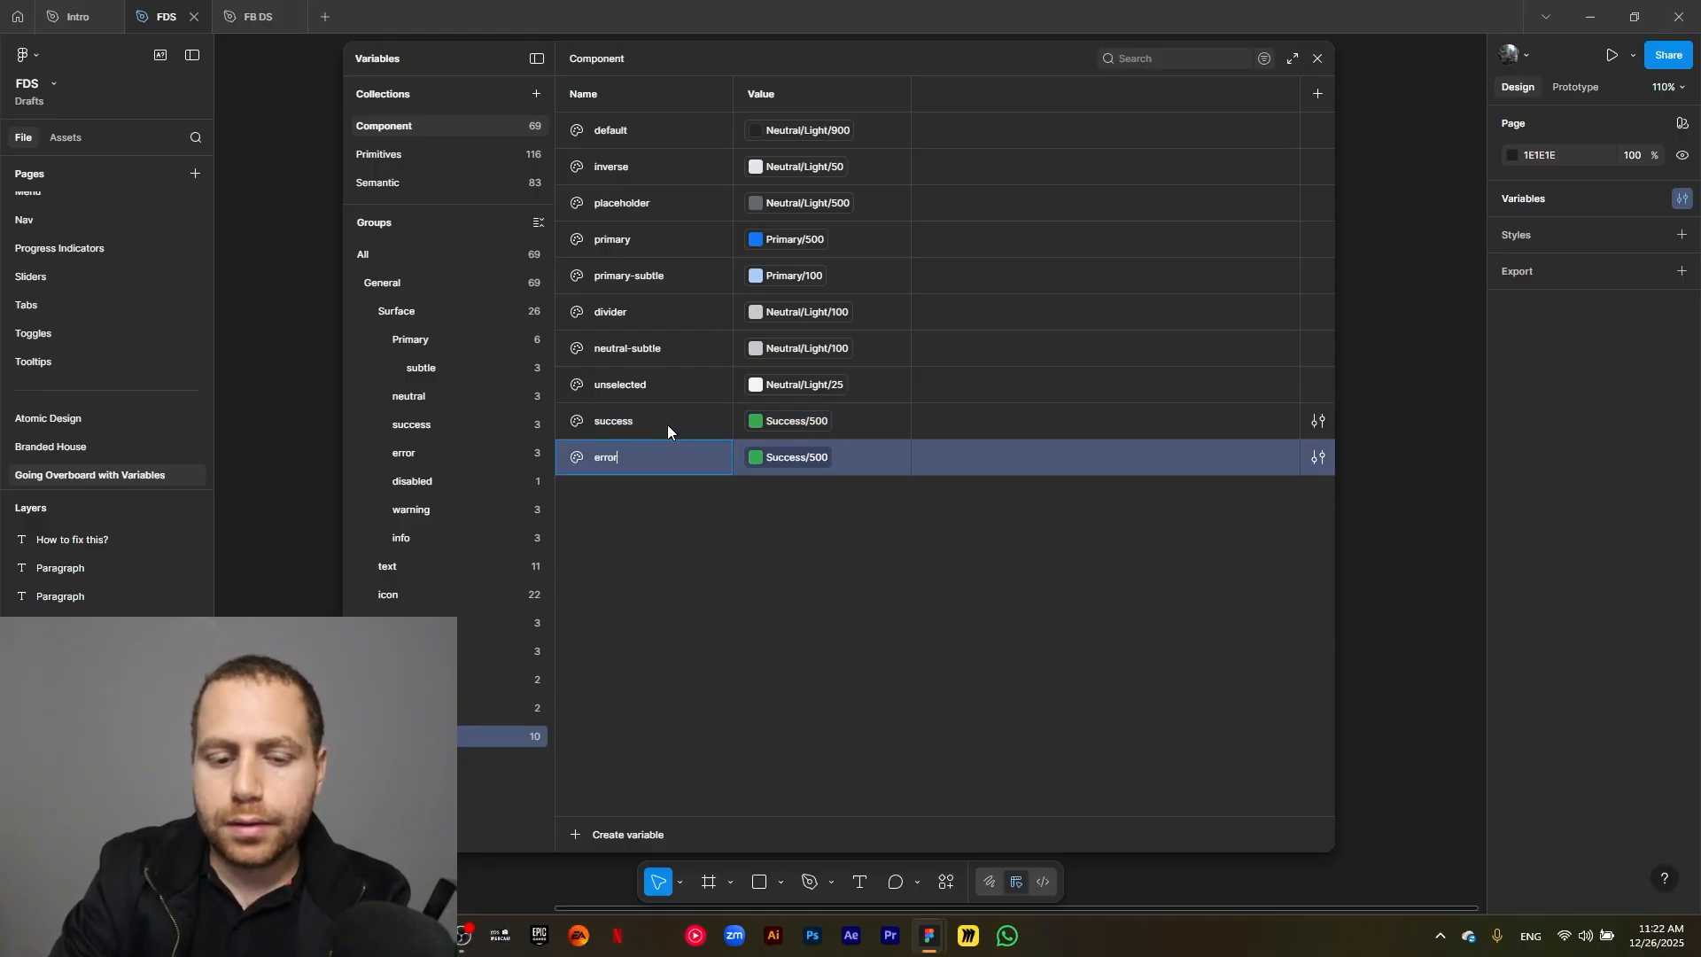
pyautogui.click(821, 459)
pyautogui.write('error')
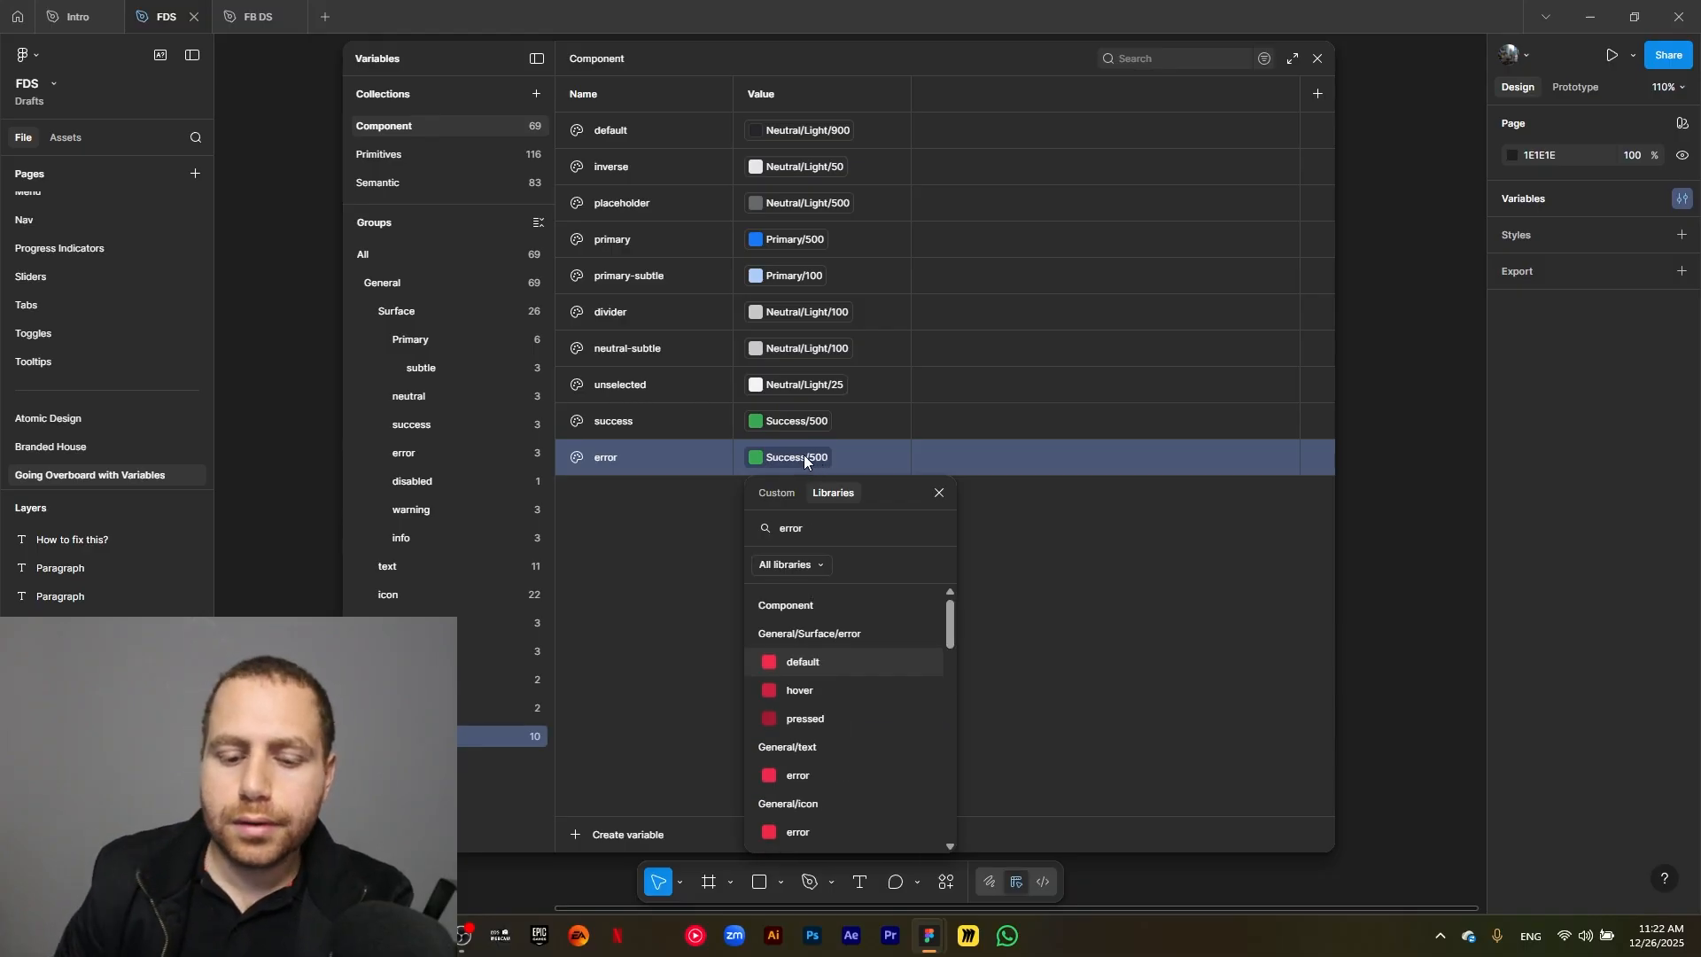
pyautogui.scroll(-5, 840, 741)
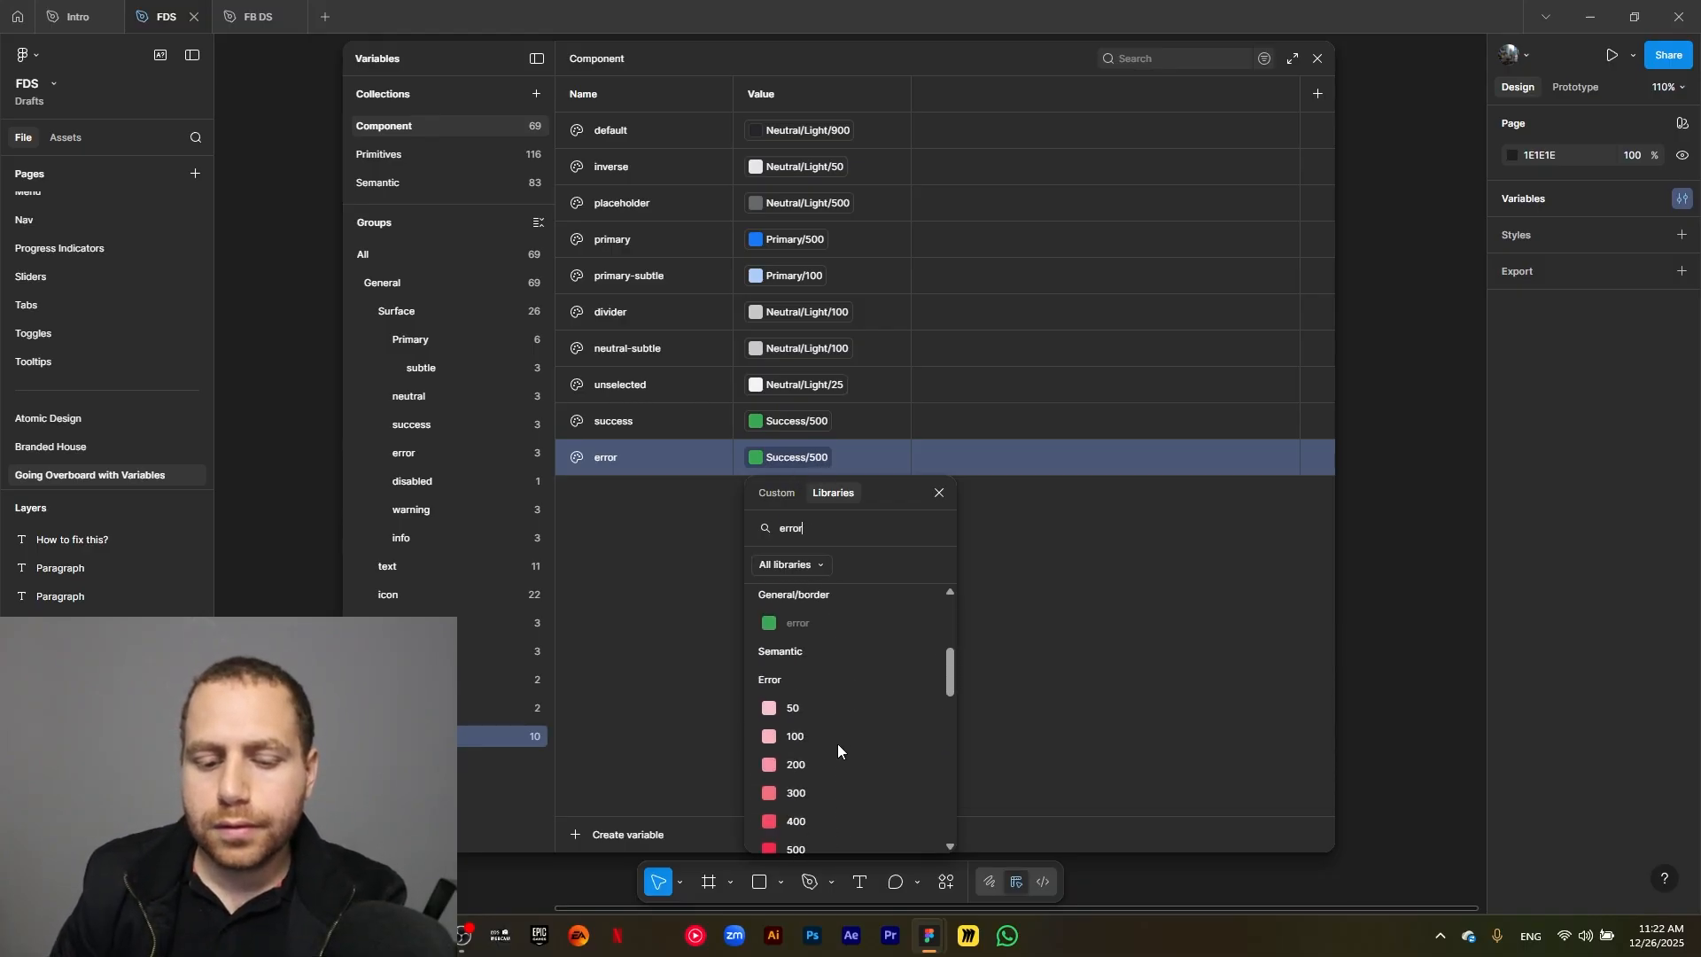
pyautogui.click(817, 769)
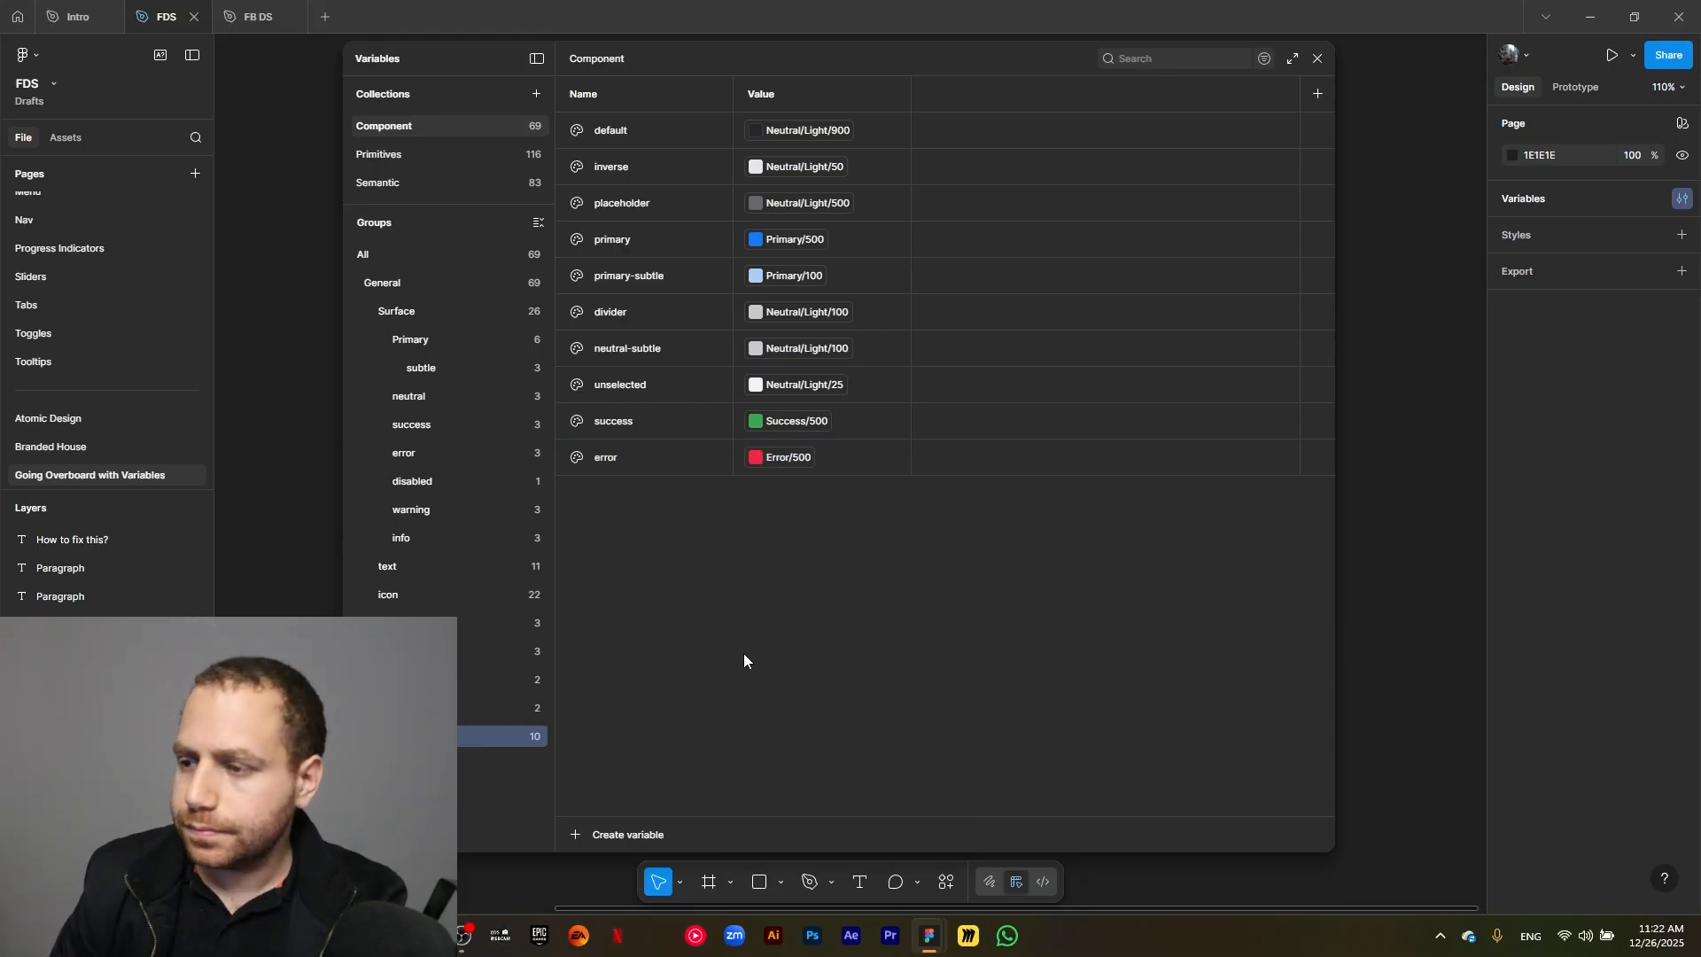
# Duplicate the error border variable as warning and link the copy to the semantic color Warning/500.
pyautogui.click(631, 464)
pyautogui.hotkey('ctrl', 'd')
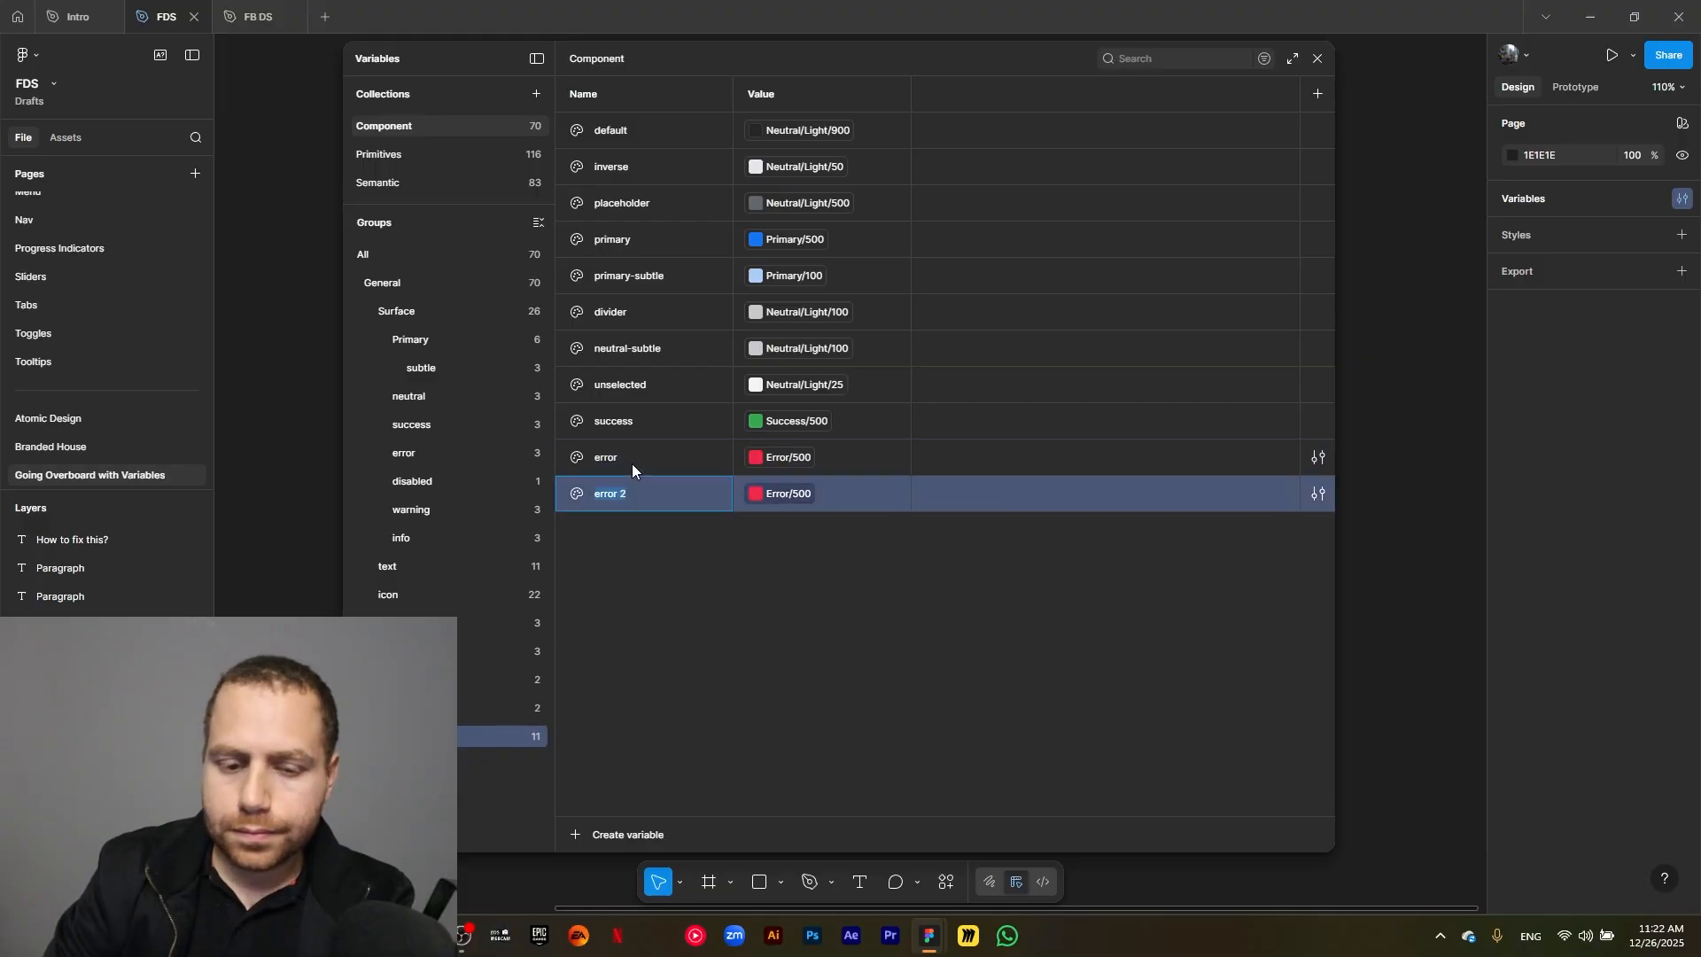
pyautogui.write('warning')
pyautogui.click(780, 492)
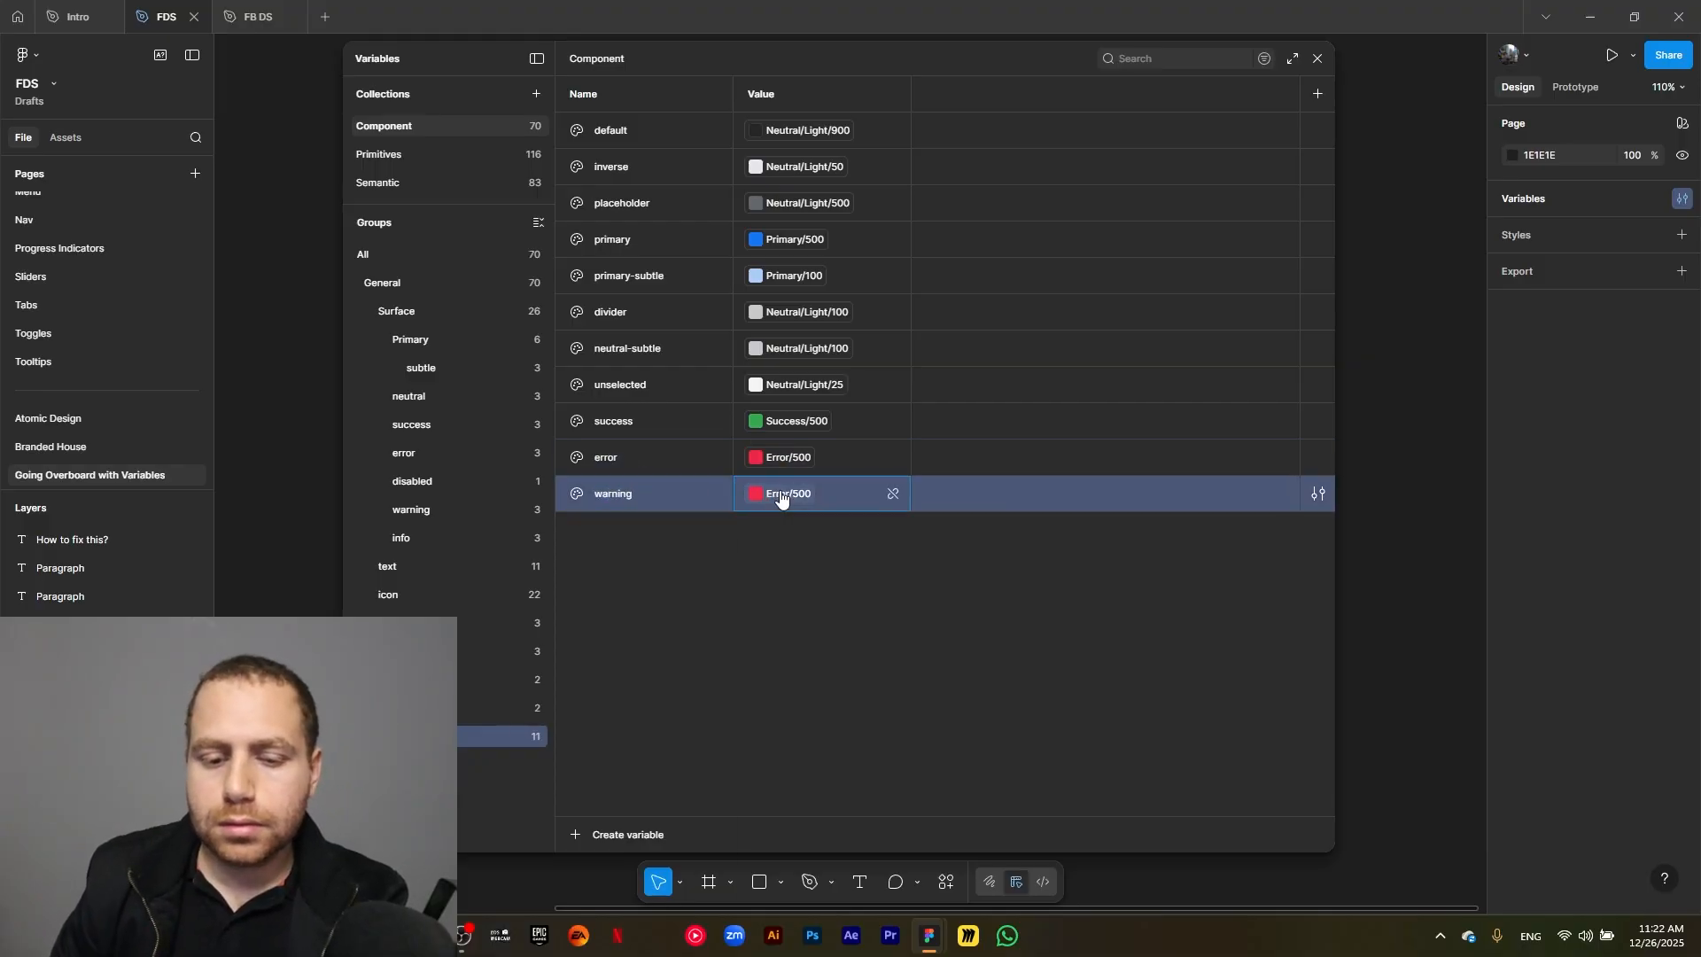
pyautogui.write('warin')
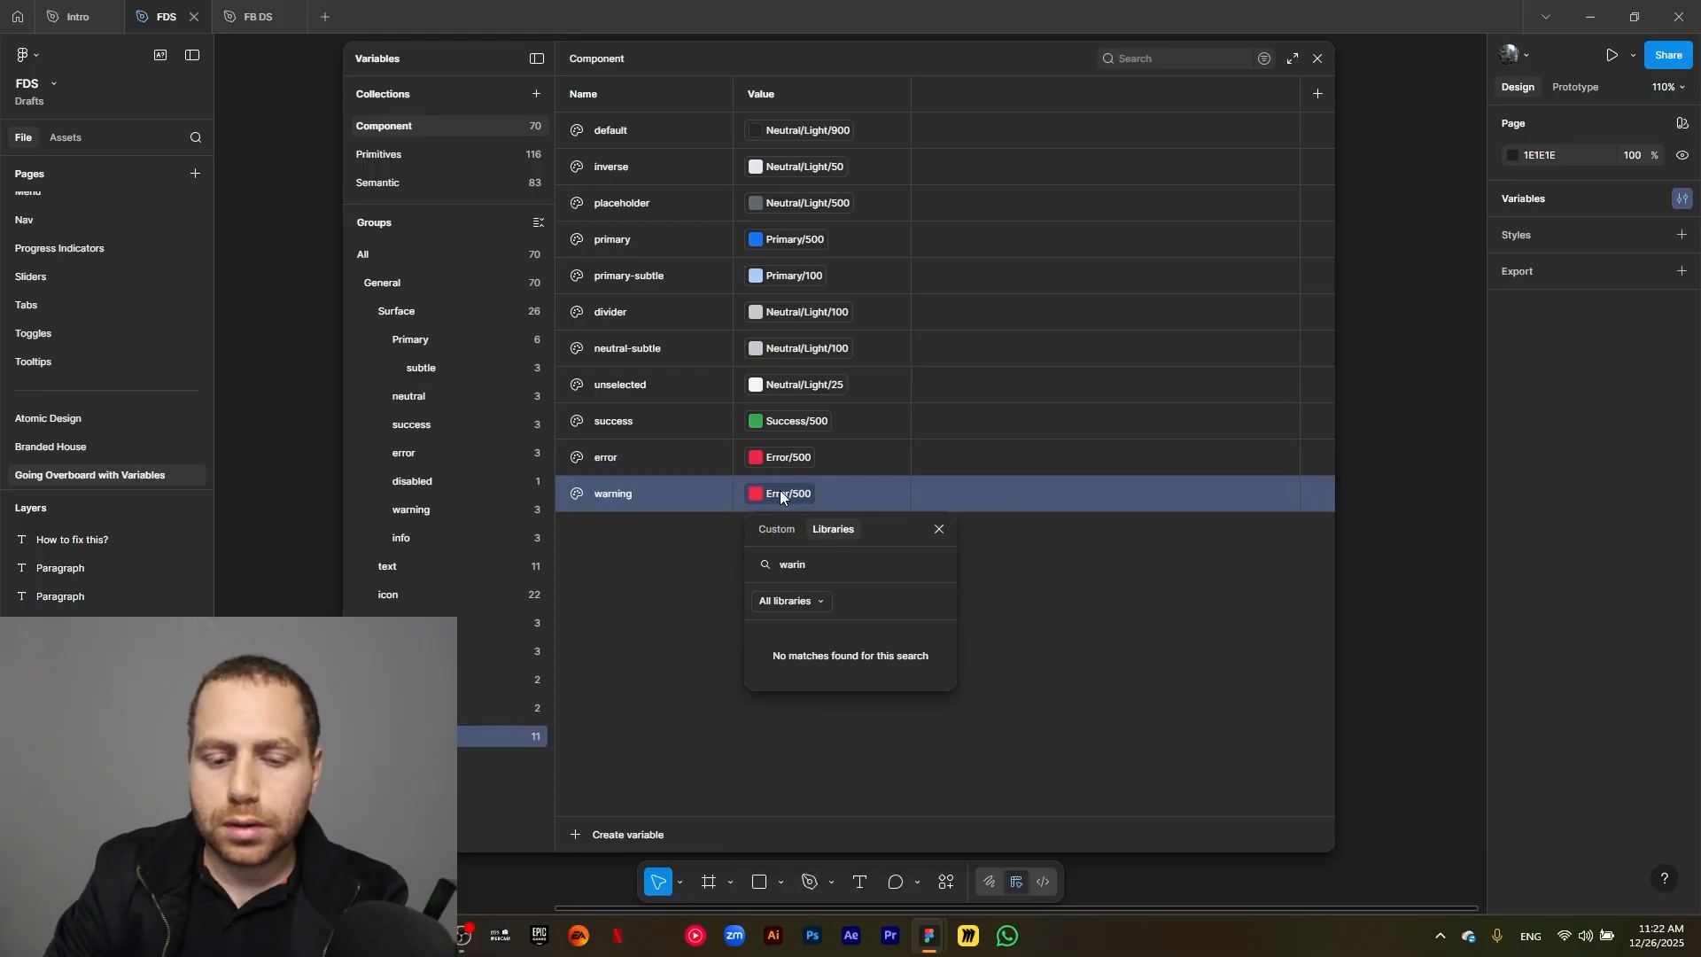
pyautogui.press('BackSpace')
pyautogui.press('BackSpace')
pyautogui.write('ning')
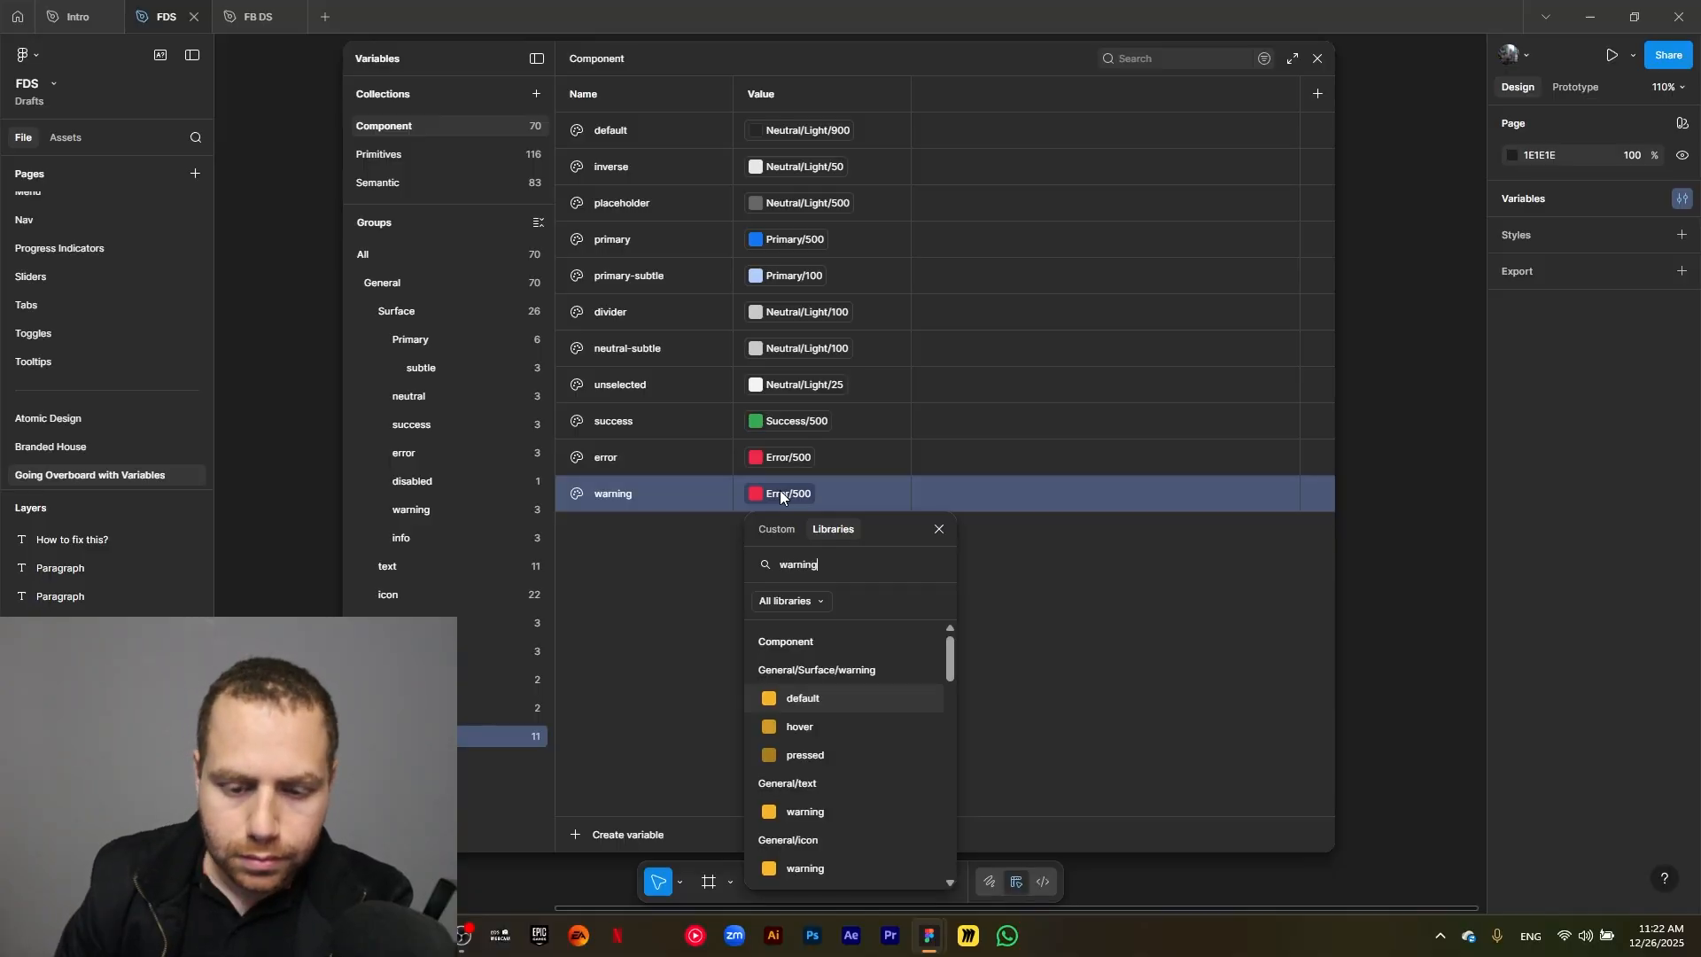
pyautogui.scroll(-5, 838, 728)
pyautogui.click(827, 799)
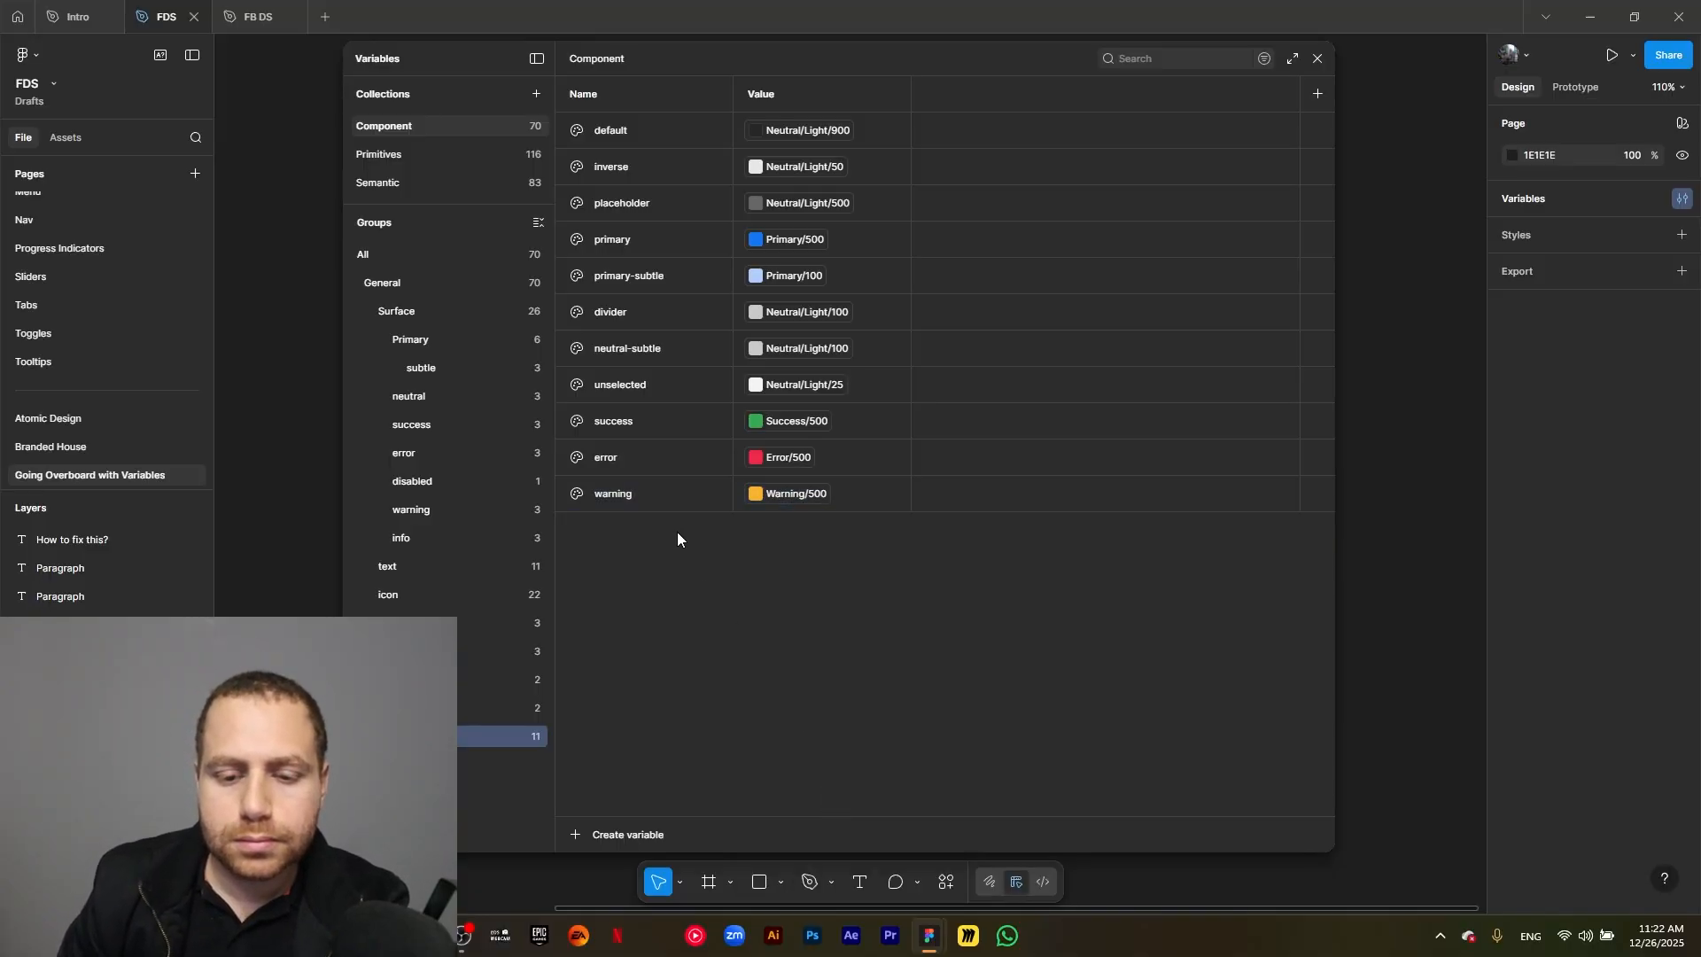
# Duplicate the warning border variable as info and link the copy to the semantic color Information/500.
pyautogui.hotkey('ctrl', 'd')
pyautogui.write('info')
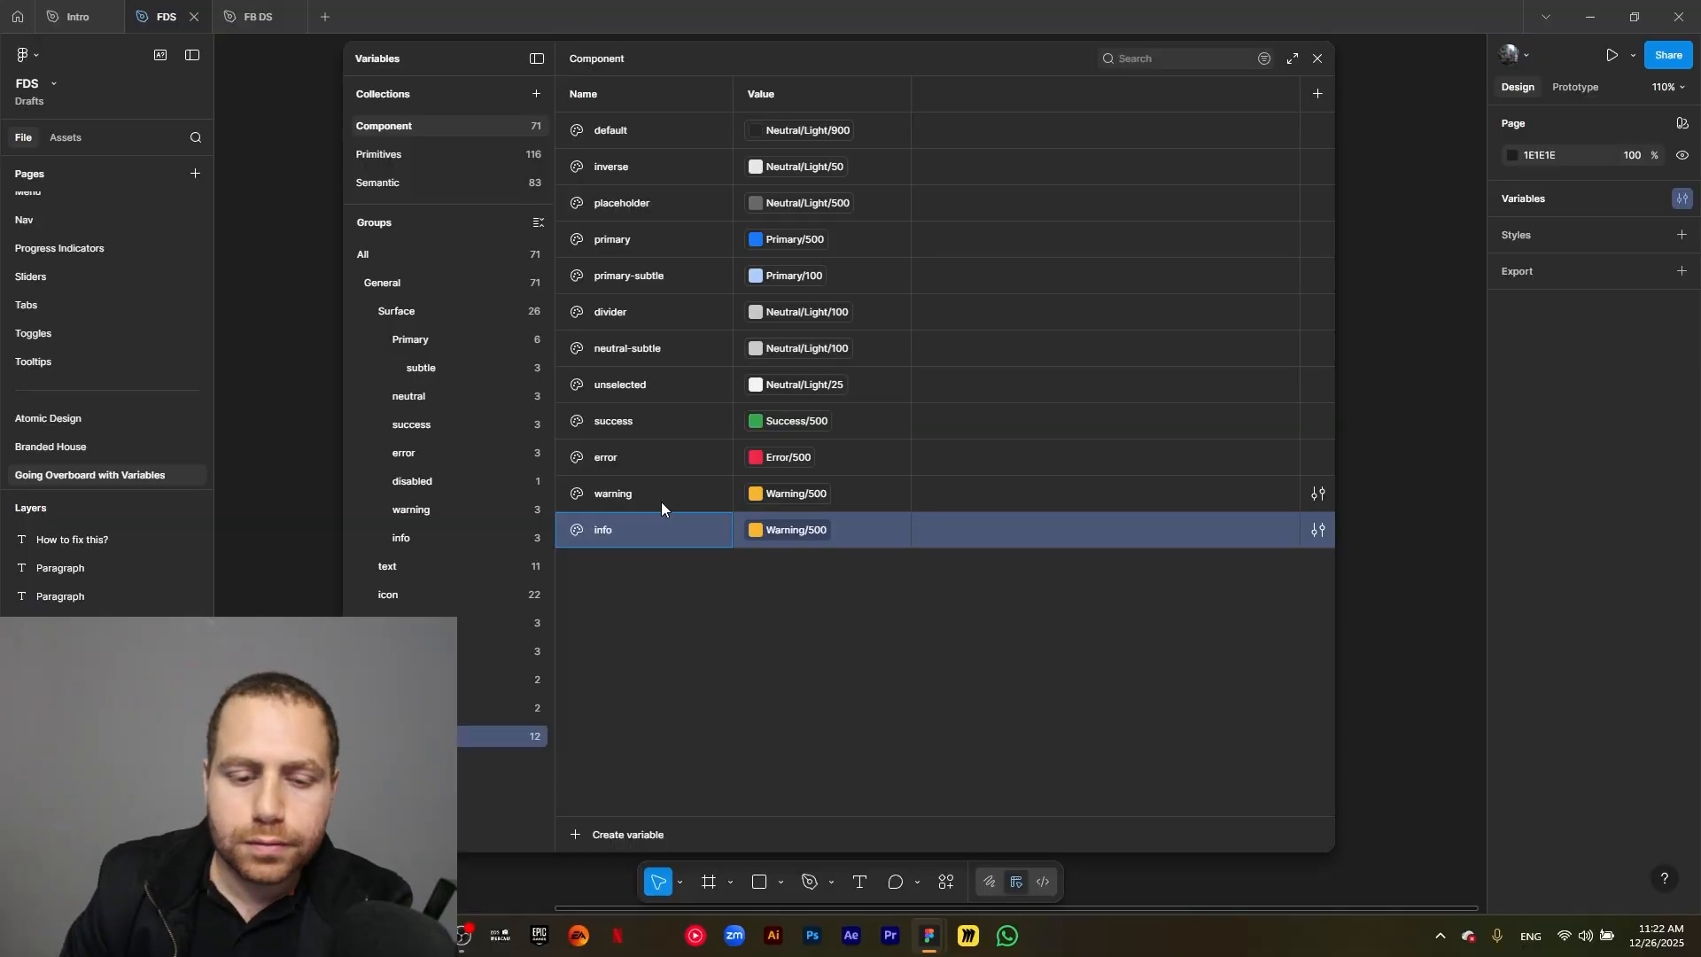
pyautogui.click(783, 530)
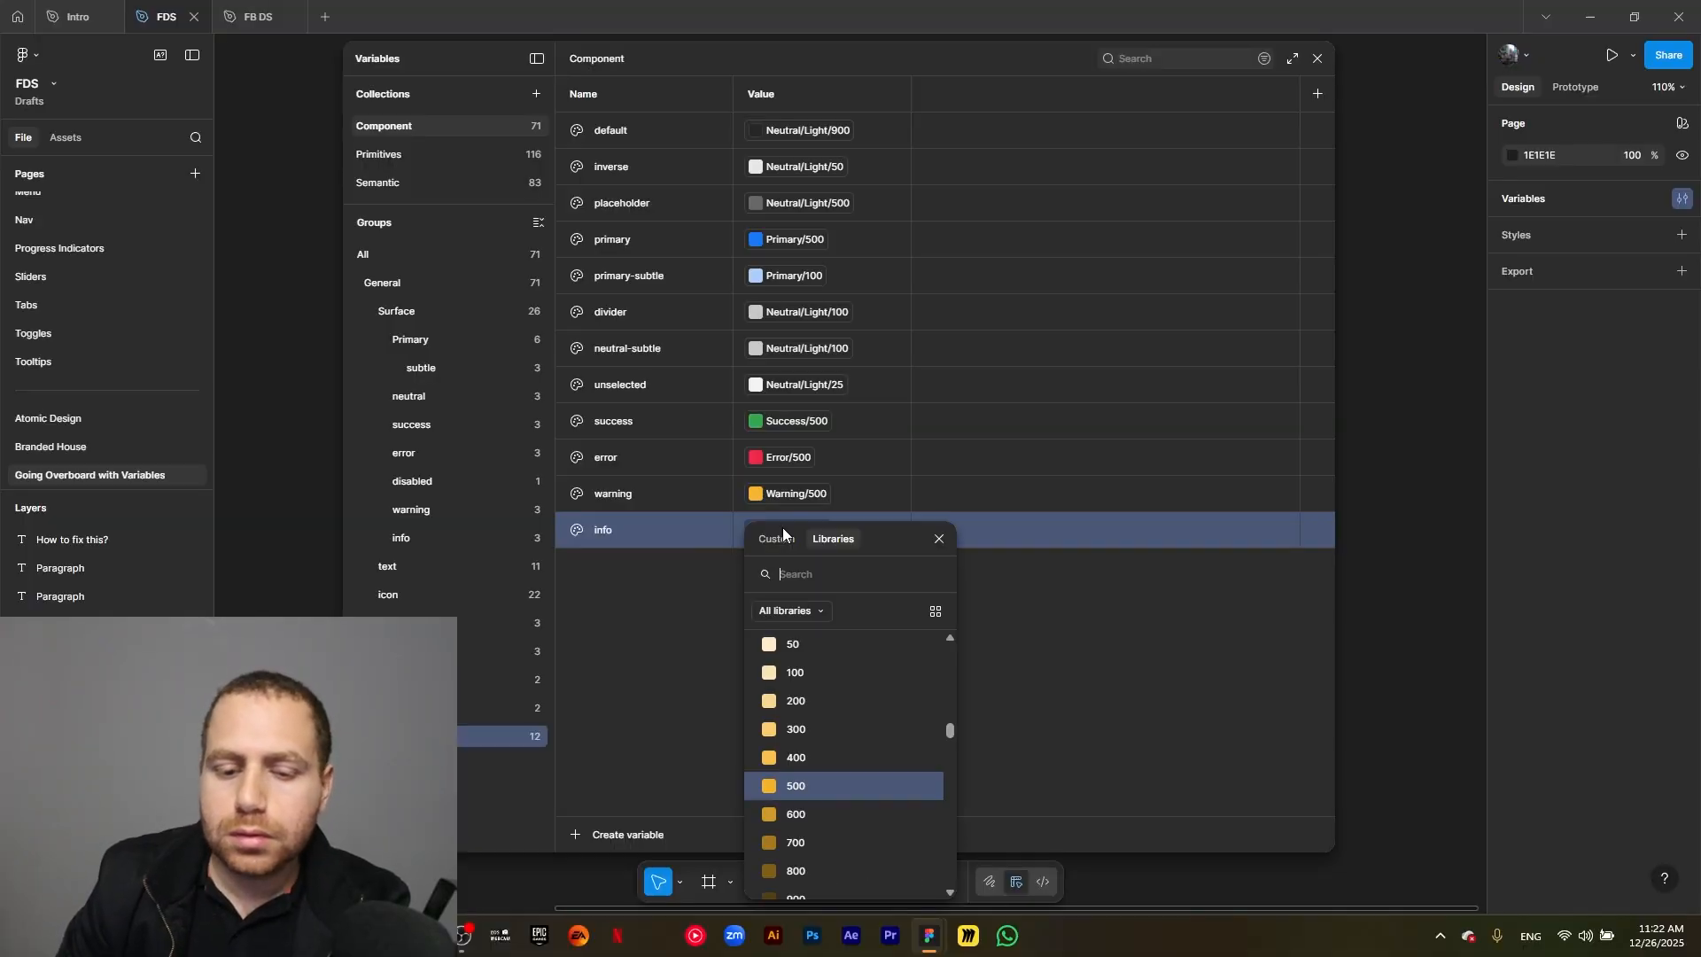
pyautogui.write('info')
pyautogui.scroll(-5, 838, 749)
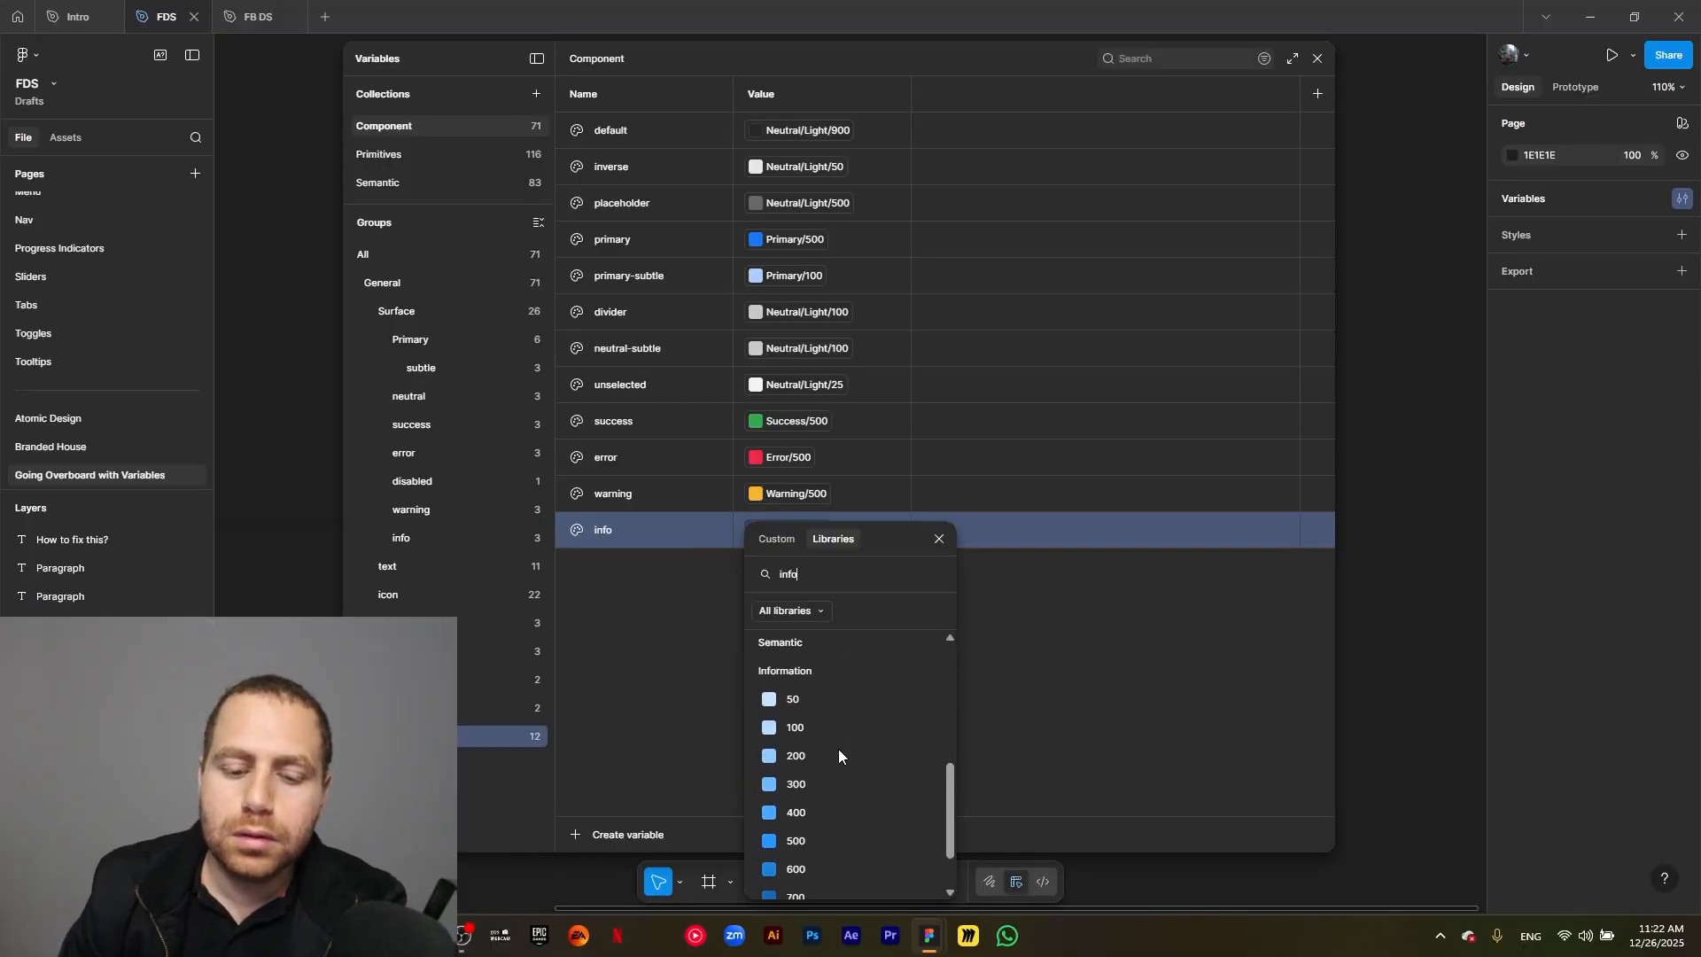
pyautogui.click(836, 806)
pyautogui.click(611, 683)
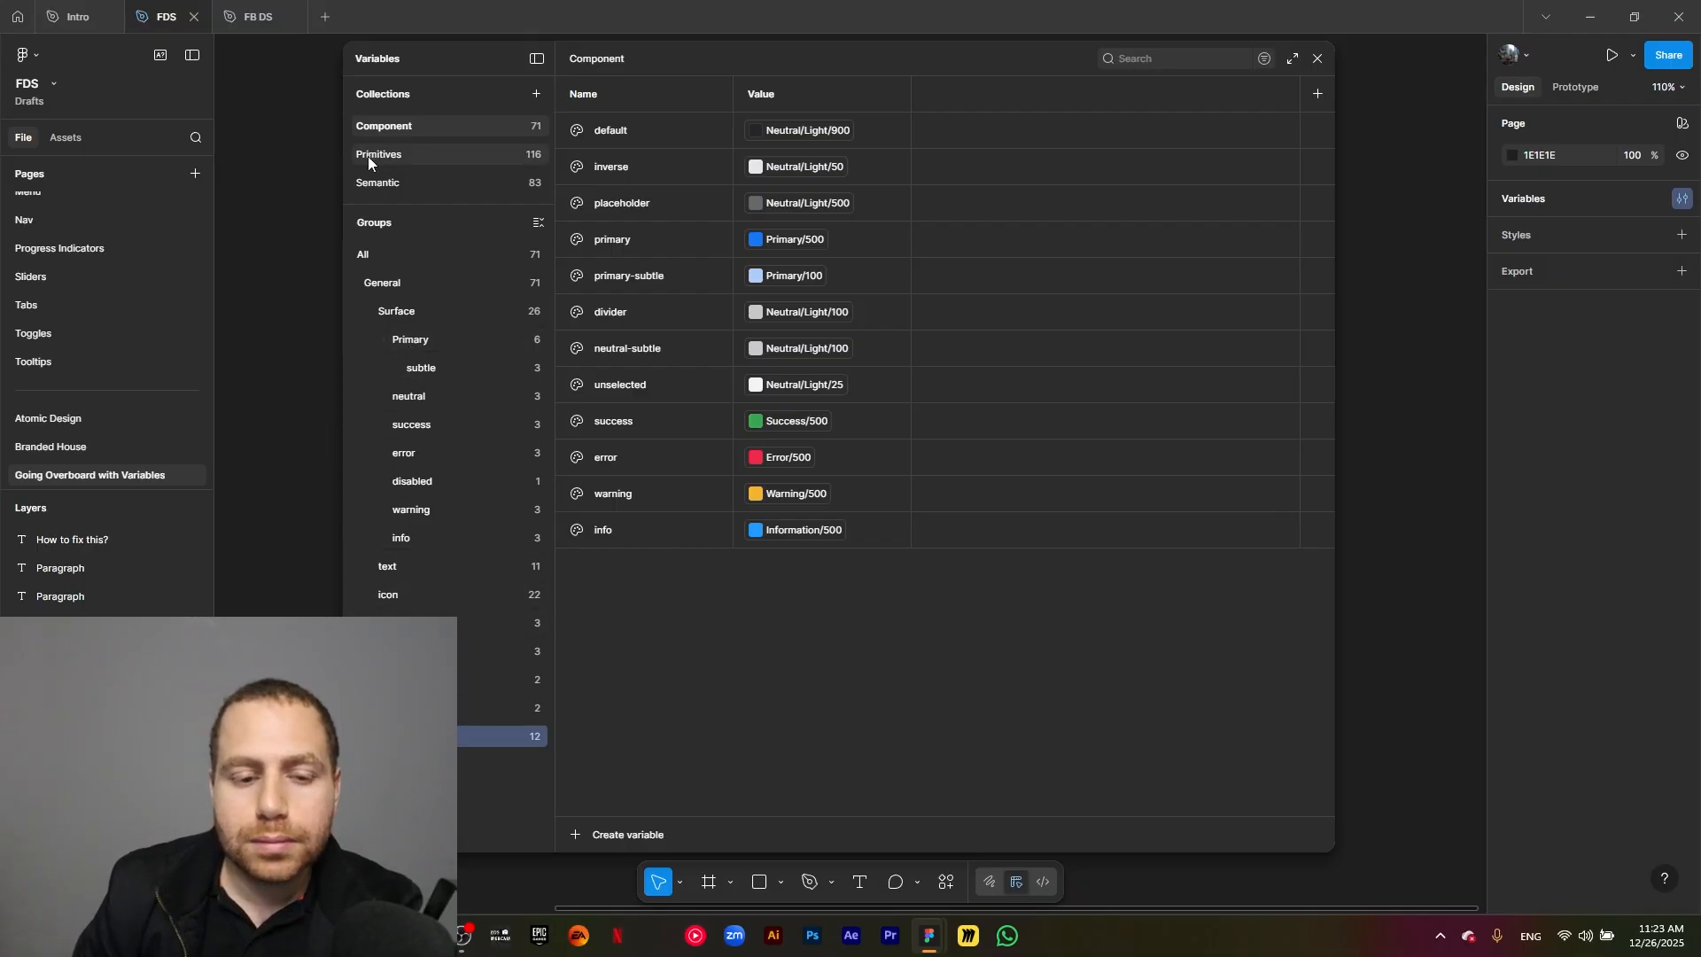
# Create a new color variable outside the General group, from the view of all groups, and name it Specific/cards.
pyautogui.click(390, 256)
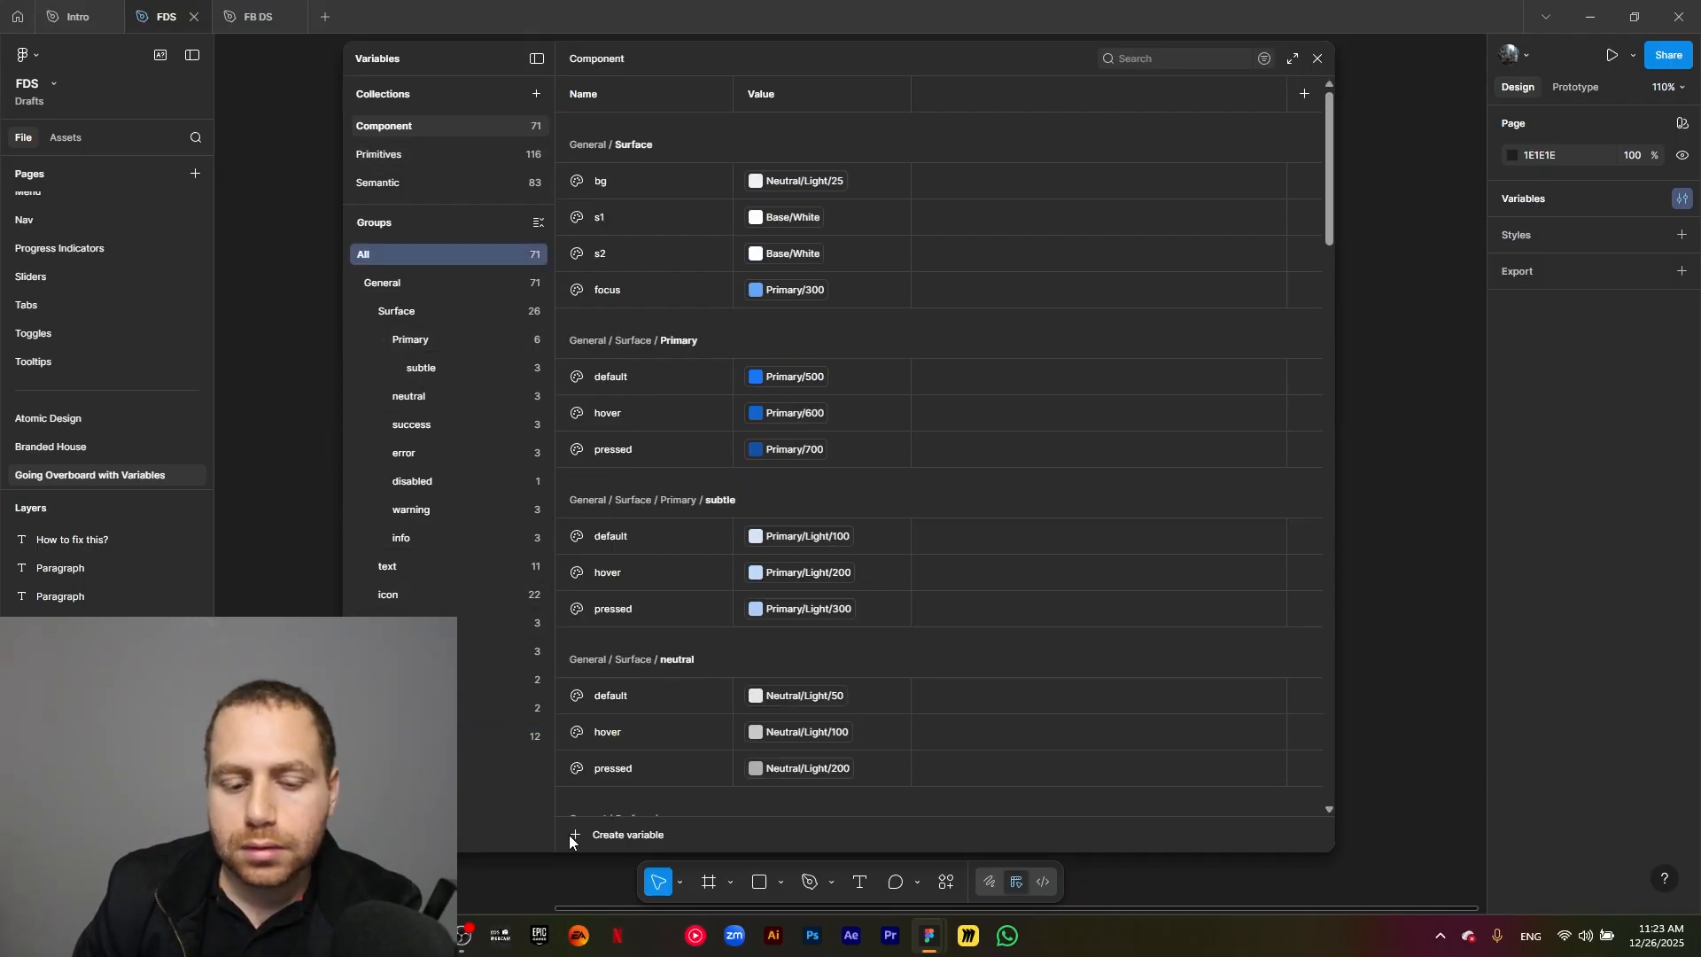
pyautogui.click(608, 833)
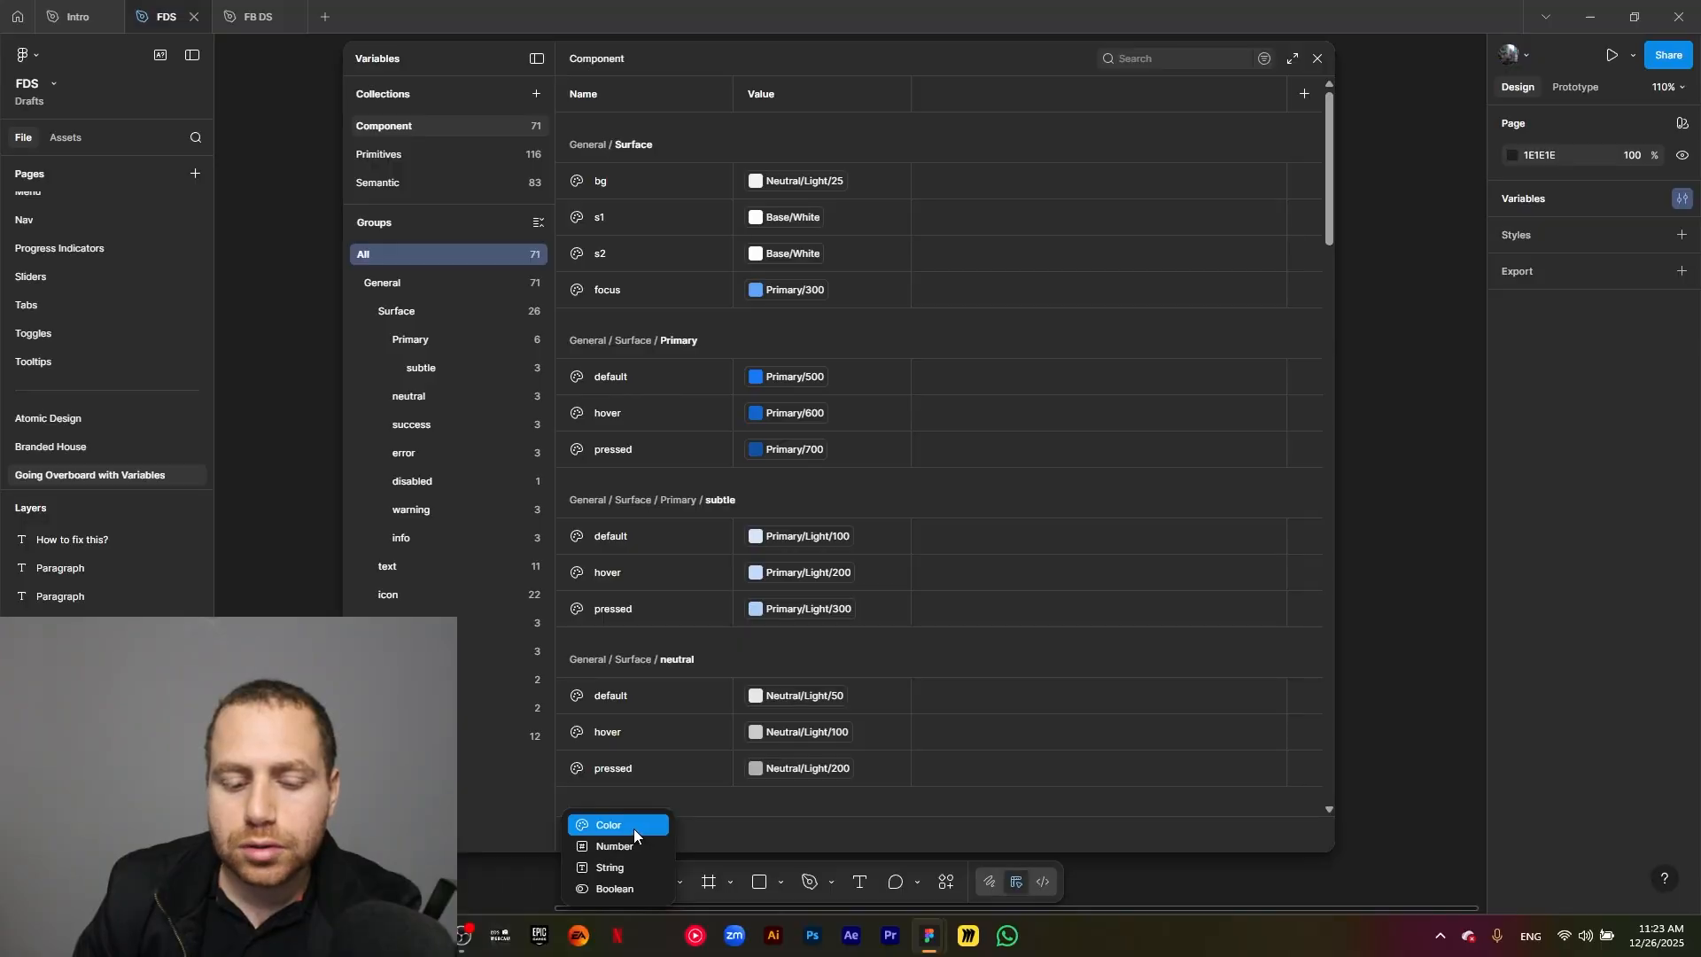
pyautogui.click(634, 827)
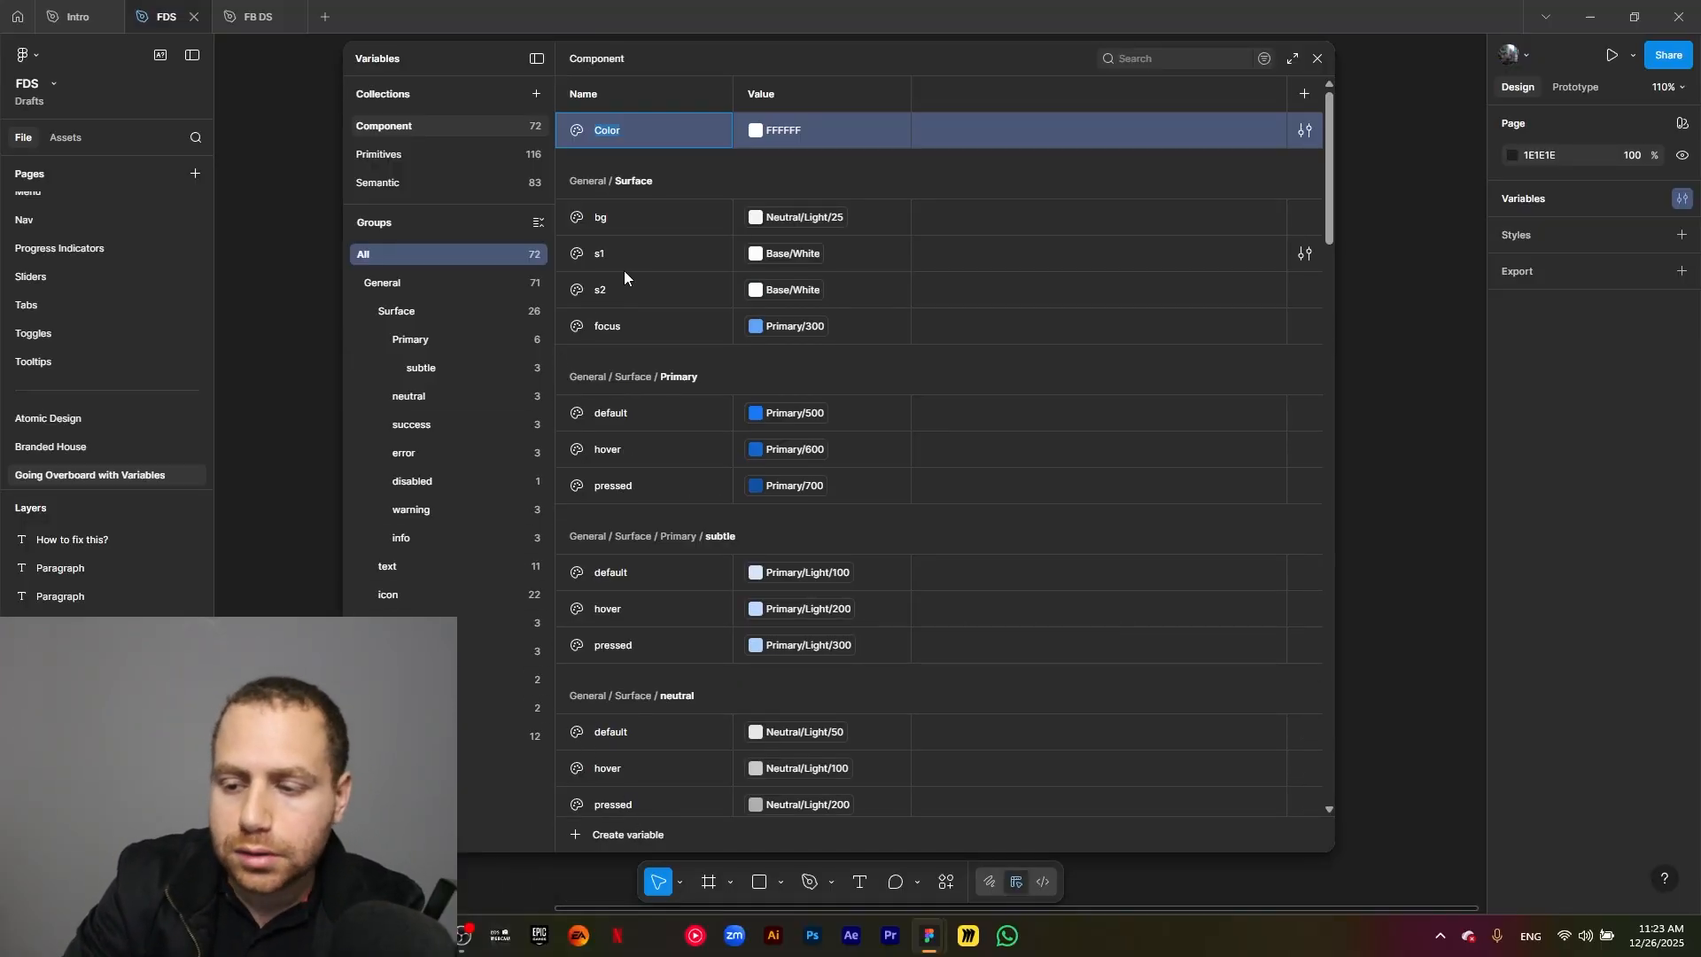
pyautogui.write('Spec')
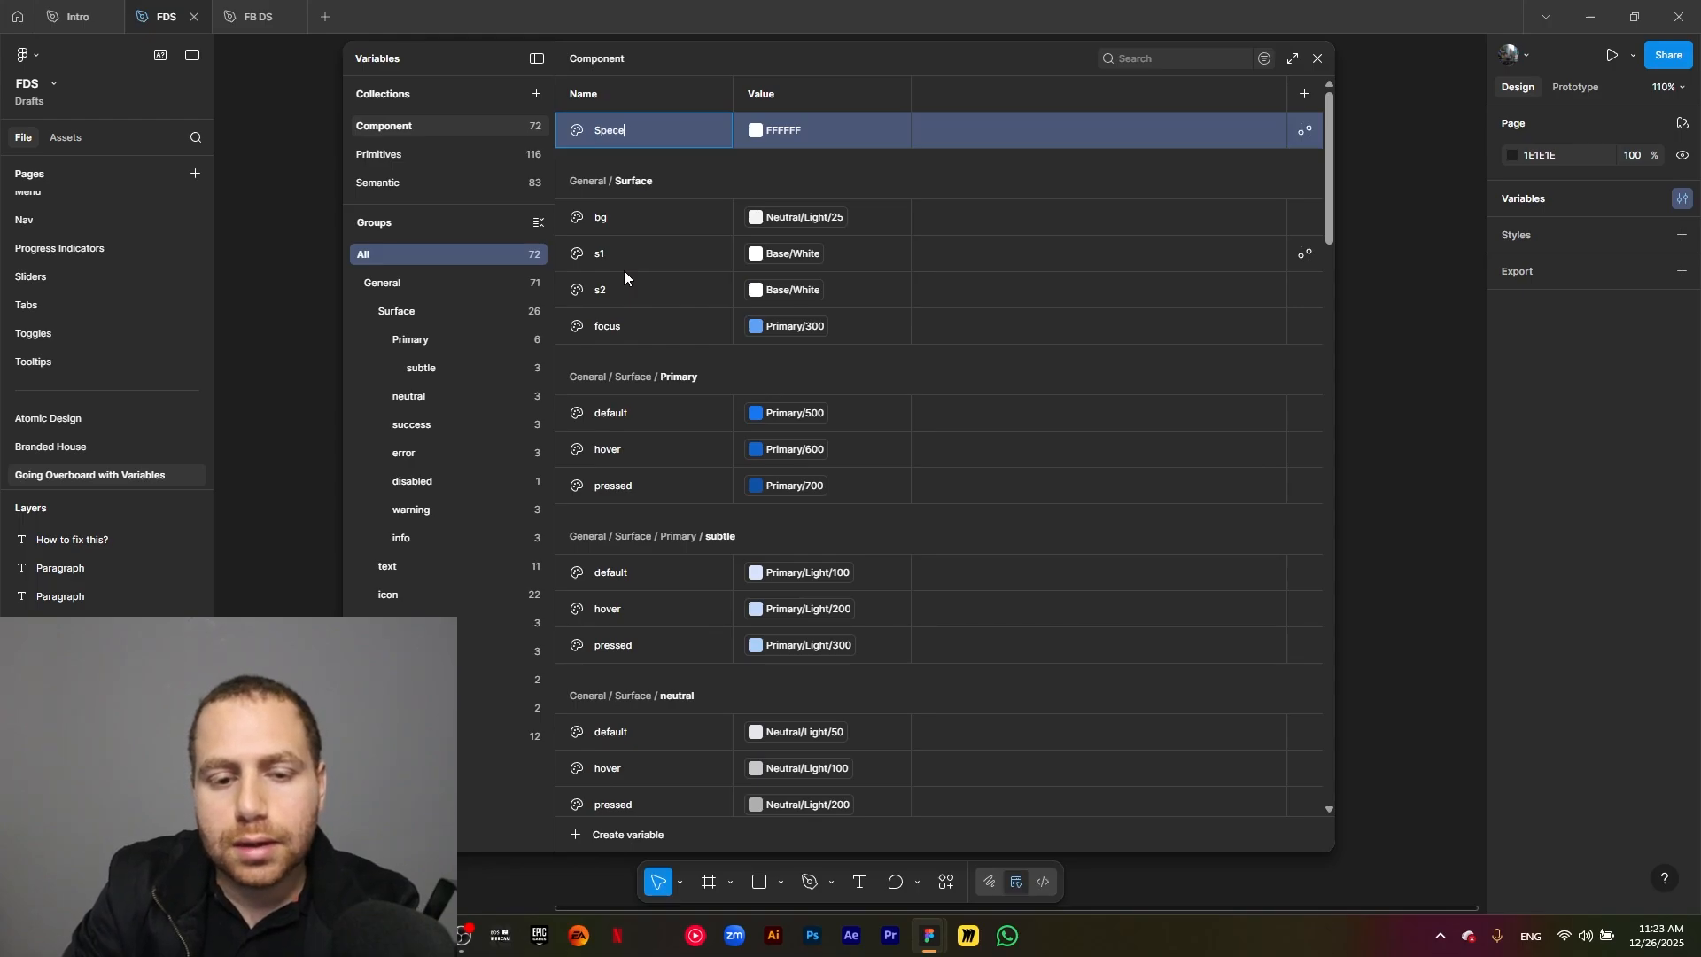
pyautogui.write('ific')
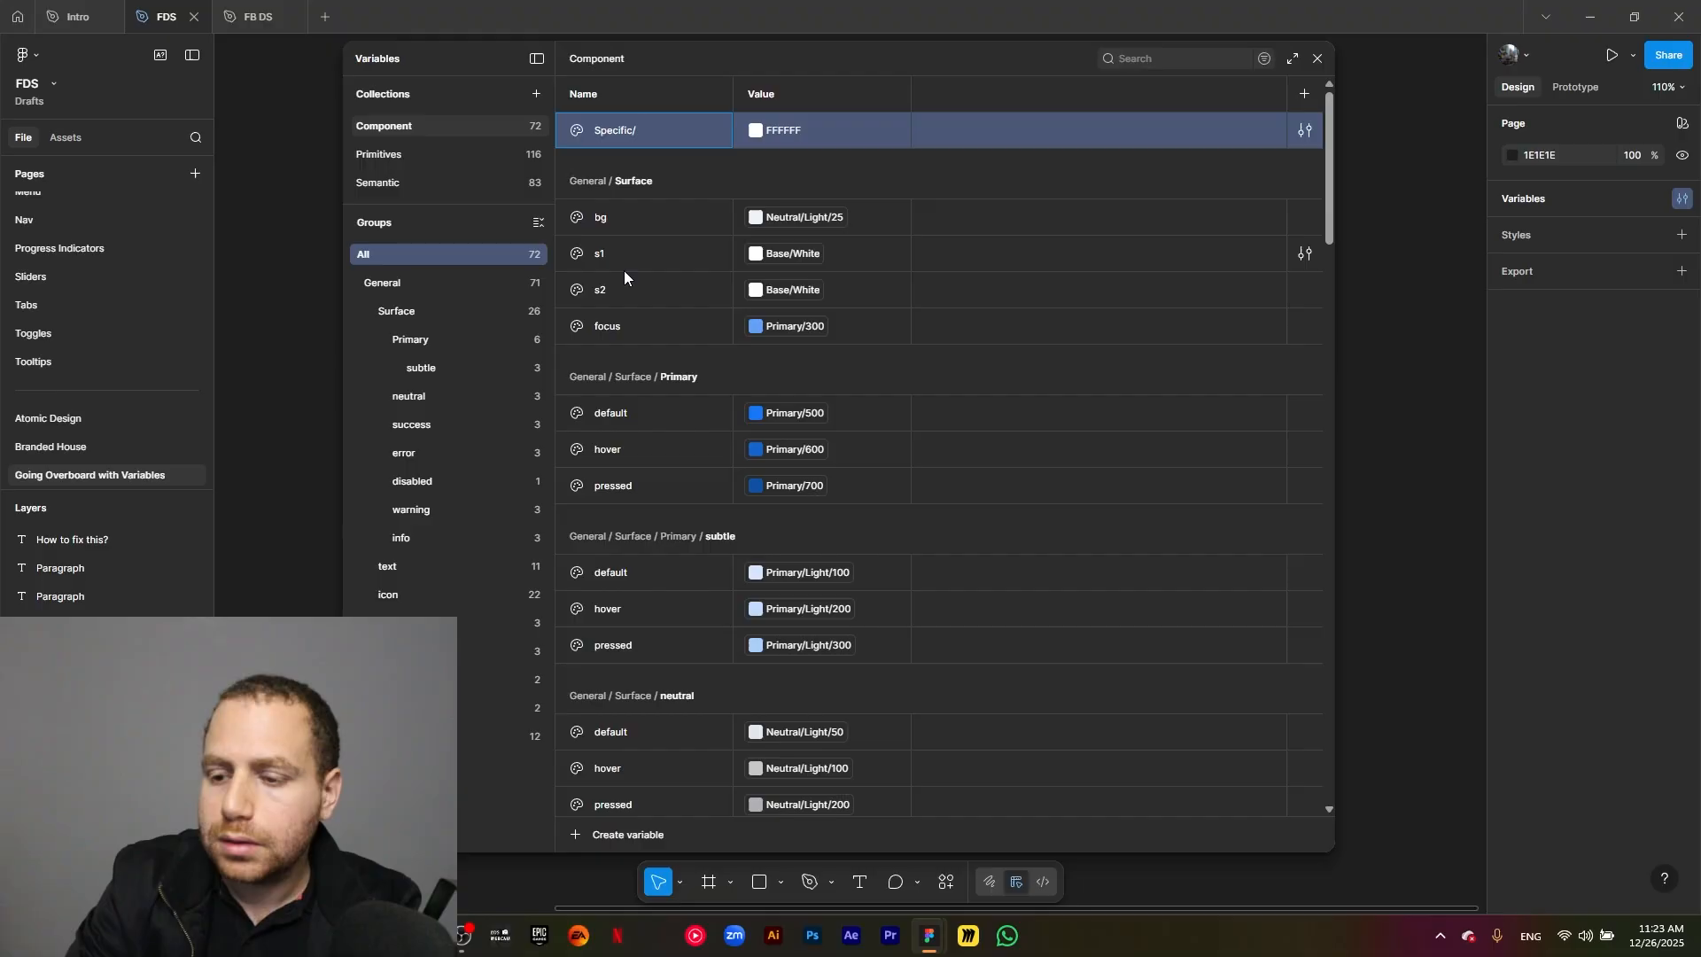
pyautogui.write('/cards')
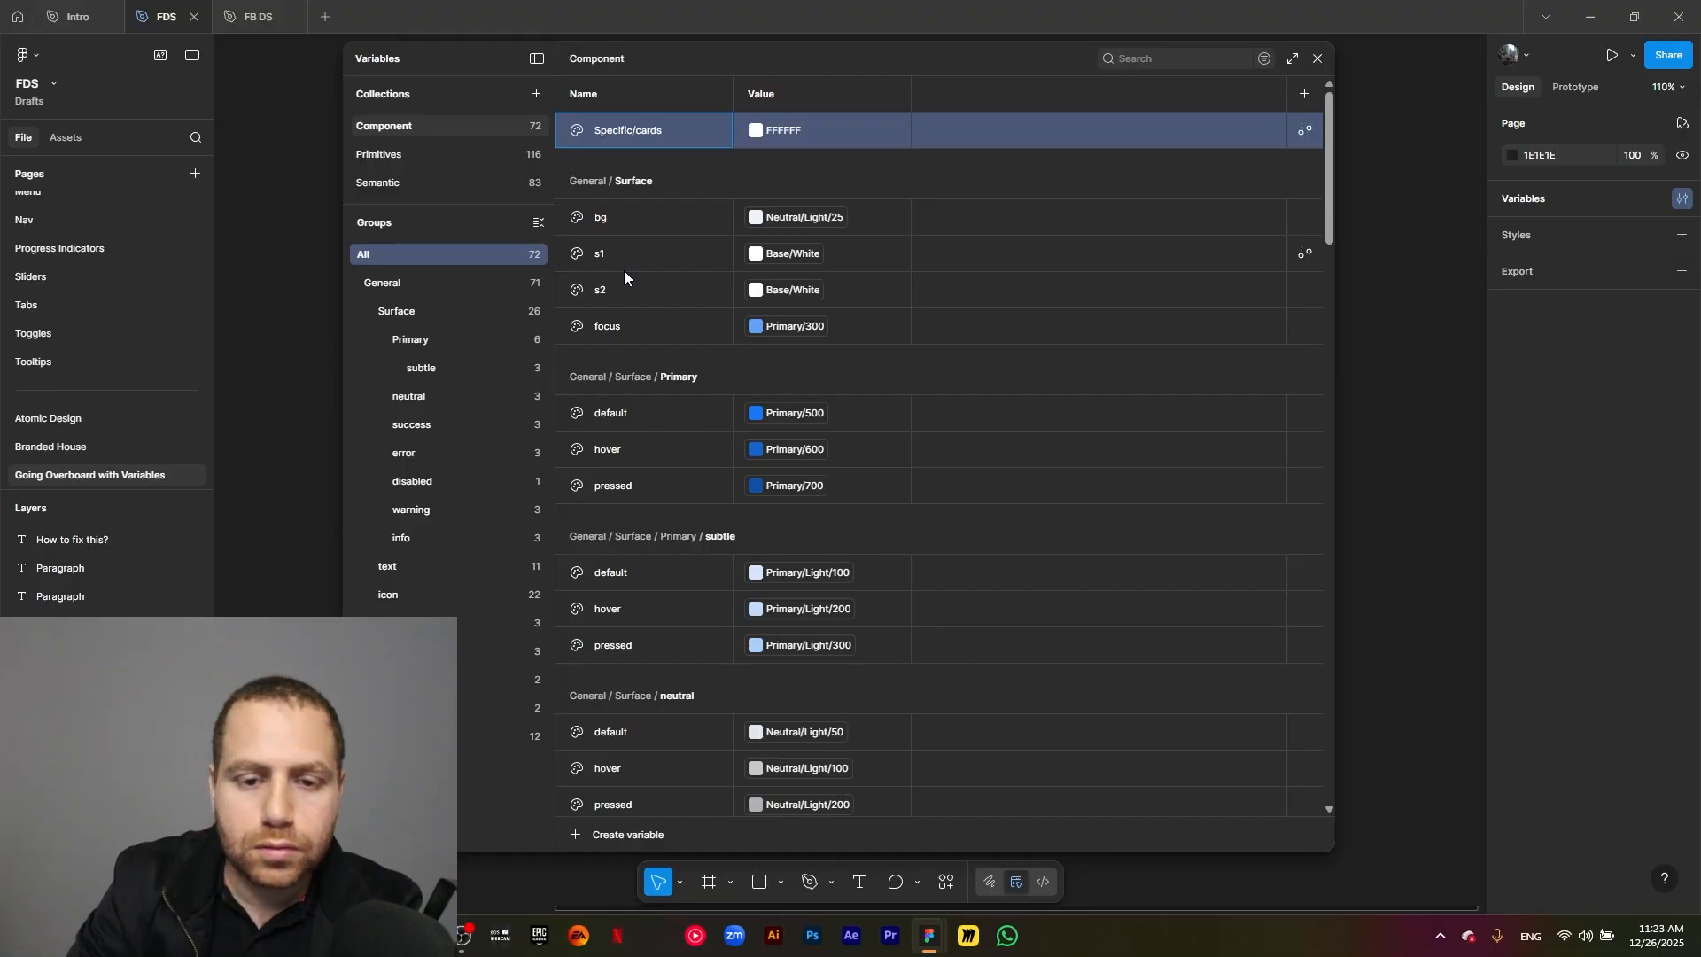